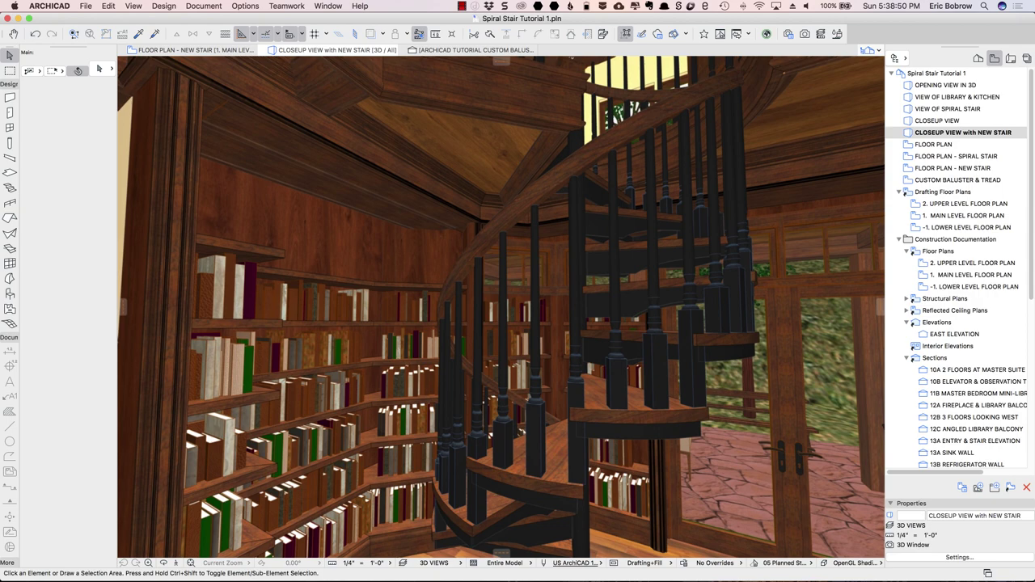
Open the OPENING VIEW IN 3D view and inspect the two landscape picture walls behind the site.
{"action": "double_click", "coordinate": [906, 168]}
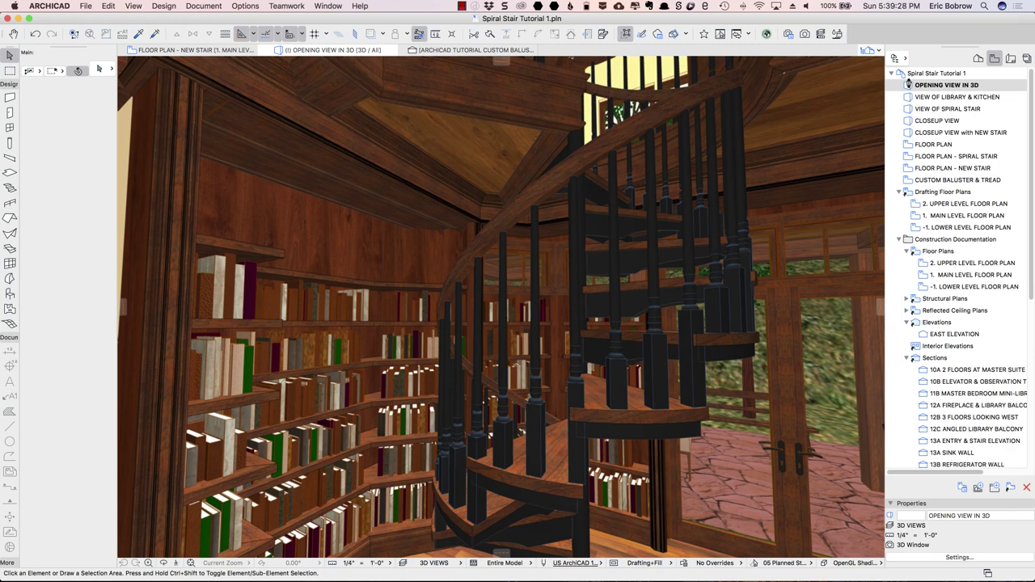
{"action": "double_click", "coordinate": [908, 84]}
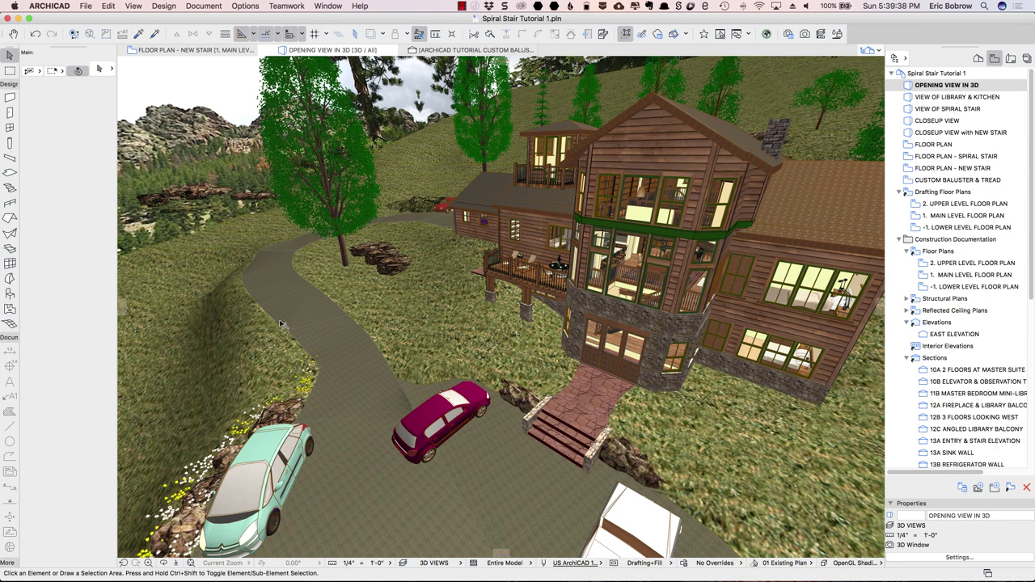
{"action": "left_click", "coordinate": [204, 155]}
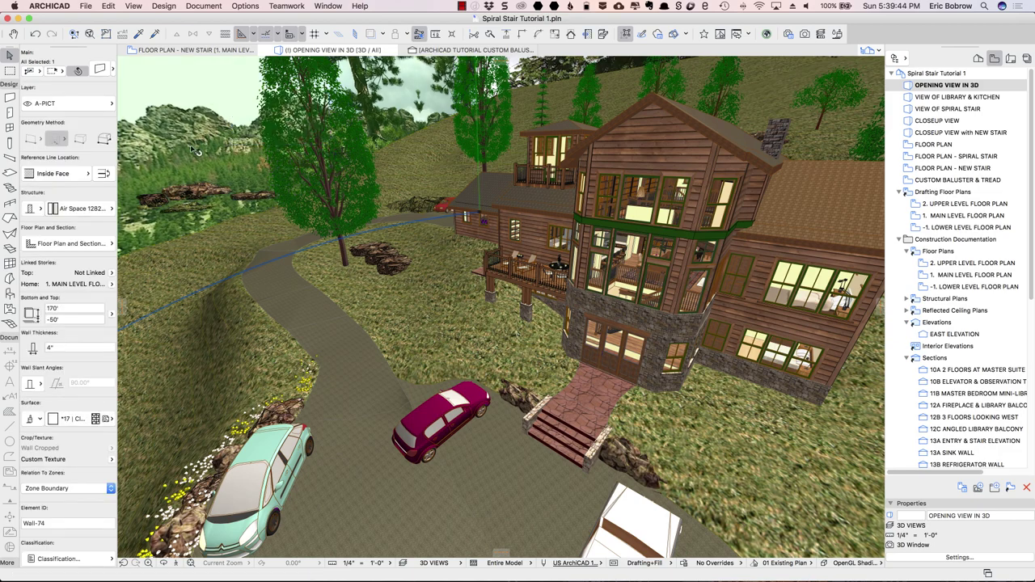
{"action": "middle_click_drag", "start_coordinate": [242, 147], "coordinate": [350, 190], "text": "shift"}
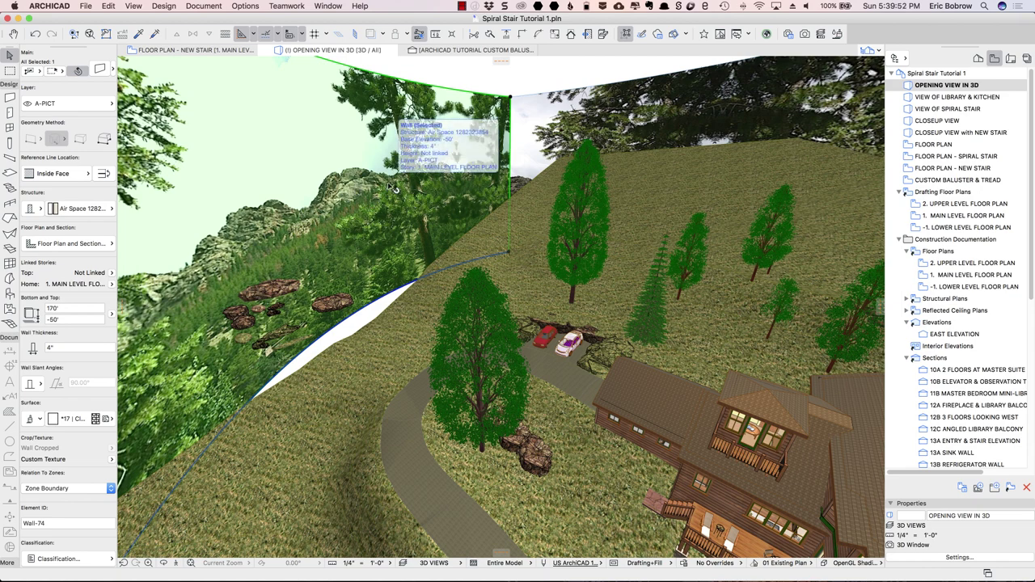
{"action": "mouse_move", "coordinate": [318, 186]}
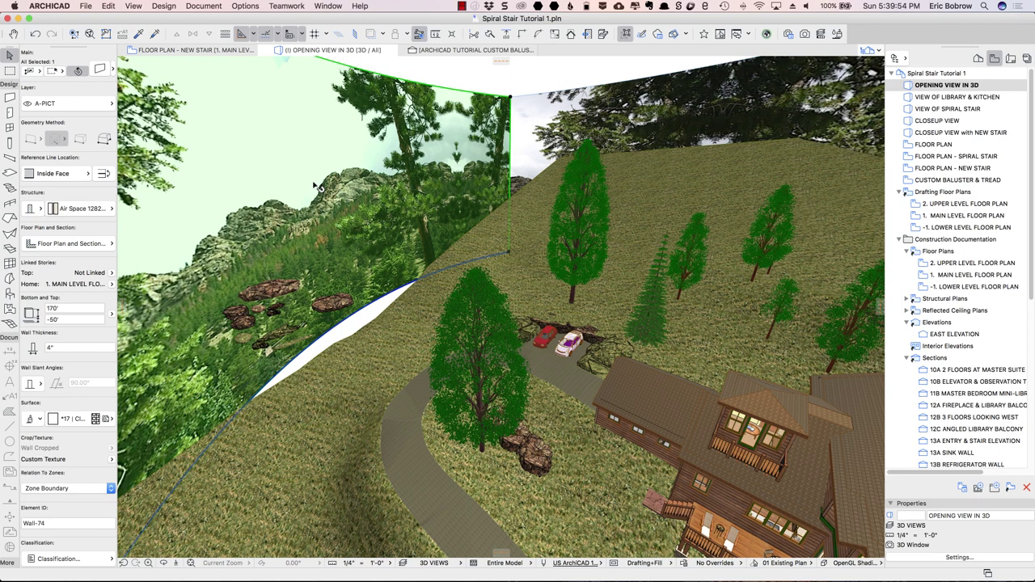
{"action": "left_click", "coordinate": [554, 134]}
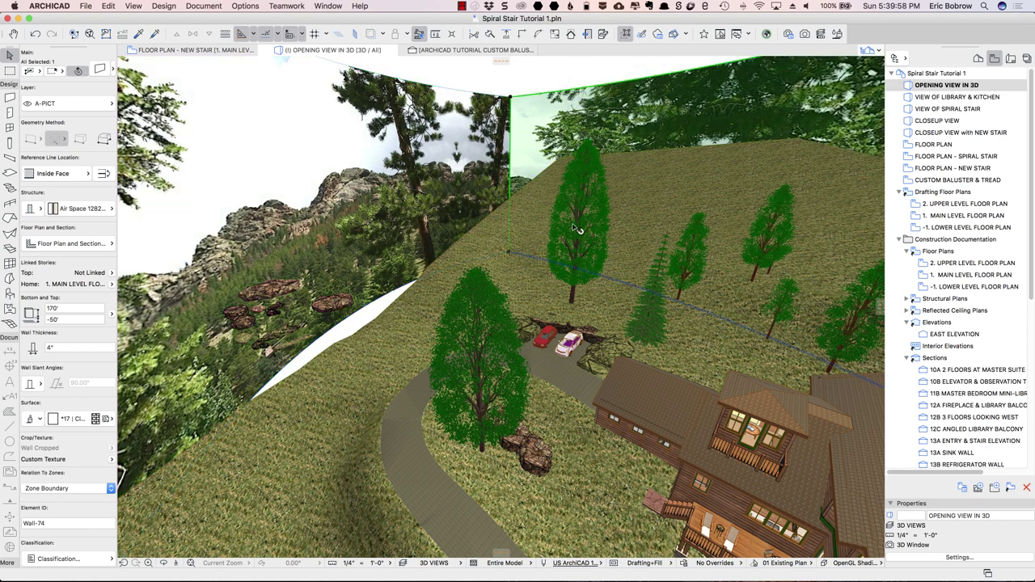
Inspect the boulder, the parked white car and the large tree beside the driveway, and clear the selection.
{"action": "left_click", "coordinate": [531, 459]}
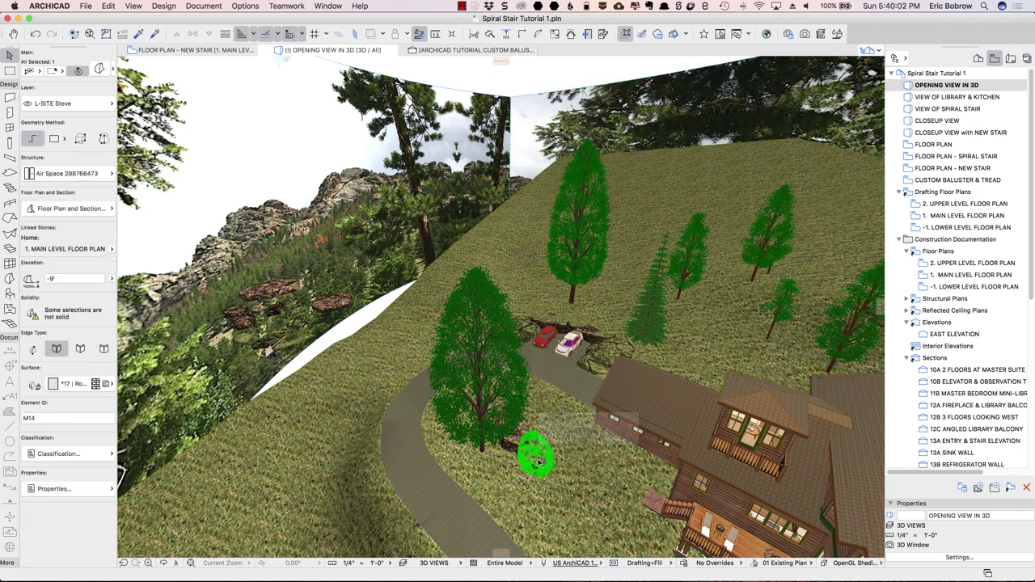
{"action": "left_click", "coordinate": [571, 347]}
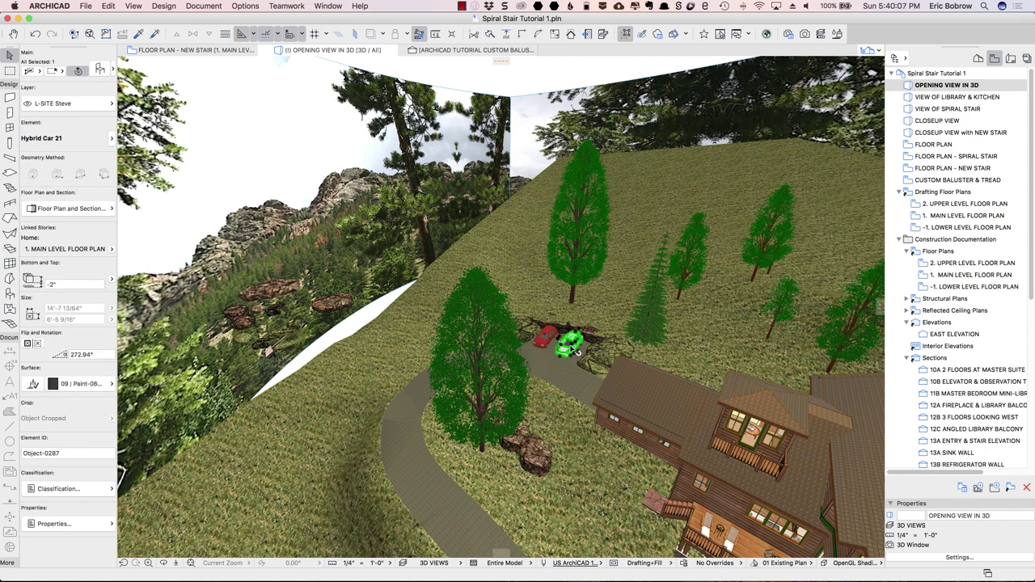
{"action": "left_click", "coordinate": [483, 368]}
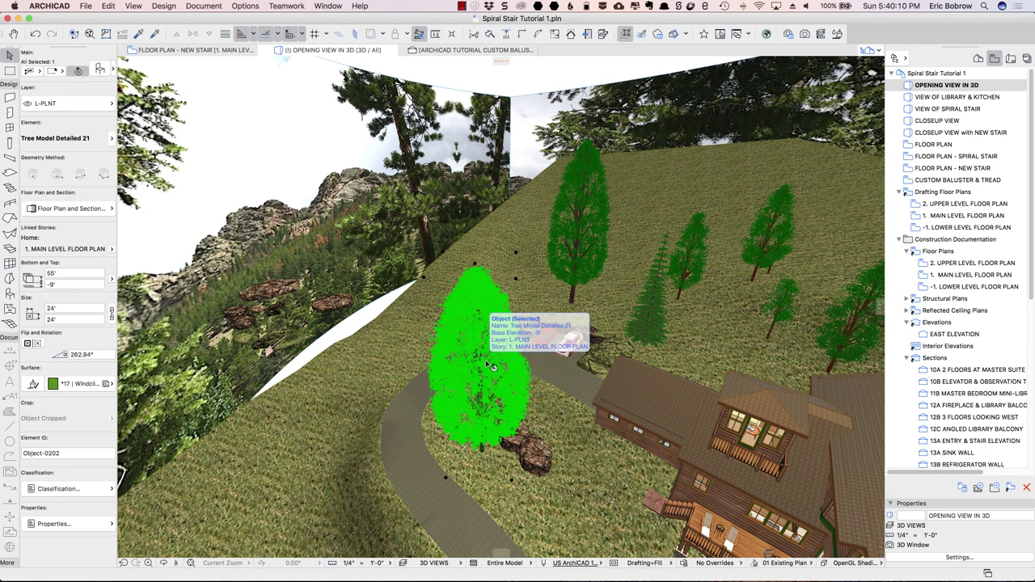
{"action": "key", "text": "Escape"}
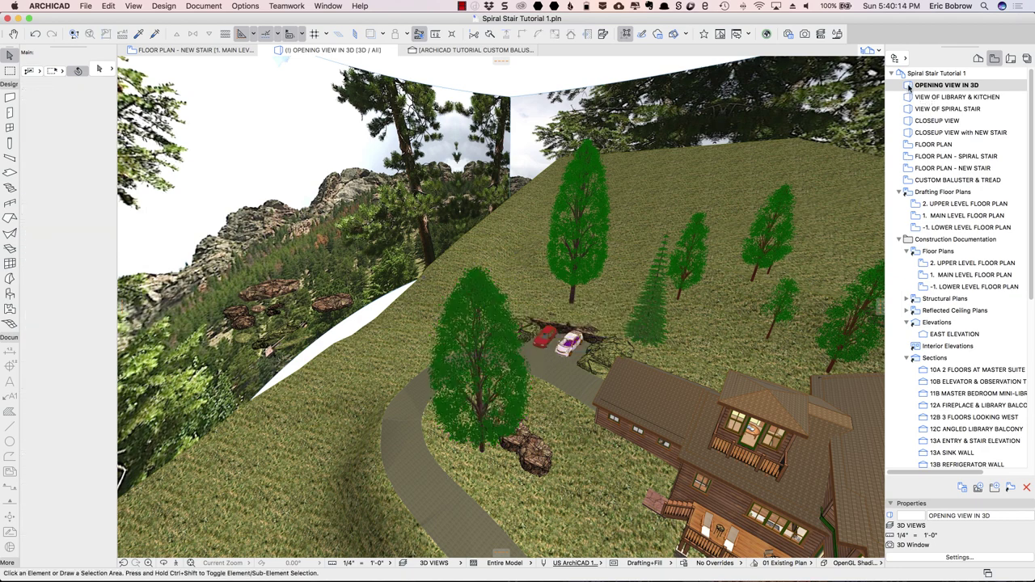
Restore the OPENING VIEW IN 3D view and look closely at the windows above the stone entry.
{"action": "double_click", "coordinate": [938, 84]}
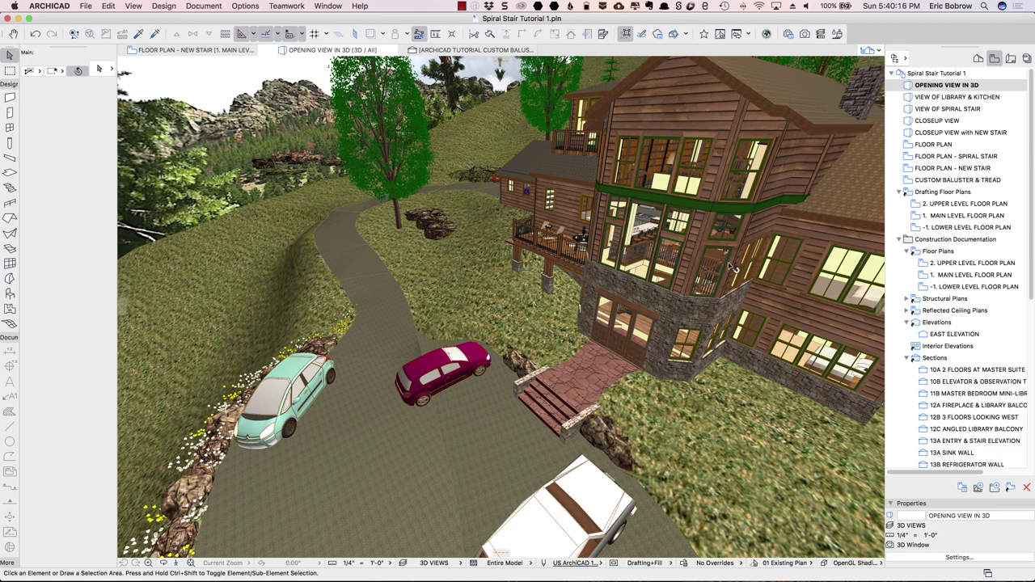
{"action": "scroll", "coordinate": [734, 265], "scroll_direction": "up", "scroll_amount": 5}
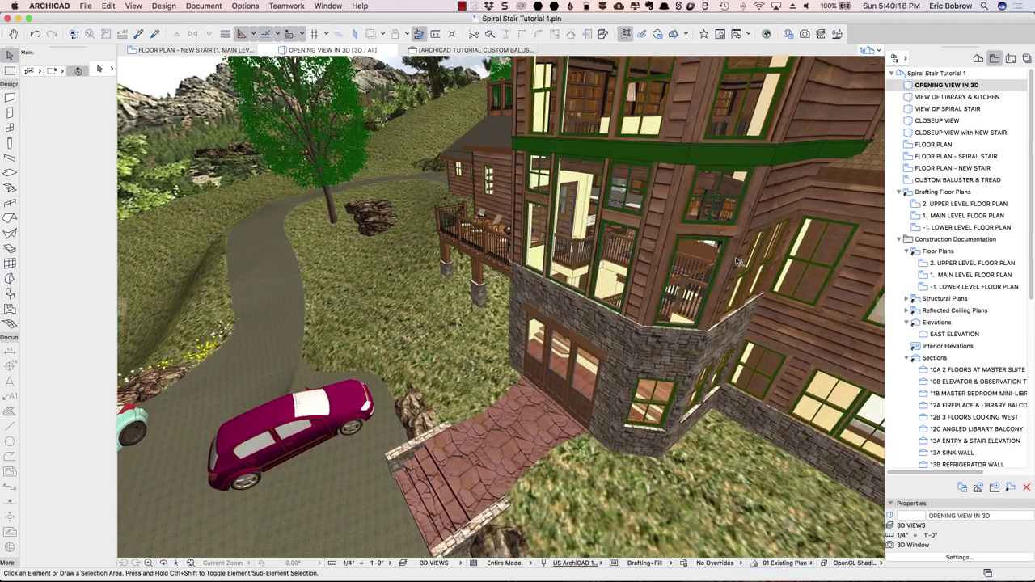
{"action": "scroll", "coordinate": [738, 261], "scroll_direction": "up", "scroll_amount": 2}
{"action": "scroll", "coordinate": [738, 262], "scroll_direction": "up", "scroll_amount": 4}
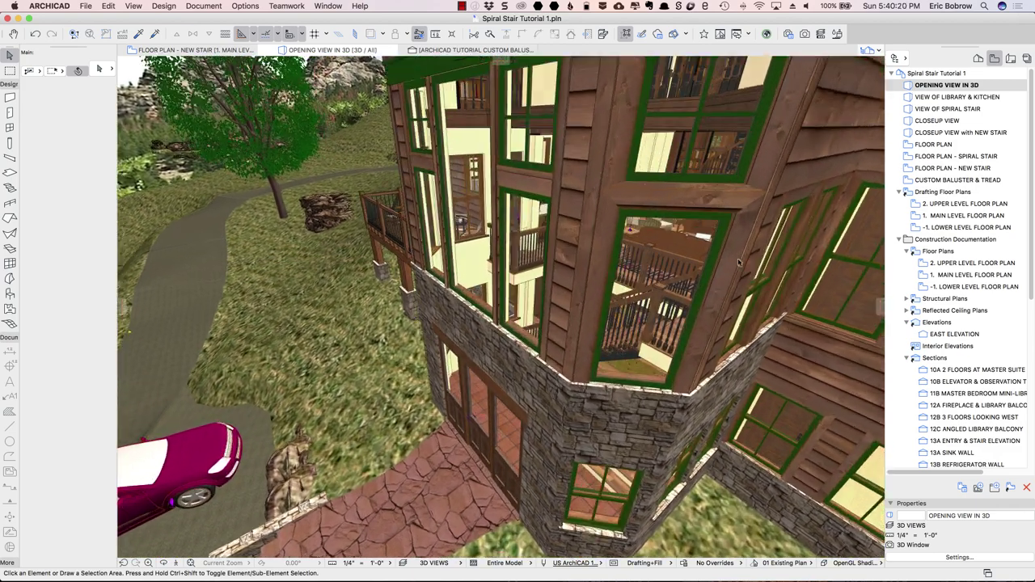
{"action": "scroll", "coordinate": [738, 262], "scroll_direction": "up", "scroll_amount": 3}
View the interior through the saved views VIEW OF LIBRARY & KITCHEN and VIEW OF SPIRAL STAIR.
{"action": "double_click", "coordinate": [908, 97]}
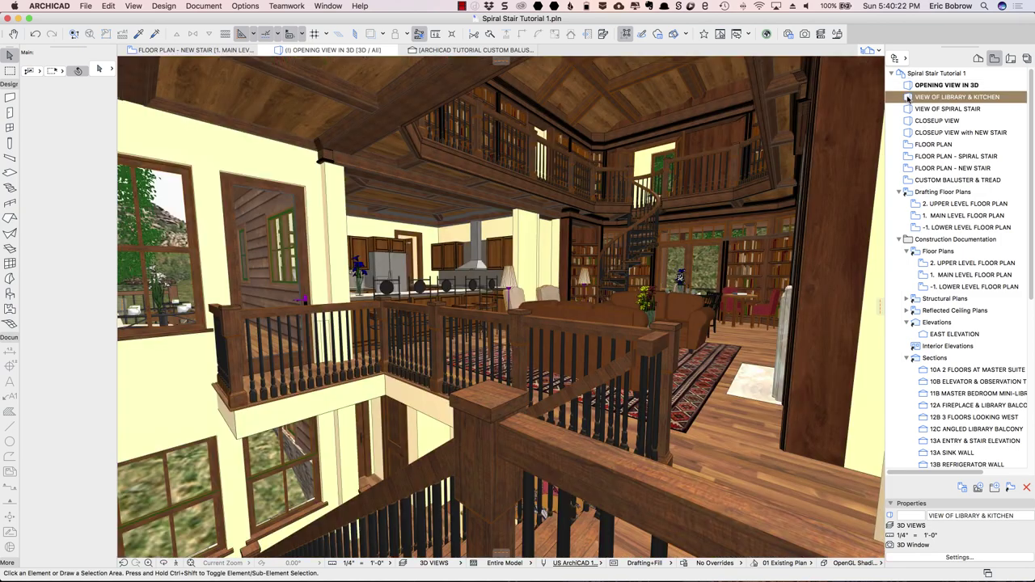
{"action": "left_click", "coordinate": [650, 237]}
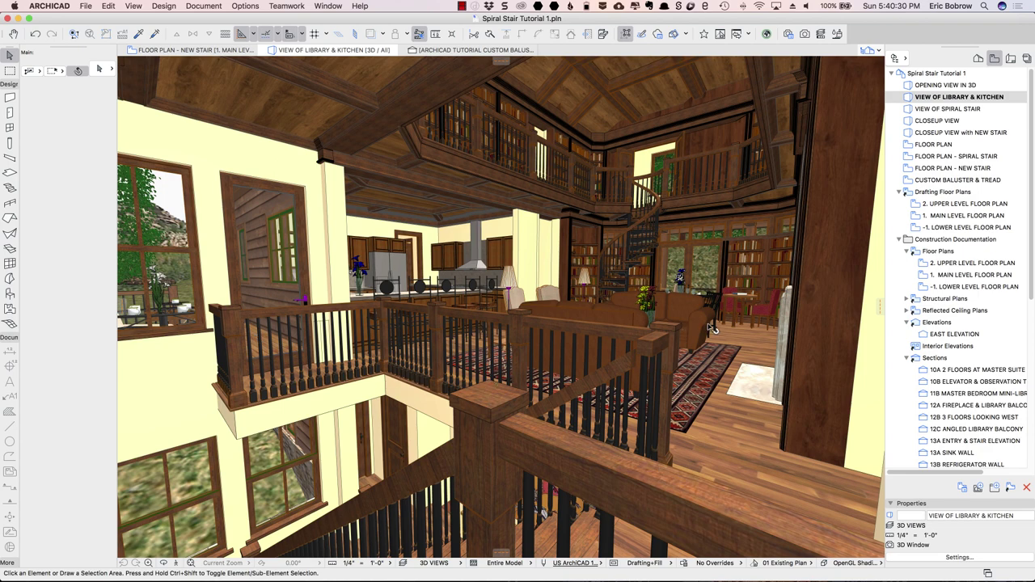
{"action": "double_click", "coordinate": [909, 108]}
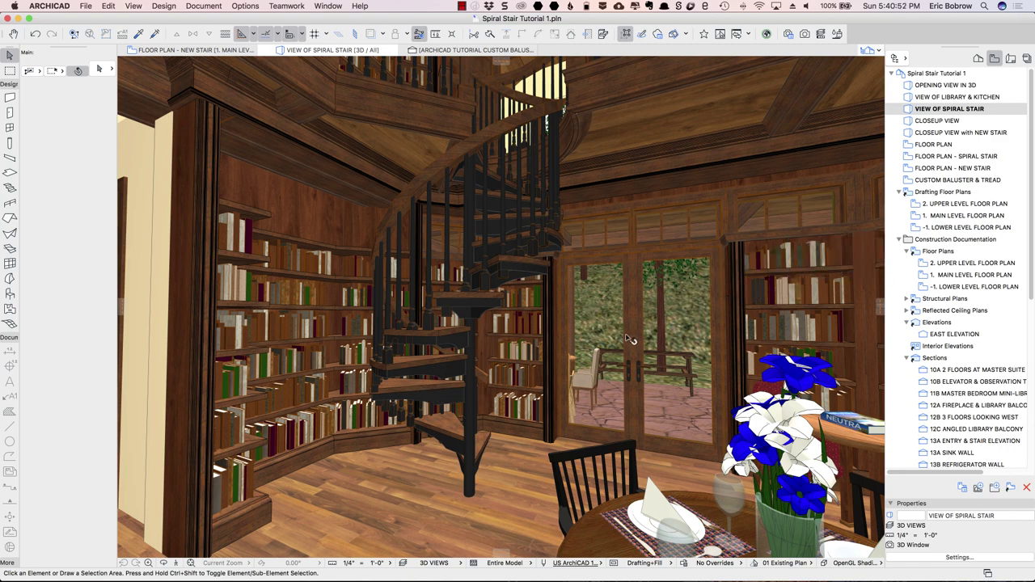
Open CLOSEUP VIEW, inspect the existing spiral stair's balustrade object and clear the selection.
{"action": "double_click", "coordinate": [912, 121]}
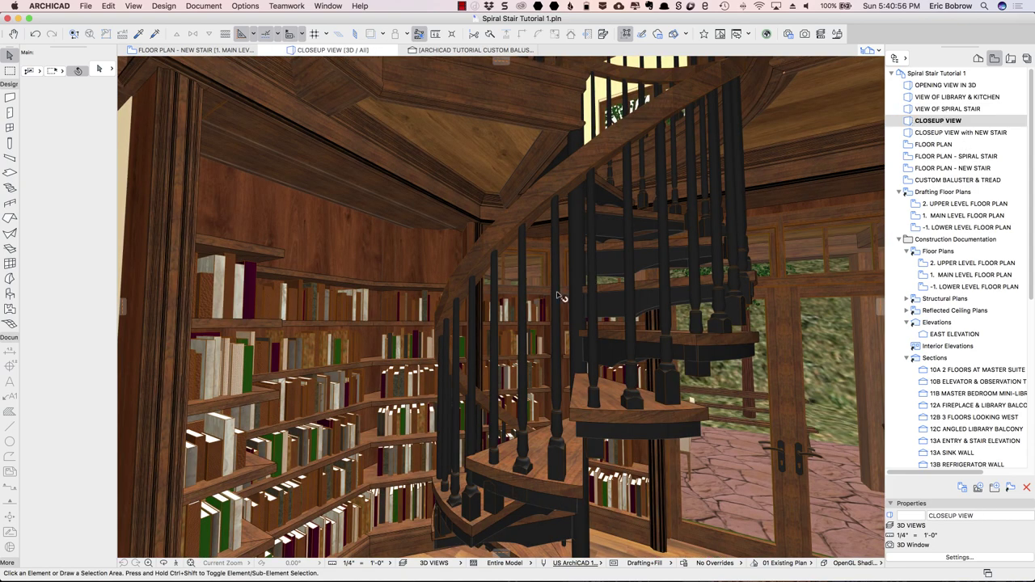
{"action": "left_click", "coordinate": [556, 295]}
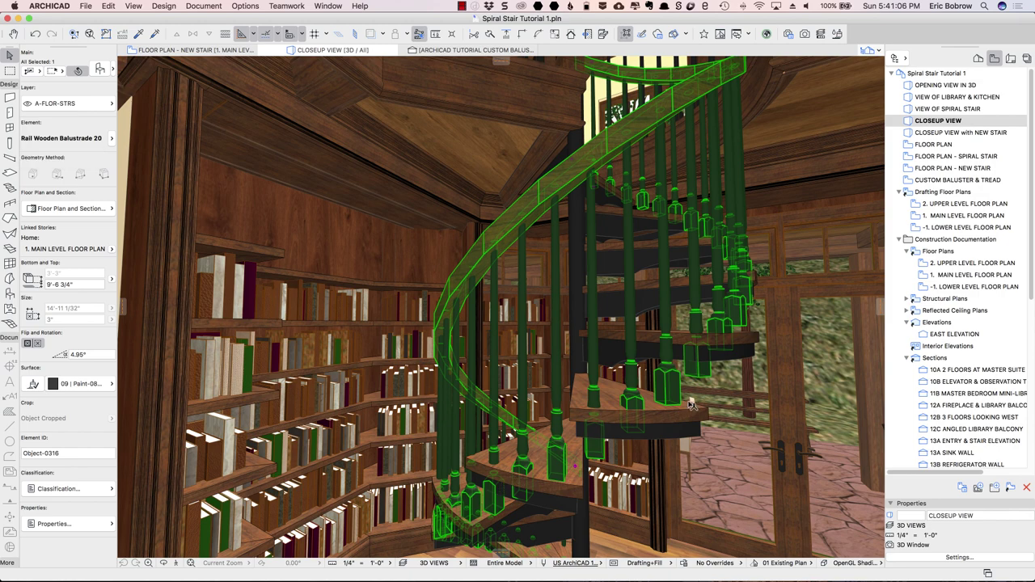
{"action": "key", "text": "Escape"}
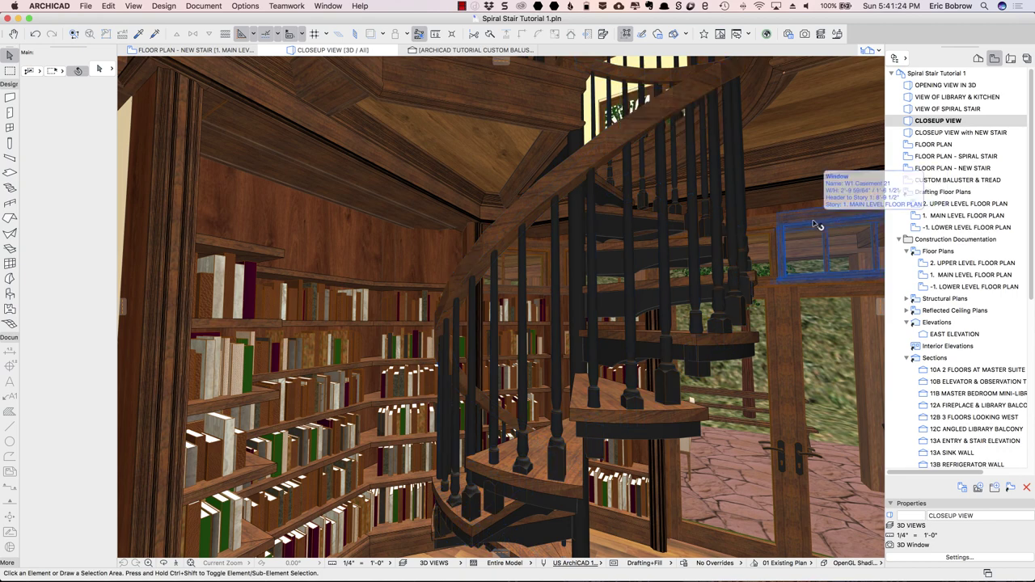
Open CLOSEUP VIEW with NEW STAIR, inspect the new spiral stair's railing and clear the selection.
{"action": "double_click", "coordinate": [907, 133]}
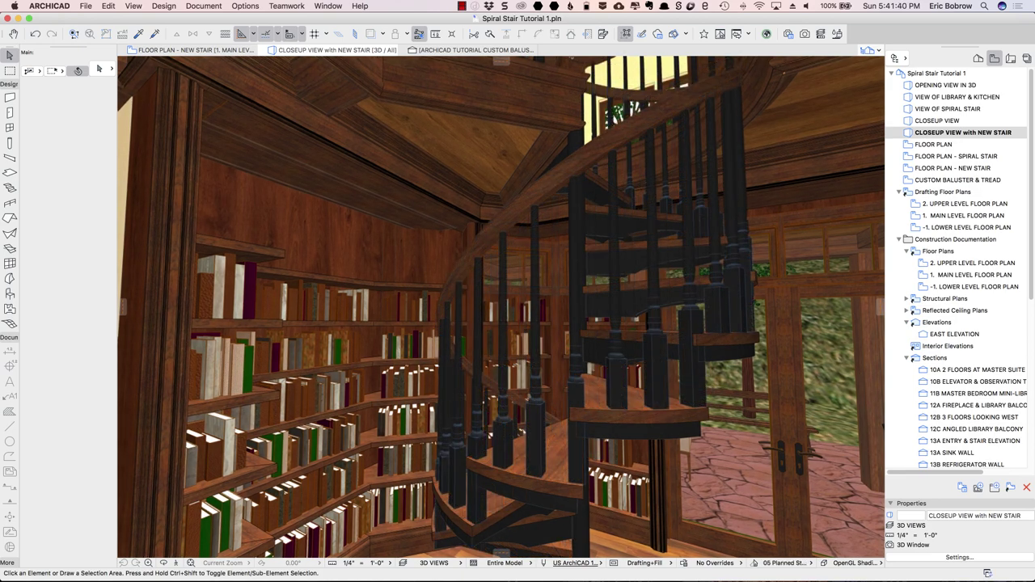
{"action": "left_click", "coordinate": [574, 253]}
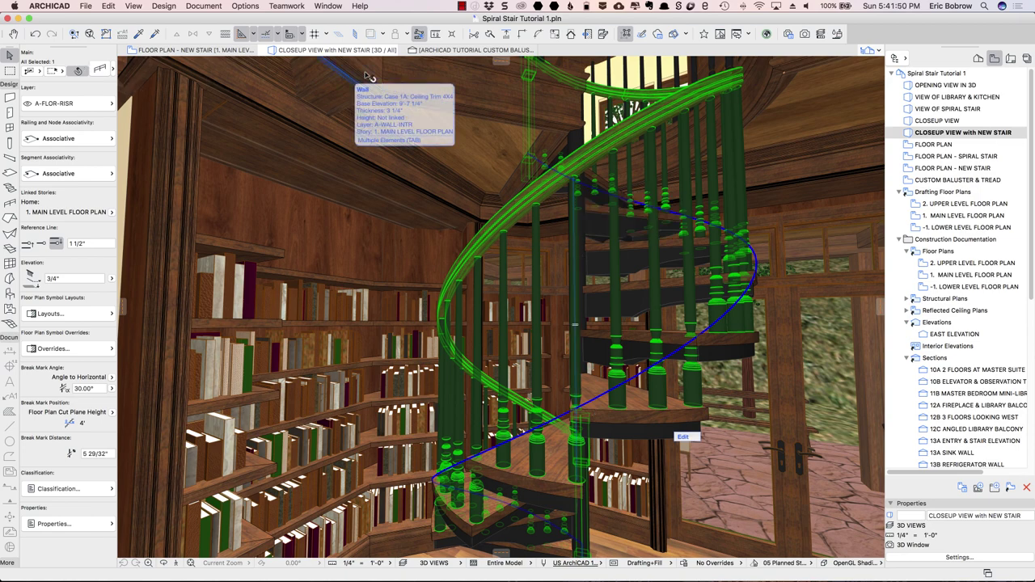
{"action": "key", "text": "Escape"}
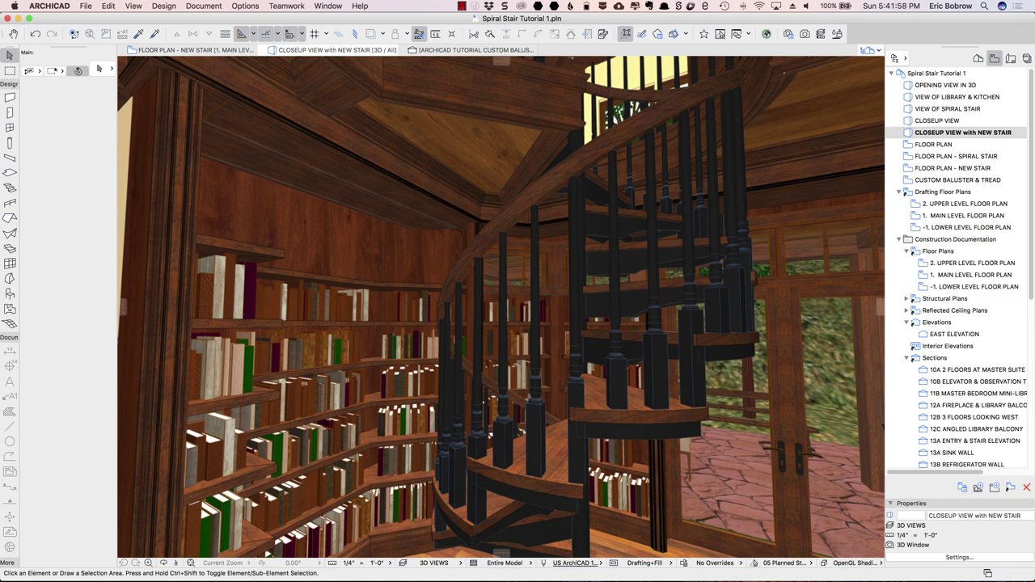
{"action": "left_click_drag", "start_coordinate": [950, 275], "coordinate": [938, 298]}
{"action": "left_click_drag", "start_coordinate": [966, 227], "coordinate": [988, 197]}
Open the FLOOR PLAN and FLOOR PLAN - SPIRAL STAIR views and examine the spiral stair around its centre pole.
{"action": "left_click", "coordinate": [906, 146]}
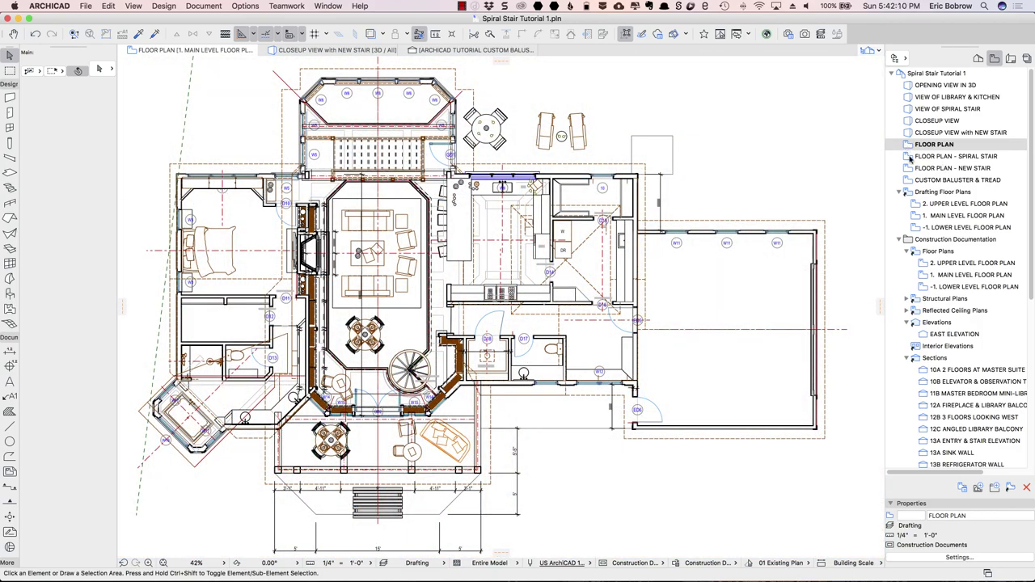
{"action": "left_click", "coordinate": [906, 156]}
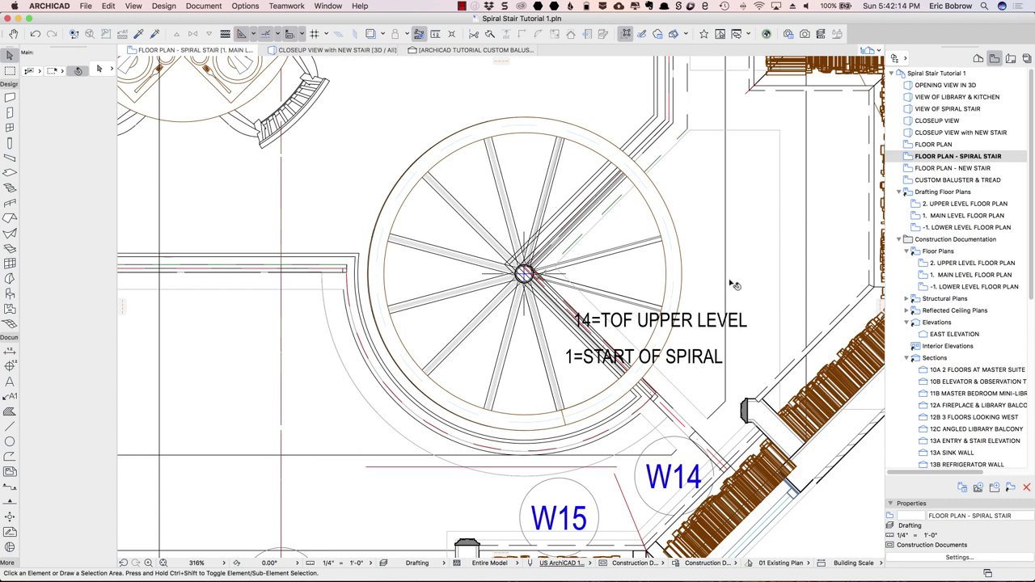
{"action": "mouse_move", "coordinate": [700, 304]}
{"action": "scroll", "coordinate": [524, 273], "scroll_direction": "up", "scroll_amount": 4}
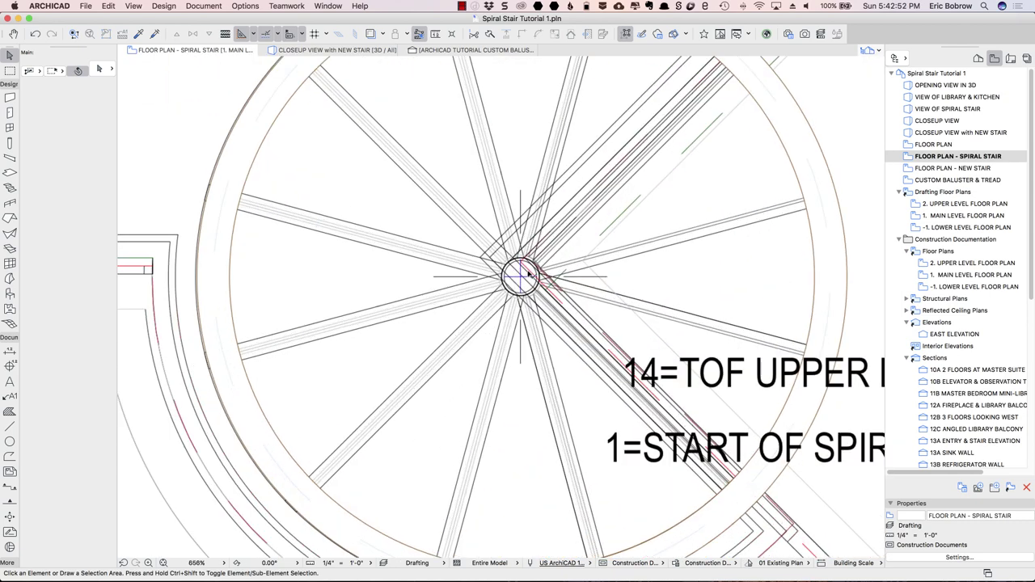
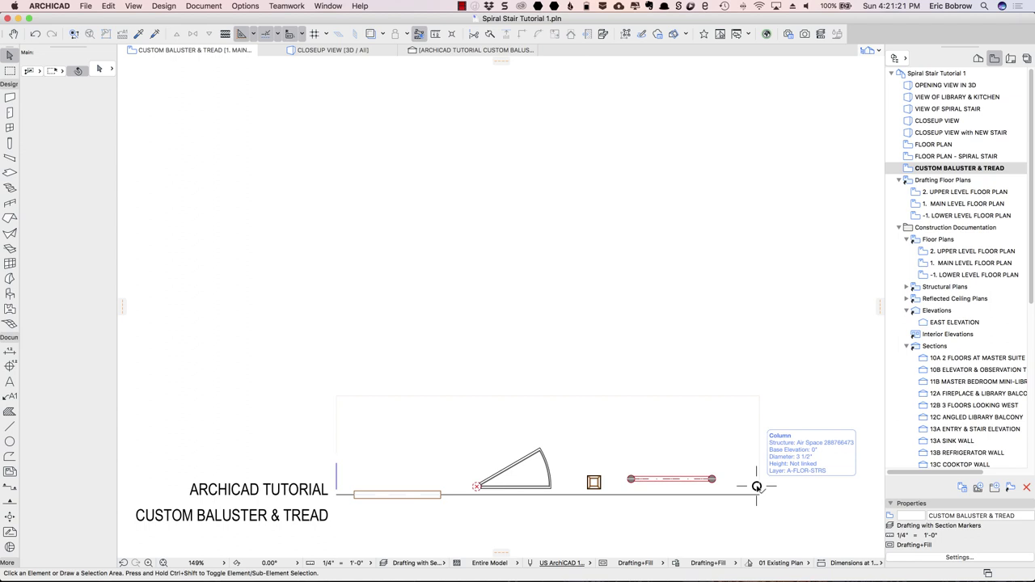
Move the round column from the end of the row of stair parts to the empty area above them.
{"action": "left_click", "coordinate": [757, 486]}
{"action": "left_click_drag", "start_coordinate": [757, 486], "coordinate": [404, 233]}
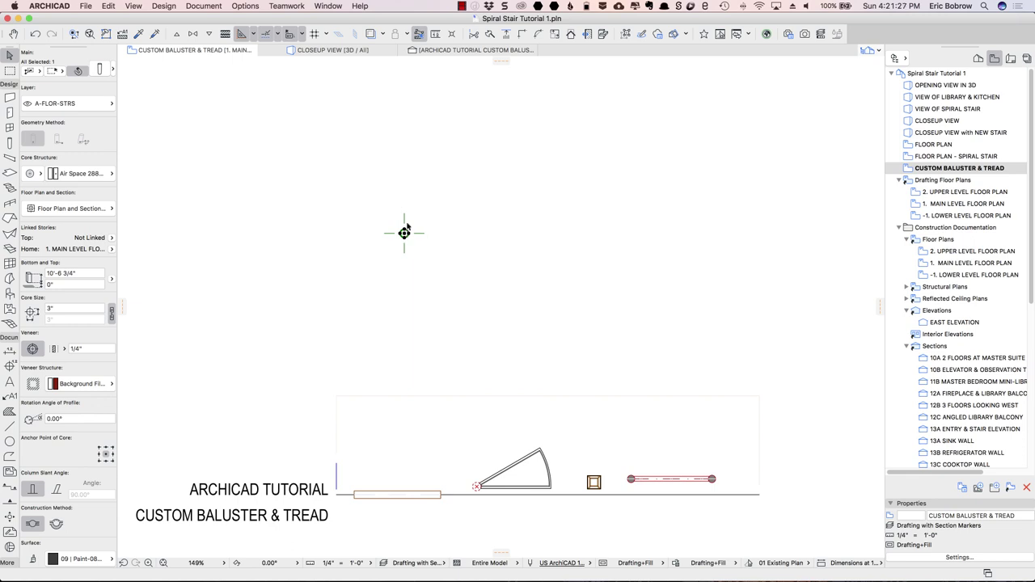
{"action": "scroll", "coordinate": [406, 233], "scroll_direction": "up", "scroll_amount": 10}
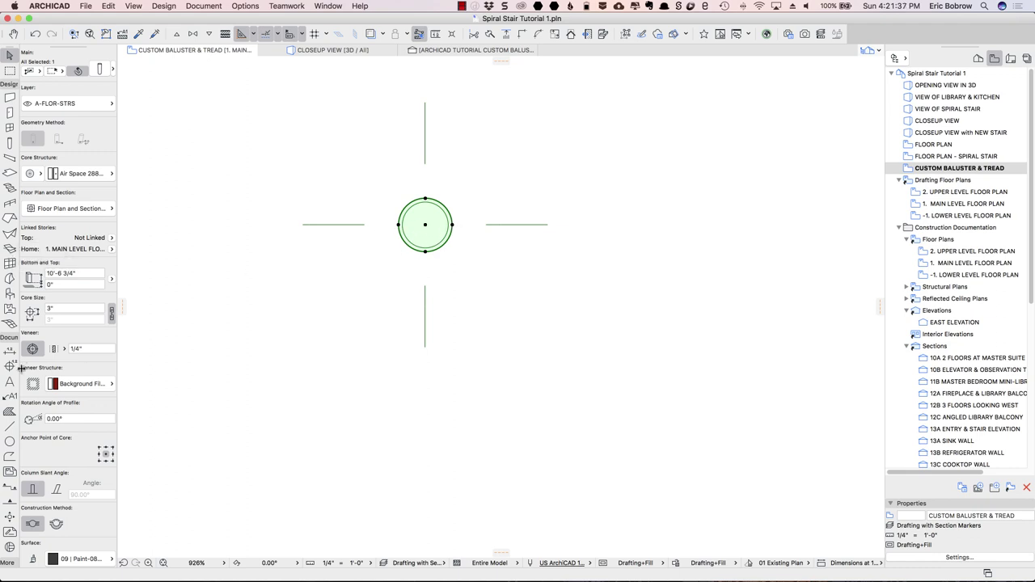
Draw a circle with a radius of 2'6" centred on the round column.
{"action": "left_click", "coordinate": [10, 441]}
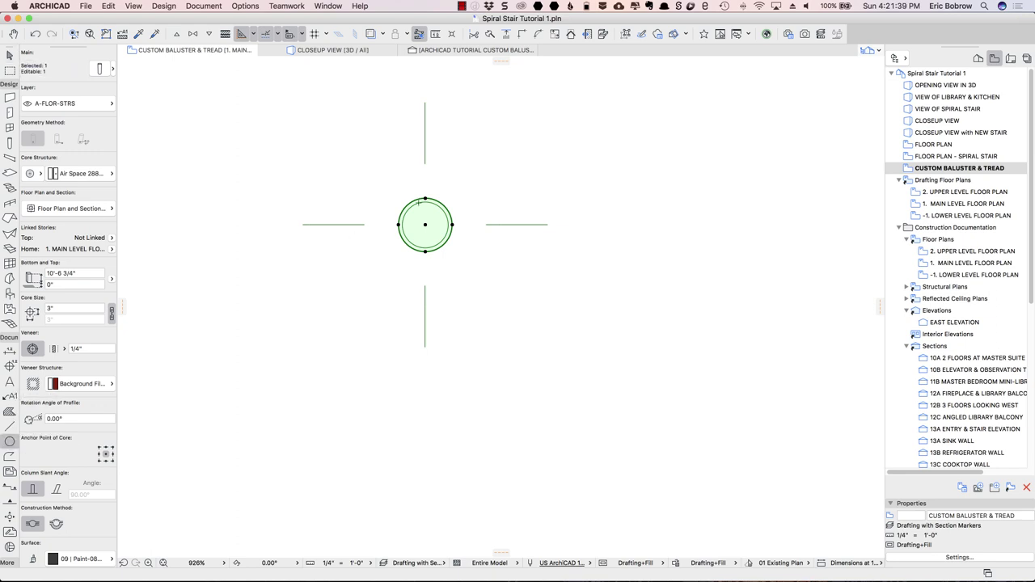
{"action": "key", "text": "Escape"}
{"action": "left_click", "coordinate": [425, 223]}
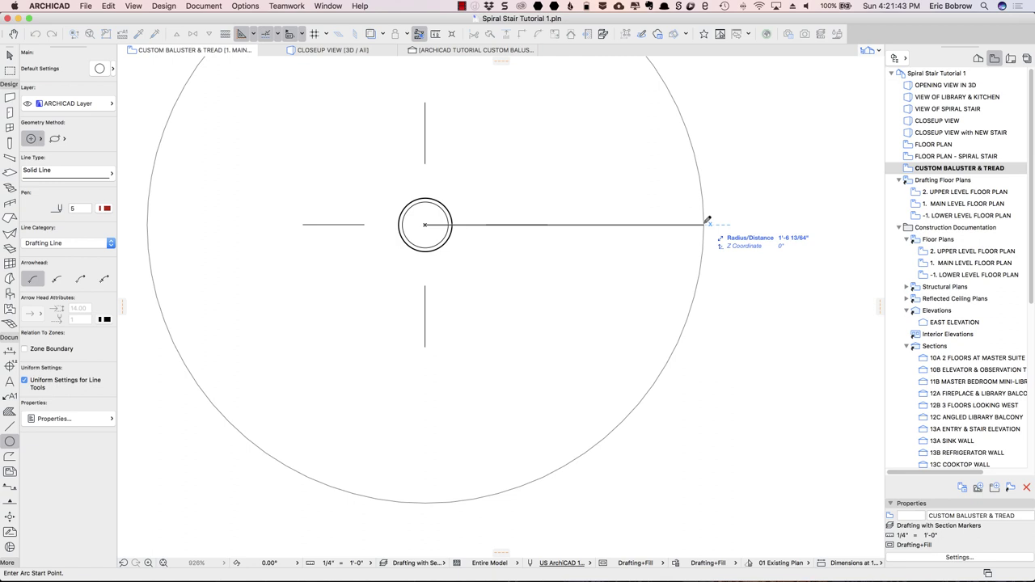
{"action": "type", "text": "2'6"}
{"action": "key", "text": "Return"}
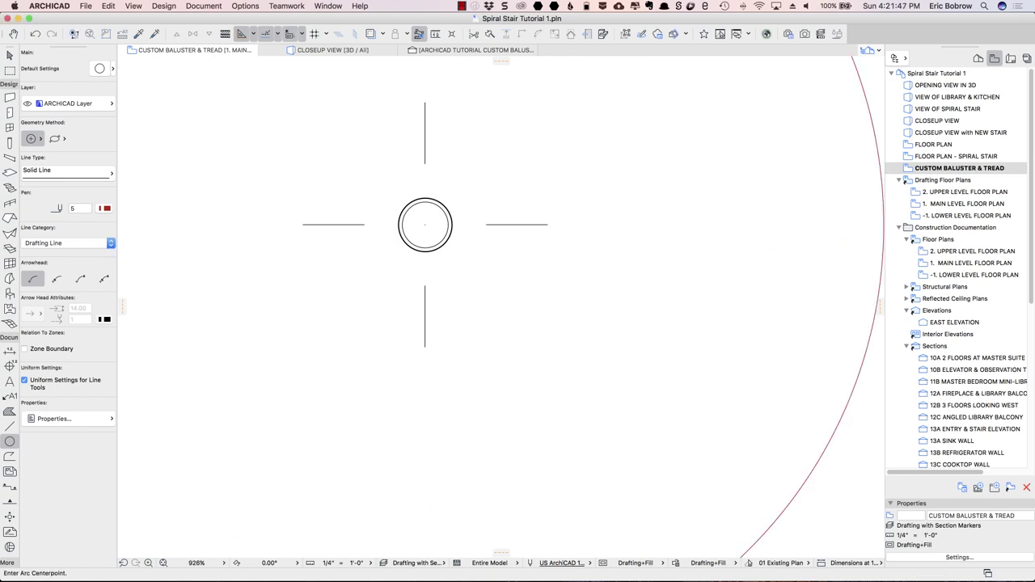
{"action": "scroll", "coordinate": [650, 318], "scroll_direction": "down", "scroll_amount": 5}
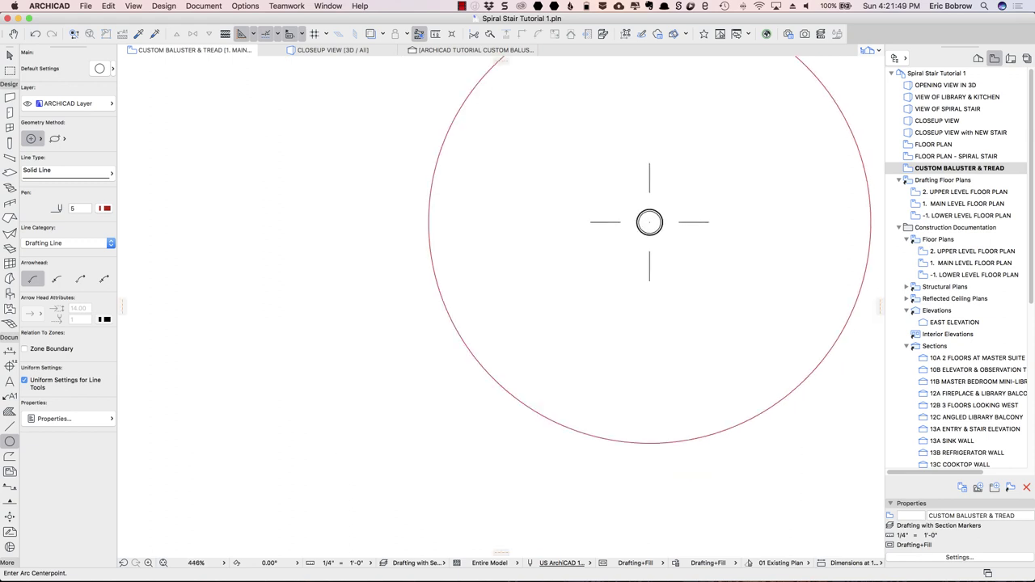
{"action": "scroll", "coordinate": [523, 297], "scroll_direction": "up", "scroll_amount": 2}
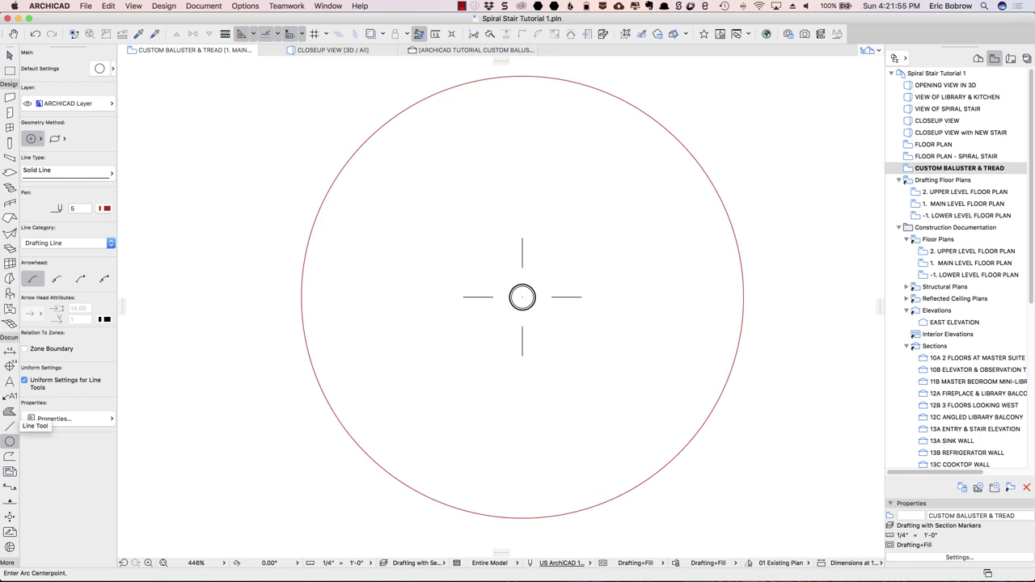
Draw a horizontal line from the outer edge of the round column to the surrounding circle.
{"action": "left_click", "coordinate": [10, 426]}
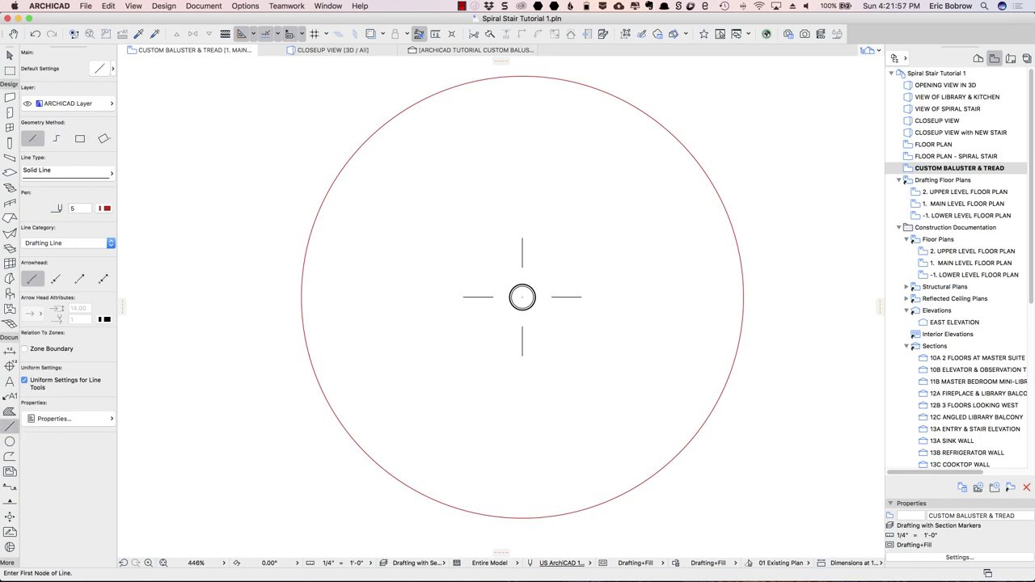
{"action": "scroll", "coordinate": [578, 304], "scroll_direction": "up", "scroll_amount": 5}
{"action": "scroll", "coordinate": [578, 304], "scroll_direction": "right", "scroll_amount": 2}
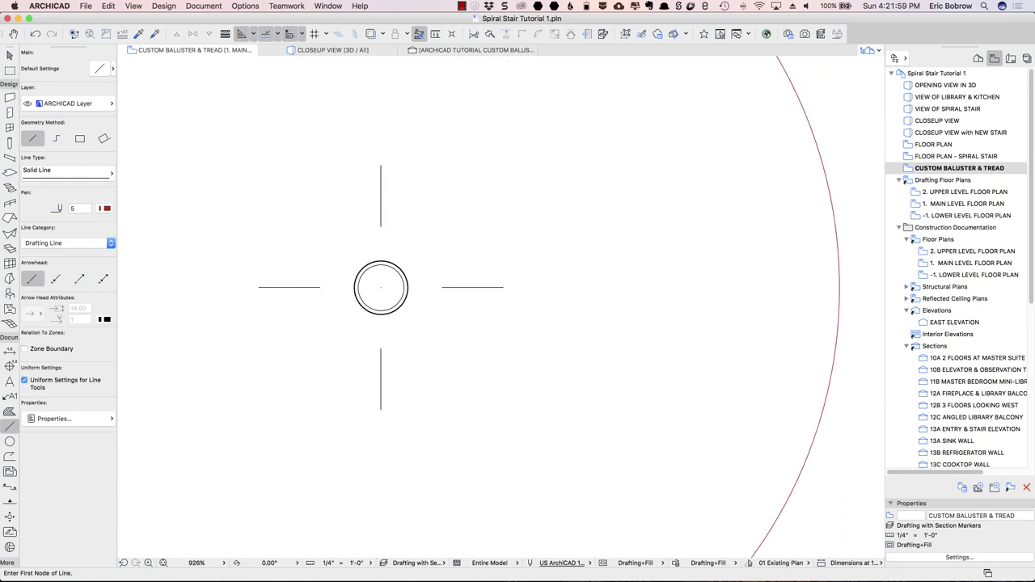
{"action": "scroll", "coordinate": [502, 306], "scroll_direction": "right", "scroll_amount": 1}
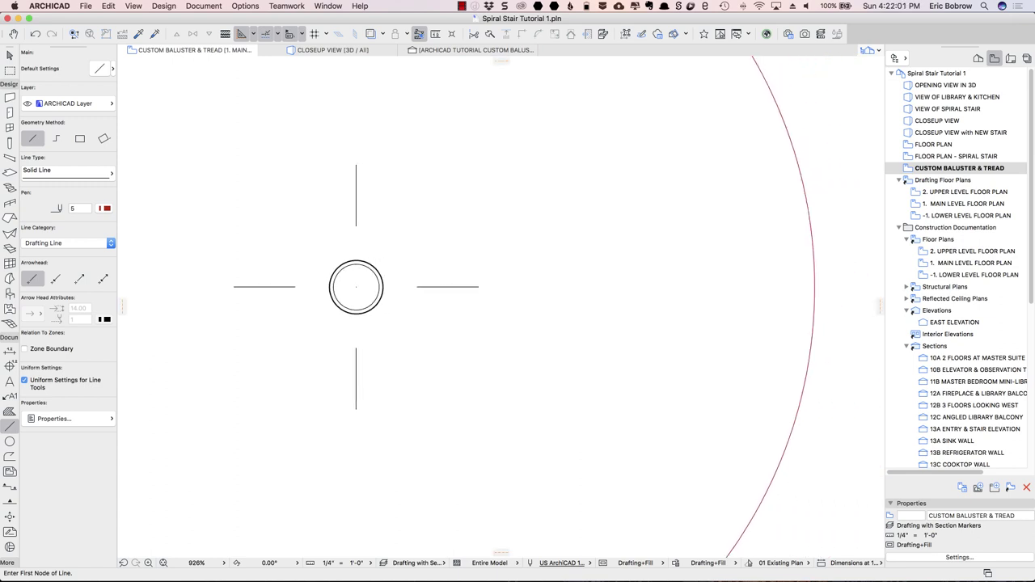
{"action": "left_click", "coordinate": [383, 286]}
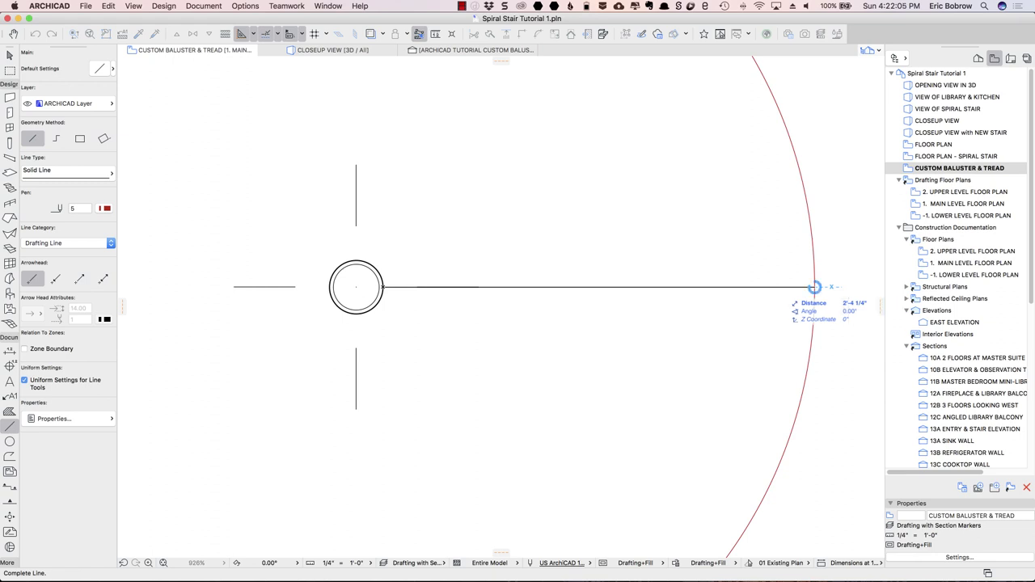
{"action": "left_click", "coordinate": [815, 286]}
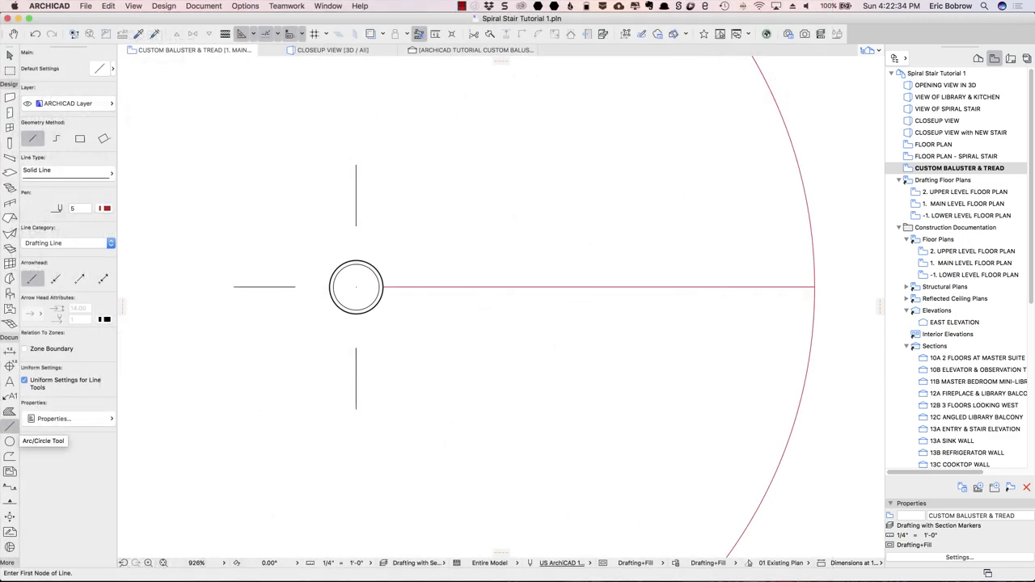
Draw a 30° arc centred on the column, starting counterclockwise from the midpoint of the horizontal line.
{"action": "left_click", "coordinate": [9, 441]}
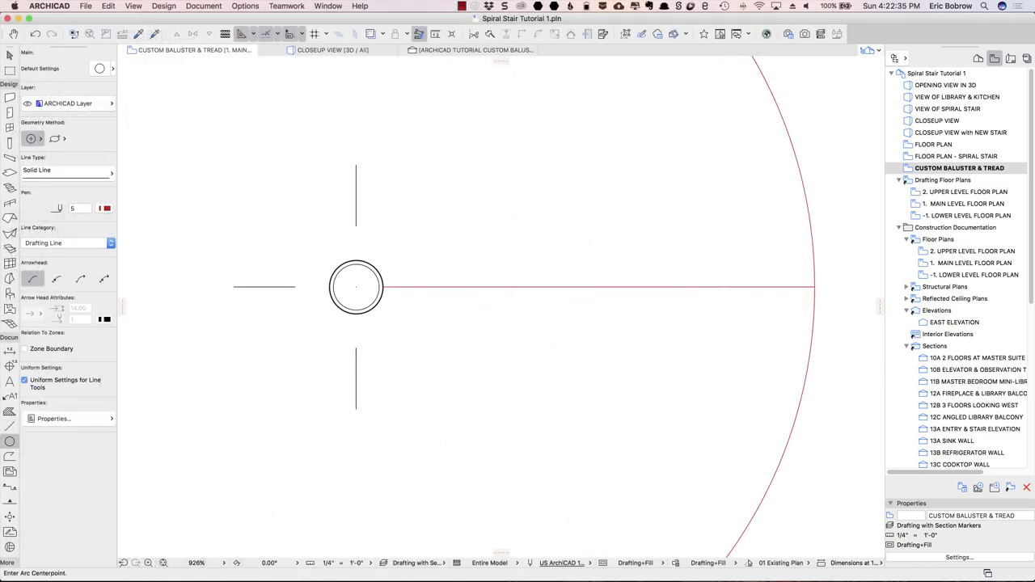
{"action": "left_click", "coordinate": [356, 286]}
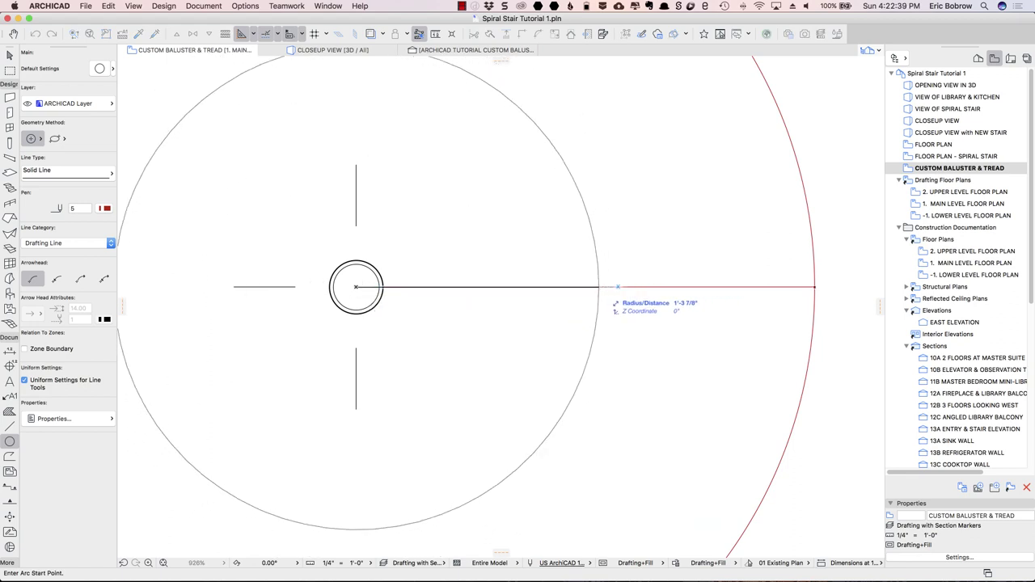
{"action": "left_click", "coordinate": [598, 286]}
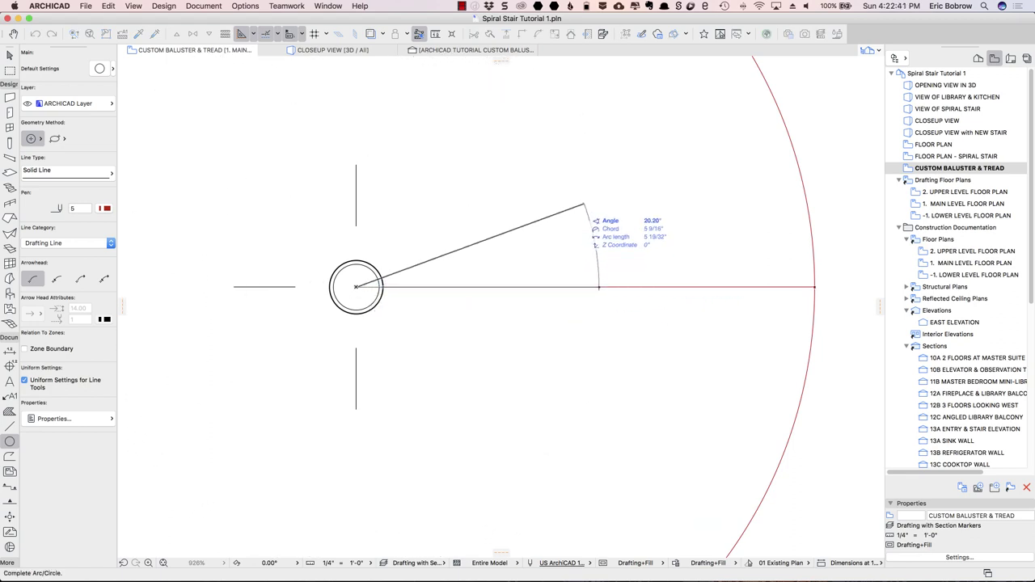
{"action": "type", "text": "30"}
{"action": "key", "text": "Return"}
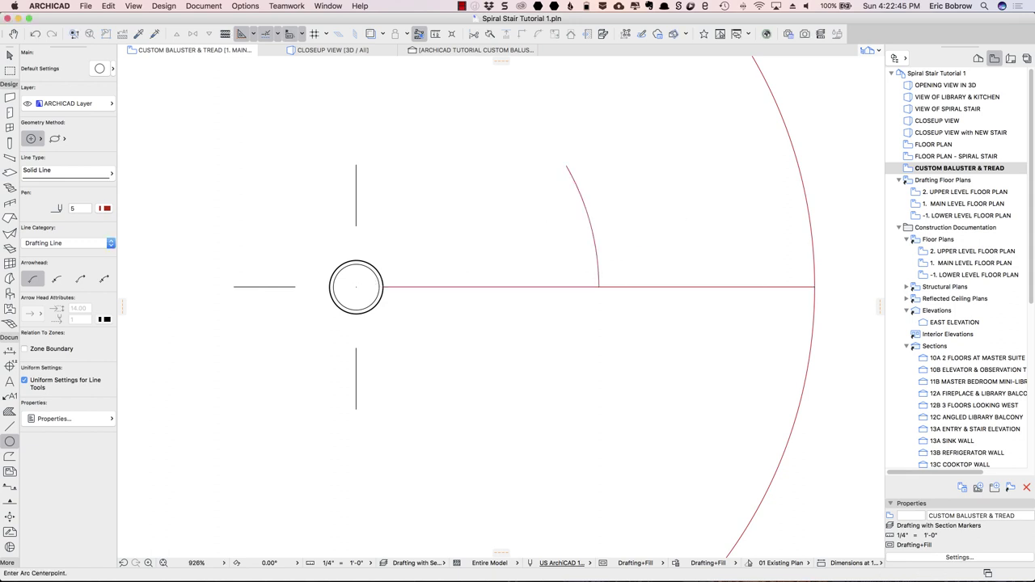
Draw a second 30° arc centred on the column with a radius of 2'4 1/2", starting on the horizontal line.
{"action": "left_click", "coordinate": [355, 287]}
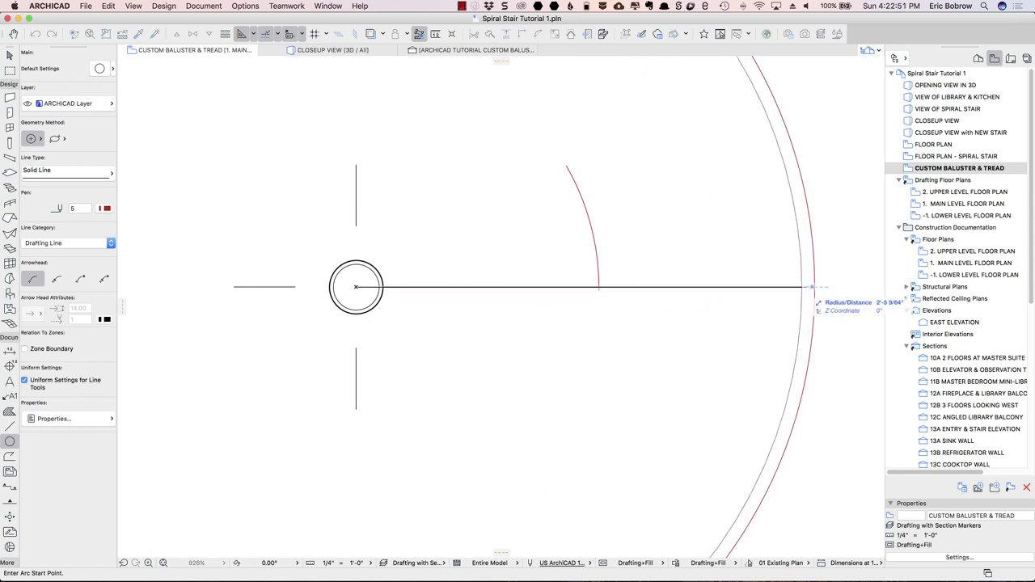
{"action": "type", "text": "2'4 1/2"}
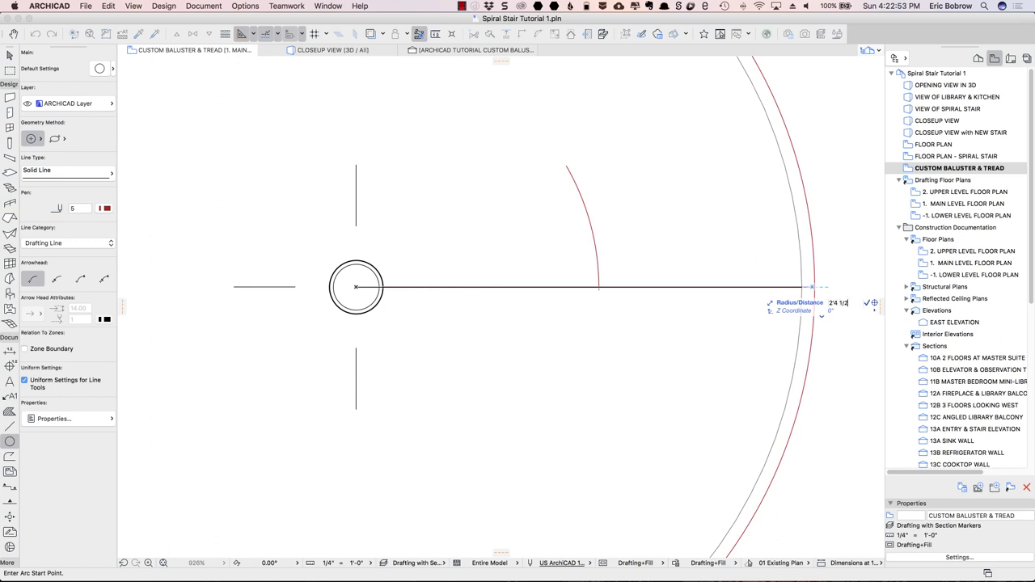
{"action": "key", "text": "Return"}
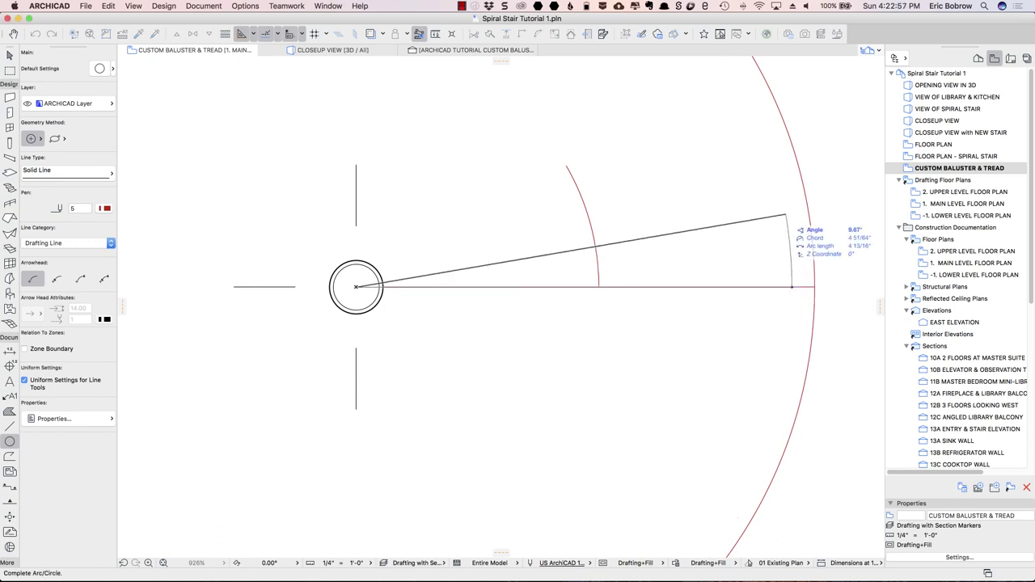
{"action": "type", "text": "30"}
{"action": "key", "text": "Return"}
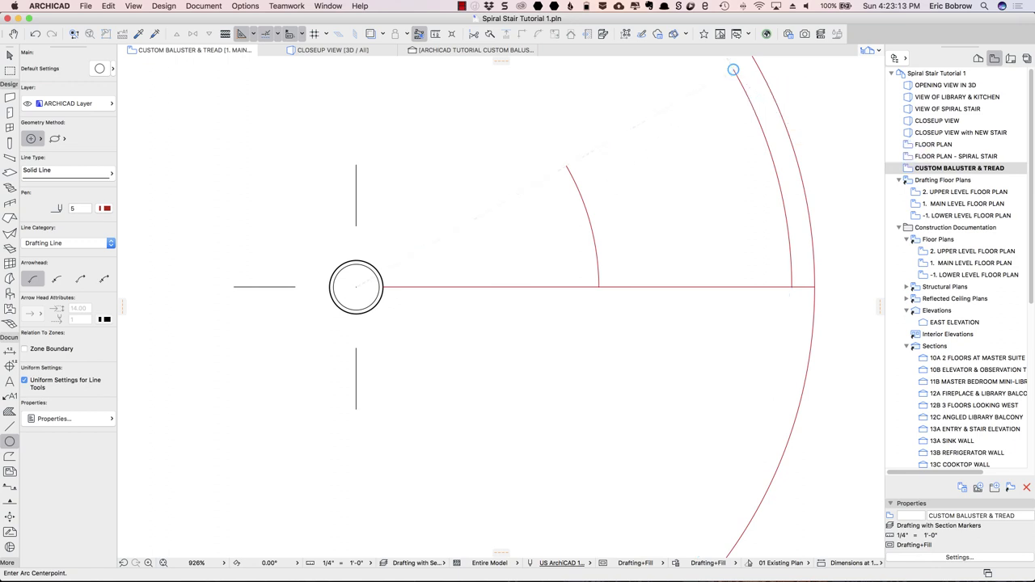
Dimension the arc lengths of the inner and outer 30° arcs.
{"action": "left_click", "coordinate": [10, 350]}
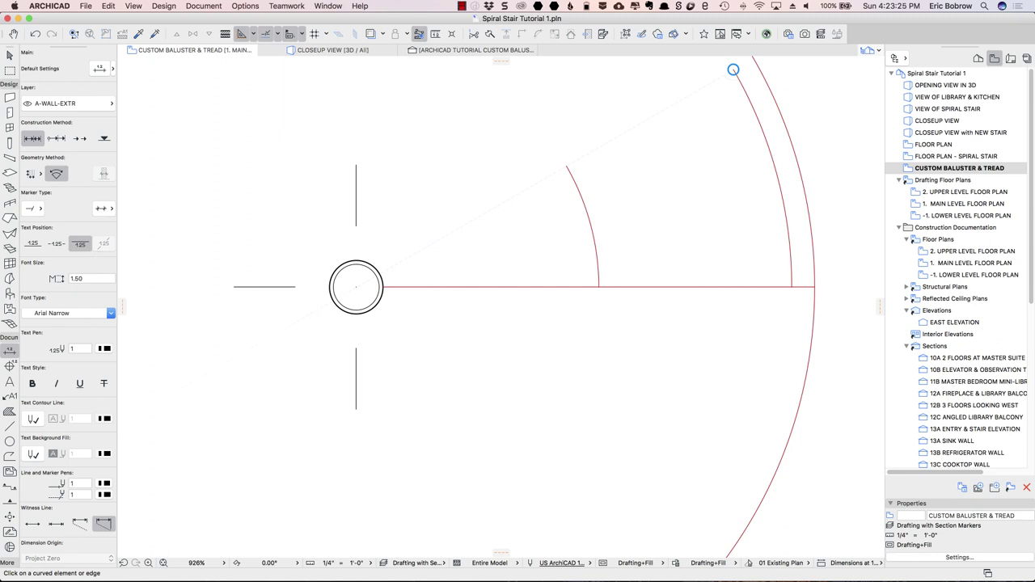
{"action": "left_click", "coordinate": [588, 222]}
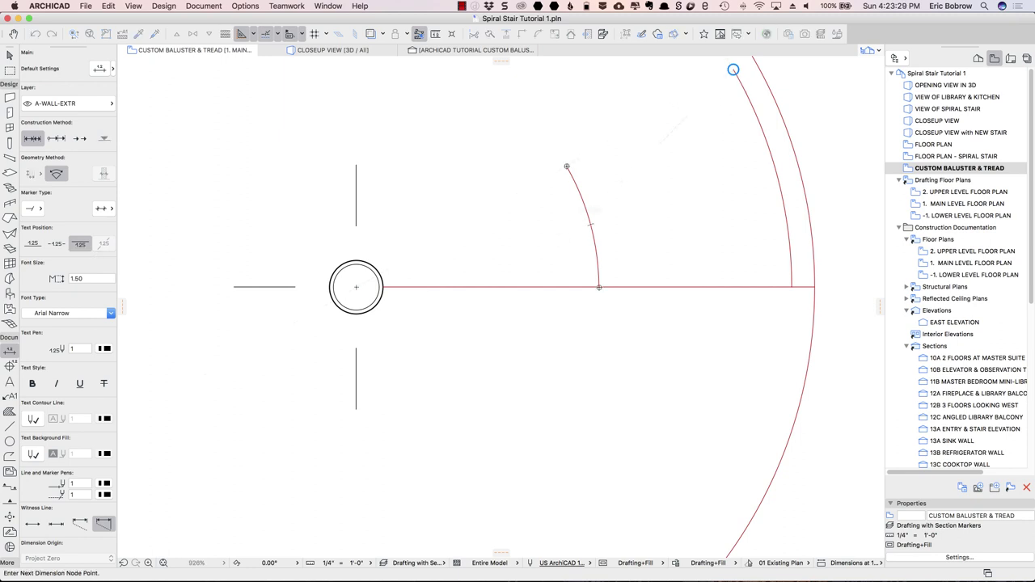
{"action": "left_click", "coordinate": [591, 224]}
{"action": "left_click", "coordinate": [595, 234]}
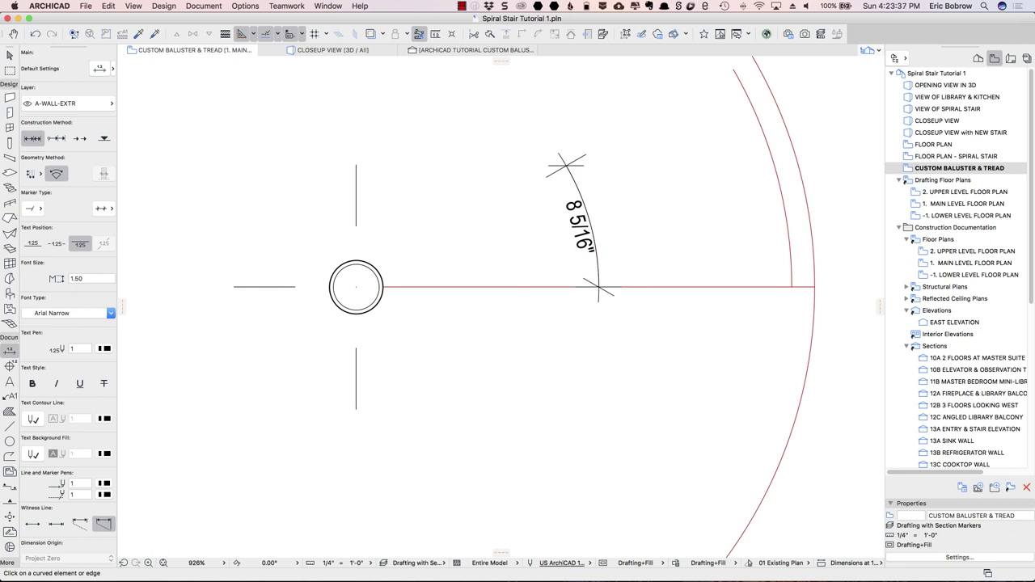
{"action": "left_click", "coordinate": [776, 174]}
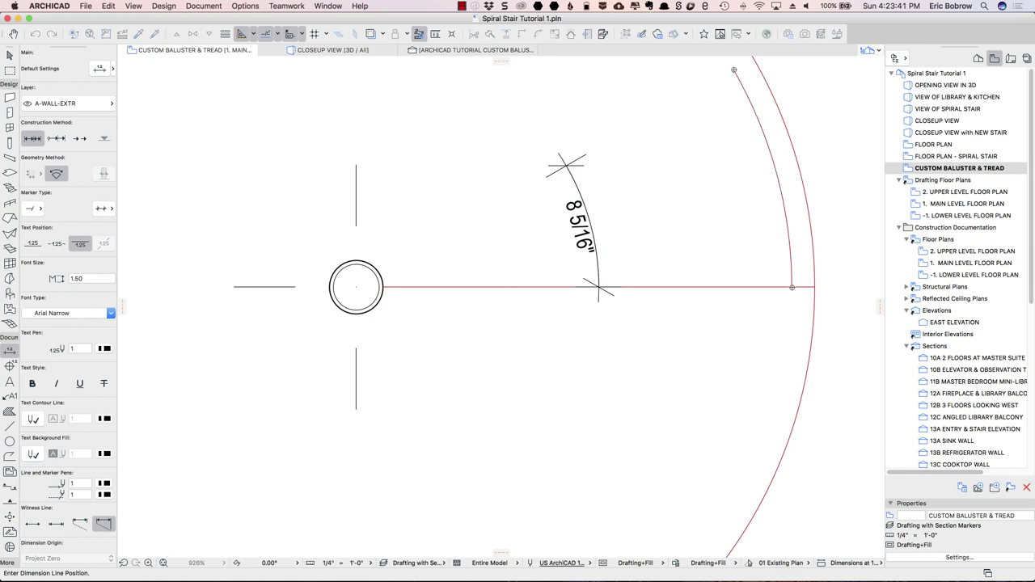
{"action": "left_click", "coordinate": [783, 203]}
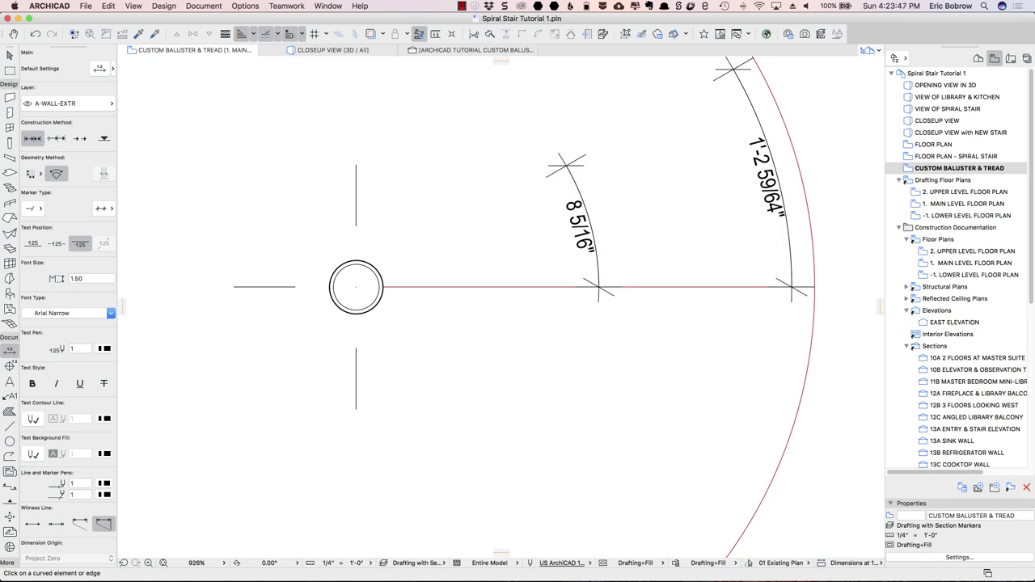
Draw a straight stair upward in the empty area beside the circle using the Stair: Simple Concrete favorite.
{"action": "scroll", "coordinate": [723, 170], "scroll_direction": "down", "scroll_amount": 3}
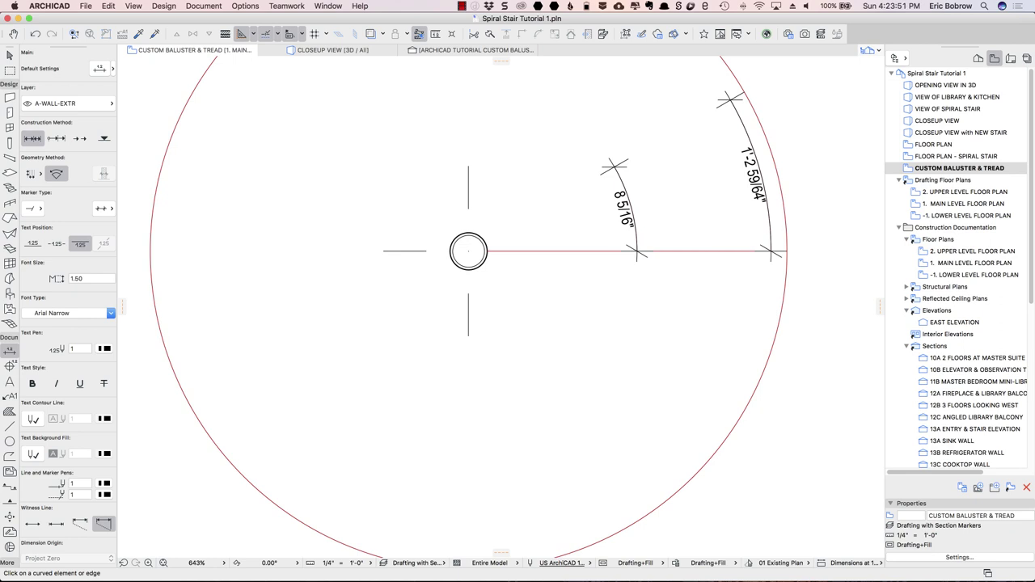
{"action": "left_click", "coordinate": [10, 186]}
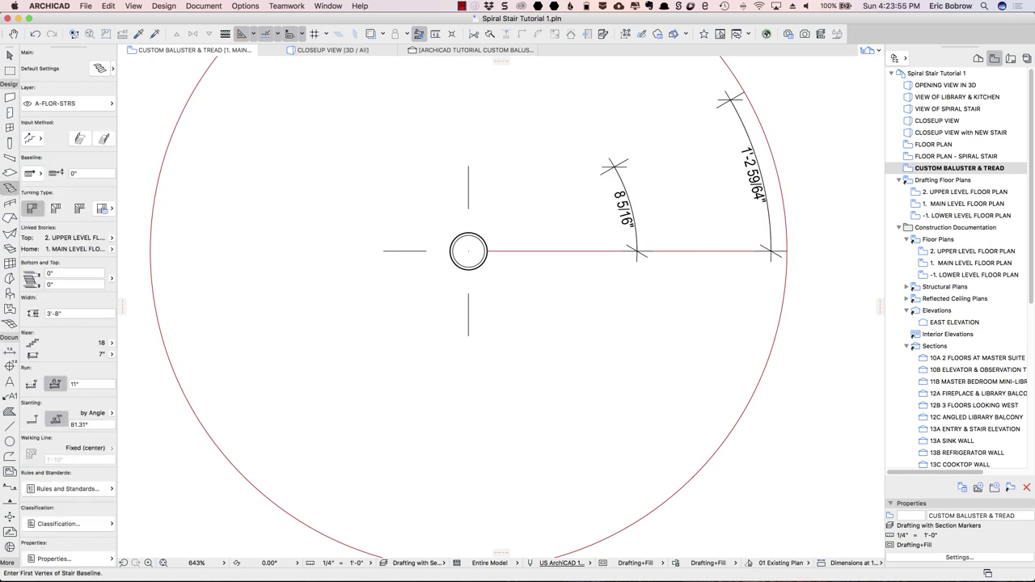
{"action": "left_click", "coordinate": [113, 68]}
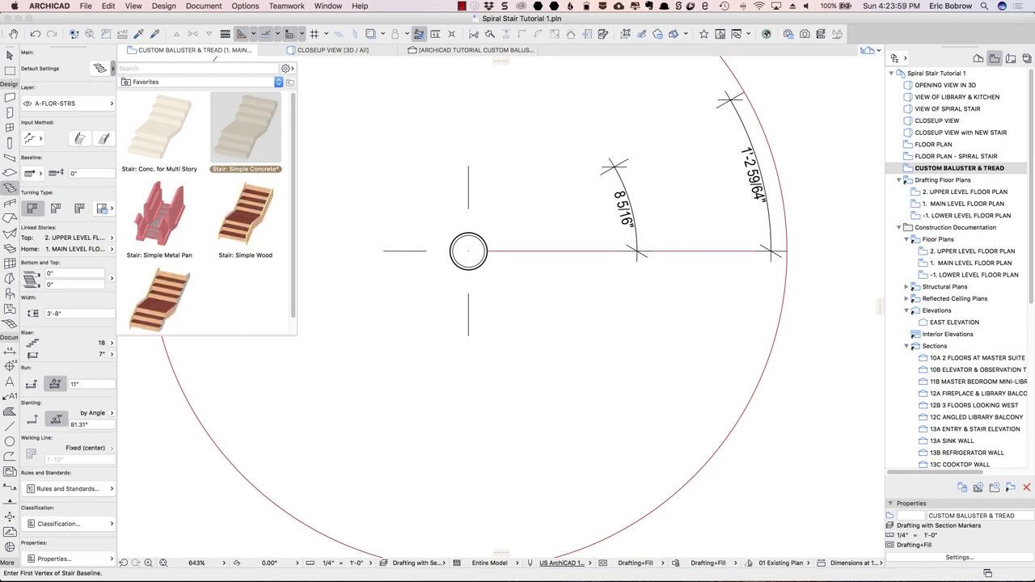
{"action": "double_click", "coordinate": [245, 134]}
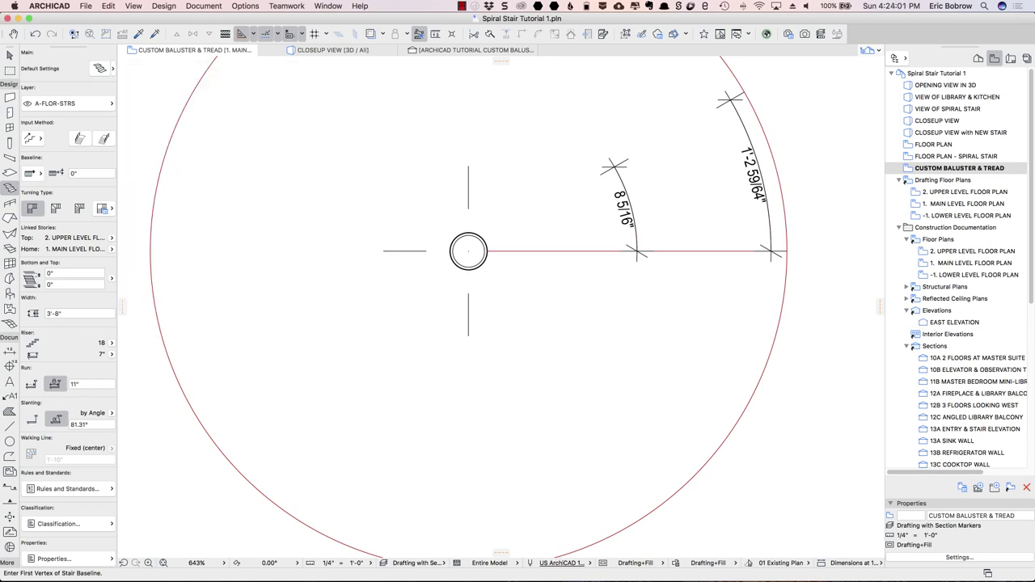
{"action": "scroll", "coordinate": [805, 283], "scroll_direction": "down", "scroll_amount": 5}
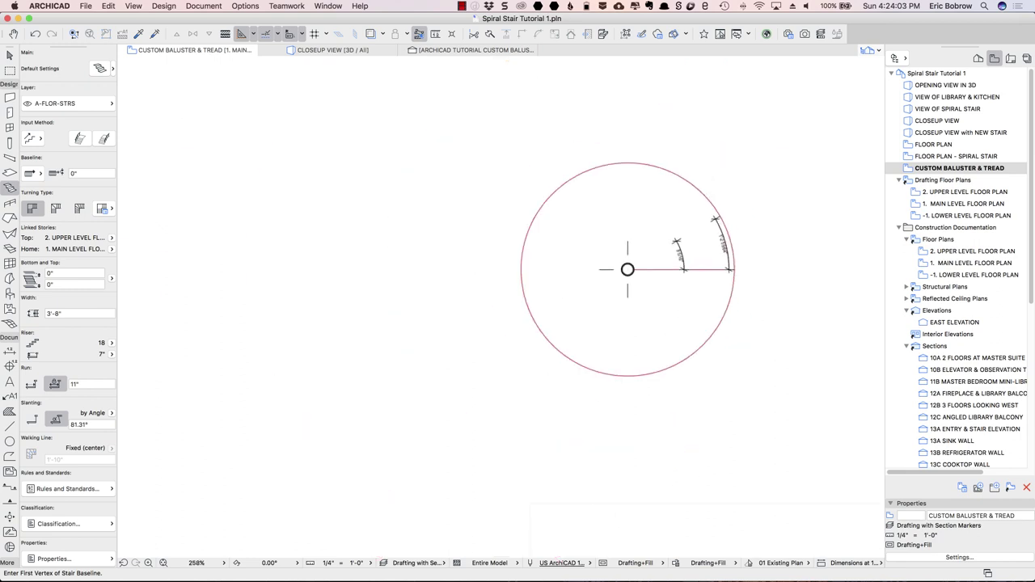
{"action": "scroll", "coordinate": [805, 282], "scroll_direction": "right", "scroll_amount": 5}
{"action": "scroll", "coordinate": [485, 388], "scroll_direction": "up", "scroll_amount": 3}
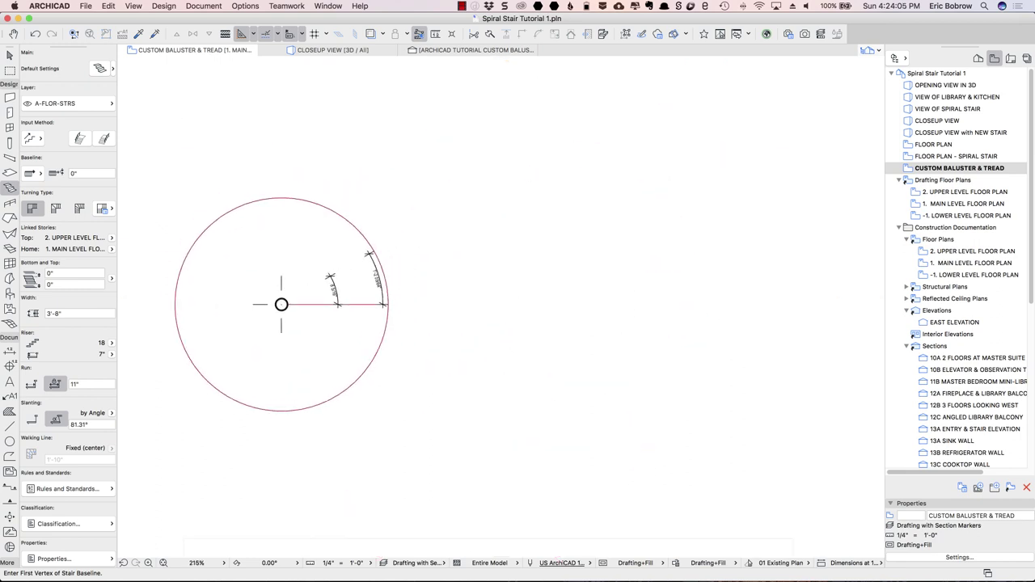
{"action": "left_click", "coordinate": [483, 440]}
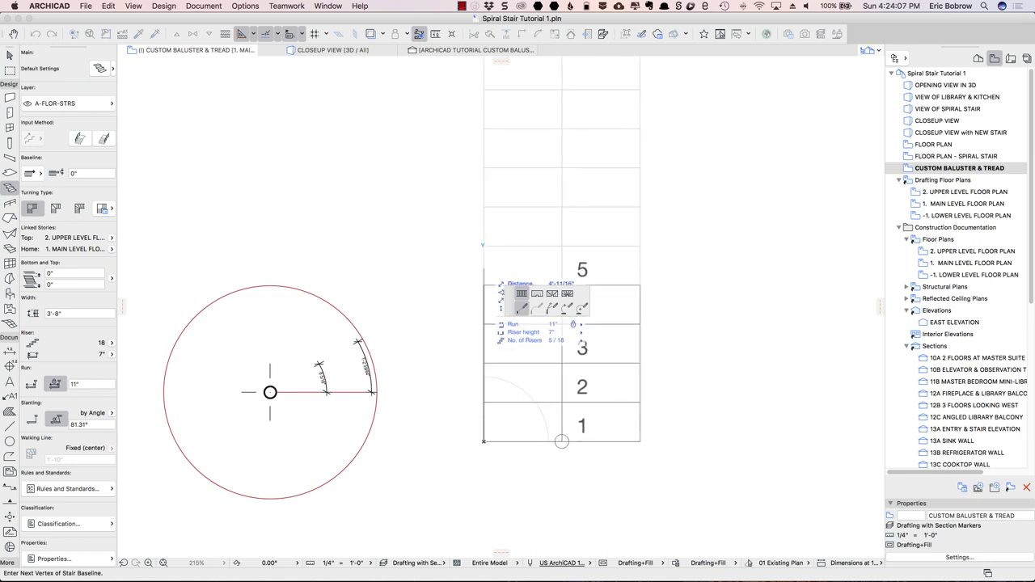
{"action": "double_click", "coordinate": [563, 212]}
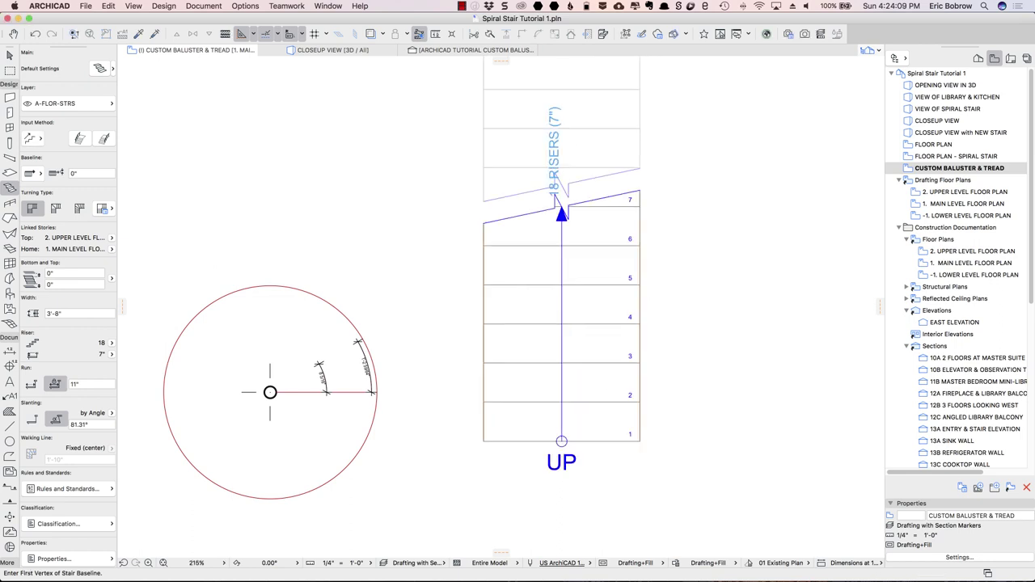
Select the straight stair, examine it alone in 3D and return to the floor plan.
{"action": "scroll", "coordinate": [566, 307], "scroll_direction": "up", "scroll_amount": 4}
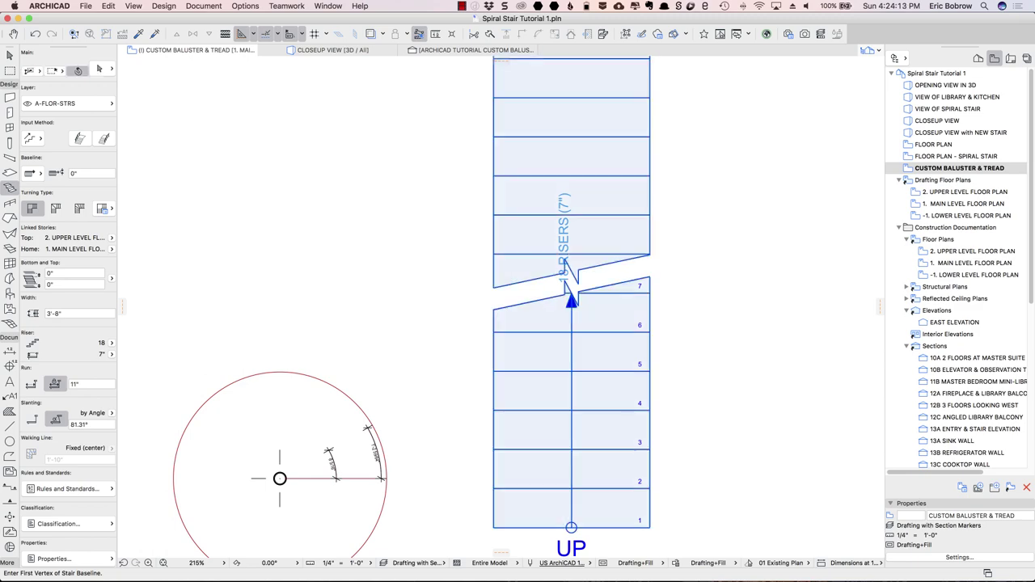
{"action": "left_click", "coordinate": [615, 409], "text": "shift"}
{"action": "key", "text": "F5"}
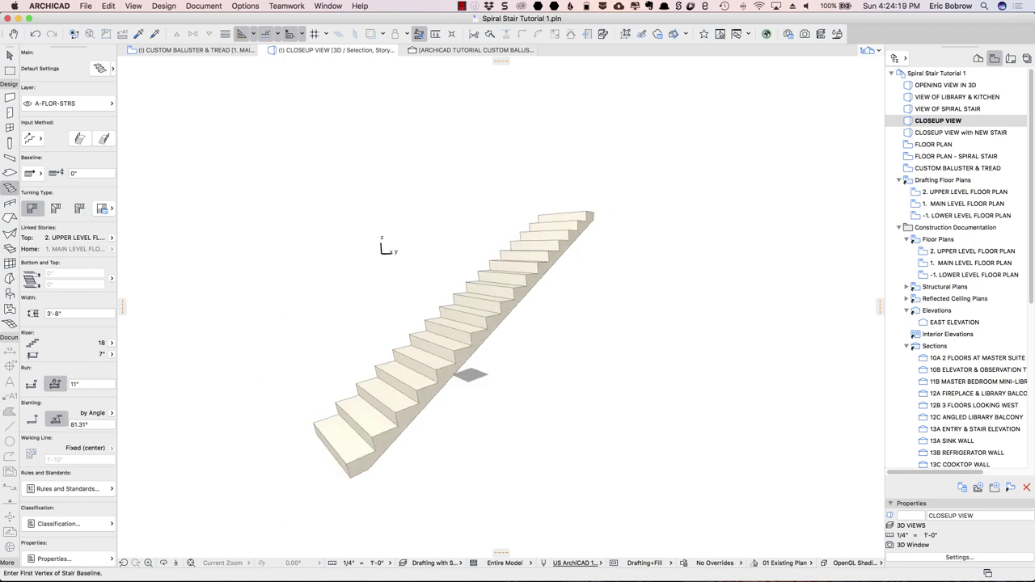
{"action": "key", "text": "F2"}
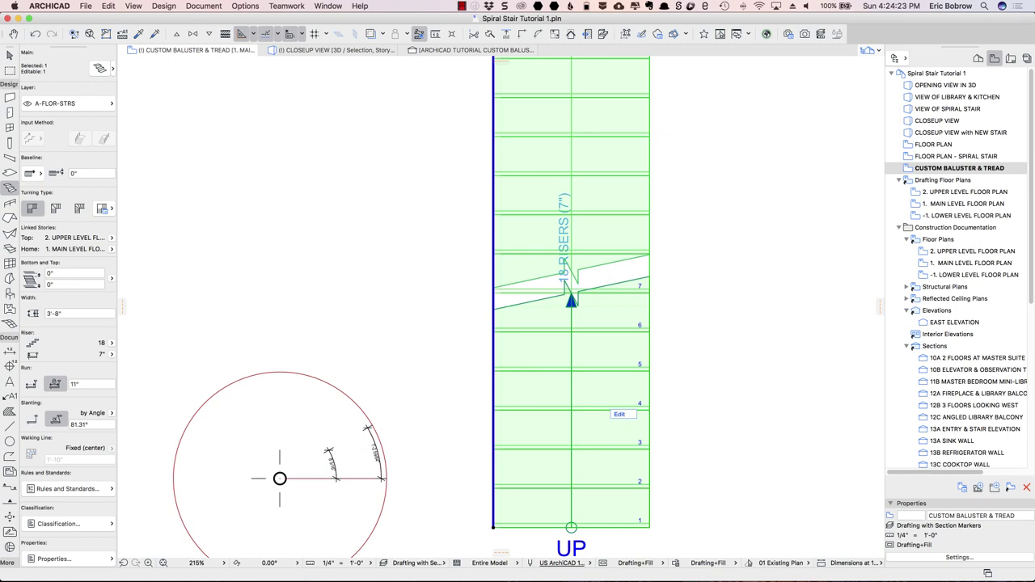
Curve the straight stair's baseline edge outward toward the circle, check the curved stair in 3D and return to plan.
{"action": "left_click", "coordinate": [494, 320]}
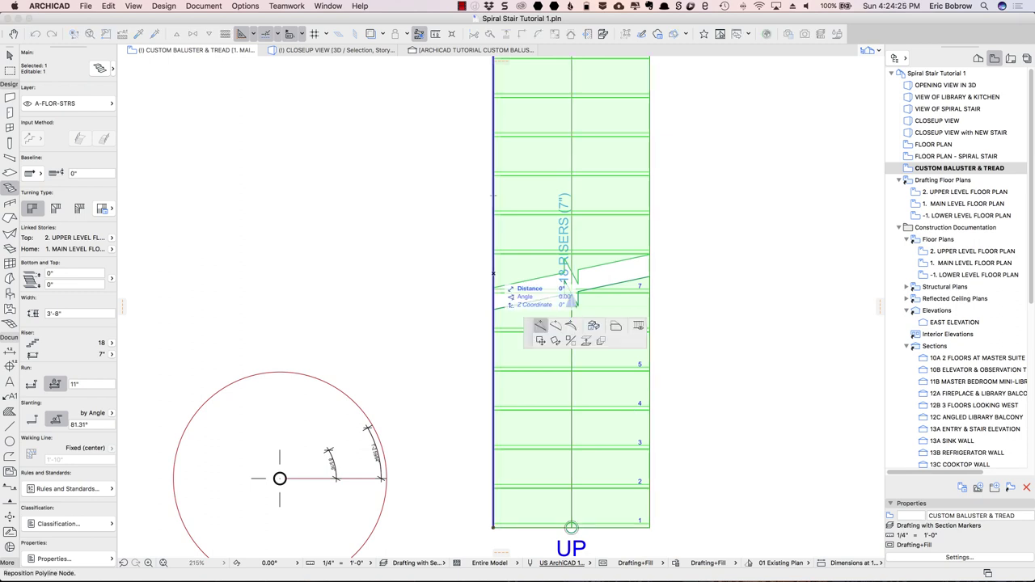
{"action": "left_click", "coordinate": [557, 331]}
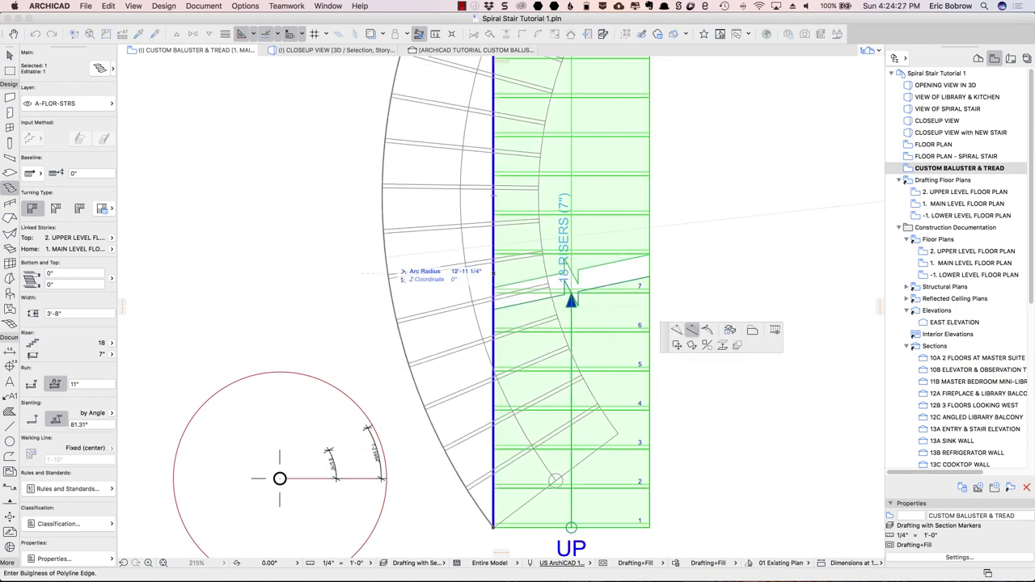
{"action": "left_click", "coordinate": [273, 266]}
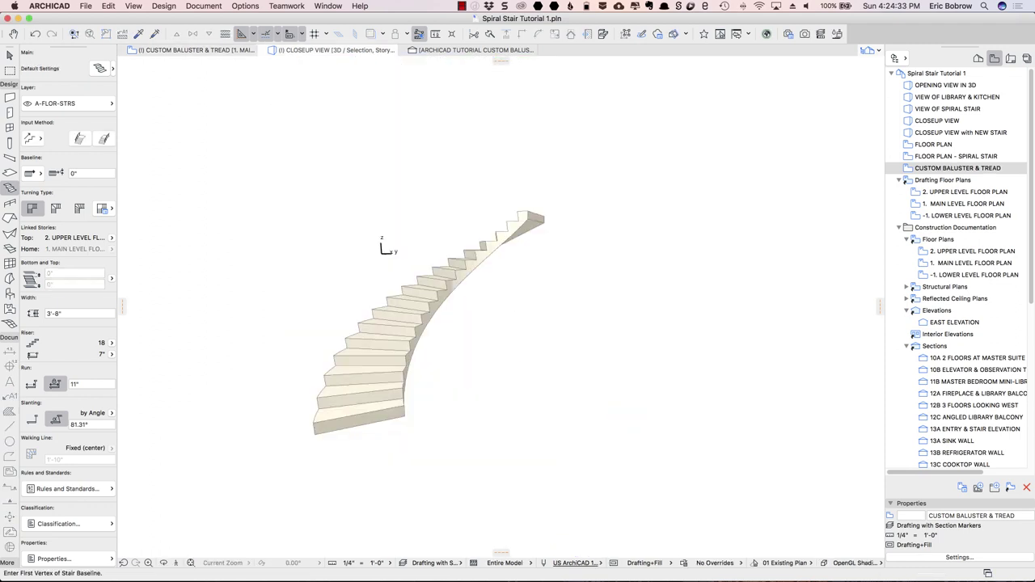
{"action": "key", "text": "F2"}
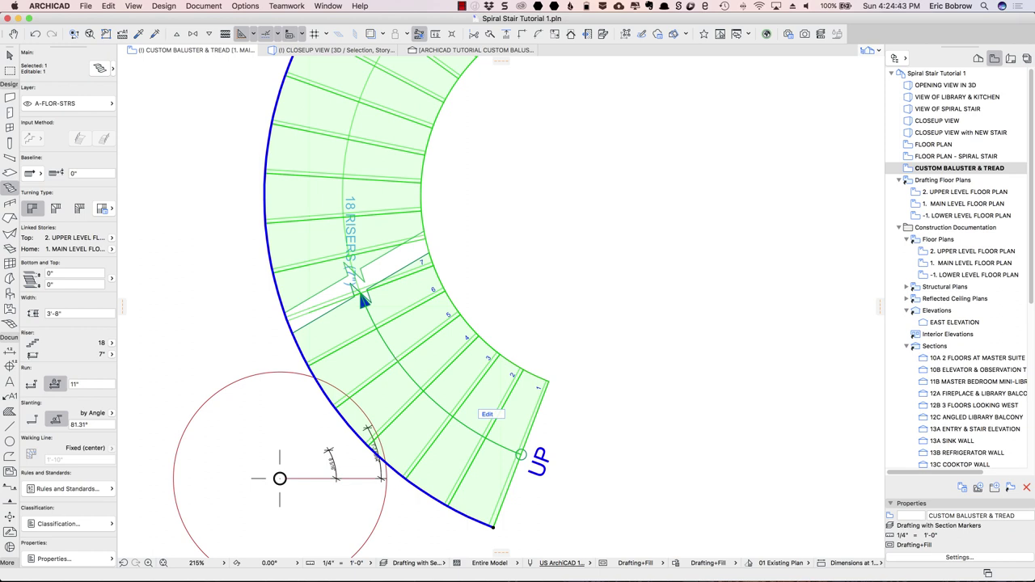
Delete the curved concrete stair and switch back to the Arrow tool.
{"action": "key", "text": "Delete"}
{"action": "scroll", "coordinate": [279, 478], "scroll_direction": "up", "scroll_amount": 5}
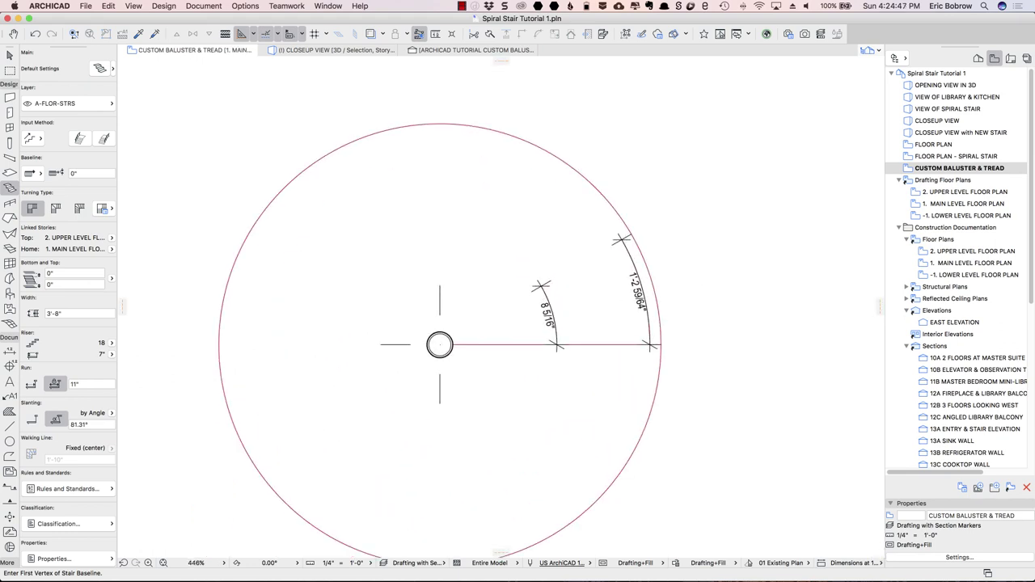
{"action": "right_click", "coordinate": [697, 262]}
{"action": "left_click", "coordinate": [719, 220]}
{"action": "key", "text": "Escape"}
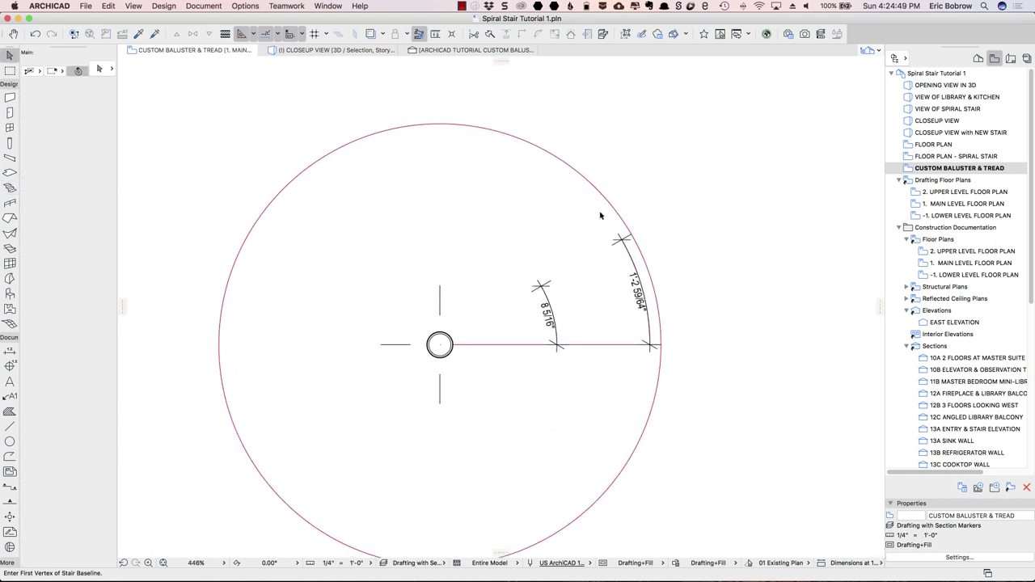
Open the Stair tool's default settings and set the stair top to Flexible instead of linking it to a story.
{"action": "left_click", "coordinate": [11, 188]}
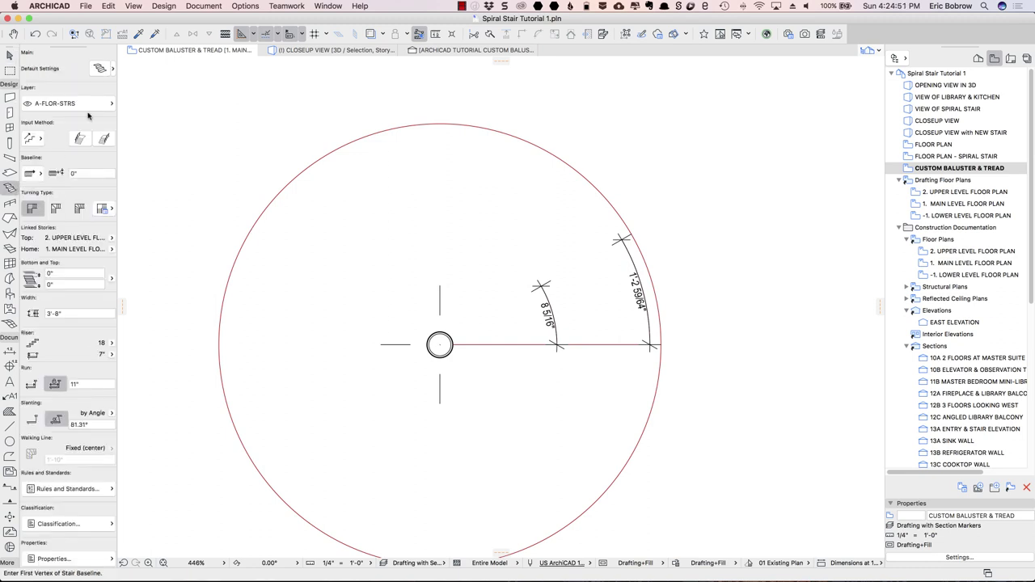
{"action": "left_click", "coordinate": [100, 68]}
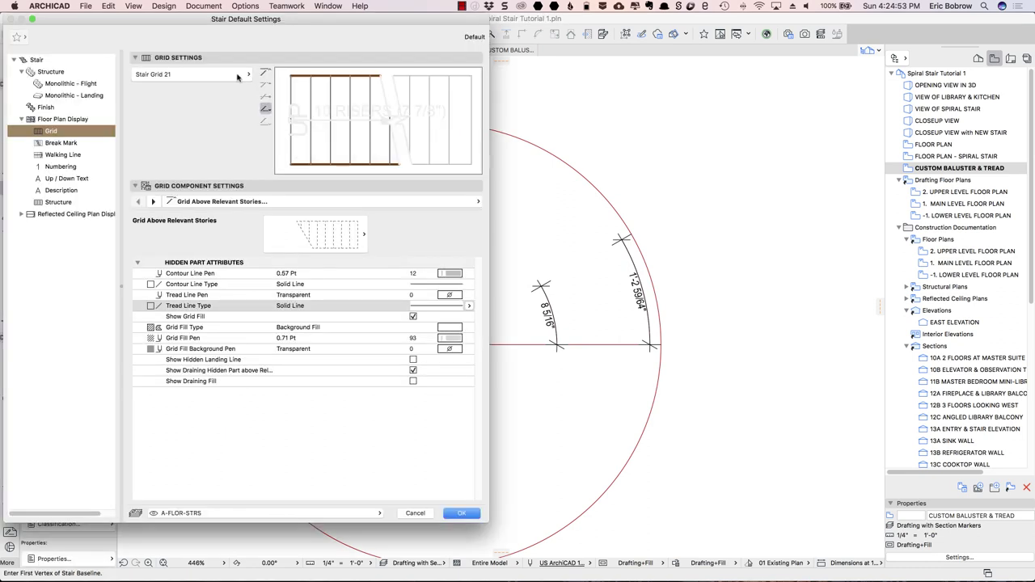
{"action": "left_click", "coordinate": [36, 61]}
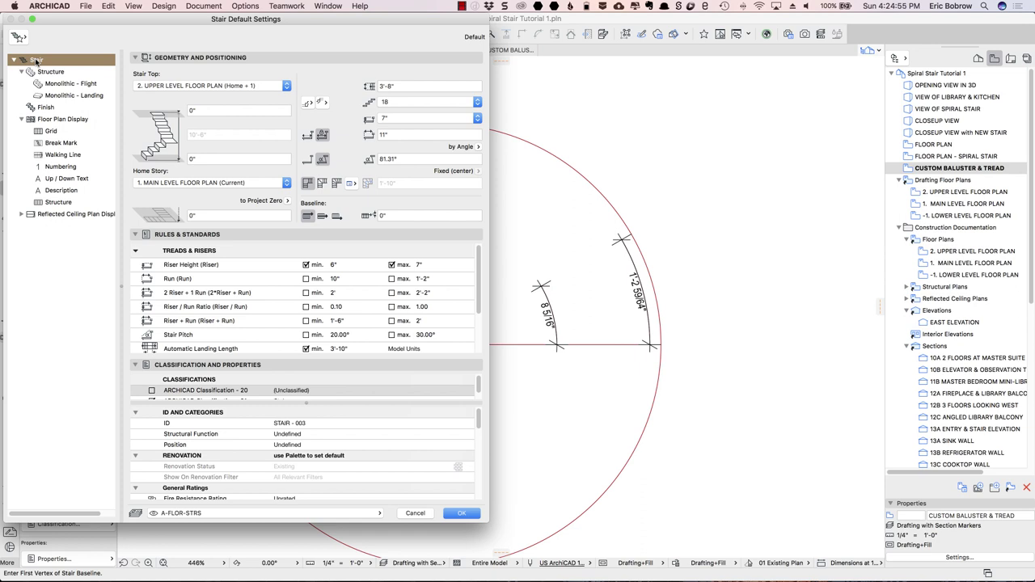
{"action": "left_click", "coordinate": [284, 86]}
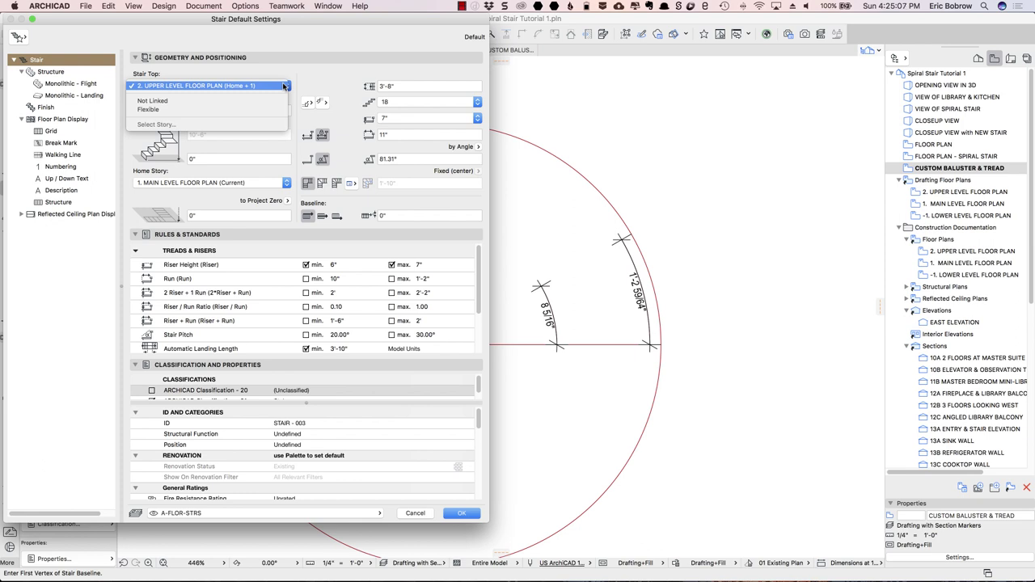
{"action": "left_click", "coordinate": [164, 102]}
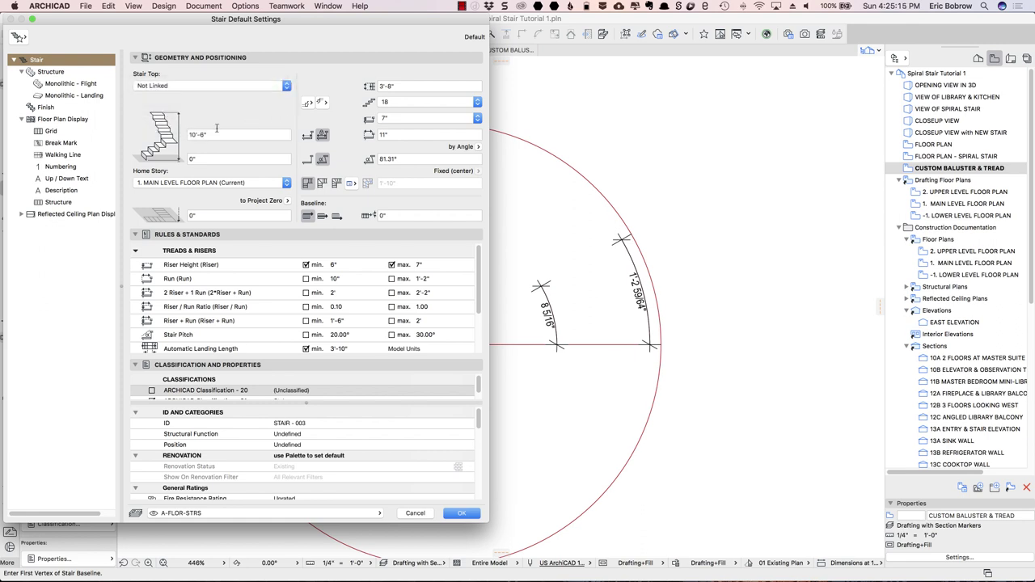
{"action": "left_click", "coordinate": [218, 87]}
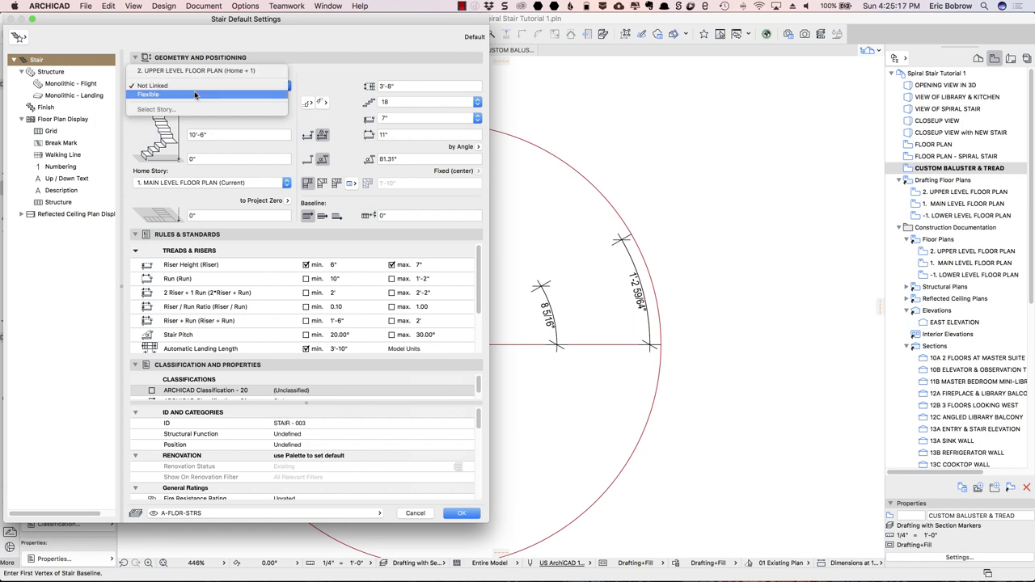
{"action": "left_click", "coordinate": [195, 95]}
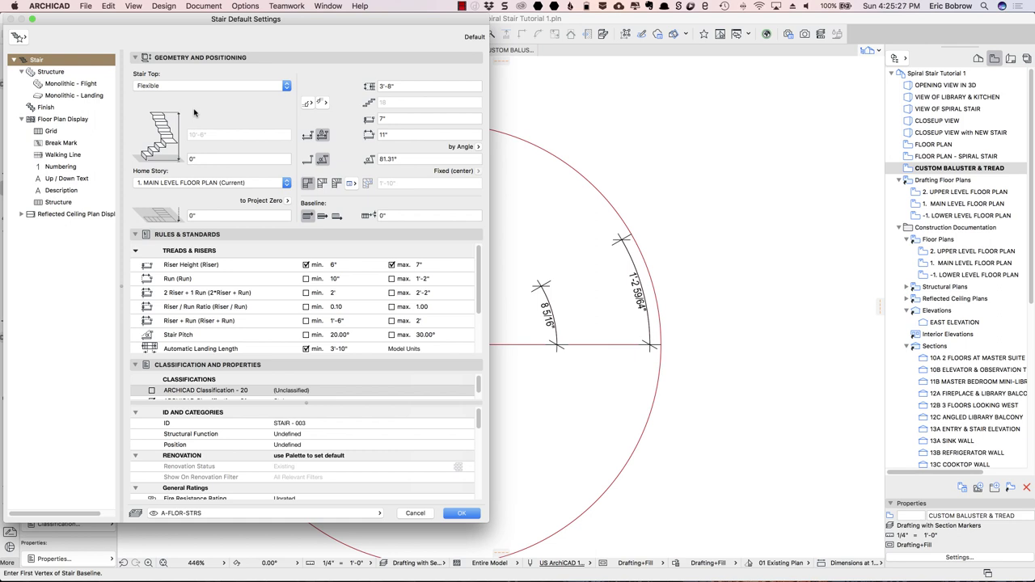
Set the default stair width to 2'-4 1/4".
{"action": "left_click", "coordinate": [406, 86]}
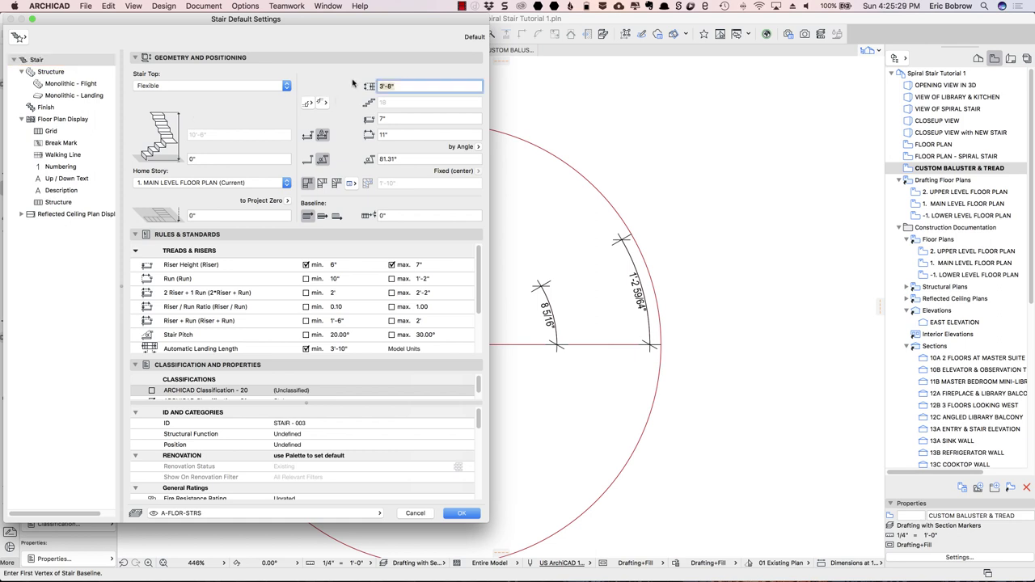
{"action": "type", "text": "2'-4 1/4"}
{"action": "key", "text": "Tab"}
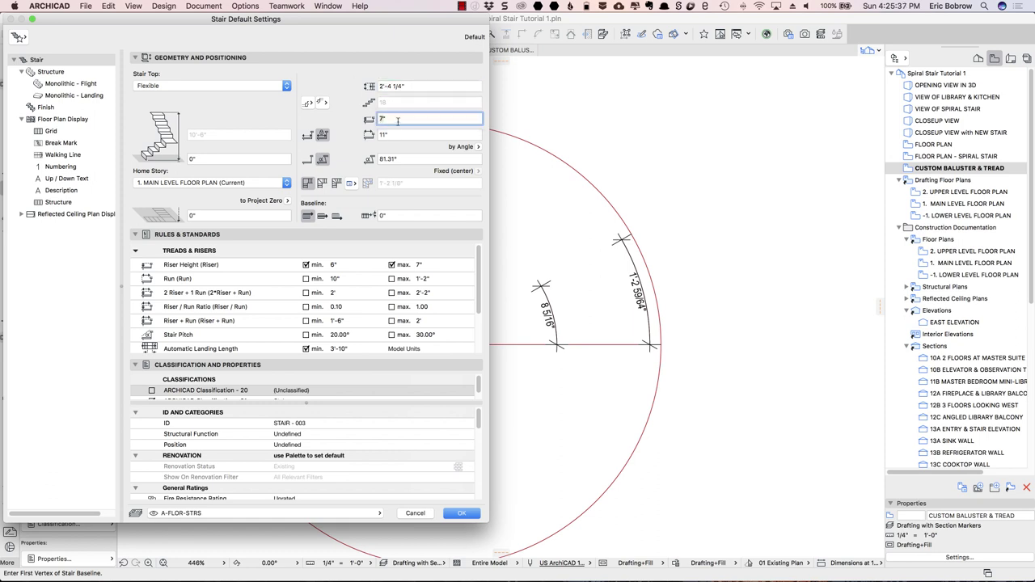
Disable the maximum riser height rule and set the riser height to 9".
{"action": "type", "text": "9\""}
{"action": "key", "text": "BackSpace"}
{"action": "key", "text": "BackSpace"}
{"action": "type", "text": "7\""}
{"action": "left_click", "coordinate": [392, 265]}
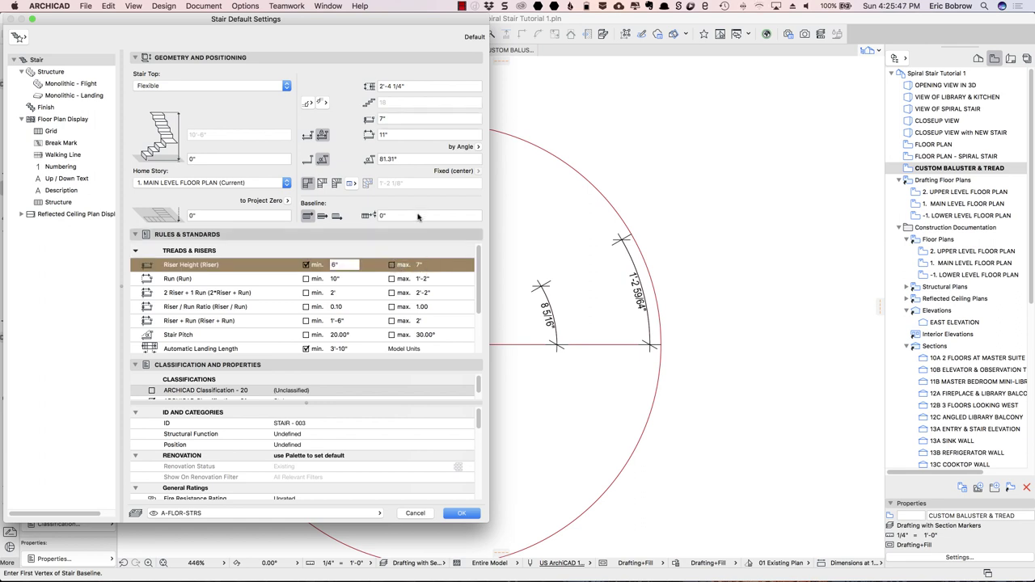
{"action": "left_click", "coordinate": [381, 120]}
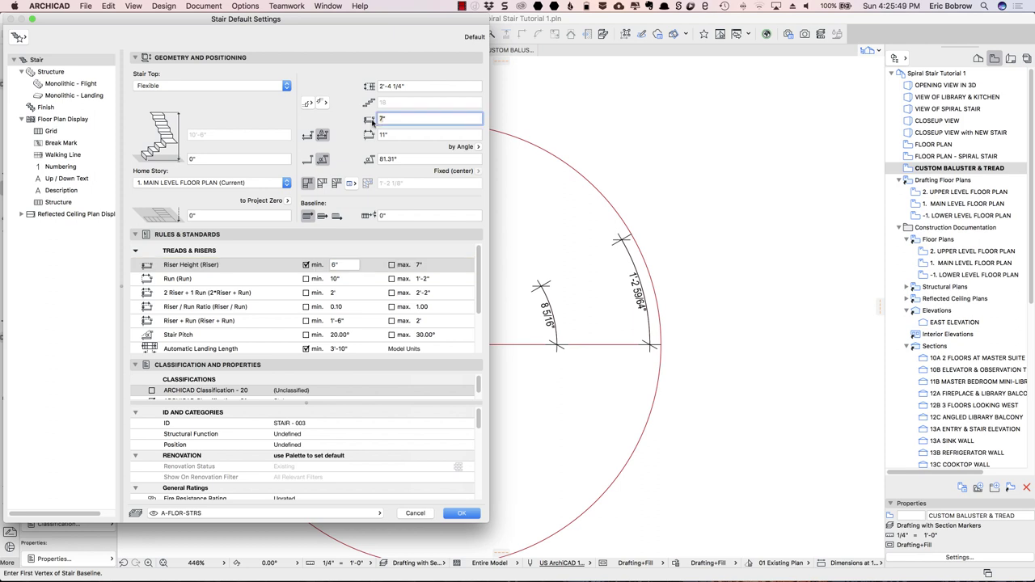
{"action": "type", "text": "9"}
Set the stair's run to 8 5/16", with straight risers and the baseline along the right edge.
{"action": "left_click", "coordinate": [383, 135]}
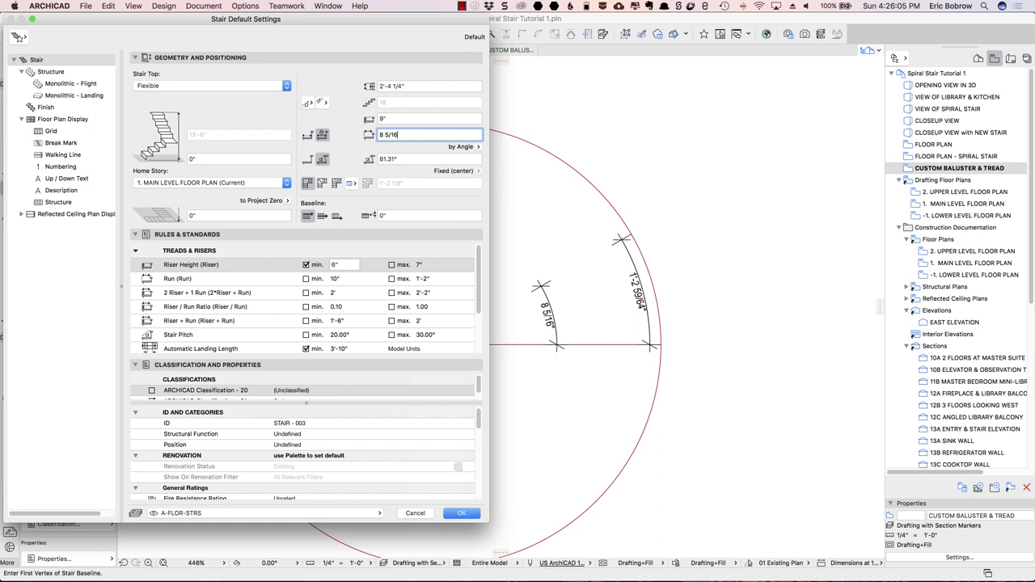
{"action": "left_click", "coordinate": [310, 160]}
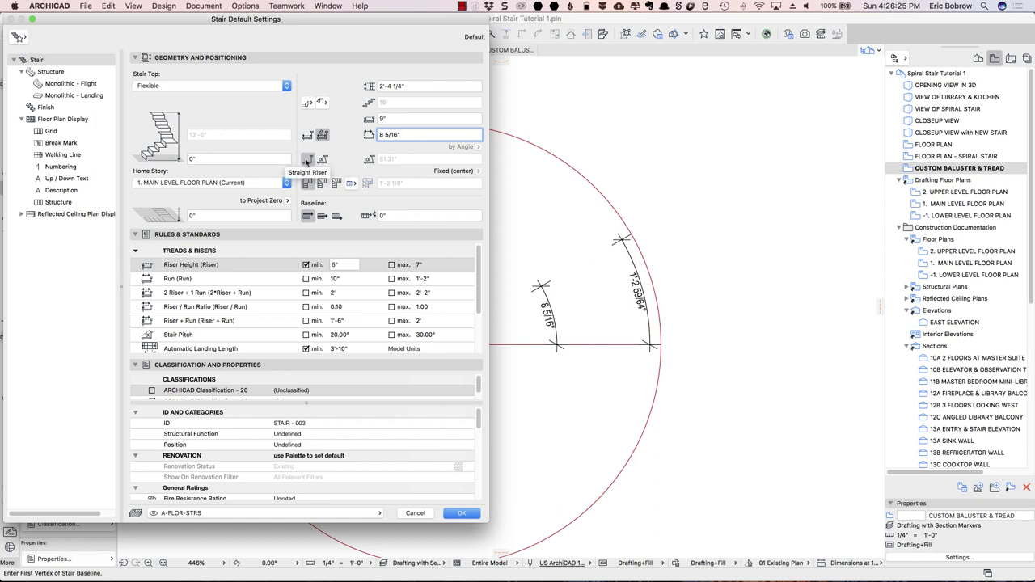
{"action": "left_click", "coordinate": [307, 161]}
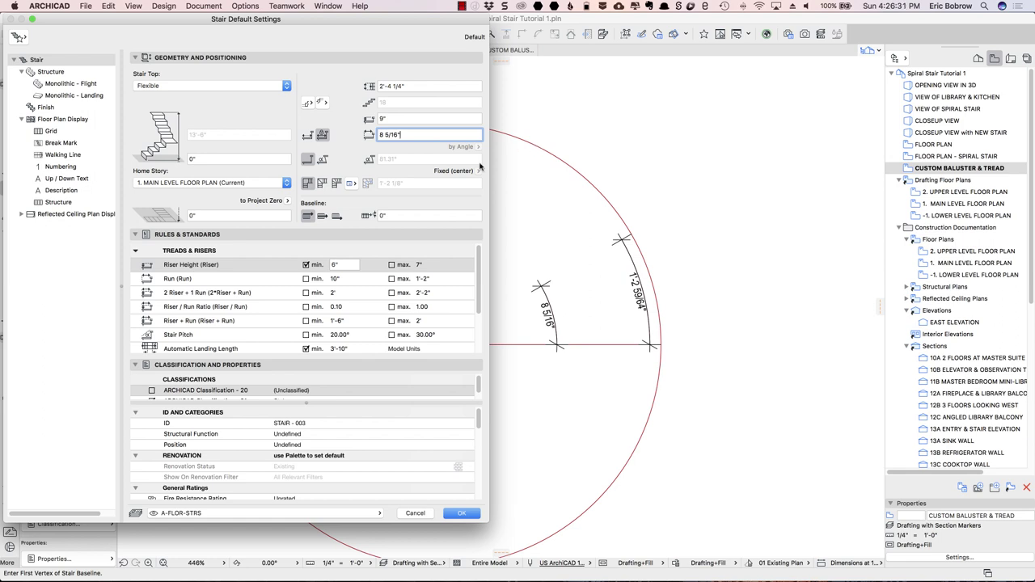
{"action": "left_click", "coordinate": [338, 217]}
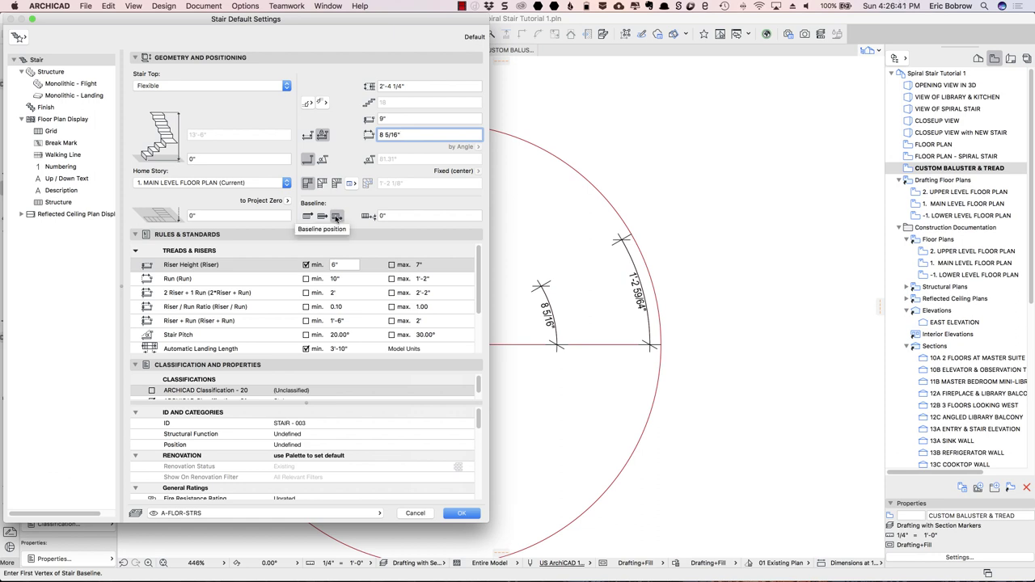
Turn off the stair's structure and enable a finish consisting of treads only.
{"action": "left_click", "coordinate": [57, 72]}
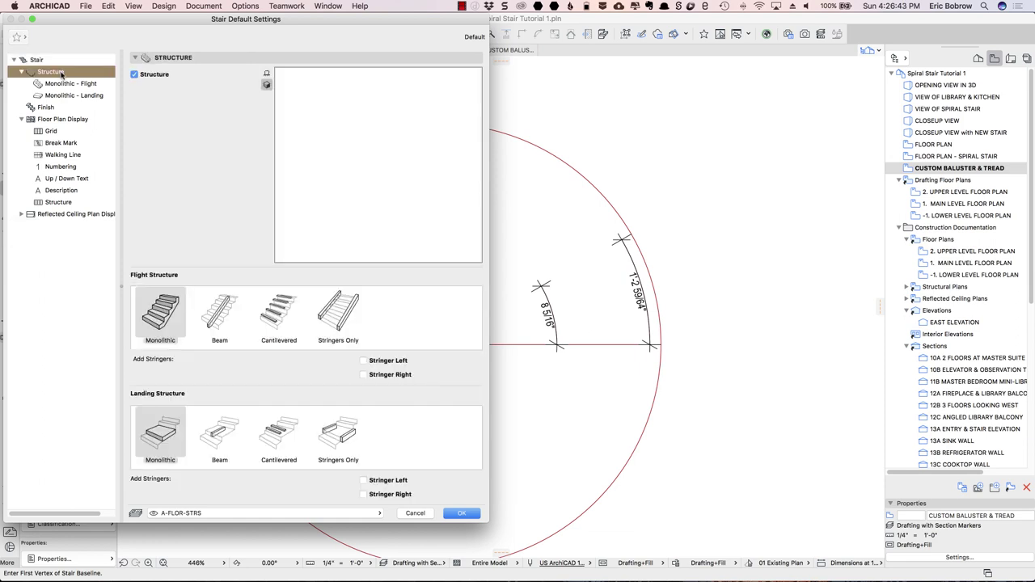
{"action": "left_click", "coordinate": [133, 75]}
{"action": "left_click", "coordinate": [49, 85]}
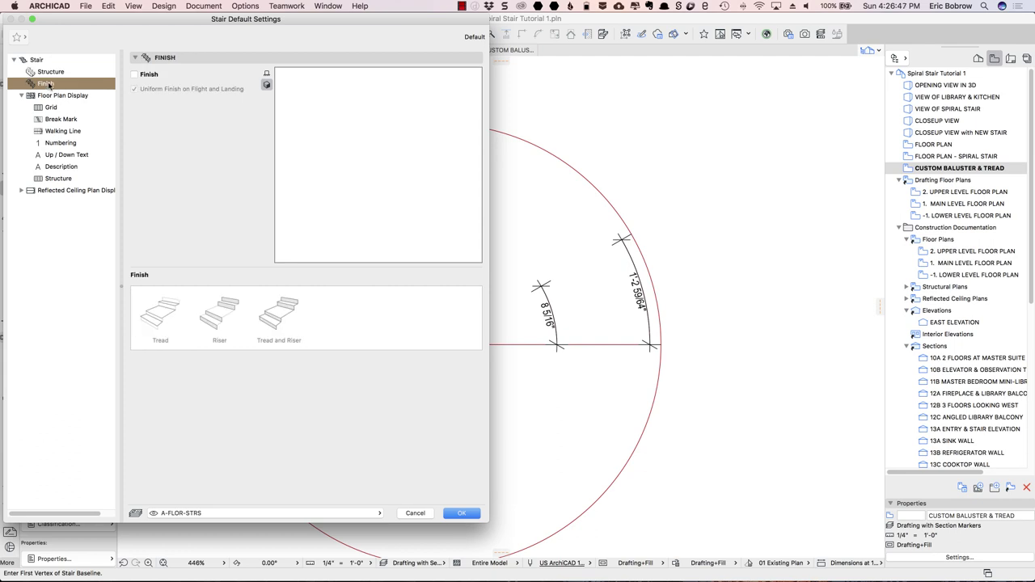
{"action": "left_click", "coordinate": [134, 75]}
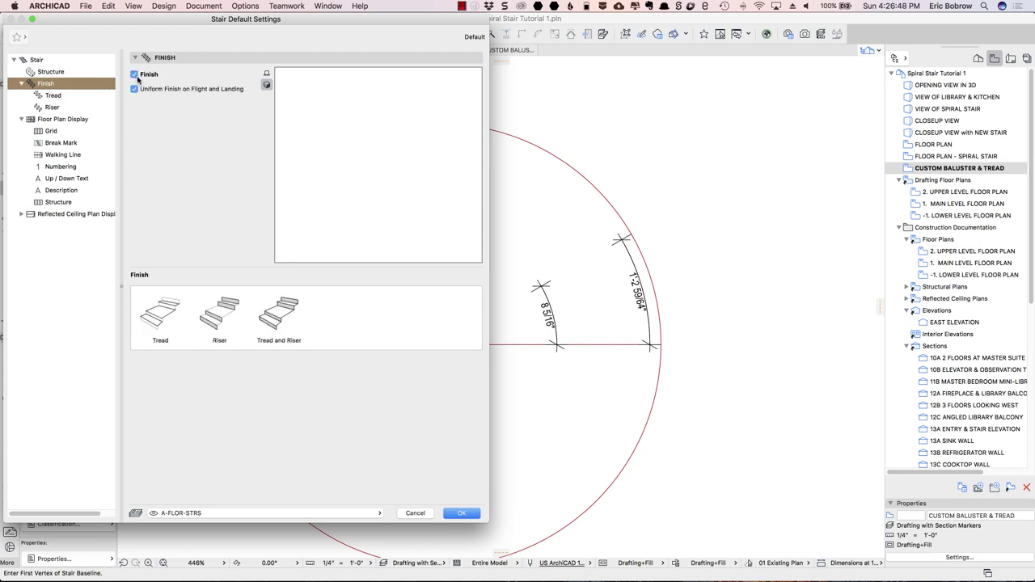
{"action": "left_click", "coordinate": [161, 311]}
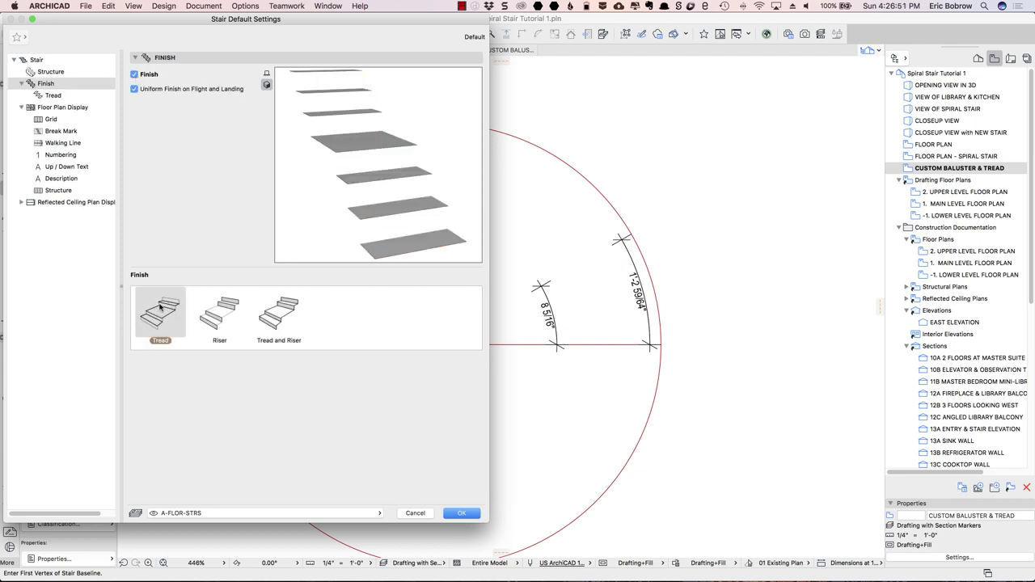
Choose the Built-In Tread type for the stair finish and set its thickness to 2".
{"action": "left_click", "coordinate": [57, 97]}
{"action": "left_click", "coordinate": [177, 74]}
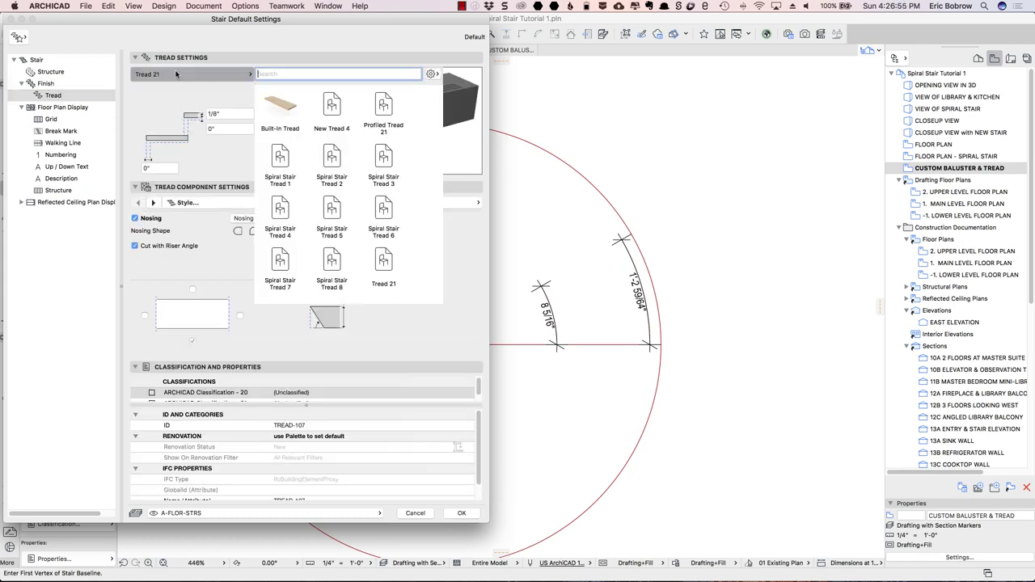
{"action": "left_click", "coordinate": [286, 106]}
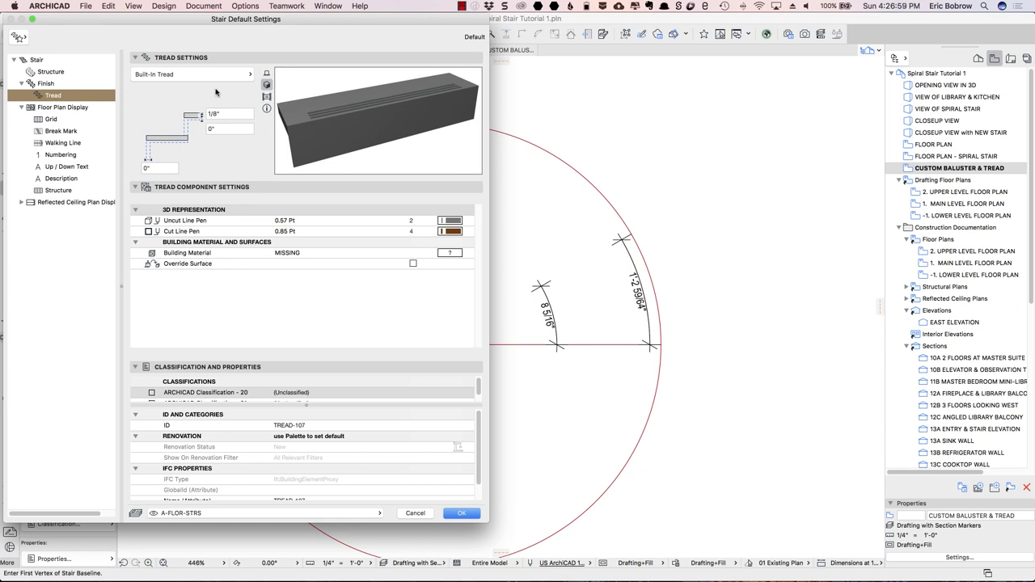
{"action": "left_click", "coordinate": [216, 113]}
{"action": "type", "text": "2"}
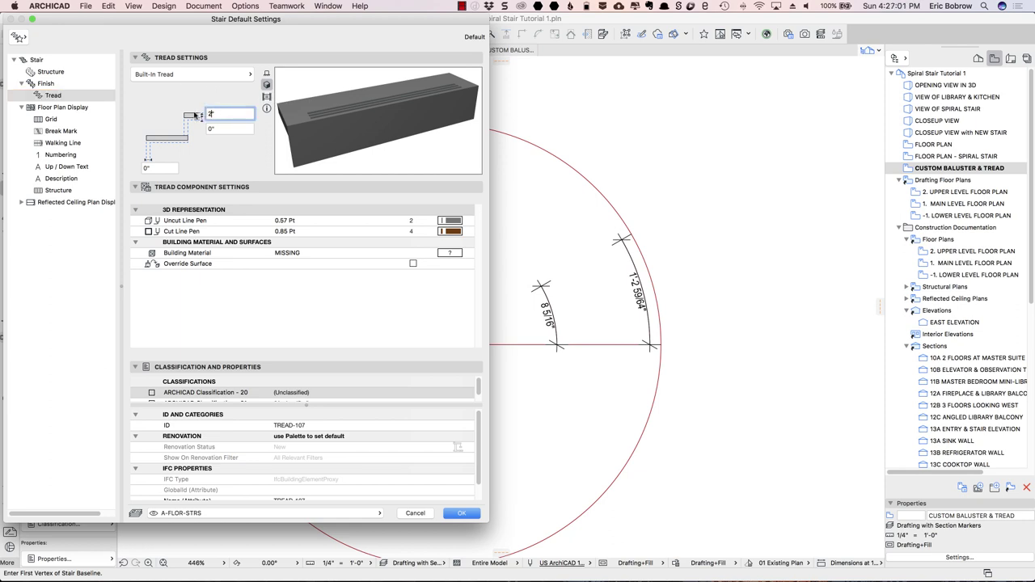
{"action": "type", "text": "\""}
Assign the Wood: Hardwood building material to the treads and override their surface with 09 | W Walnut H 15 degree turn.
{"action": "left_click", "coordinate": [450, 253]}
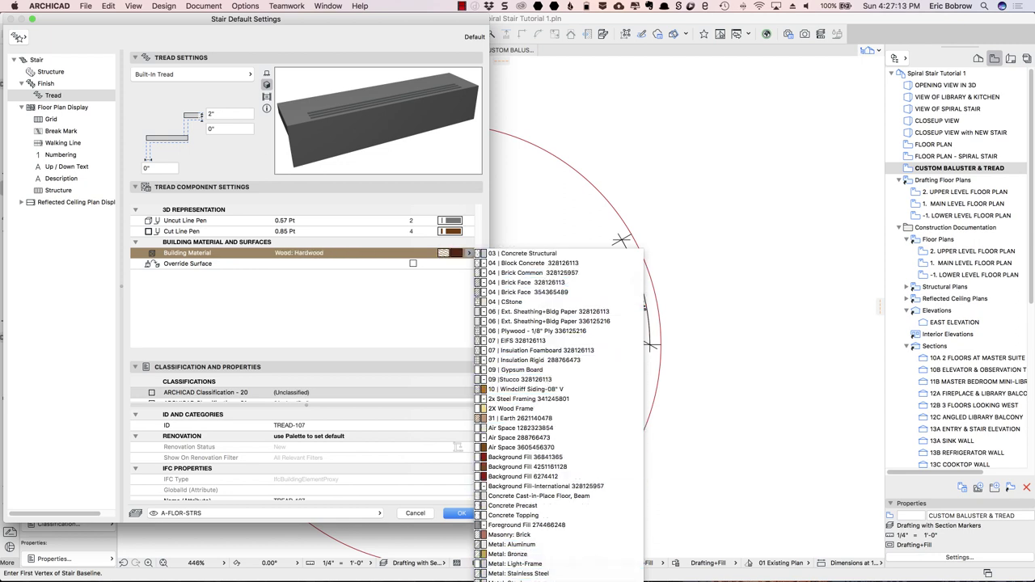
{"action": "left_click", "coordinate": [515, 476]}
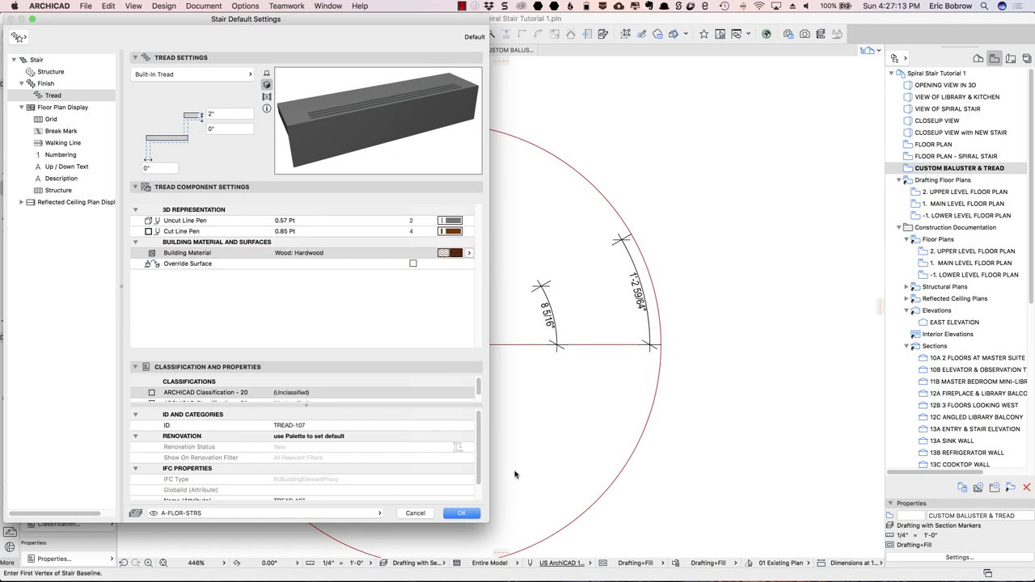
{"action": "left_click", "coordinate": [412, 265]}
{"action": "left_click", "coordinate": [458, 276]}
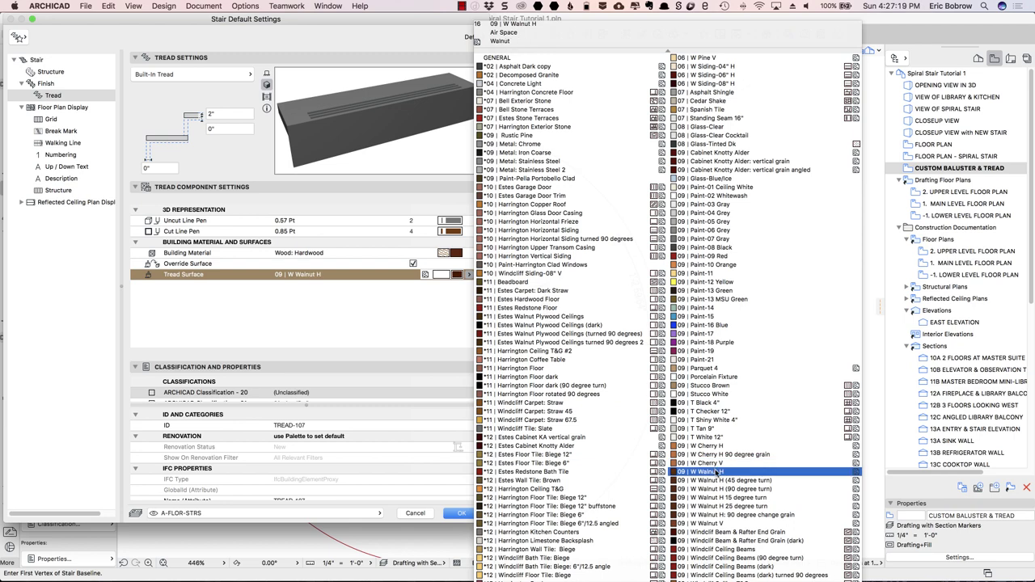
{"action": "left_click", "coordinate": [726, 497]}
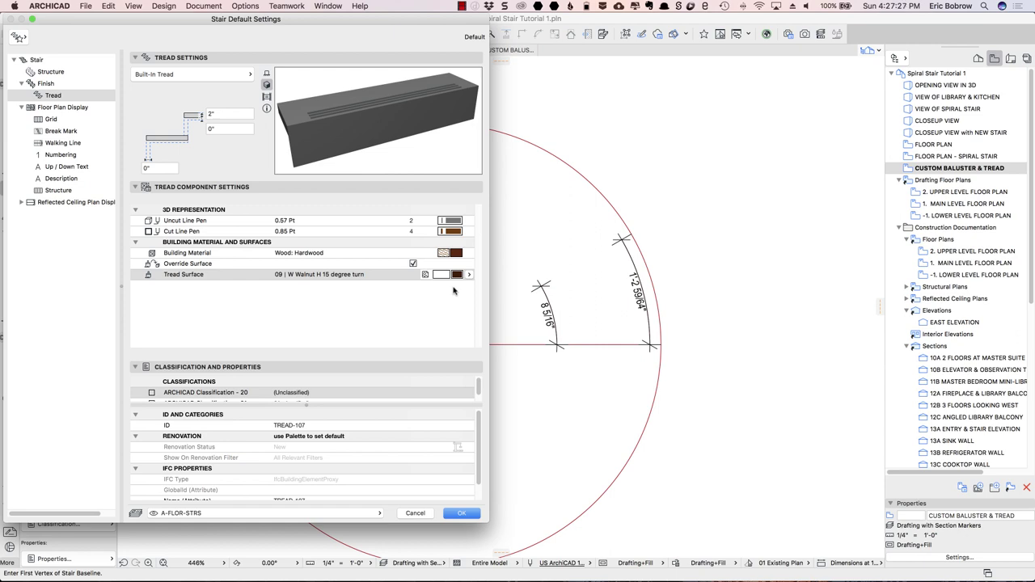
Review the stair's geometry, structure and finish pages and accept the default stair settings.
{"action": "left_click", "coordinate": [42, 61]}
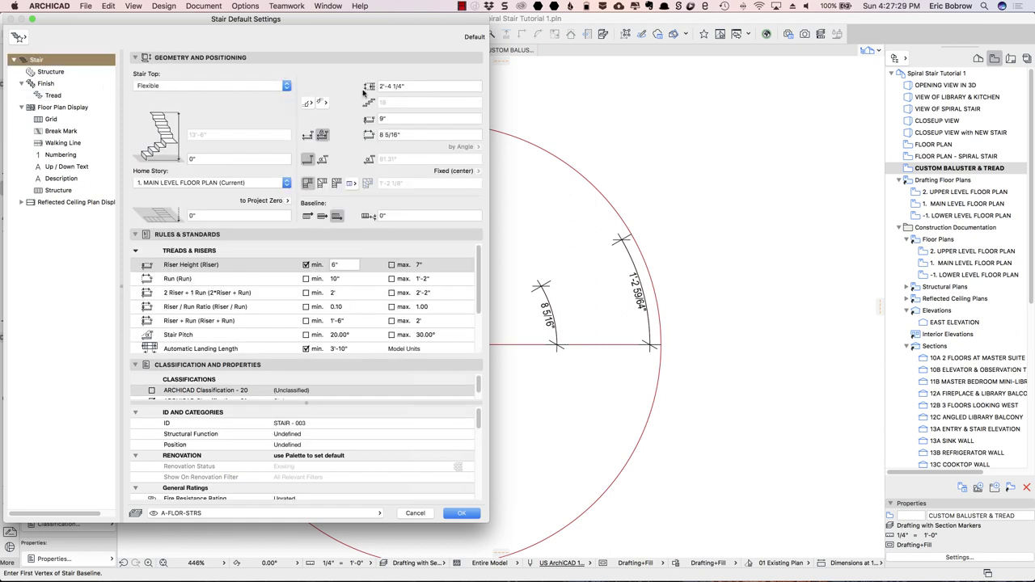
{"action": "left_click", "coordinate": [57, 72]}
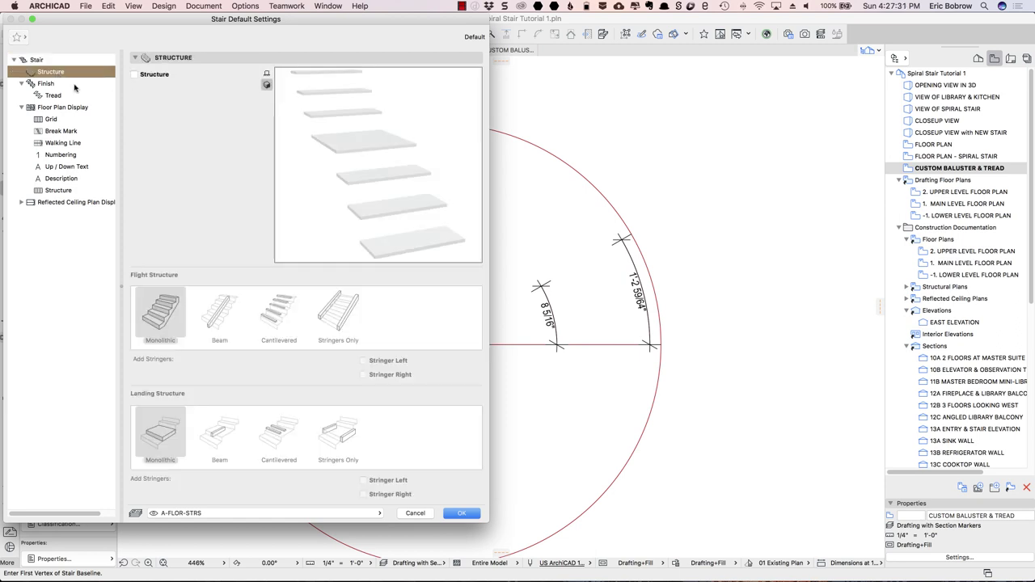
{"action": "left_click", "coordinate": [50, 85]}
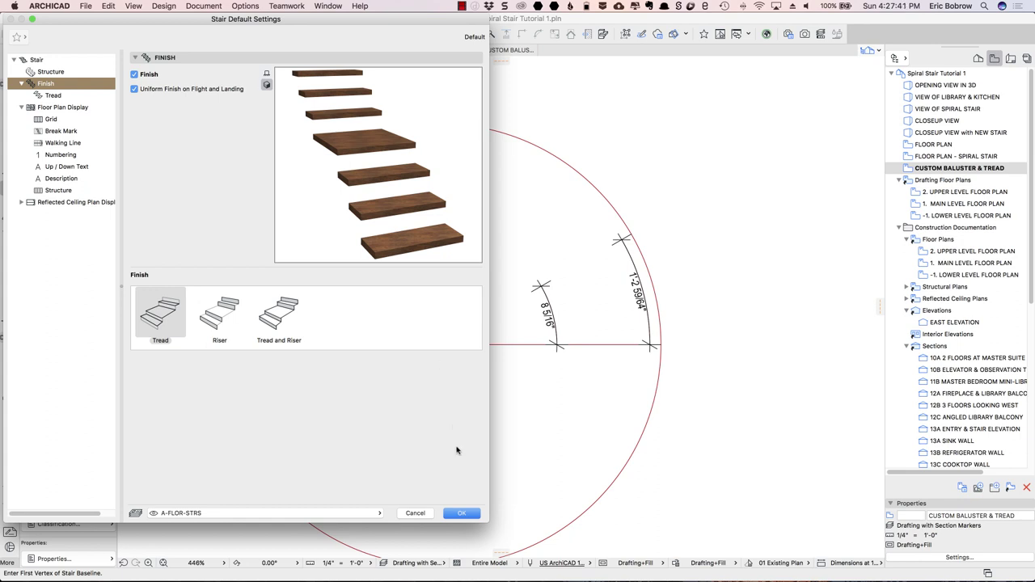
{"action": "left_click", "coordinate": [459, 512]}
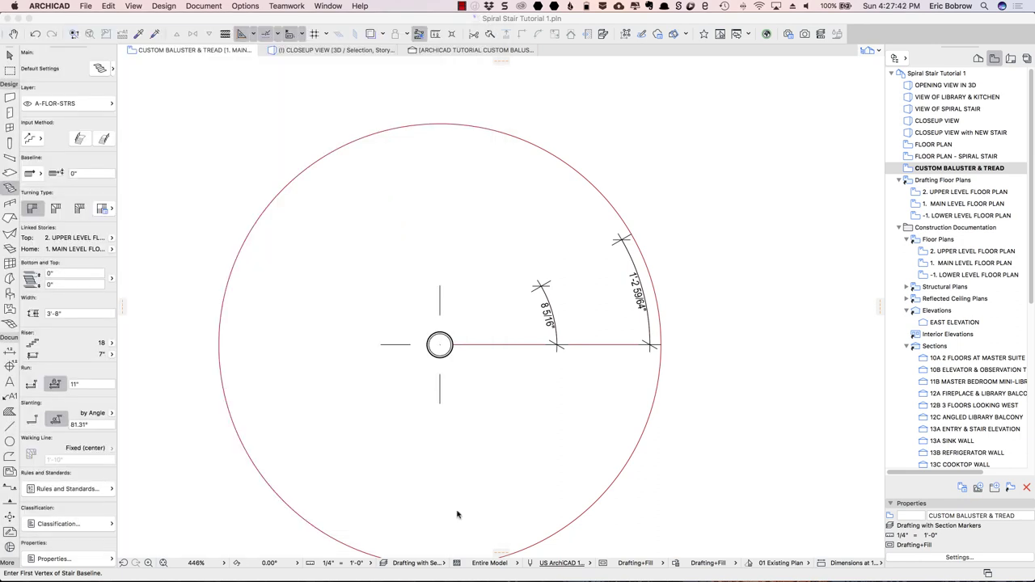
{"action": "left_click", "coordinate": [661, 343]}
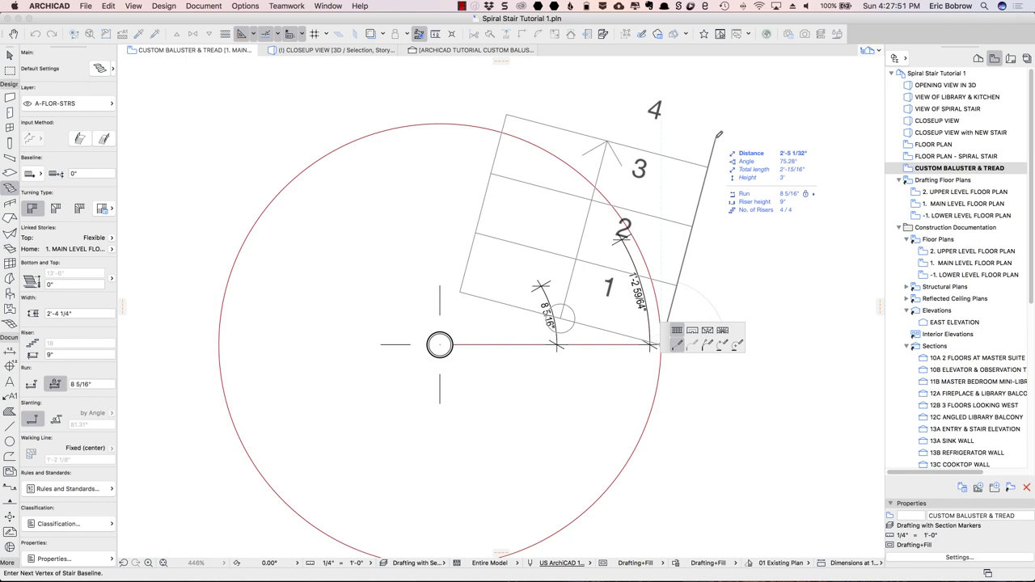
{"action": "left_click", "coordinate": [736, 345]}
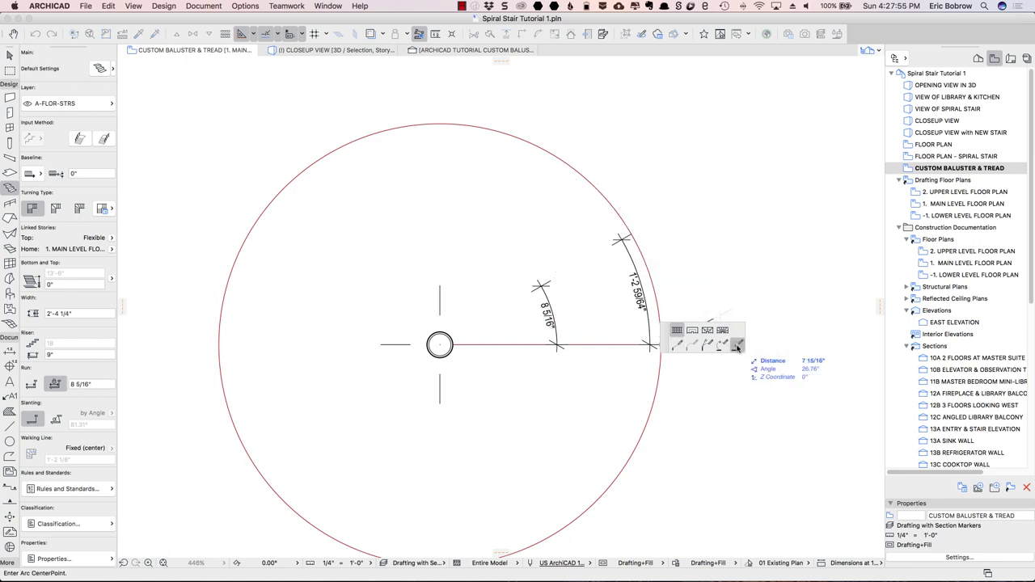
{"action": "left_click", "coordinate": [440, 345]}
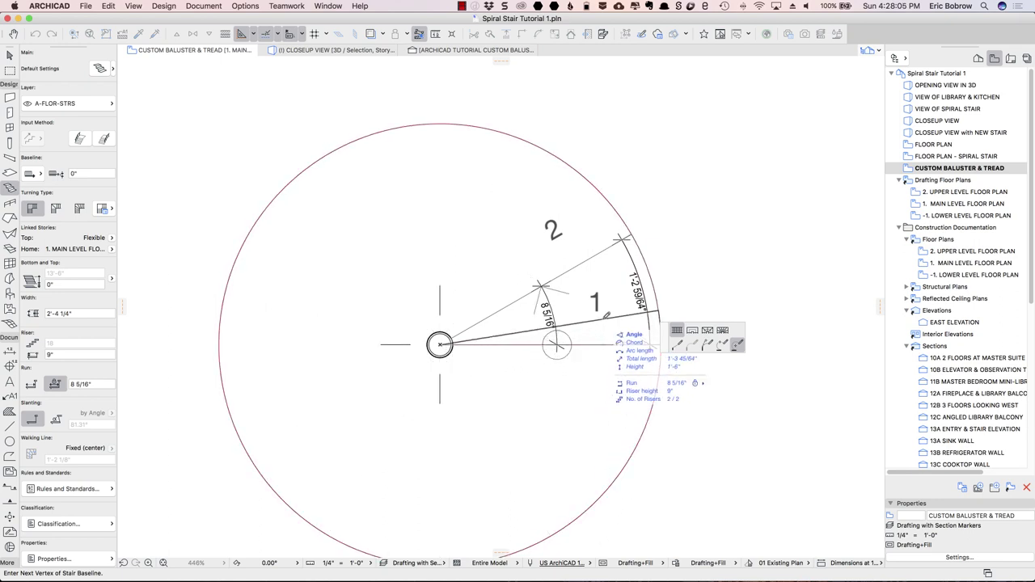
{"action": "left_click", "coordinate": [659, 345]}
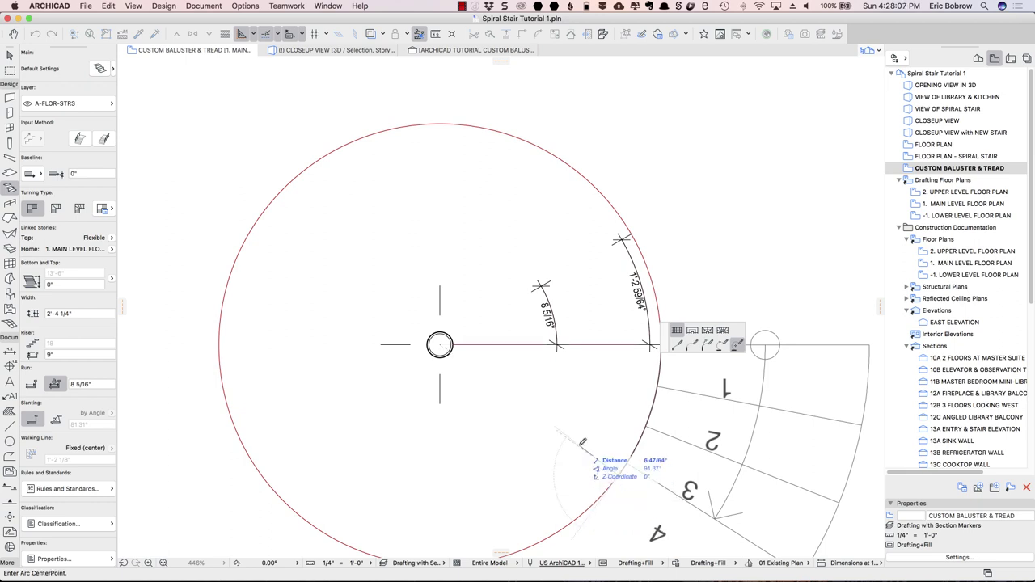
{"action": "key", "text": "Escape"}
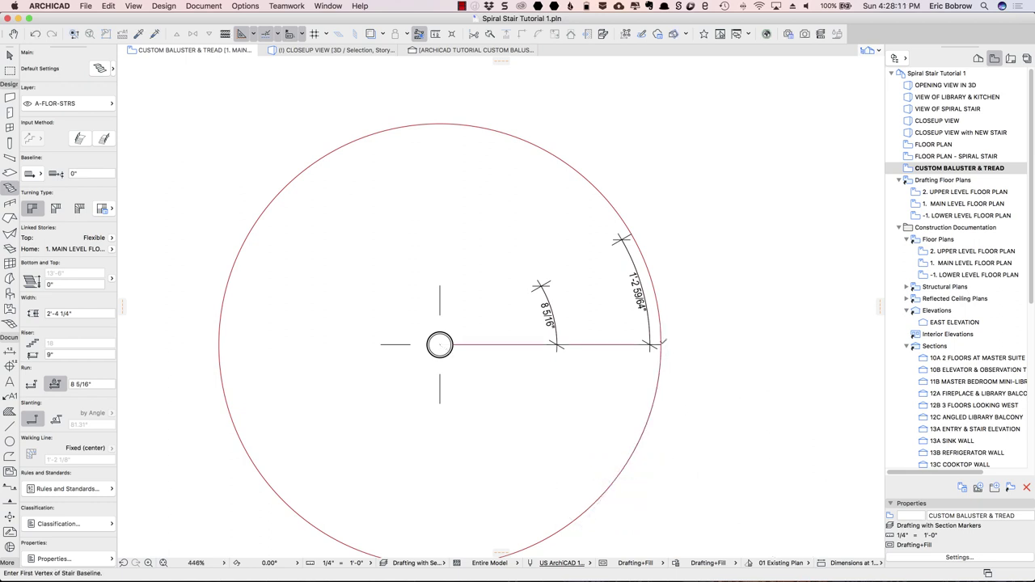
Draw a ten-riser stair along the outer circle as a counterclockwise arc centred on the column, starting at the horizontal radius line.
{"action": "left_click", "coordinate": [659, 345]}
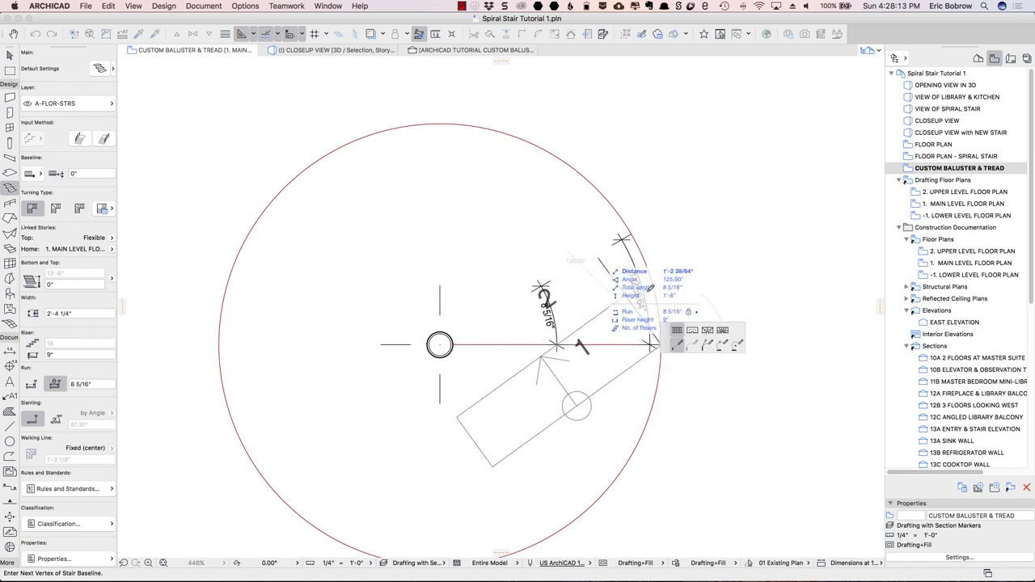
{"action": "left_click", "coordinate": [737, 345]}
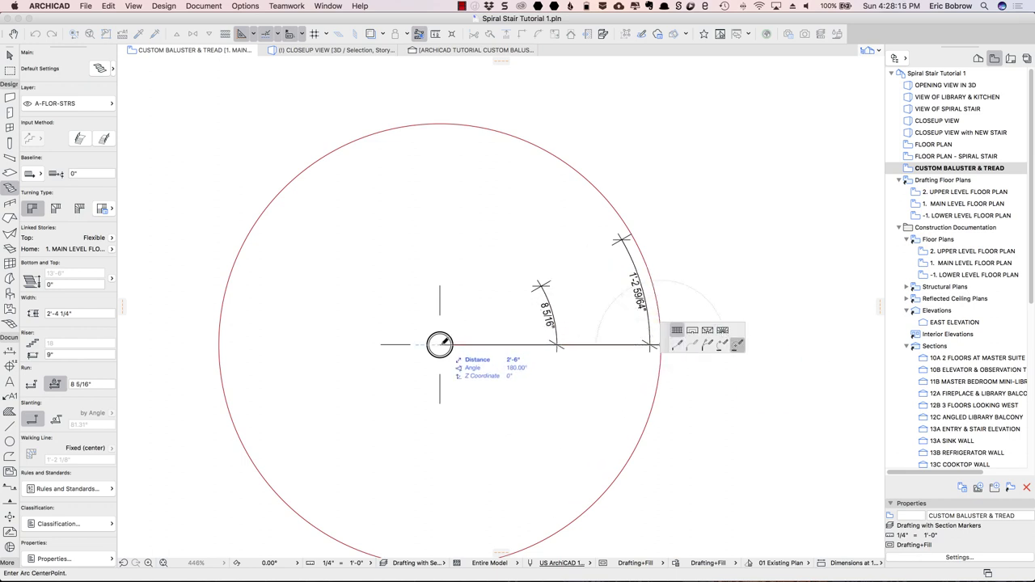
{"action": "left_click", "coordinate": [440, 345]}
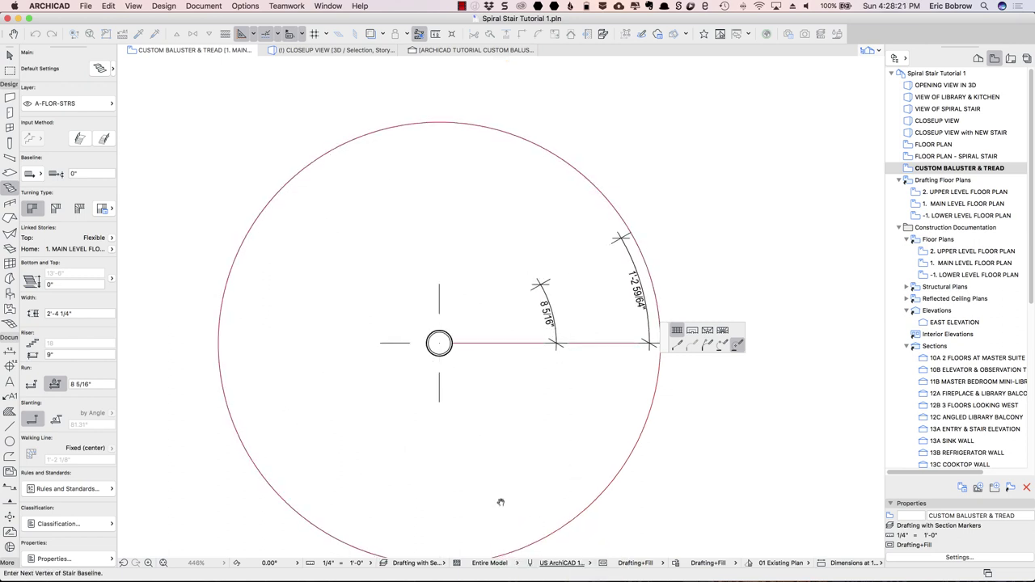
{"action": "scroll", "coordinate": [501, 502], "scroll_direction": "down", "scroll_amount": 2}
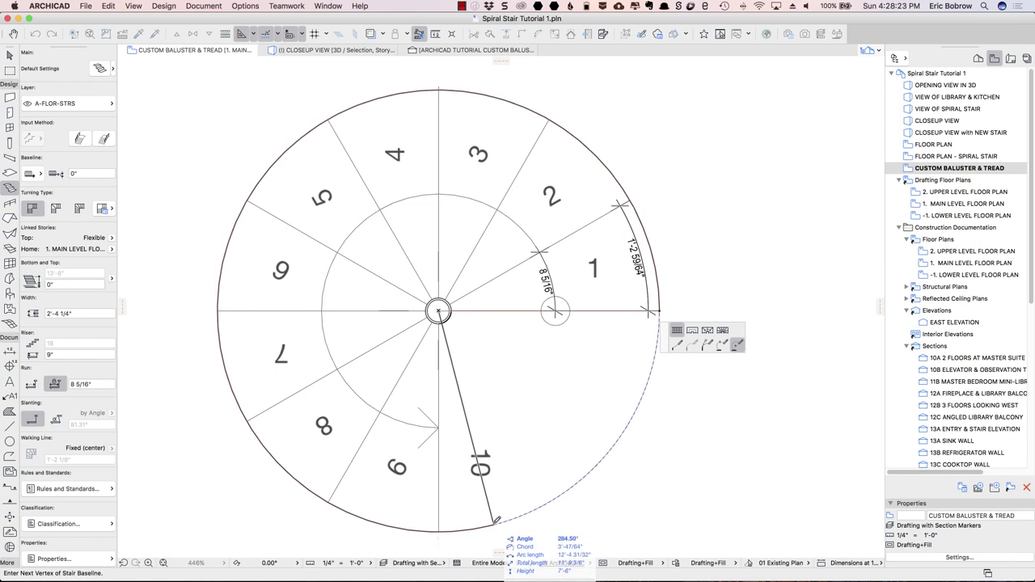
{"action": "double_click", "coordinate": [497, 520]}
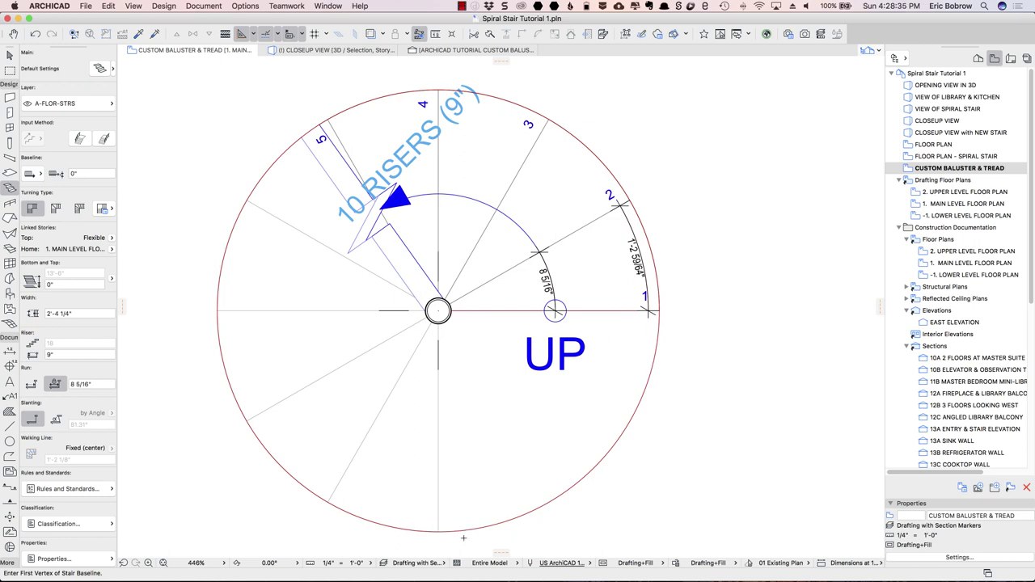
Draw a second, five-riser stair as a counterclockwise arc centred on the column, starting where the ten-riser stair ends on the circle.
{"action": "left_click", "coordinate": [438, 532]}
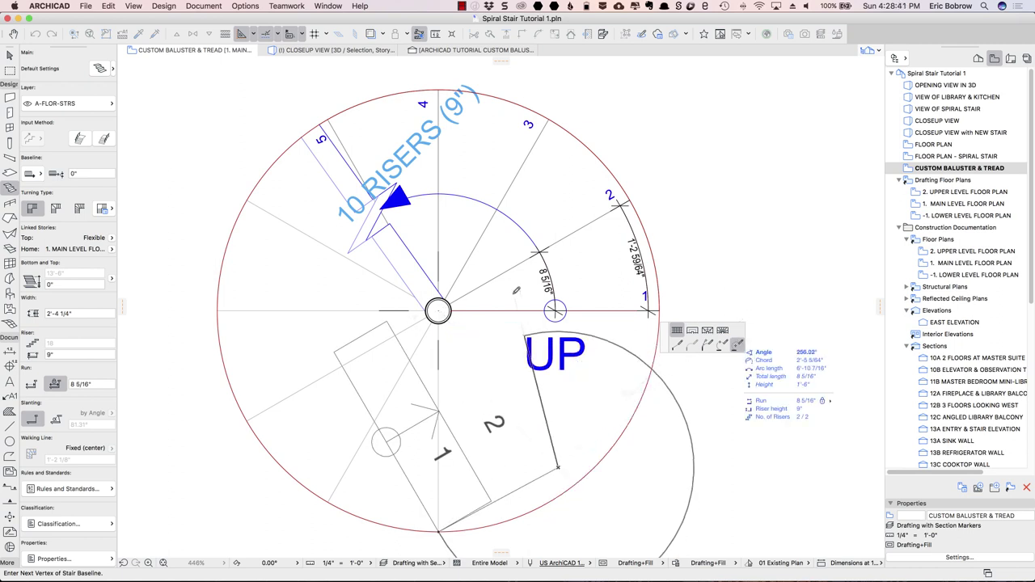
{"action": "key", "text": "Escape"}
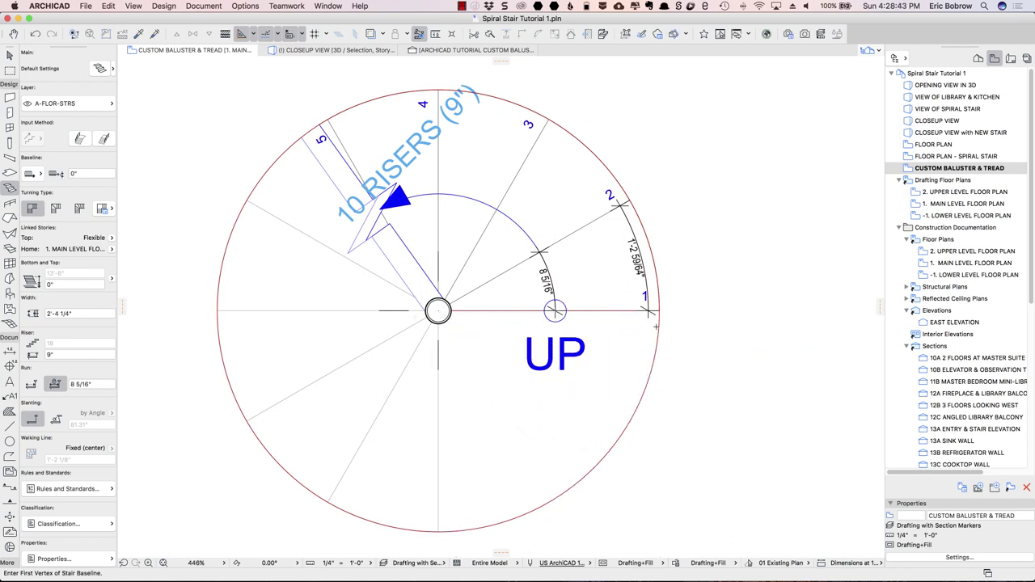
{"action": "left_click", "coordinate": [438, 531]}
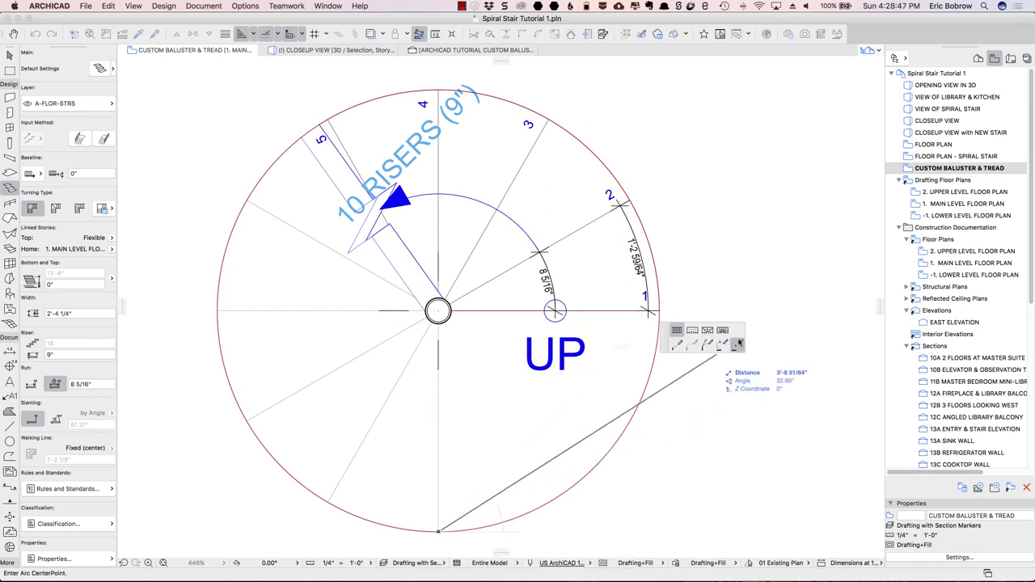
{"action": "left_click", "coordinate": [737, 345]}
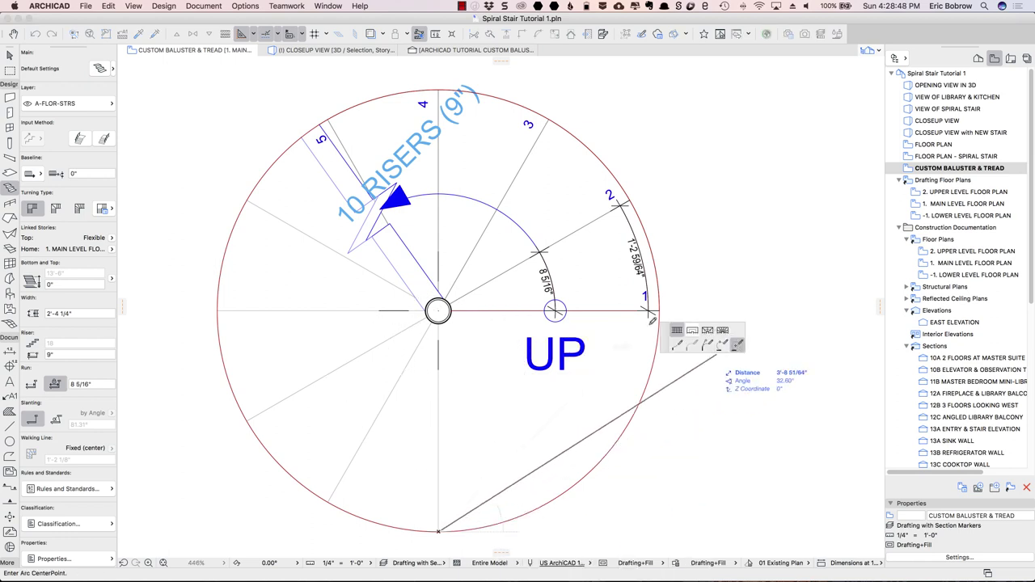
{"action": "left_click", "coordinate": [437, 310]}
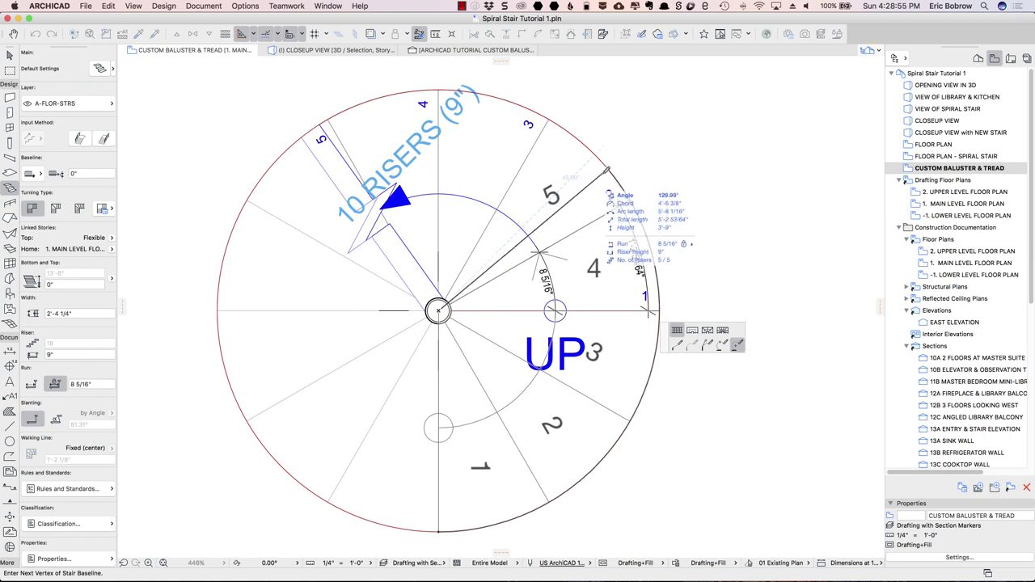
{"action": "double_click", "coordinate": [607, 173]}
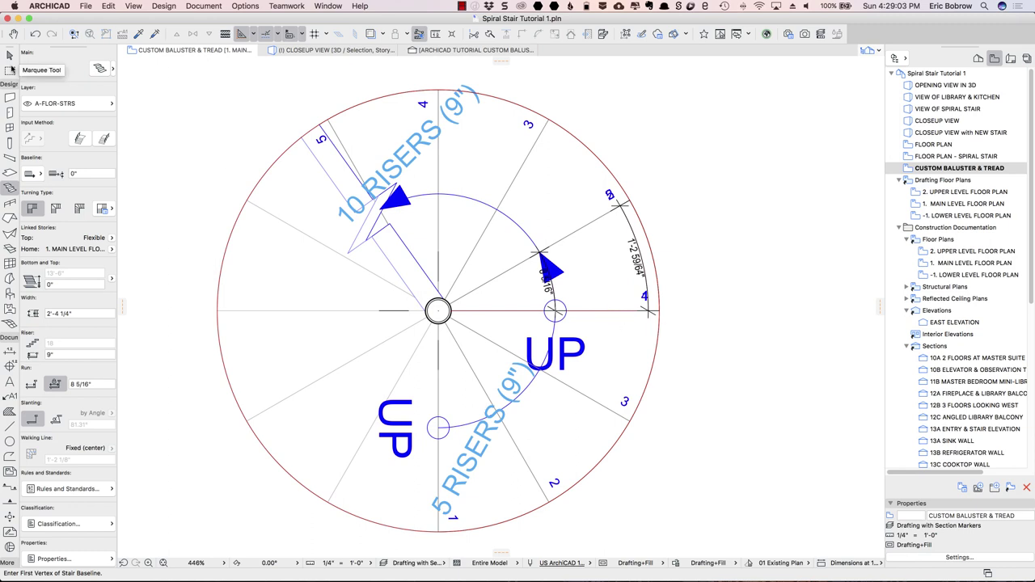
Enclose both stairs and the column in a marquee and display the enclosed elements in 3D.
{"action": "left_click", "coordinate": [18, 70]}
{"action": "left_click", "coordinate": [188, 73]}
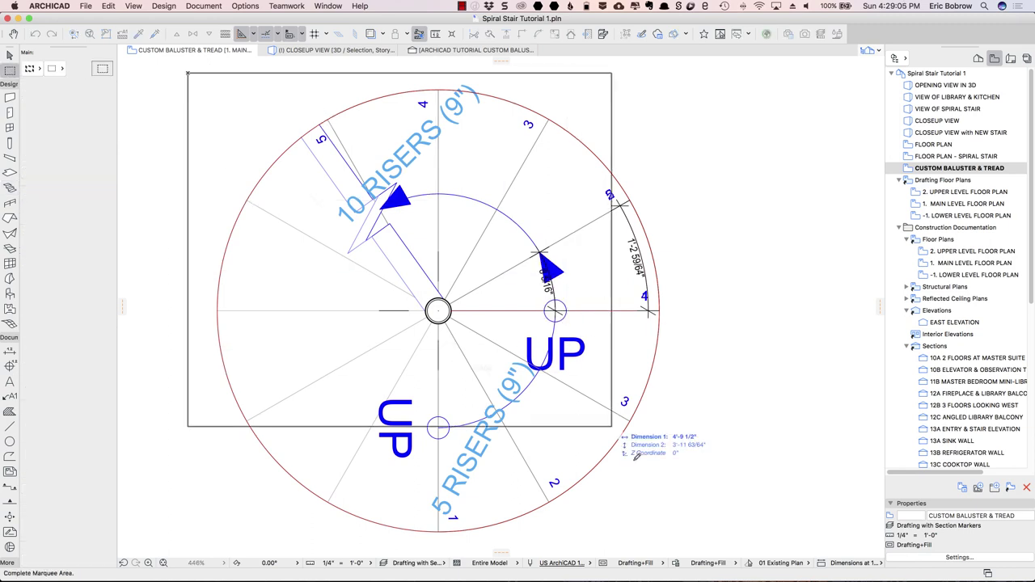
{"action": "left_click", "coordinate": [715, 544]}
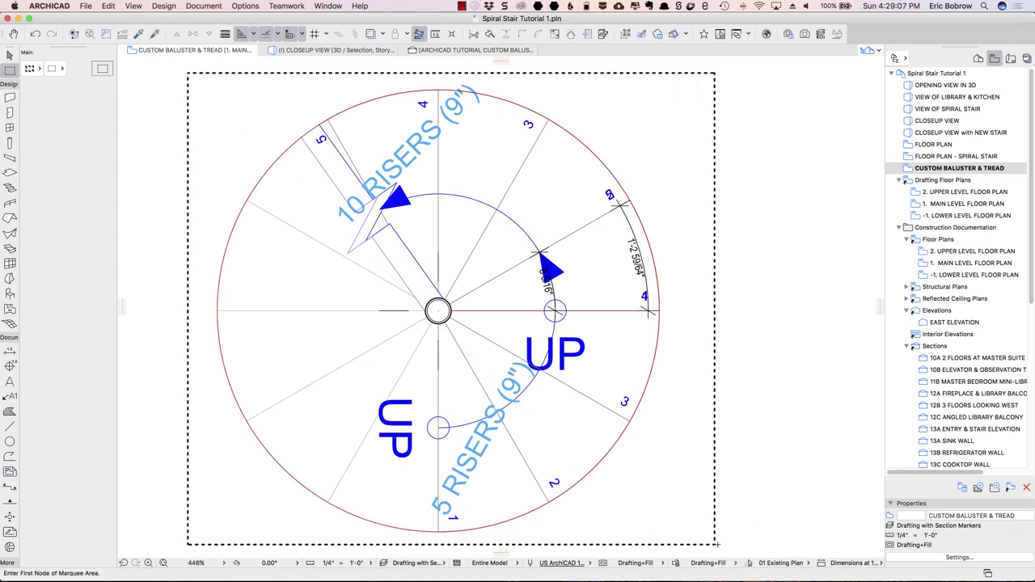
{"action": "key", "text": "F5"}
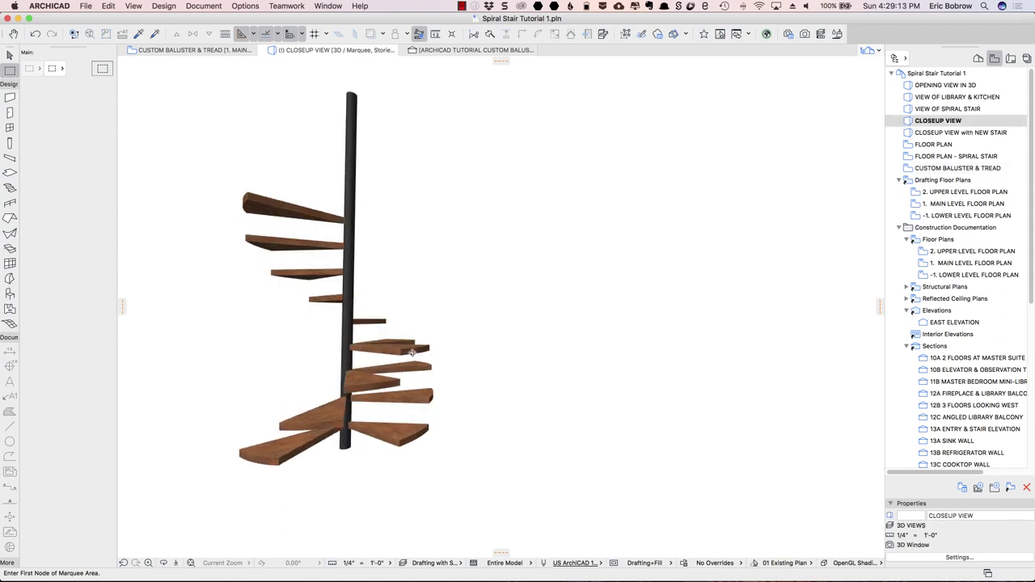
Raise the five-riser stair vertically by 6'-9" so it continues from the top of the ten-riser stair.
{"action": "left_click", "coordinate": [408, 437]}
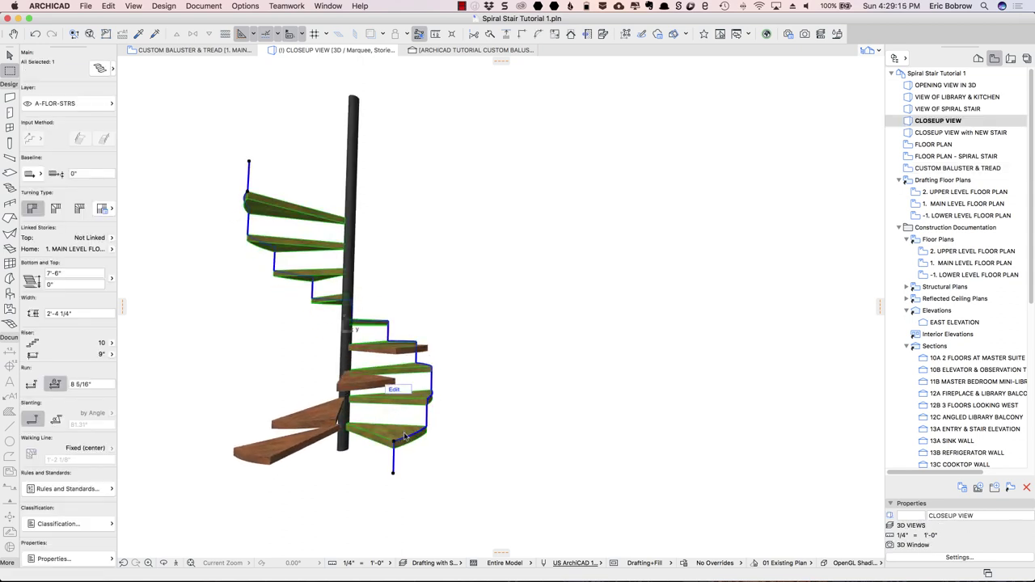
{"action": "left_click", "coordinate": [466, 434]}
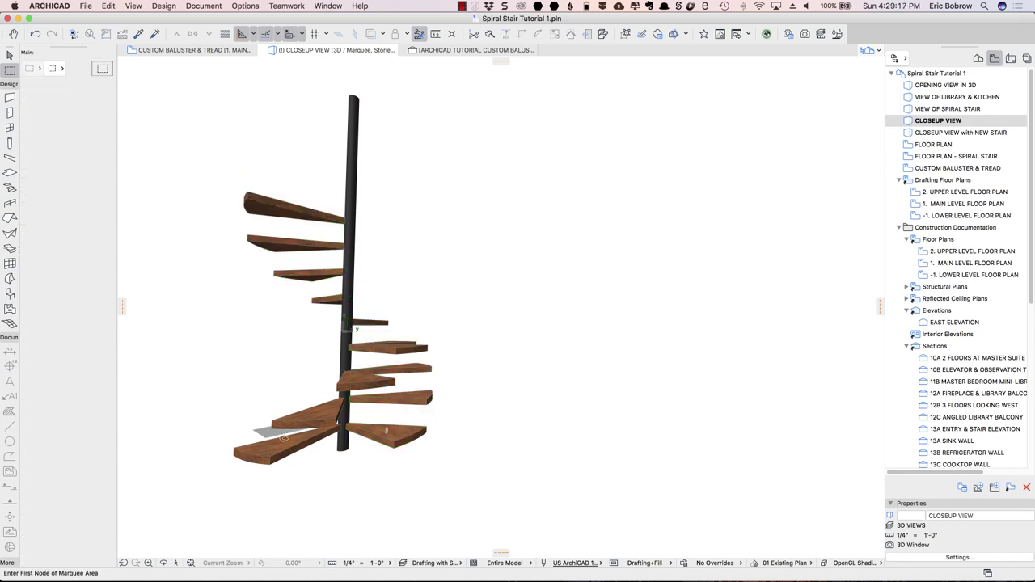
{"action": "left_click", "coordinate": [386, 433]}
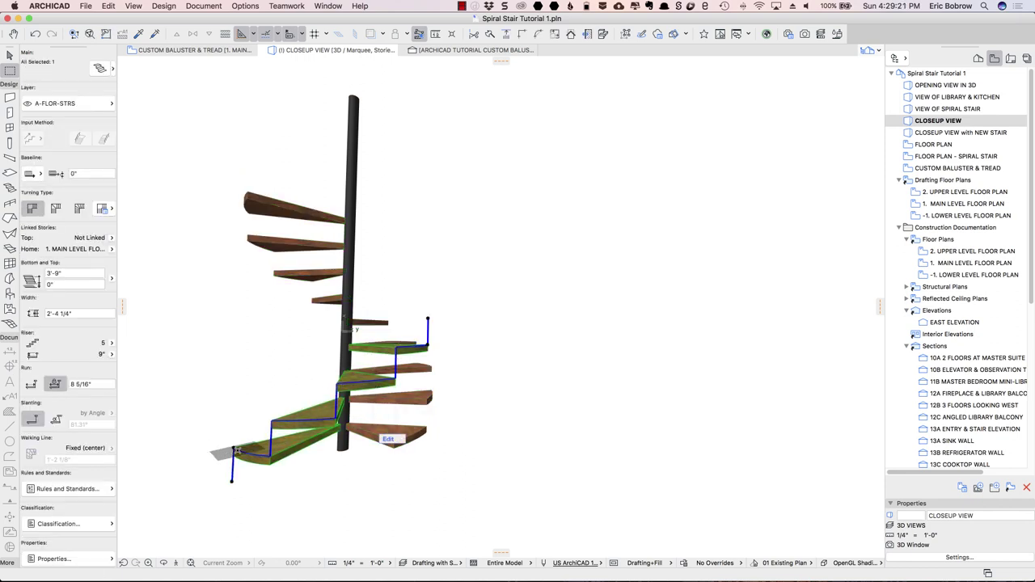
{"action": "middle_click_drag", "start_coordinate": [190, 311], "coordinate": [329, 325], "text": "shift"}
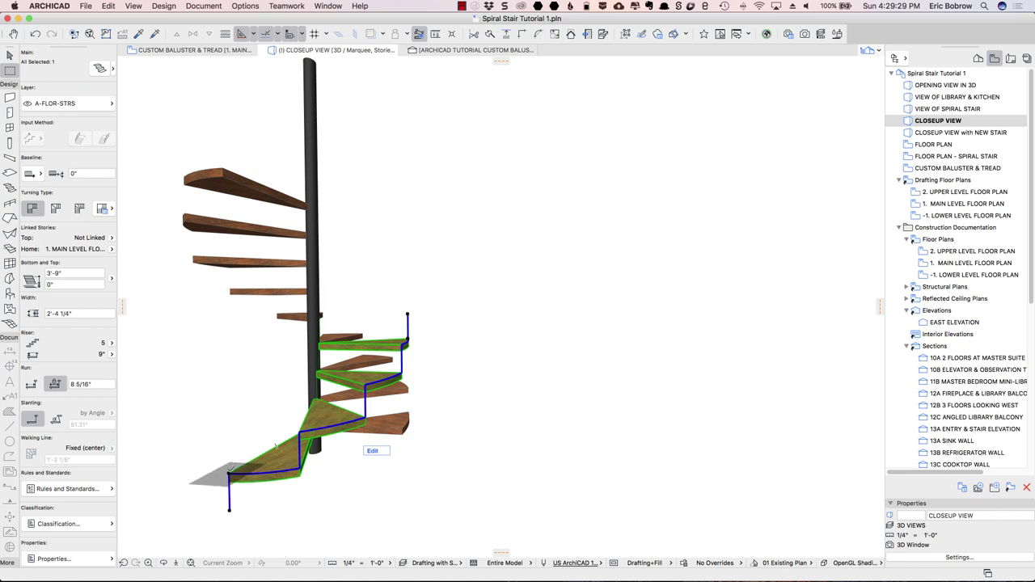
{"action": "left_click", "coordinate": [228, 472]}
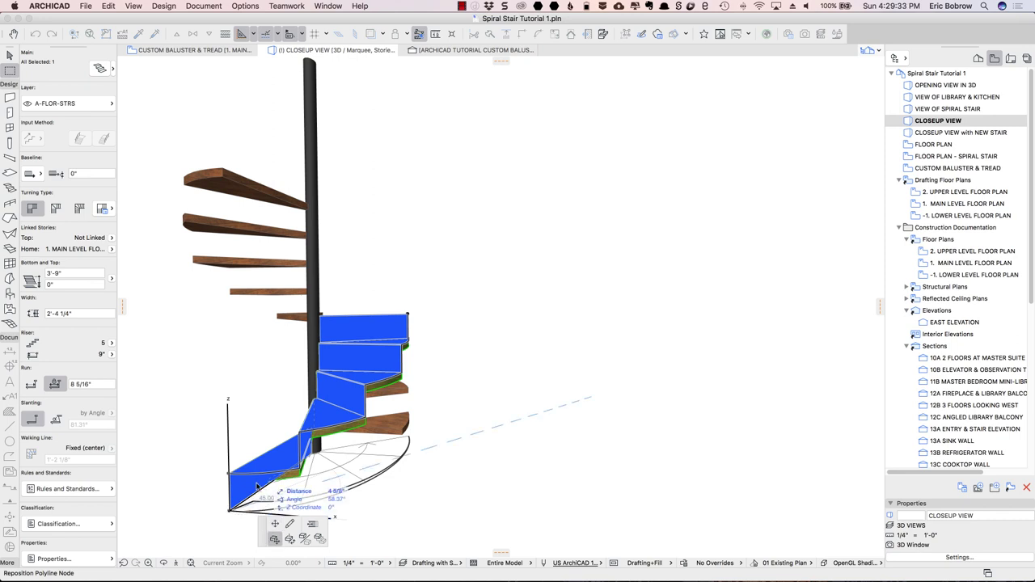
{"action": "left_click", "coordinate": [275, 540]}
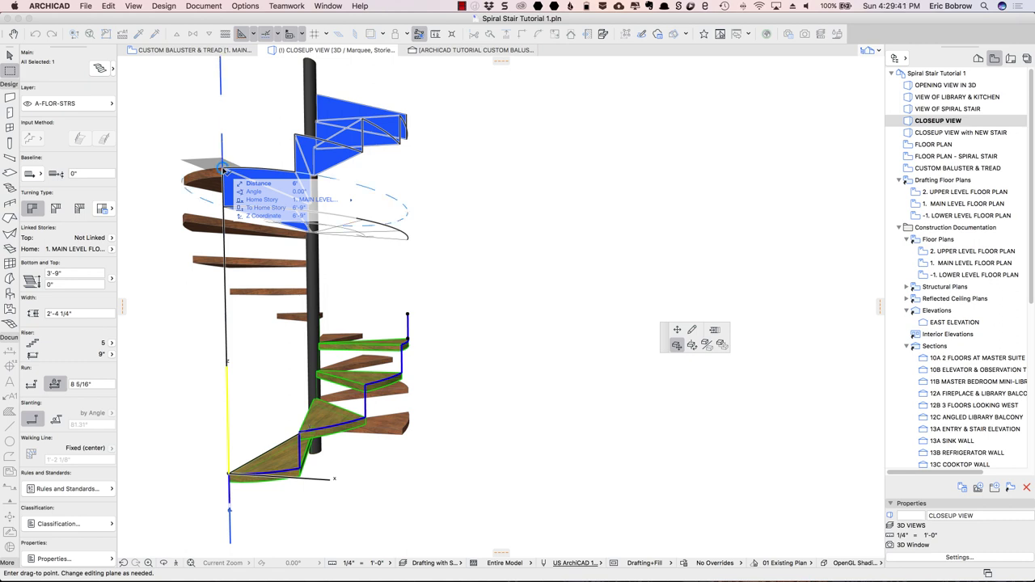
{"action": "type", "text": "6"}
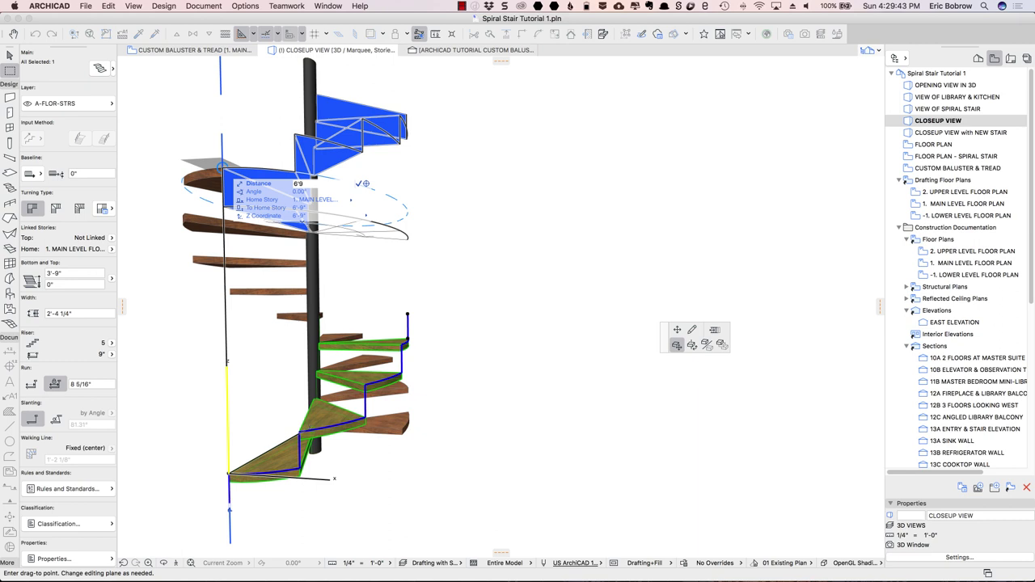
{"action": "type", "text": "'-9"}
{"action": "key", "text": "Return"}
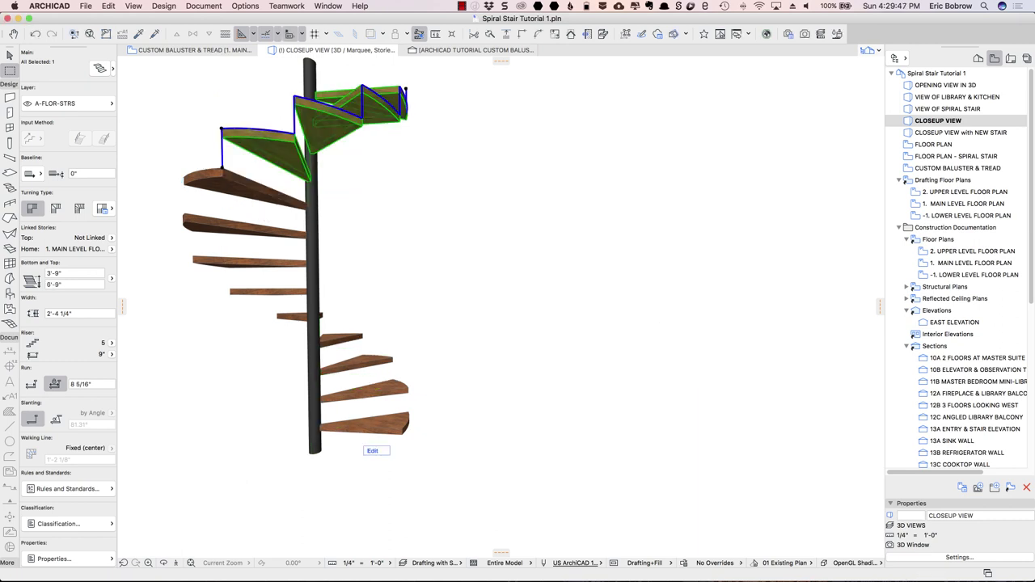
Return to the CUSTOM BALUSTER & TREAD plan and apply the Simple Balustrade favorite to the Railing tool's default settings.
{"action": "middle_click_drag", "start_coordinate": [323, 258], "coordinate": [273, 228], "text": "shift"}
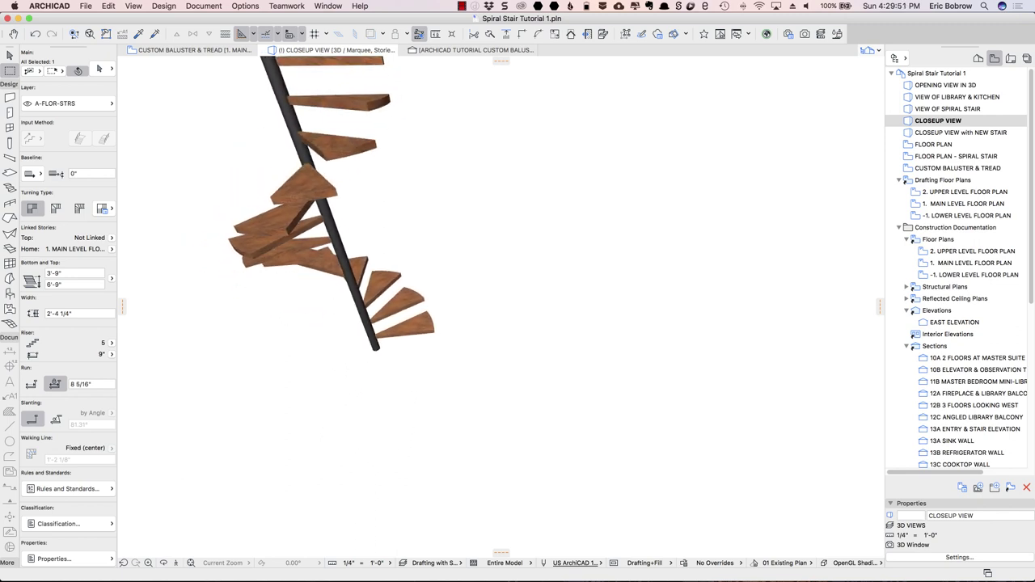
{"action": "scroll", "coordinate": [404, 324], "scroll_direction": "up", "scroll_amount": 6}
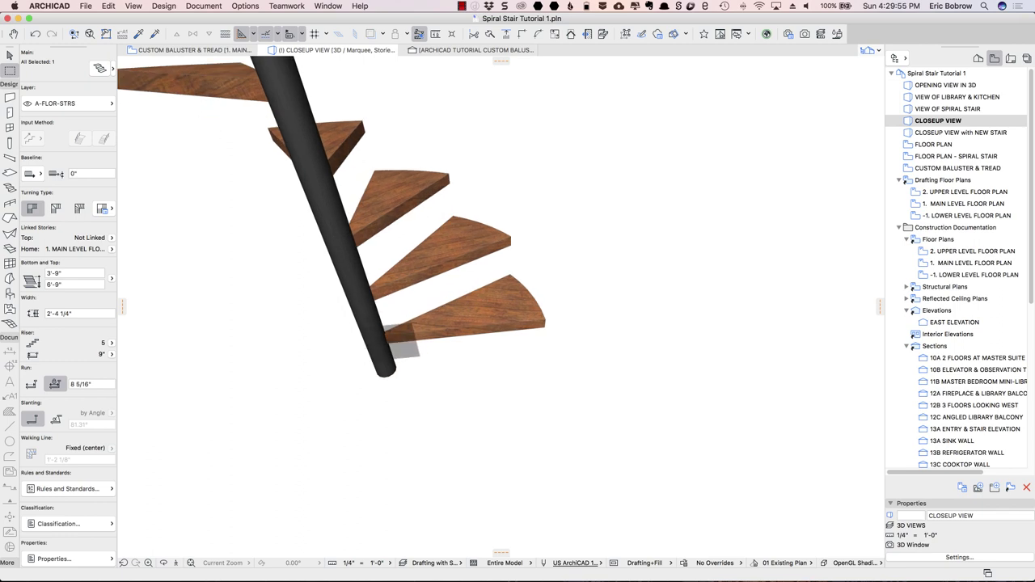
{"action": "middle_click_drag", "start_coordinate": [474, 370], "coordinate": [380, 327], "text": "shift"}
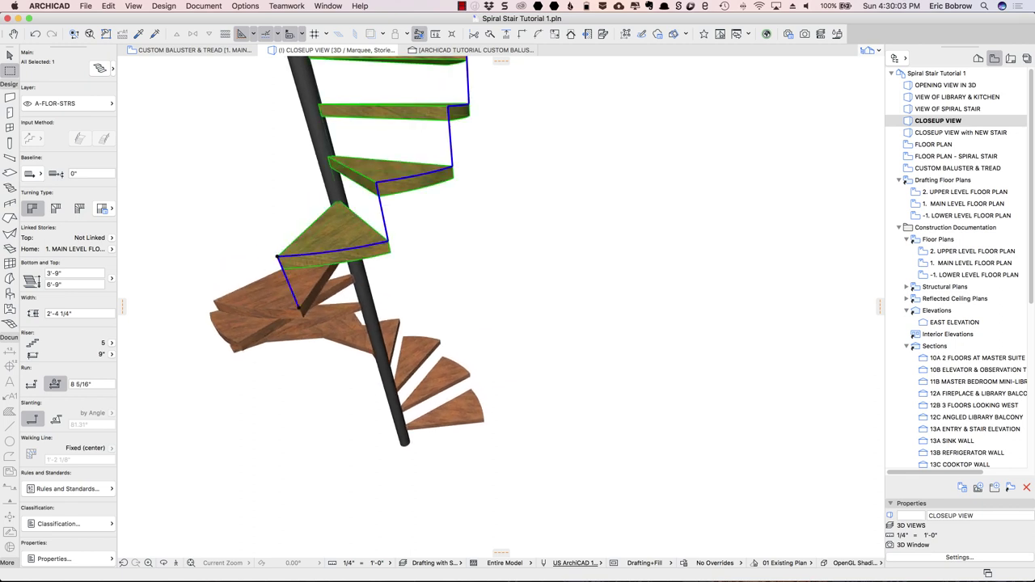
{"action": "key", "text": "ctrl+Tab"}
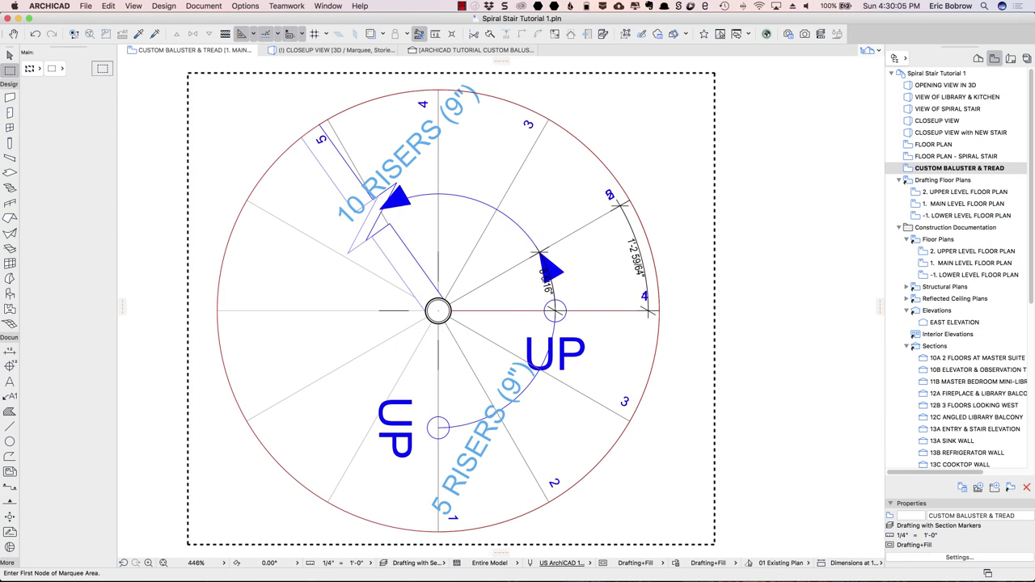
{"action": "left_click", "coordinate": [10, 203]}
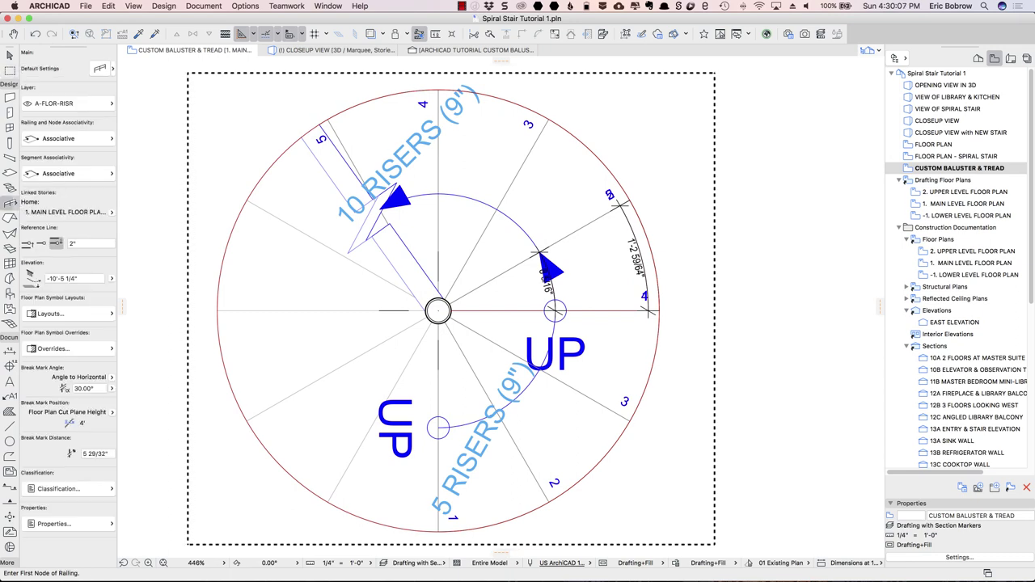
{"action": "left_click", "coordinate": [113, 68]}
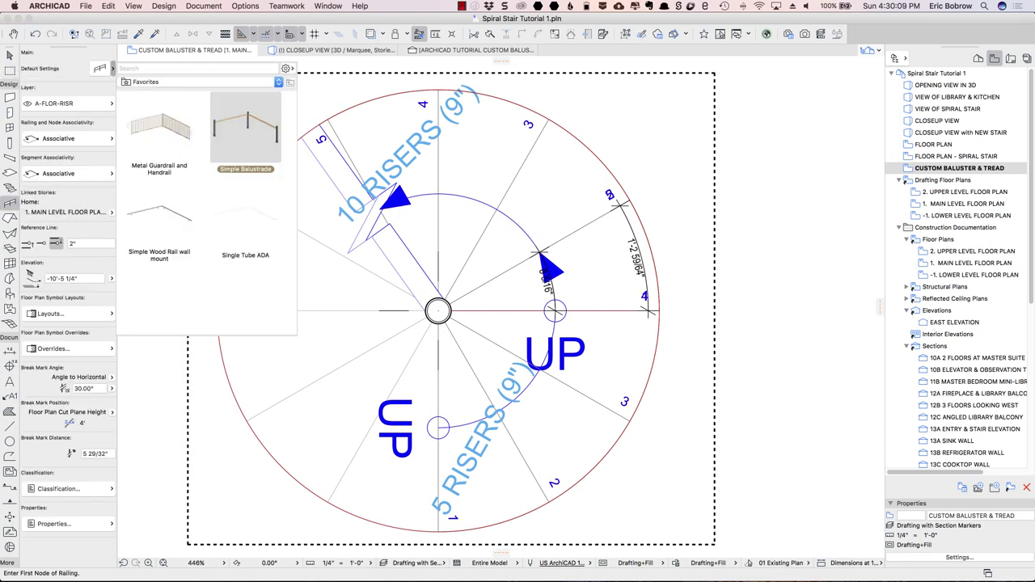
{"action": "double_click", "coordinate": [245, 133]}
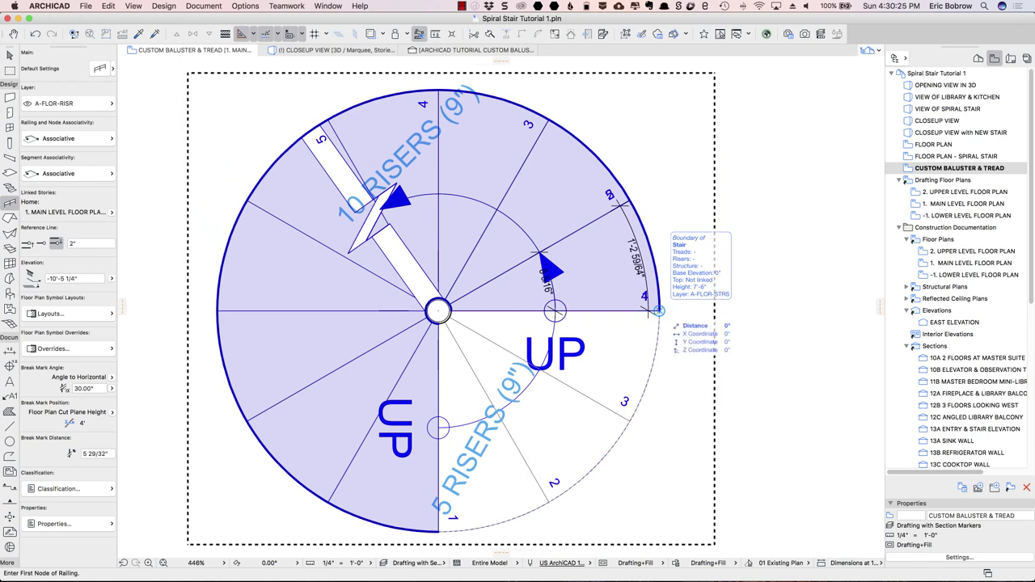
Draw an associative railing from the ten-riser stair's start around its outer edge, continuing from its end to the five-riser stair's outer end corner.
{"action": "left_click", "coordinate": [659, 310]}
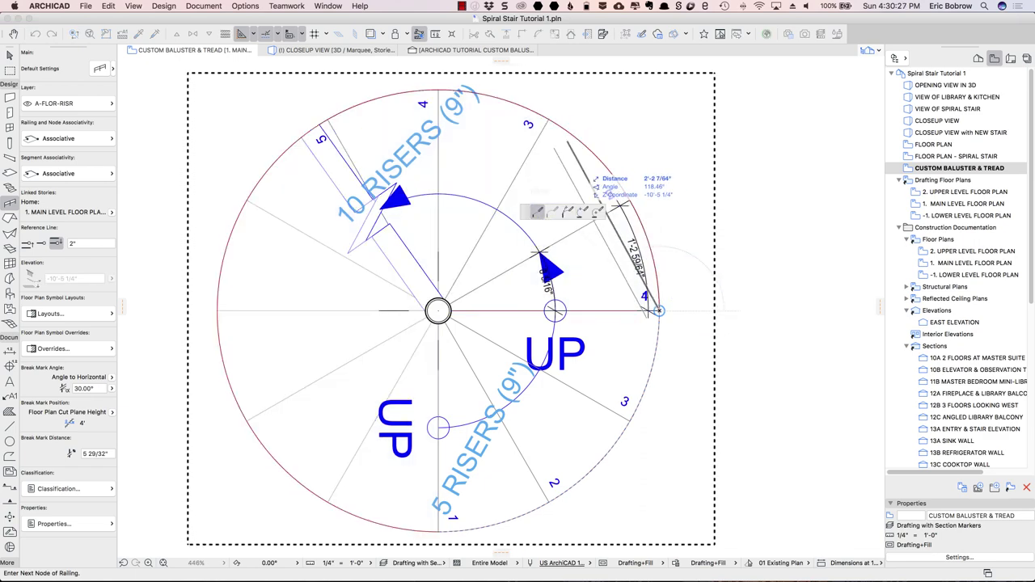
{"action": "left_click", "coordinate": [583, 212]}
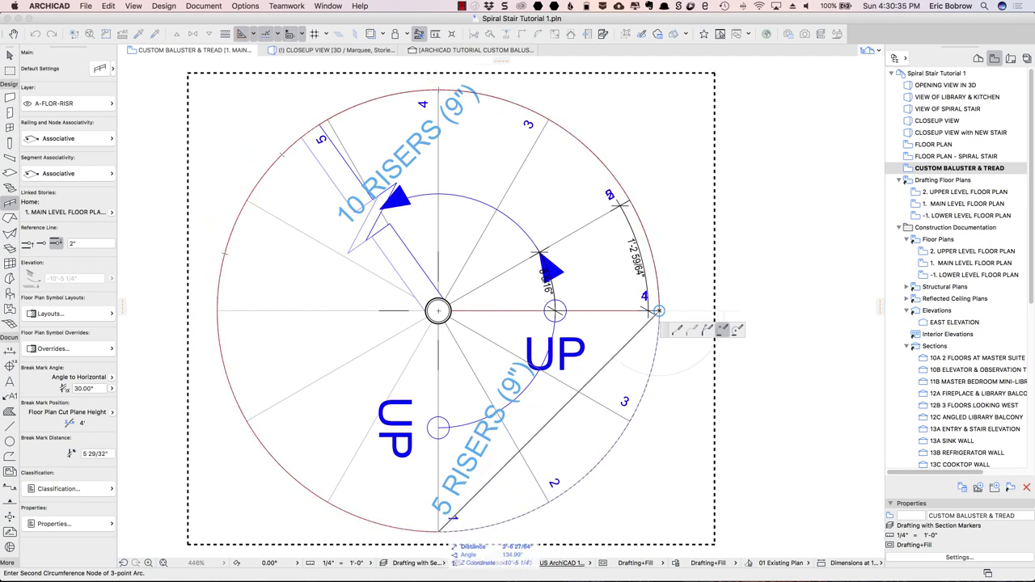
{"action": "left_click", "coordinate": [676, 330]}
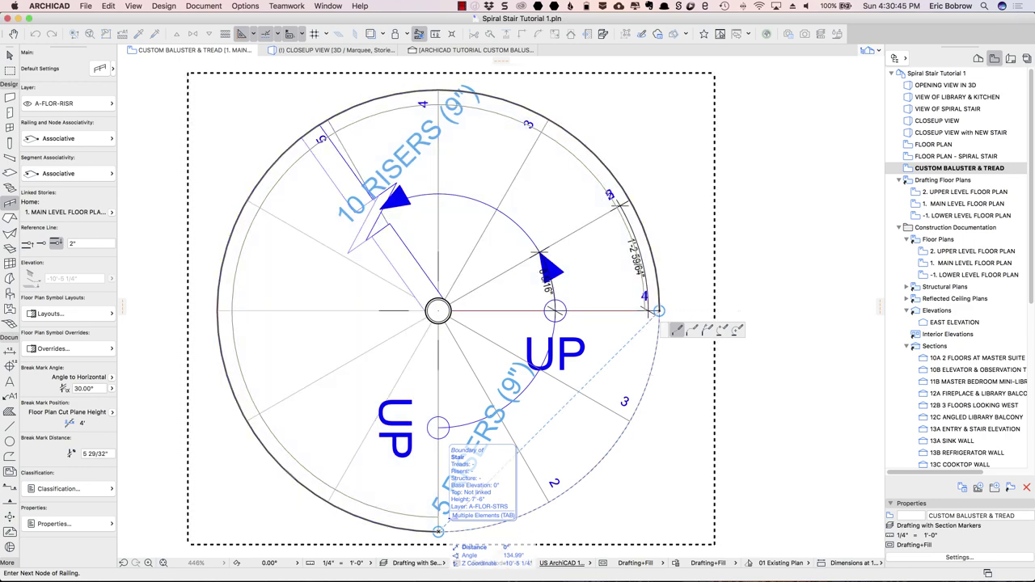
{"action": "left_click", "coordinate": [438, 531]}
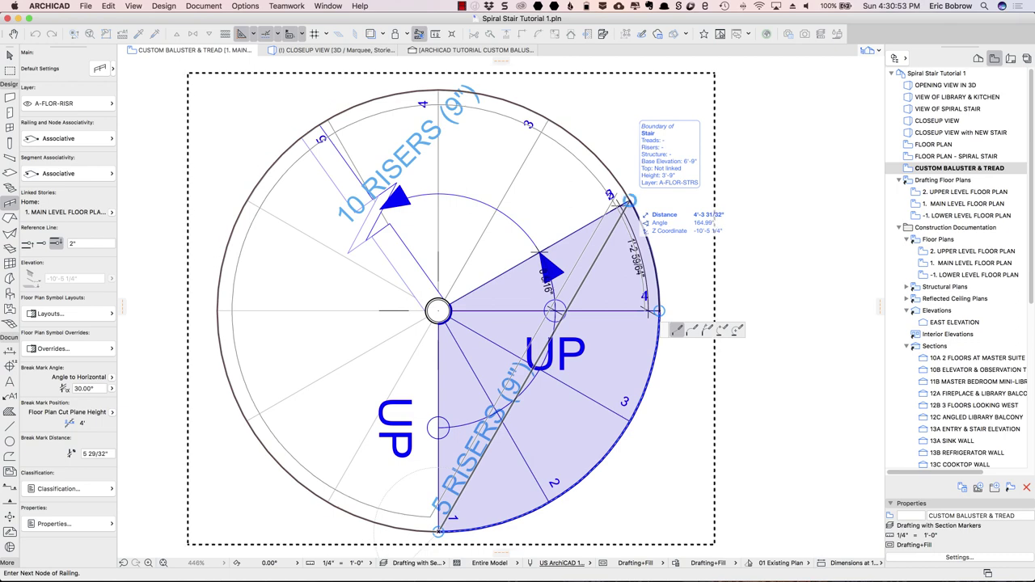
{"action": "left_click", "coordinate": [629, 201]}
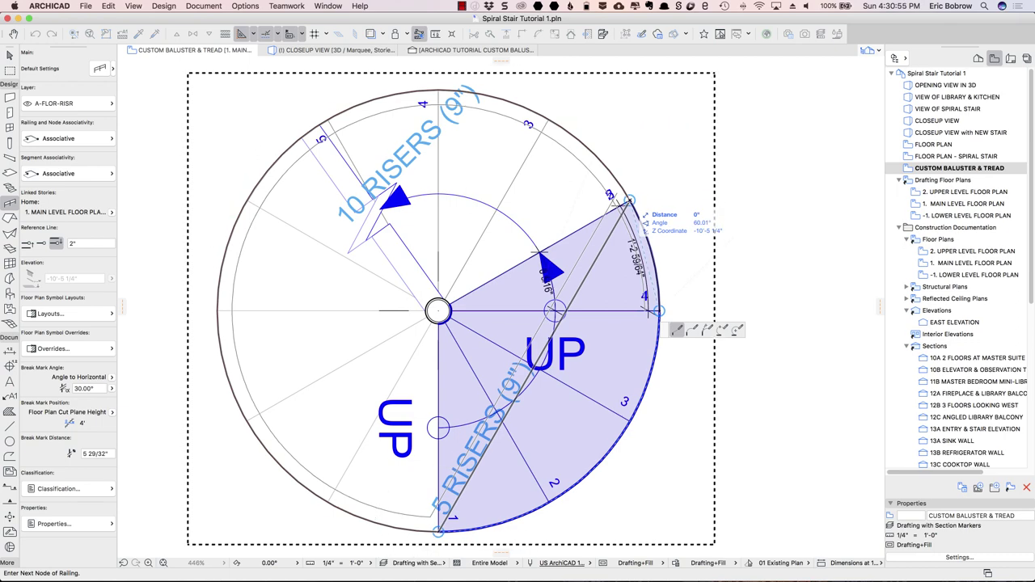
{"action": "left_click", "coordinate": [629, 200]}
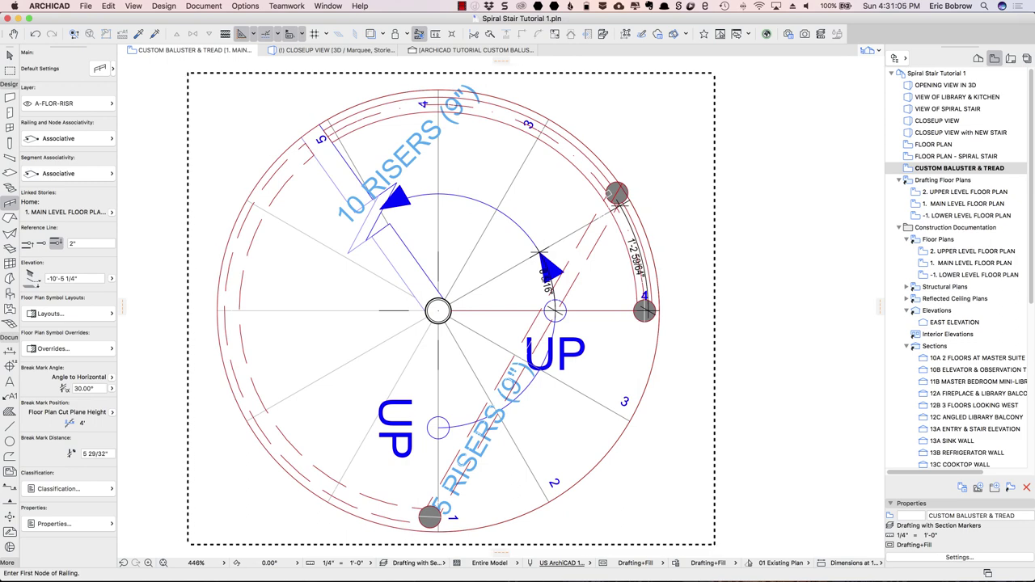
Curve the railing's straight segment along the five-riser stair's outer edge, and display the result in 3D.
{"action": "left_click", "coordinate": [555, 311], "text": "shift"}
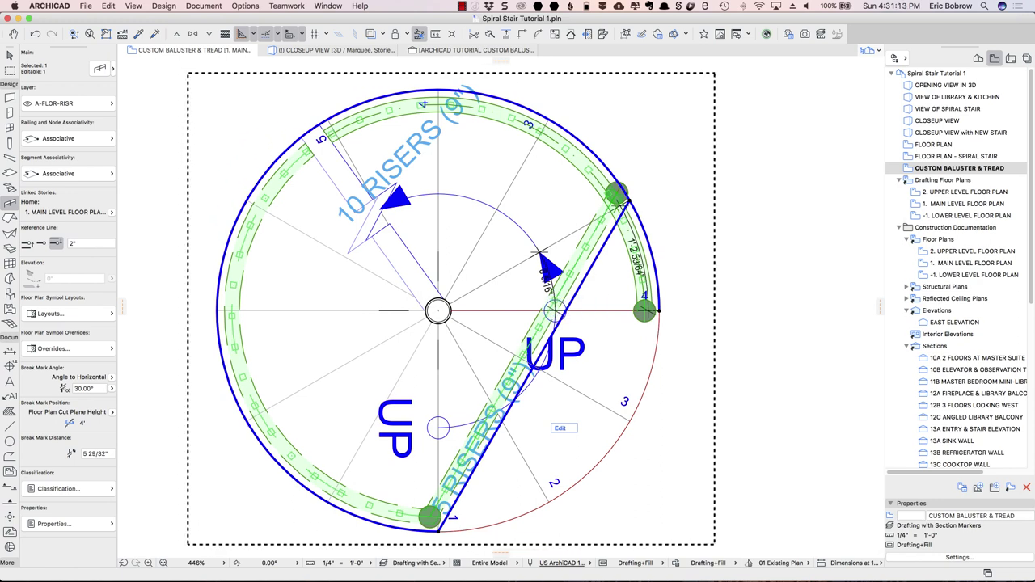
{"action": "left_click", "coordinate": [485, 447]}
{"action": "left_click", "coordinate": [556, 485]}
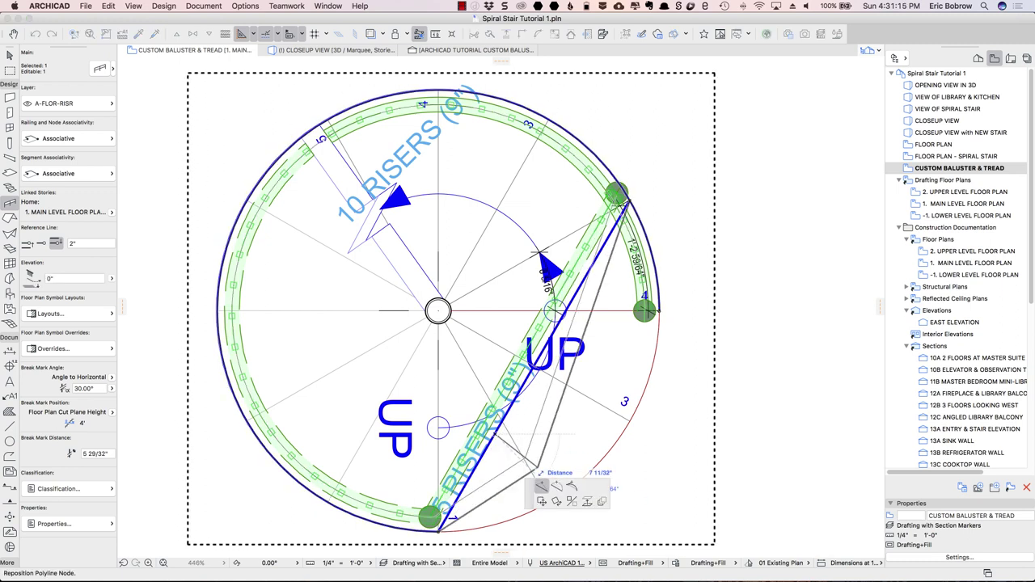
{"action": "left_click", "coordinate": [647, 319]}
{"action": "left_click", "coordinate": [691, 330]}
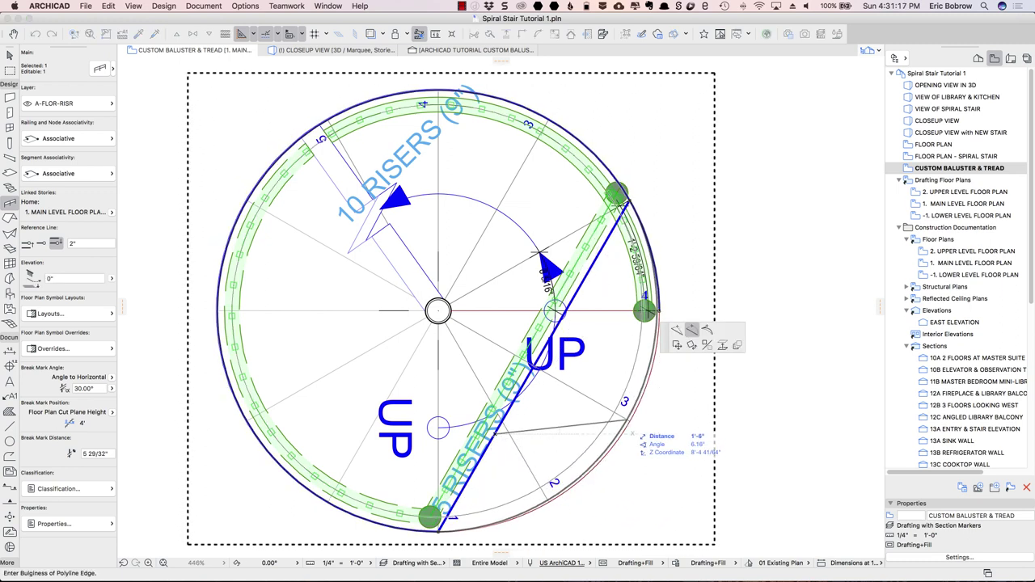
{"action": "left_click", "coordinate": [632, 430]}
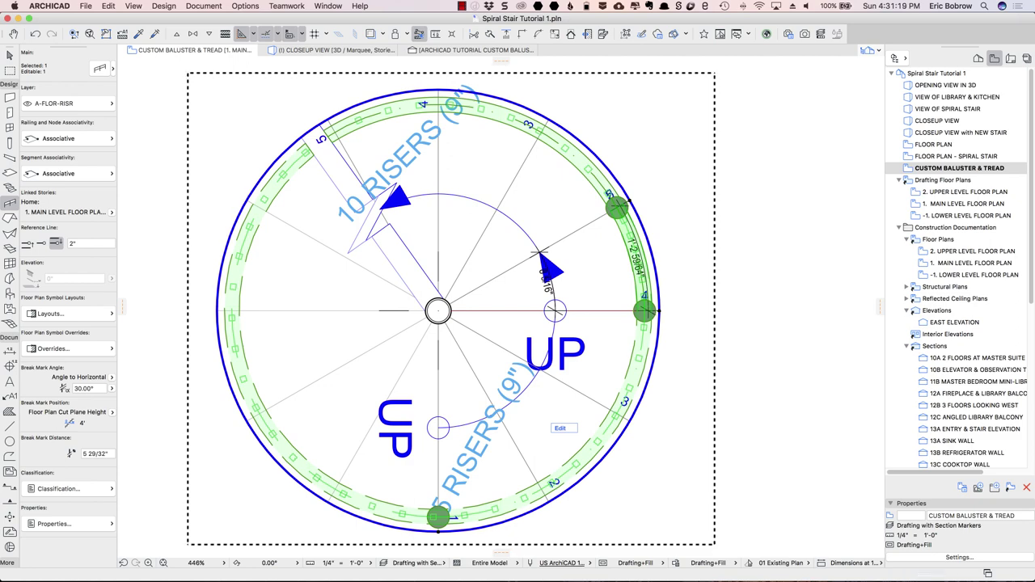
{"action": "key", "text": "Escape"}
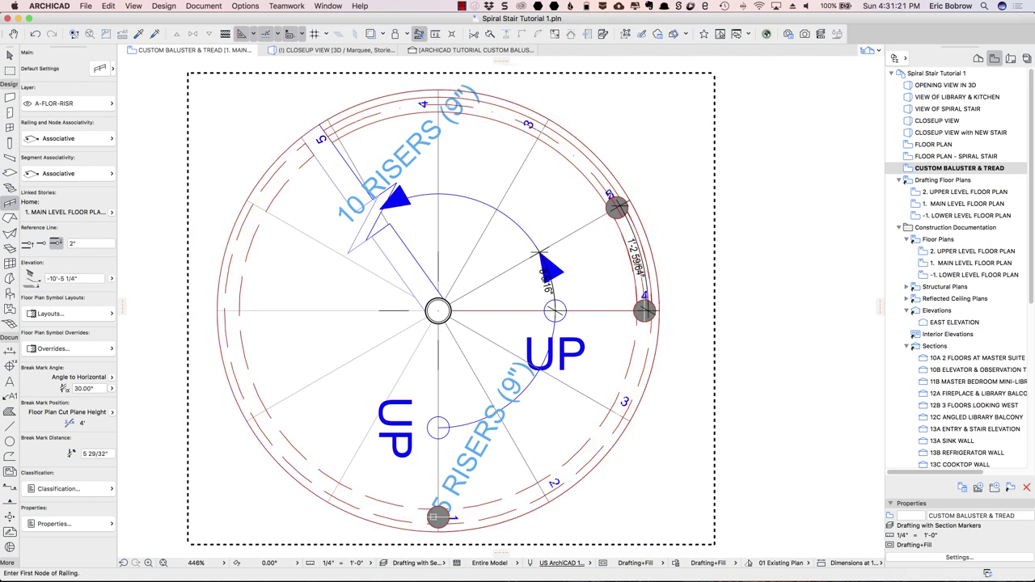
{"action": "key", "text": "F3"}
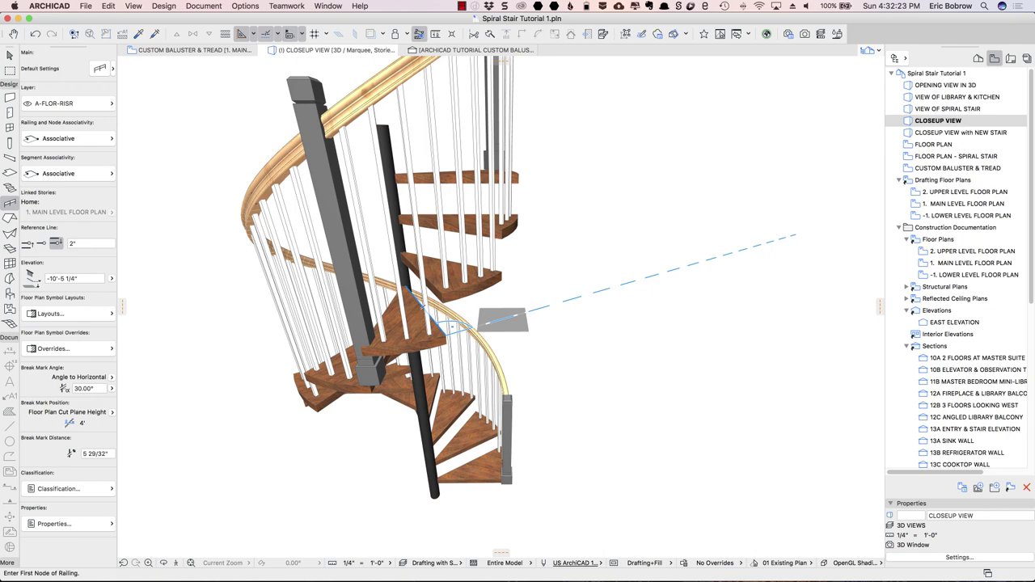
Return to the plan and set both the selected railing's segment height and its handrail height to 2'-8".
{"action": "key", "text": "ctrl+Tab"}
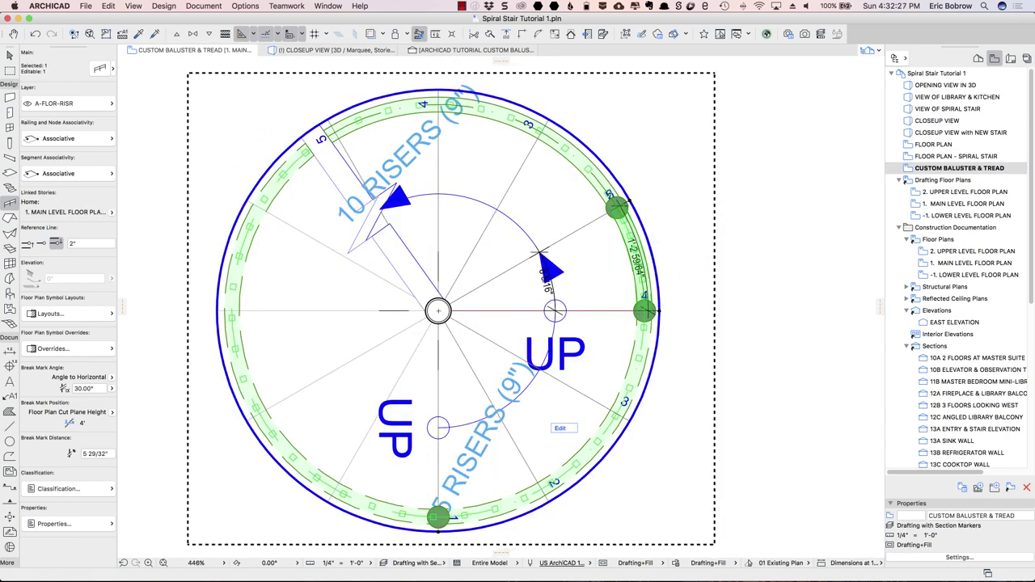
{"action": "left_click", "coordinate": [100, 68]}
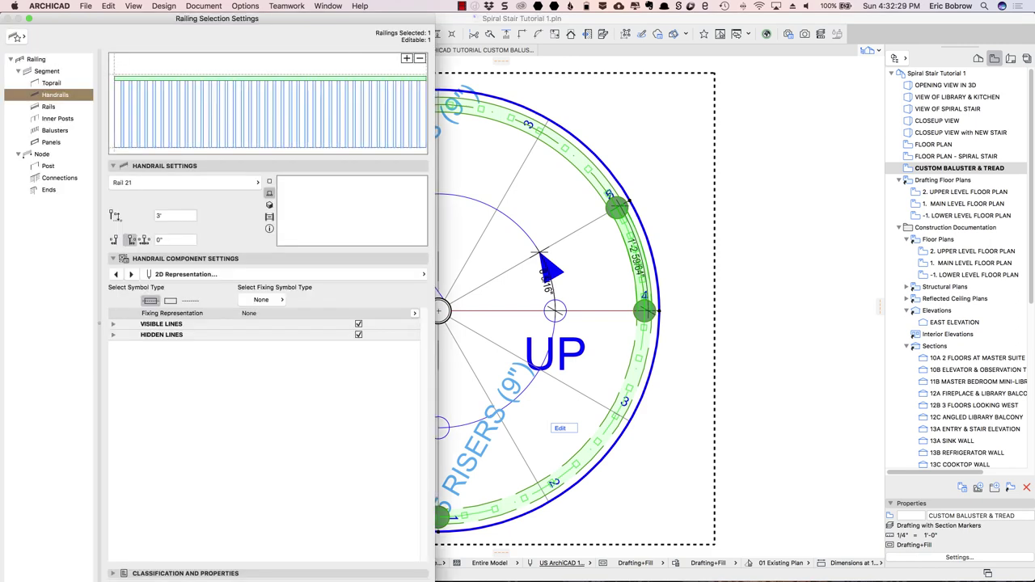
{"action": "left_click", "coordinate": [47, 71]}
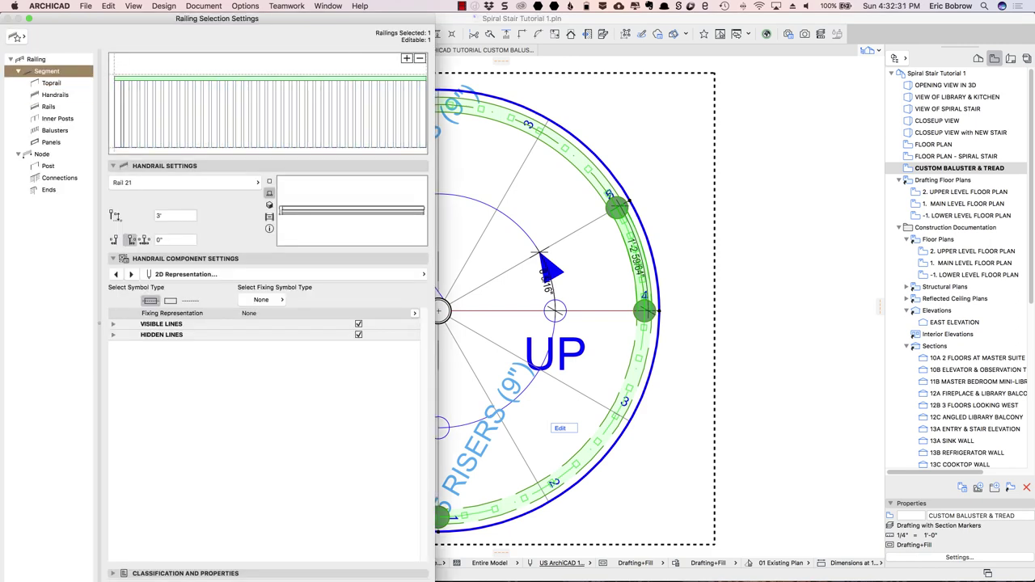
{"action": "left_click", "coordinate": [209, 190]}
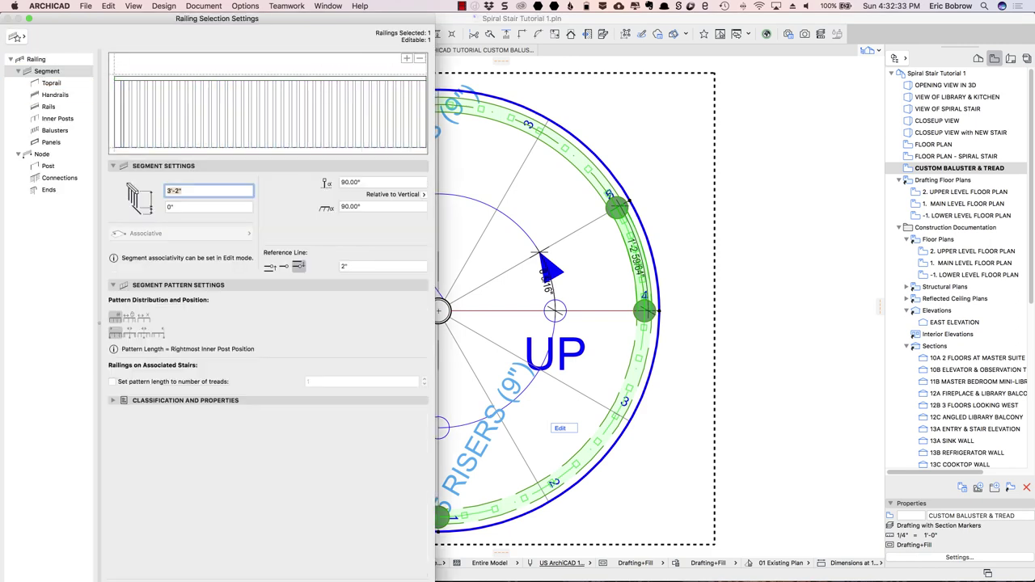
{"action": "type", "text": "2"}
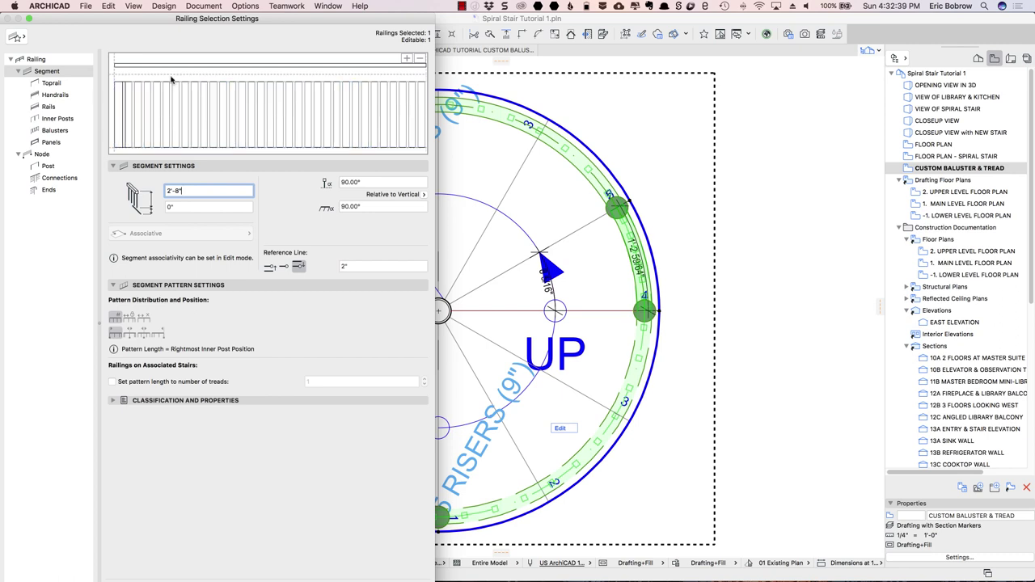
{"action": "left_click", "coordinate": [147, 68]}
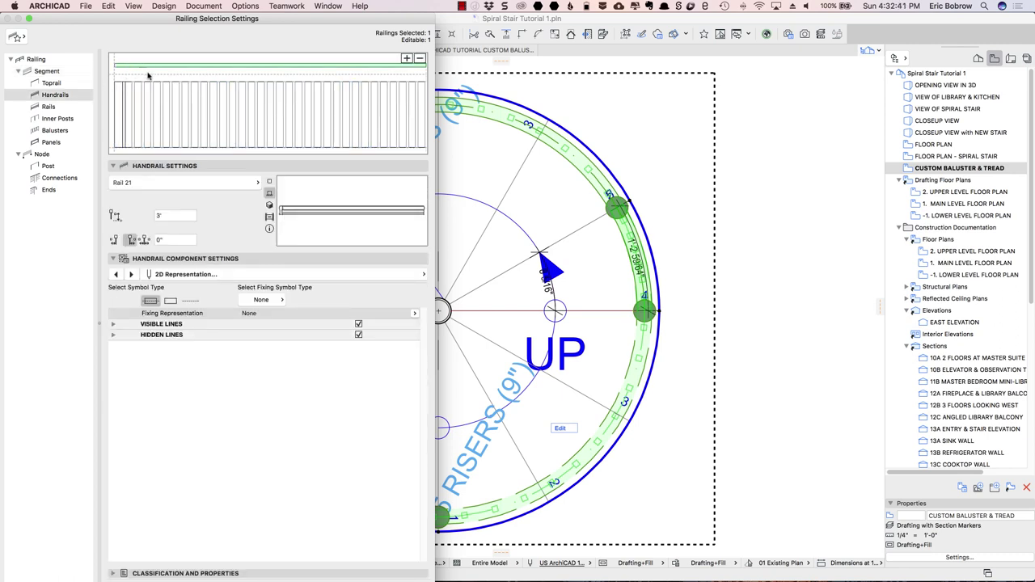
{"action": "left_click", "coordinate": [171, 214]}
{"action": "key", "text": "Return"}
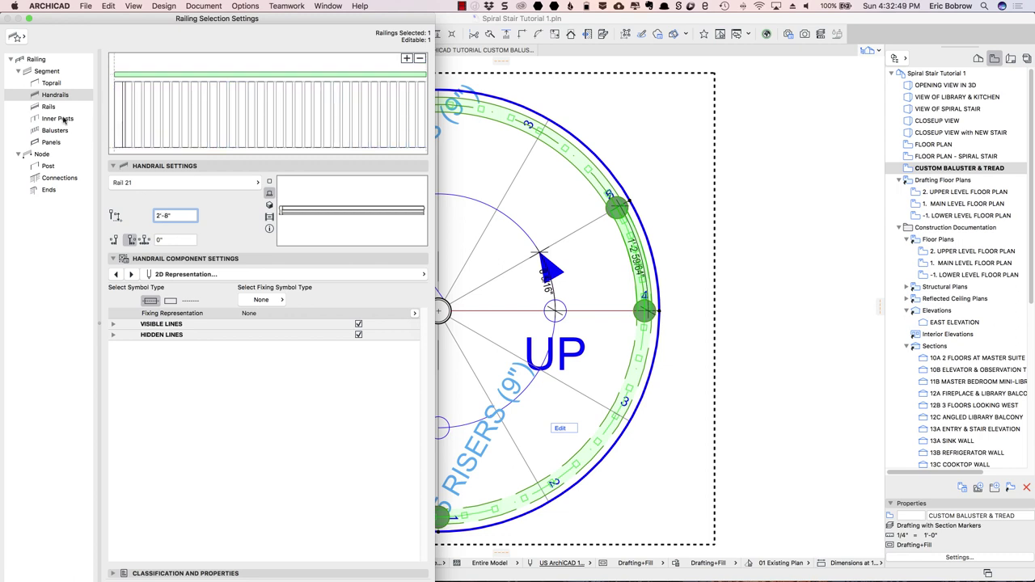
Set the railing's reference line offset to 1 1/2", apply the settings, and display the stair in 3D.
{"action": "left_click", "coordinate": [53, 71]}
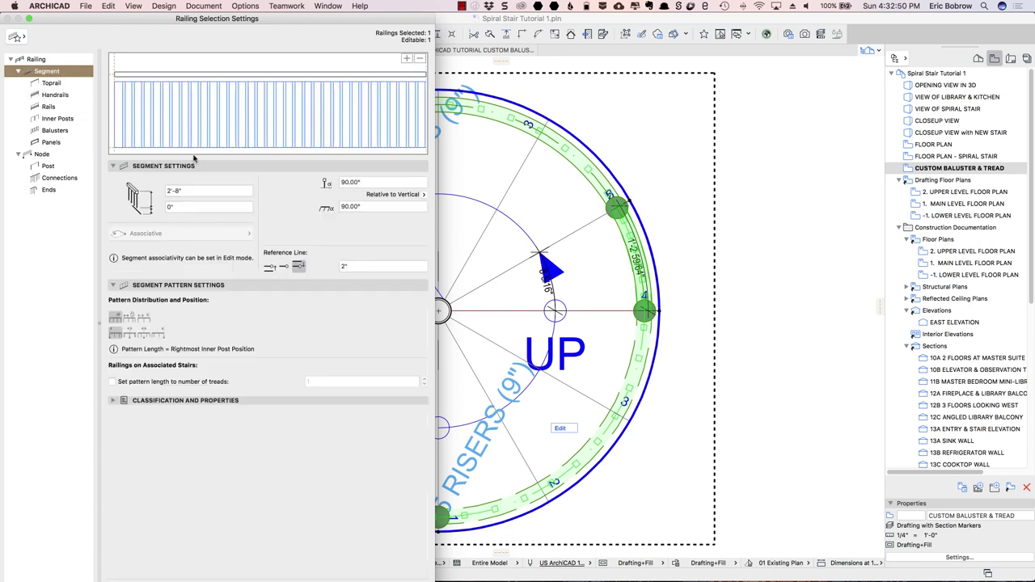
{"action": "left_click", "coordinate": [343, 267]}
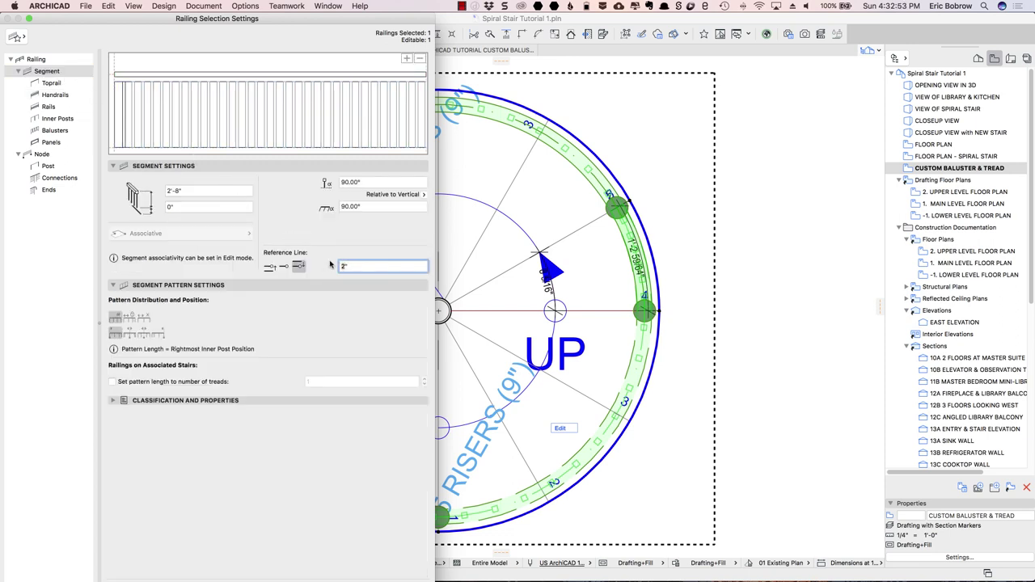
{"action": "type", "text": "1 1/"}
{"action": "key", "text": "Return"}
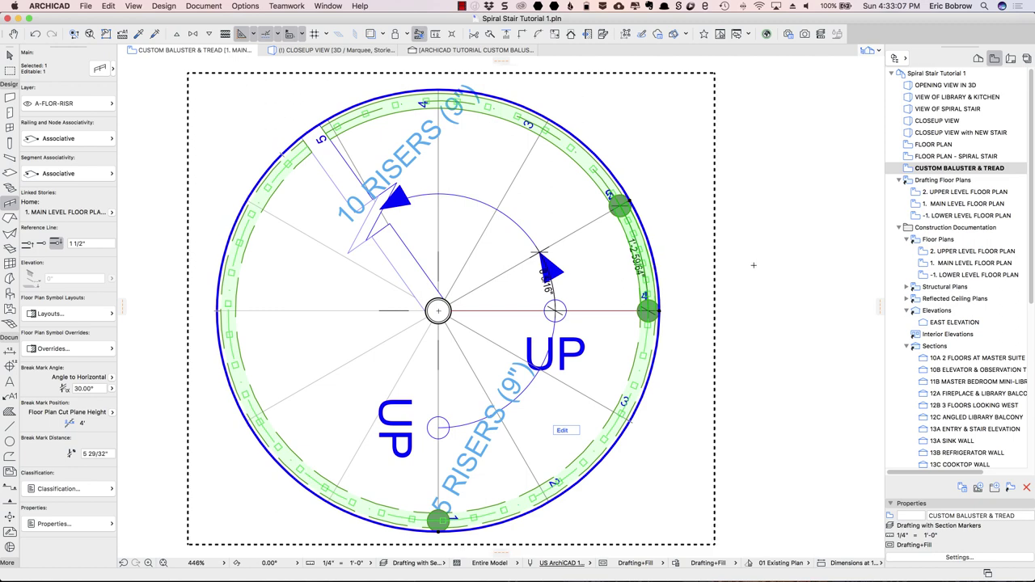
{"action": "key", "text": "Escape"}
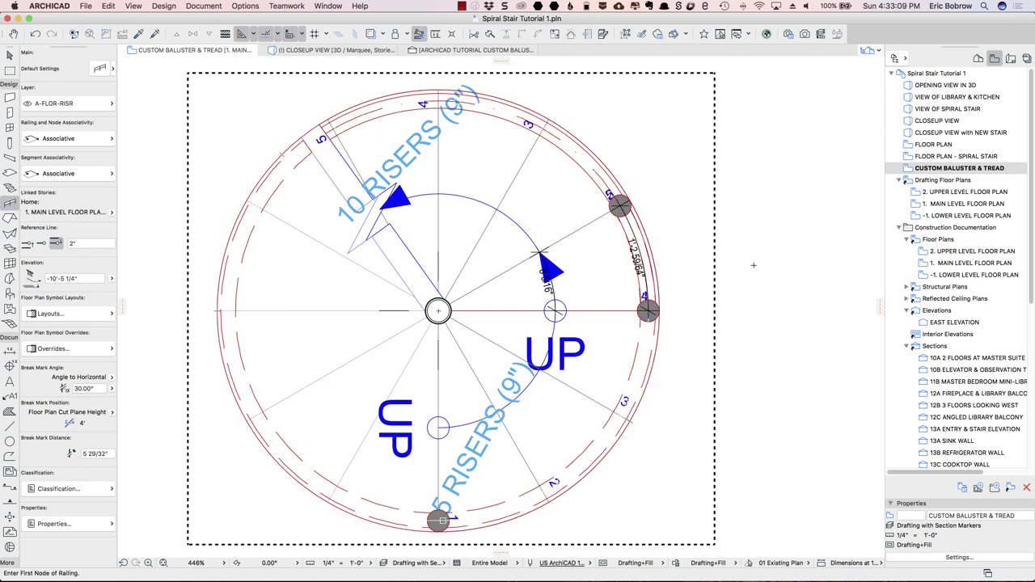
{"action": "key", "text": "F3"}
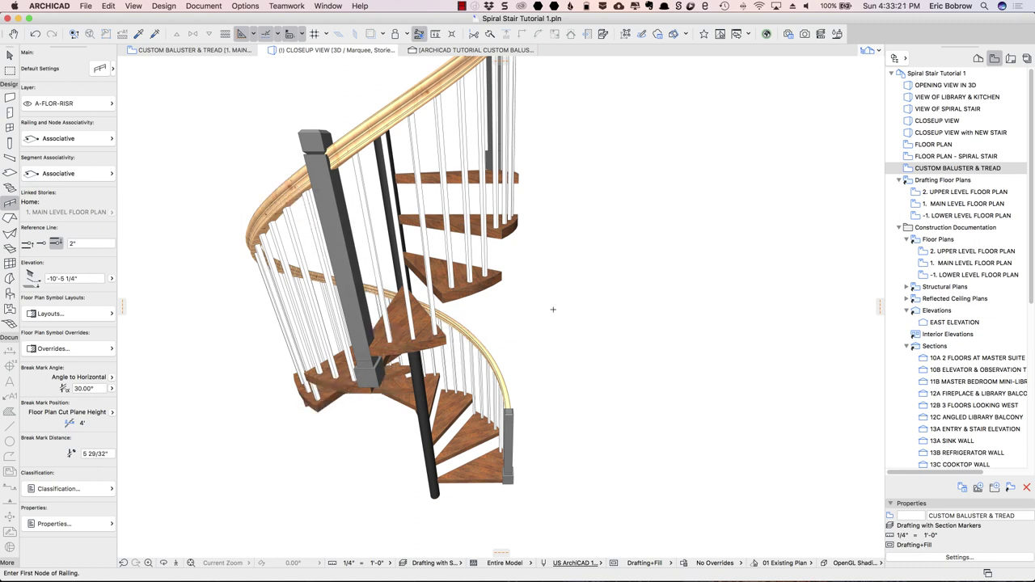
Return to the plan, select the outer railing, and open its baluster settings.
{"action": "key", "text": "F2"}
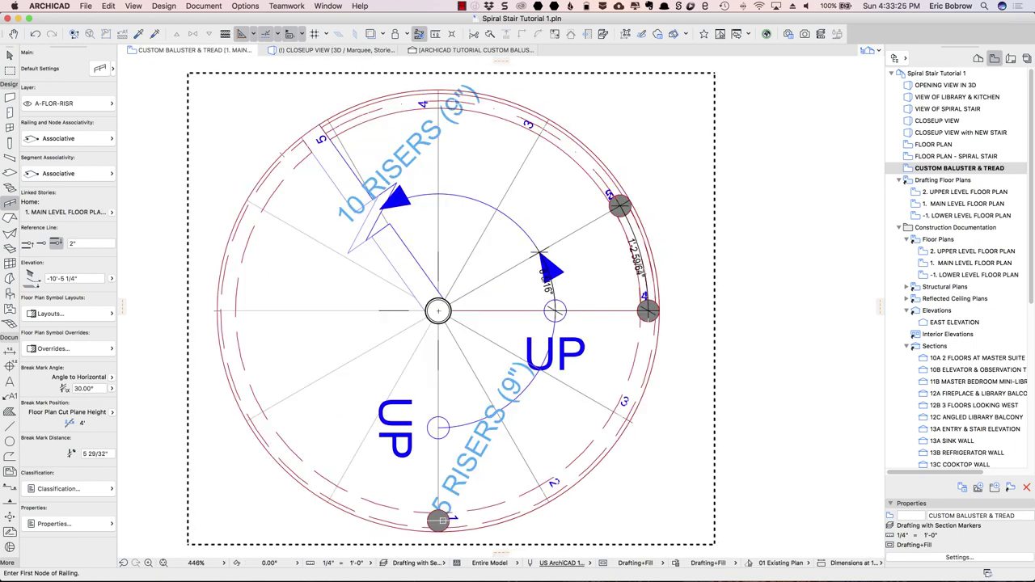
{"action": "scroll", "coordinate": [526, 273], "scroll_direction": "left", "scroll_amount": 3}
{"action": "scroll", "coordinate": [588, 271], "scroll_direction": "left", "scroll_amount": 5}
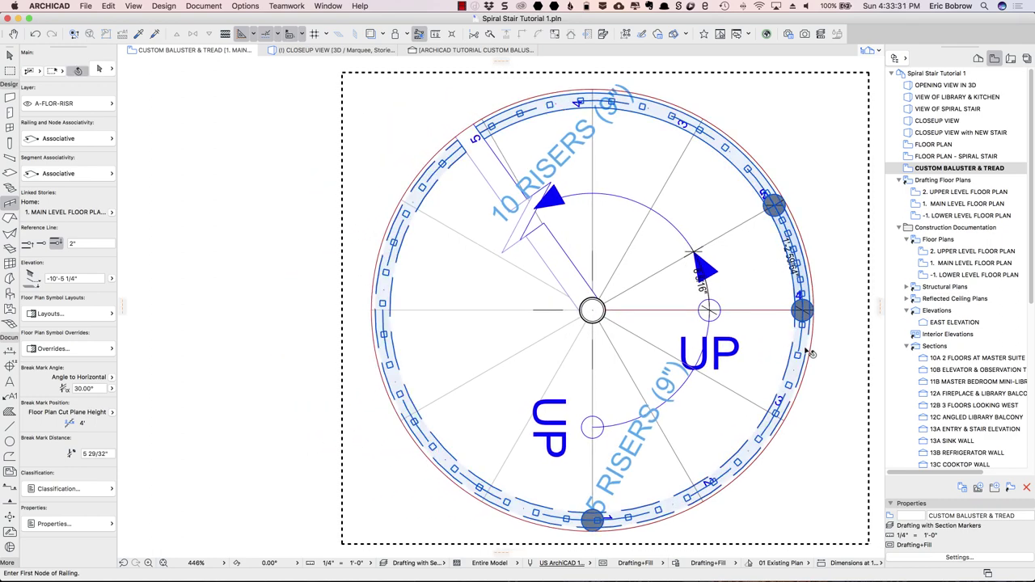
{"action": "left_click", "coordinate": [811, 317]}
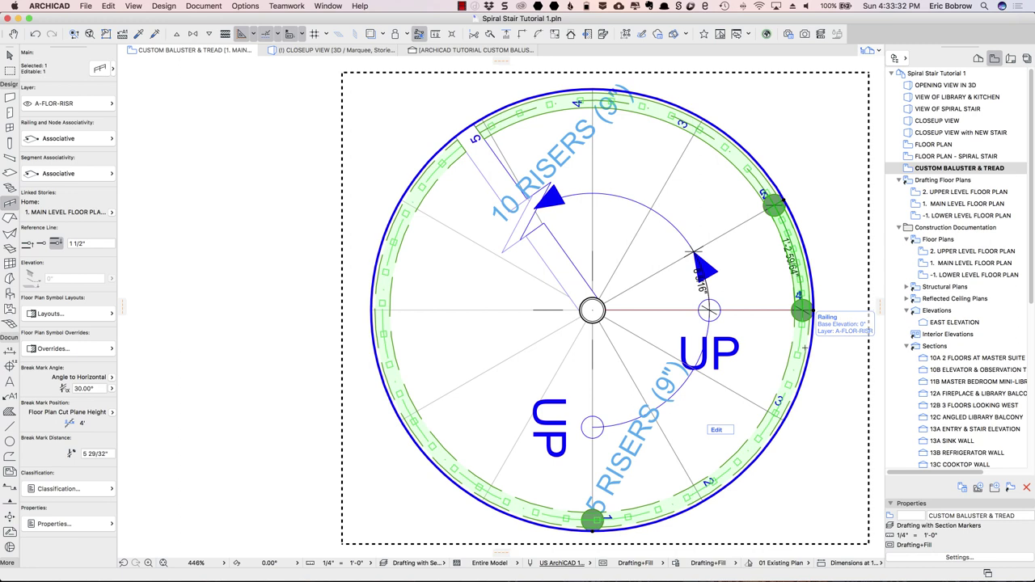
{"action": "left_click", "coordinate": [99, 70]}
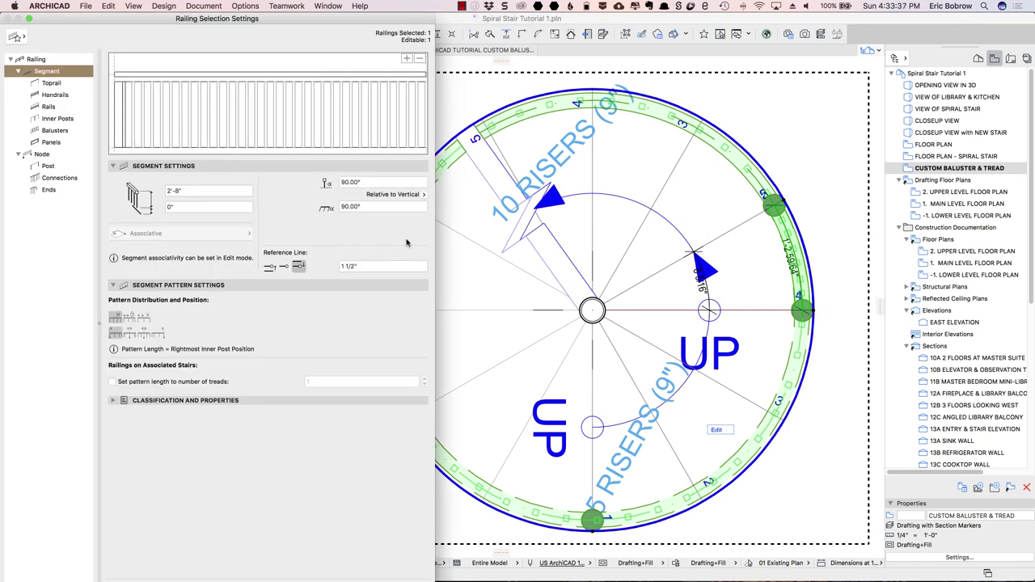
{"action": "left_click", "coordinate": [54, 130]}
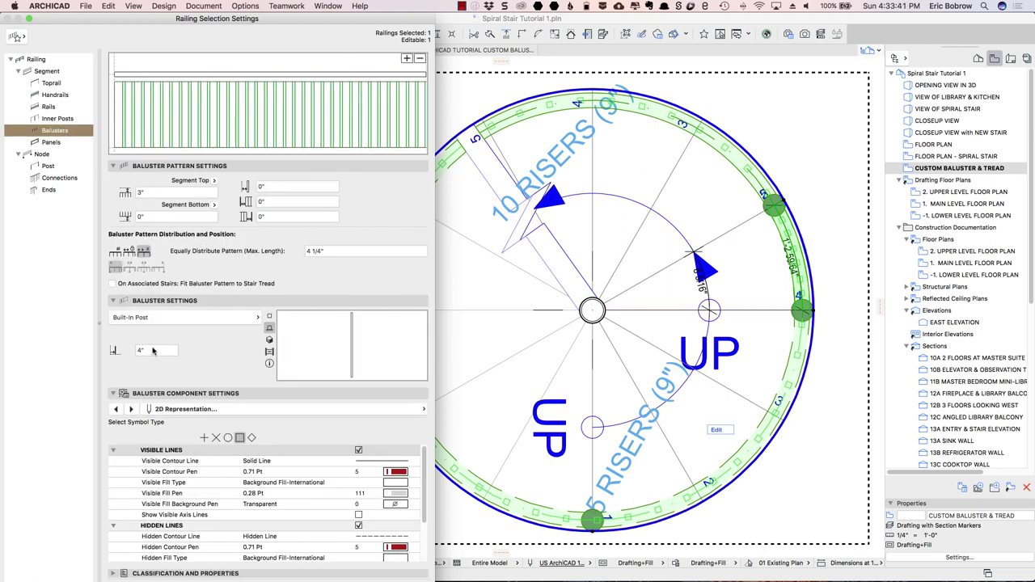
{"action": "left_click", "coordinate": [153, 353]}
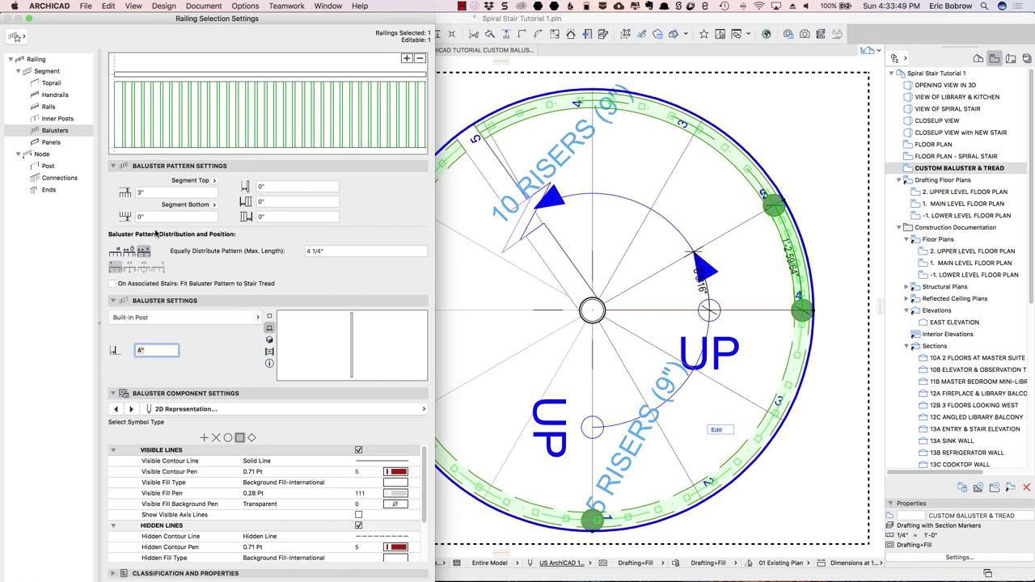
Add an inner post to the railing's segment pattern and set its distance to 1'-2 59/64".
{"action": "left_click", "coordinate": [56, 119]}
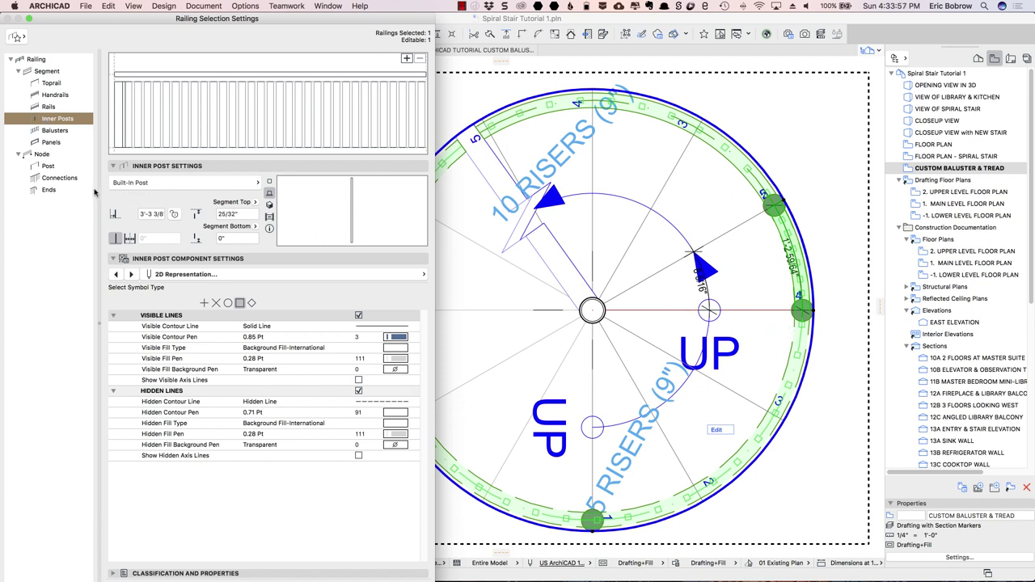
{"action": "left_click", "coordinate": [142, 216]}
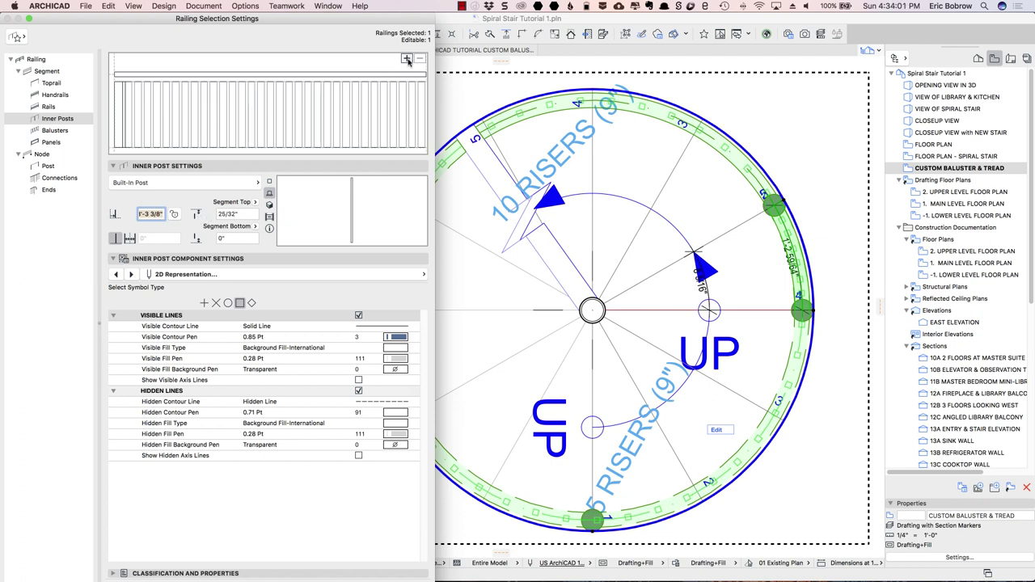
{"action": "left_click", "coordinate": [139, 114]}
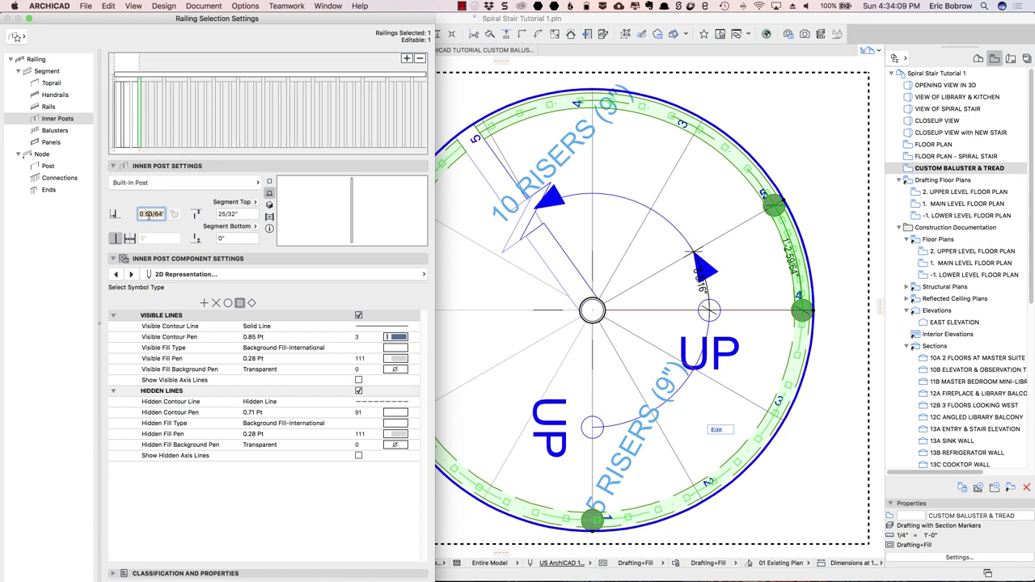
{"action": "left_click", "coordinate": [149, 214]}
{"action": "type", "text": "1"}
{"action": "type", "text": "'2 59/64"}
{"action": "key", "text": "Return"}
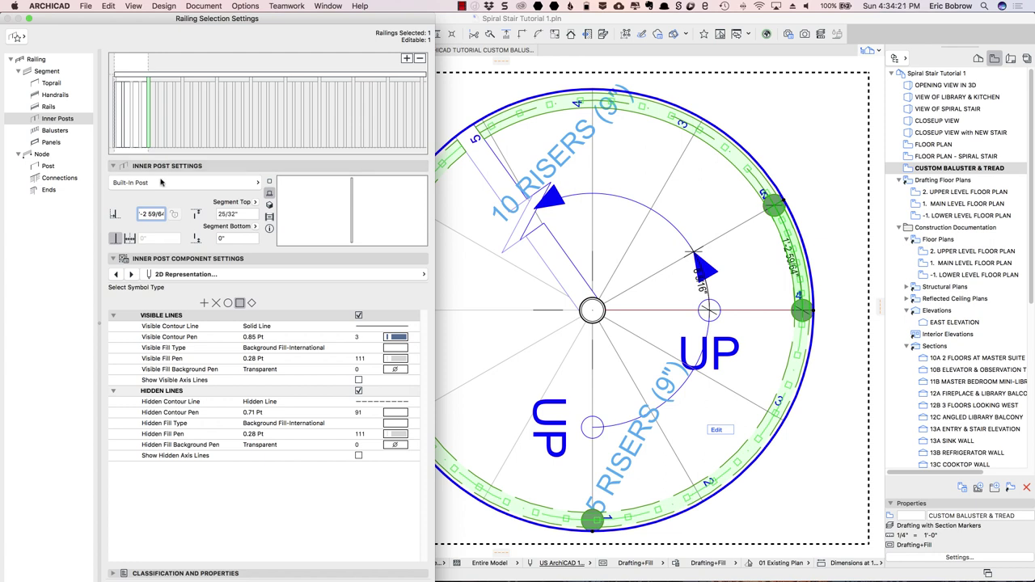
Set the inner post's offset from the segment top to 3".
{"action": "left_click", "coordinate": [243, 215]}
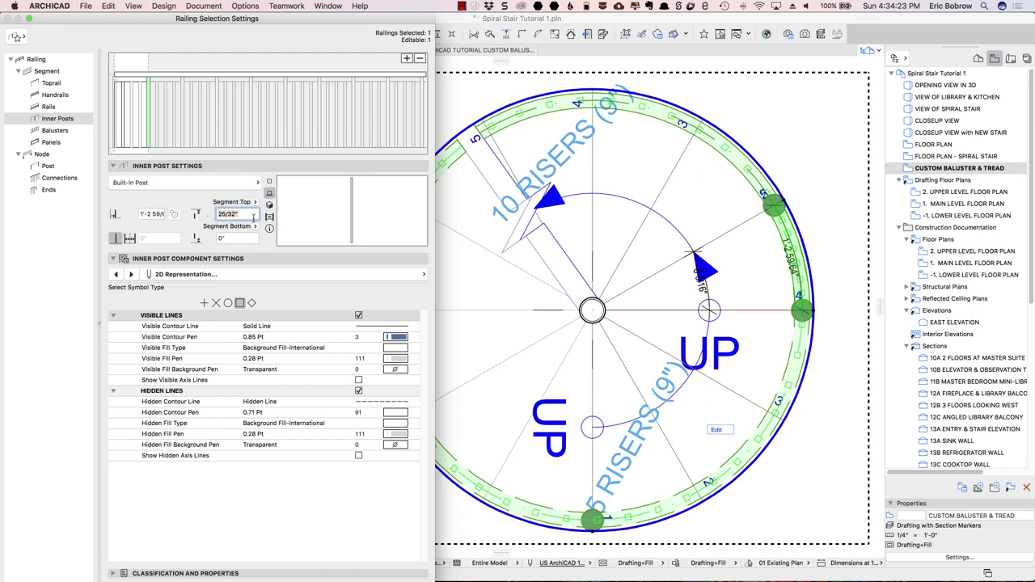
{"action": "type", "text": "2"}
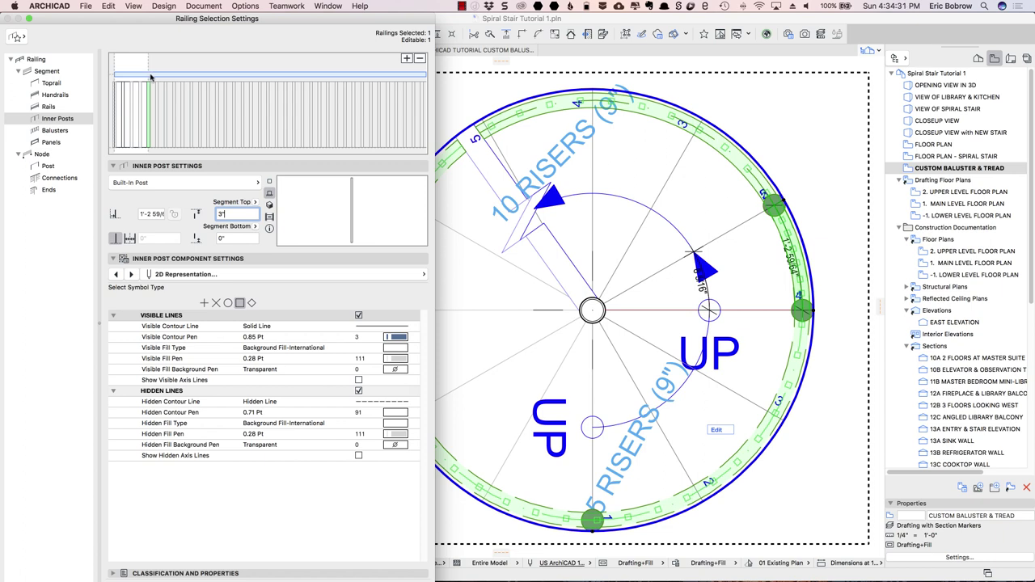
{"action": "type", "text": "\""}
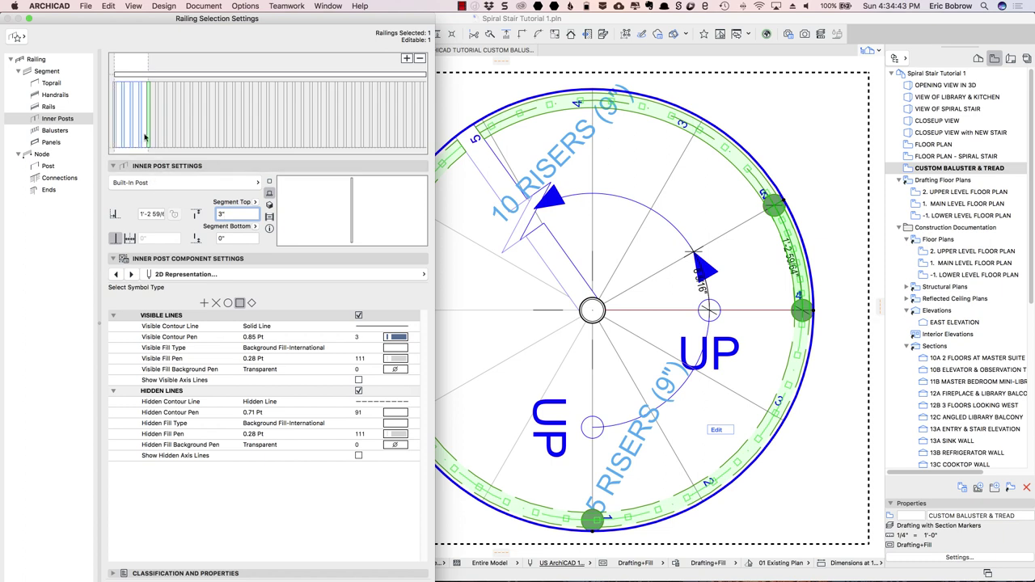
Change the baluster distribution to divide the segment into 3 divisions, and apply the railing settings.
{"action": "left_click", "coordinate": [53, 131]}
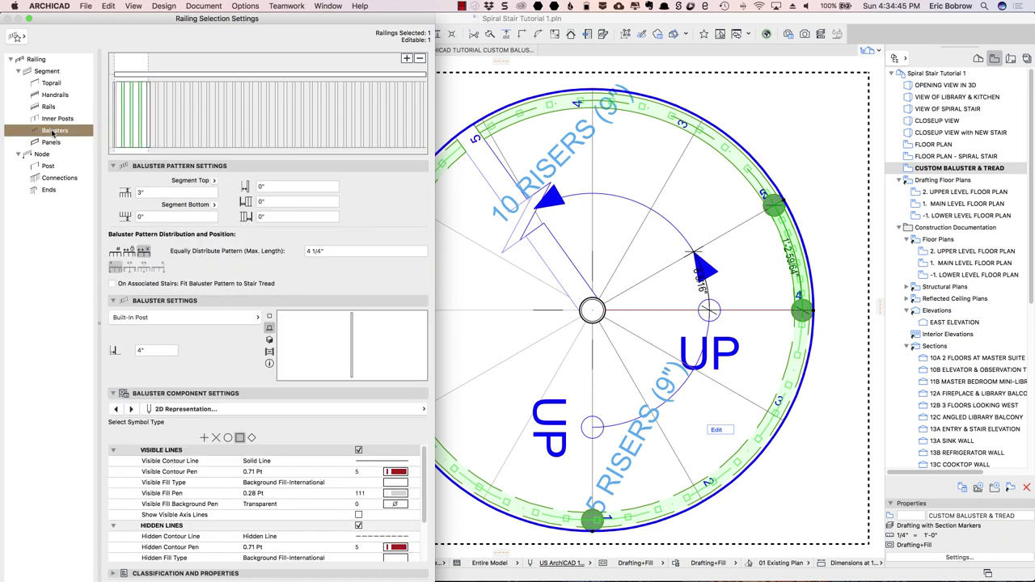
{"action": "left_click", "coordinate": [160, 193]}
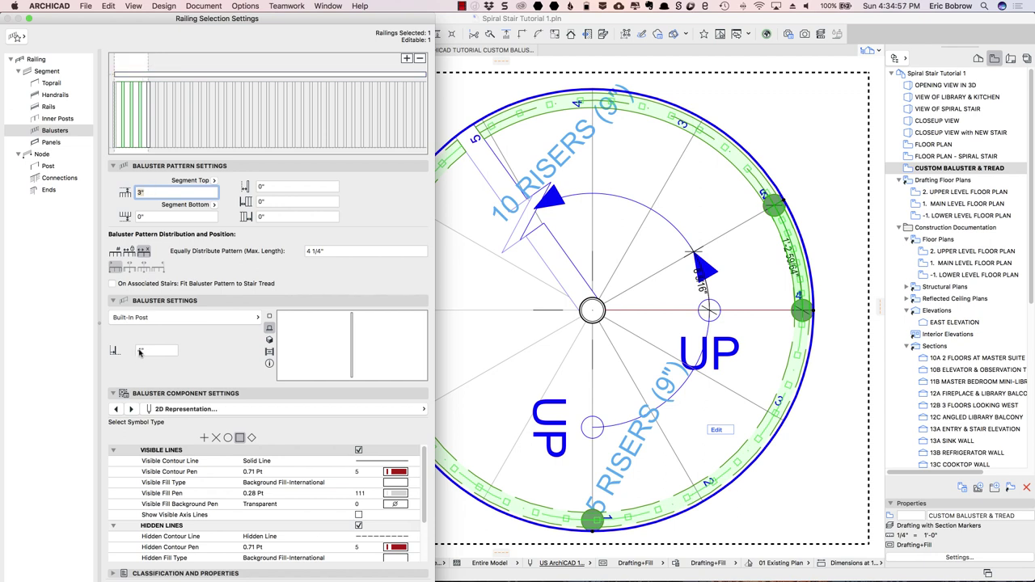
{"action": "left_click", "coordinate": [116, 252]}
{"action": "left_click", "coordinate": [298, 251]}
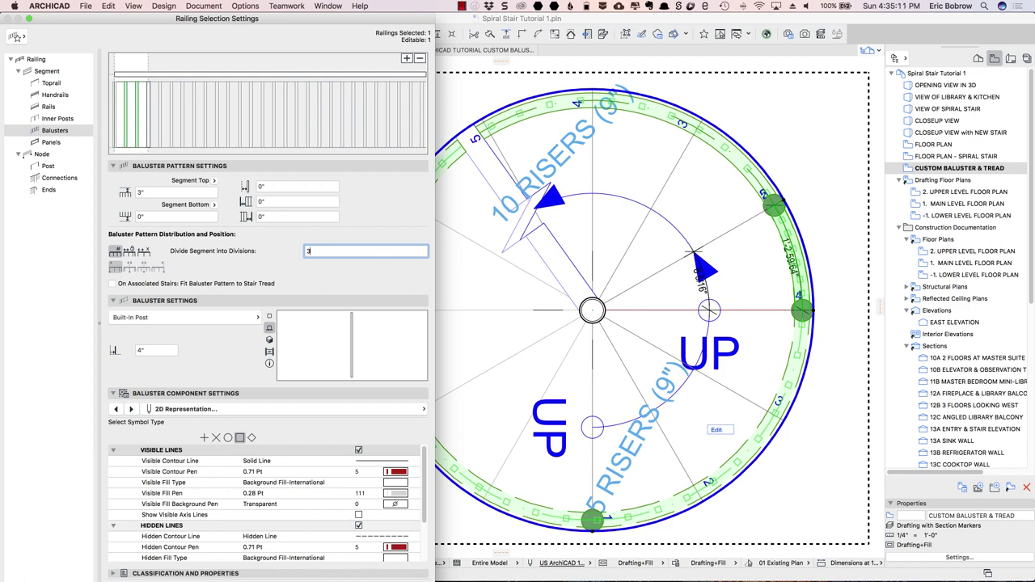
{"action": "key", "text": "Return"}
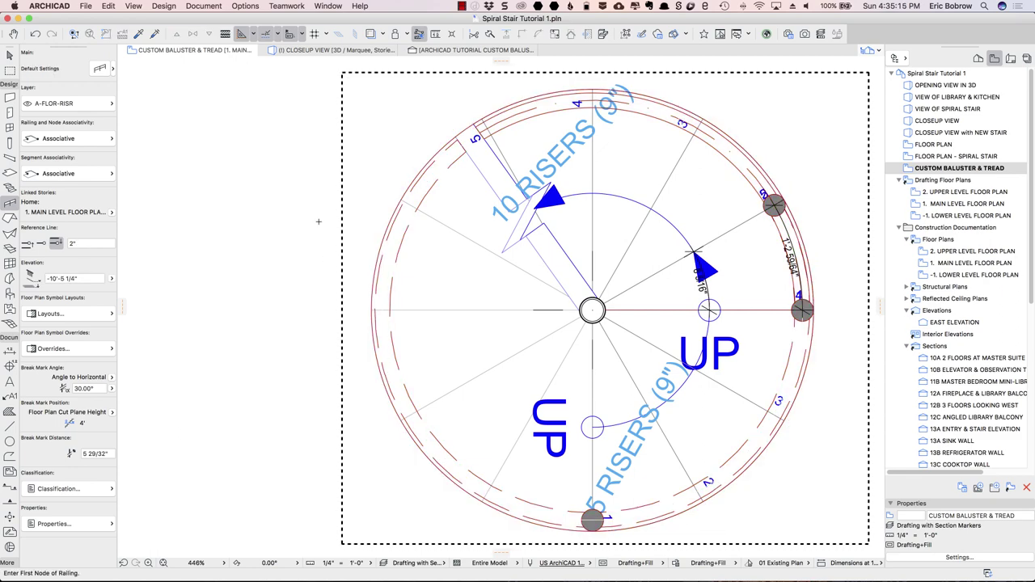
In the 3D view, give the outer railing's segment pattern a fixed length that starts with the pattern, and apply it.
{"action": "key", "text": "Escape"}
{"action": "key", "text": "F3"}
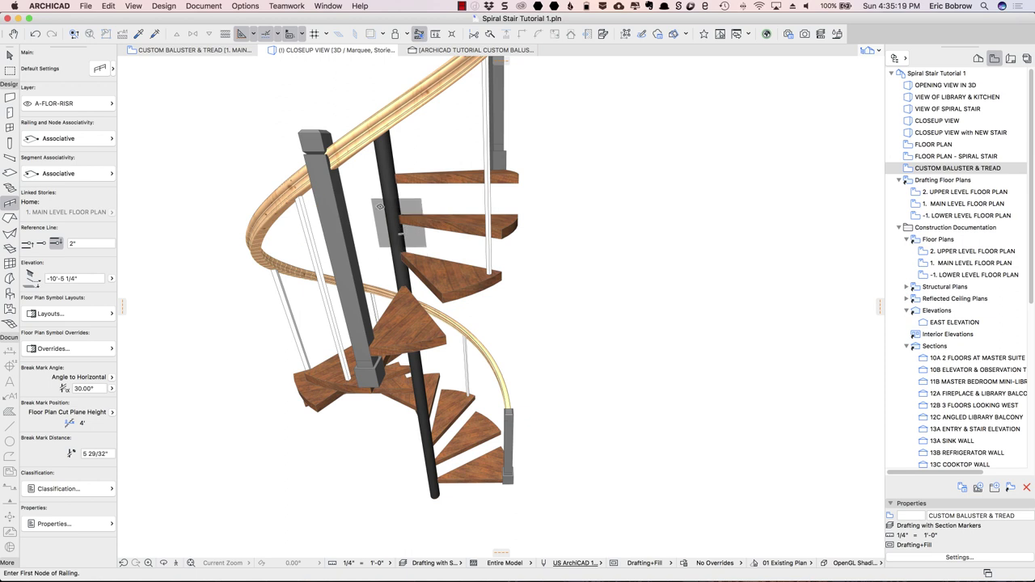
{"action": "left_click", "coordinate": [364, 143]}
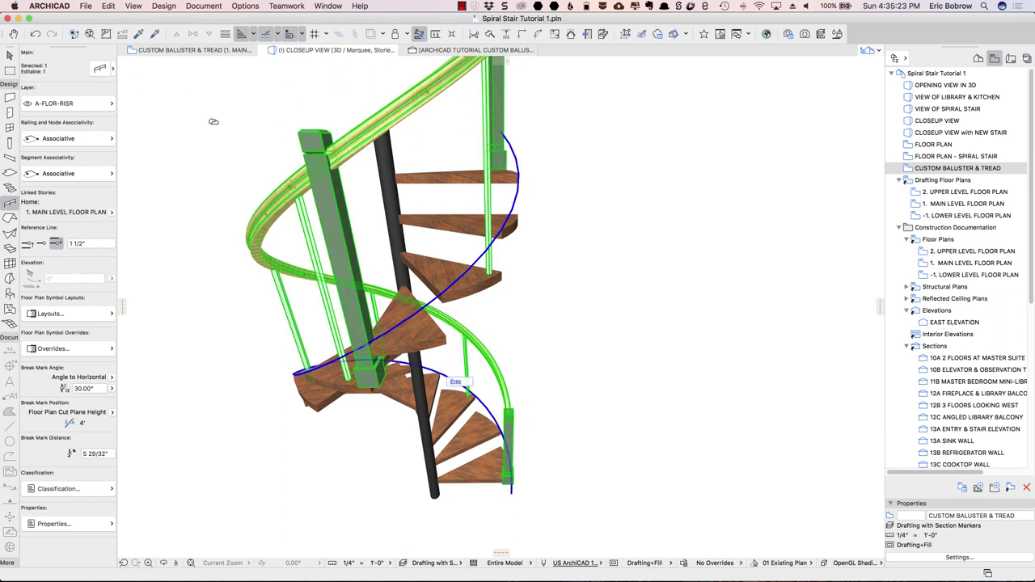
{"action": "left_click", "coordinate": [101, 70]}
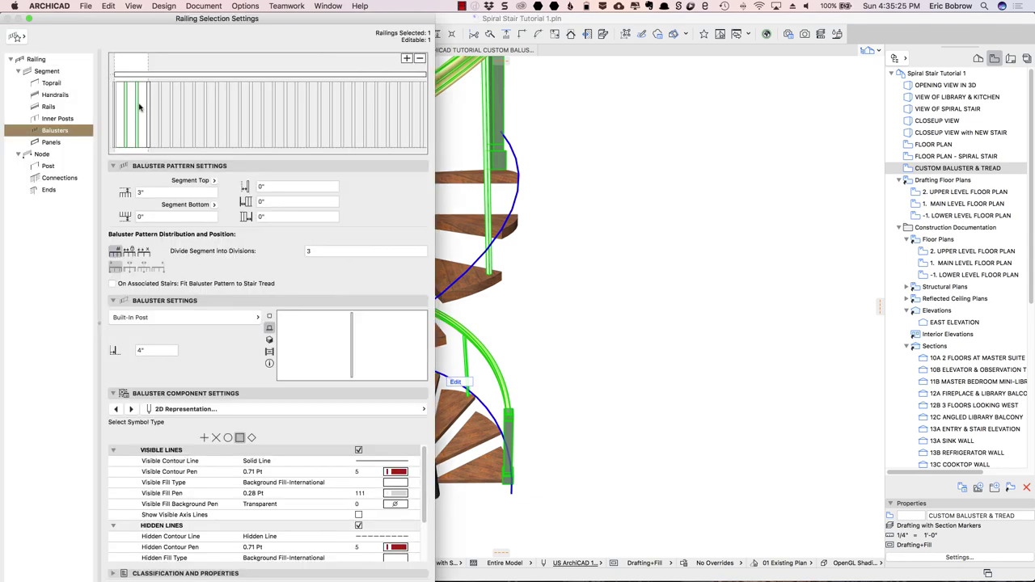
{"action": "left_click", "coordinate": [49, 72]}
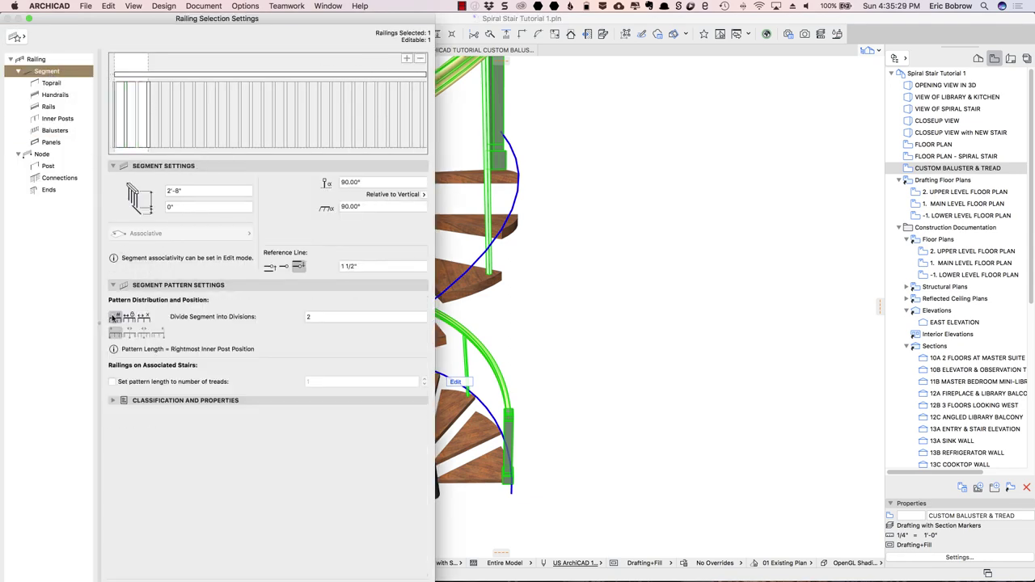
{"action": "left_click", "coordinate": [132, 317]}
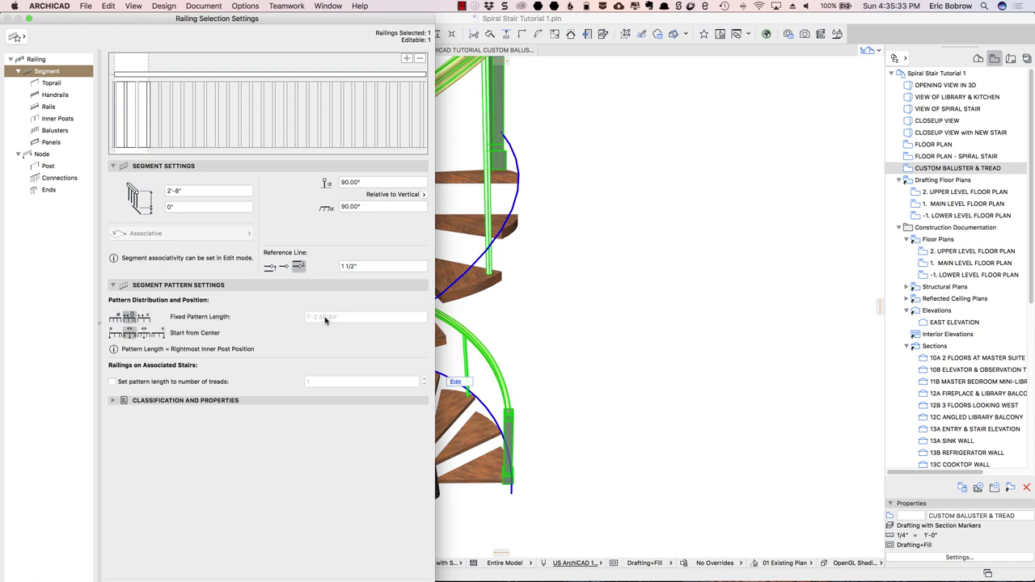
{"action": "left_click", "coordinate": [117, 337]}
{"action": "key", "text": "Return"}
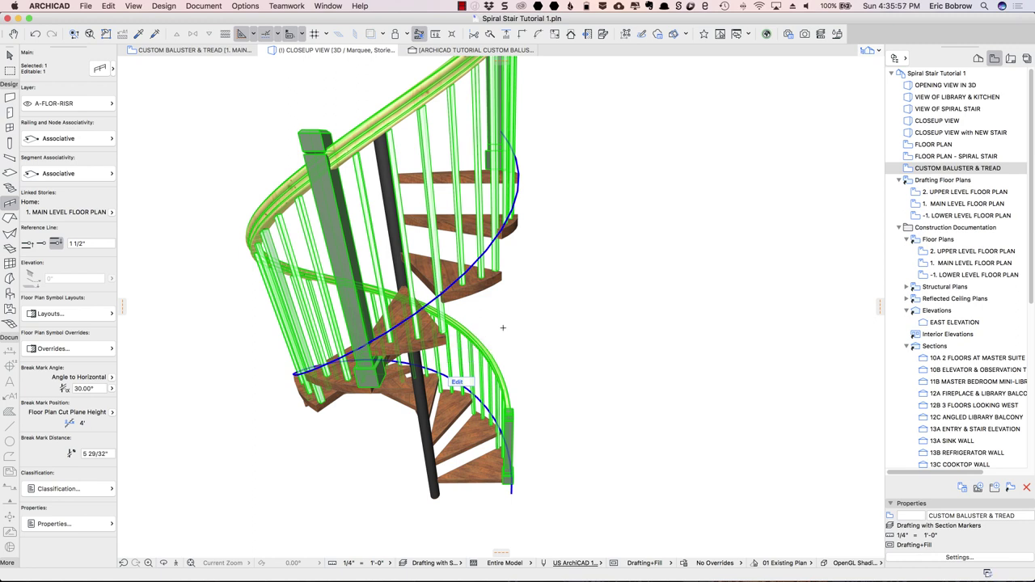
{"action": "key", "text": "Escape"}
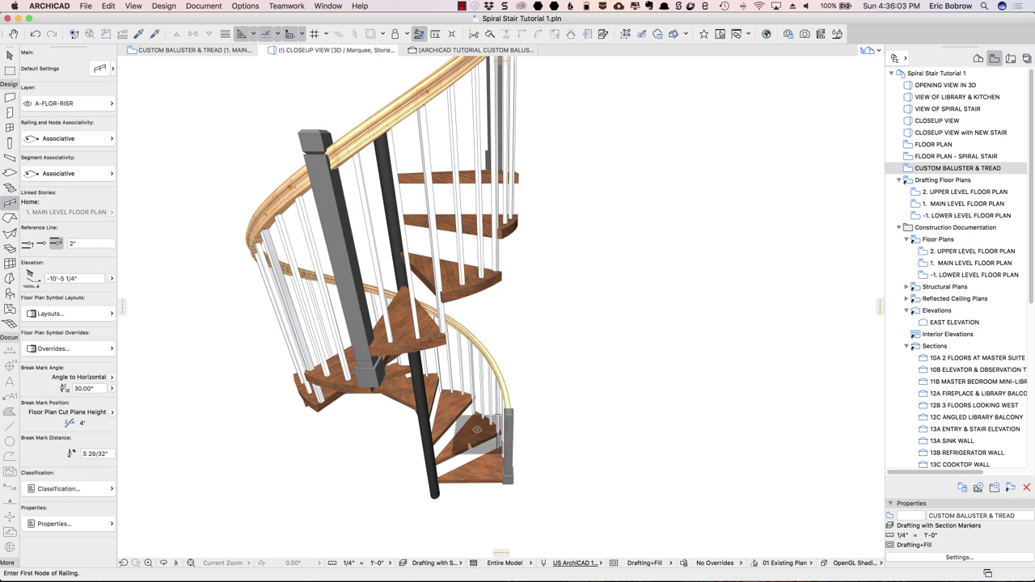
Select the outer railing in the closeup 3D view, set its inner post distance to 1'-3", and apply the change.
{"action": "scroll", "coordinate": [477, 429], "scroll_direction": "up", "scroll_amount": 5}
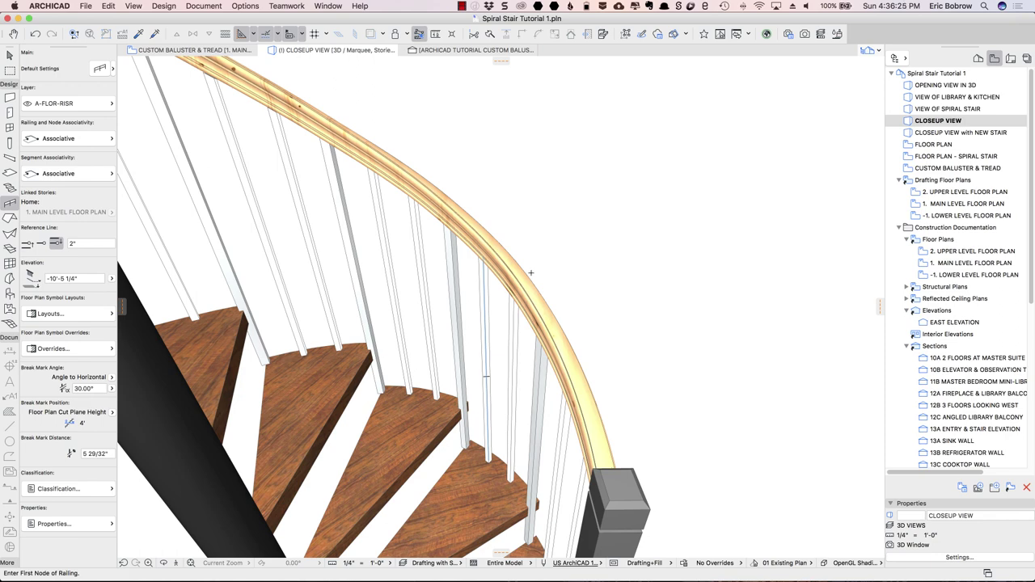
{"action": "key", "text": "space"}
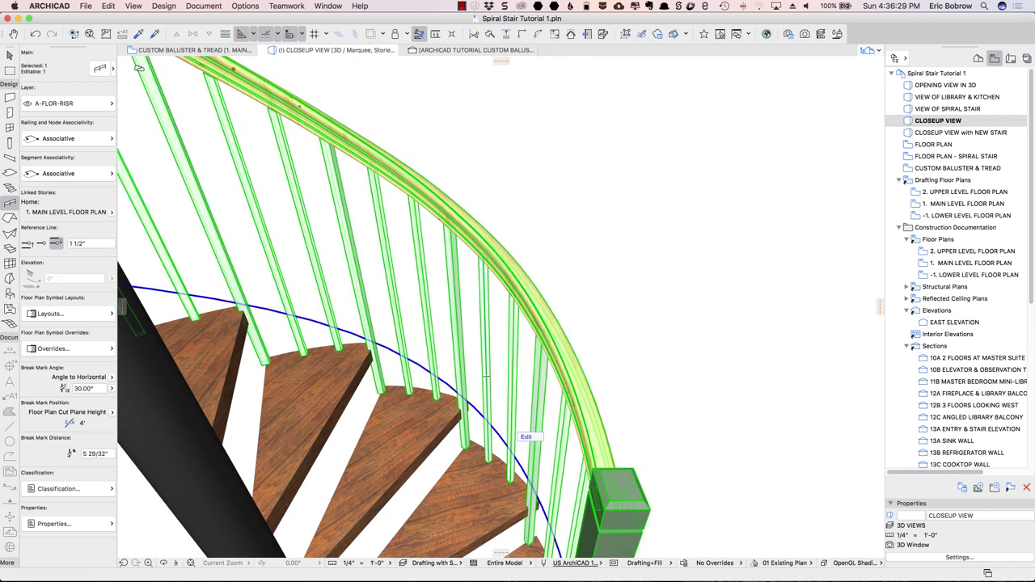
{"action": "left_click", "coordinate": [98, 70]}
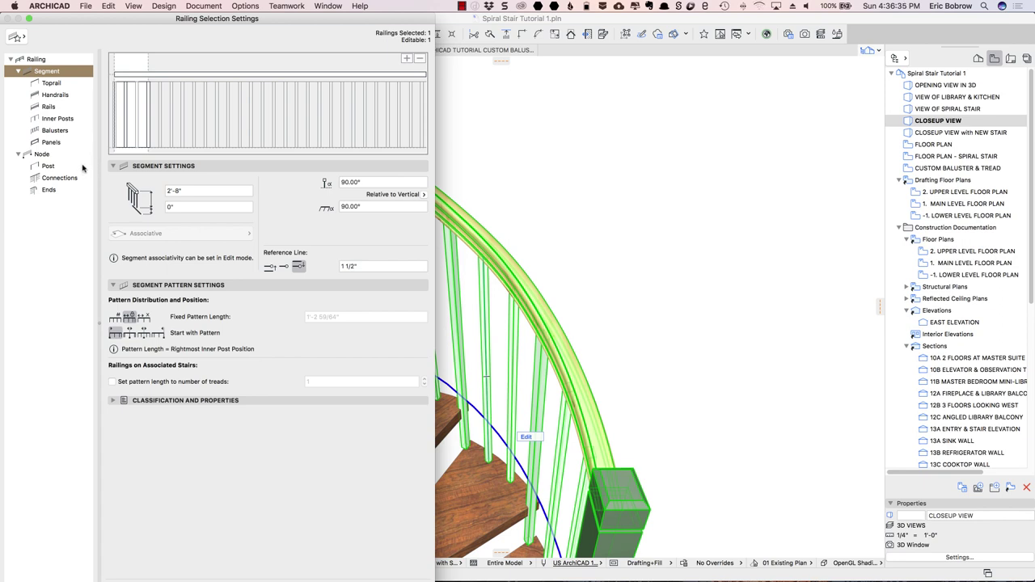
{"action": "left_click", "coordinate": [60, 119]}
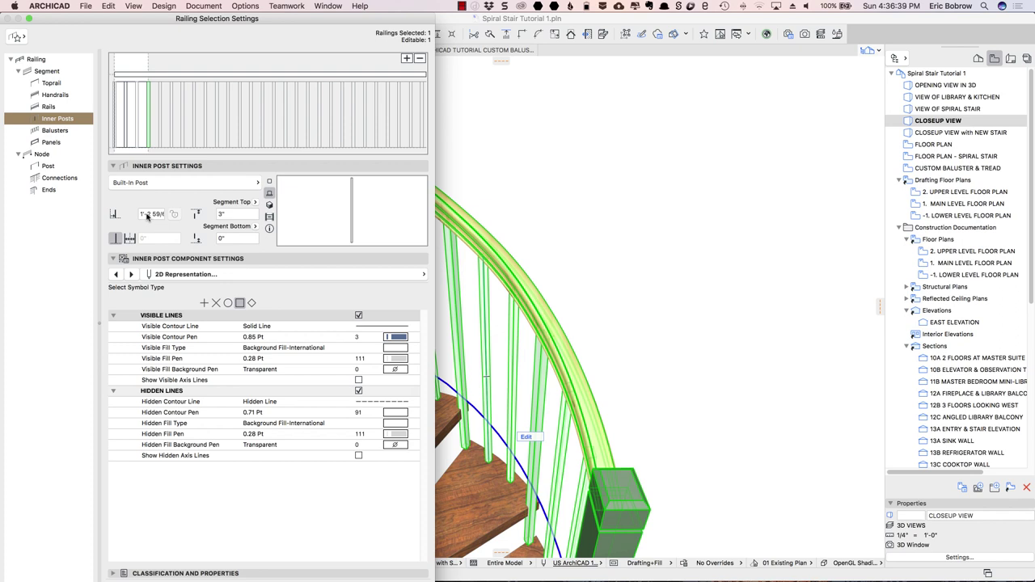
{"action": "left_click", "coordinate": [146, 216]}
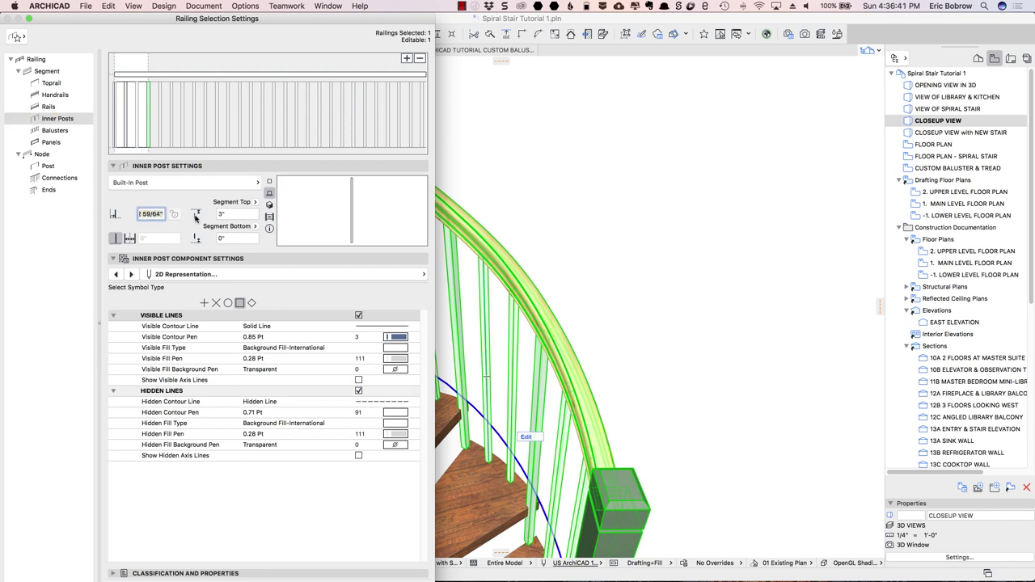
{"action": "type", "text": "1'-3"}
{"action": "key", "text": "Return"}
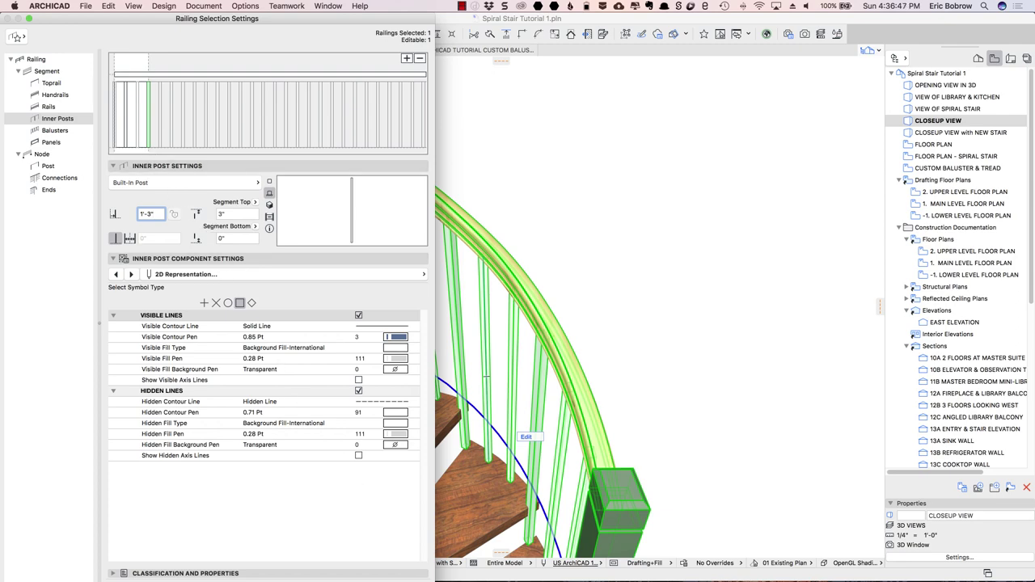
{"action": "key", "text": "Return"}
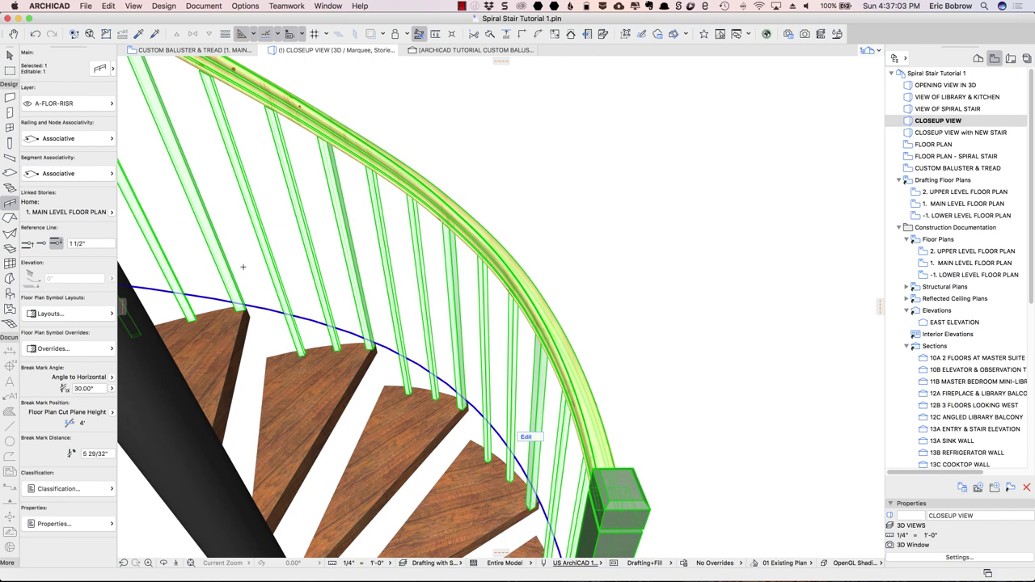
Edit the railing in 3D and stretch the inner posts' bottom ends down to the tread below.
{"action": "left_click", "coordinate": [525, 438]}
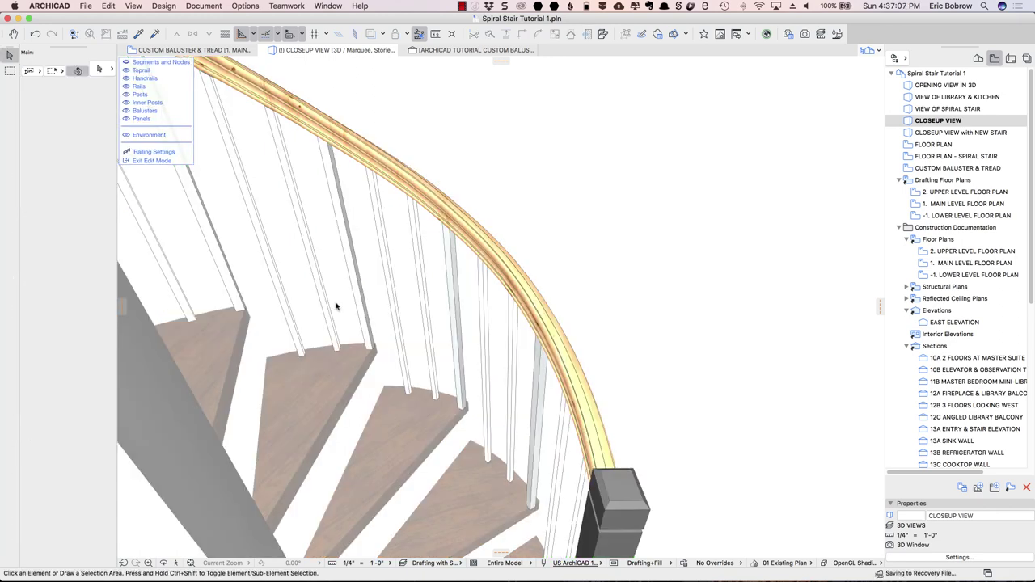
{"action": "left_click", "coordinate": [236, 293]}
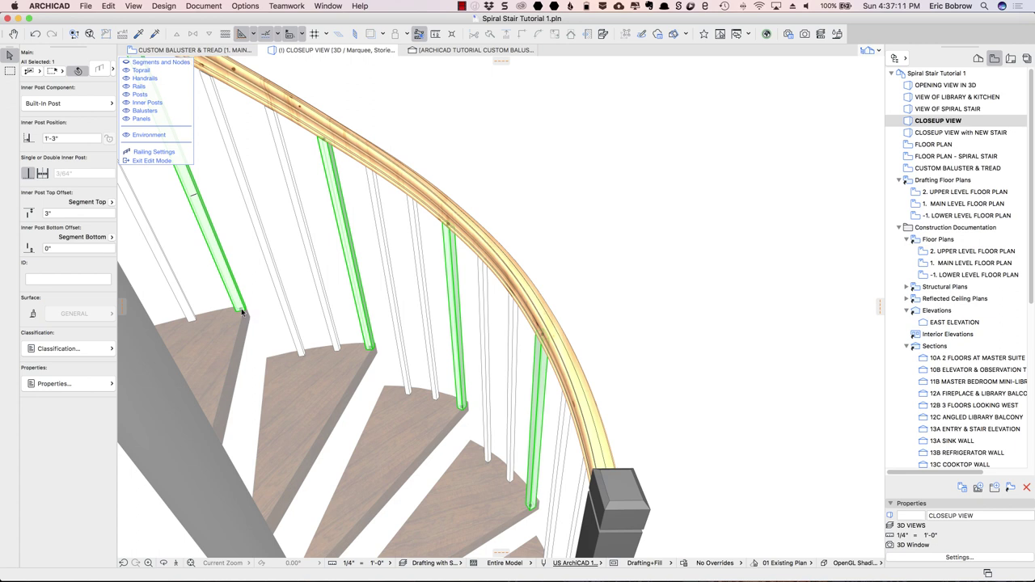
{"action": "left_click", "coordinate": [241, 312]}
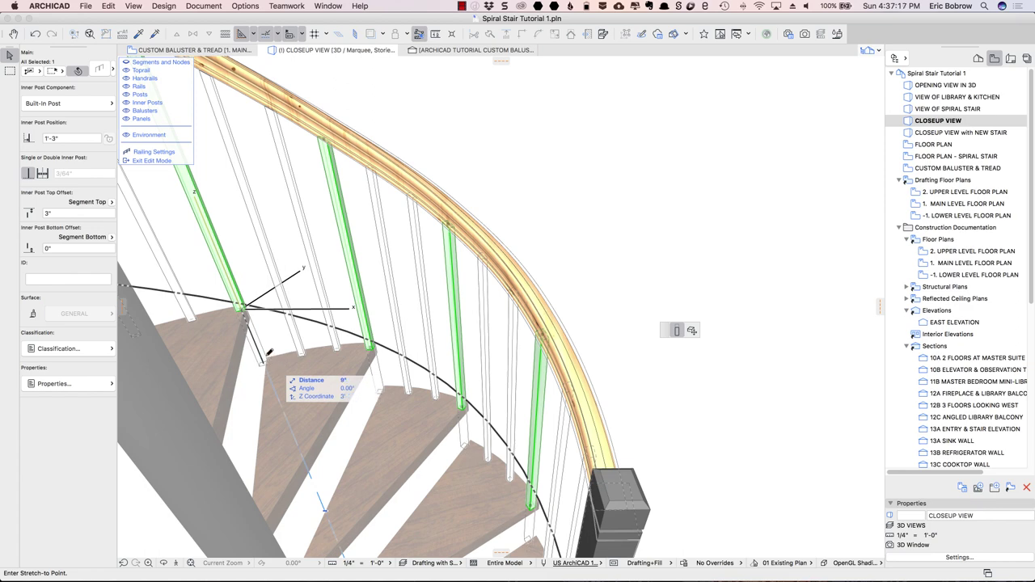
{"action": "key", "text": "Return"}
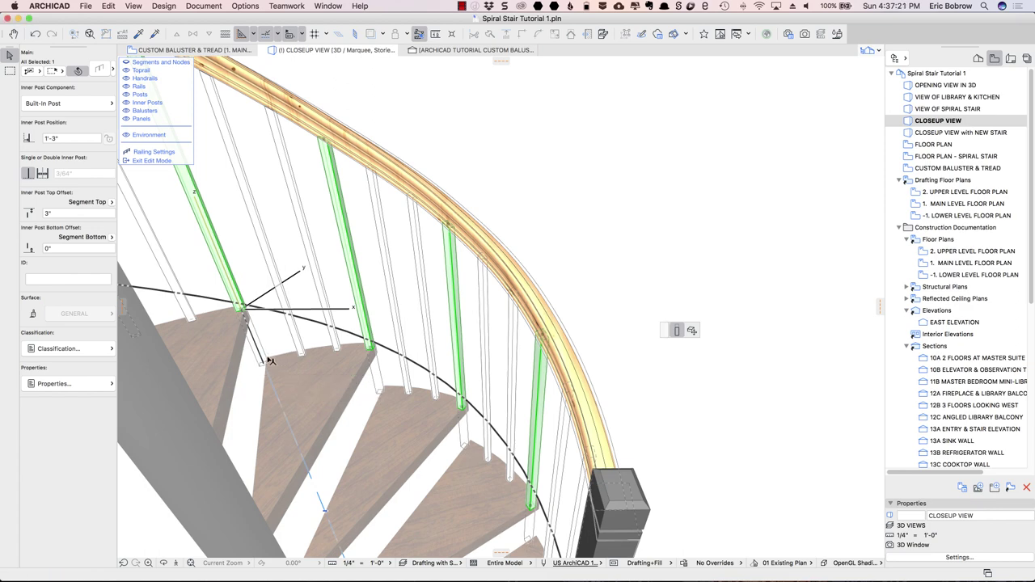
{"action": "left_click", "coordinate": [272, 358]}
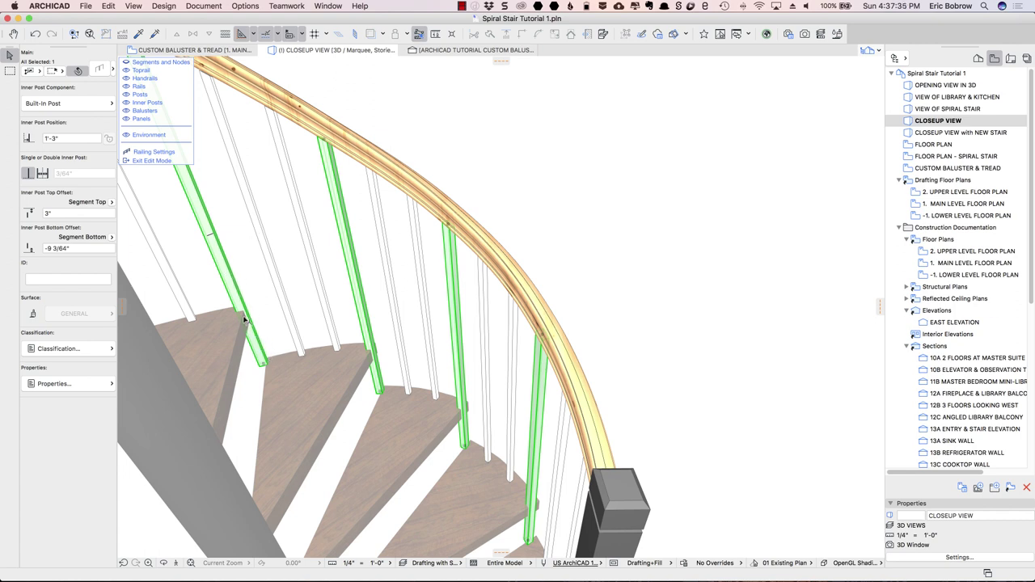
Undo the inner post stretch and the inner post distance change, and deselect the railing.
{"action": "left_click", "coordinate": [35, 35]}
{"action": "left_click", "coordinate": [36, 35]}
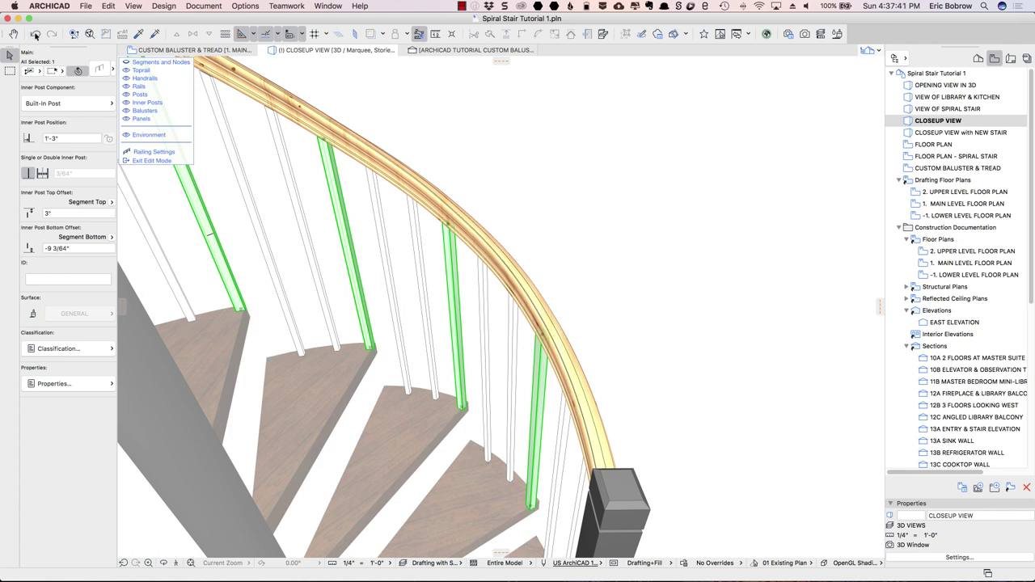
{"action": "left_click", "coordinate": [36, 34]}
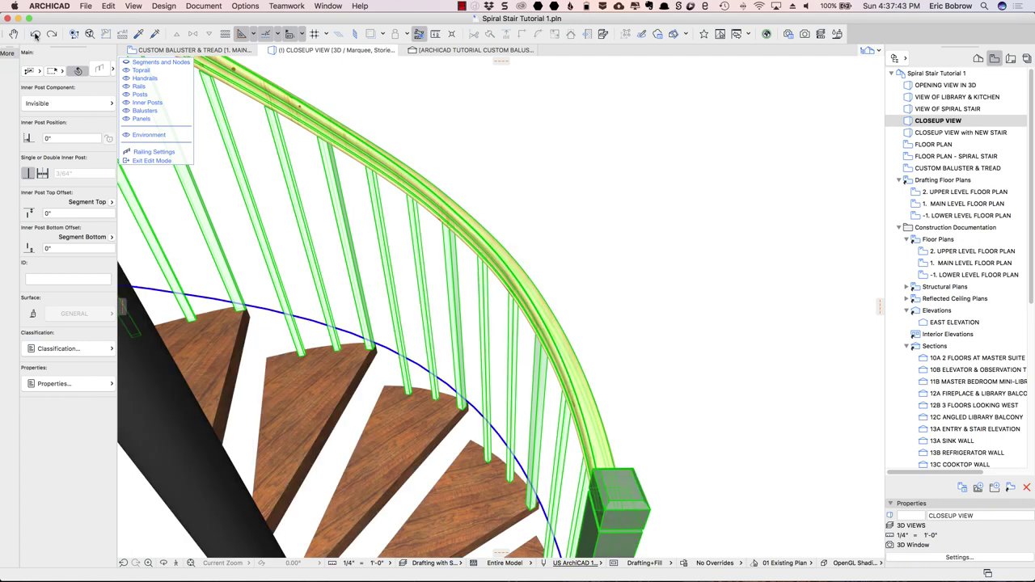
{"action": "left_click", "coordinate": [35, 35]}
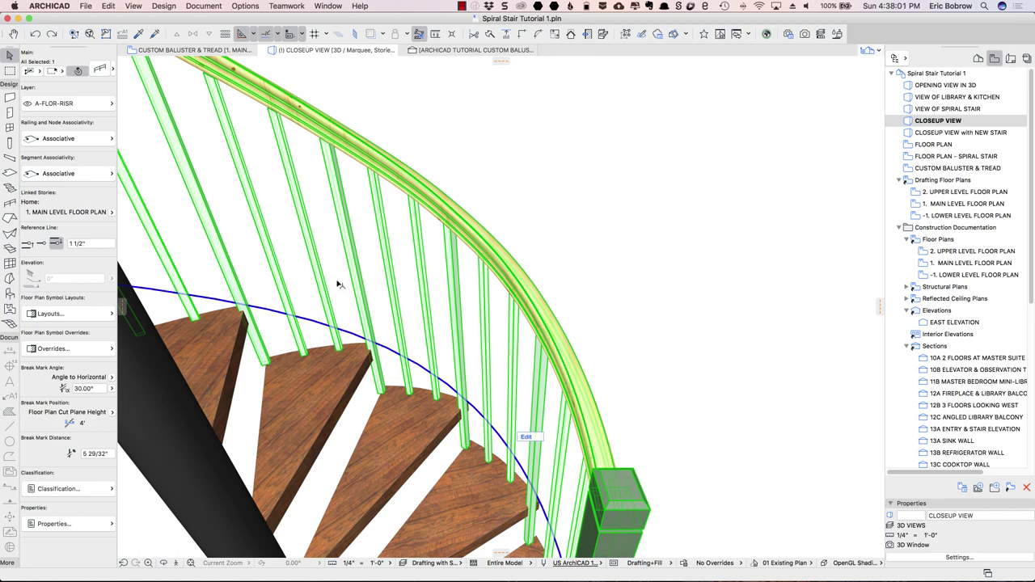
{"action": "left_click", "coordinate": [515, 190]}
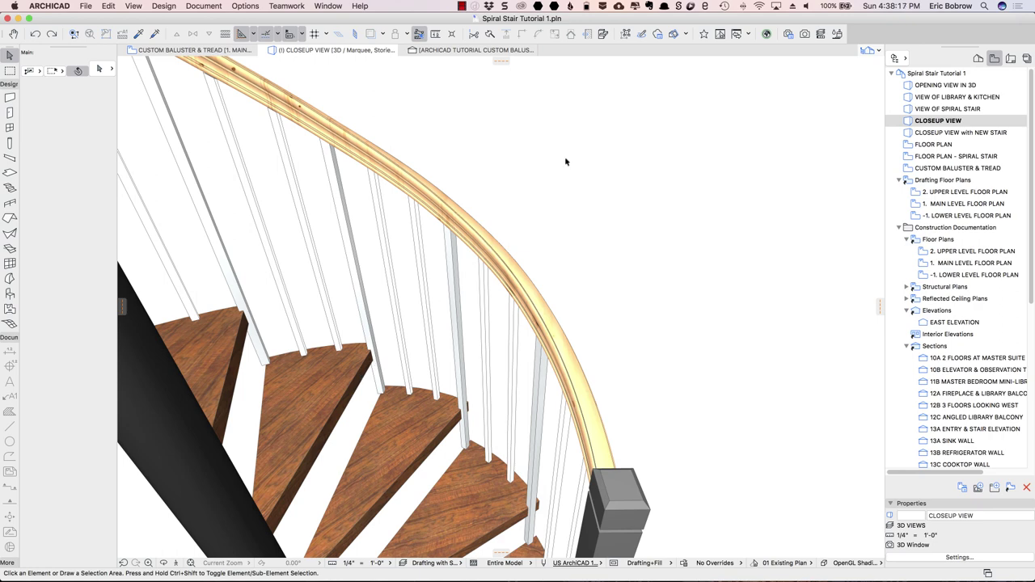
Return to the custom baluster and tread plan, select the five-riser stair, and open its settings.
{"action": "key", "text": "ctrl+shift+Tab"}
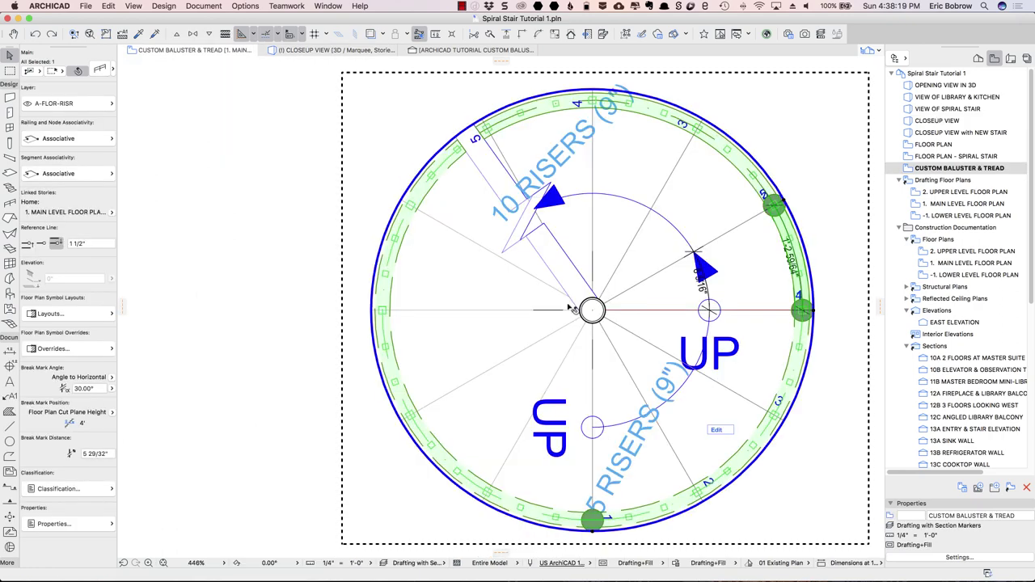
{"action": "key", "text": "Escape"}
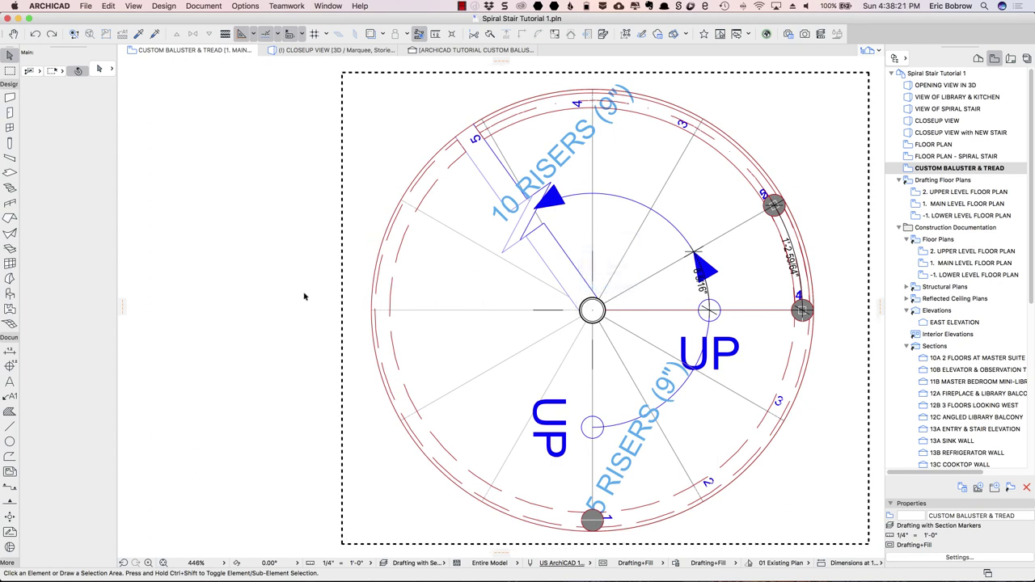
{"action": "mouse_move", "coordinate": [307, 293]}
{"action": "middle_mouse_down"}
{"action": "mouse_move", "coordinate": [182, 253]}
{"action": "mouse_move", "coordinate": [173, 293]}
{"action": "middle_mouse_up"}
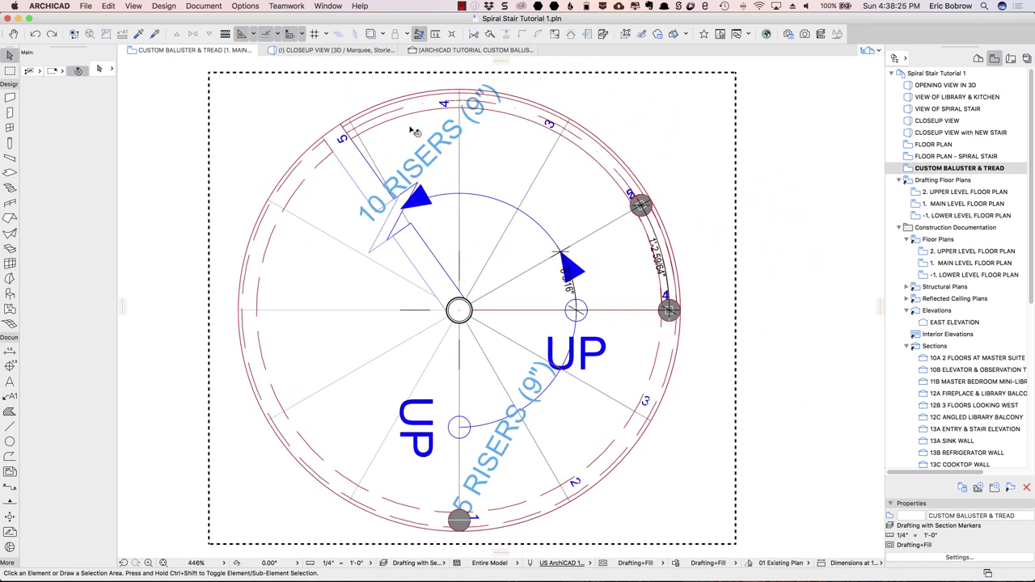
{"action": "scroll", "coordinate": [472, 196], "scroll_direction": "down", "scroll_amount": 5}
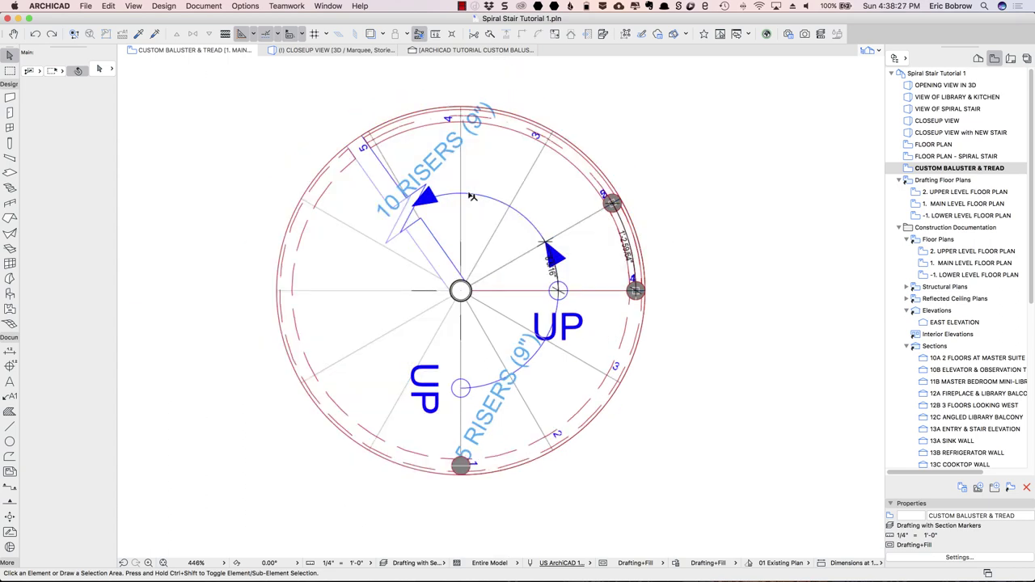
{"action": "scroll", "coordinate": [489, 241], "scroll_direction": "up", "scroll_amount": 6}
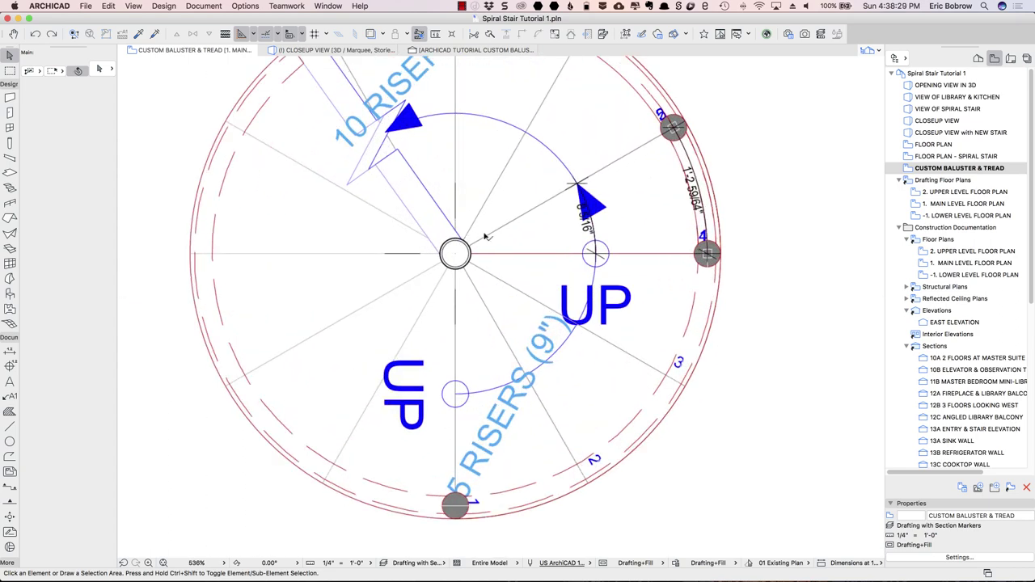
{"action": "middle_click_drag", "start_coordinate": [729, 248], "coordinate": [744, 296]}
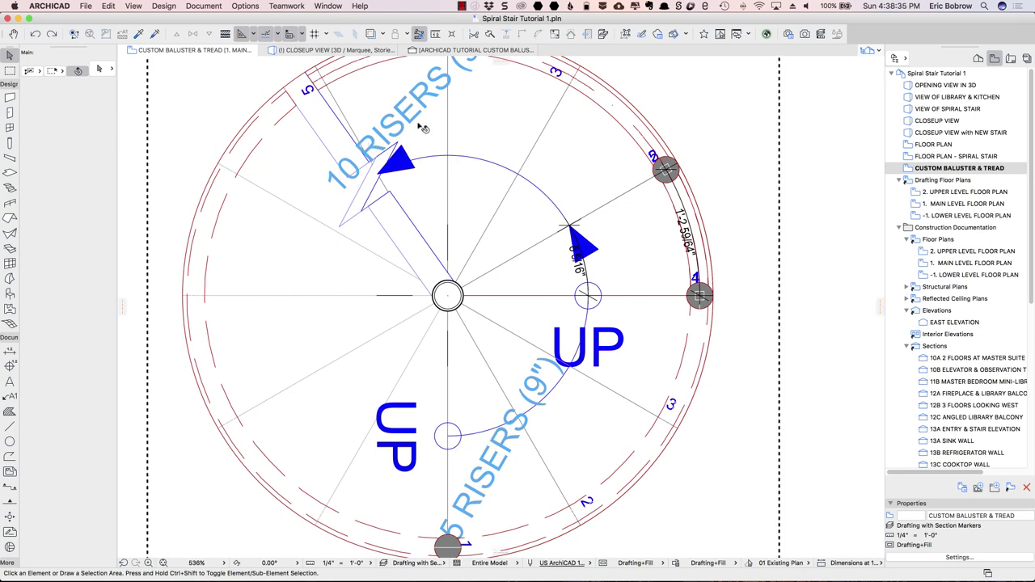
{"action": "left_click", "coordinate": [533, 431]}
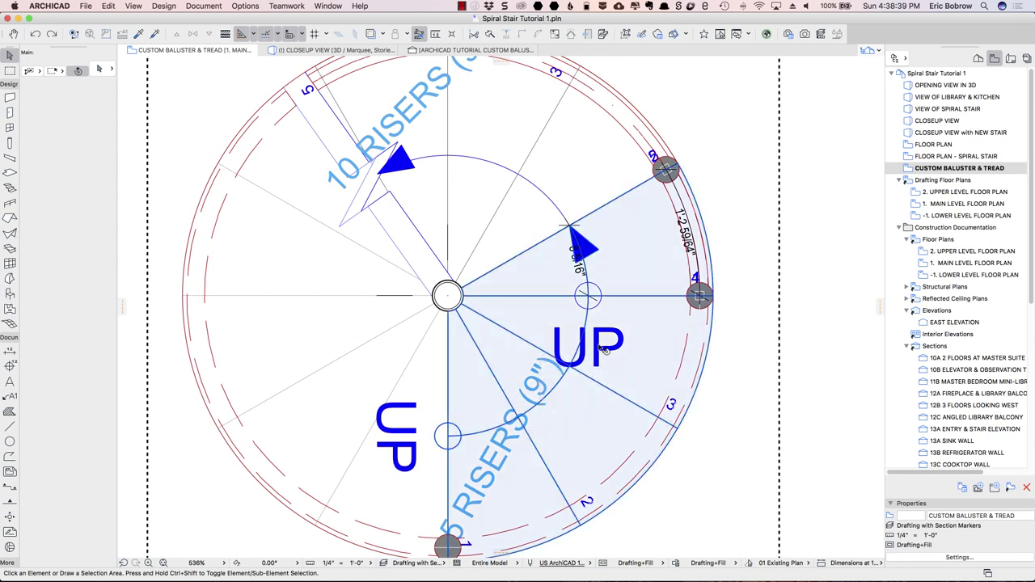
{"action": "left_click", "coordinate": [550, 432]}
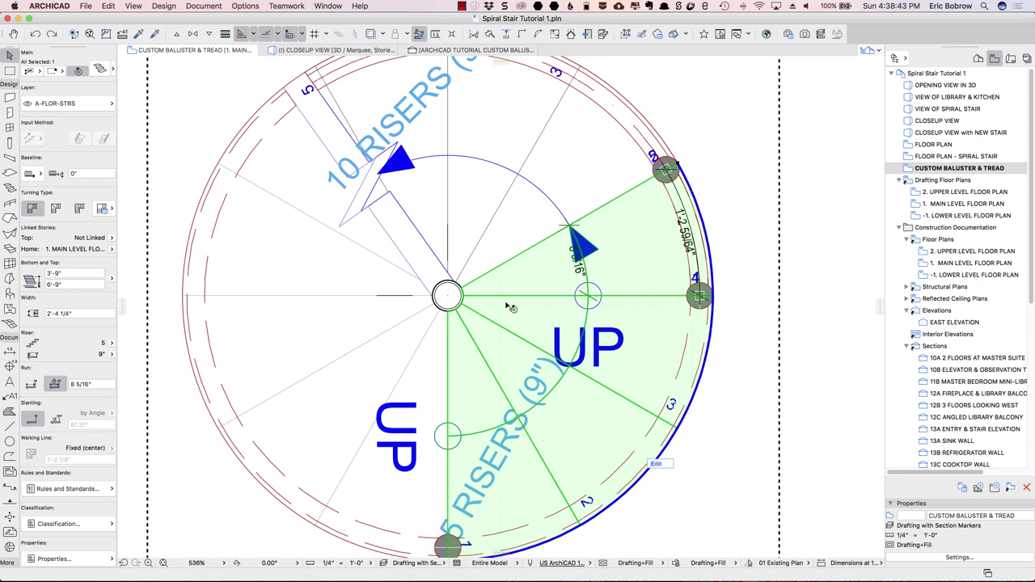
{"action": "left_click", "coordinate": [99, 70]}
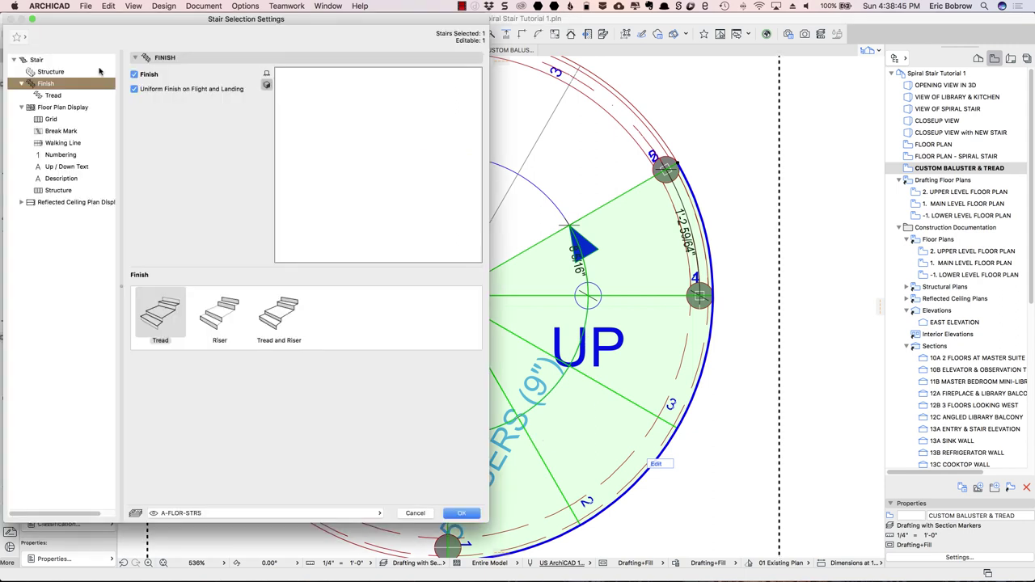
Turn off the up/down text, walking line and description in the five-riser stair's floor plan symbol and apply the settings.
{"action": "left_click", "coordinate": [64, 108]}
{"action": "left_click", "coordinate": [21, 107]}
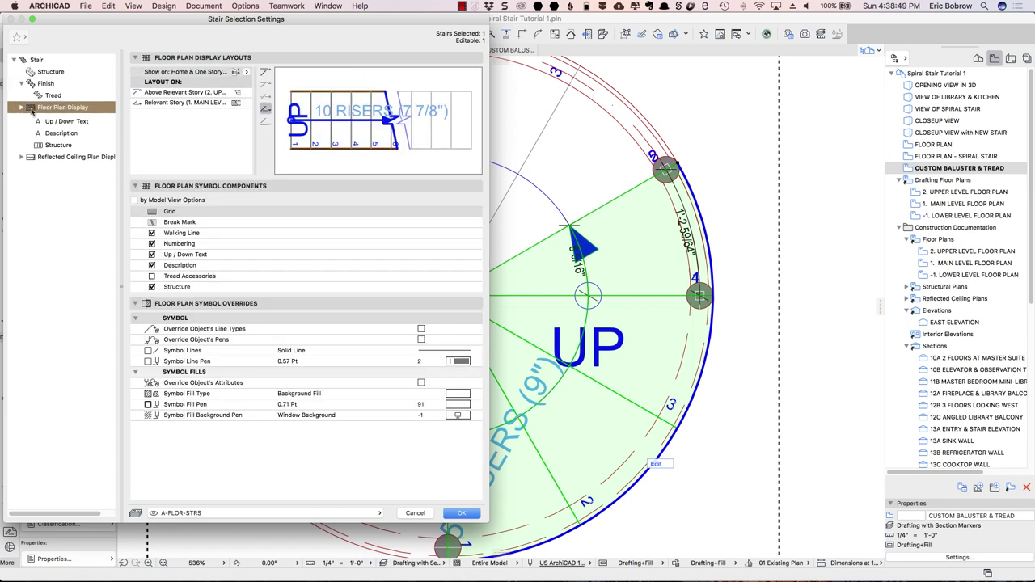
{"action": "left_click", "coordinate": [22, 108]}
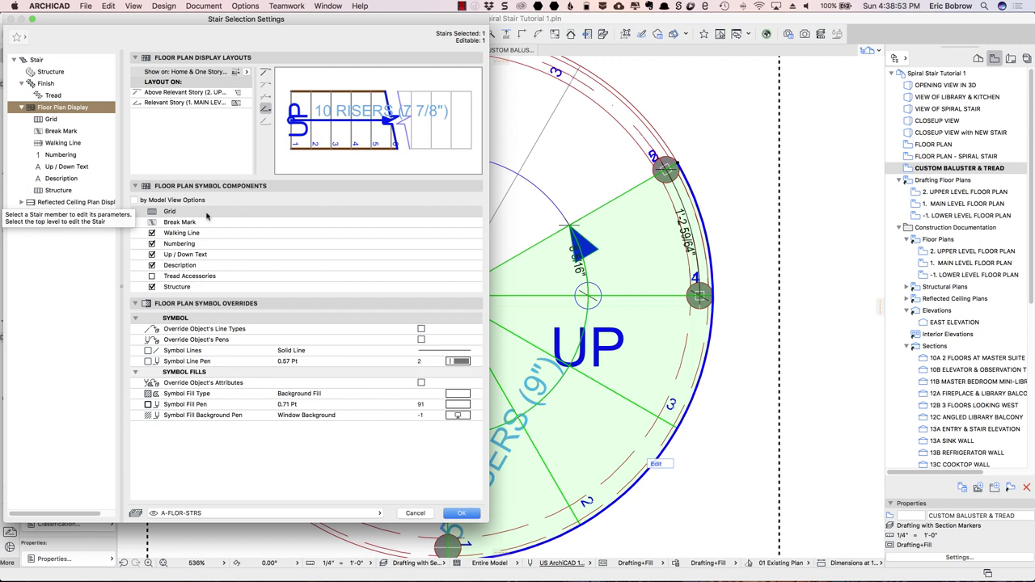
{"action": "left_click", "coordinate": [152, 255]}
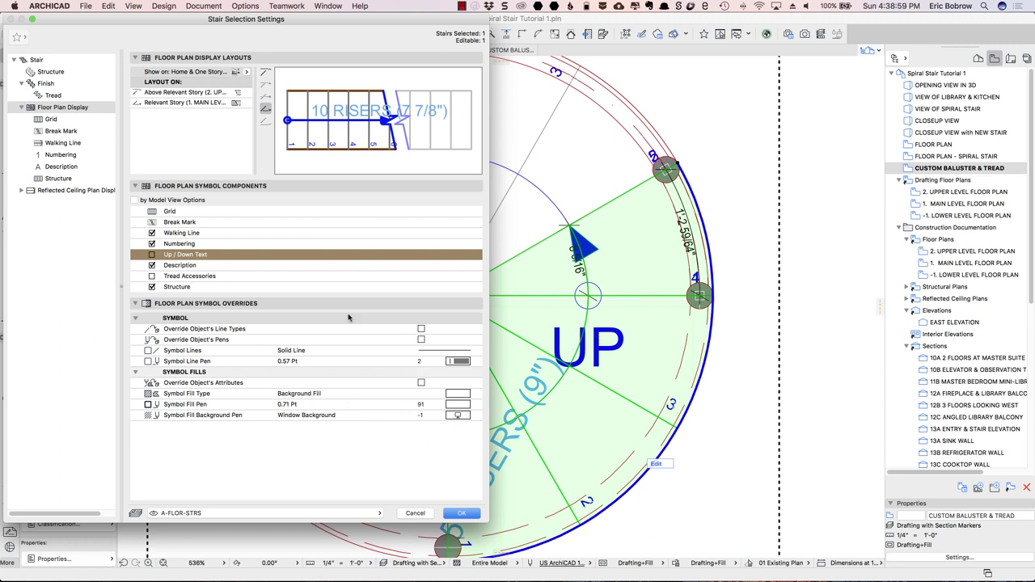
{"action": "left_click", "coordinate": [152, 233]}
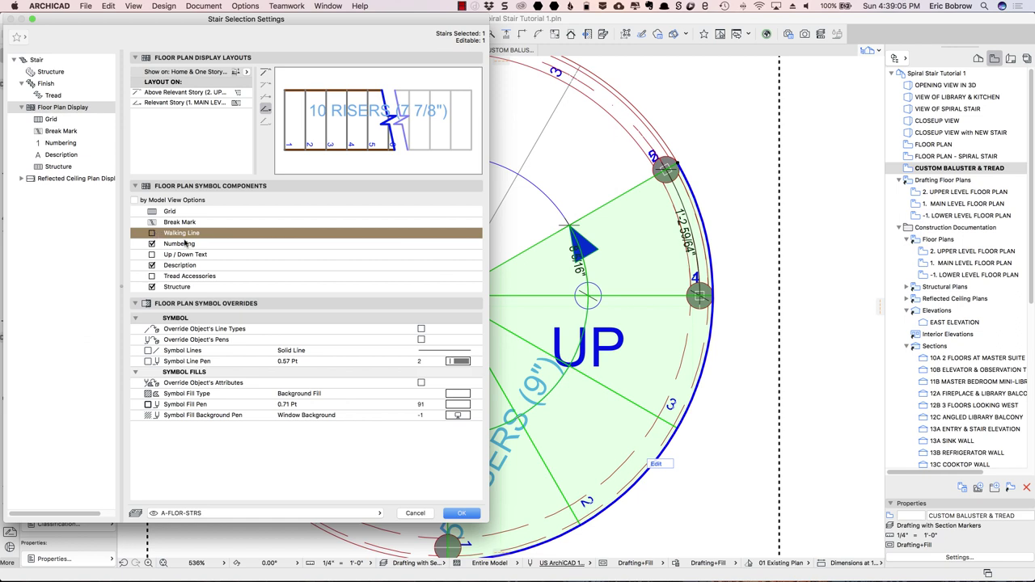
{"action": "left_click", "coordinate": [152, 266]}
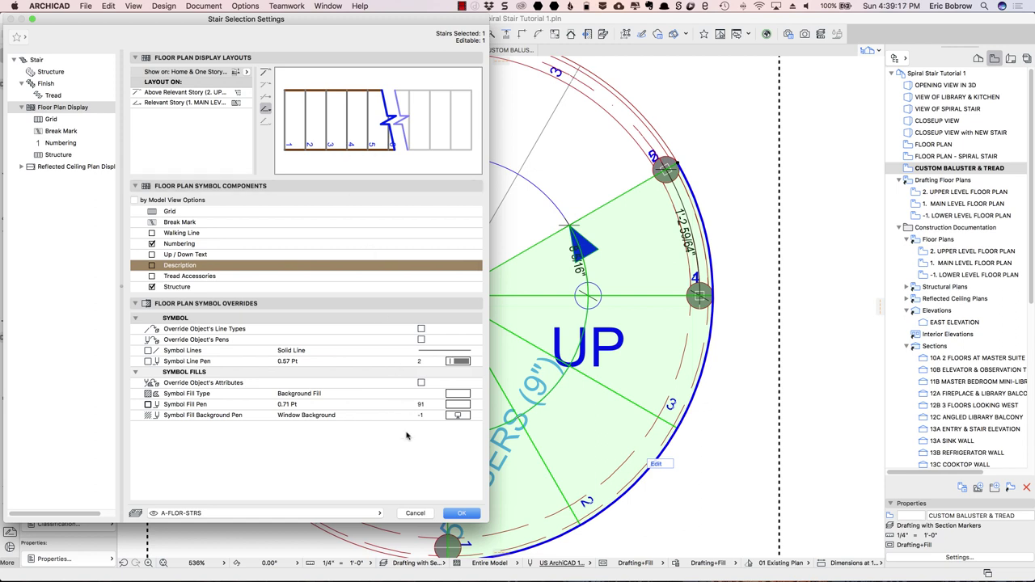
{"action": "left_click", "coordinate": [461, 514]}
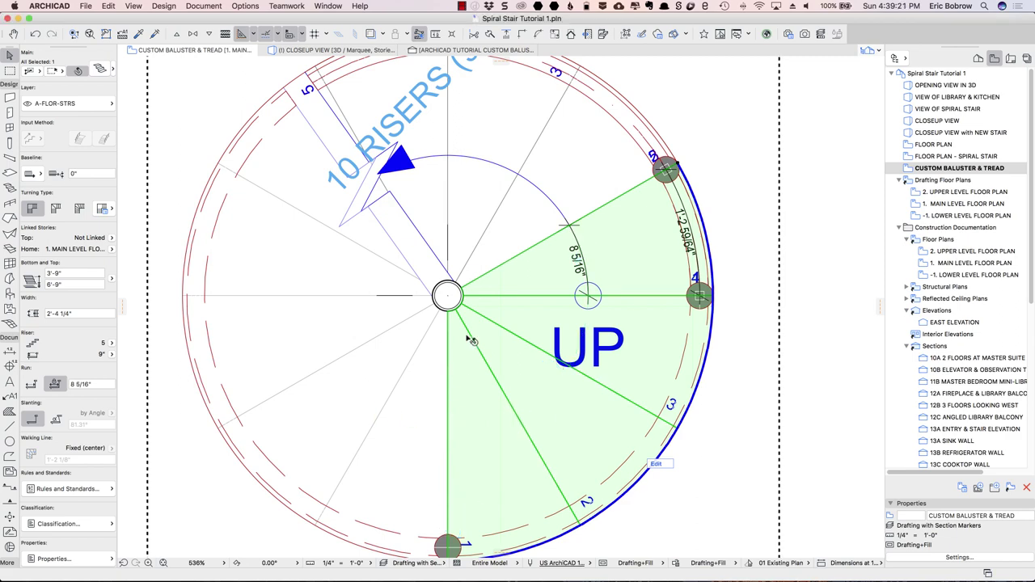
In the ten-riser stair's settings, set the up/down text to font size 2 pt and Horizontal orientation.
{"action": "left_click_drag", "start_coordinate": [536, 188], "coordinate": [346, 165]}
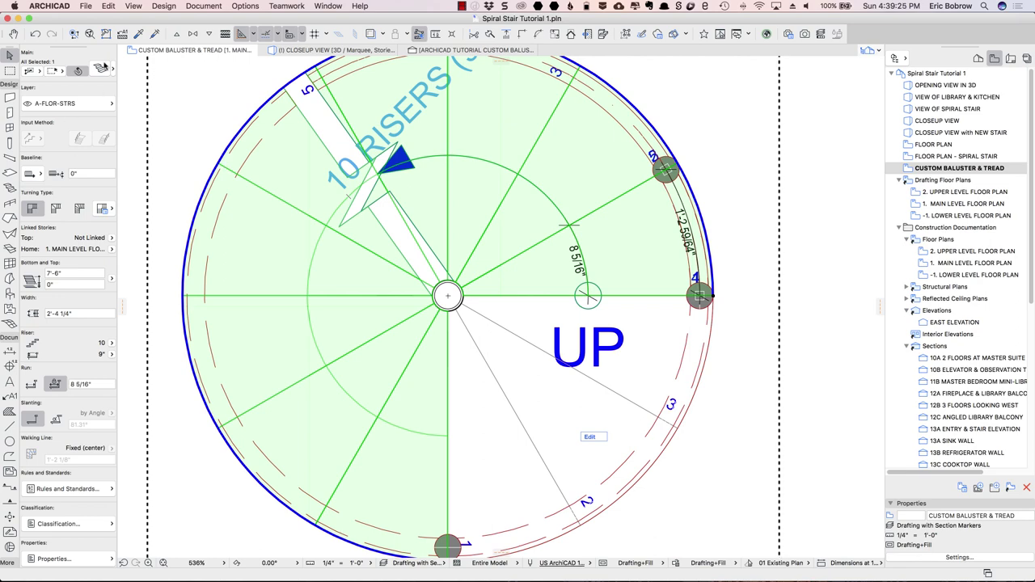
{"action": "left_click", "coordinate": [101, 69]}
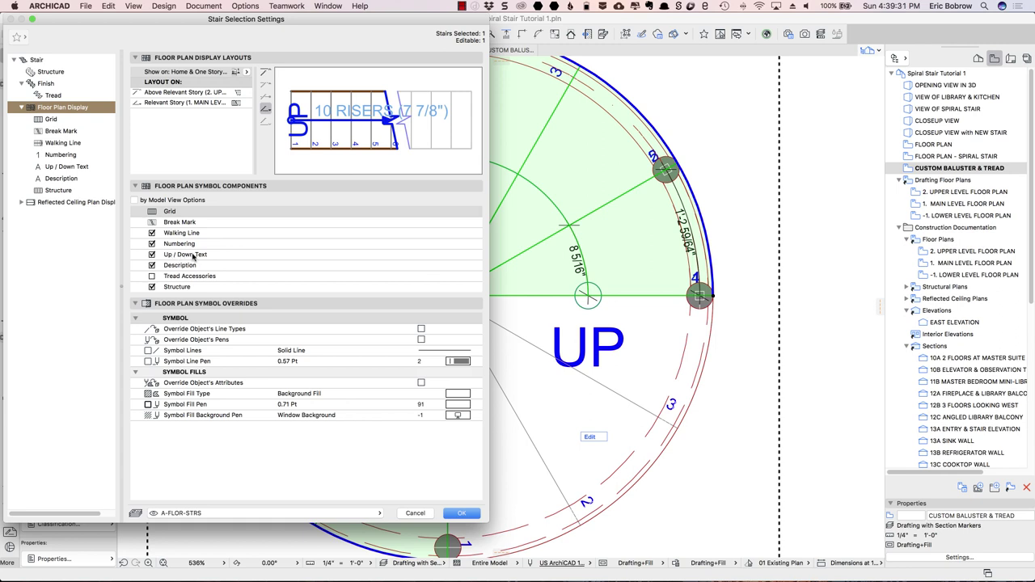
{"action": "left_click", "coordinate": [55, 166]}
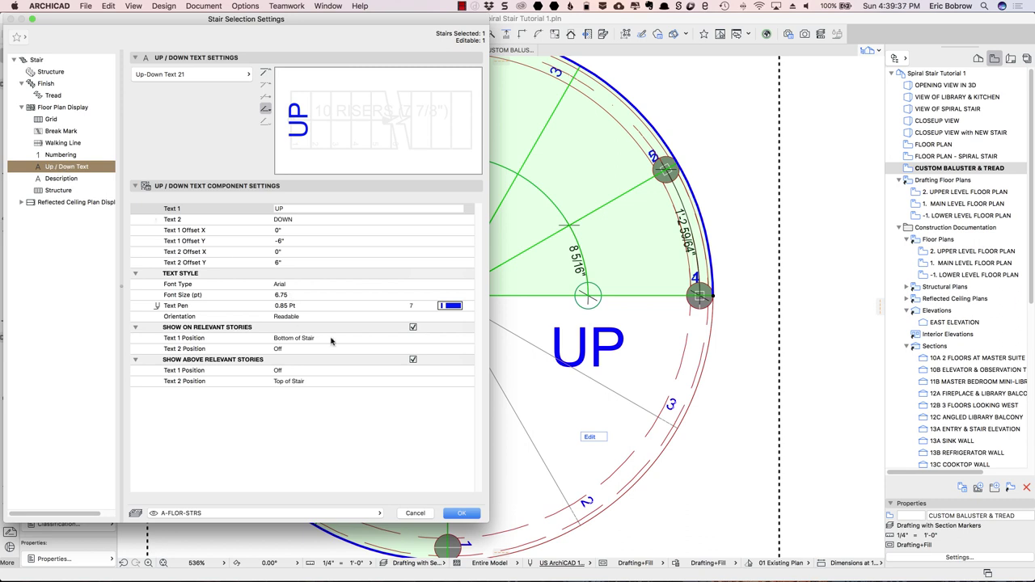
{"action": "left_click", "coordinate": [300, 295]}
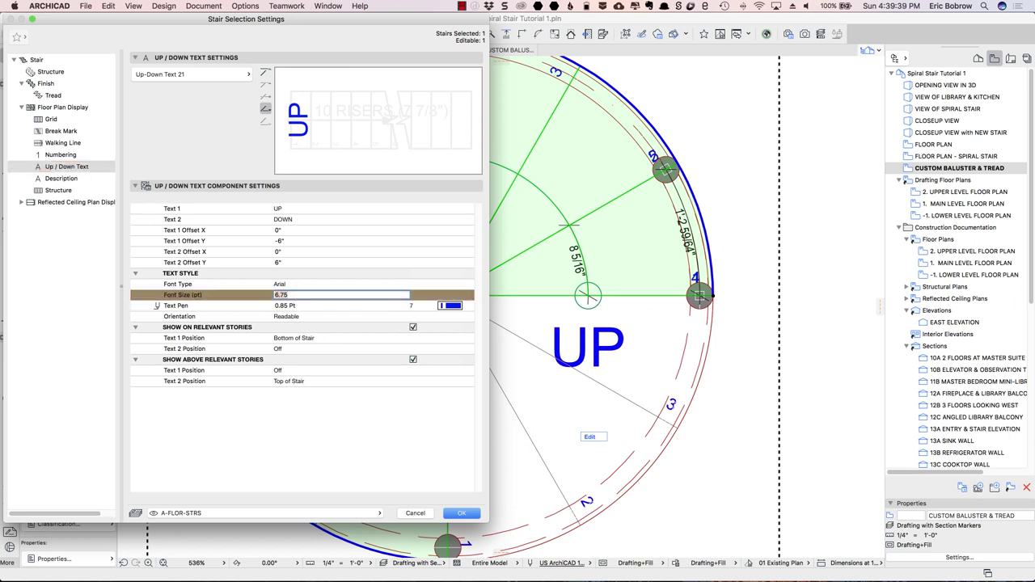
{"action": "type", "text": "2"}
{"action": "key", "text": "Return"}
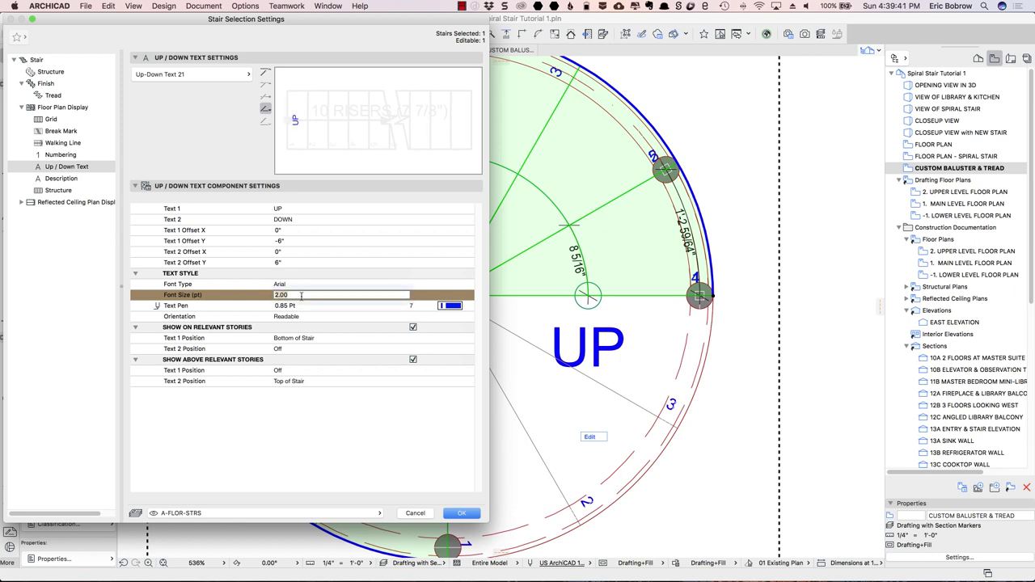
{"action": "left_click", "coordinate": [332, 317]}
{"action": "left_click", "coordinate": [467, 318]}
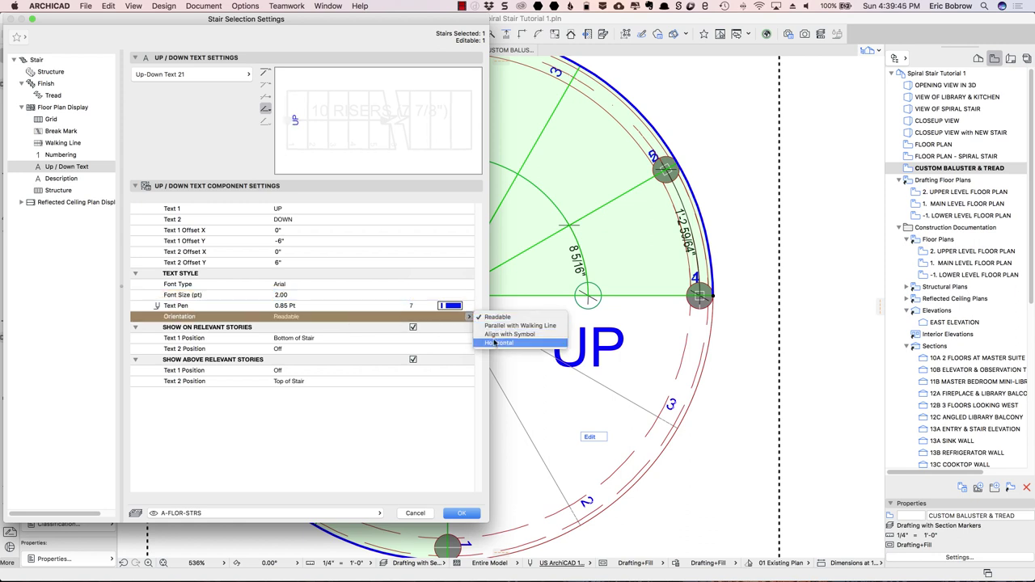
{"action": "left_click", "coordinate": [496, 343]}
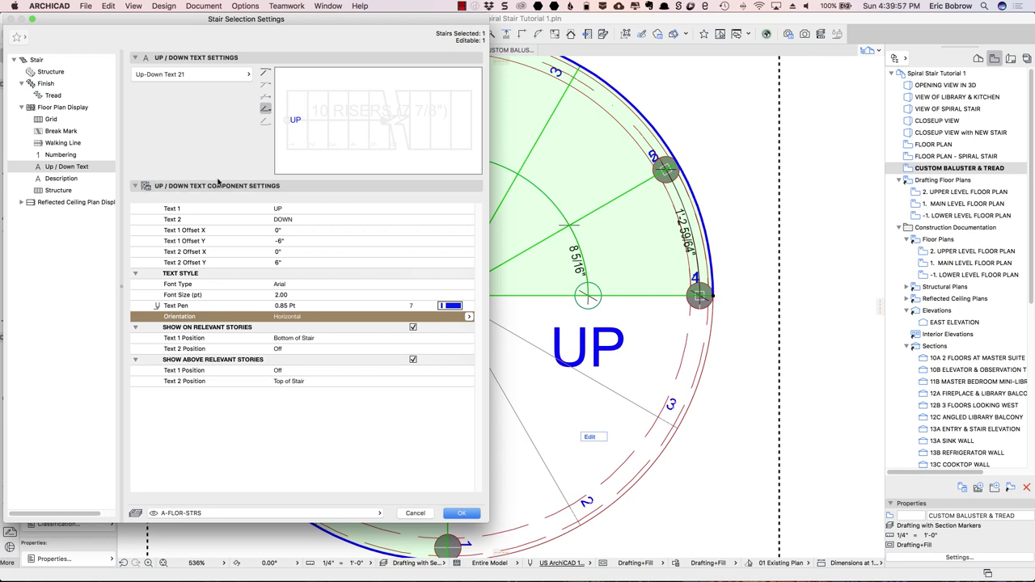
Change the ten-riser stair's first description line to the custom text "14 STEPS (9" RISE)".
{"action": "left_click_drag", "start_coordinate": [273, 22], "coordinate": [313, 21]}
{"action": "left_click", "coordinate": [92, 73]}
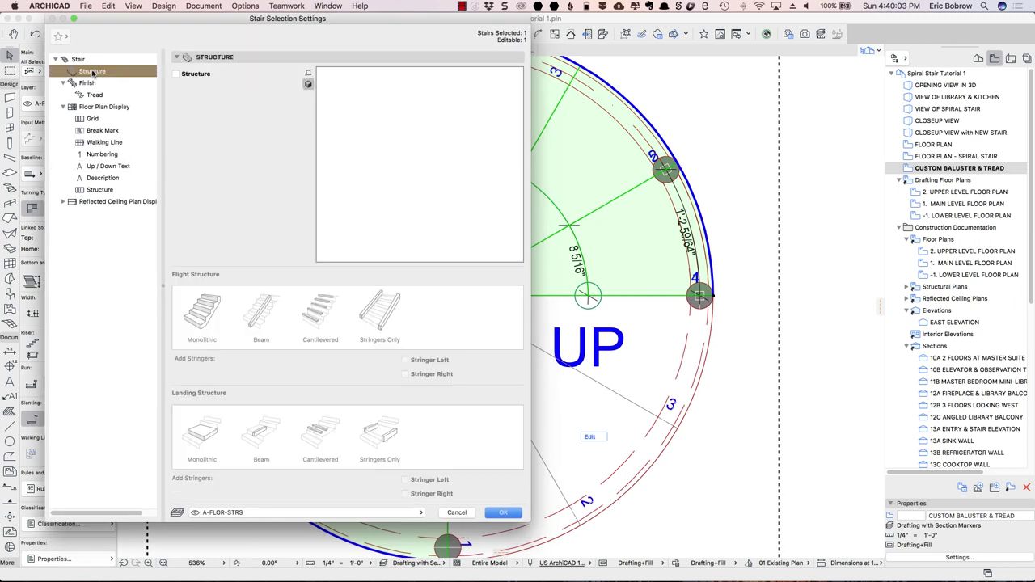
{"action": "left_click", "coordinate": [104, 178]}
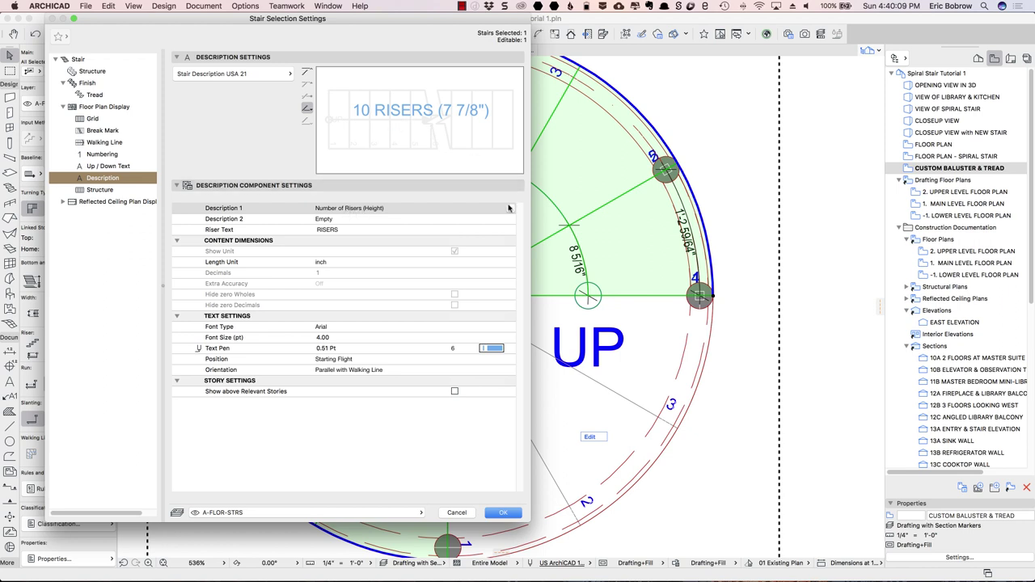
{"action": "left_click", "coordinate": [510, 208]}
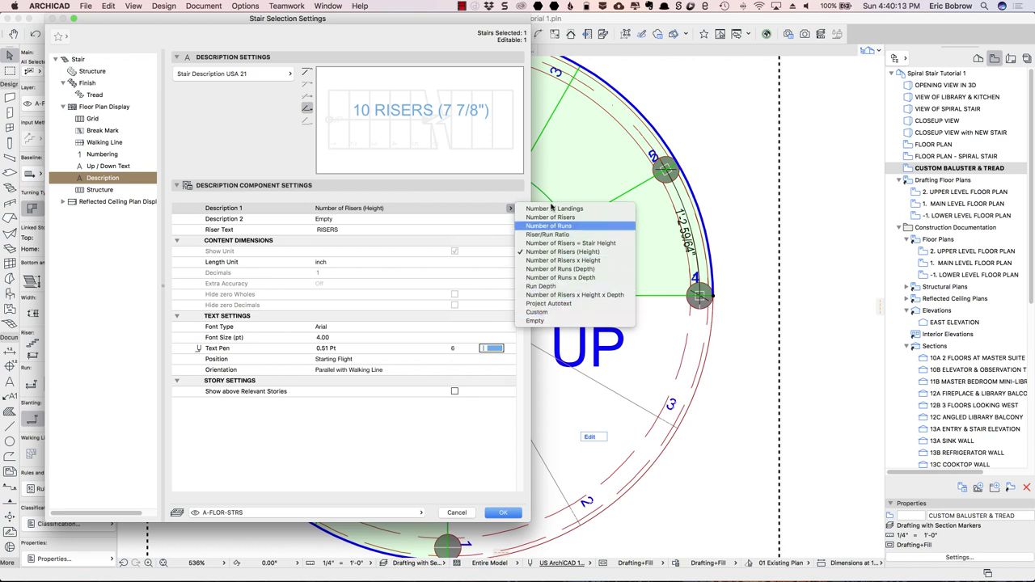
{"action": "left_click", "coordinate": [536, 313]}
{"action": "left_click", "coordinate": [382, 219]}
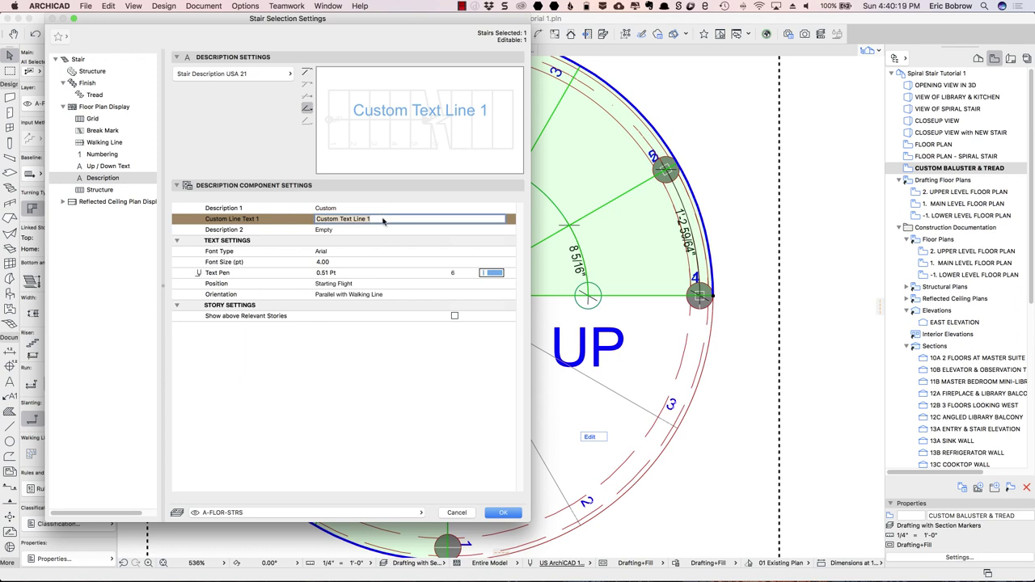
{"action": "type", "text": "14 STEPS (9\" RISE"}
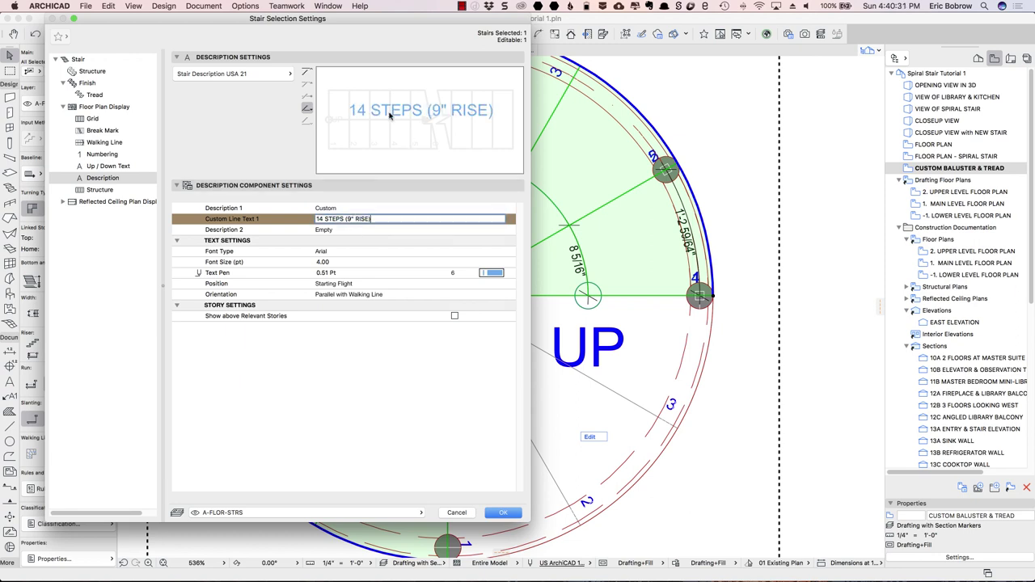
Set the stair description's font size to 2 pt and its orientation to Horizontal.
{"action": "left_click", "coordinate": [334, 262]}
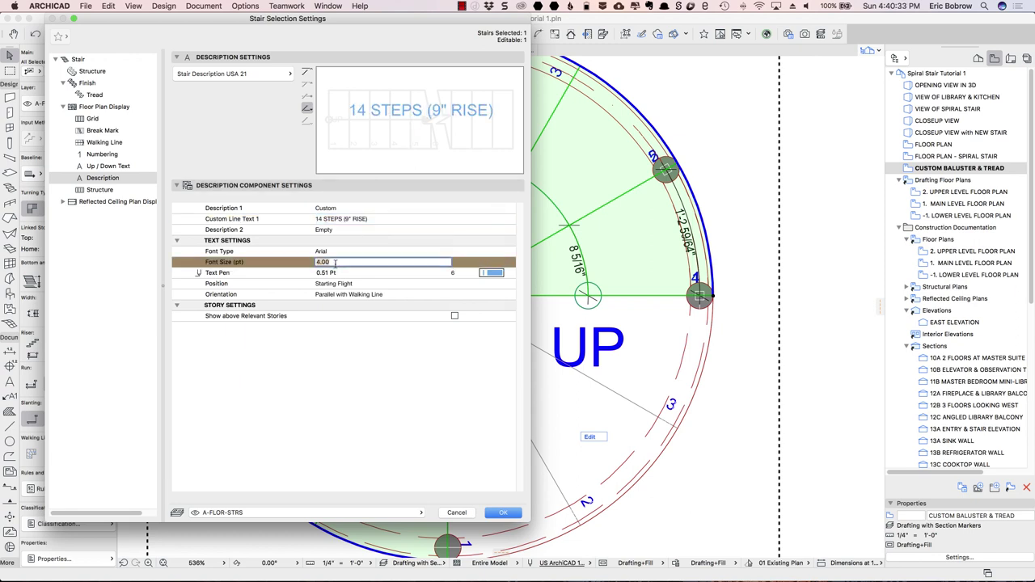
{"action": "type", "text": "2"}
{"action": "left_click", "coordinate": [387, 296]}
{"action": "left_click_drag", "start_coordinate": [421, 23], "coordinate": [338, 161]}
{"action": "left_click_drag", "start_coordinate": [408, 207], "coordinate": [391, 32]}
{"action": "left_click", "coordinate": [507, 304]}
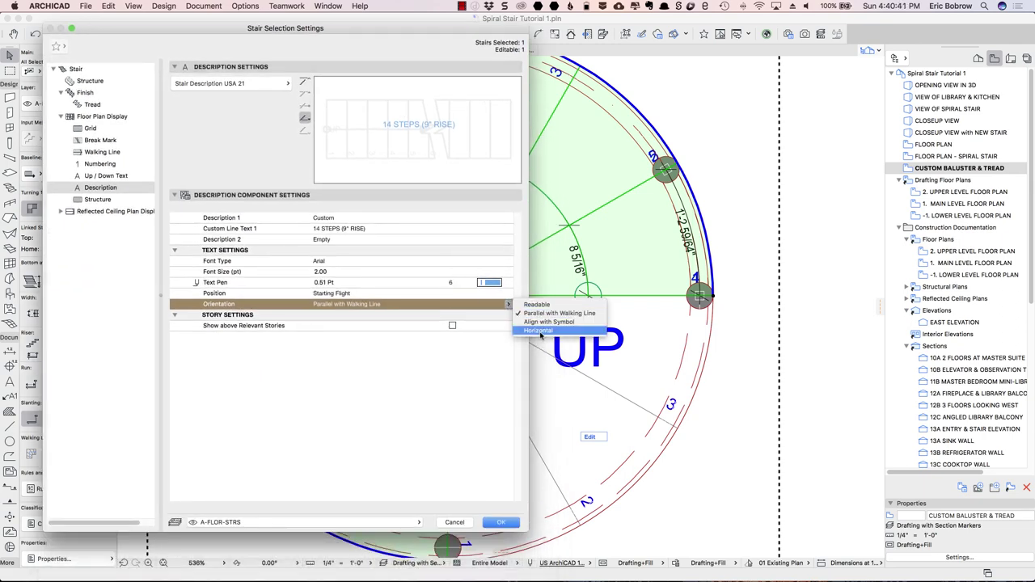
{"action": "left_click", "coordinate": [540, 331]}
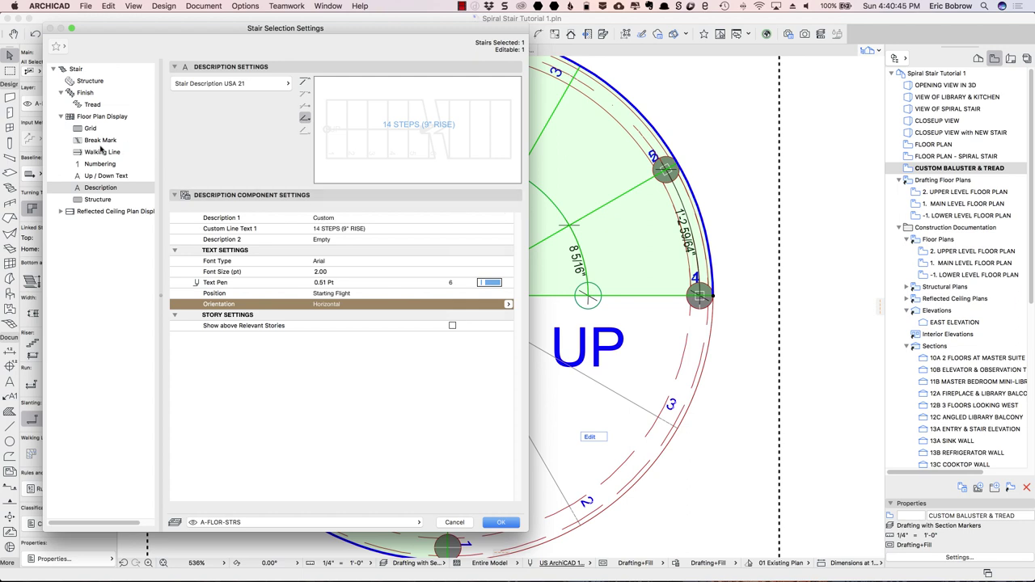
Set the riser numbering's relative position on the tread to 75% and its offset from the riser to 4".
{"action": "left_click_drag", "start_coordinate": [391, 29], "coordinate": [399, 142]}
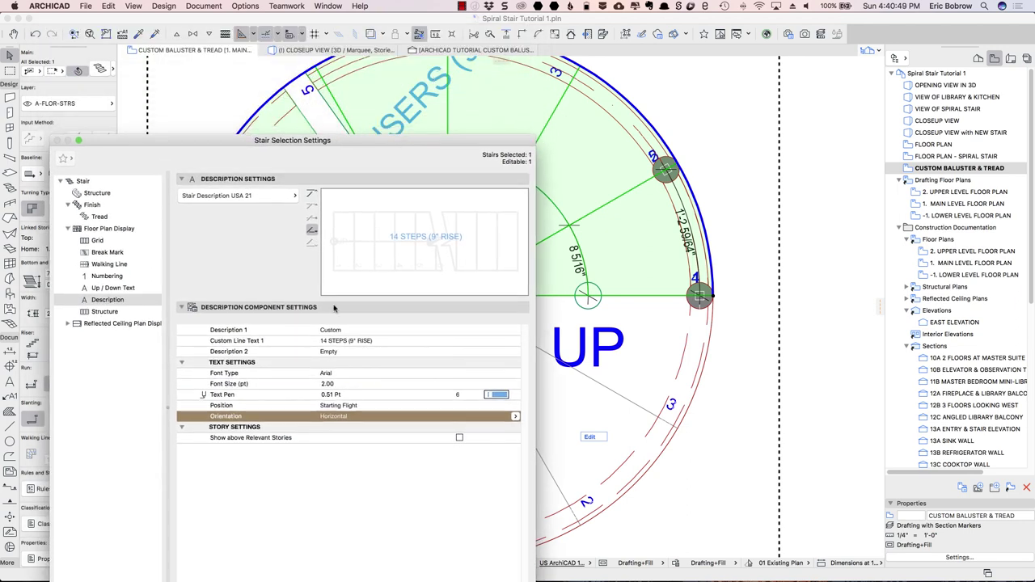
{"action": "left_click", "coordinate": [108, 277]}
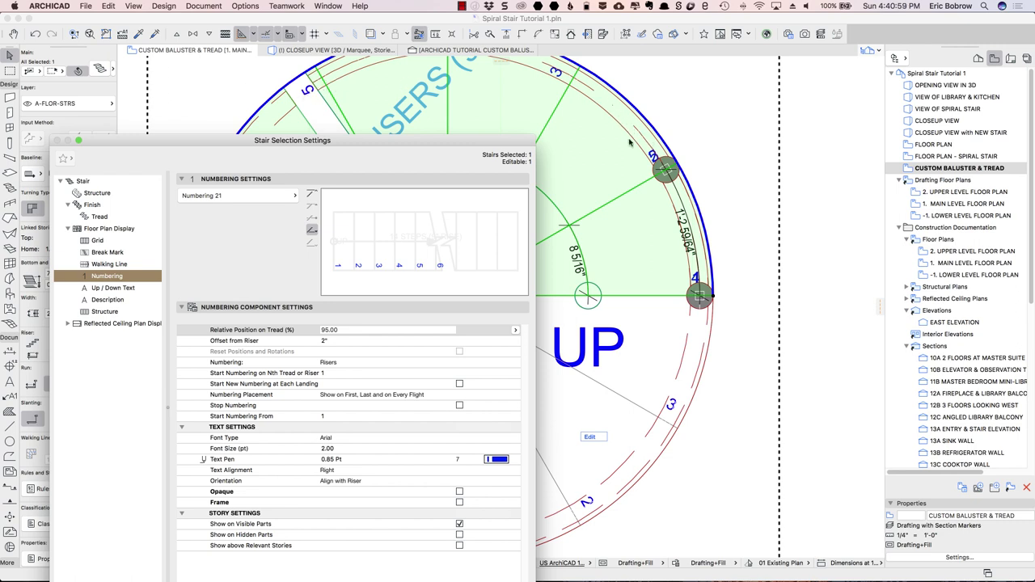
{"action": "left_click", "coordinate": [350, 329]}
{"action": "type", "text": "75"}
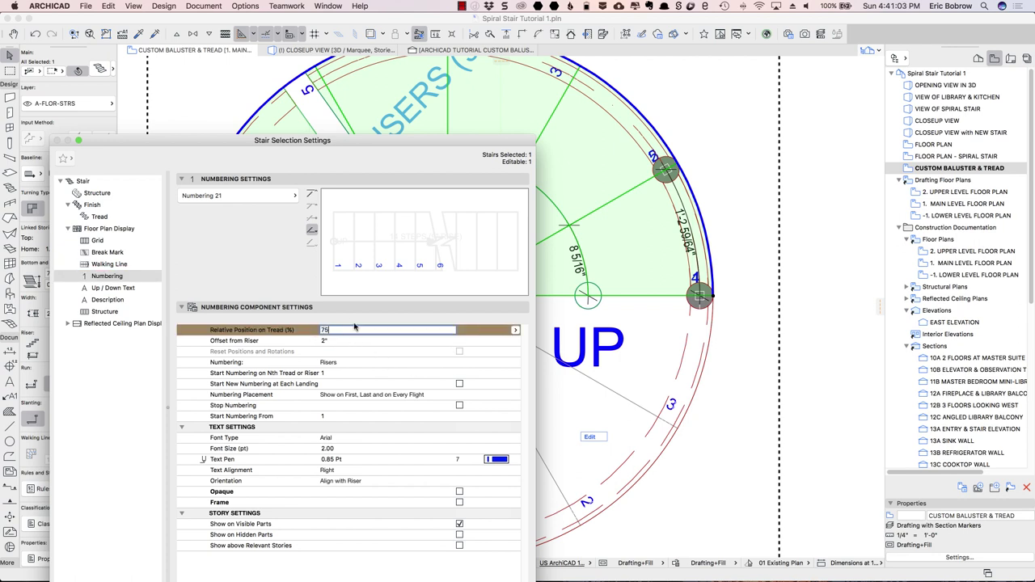
{"action": "key", "text": "Return"}
{"action": "left_click", "coordinate": [324, 342]}
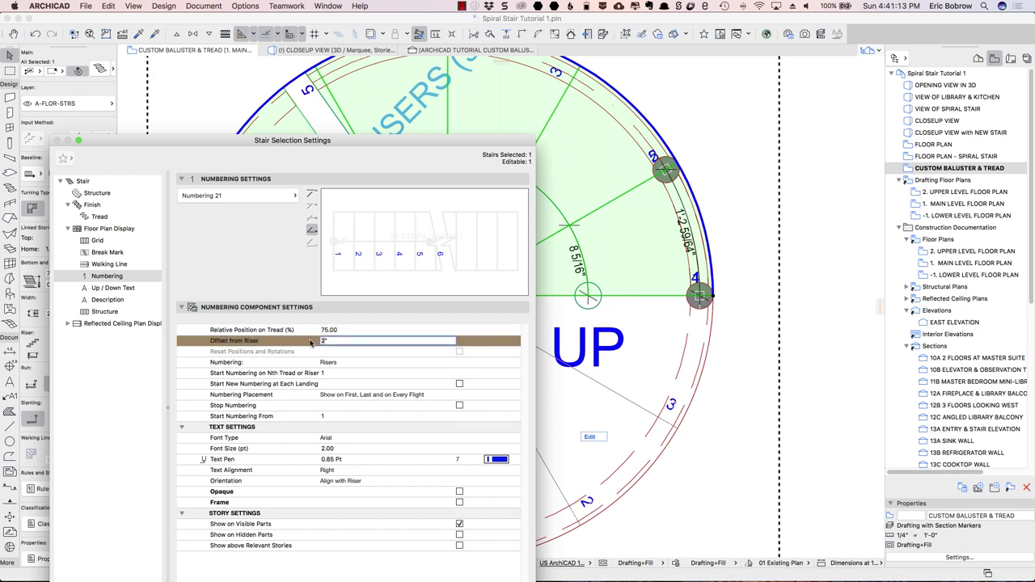
{"action": "type", "text": "4"}
Orient the riser numbers horizontally, show them on hidden parts too, and apply the stair settings.
{"action": "left_click", "coordinate": [360, 483]}
{"action": "left_click", "coordinate": [516, 482]}
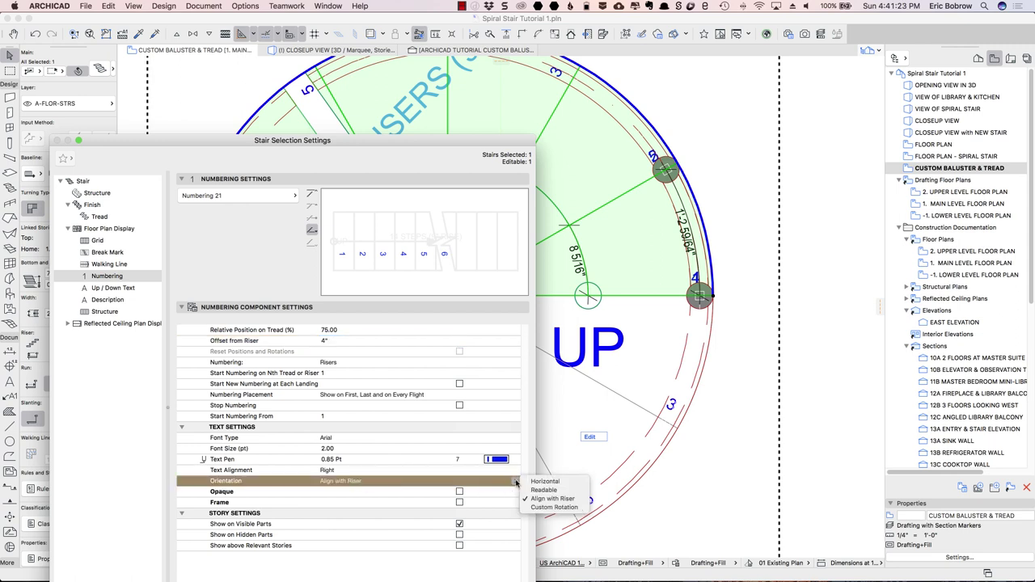
{"action": "left_click", "coordinate": [544, 488]}
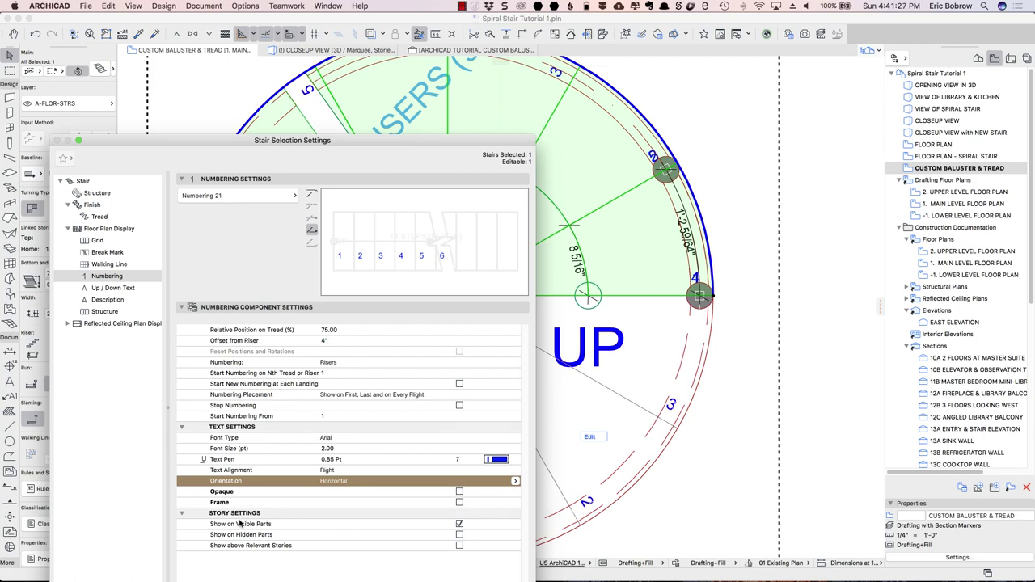
{"action": "left_click_drag", "start_coordinate": [314, 145], "coordinate": [708, 147]}
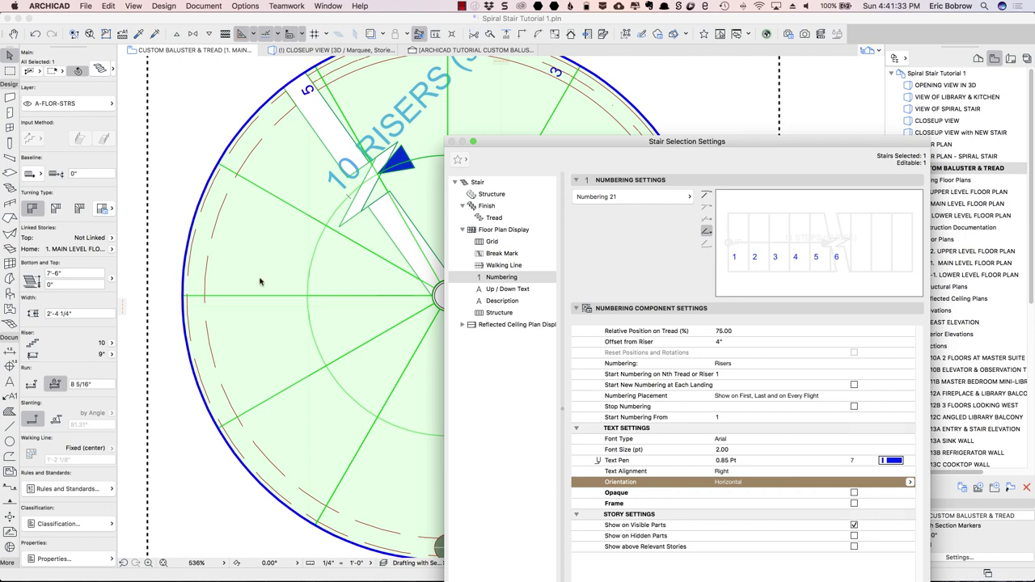
{"action": "left_click", "coordinate": [854, 537]}
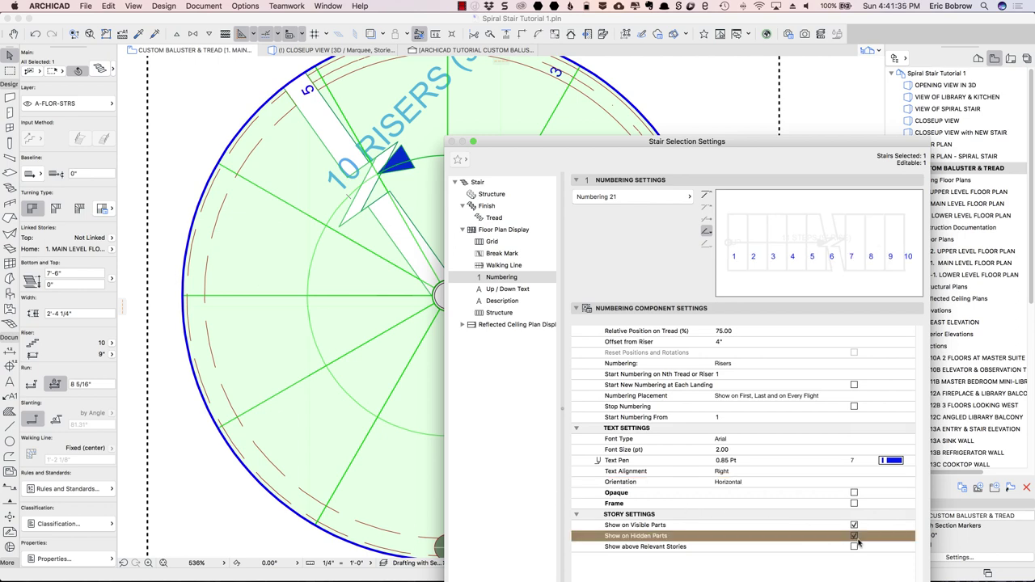
{"action": "key", "text": "Return"}
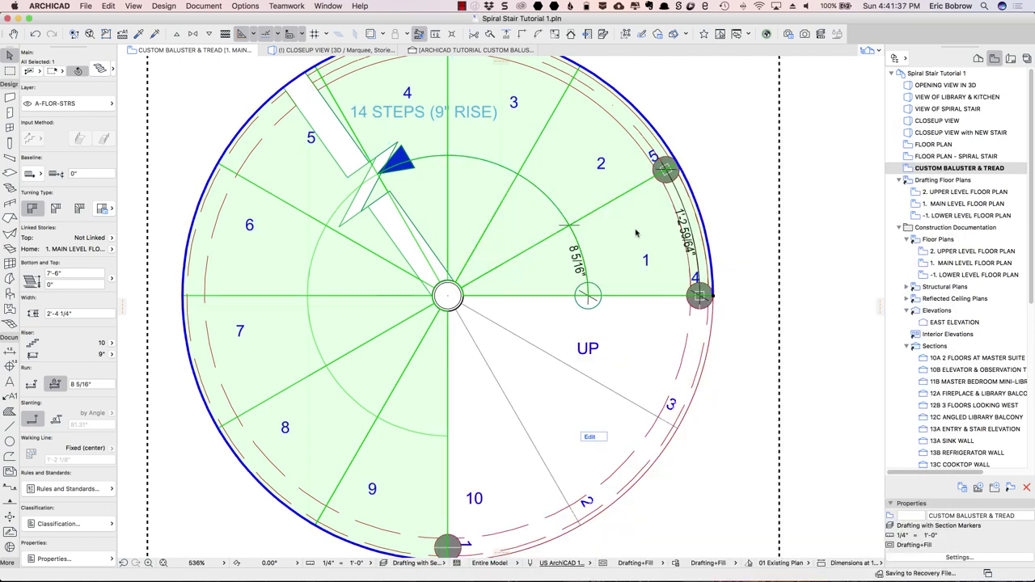
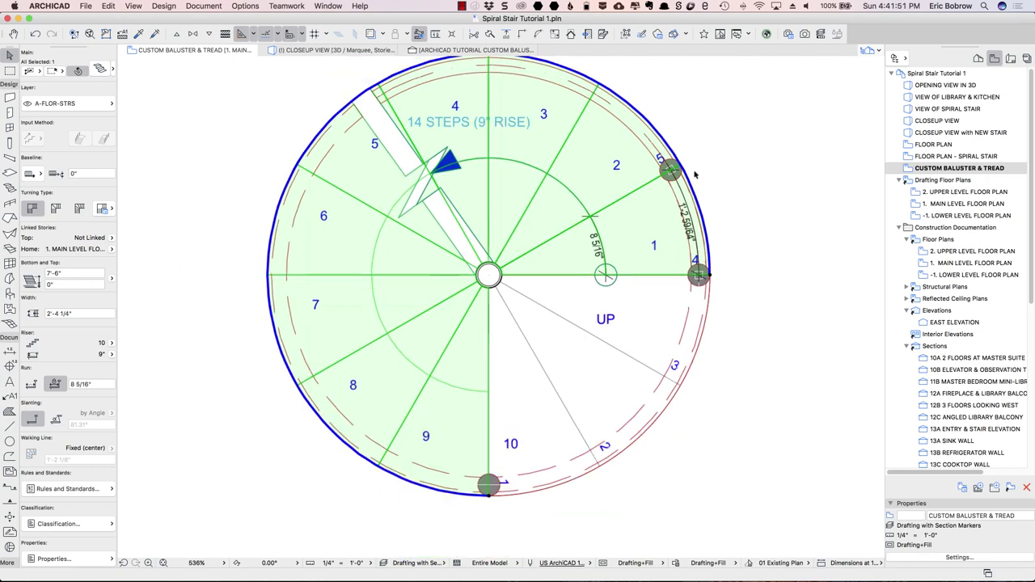
Open the ten-riser stair for editing and switch its edit view to the plan Symbol.
{"action": "scroll", "coordinate": [681, 182], "scroll_direction": "down", "scroll_amount": 2}
{"action": "scroll", "coordinate": [682, 182], "scroll_direction": "up", "scroll_amount": 2}
{"action": "scroll", "coordinate": [682, 182], "scroll_direction": "right", "scroll_amount": 2}
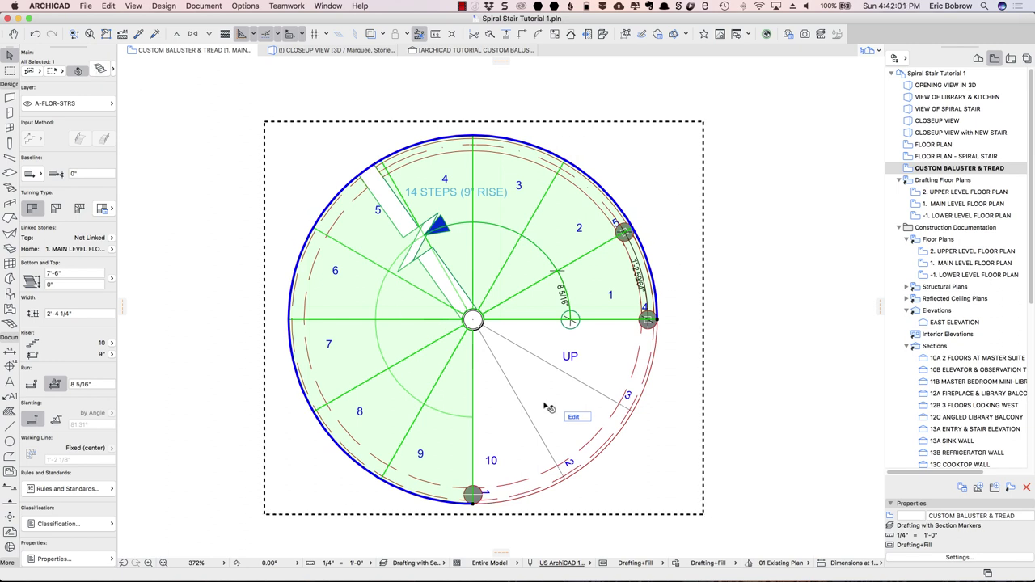
{"action": "left_click", "coordinate": [575, 417]}
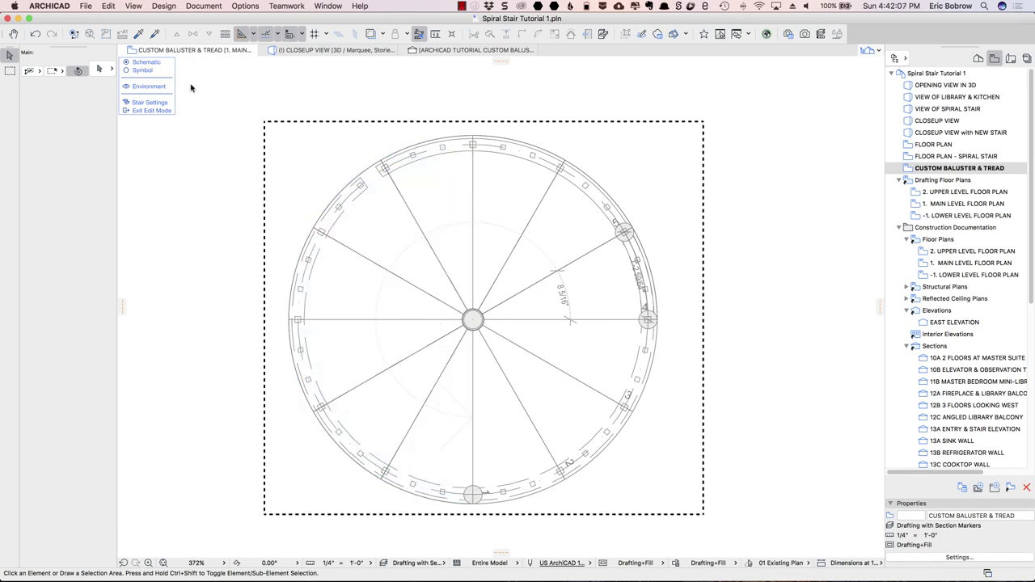
{"action": "left_click", "coordinate": [127, 71]}
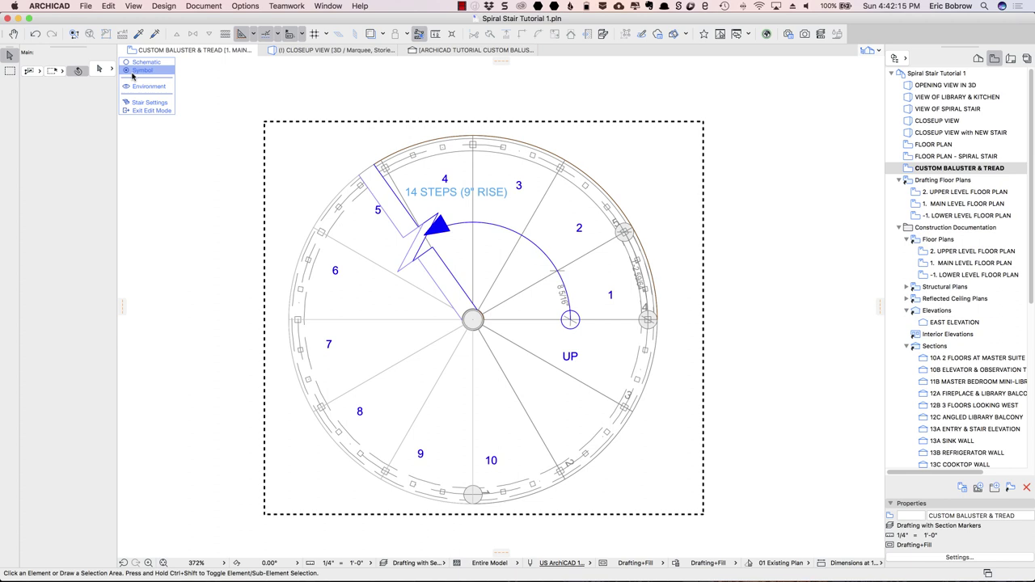
Select the ten-riser stair's symbol and move its "14 STEPS (9" RISE)" description into the area beside riser number 7.
{"action": "left_click", "coordinate": [304, 144]}
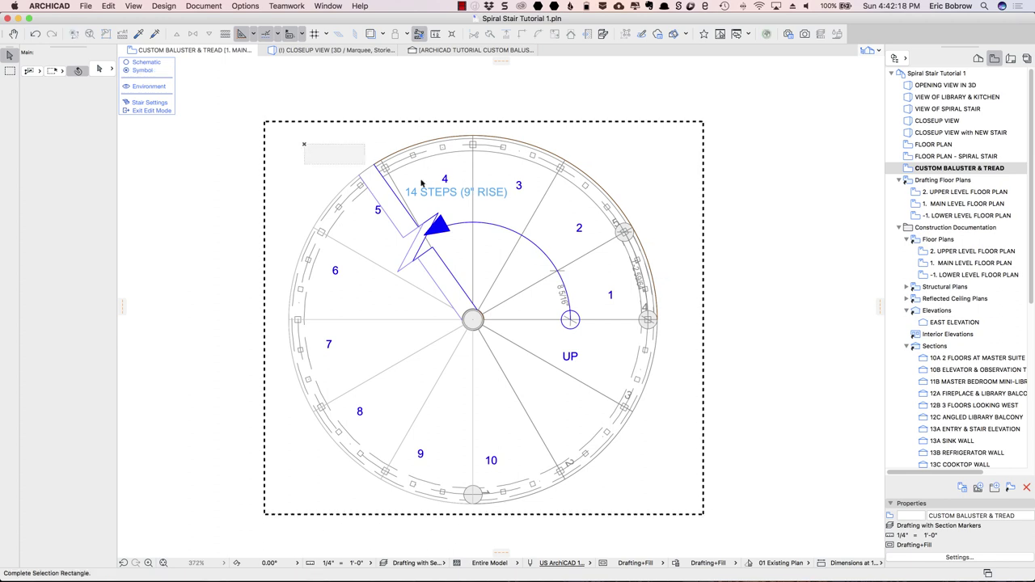
{"action": "left_click", "coordinate": [542, 215]}
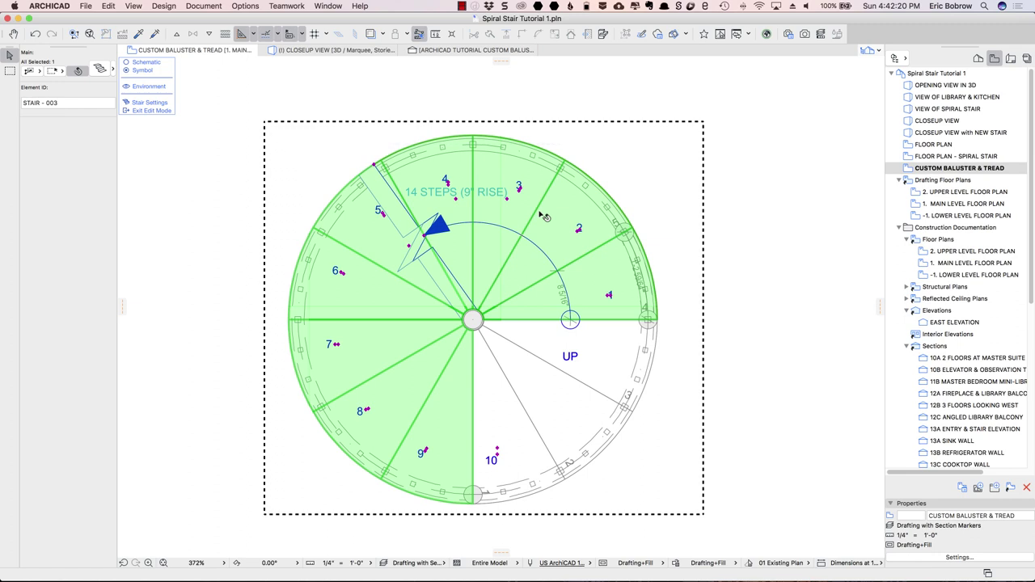
{"action": "left_click", "coordinate": [457, 202]}
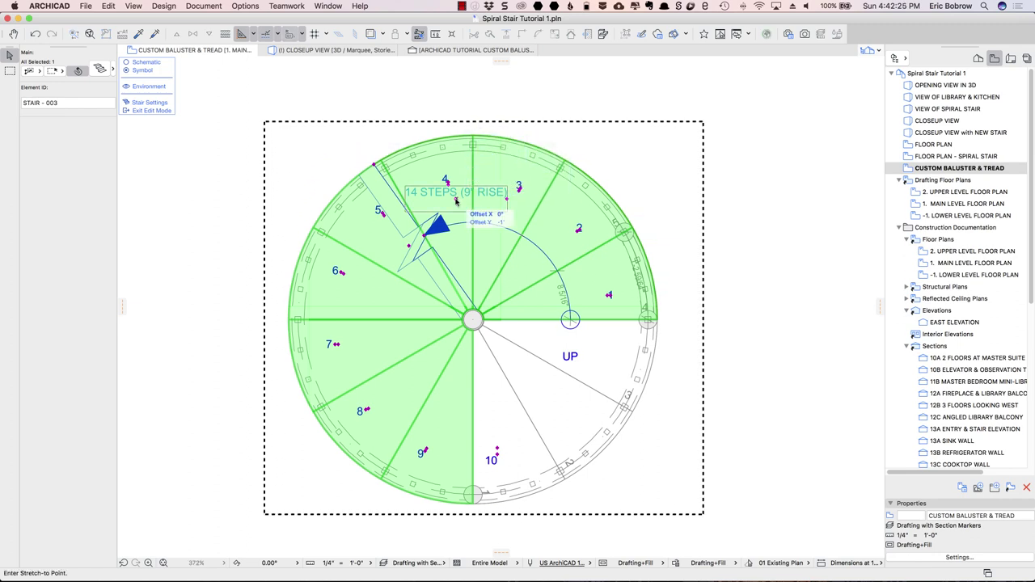
{"action": "left_click", "coordinate": [391, 368]}
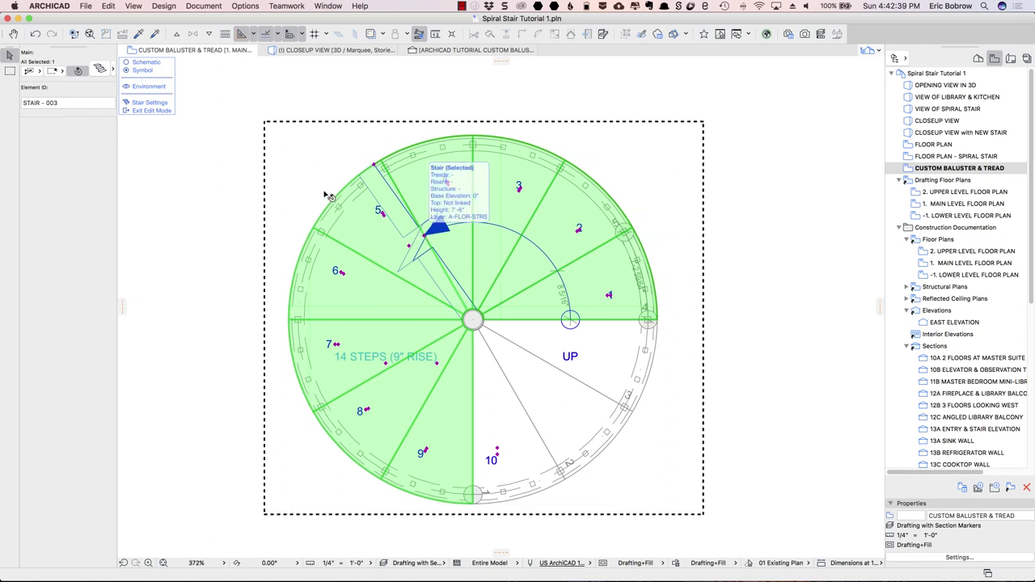
Position the stair's break mark At Nth Riser with riser number 4 and apply the settings.
{"action": "left_click", "coordinate": [151, 103]}
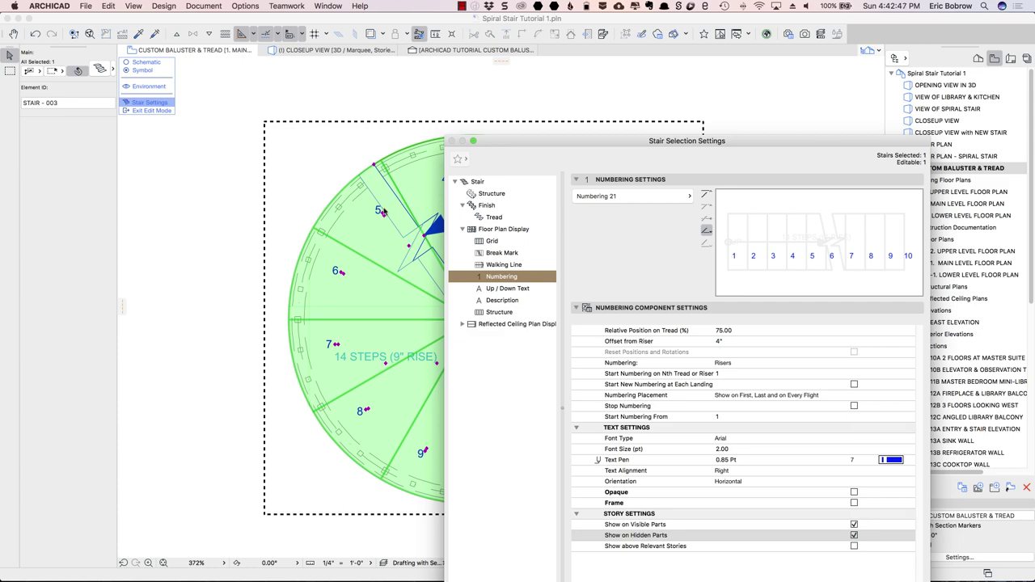
{"action": "left_click", "coordinate": [501, 255]}
{"action": "left_click_drag", "start_coordinate": [536, 139], "coordinate": [554, 16]}
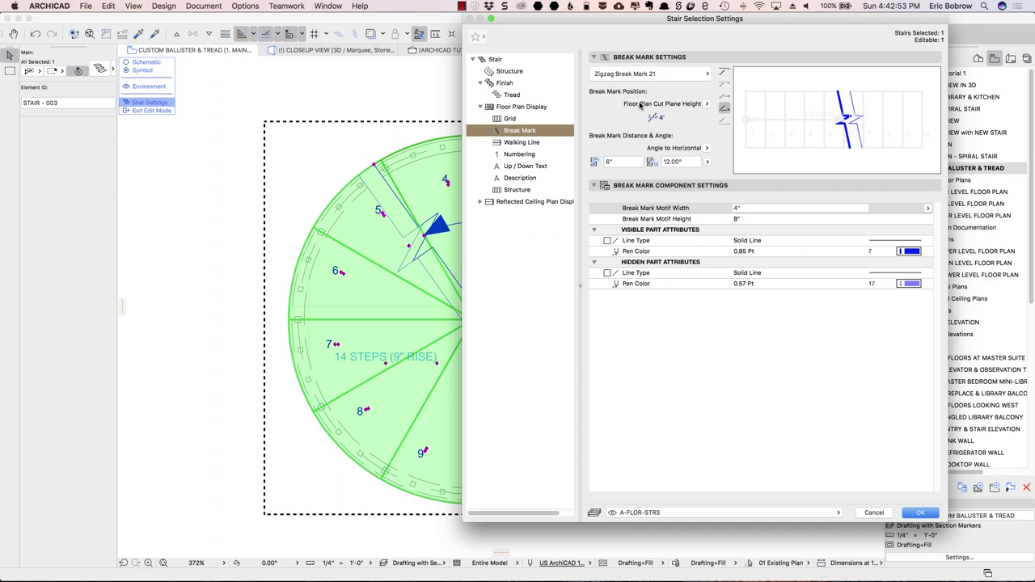
{"action": "left_click", "coordinate": [707, 105]}
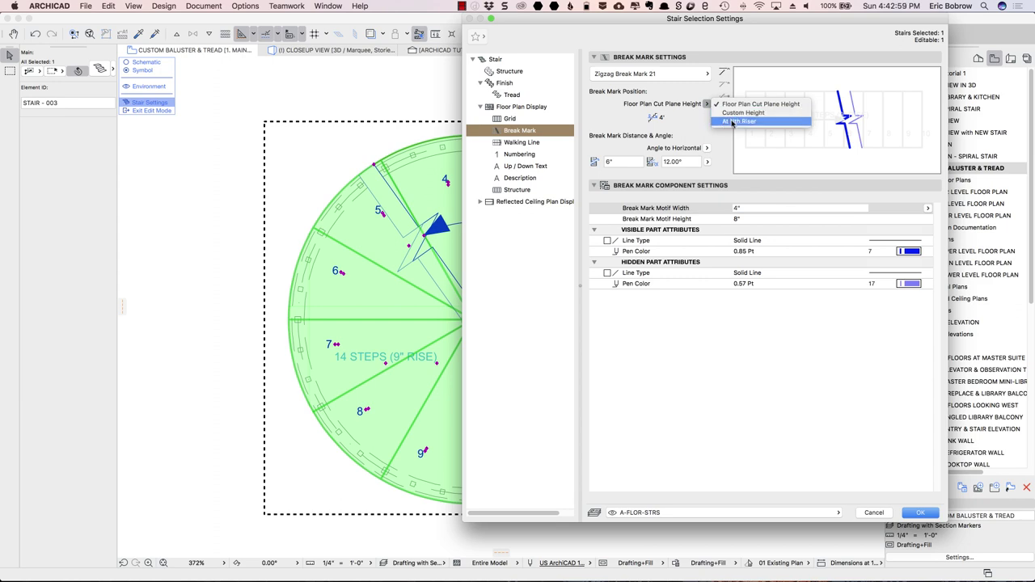
{"action": "left_click", "coordinate": [734, 121]}
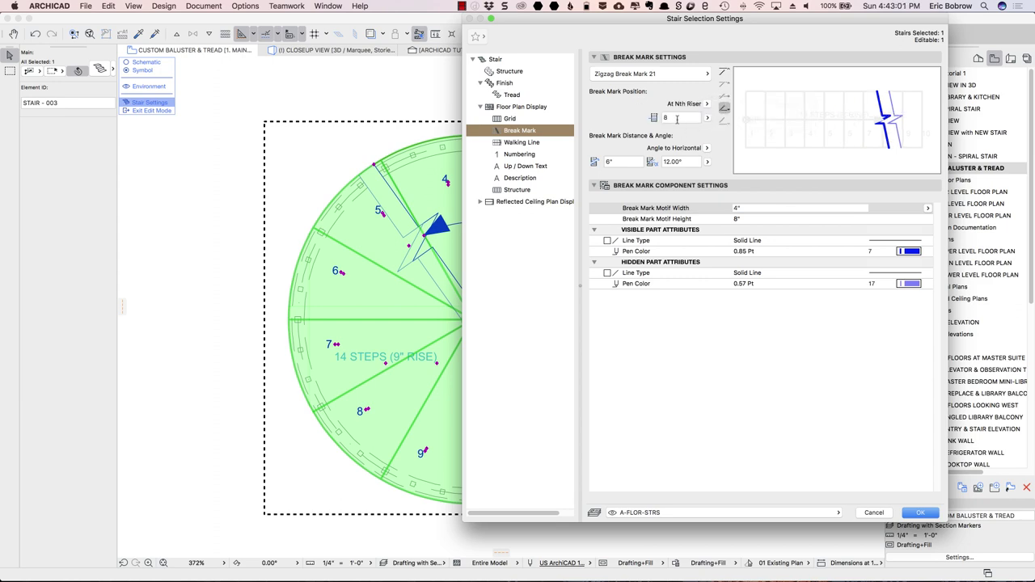
{"action": "left_click", "coordinate": [677, 118]}
{"action": "type", "text": "4"}
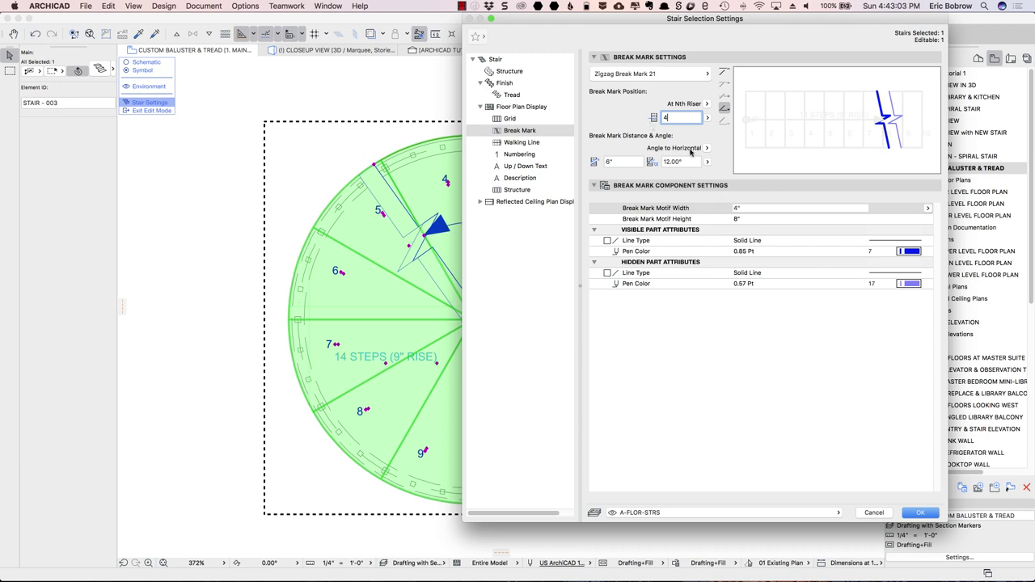
{"action": "left_click", "coordinate": [922, 511]}
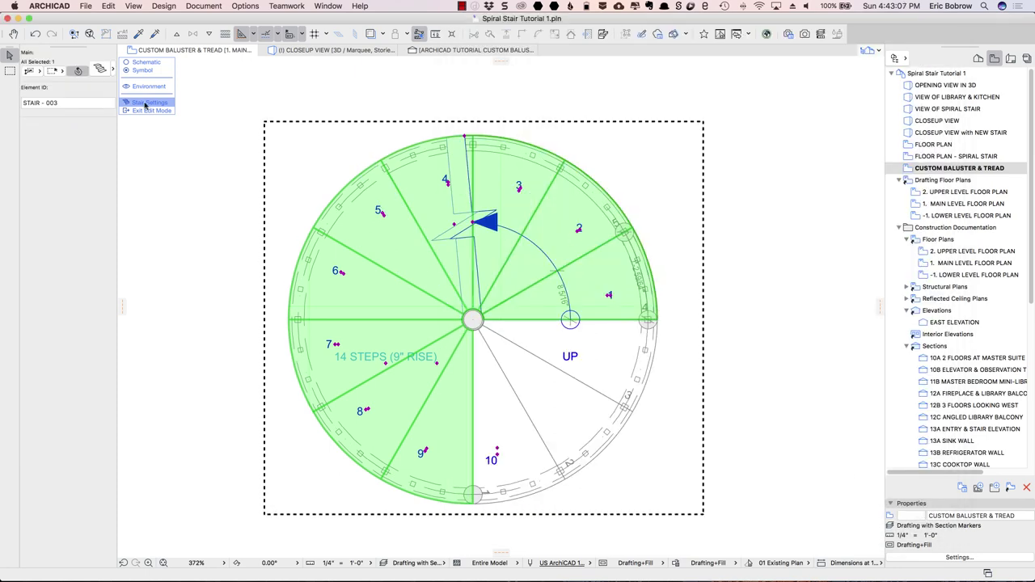
Change the break mark position to riser 6, apply it, and exit the stair's edit mode.
{"action": "double_click", "coordinate": [402, 156]}
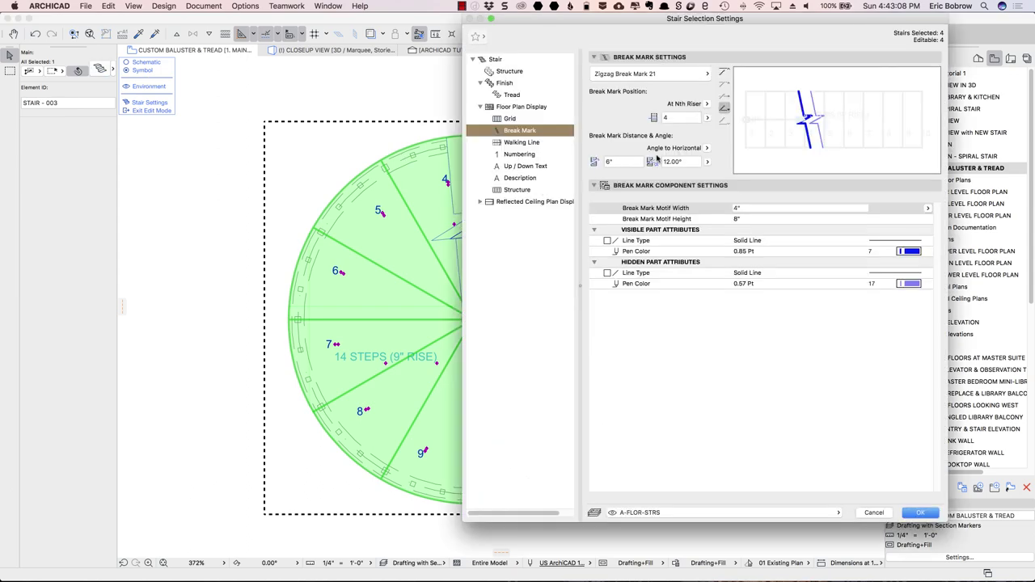
{"action": "left_click", "coordinate": [673, 118]}
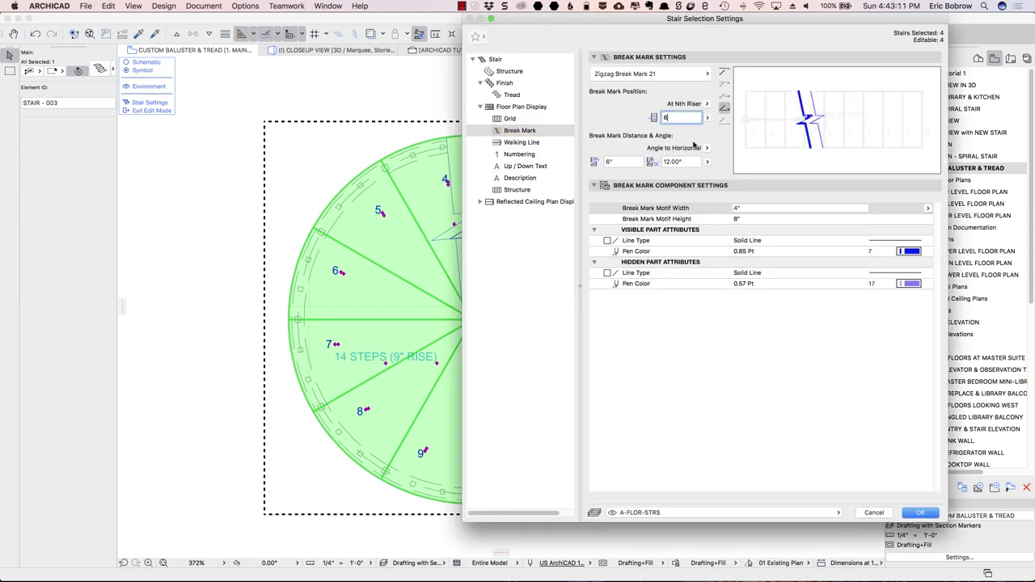
{"action": "left_click", "coordinate": [920, 512]}
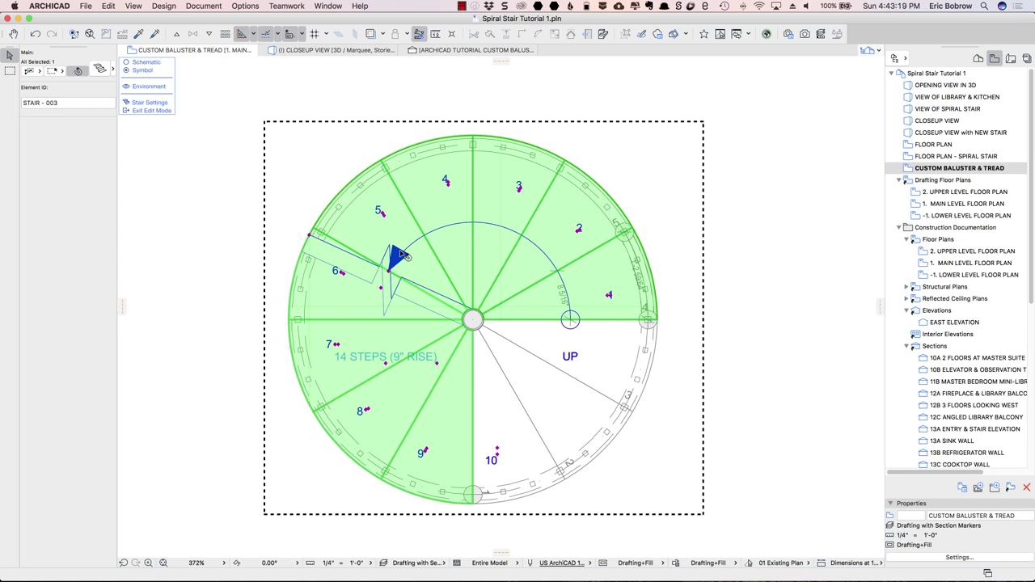
{"action": "left_click", "coordinate": [227, 152]}
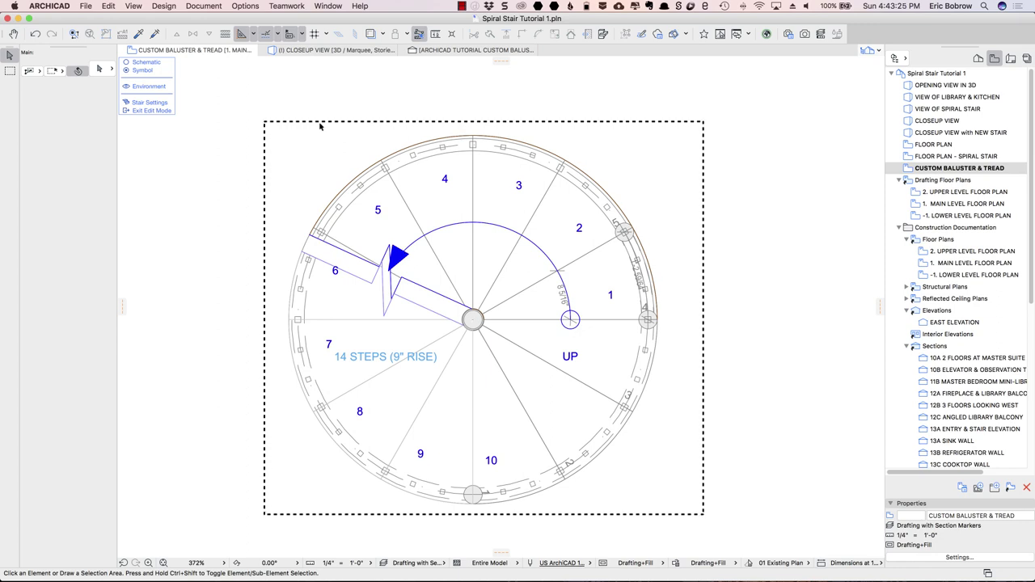
{"action": "left_click", "coordinate": [158, 111]}
{"action": "left_click", "coordinate": [158, 112]}
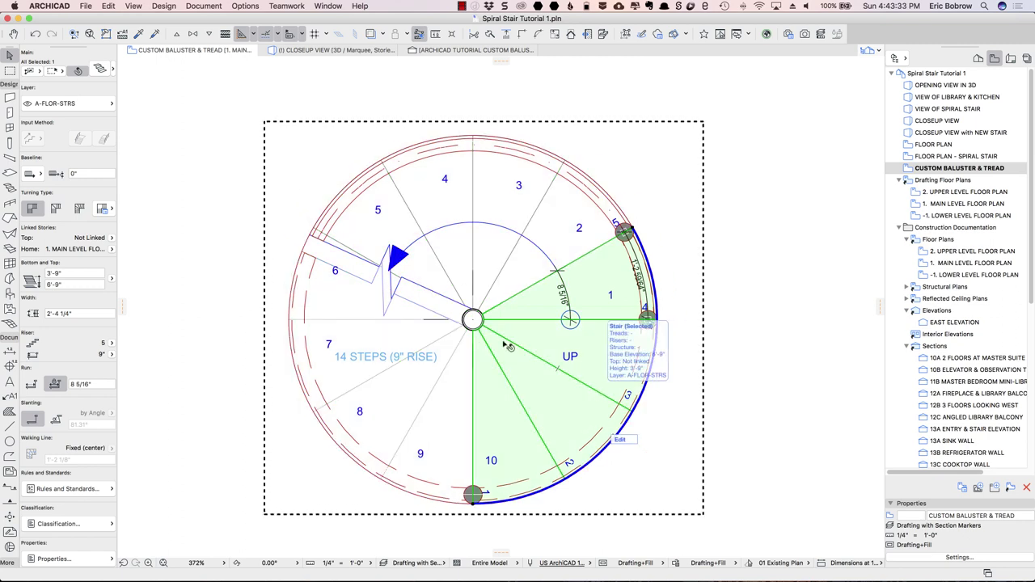
Set the five-riser stair's numbering to start on riser 2.
{"action": "left_click", "coordinate": [99, 70]}
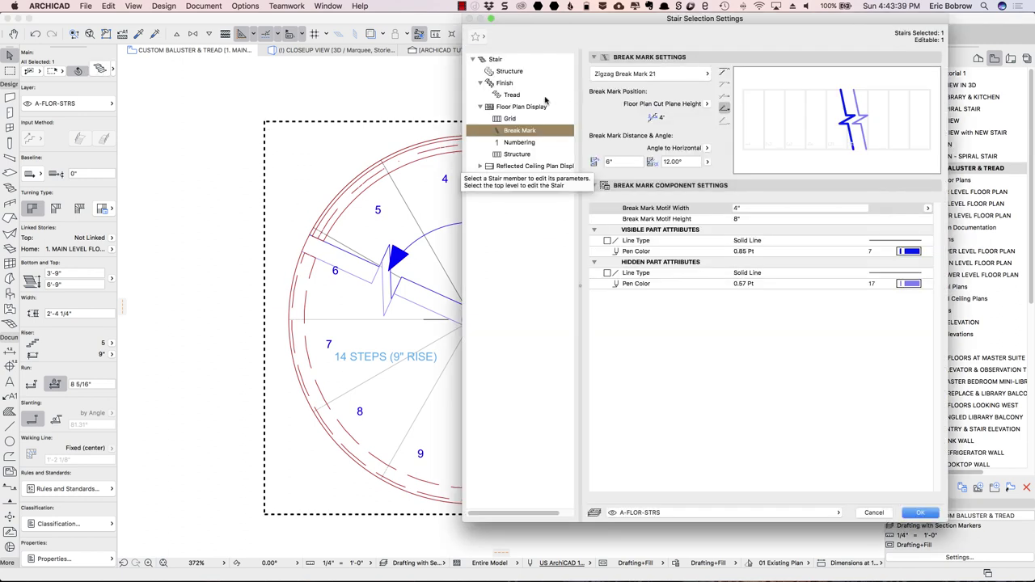
{"action": "left_click", "coordinate": [520, 142]}
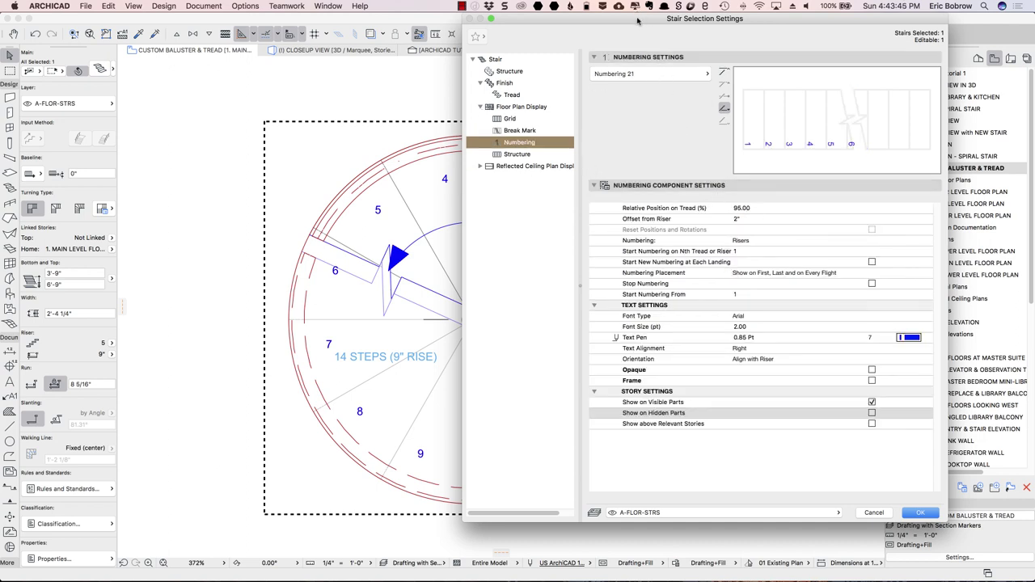
{"action": "left_click_drag", "start_coordinate": [642, 18], "coordinate": [743, 17]}
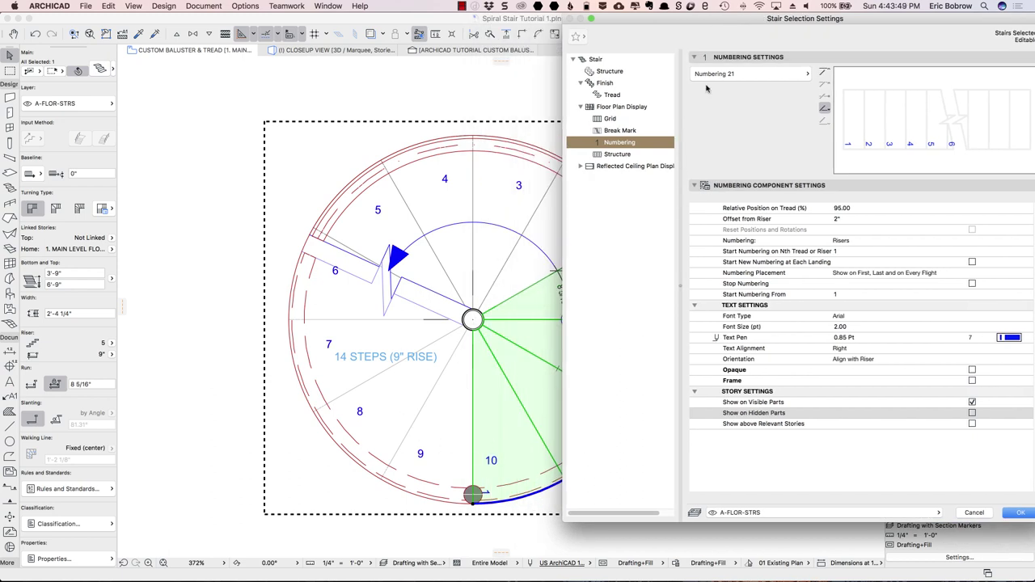
{"action": "left_click_drag", "start_coordinate": [727, 24], "coordinate": [496, 25]}
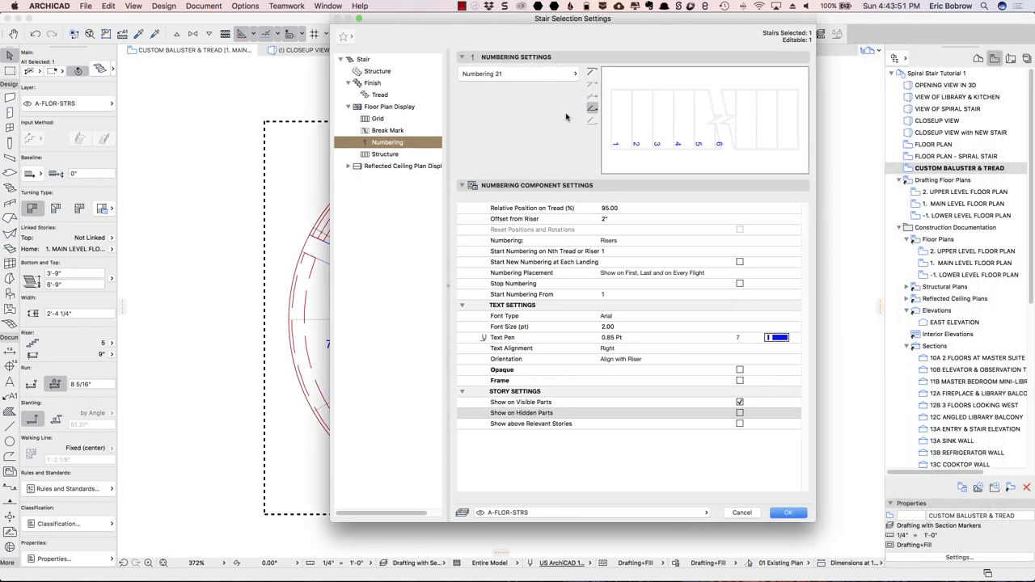
{"action": "left_click", "coordinate": [612, 252]}
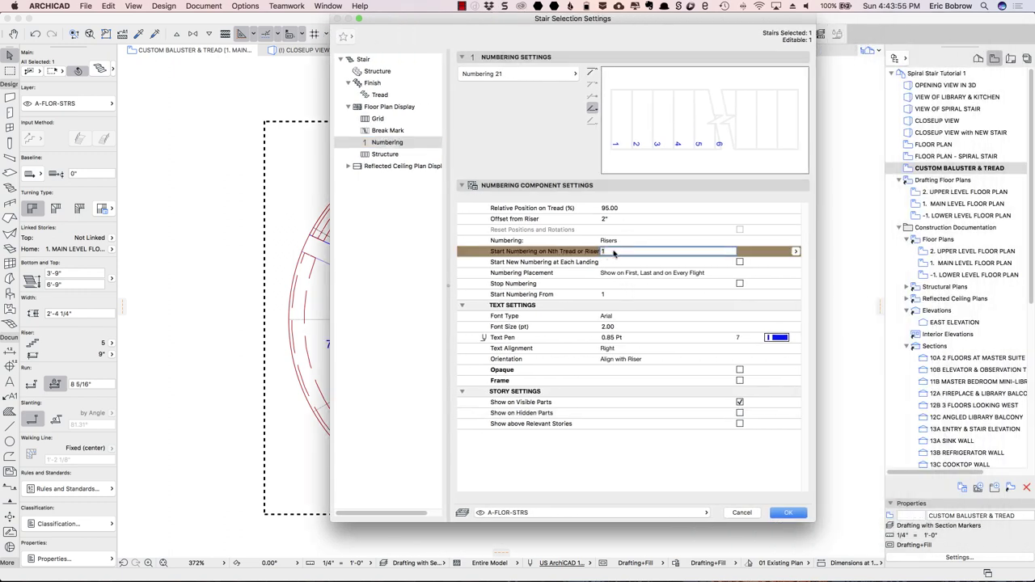
{"action": "type", "text": "2"}
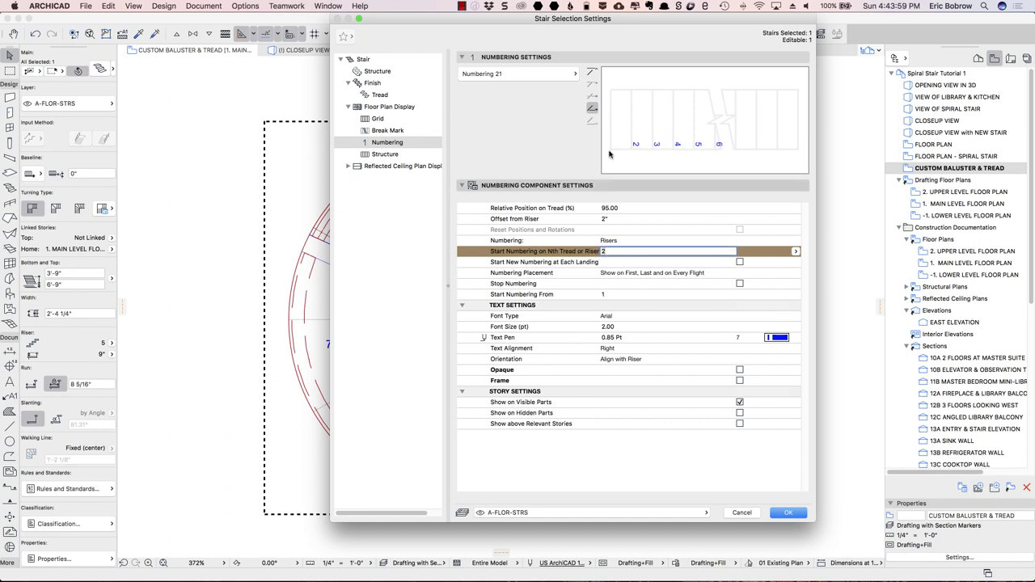
{"action": "left_click_drag", "start_coordinate": [612, 16], "coordinate": [258, 16]}
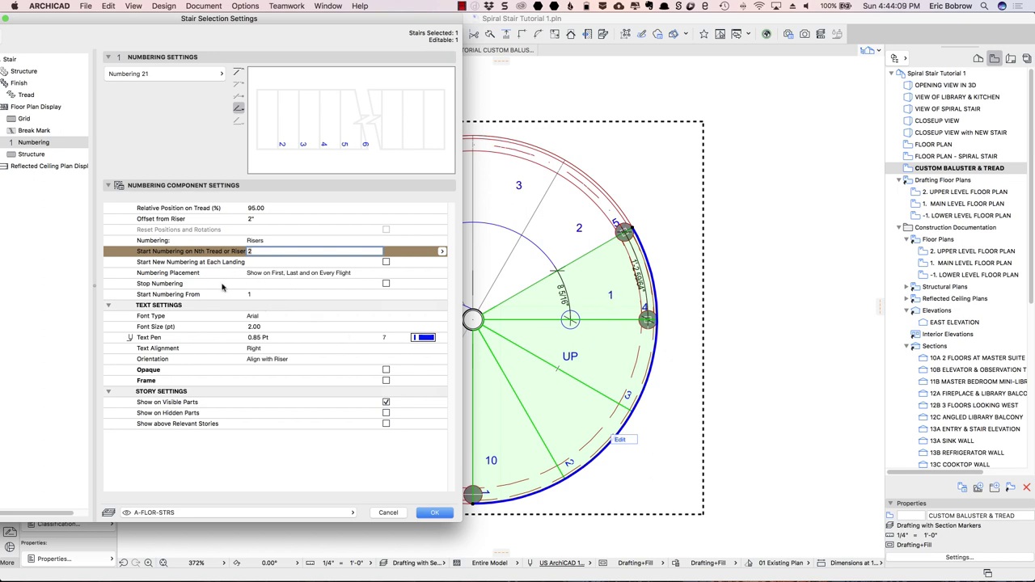
Stop the five-riser stair's numbering on riser 3 and set Start Numbering From to 10.
{"action": "left_click", "coordinate": [386, 285]}
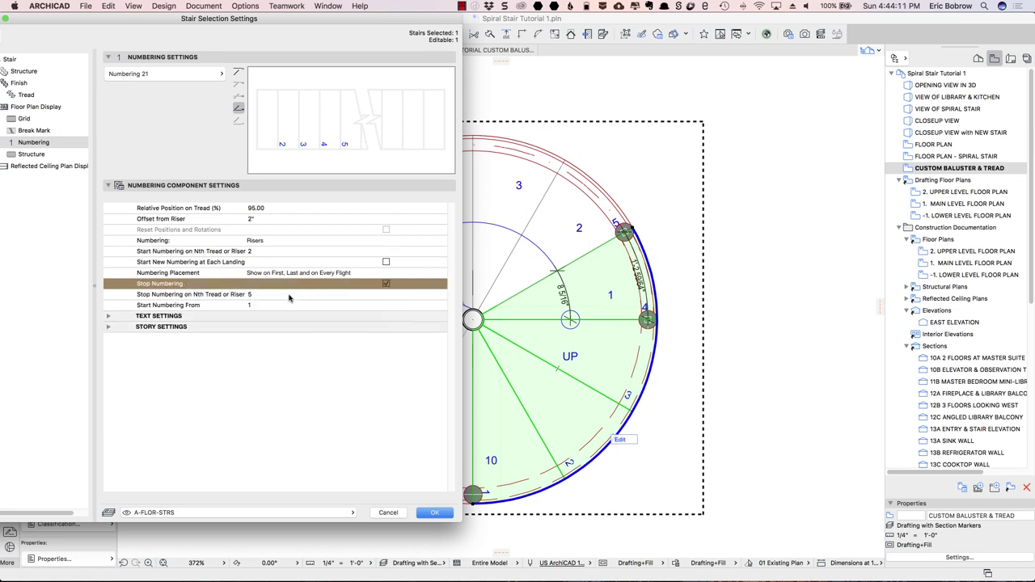
{"action": "left_click", "coordinate": [272, 295]}
{"action": "type", "text": "3"}
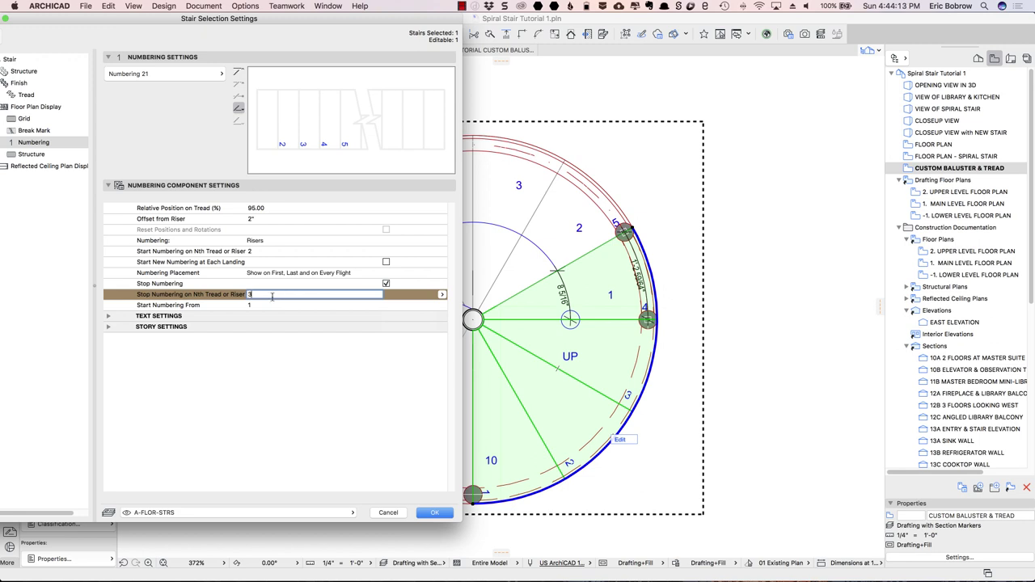
{"action": "left_click", "coordinate": [264, 306]}
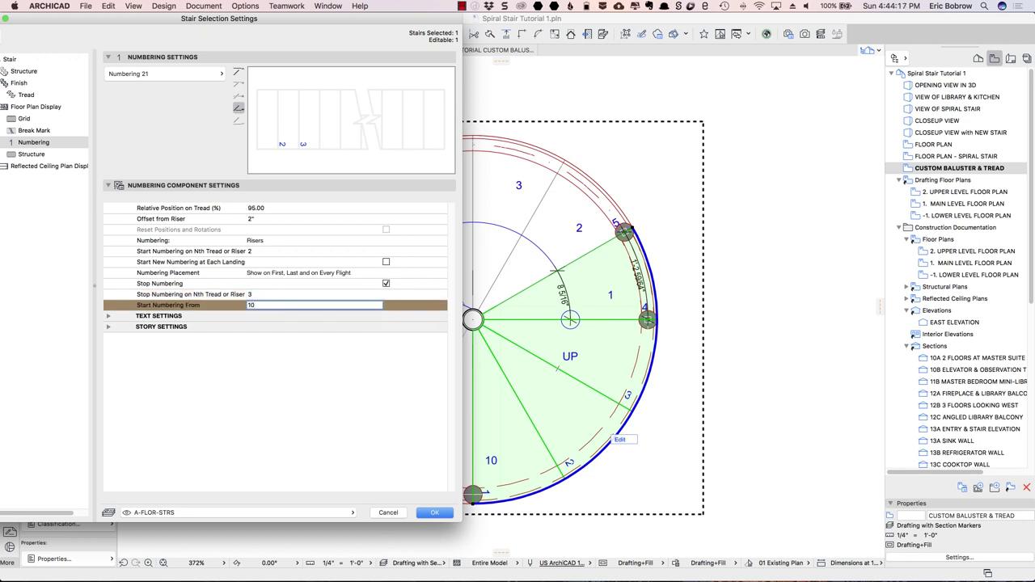
{"action": "type", "text": "0"}
{"action": "key", "text": "Return"}
Set the five-riser stair's number position on the tread to 75% and its offset from the riser to 4".
{"action": "left_click", "coordinate": [272, 212]}
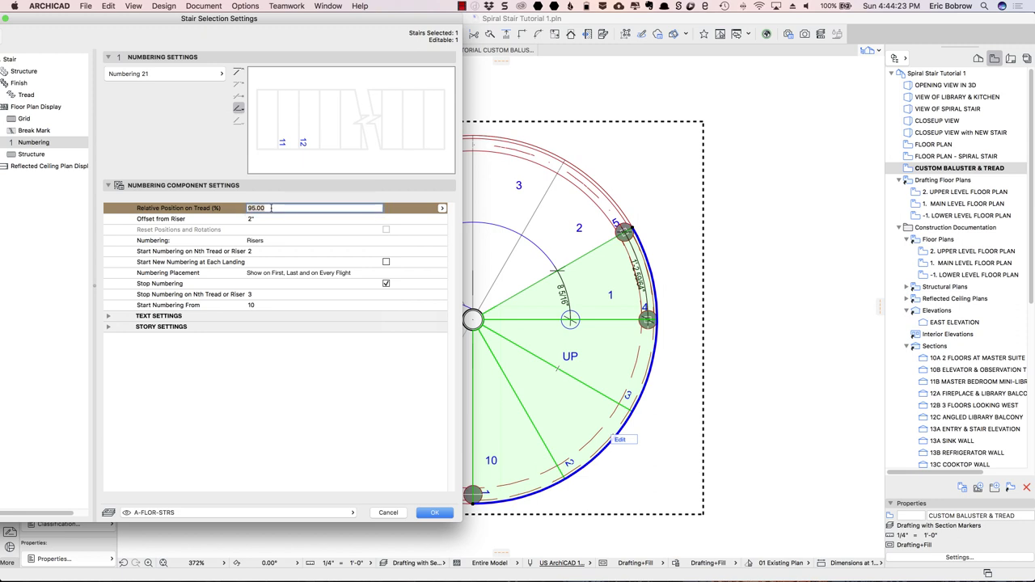
{"action": "type", "text": "75"}
{"action": "left_click", "coordinate": [251, 219]}
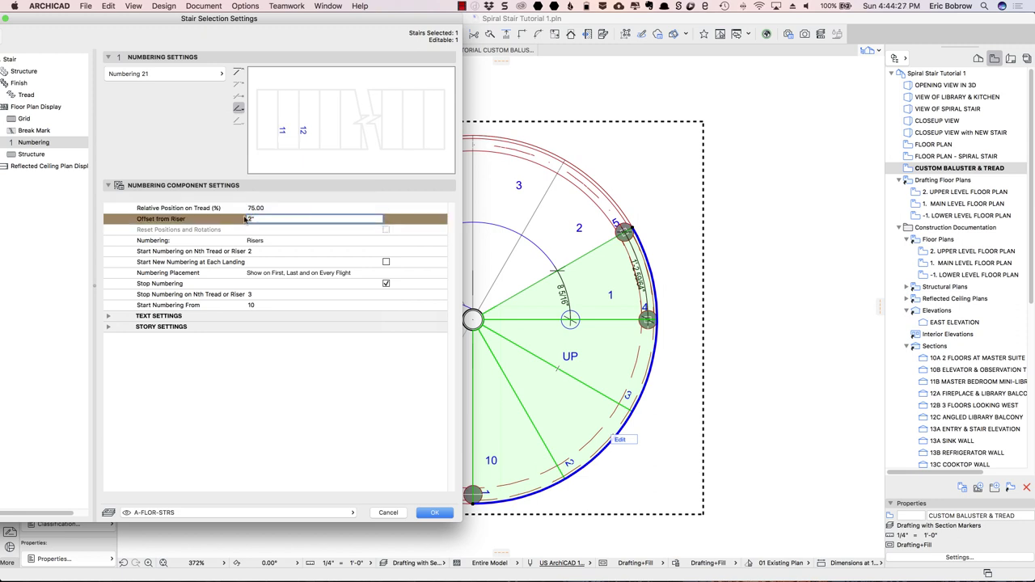
{"action": "type", "text": "4"}
Open the text settings of the five-riser stair's numbering.
{"action": "left_click", "coordinate": [108, 319]}
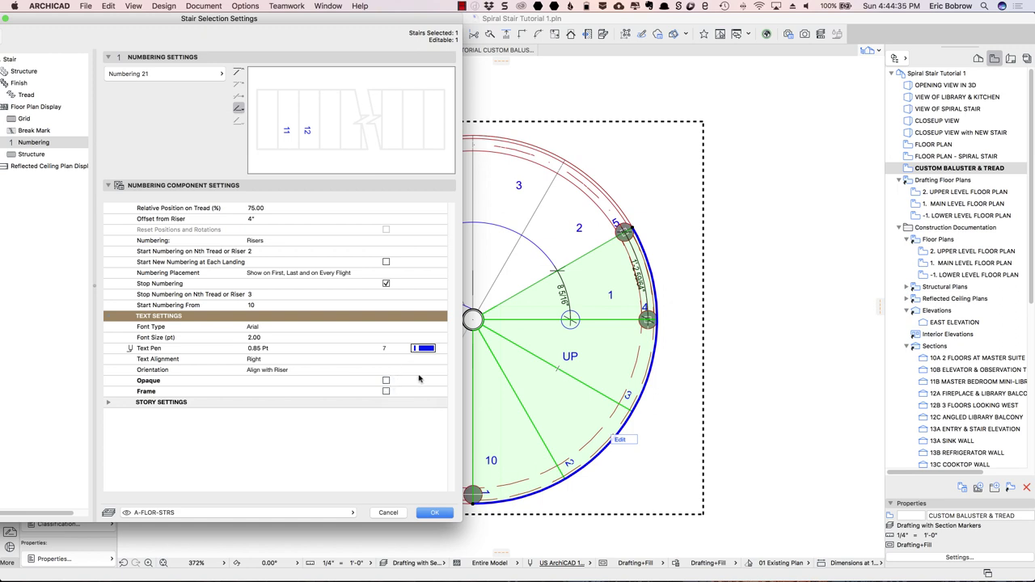
Set the selected stair's riser number orientation to Horizontal and apply the settings.
{"action": "left_click", "coordinate": [416, 372]}
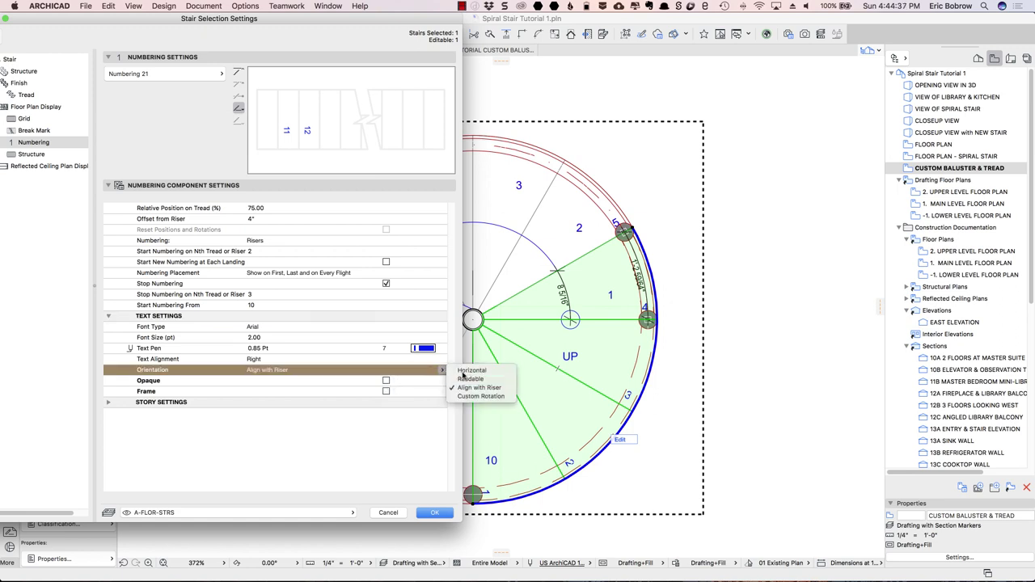
{"action": "left_click", "coordinate": [466, 377]}
{"action": "left_click", "coordinate": [433, 512]}
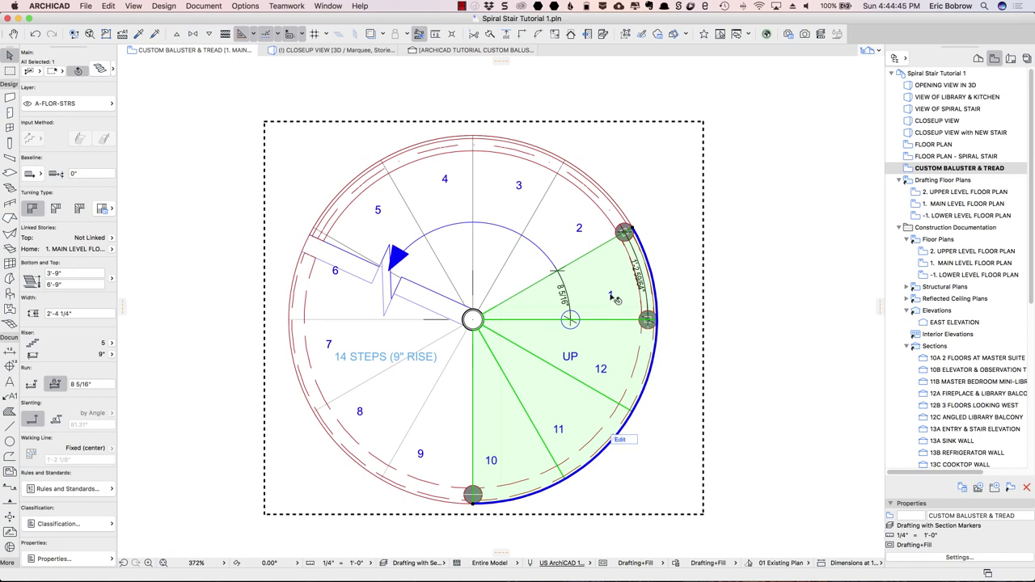
Turn off Stop Numbering in the selected stair's floor plan numbering settings and apply the change.
{"action": "left_click", "coordinate": [98, 70]}
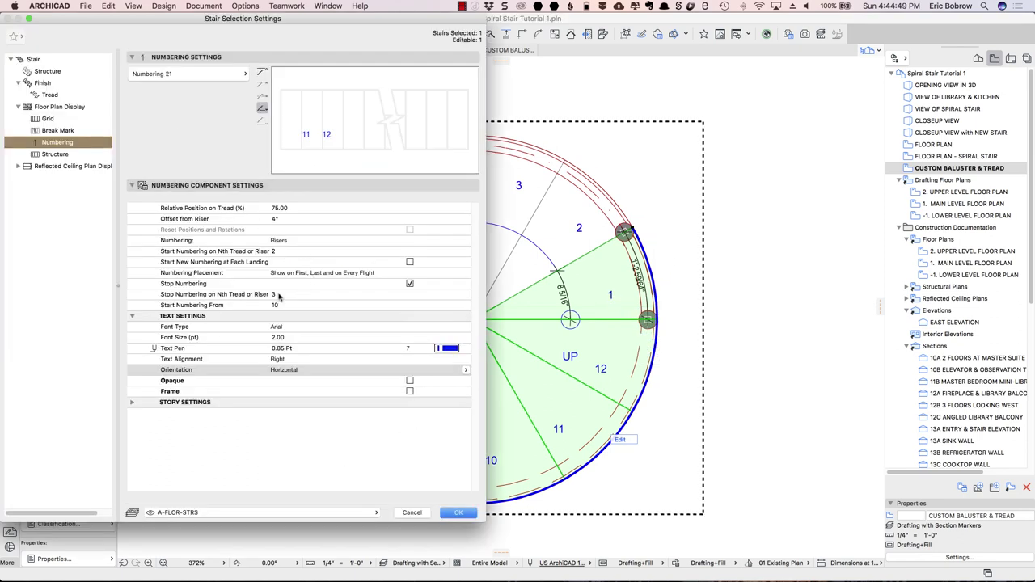
{"action": "left_click", "coordinate": [283, 294]}
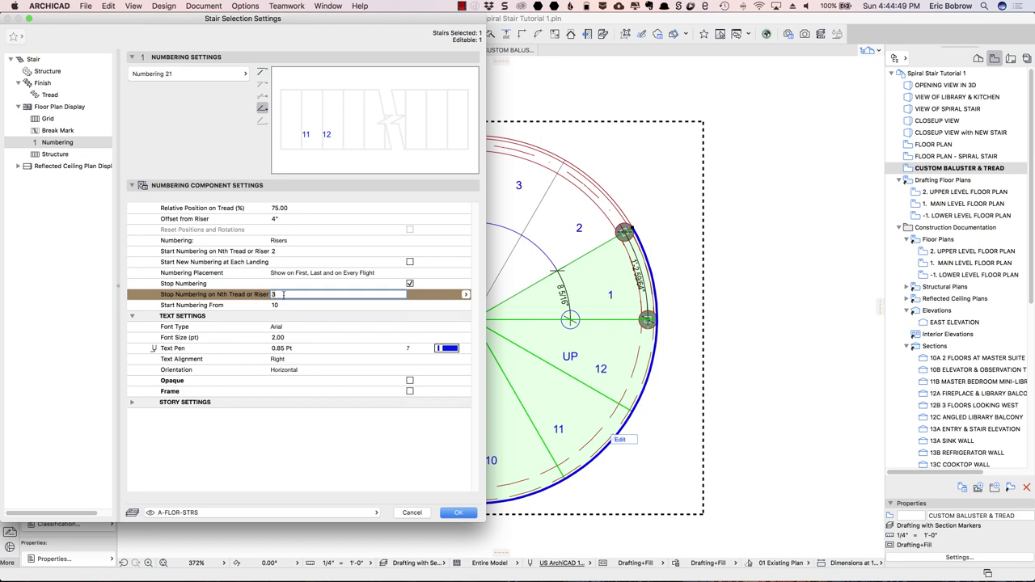
{"action": "left_click", "coordinate": [410, 284]}
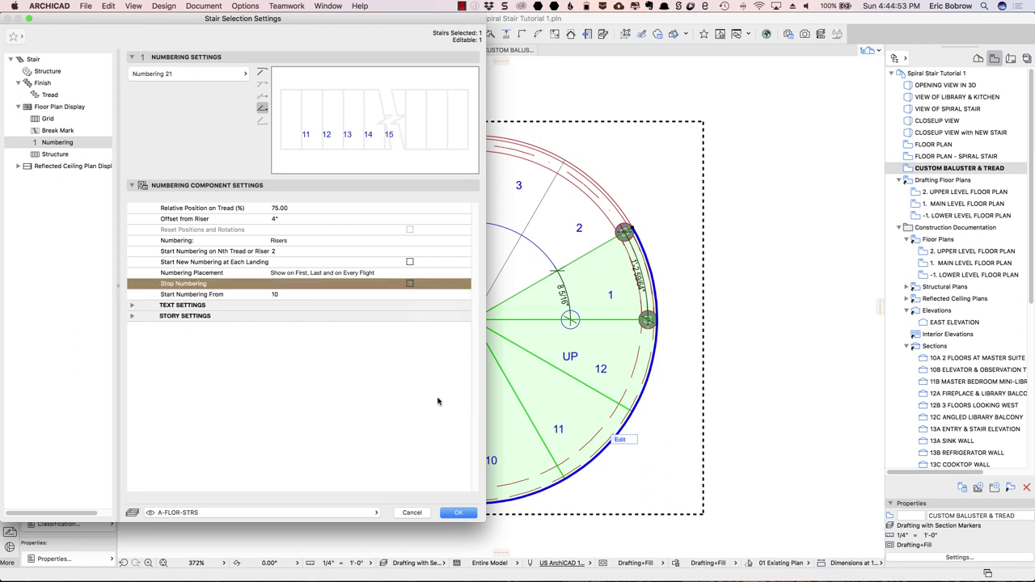
{"action": "left_click", "coordinate": [460, 513]}
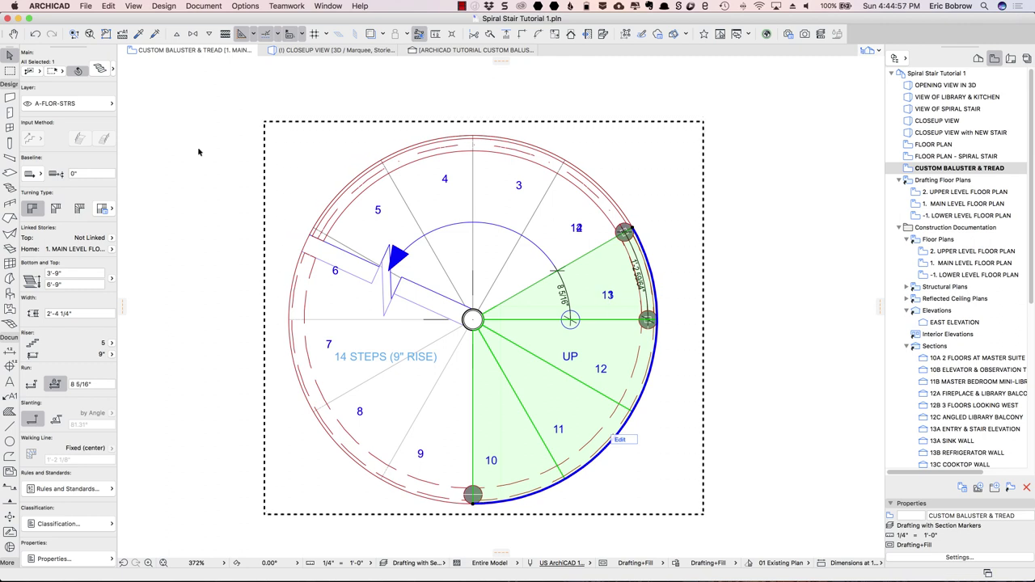
Turn Stop Numbering back on and raise the riser where numbering stops so the selected stair is numbered through 13.
{"action": "left_click", "coordinate": [100, 69]}
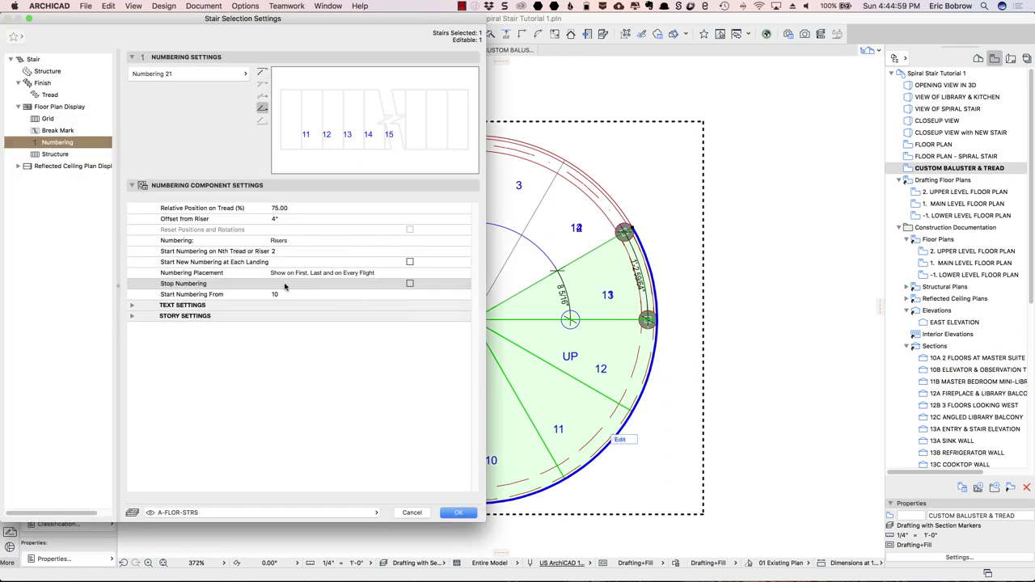
{"action": "left_click", "coordinate": [410, 284]}
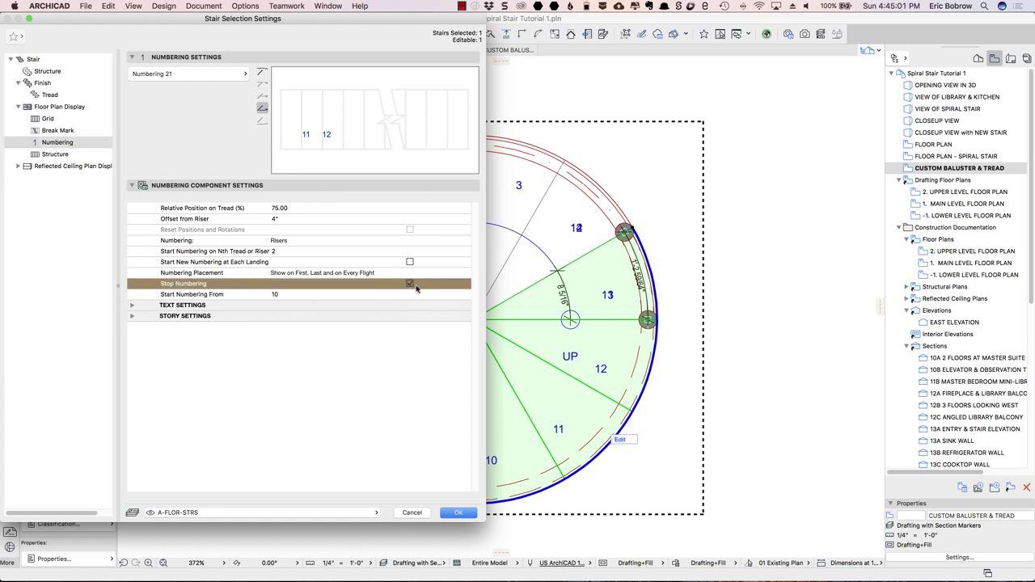
{"action": "left_click", "coordinate": [295, 294]}
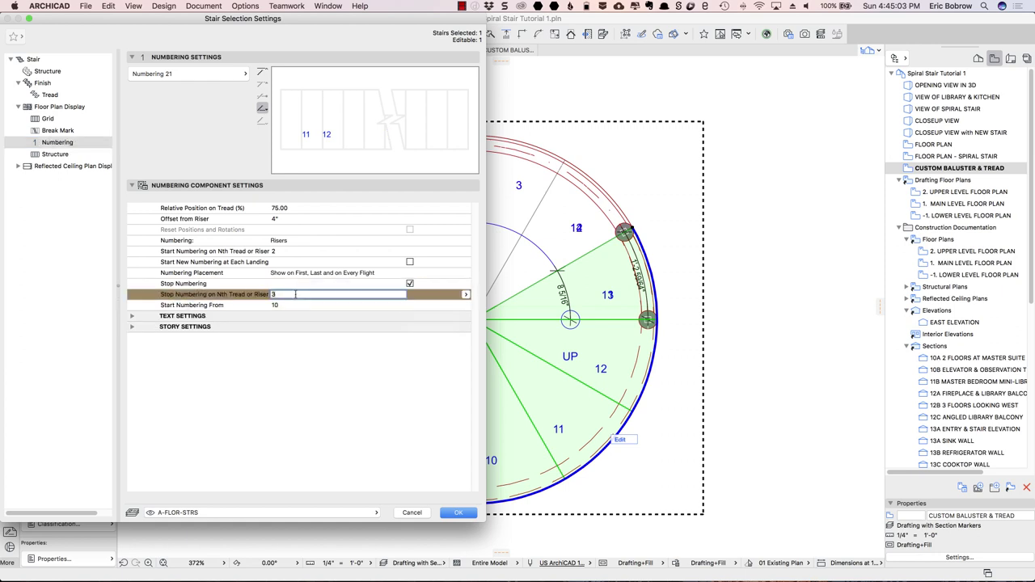
{"action": "left_click", "coordinate": [460, 513]}
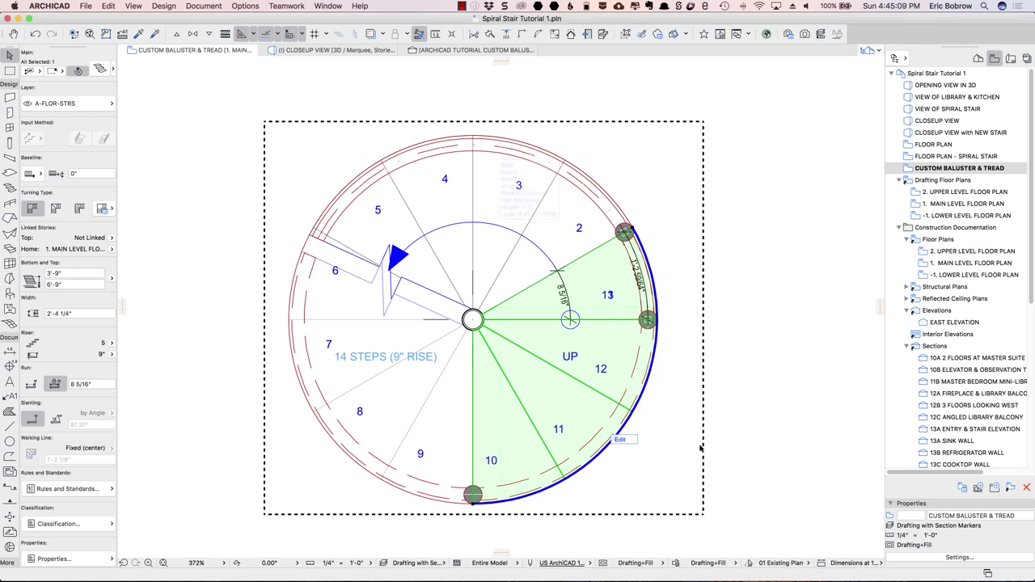
Edit the stair's symbol to move number 13 inward, clear of number 1, then exit edit mode and deselect the stair.
{"action": "left_click", "coordinate": [624, 440]}
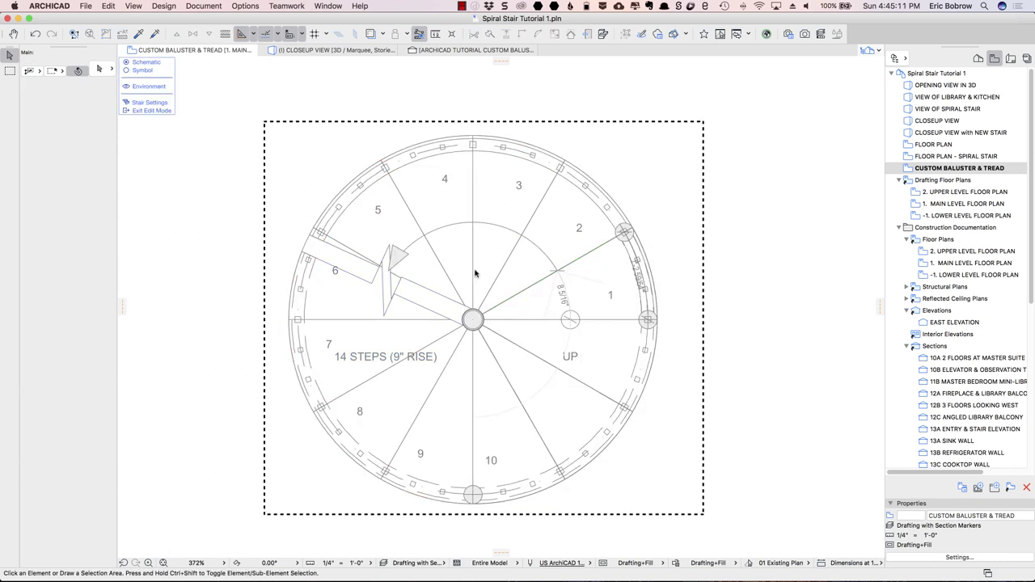
{"action": "left_click", "coordinate": [126, 71]}
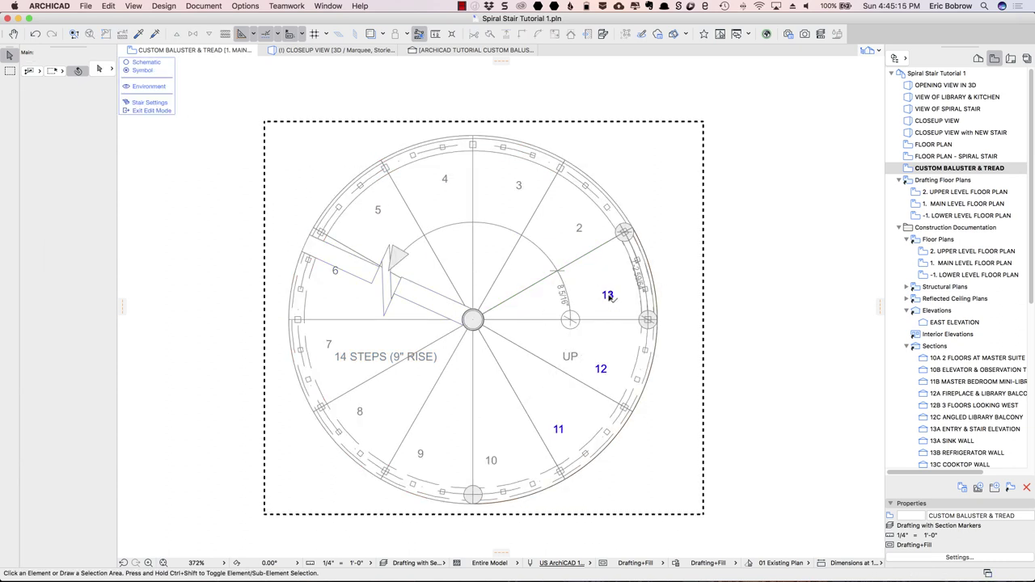
{"action": "left_click", "coordinate": [608, 296]}
{"action": "left_click", "coordinate": [608, 296]}
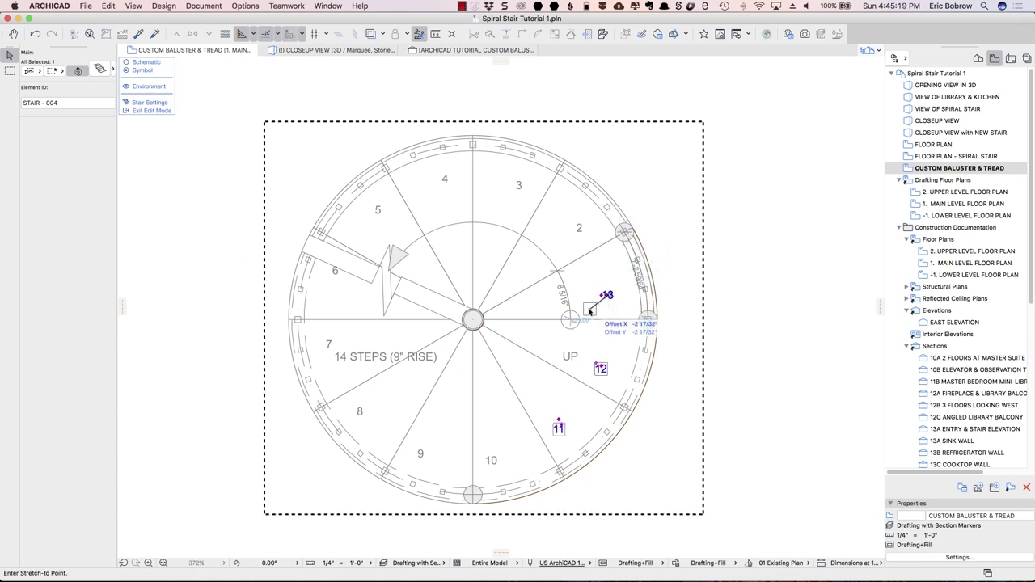
{"action": "left_click", "coordinate": [709, 298]}
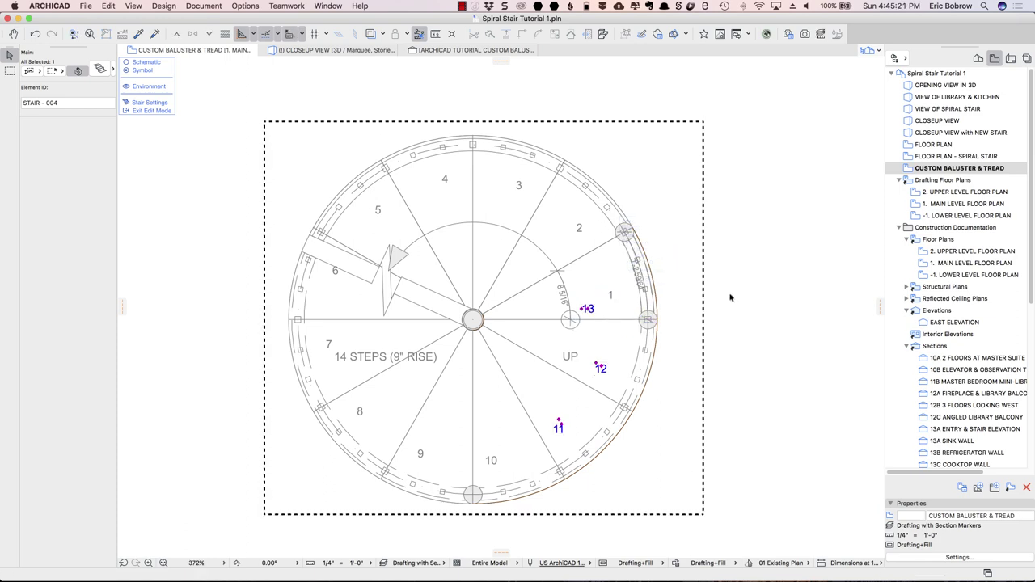
{"action": "left_click", "coordinate": [151, 110]}
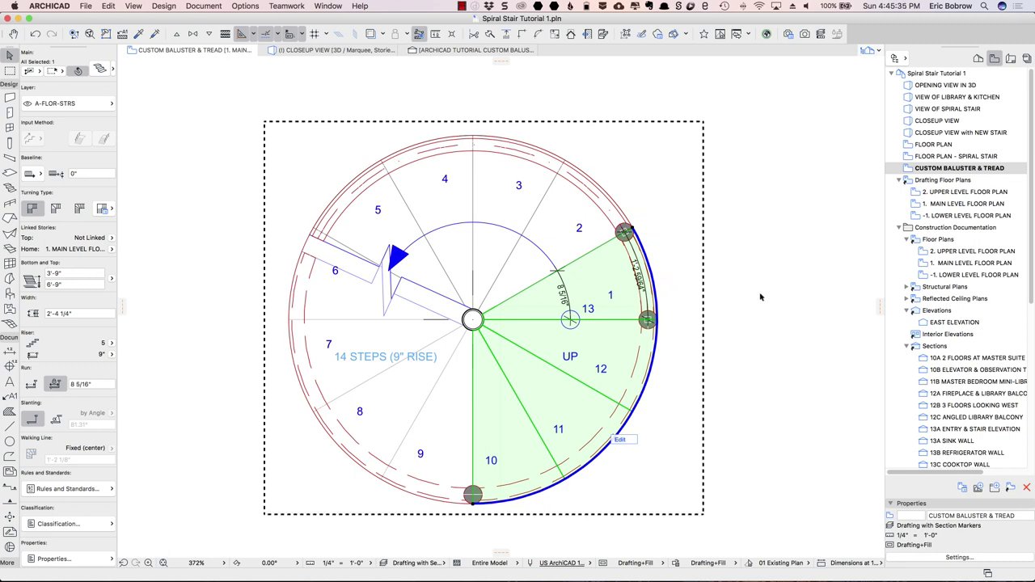
{"action": "key", "text": "Escape"}
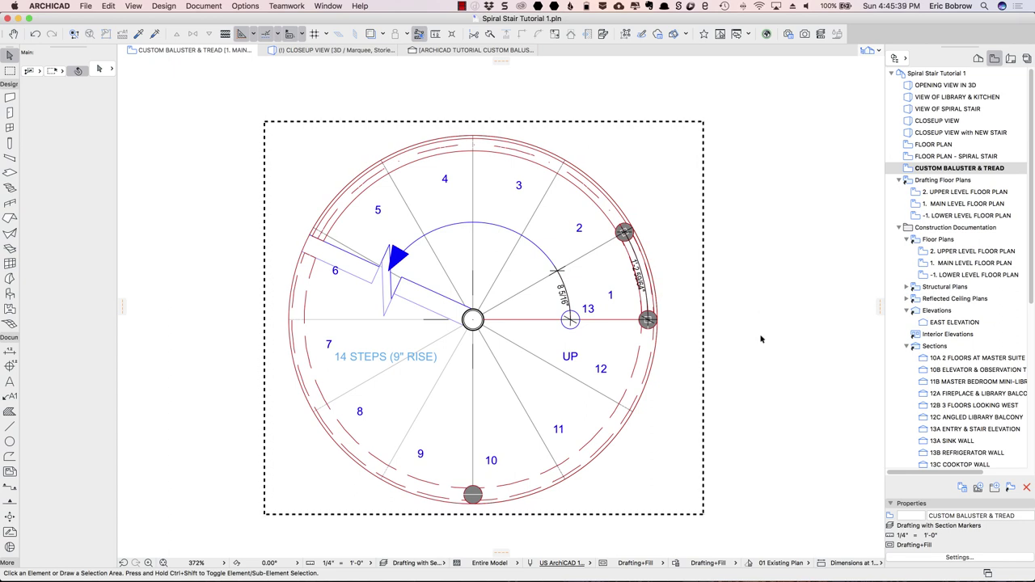
Draw a marquee around the wedge-shaped tread in the floor plan and show only that area in 3D.
{"action": "scroll", "coordinate": [758, 335], "scroll_direction": "down", "scroll_amount": 3}
{"action": "scroll", "coordinate": [795, 405], "scroll_direction": "down", "scroll_amount": 10}
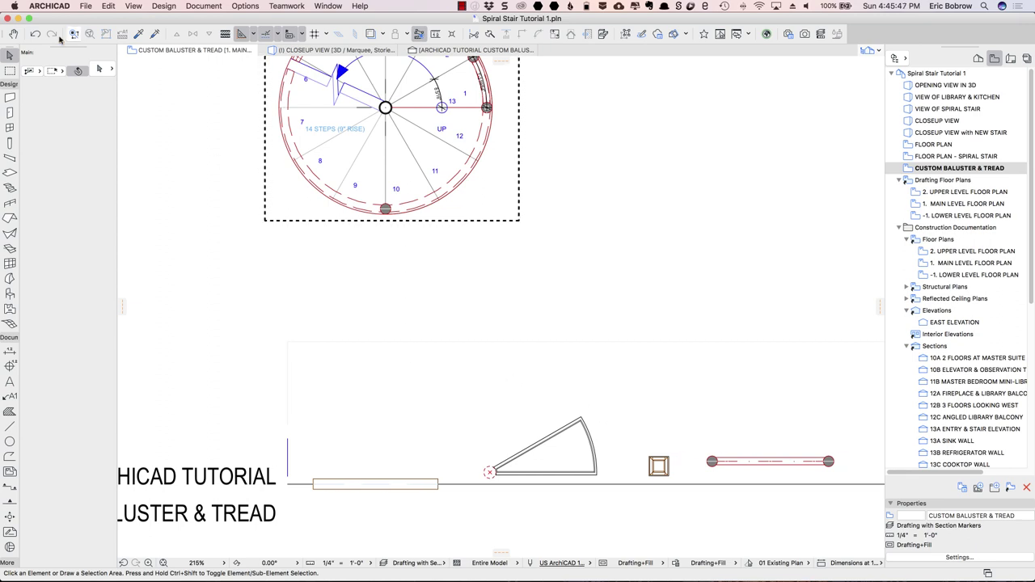
{"action": "key", "text": "m"}
{"action": "left_click", "coordinate": [612, 406]}
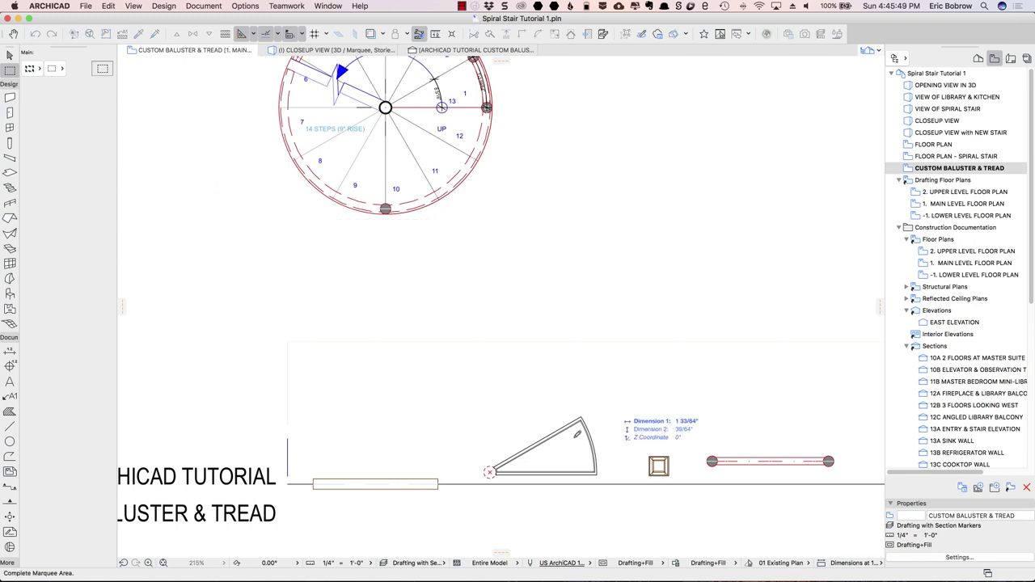
{"action": "left_click", "coordinate": [473, 496]}
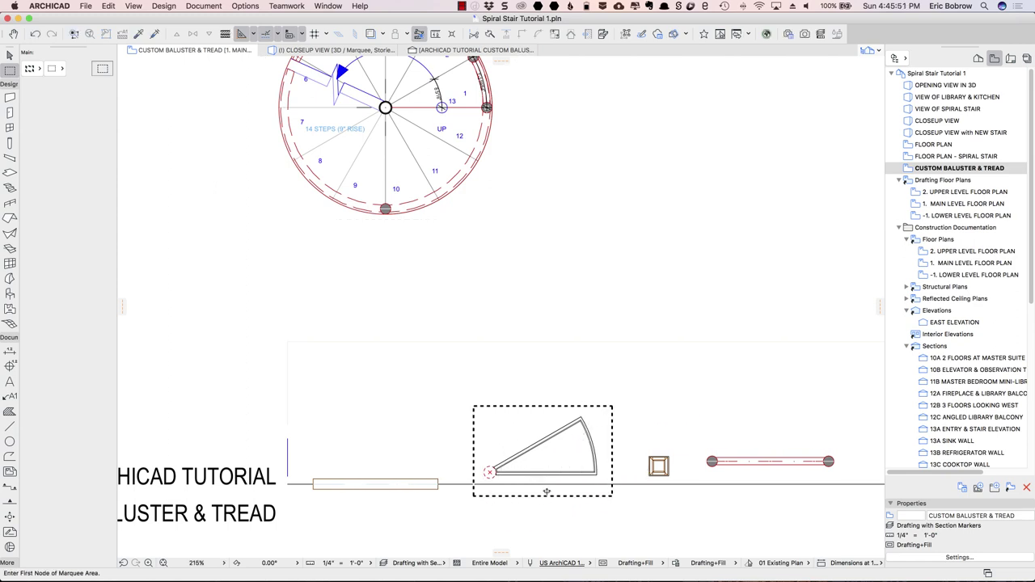
{"action": "key", "text": "F5"}
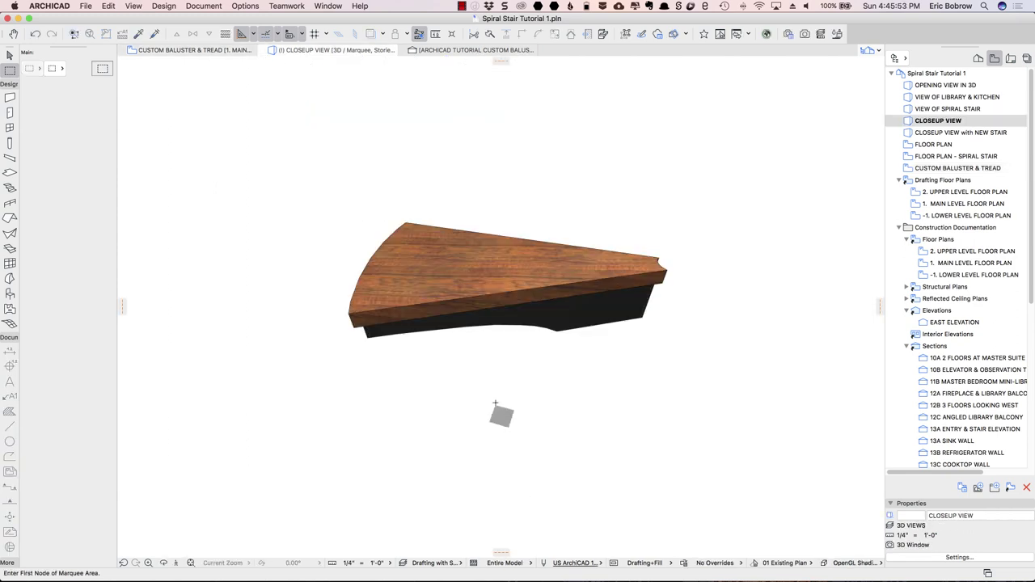
Suspend groups in the 3D view so the tread's component parts can be selected individually.
{"action": "left_click", "coordinate": [332, 344]}
{"action": "key", "text": "Escape"}
{"action": "middle_click_drag", "start_coordinate": [460, 383], "coordinate": [485, 210], "text": "shift"}
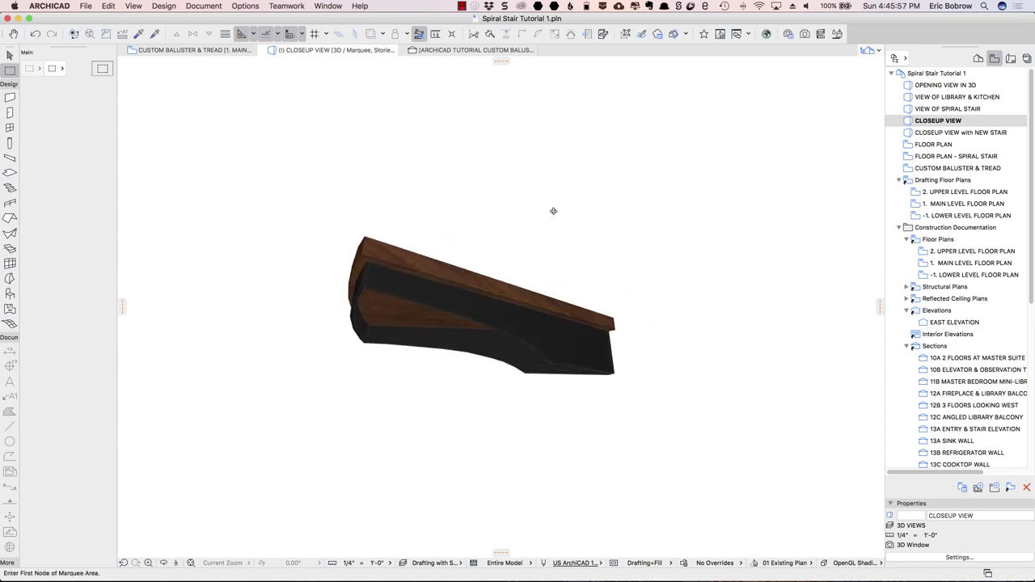
{"action": "left_click", "coordinate": [353, 324]}
{"action": "key", "text": "Escape"}
{"action": "left_click", "coordinate": [624, 33]}
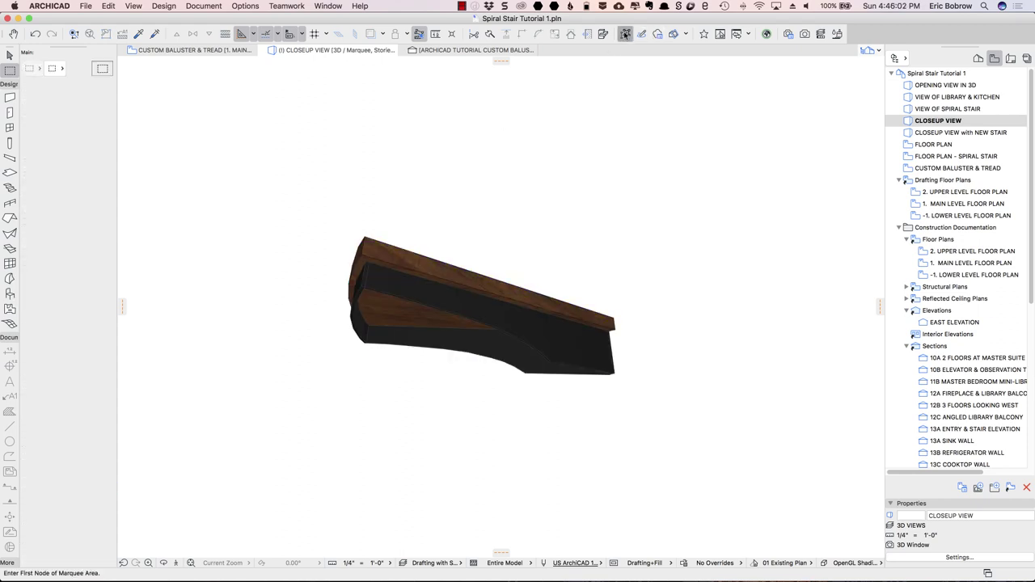
Inspect the tread's curved end wall, profiled tray side wall and wood slab by selecting them in 3D.
{"action": "left_click", "coordinate": [360, 327]}
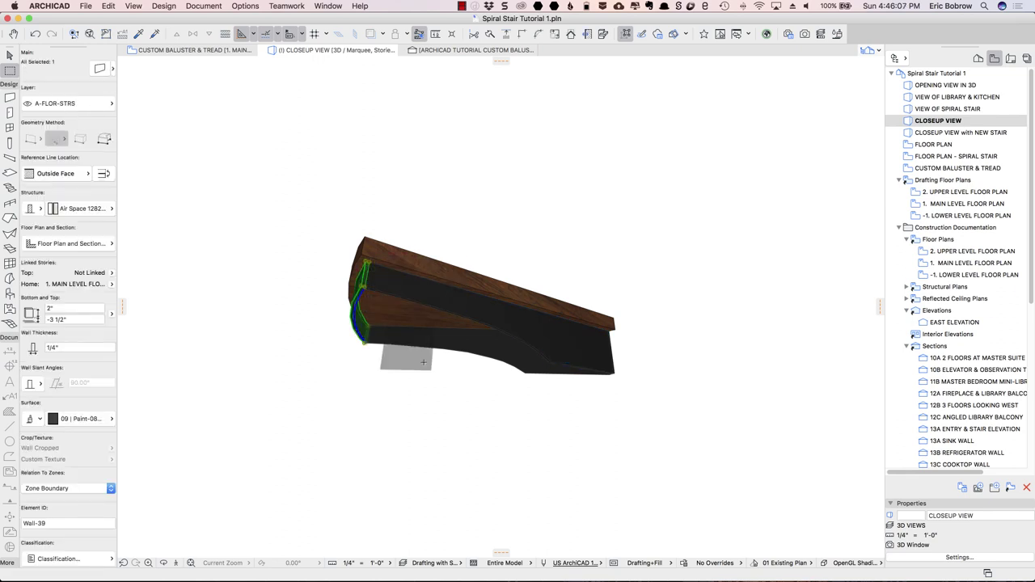
{"action": "left_click", "coordinate": [453, 350], "text": "shift"}
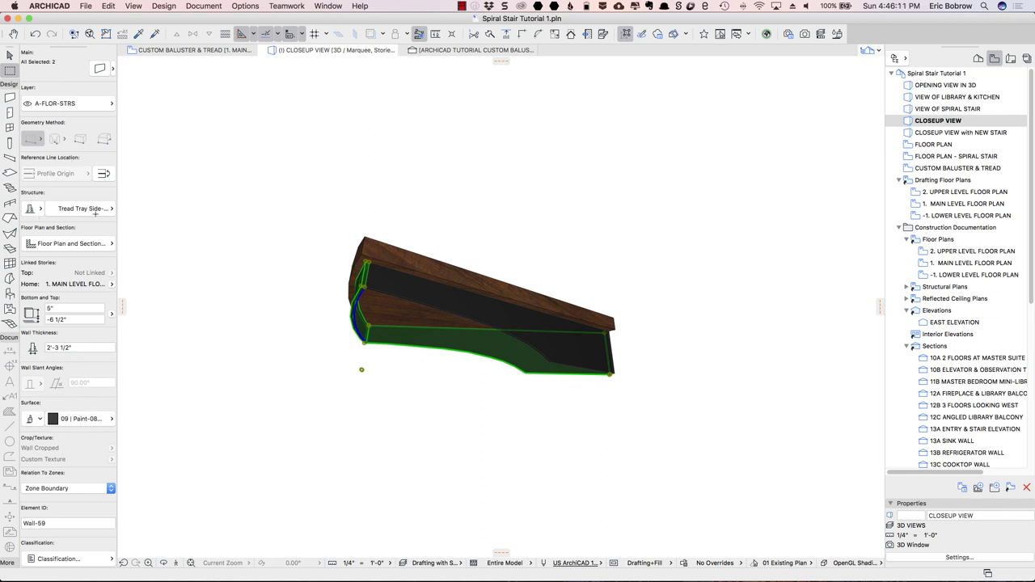
{"action": "key", "text": "Escape"}
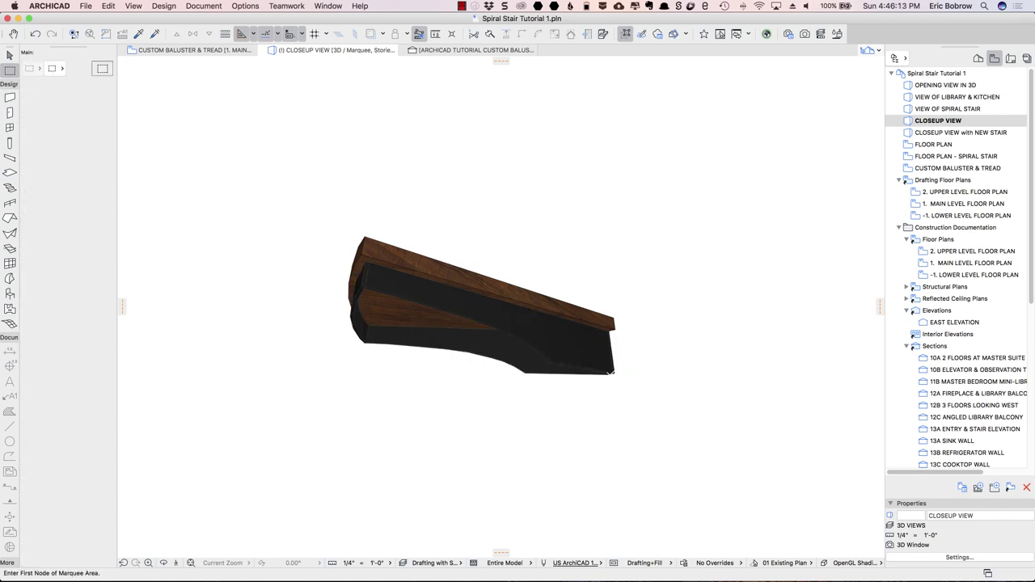
{"action": "left_click", "coordinate": [553, 305]}
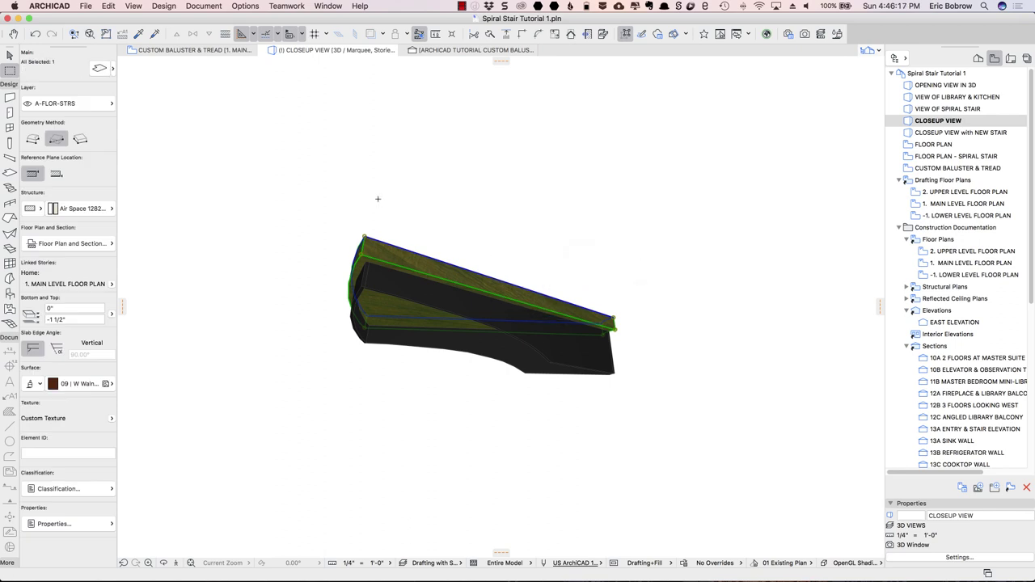
{"action": "key", "text": "Escape"}
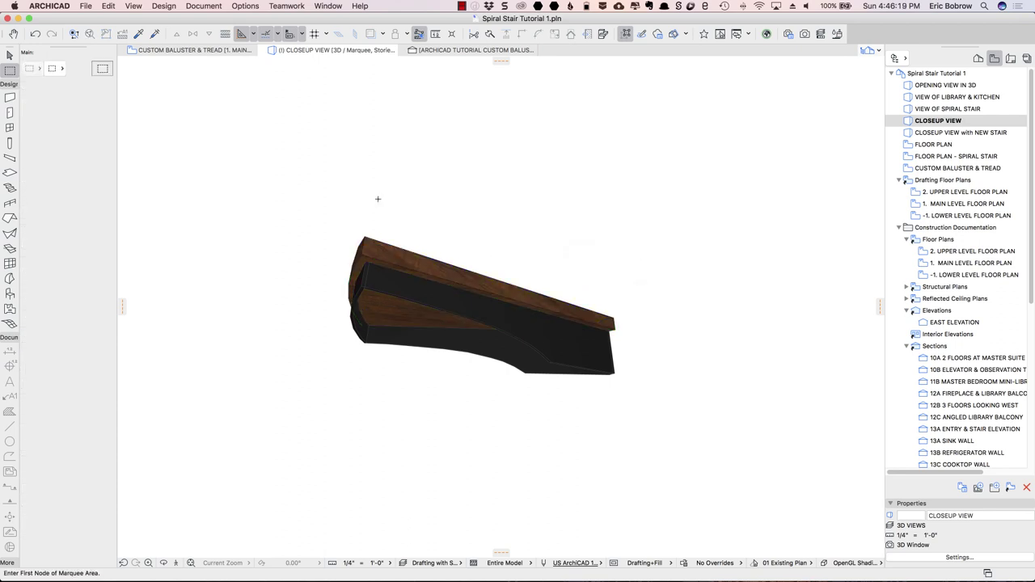
Open the custom baluster and tread section from its floor plan line and examine the tread's side profile.
{"action": "key", "text": "ctrl+Tab"}
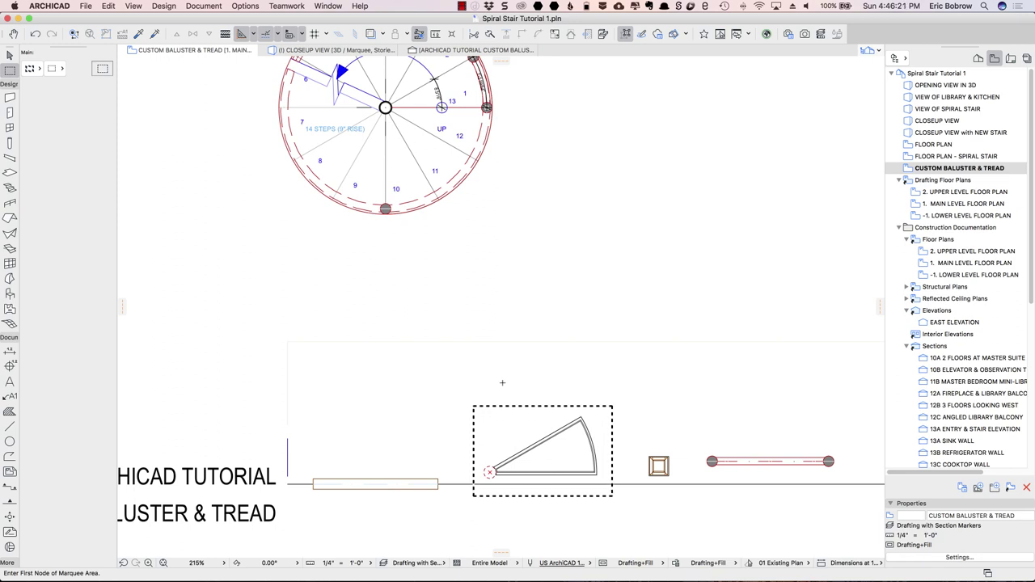
{"action": "left_click", "coordinate": [291, 483]}
{"action": "right_click", "coordinate": [291, 483]}
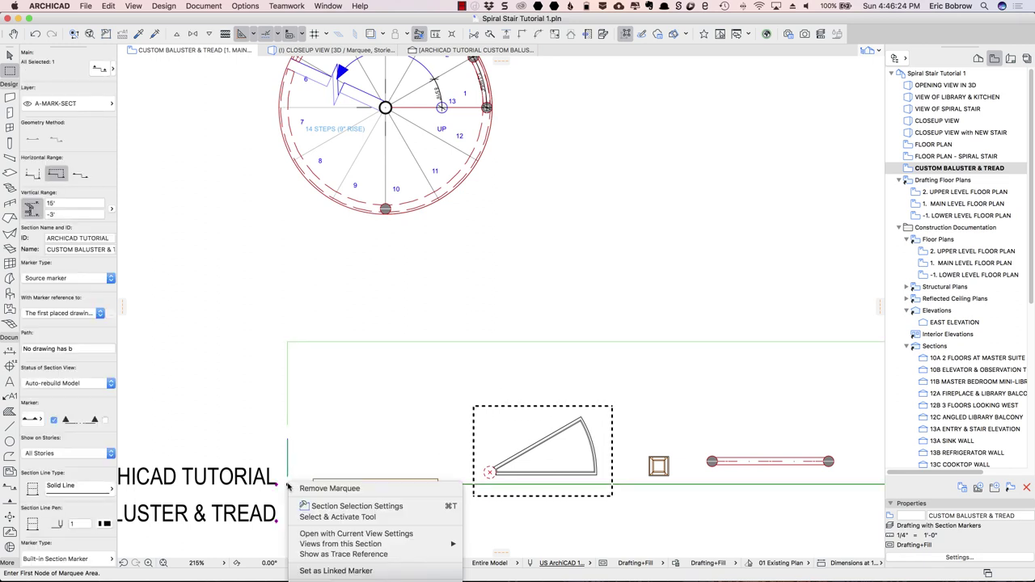
{"action": "left_click", "coordinate": [322, 534]}
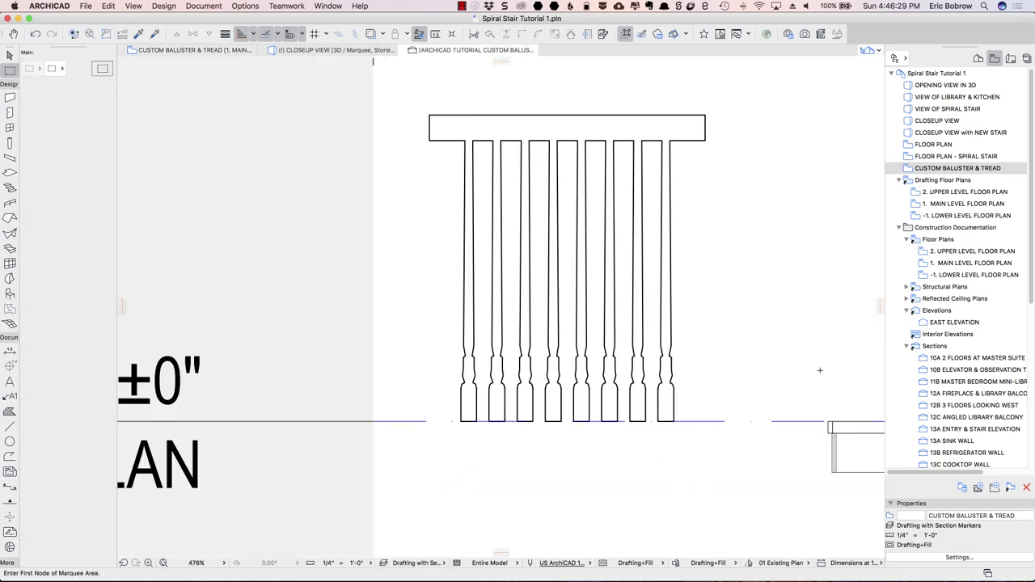
{"action": "scroll", "coordinate": [819, 370], "scroll_direction": "right", "scroll_amount": 5}
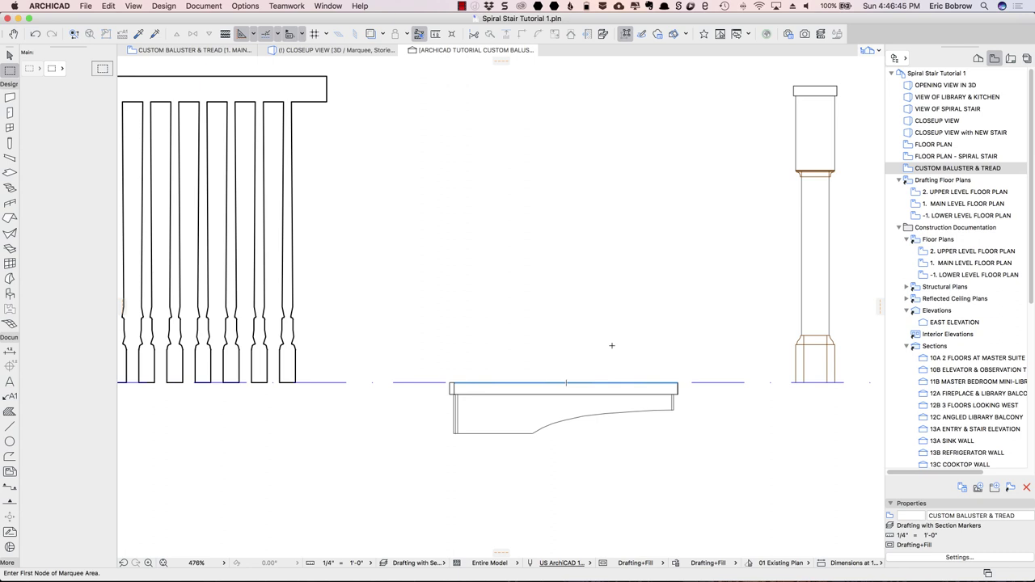
Return to the floor plan, clear the section line selection and the marquee, and focus on the wedge tread's pointed end.
{"action": "key", "text": "ctrl+Tab"}
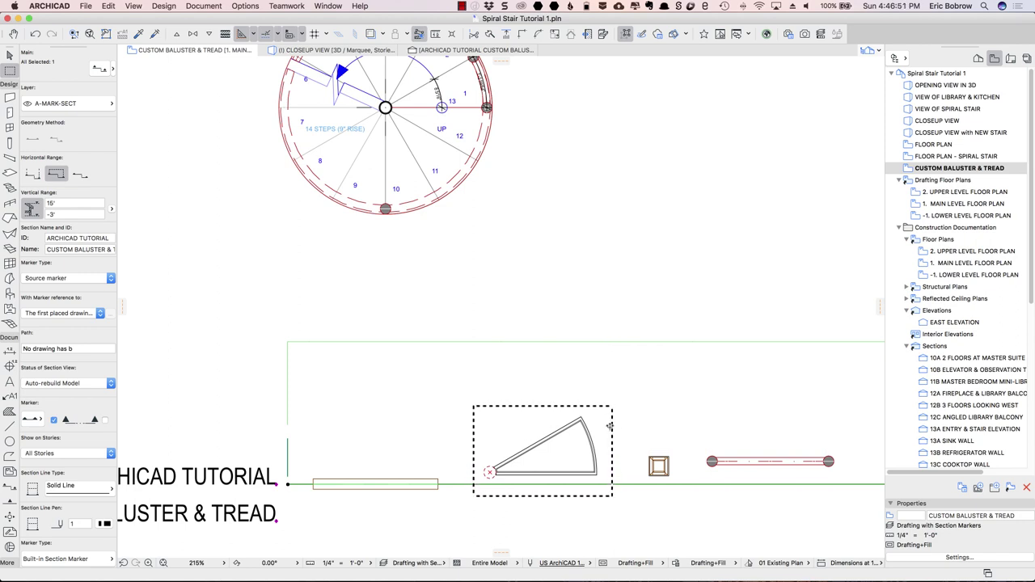
{"action": "key", "text": "Escape"}
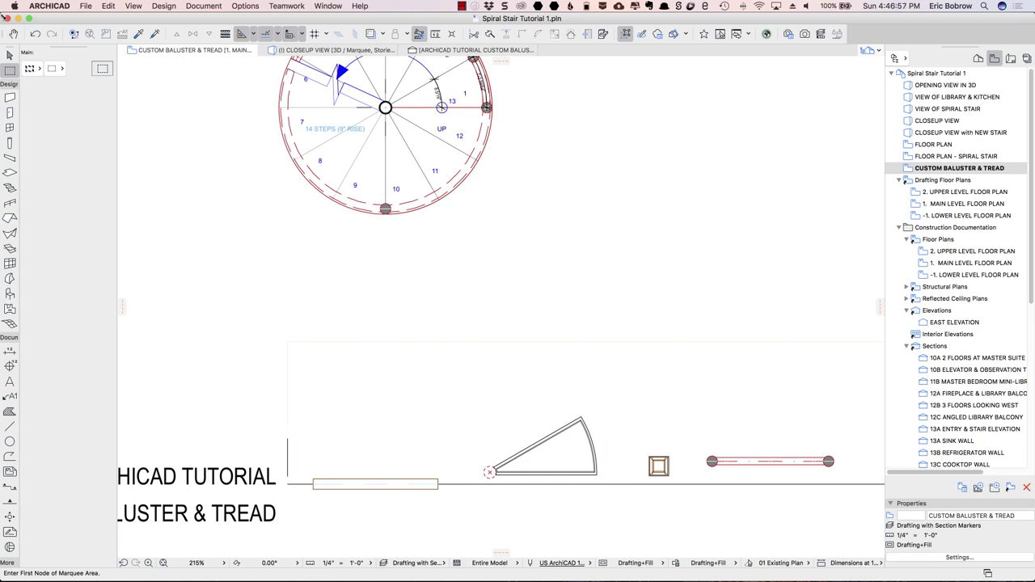
{"action": "left_click", "coordinate": [10, 55]}
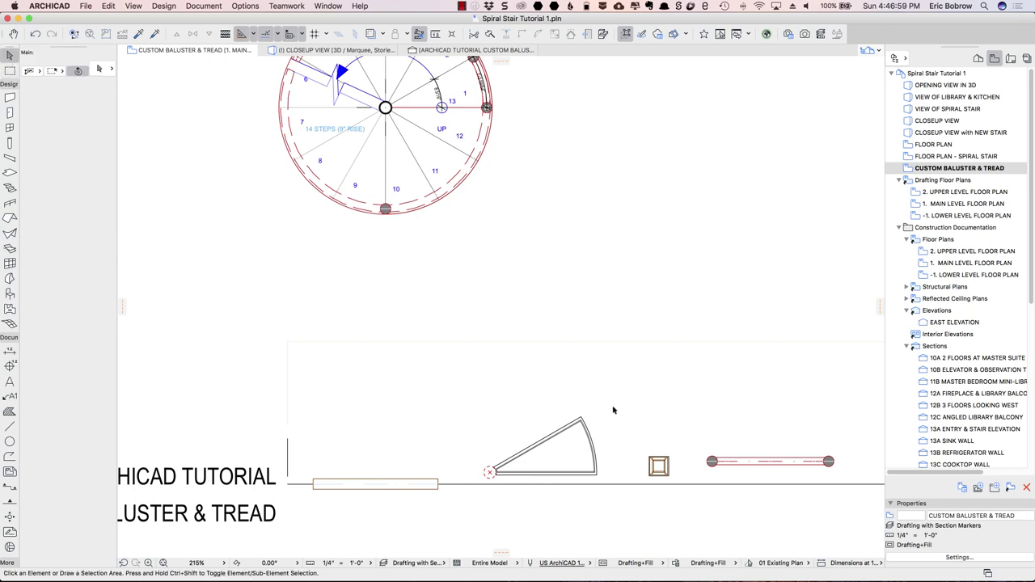
{"action": "left_click_drag", "start_coordinate": [613, 405], "coordinate": [499, 420]}
{"action": "scroll", "coordinate": [491, 469], "scroll_direction": "up", "scroll_amount": 3}
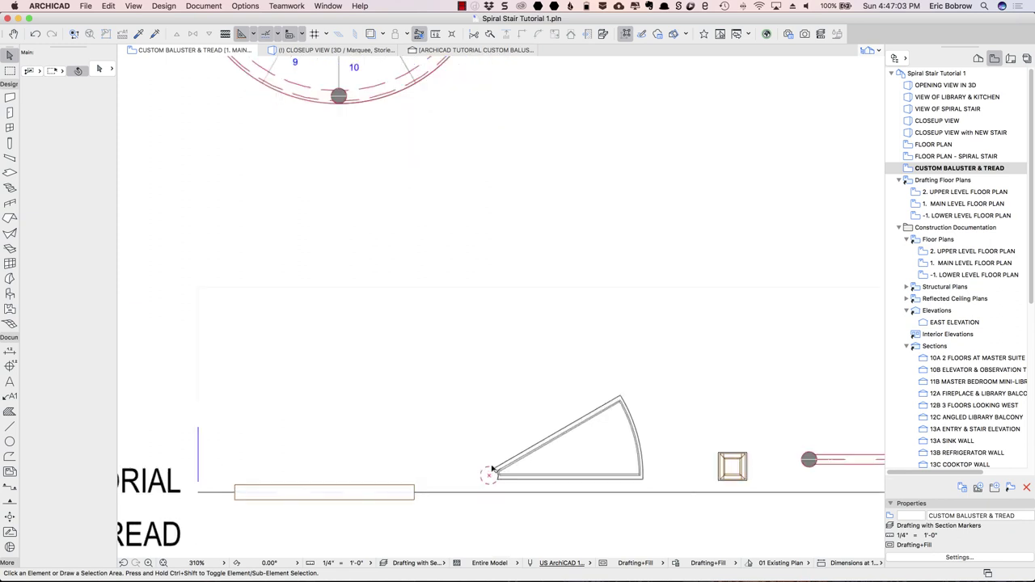
Examine the dashed centre circle at the wedge tread's pointed end by selecting it, and clear the selection.
{"action": "scroll", "coordinate": [491, 469], "scroll_direction": "up", "scroll_amount": 3}
{"action": "scroll", "coordinate": [580, 412], "scroll_direction": "up", "scroll_amount": 2}
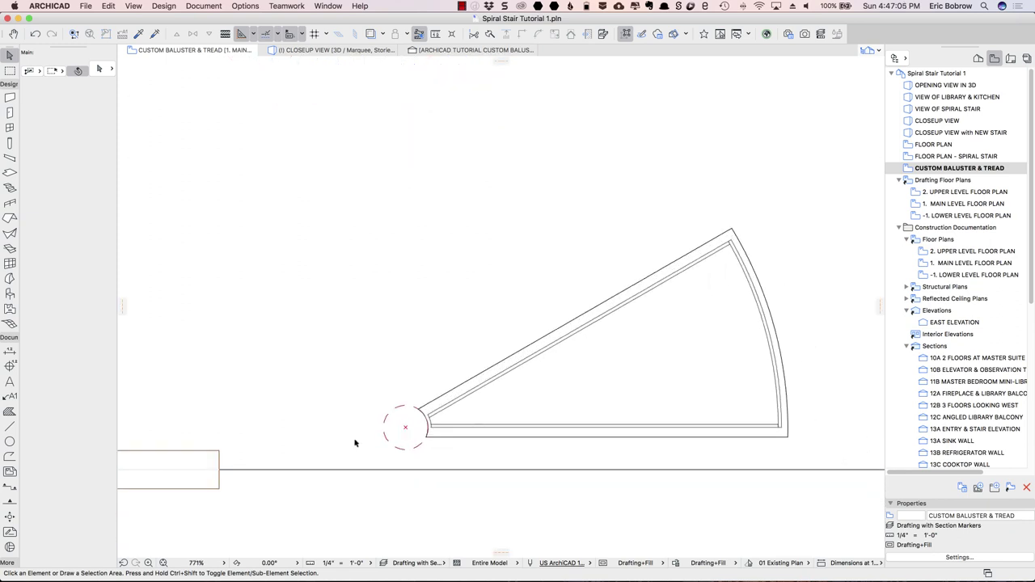
{"action": "left_click", "coordinate": [405, 450]}
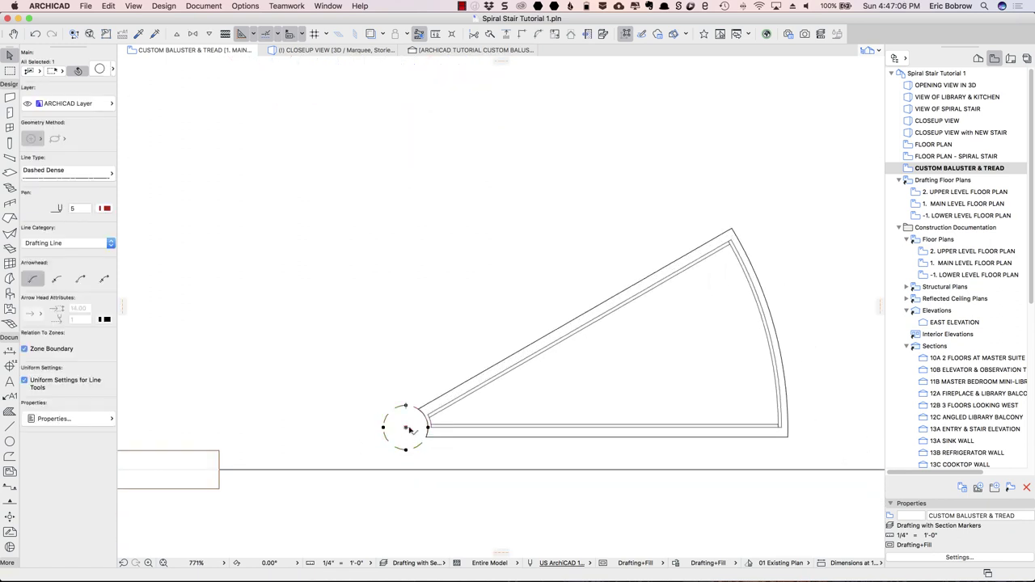
{"action": "left_click", "coordinate": [420, 367]}
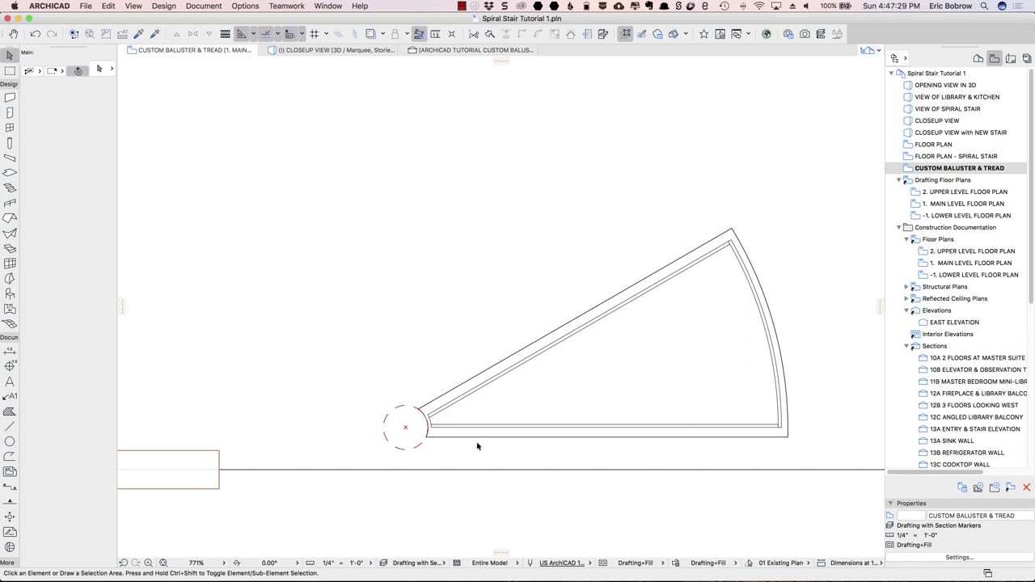
Check the wedge tread's angle with a trial line from the dashed circle's centre to the tread's outer upper corner.
{"action": "left_click", "coordinate": [10, 426]}
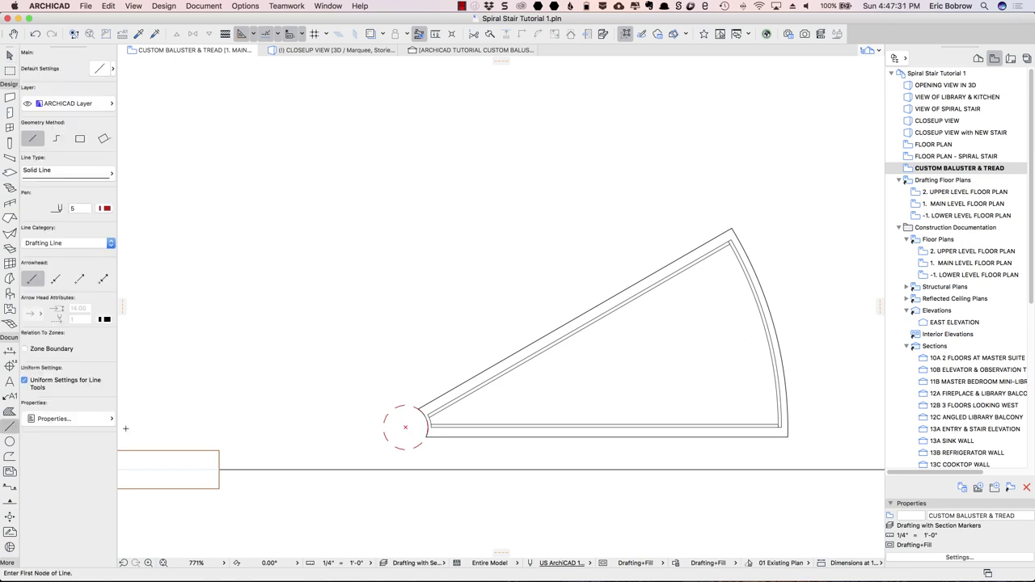
{"action": "left_click", "coordinate": [406, 426]}
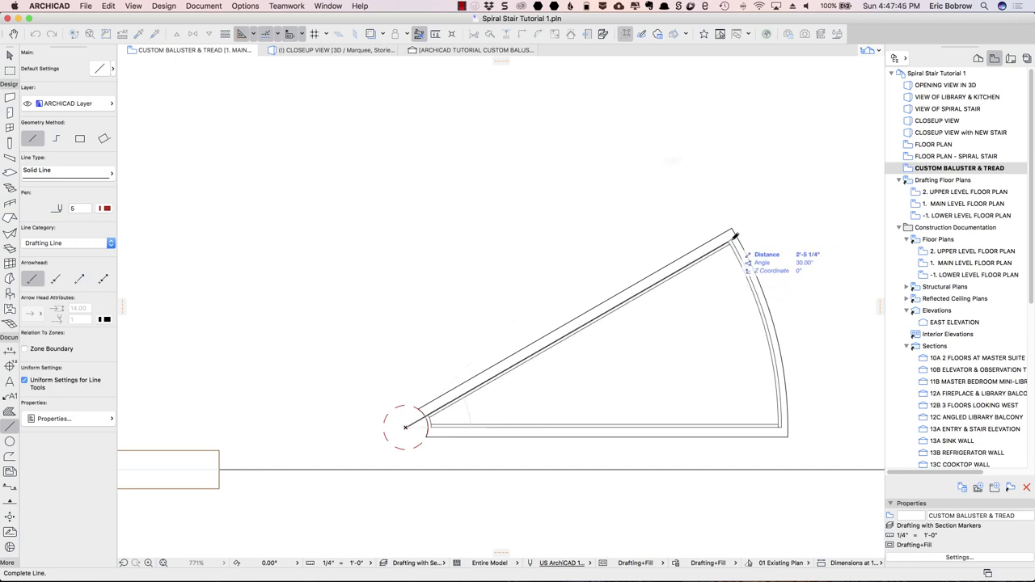
{"action": "left_click", "coordinate": [734, 234]}
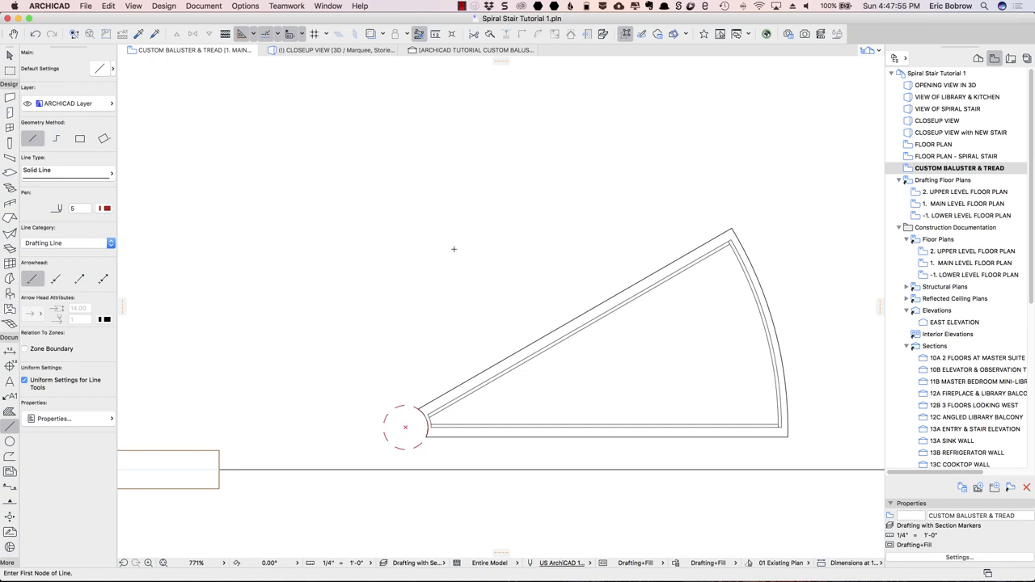
{"action": "left_click", "coordinate": [9, 55]}
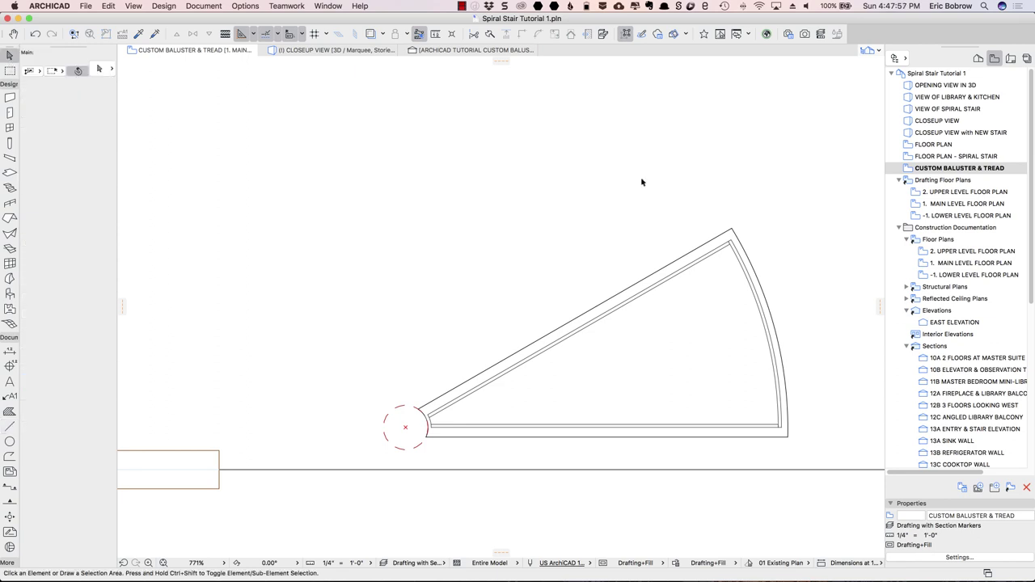
Select all the wedge tread's parts together with the dashed circle and start saving the selection as a Stair Tread.
{"action": "left_click", "coordinate": [829, 211]}
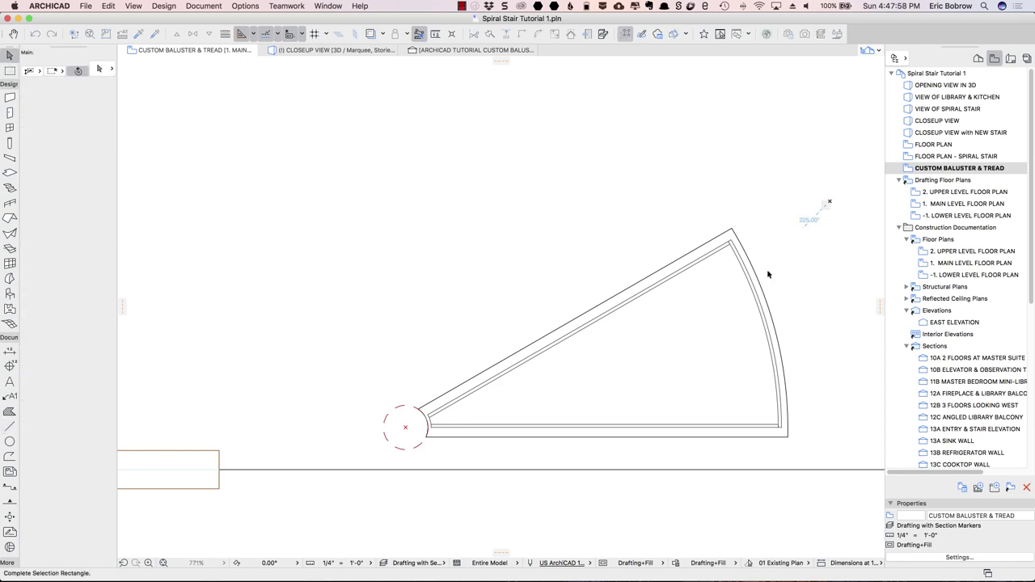
{"action": "left_click", "coordinate": [372, 461]}
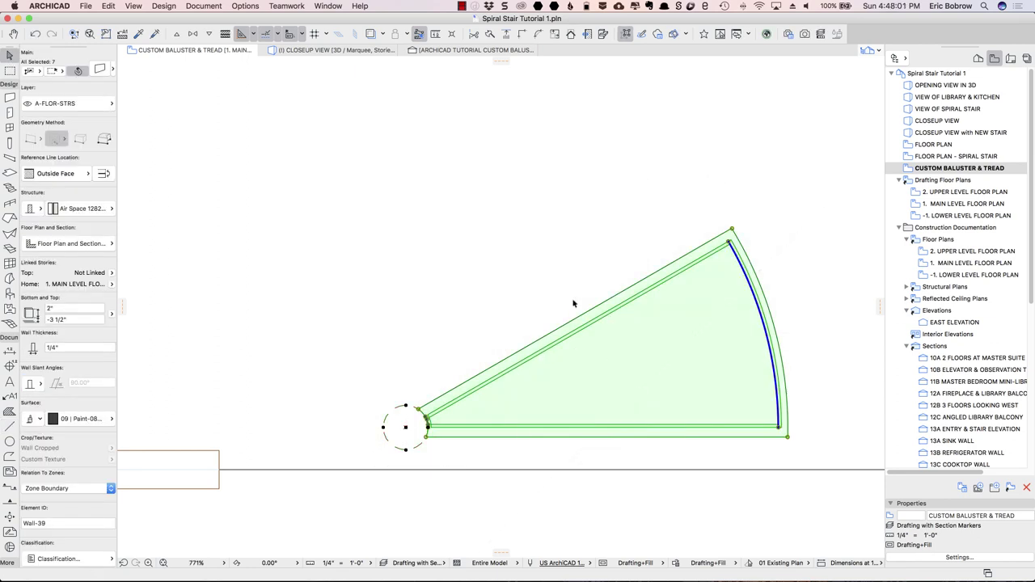
{"action": "left_click", "coordinate": [85, 6]}
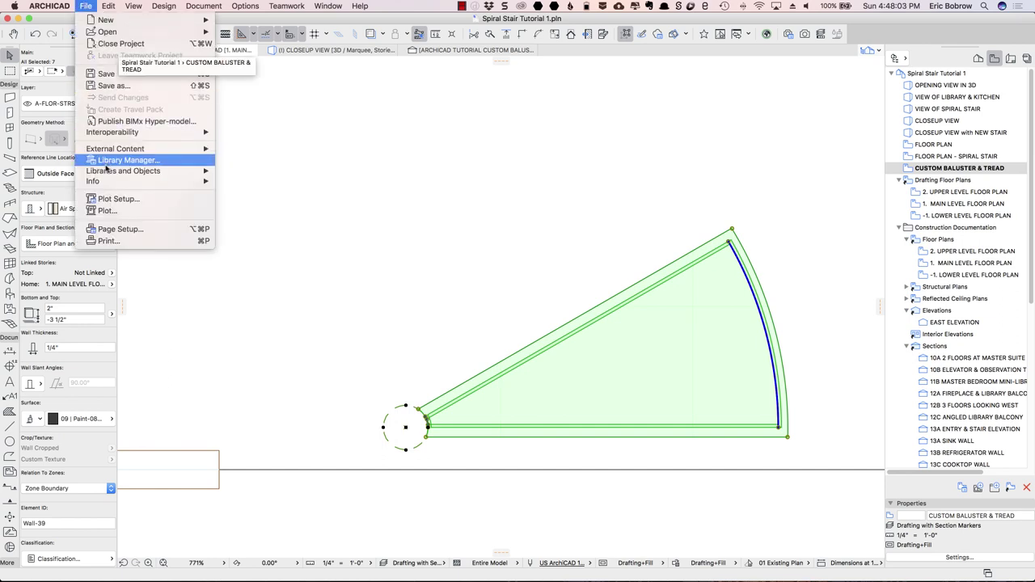
{"action": "mouse_move", "coordinate": [103, 172]}
{"action": "mouse_move", "coordinate": [267, 255]}
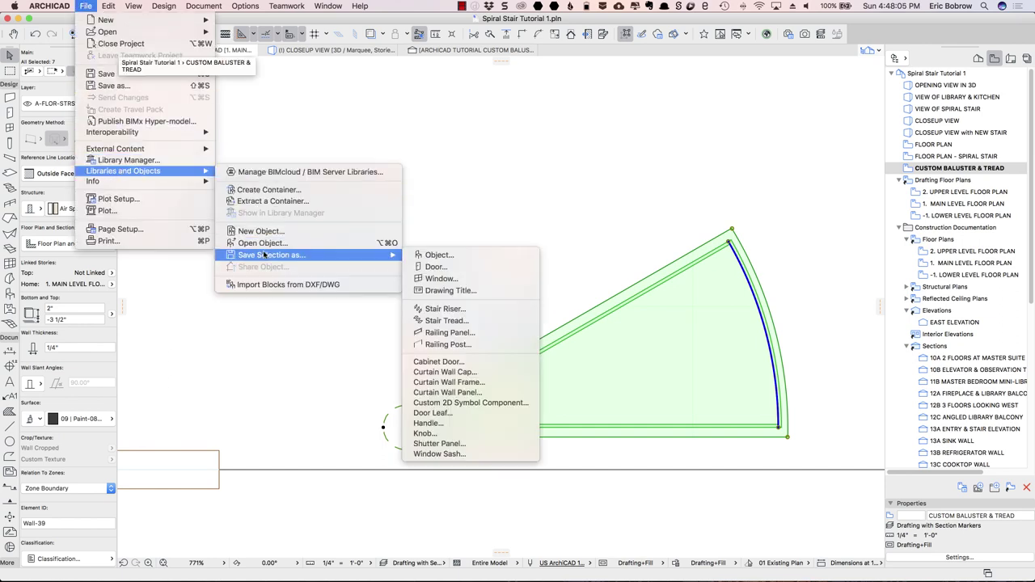
{"action": "left_click", "coordinate": [454, 322]}
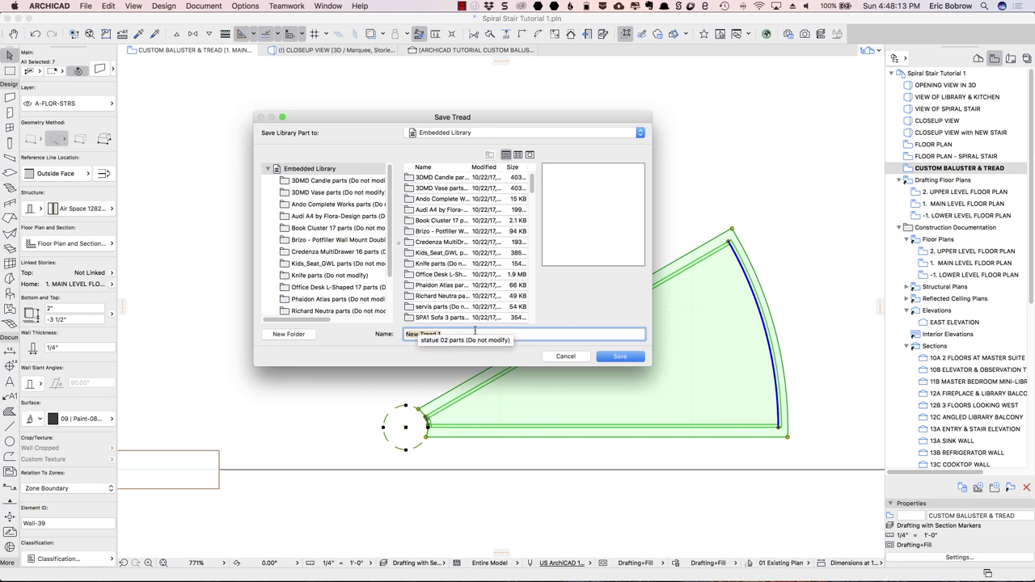
Try to save the tread to the Embedded Library under the name *TREAD 1.
{"action": "key", "text": "BackSpace"}
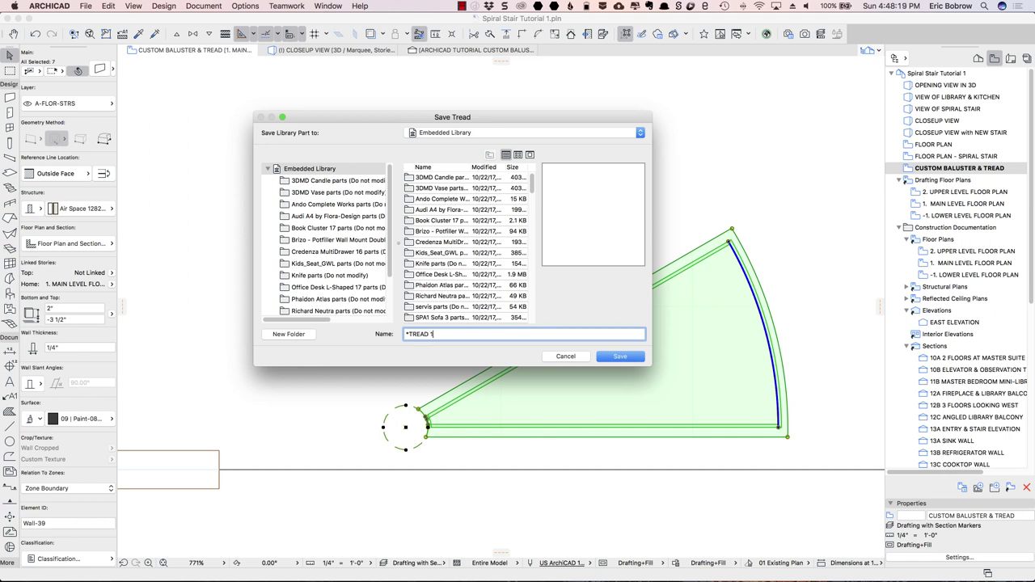
{"action": "left_click", "coordinate": [616, 359]}
{"action": "left_click", "coordinate": [618, 358]}
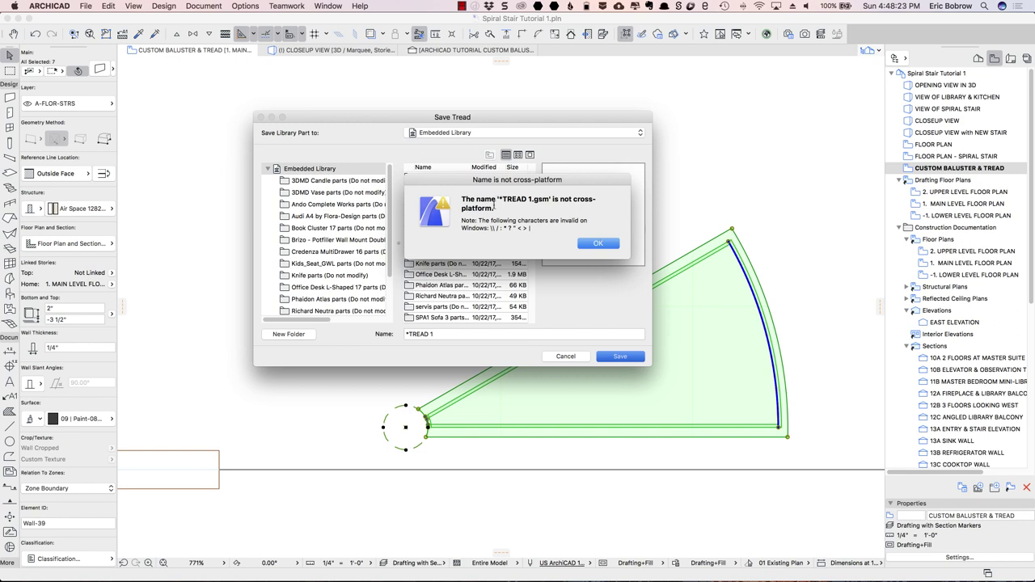
{"action": "left_click", "coordinate": [595, 247]}
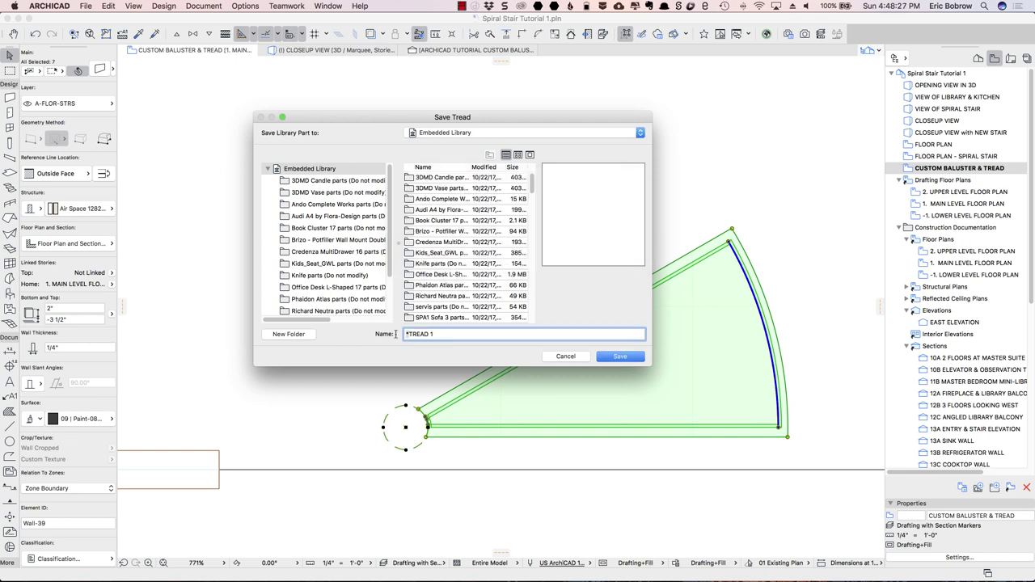
Rename the library part as TREAD 1, without the asterisk, and save it to the Embedded Library.
{"action": "key", "text": "Up"}
{"action": "key", "text": "Delete"}
{"action": "type", "text": "_"}
{"action": "scroll", "coordinate": [493, 266], "scroll_direction": "down", "scroll_amount": 10}
{"action": "key", "text": "BackSpace"}
{"action": "left_click", "coordinate": [621, 358]}
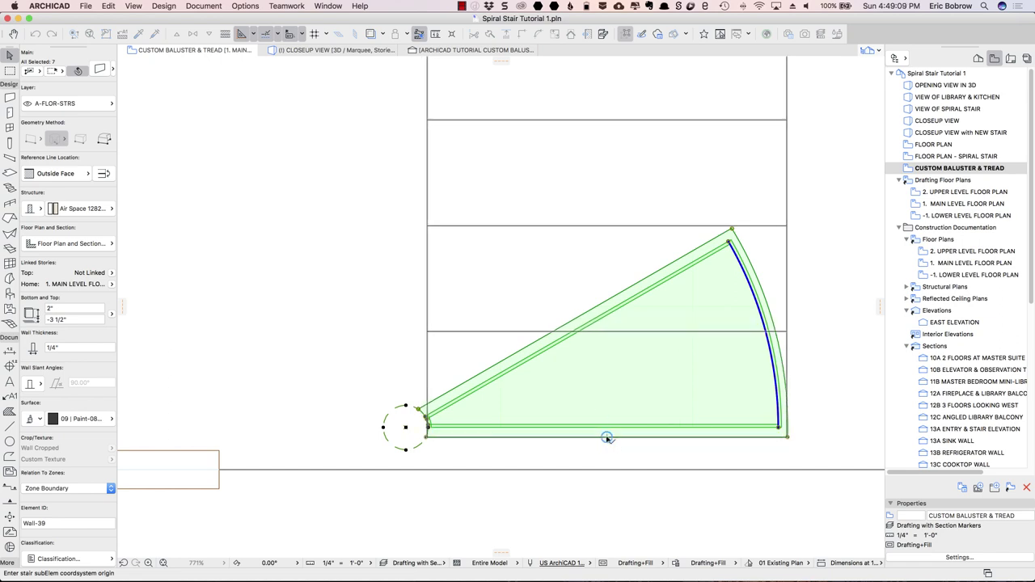
Place the tread's origin at the middle of its lower edge with the X axis along that edge, and accept the object's basic settings.
{"action": "left_click", "coordinate": [607, 439]}
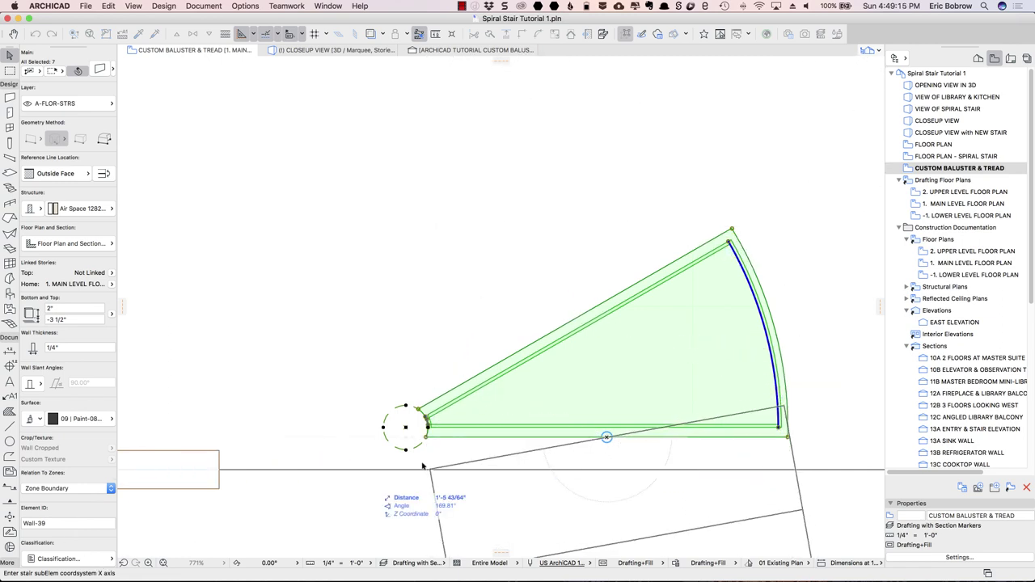
{"action": "left_click", "coordinate": [676, 440]}
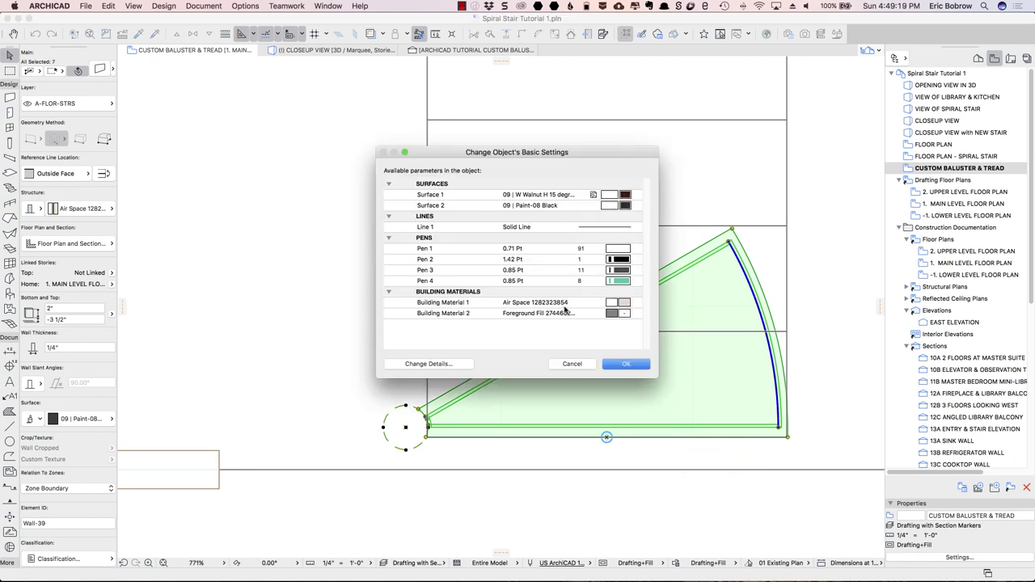
{"action": "left_click", "coordinate": [627, 364]}
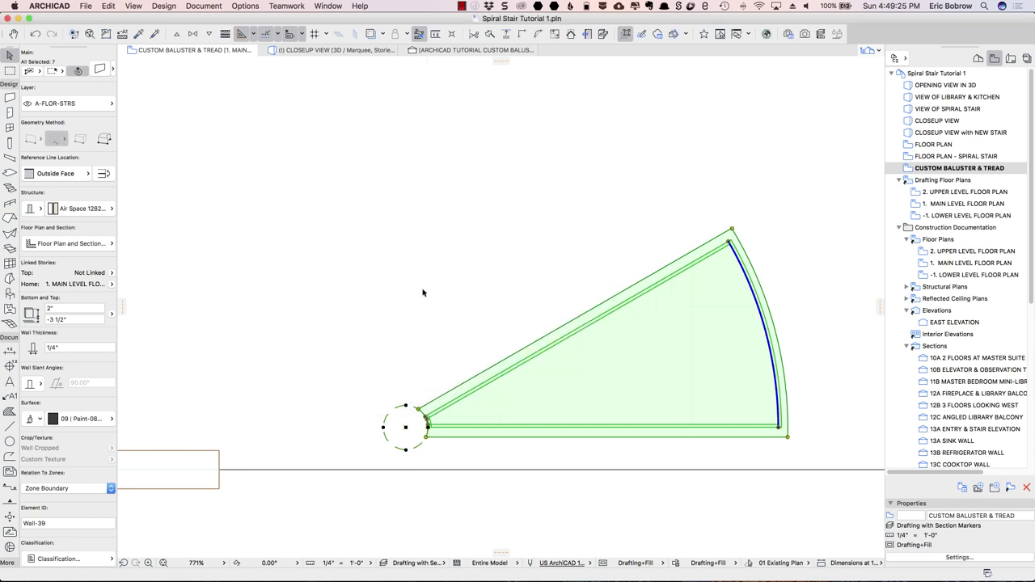
{"action": "key", "text": "Escape"}
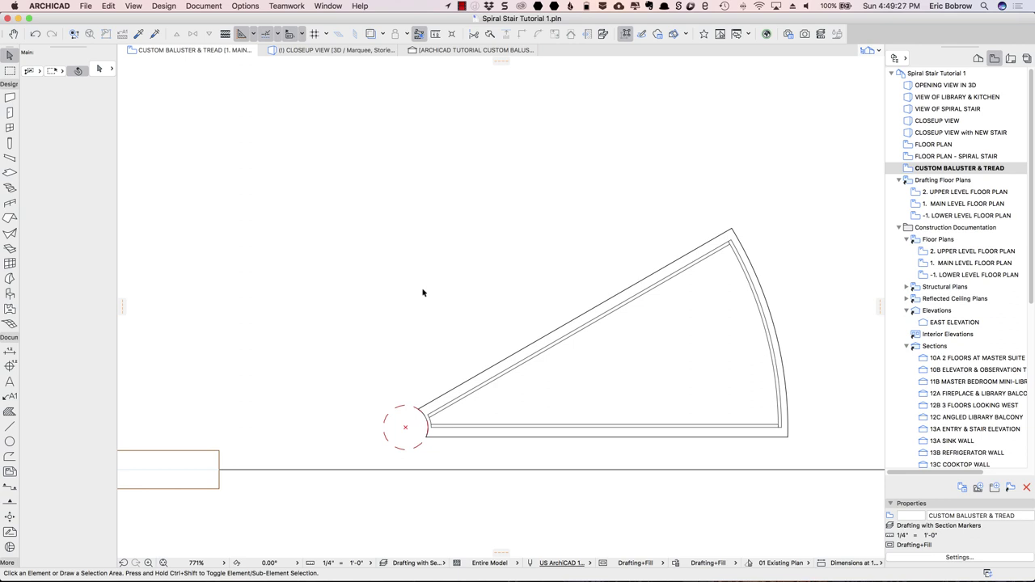
Enclose the whole spiral stair plan in a marquee and display the marqueed stair in 3D.
{"action": "scroll", "coordinate": [423, 292], "scroll_direction": "down", "scroll_amount": 4}
{"action": "middle_click_drag", "start_coordinate": [416, 208], "coordinate": [566, 427]}
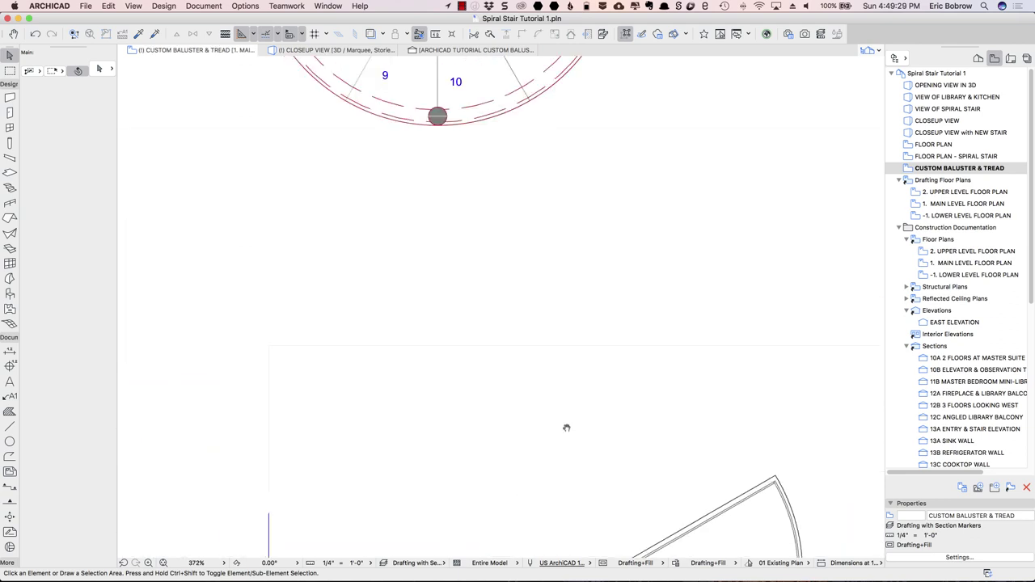
{"action": "middle_click_drag", "start_coordinate": [566, 235], "coordinate": [603, 495]}
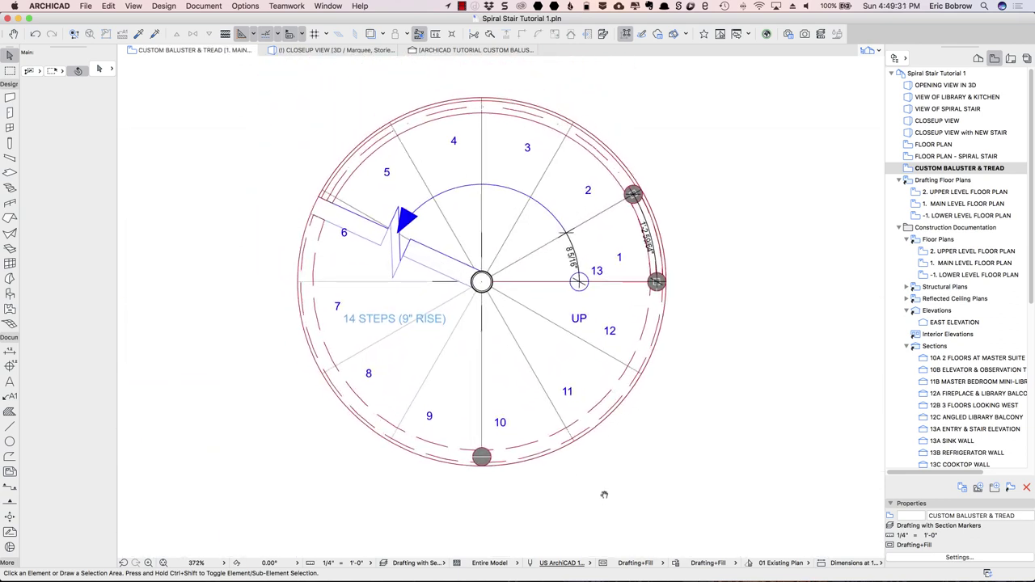
{"action": "left_click", "coordinate": [10, 71]}
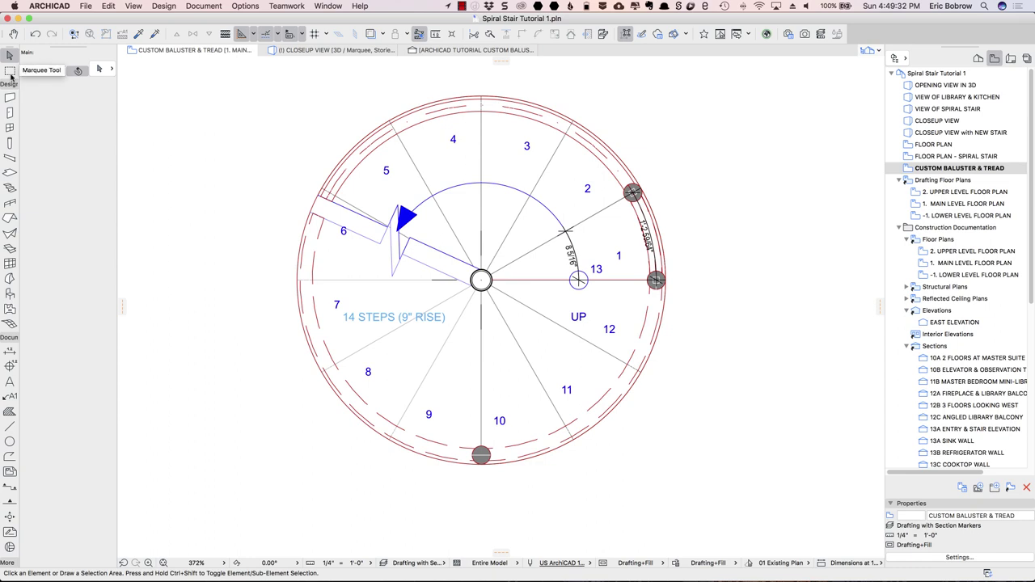
{"action": "left_click", "coordinate": [265, 85]}
{"action": "left_click", "coordinate": [713, 483]}
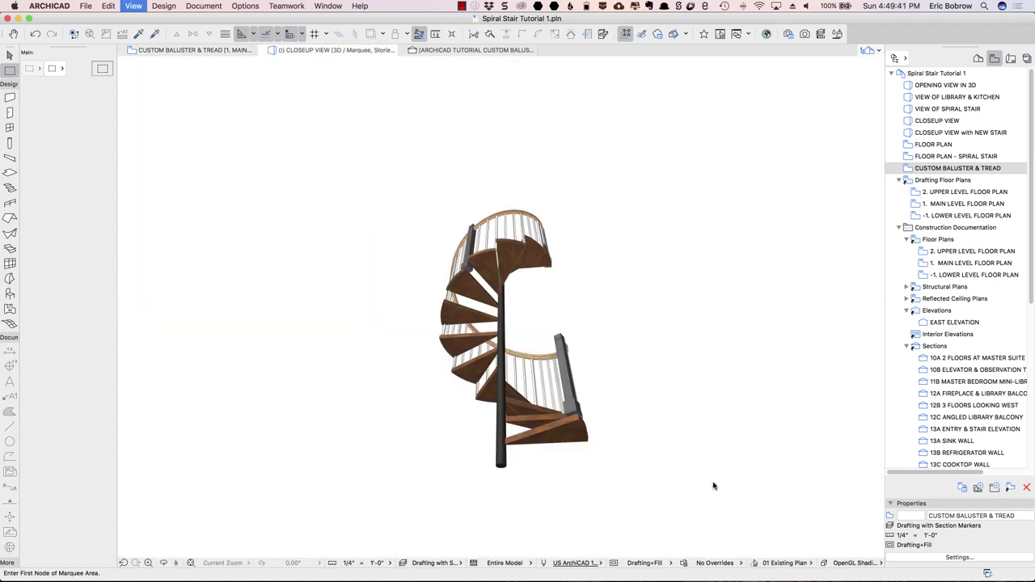
Select both the lower and upper flights of the spiral stair in 3D and open their shared stair settings.
{"action": "middle_click_drag", "start_coordinate": [360, 279], "coordinate": [469, 493], "text": "shift"}
{"action": "scroll", "coordinate": [518, 355], "scroll_direction": "up", "scroll_amount": 8}
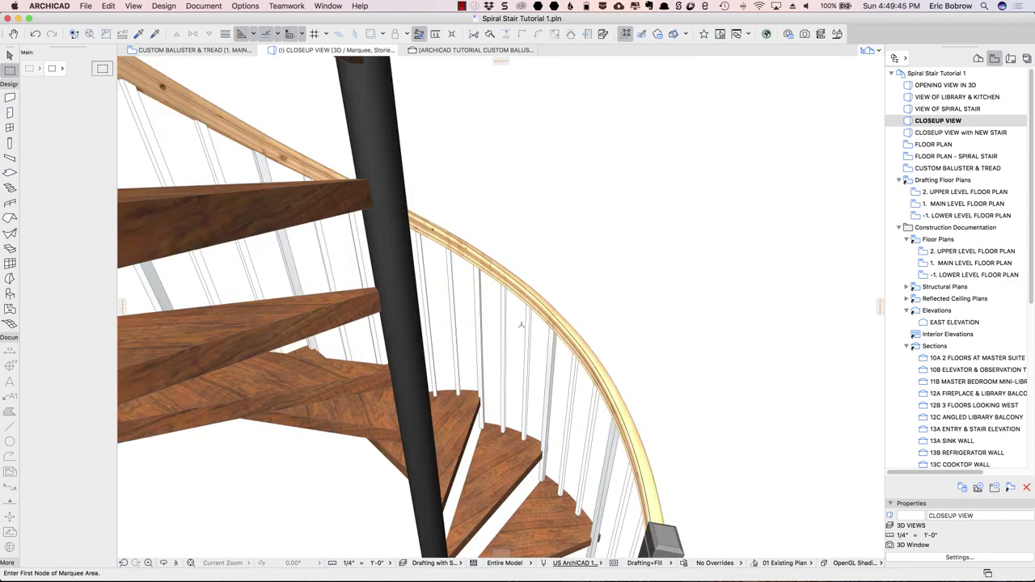
{"action": "scroll", "coordinate": [517, 356], "scroll_direction": "down", "scroll_amount": 5}
{"action": "scroll", "coordinate": [517, 356], "scroll_direction": "up", "scroll_amount": 2}
{"action": "left_click", "coordinate": [515, 327]}
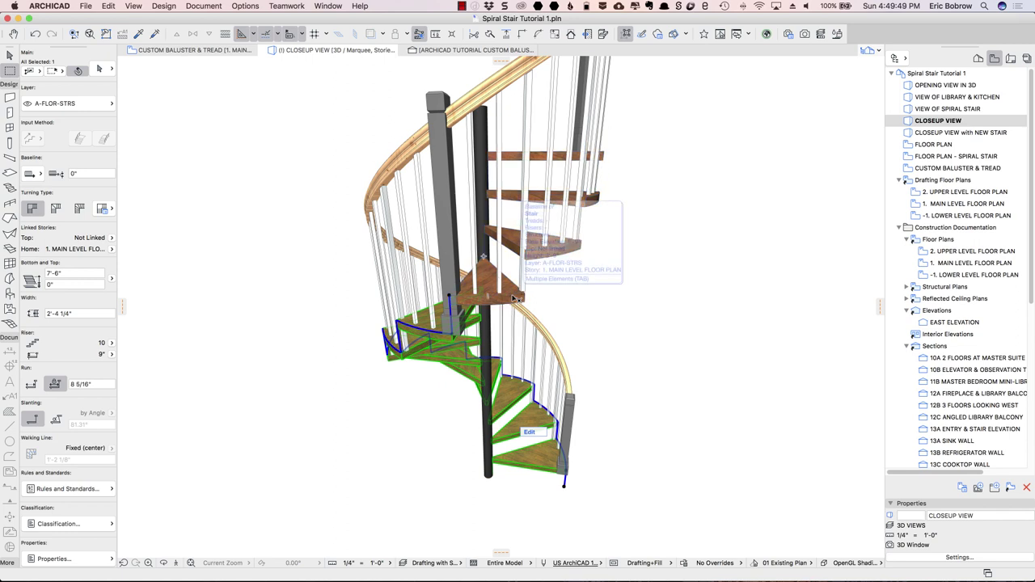
{"action": "left_click", "coordinate": [512, 301], "text": "shift"}
{"action": "left_click", "coordinate": [100, 68]}
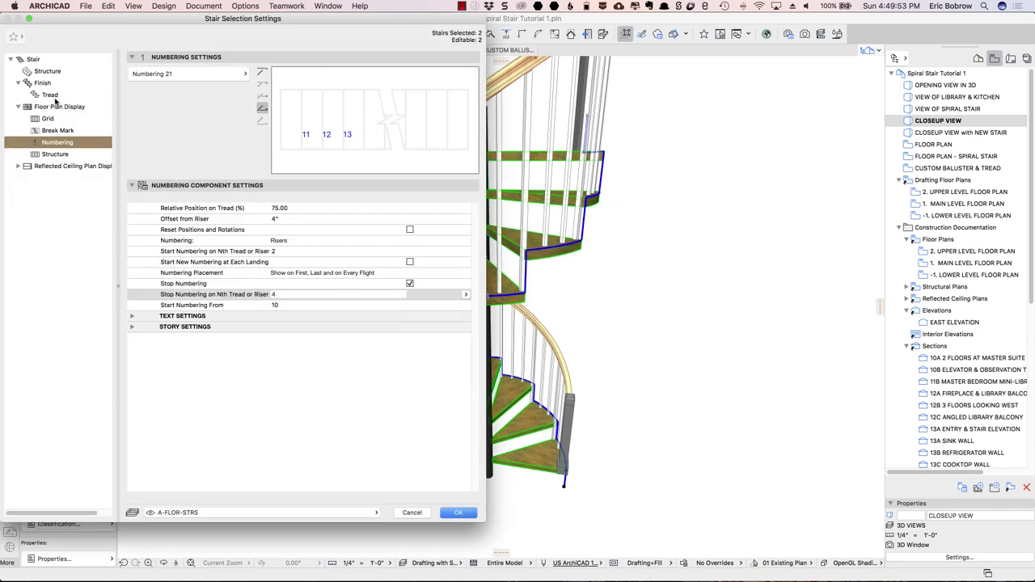
Replace the Built-In Tread of both flights with the custom TREAD 1, checking the finish preview before applying it.
{"action": "left_click", "coordinate": [50, 95]}
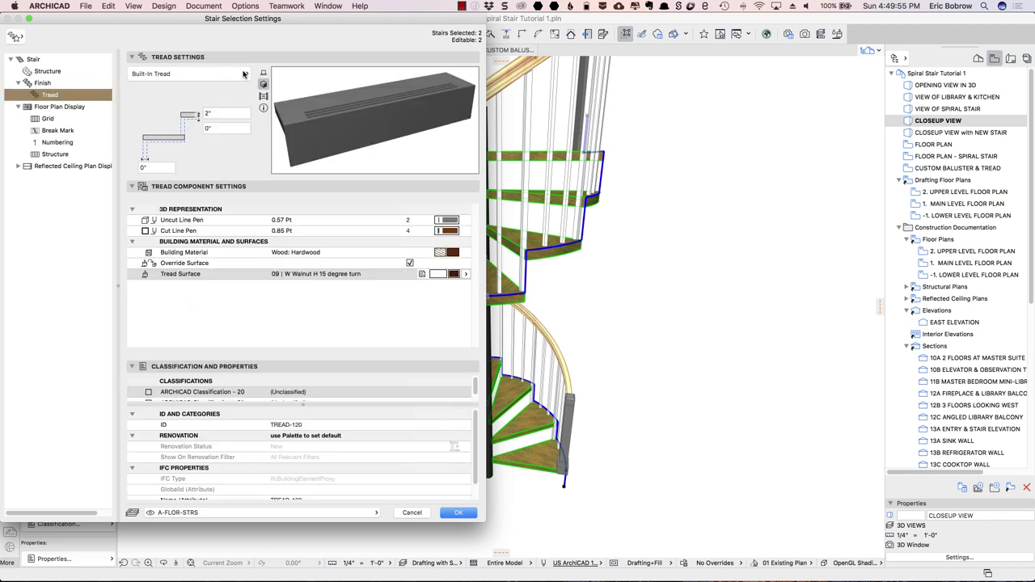
{"action": "left_click", "coordinate": [243, 74]}
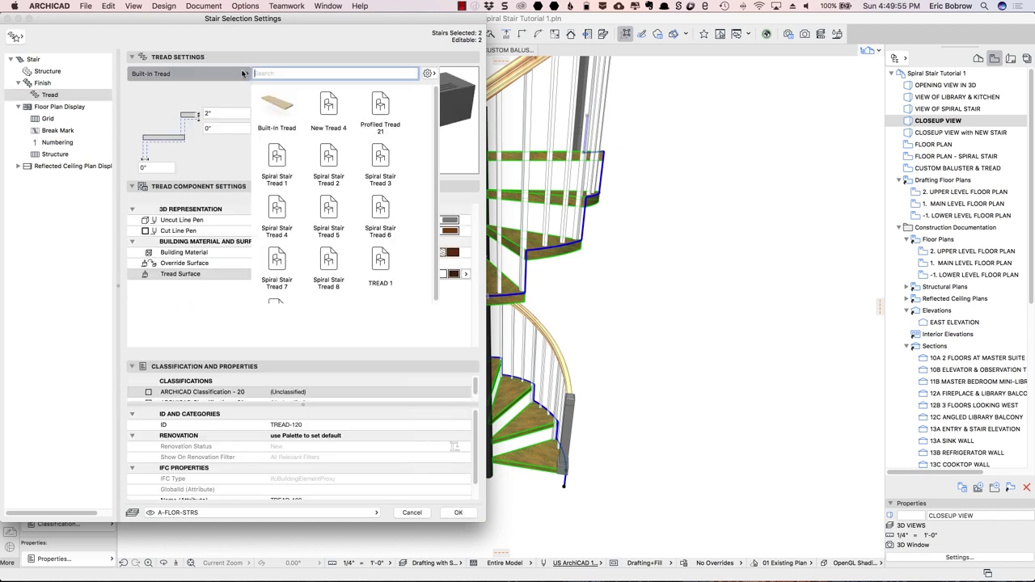
{"action": "left_click", "coordinate": [380, 259]}
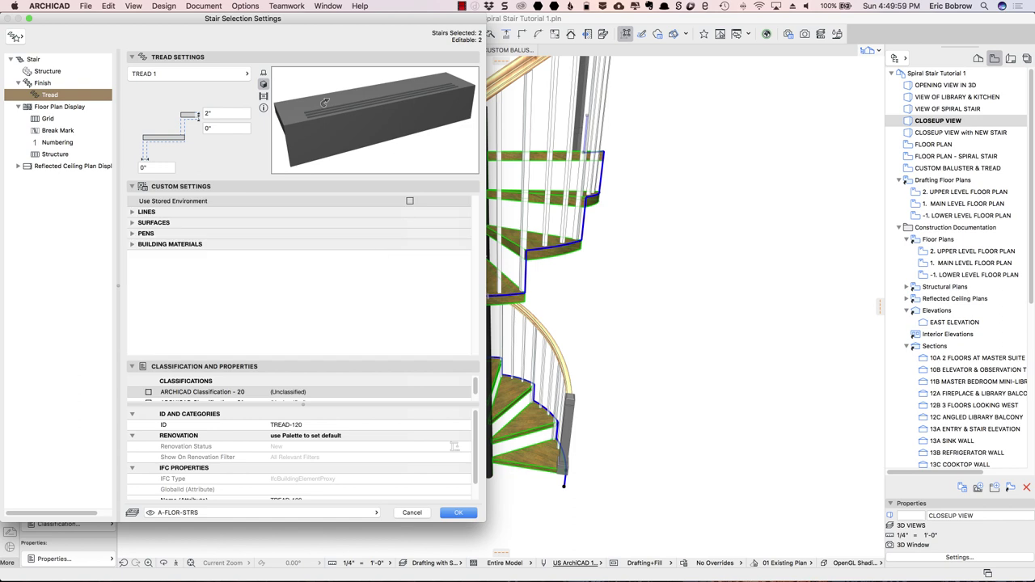
{"action": "left_click", "coordinate": [42, 83]}
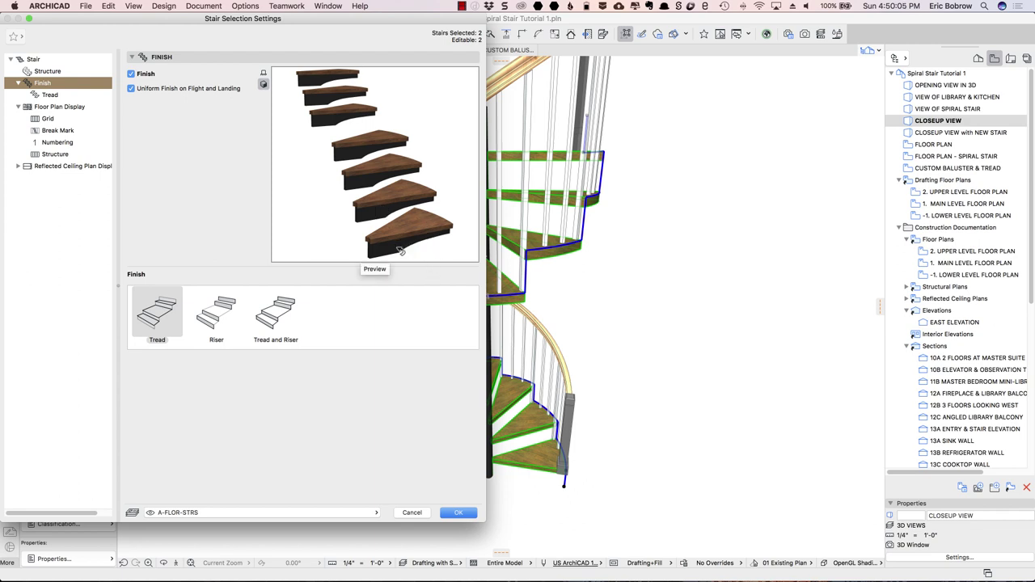
{"action": "left_click", "coordinate": [458, 512]}
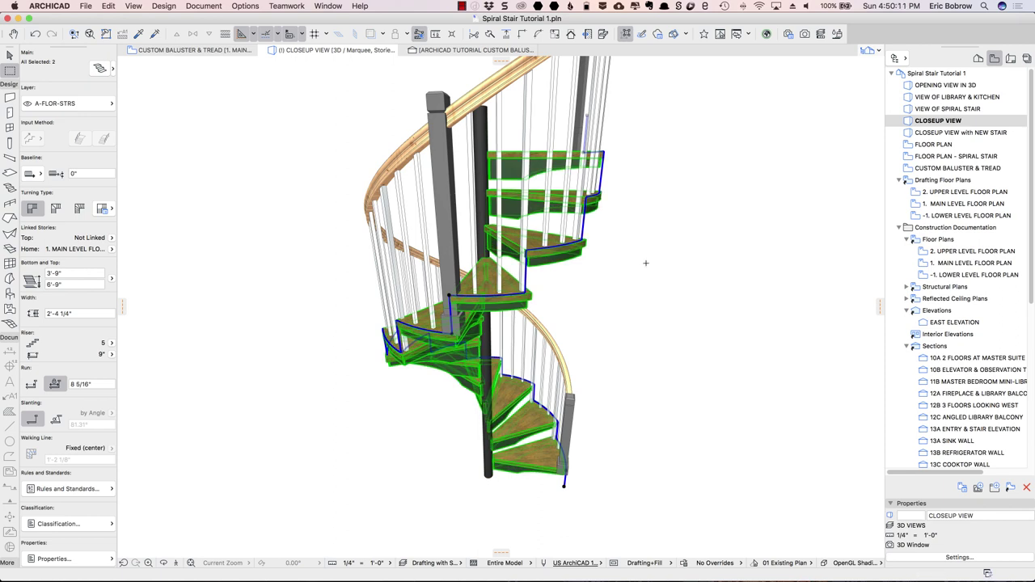
Clear the stair selection and examine up close how the new treads meet the central post.
{"action": "key", "text": "Escape"}
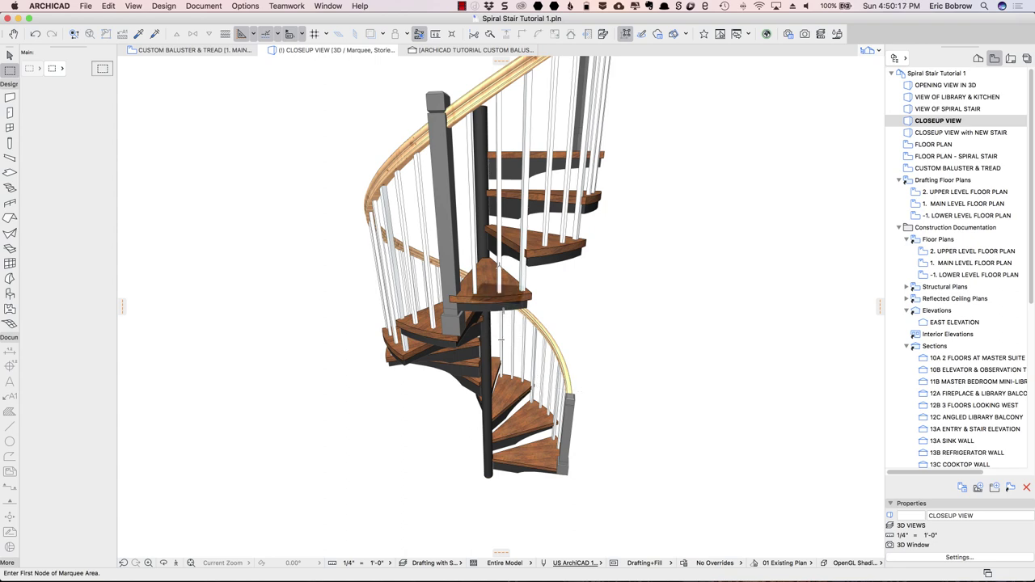
{"action": "scroll", "coordinate": [488, 218], "scroll_direction": "up", "scroll_amount": 5}
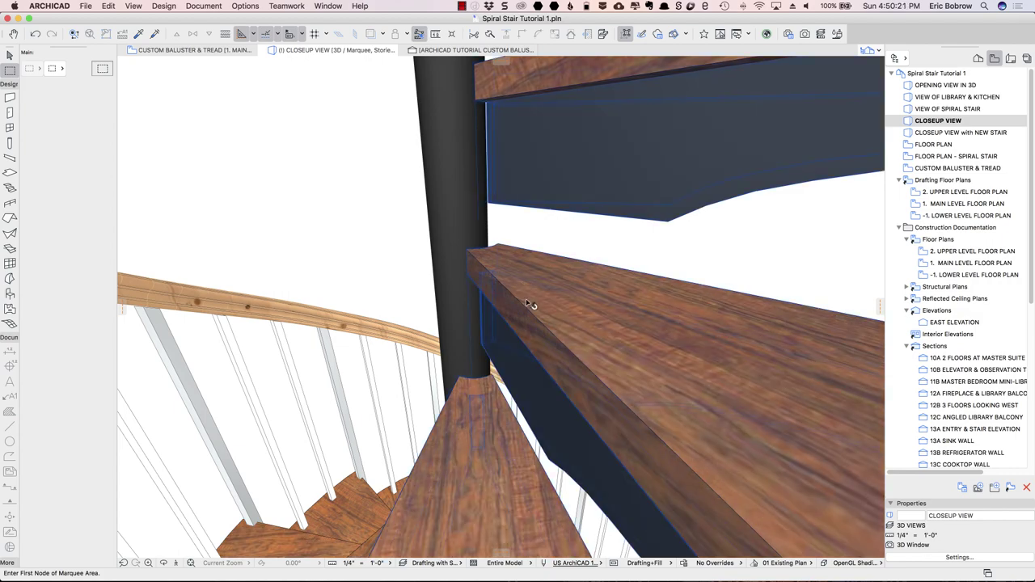
{"action": "middle_click_drag", "start_coordinate": [523, 243], "coordinate": [429, 241], "text": "shift"}
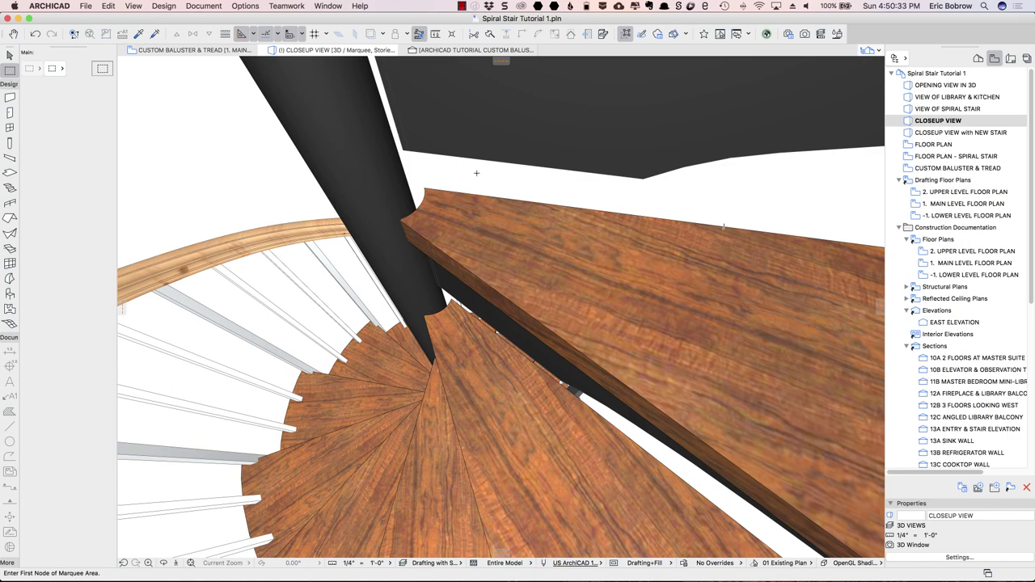
Return to the custom baluster and tread floor plan and select all elements of the wedge tread with its post circle.
{"action": "key", "text": "ctrl+shift+Tab"}
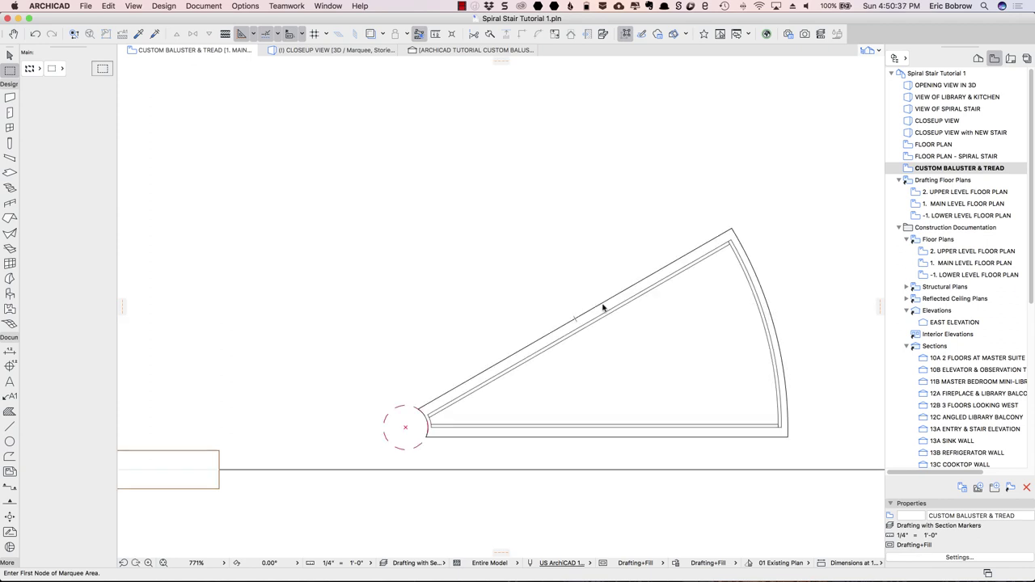
{"action": "key", "text": "shift+F1"}
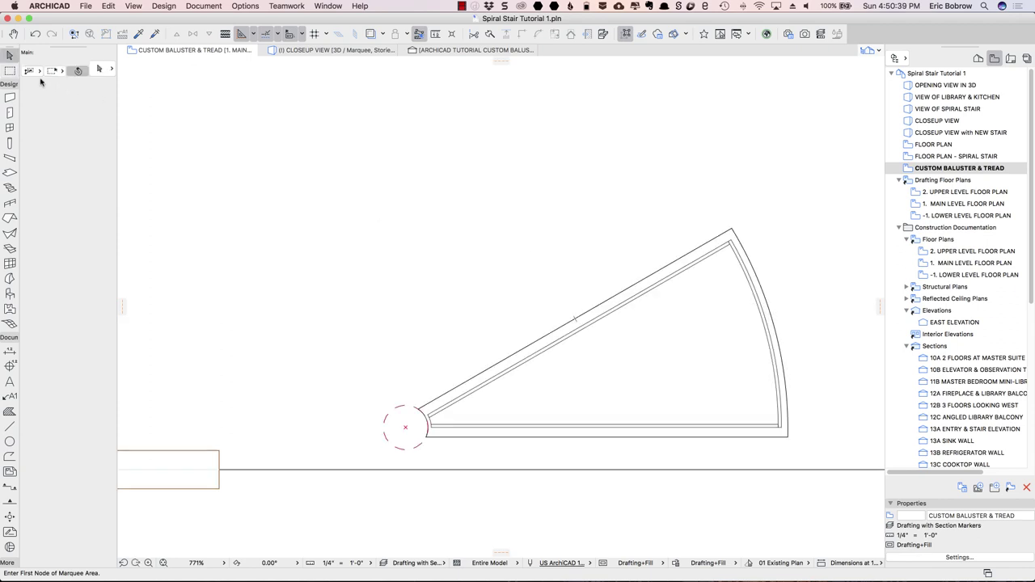
{"action": "left_click_drag", "start_coordinate": [814, 195], "coordinate": [367, 459]}
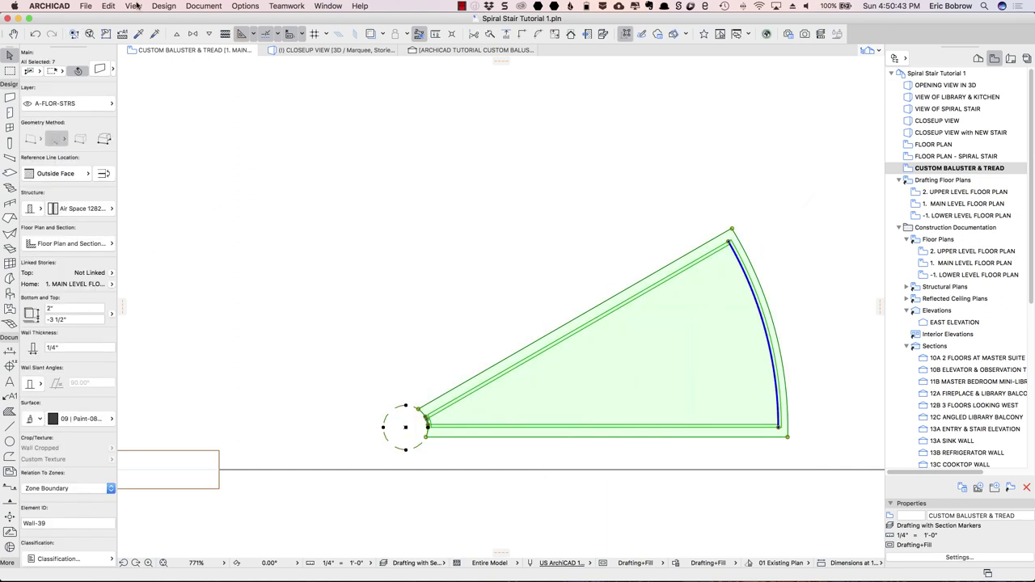
{"action": "left_click", "coordinate": [85, 6]}
{"action": "mouse_move", "coordinate": [131, 171]}
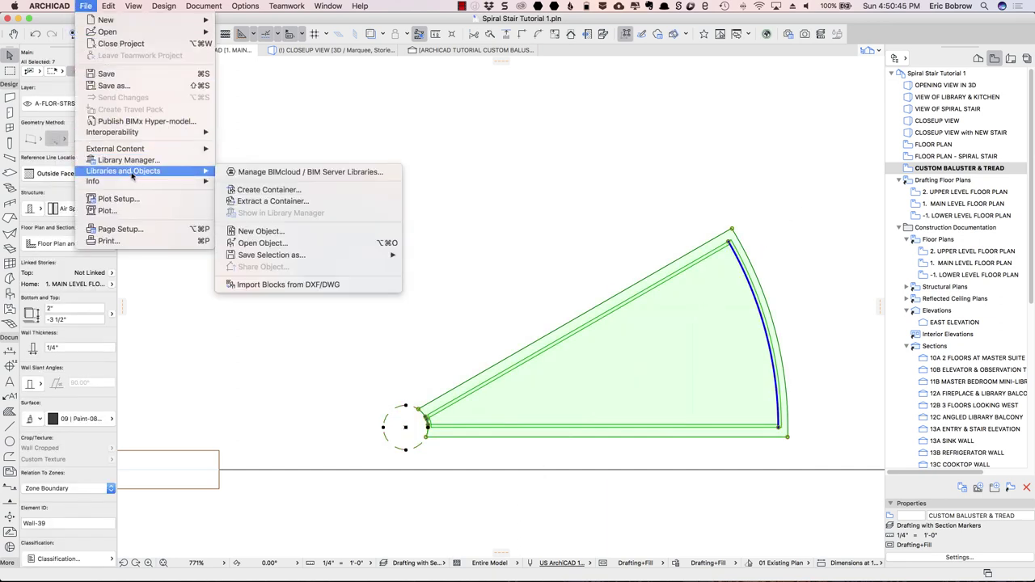
{"action": "mouse_move", "coordinate": [275, 255]}
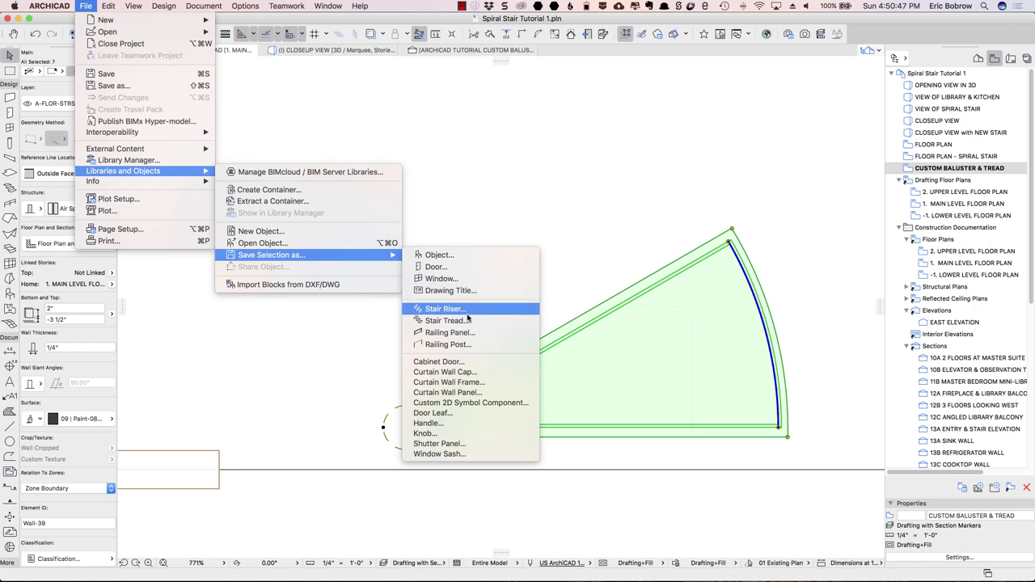
{"action": "left_click", "coordinate": [466, 321]}
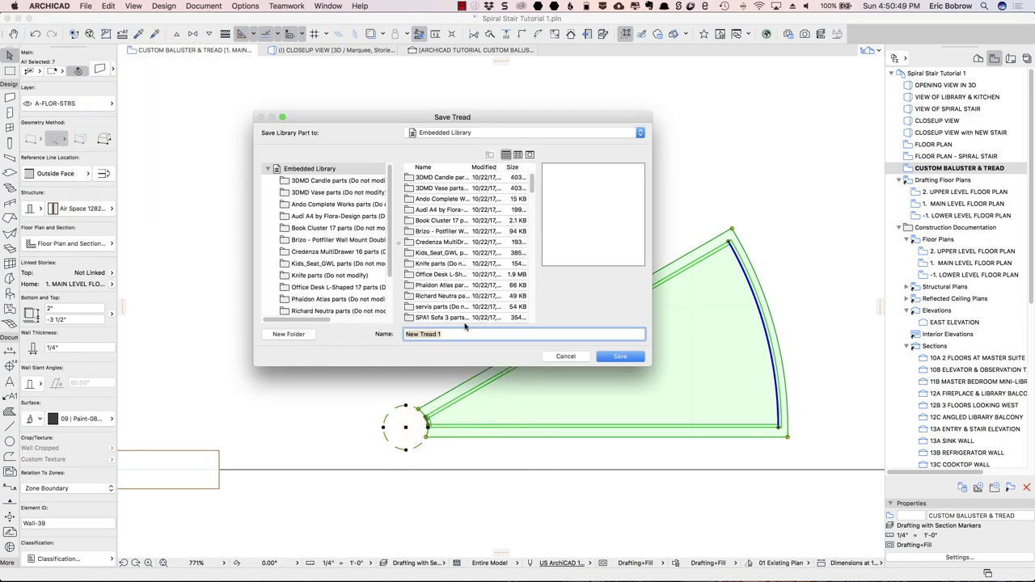
{"action": "type", "text": "TREAD 2"}
{"action": "left_click", "coordinate": [608, 359]}
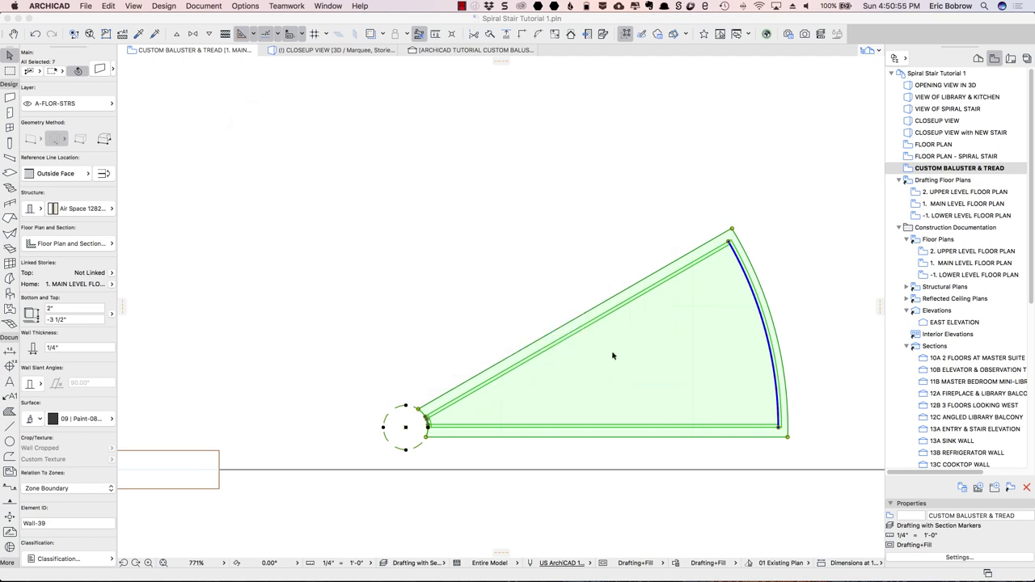
{"action": "left_click", "coordinate": [606, 431]}
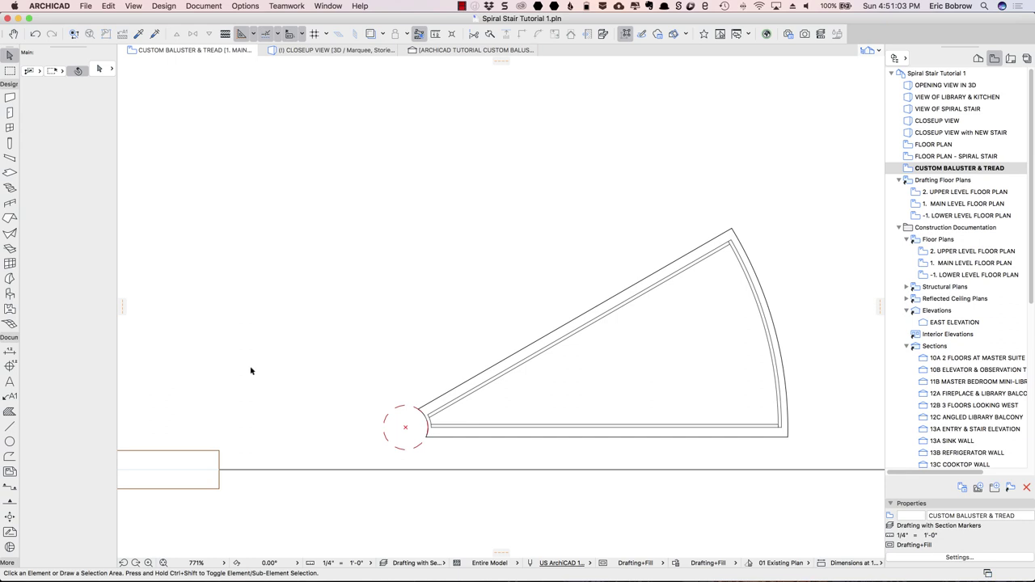
Draw a horizontal line about 2'-5 1/2" long from the post circle's centre to the lower end of the curved outer support.
{"action": "left_click", "coordinate": [10, 428]}
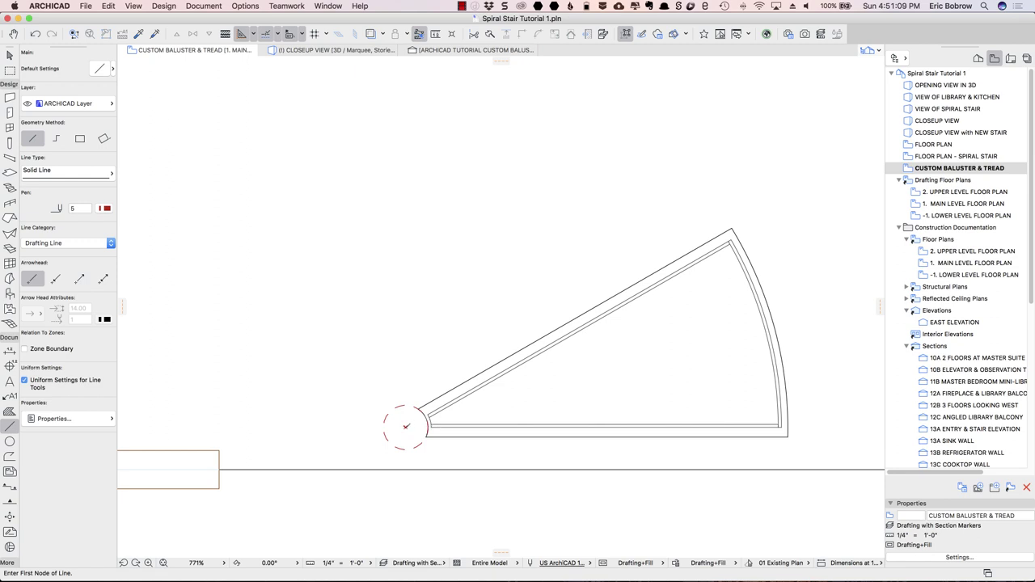
{"action": "left_click", "coordinate": [406, 426]}
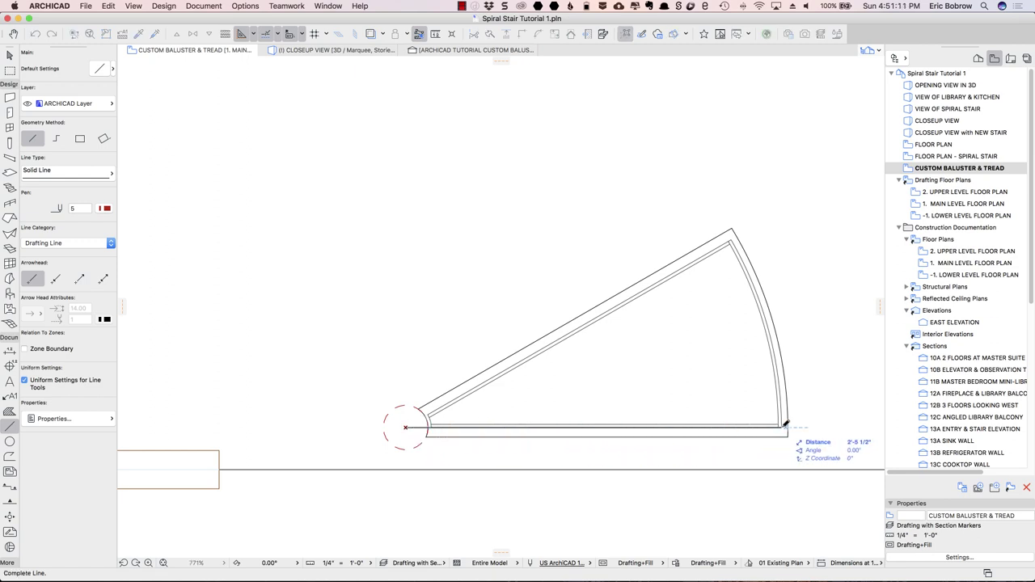
{"action": "left_click", "coordinate": [778, 425]}
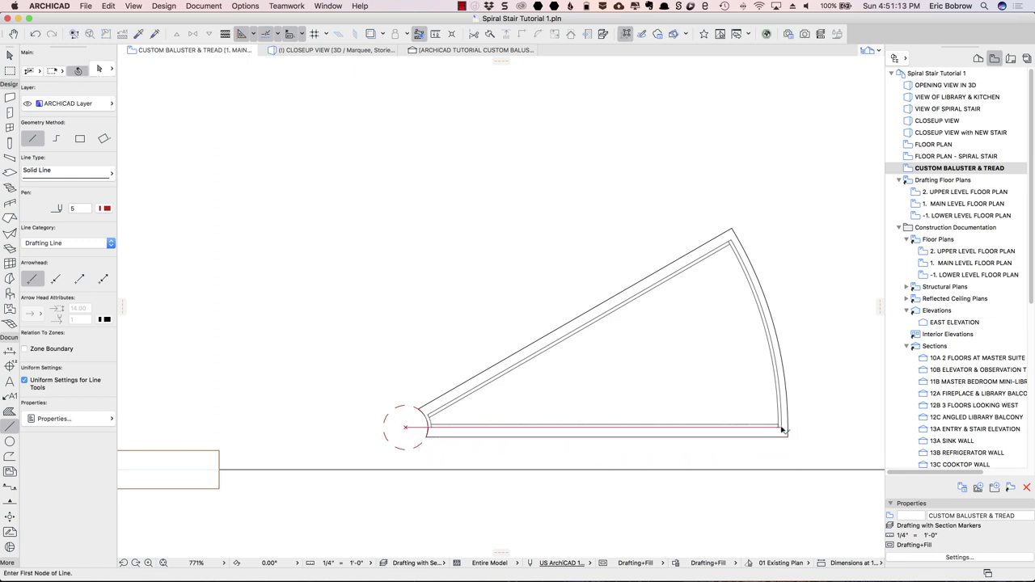
Stretch the line's two ends to the post circle's edge and the tread's outer edge, and clear the selection.
{"action": "left_click", "coordinate": [463, 425], "text": "shift"}
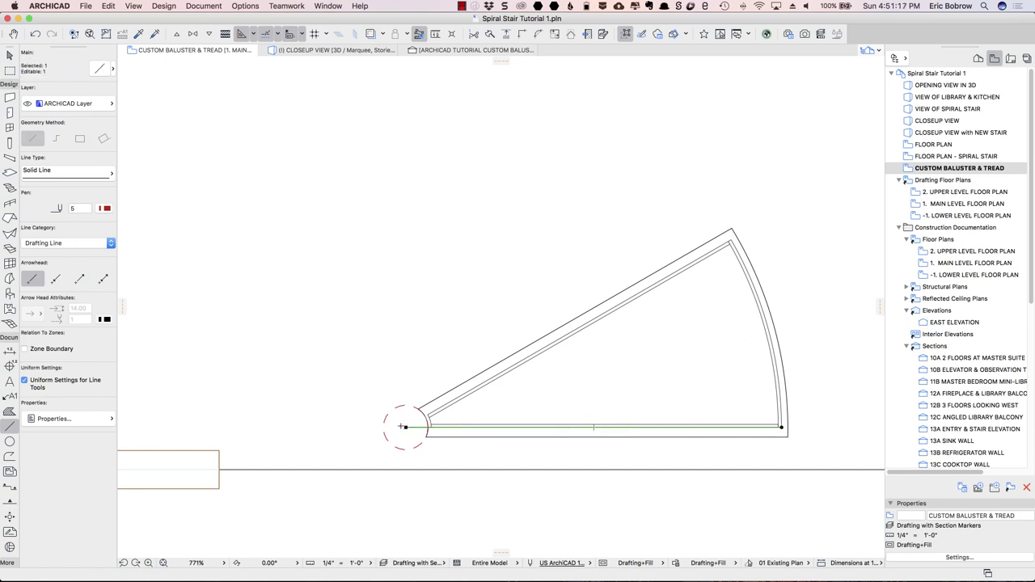
{"action": "left_click", "coordinate": [428, 424]}
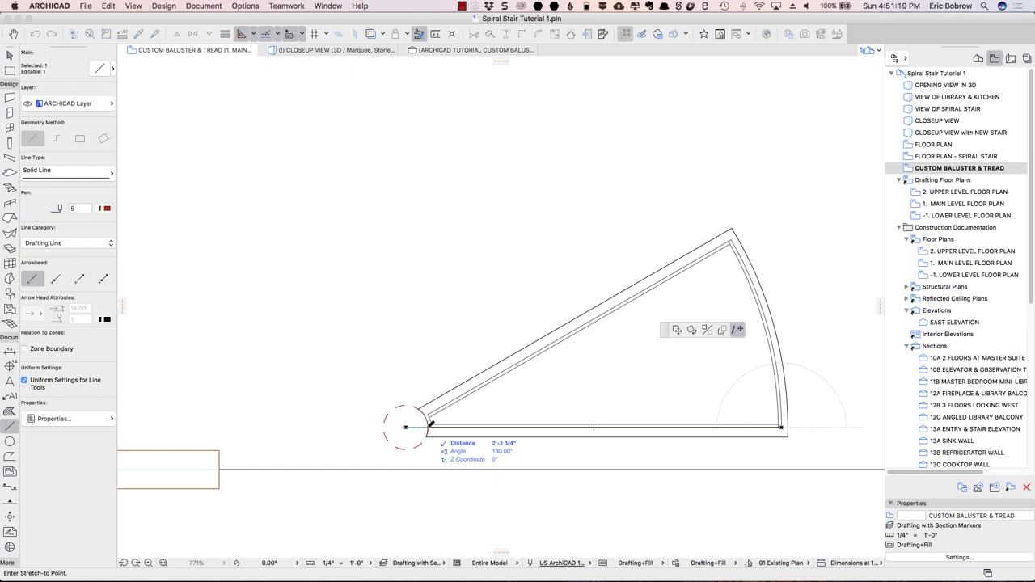
{"action": "left_click", "coordinate": [428, 430]}
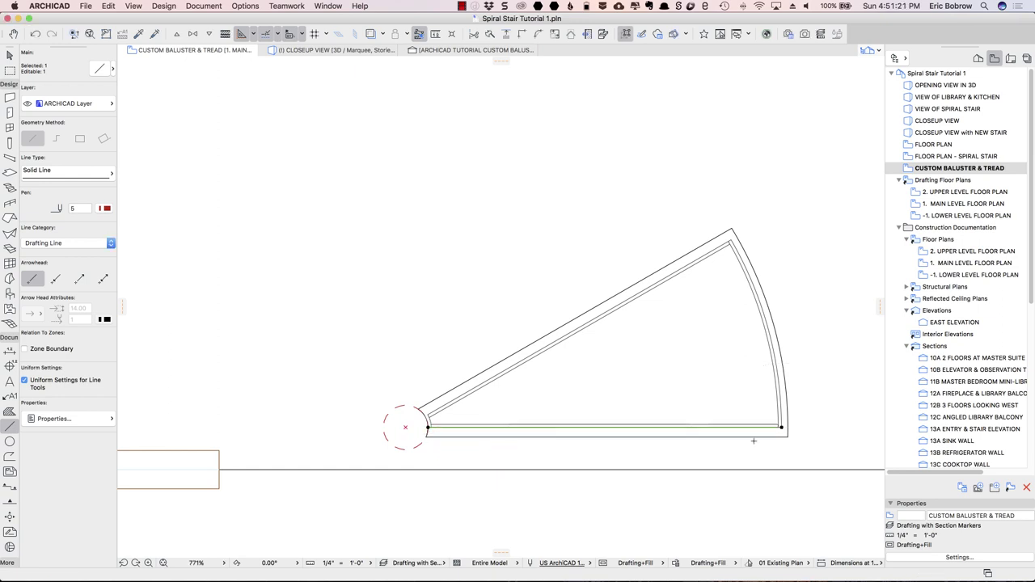
{"action": "left_click", "coordinate": [781, 426]}
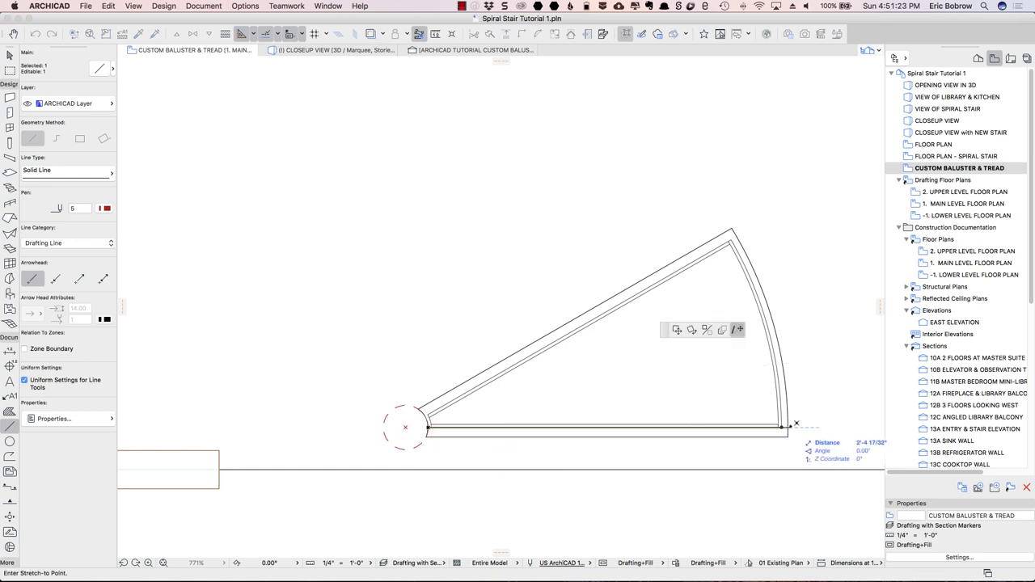
{"action": "left_click", "coordinate": [789, 429]}
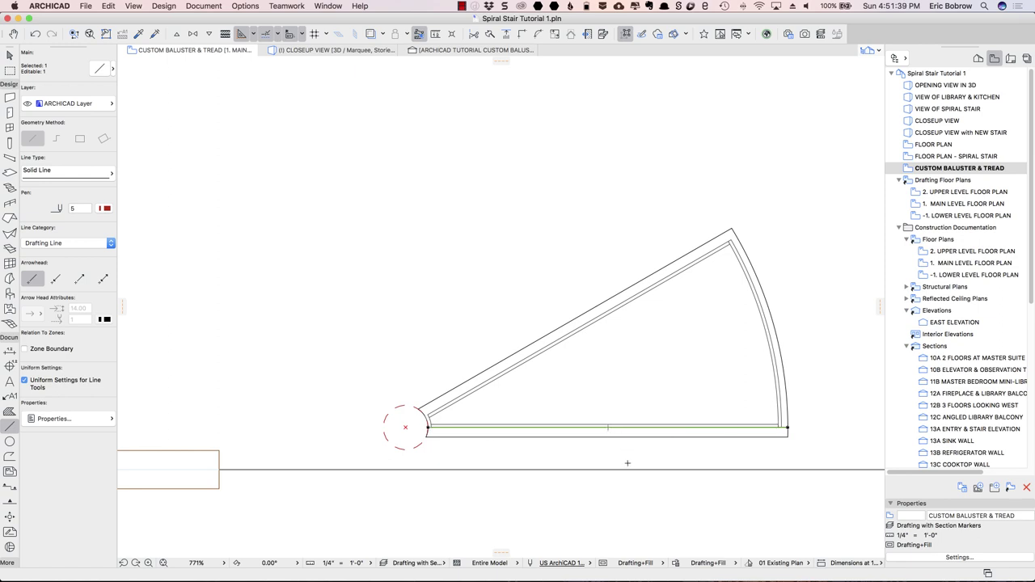
{"action": "key", "text": "Escape"}
{"action": "key", "text": "Escape"}
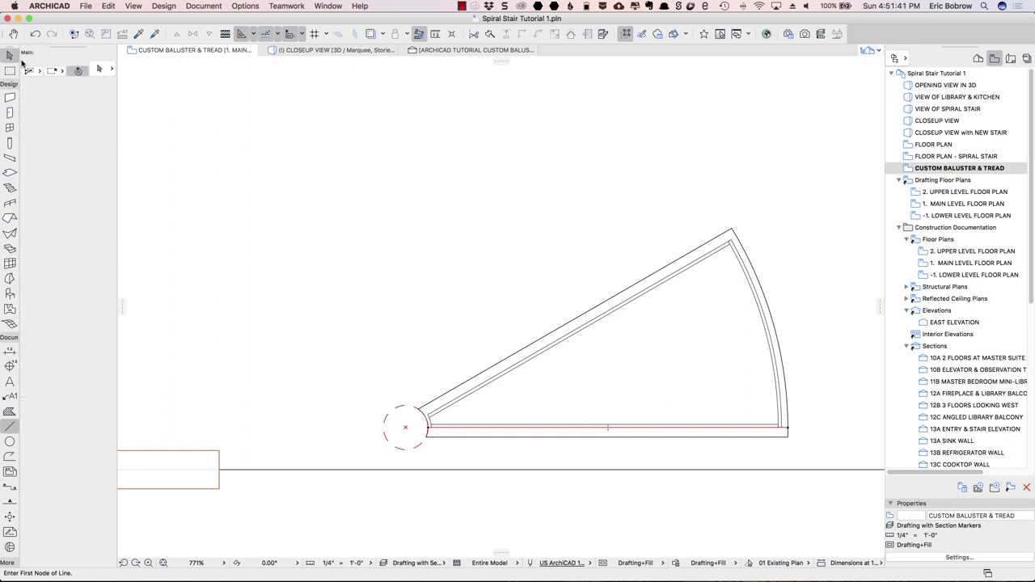
Select the whole wedge tread including the reference line and save it as a stair tread named TREAD 2 in the Embedded Library.
{"action": "left_click", "coordinate": [836, 212]}
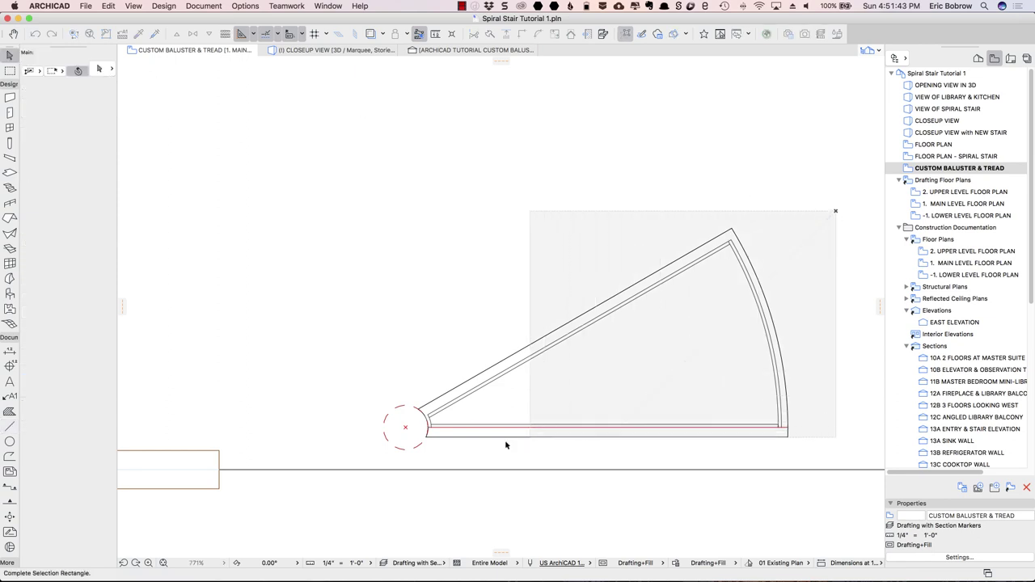
{"action": "left_click", "coordinate": [374, 462]}
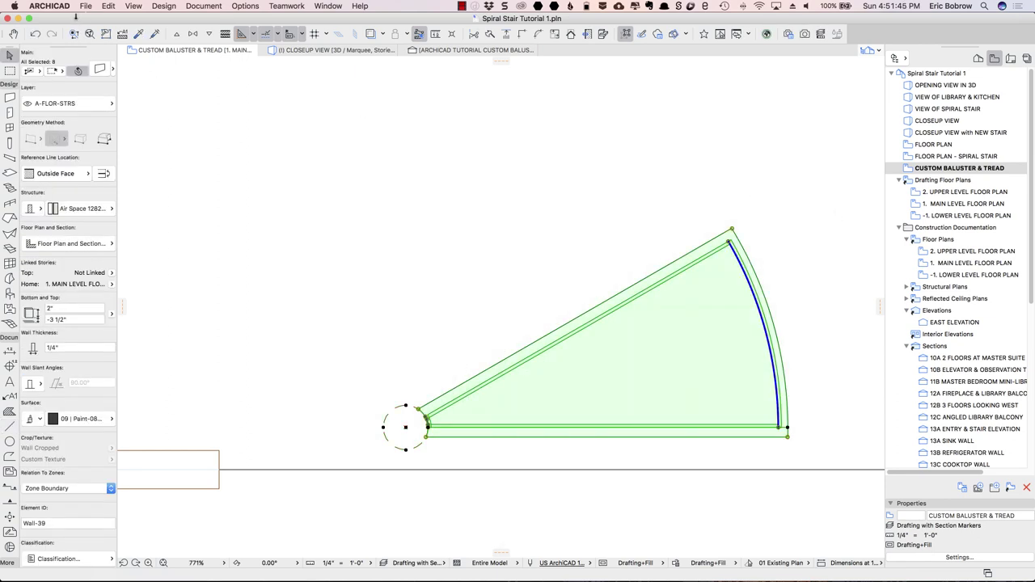
{"action": "left_click", "coordinate": [86, 6]}
{"action": "mouse_move", "coordinate": [137, 171]}
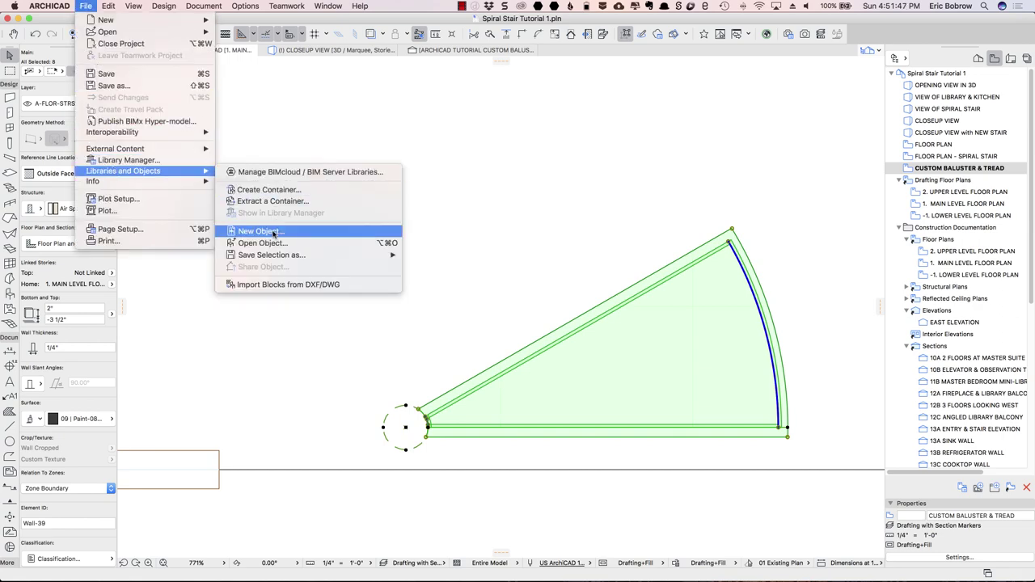
{"action": "mouse_move", "coordinate": [366, 254]}
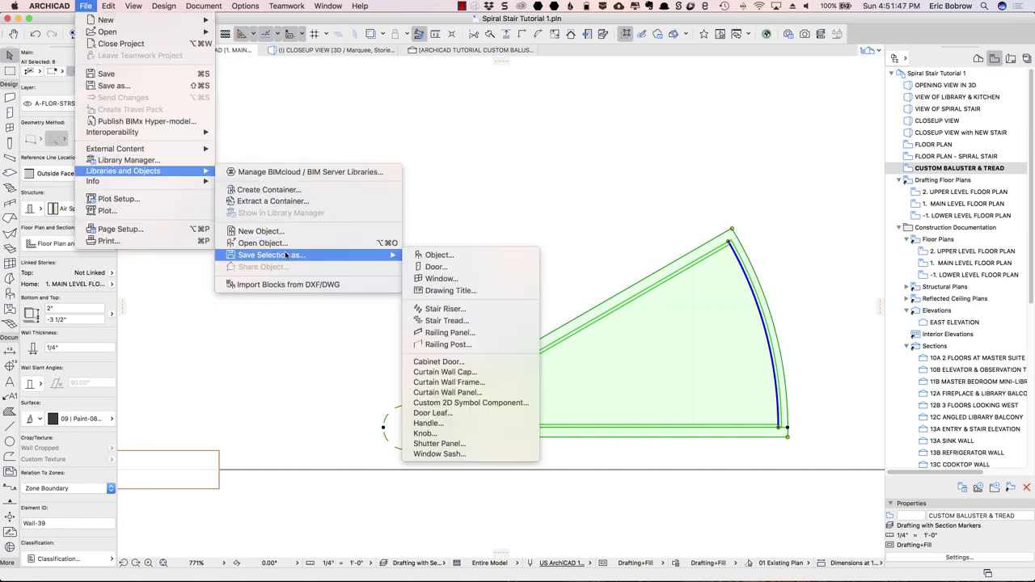
{"action": "left_click", "coordinate": [469, 321]}
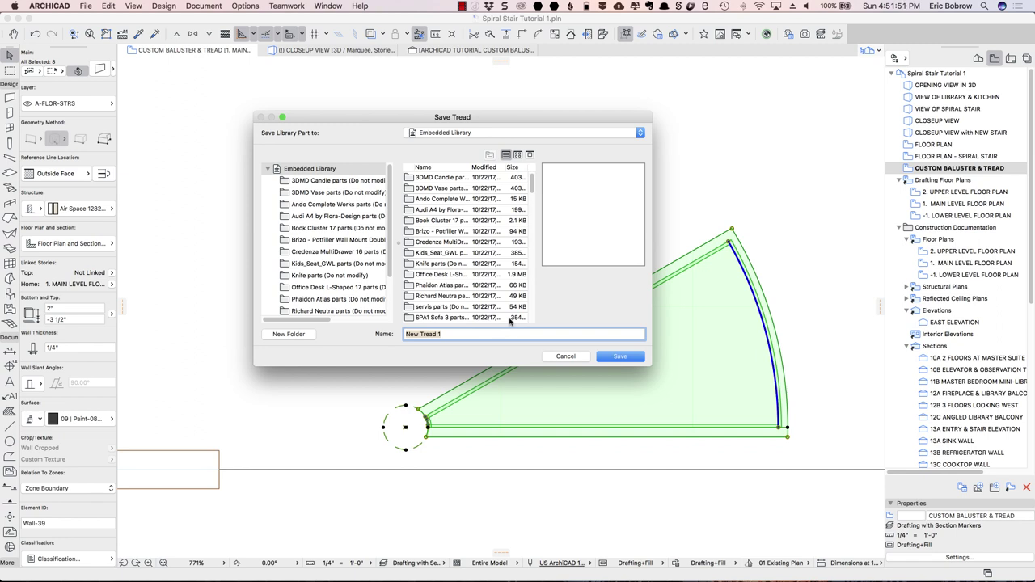
{"action": "type", "text": "TREAD 2"}
{"action": "key", "text": "Return"}
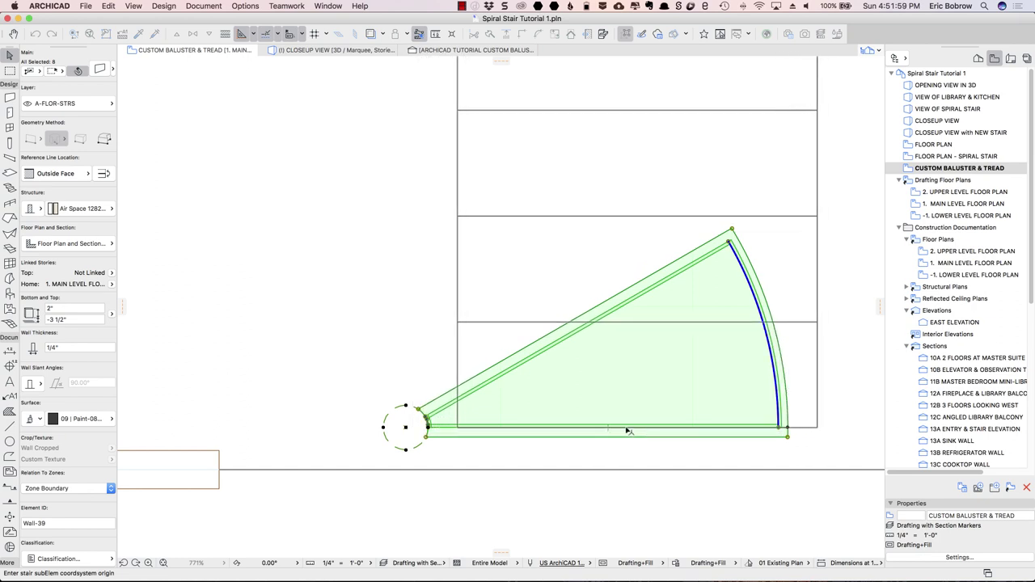
Place the tread's origin at the reference line's midpoint with its X axis along the line, keeping the default object settings.
{"action": "left_click", "coordinate": [609, 430]}
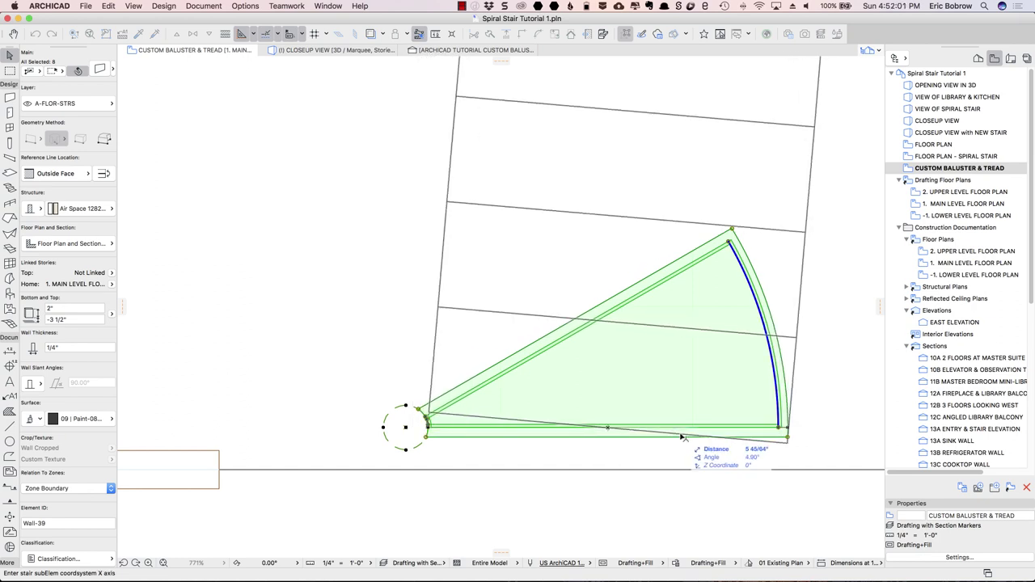
{"action": "left_click", "coordinate": [686, 432]}
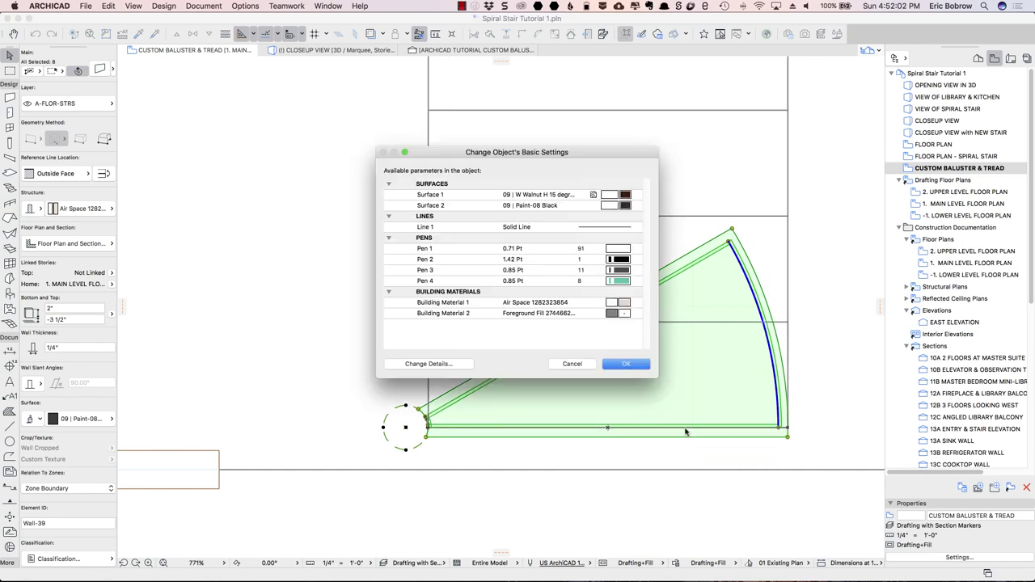
{"action": "left_click", "coordinate": [627, 365]}
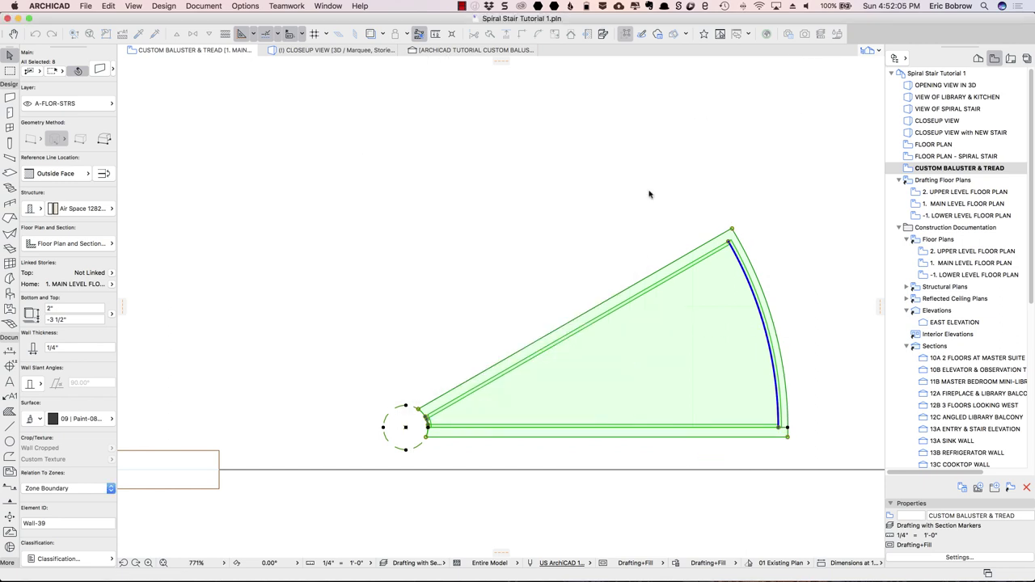
{"action": "key", "text": "Escape"}
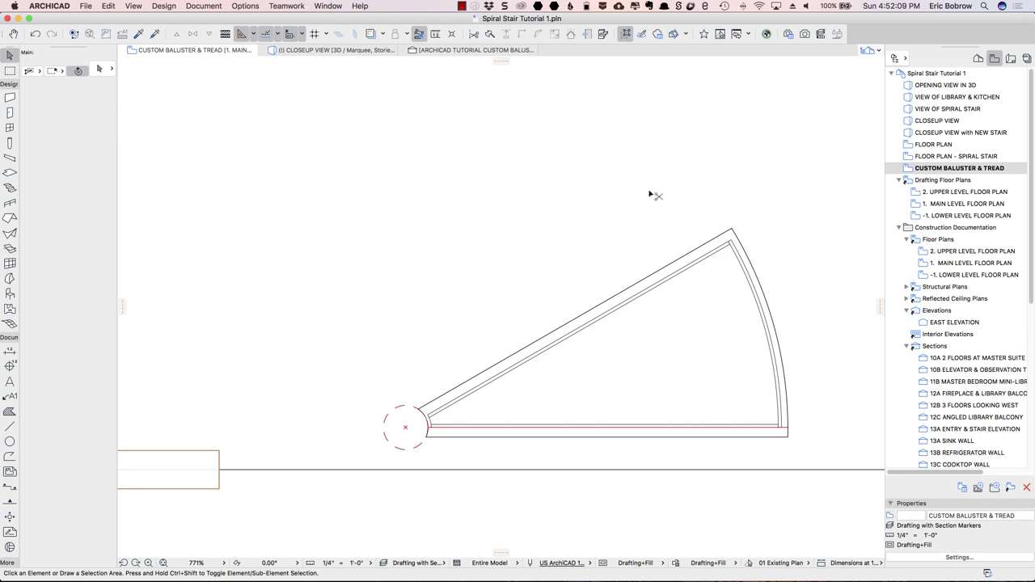
Enclose the full spiral stair plan in a new marquee and show the marqueed area in 3D.
{"action": "scroll", "coordinate": [649, 194], "scroll_direction": "down", "scroll_amount": 3}
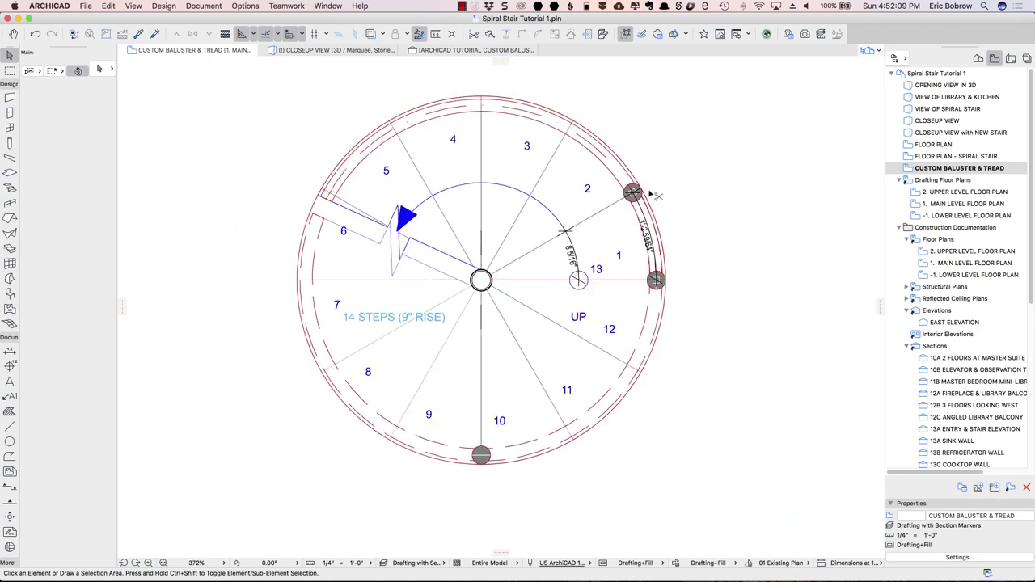
{"action": "left_click", "coordinate": [10, 71]}
{"action": "left_click", "coordinate": [276, 78]}
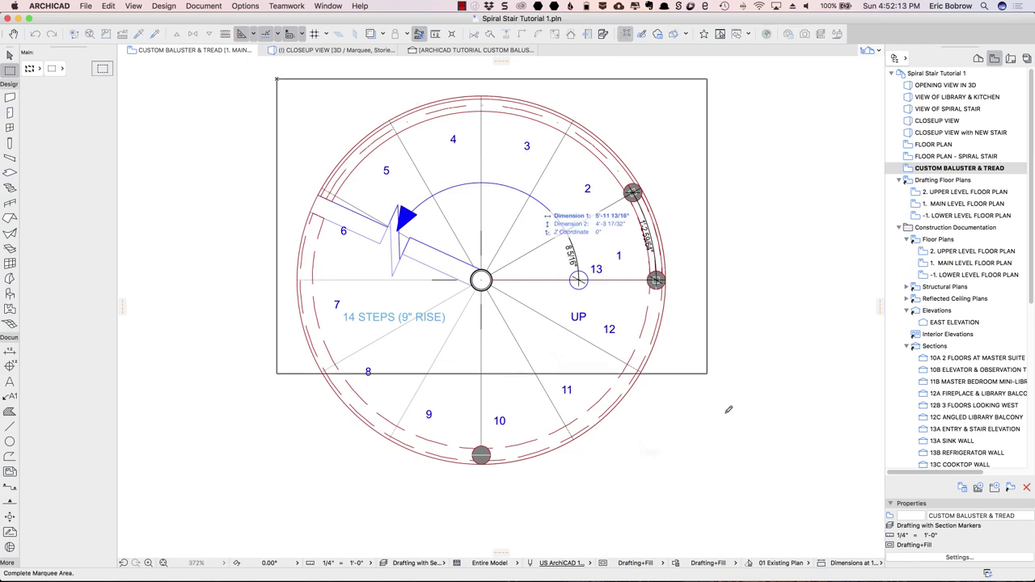
{"action": "left_click", "coordinate": [708, 484]}
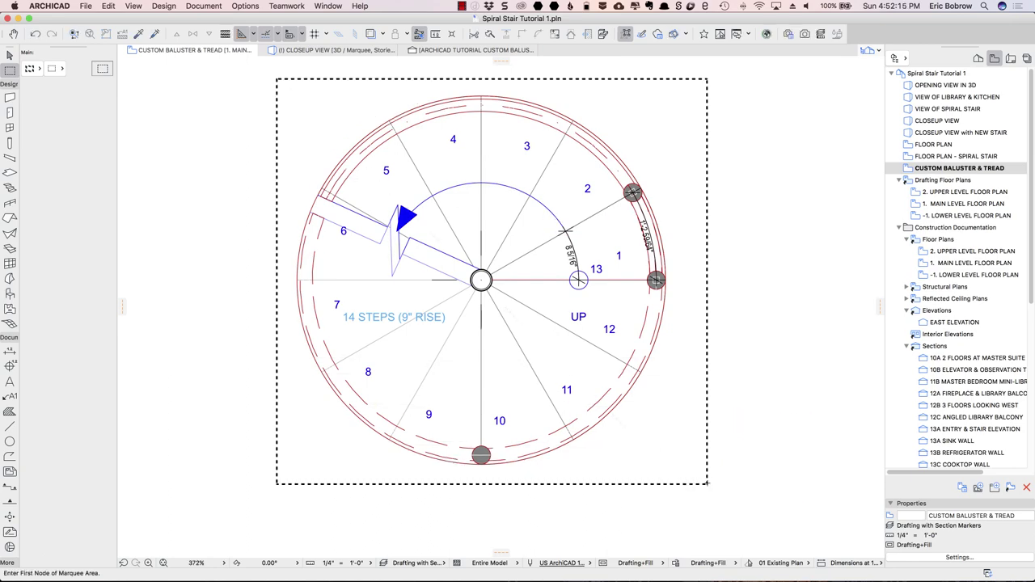
{"action": "key", "text": "F5"}
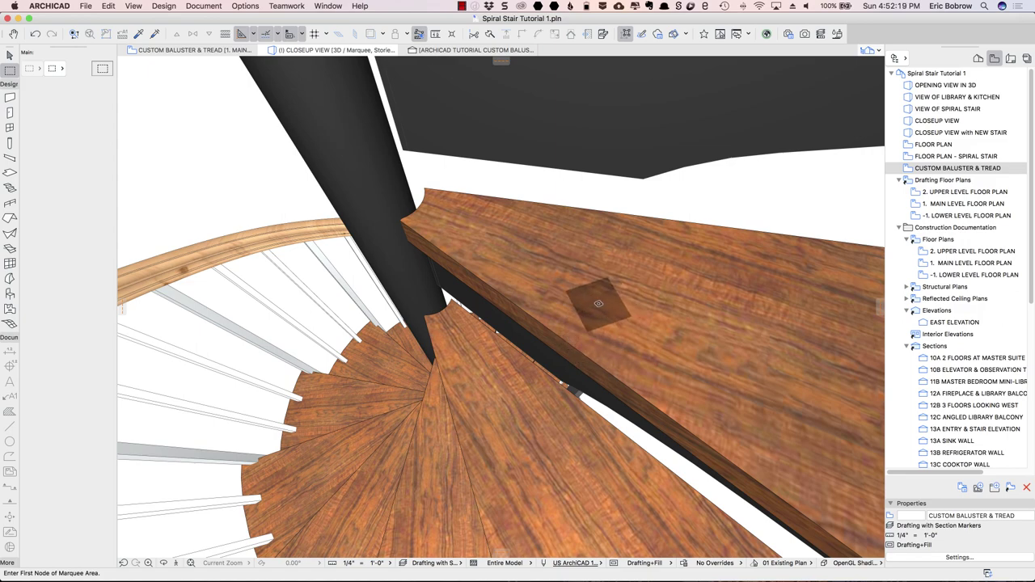
Select both spiral stair flights in the 3D view and open their shared tread finish settings.
{"action": "left_click", "coordinate": [383, 345]}
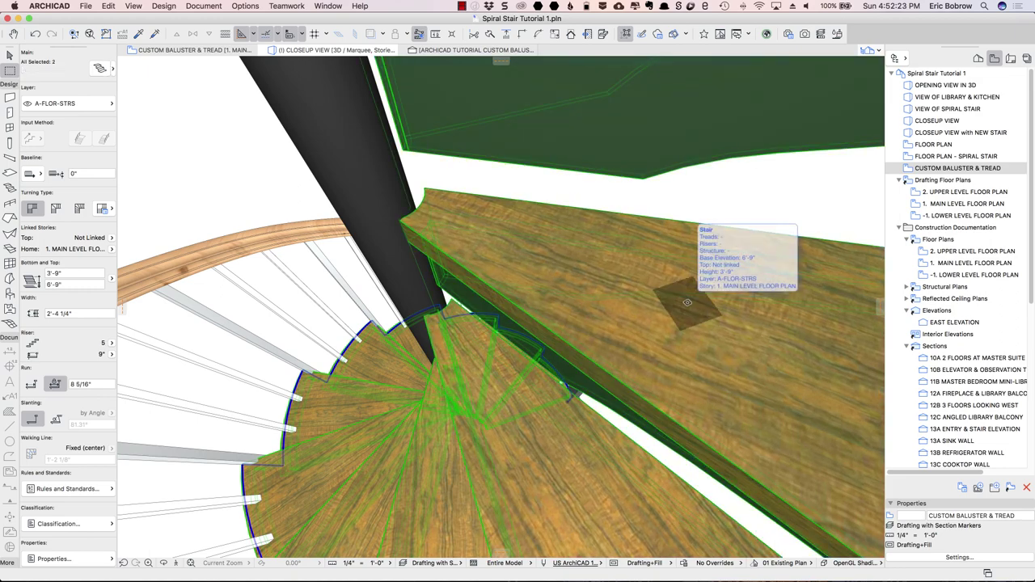
{"action": "left_click", "coordinate": [100, 68]}
{"action": "left_click", "coordinate": [64, 95]}
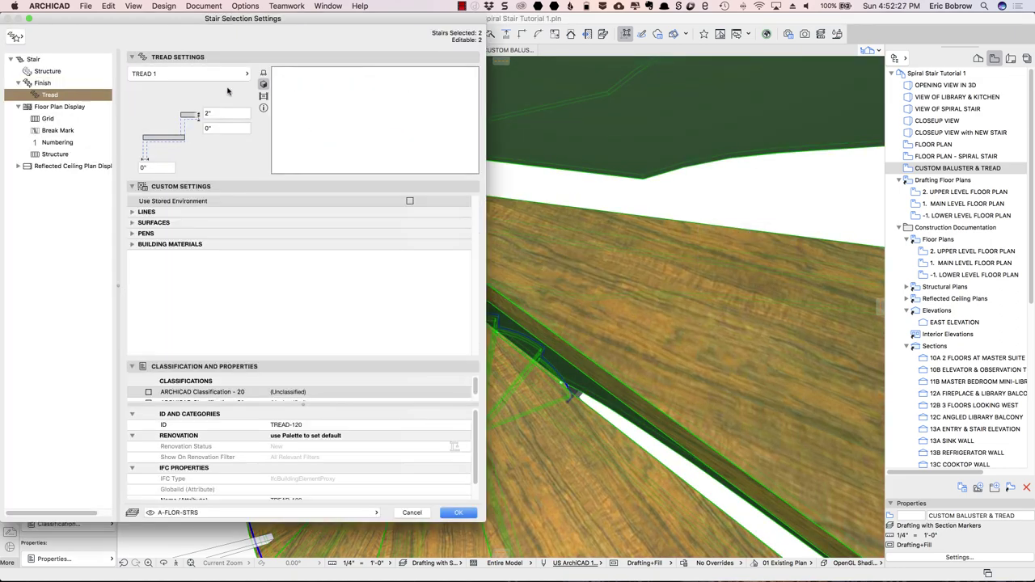
Assign the TREAD 2 library part as the tread finish of both selected spiral stair flights, apply it and clear the selection.
{"action": "left_click", "coordinate": [219, 74]}
{"action": "scroll", "coordinate": [388, 260], "scroll_direction": "down", "scroll_amount": 1}
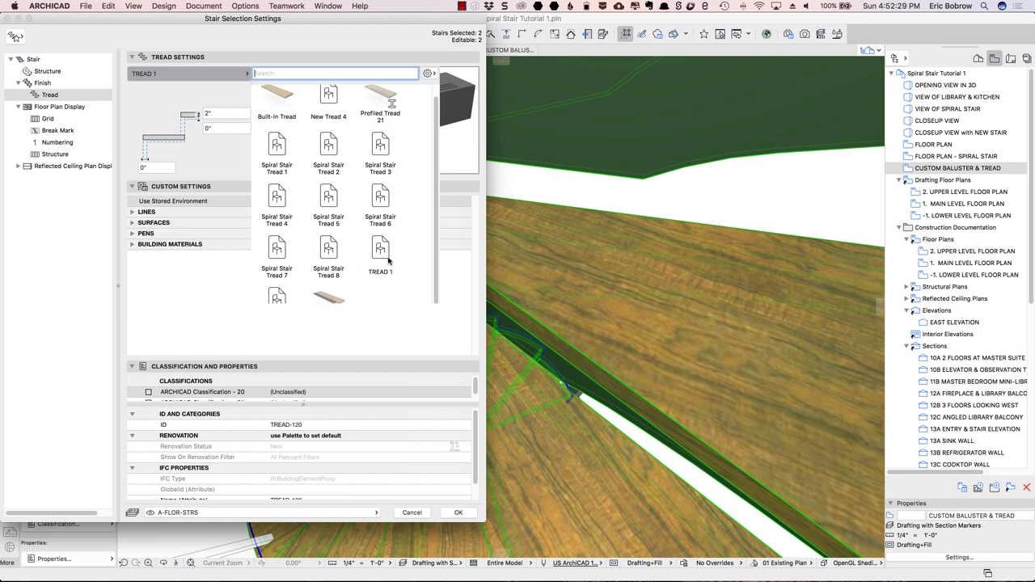
{"action": "scroll", "coordinate": [339, 267], "scroll_direction": "down", "scroll_amount": 2}
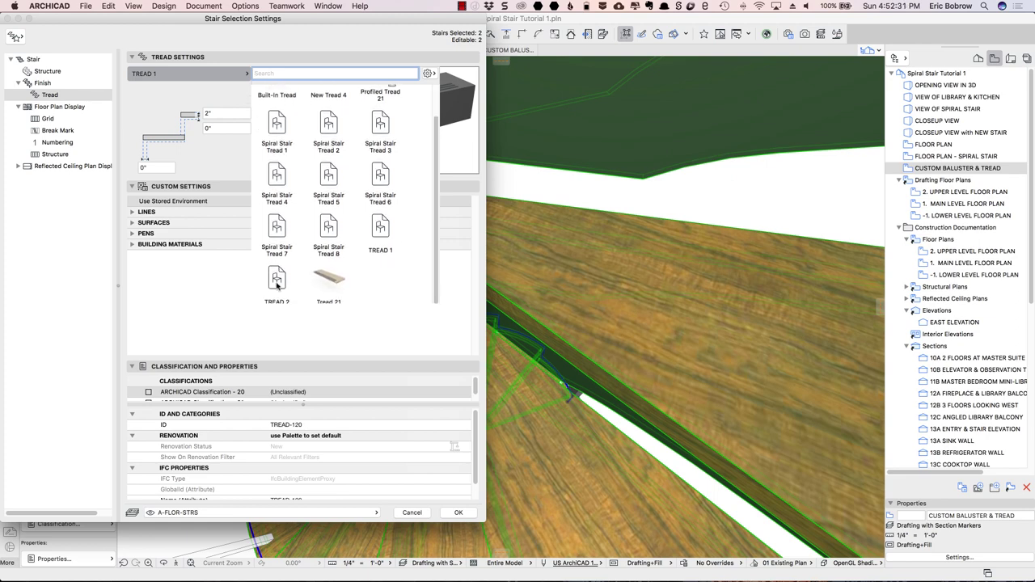
{"action": "left_click", "coordinate": [277, 286]}
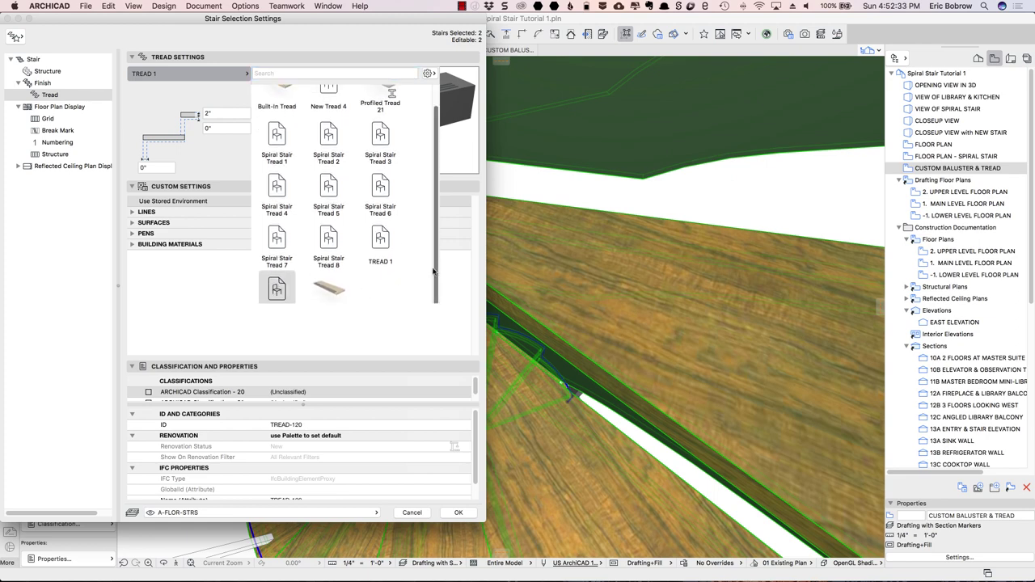
{"action": "scroll", "coordinate": [388, 283], "scroll_direction": "down", "scroll_amount": 1}
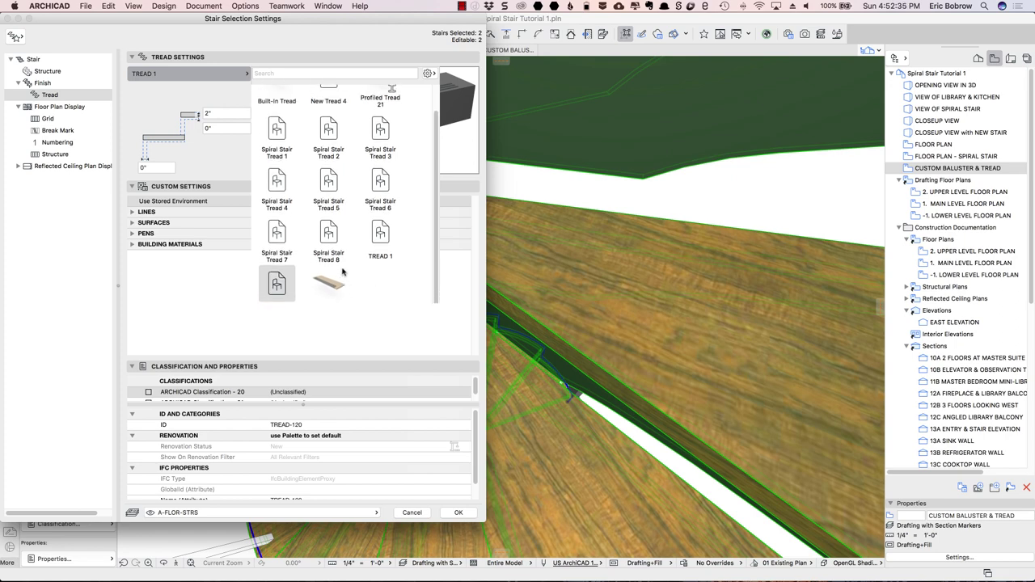
{"action": "scroll", "coordinate": [340, 268], "scroll_direction": "down", "scroll_amount": 1}
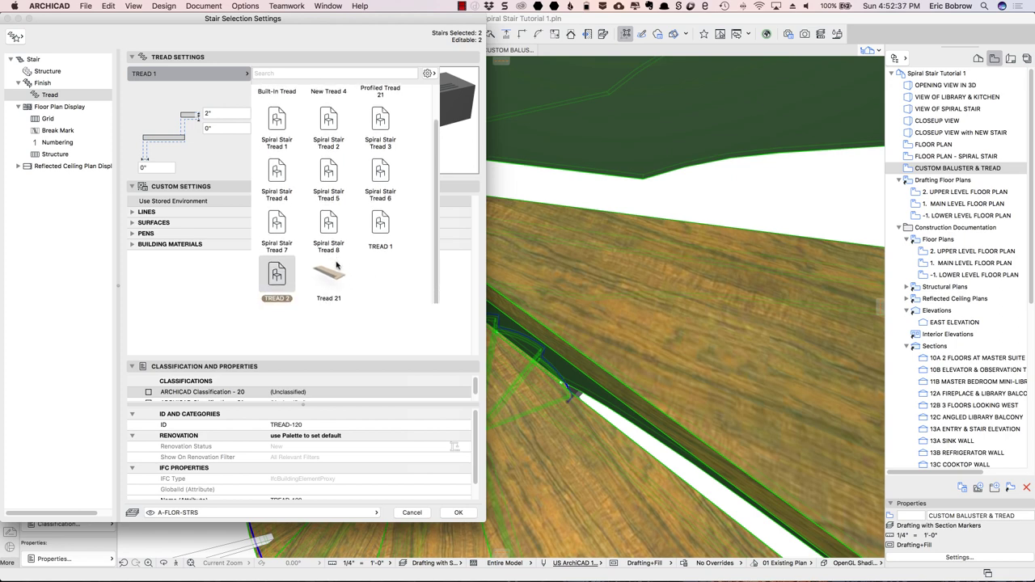
{"action": "scroll", "coordinate": [335, 265], "scroll_direction": "up", "scroll_amount": 2}
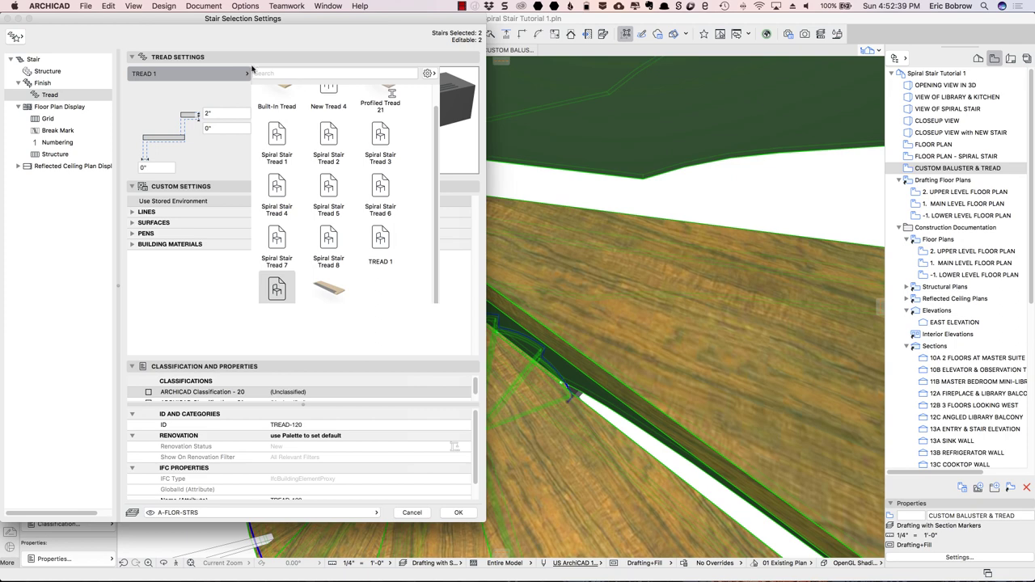
{"action": "left_click", "coordinate": [282, 292]}
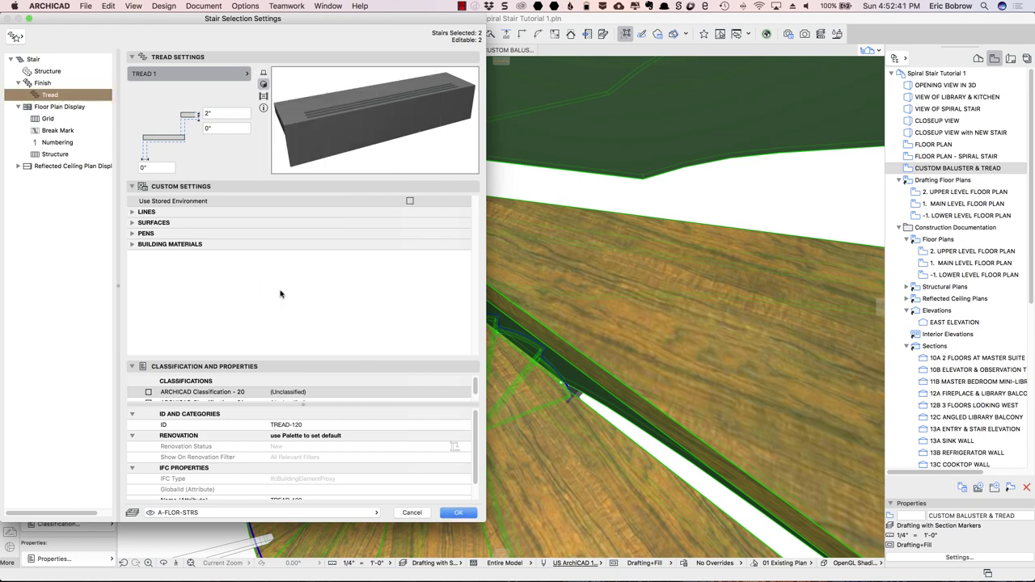
{"action": "left_click", "coordinate": [46, 84]}
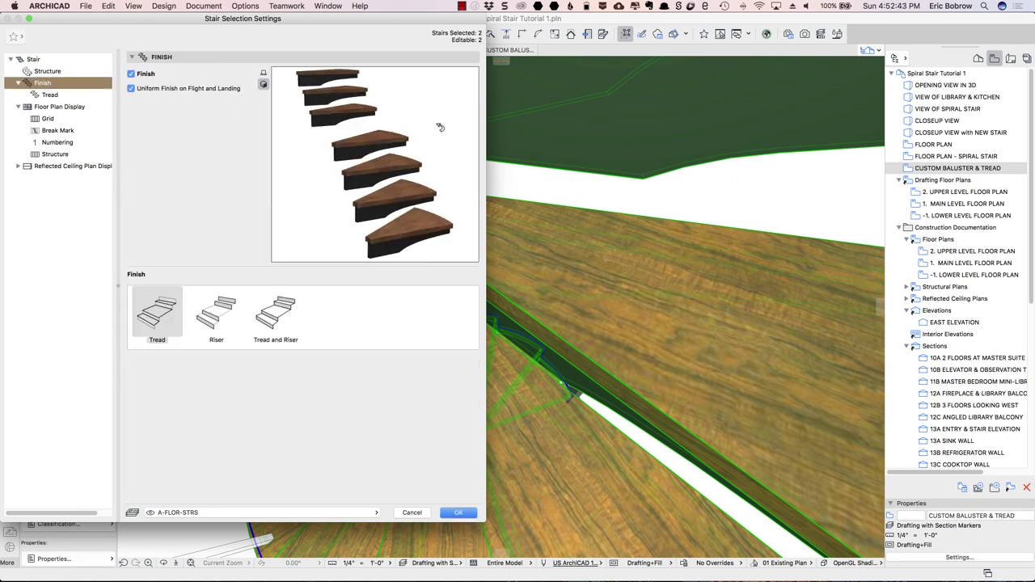
{"action": "left_click", "coordinate": [457, 513]}
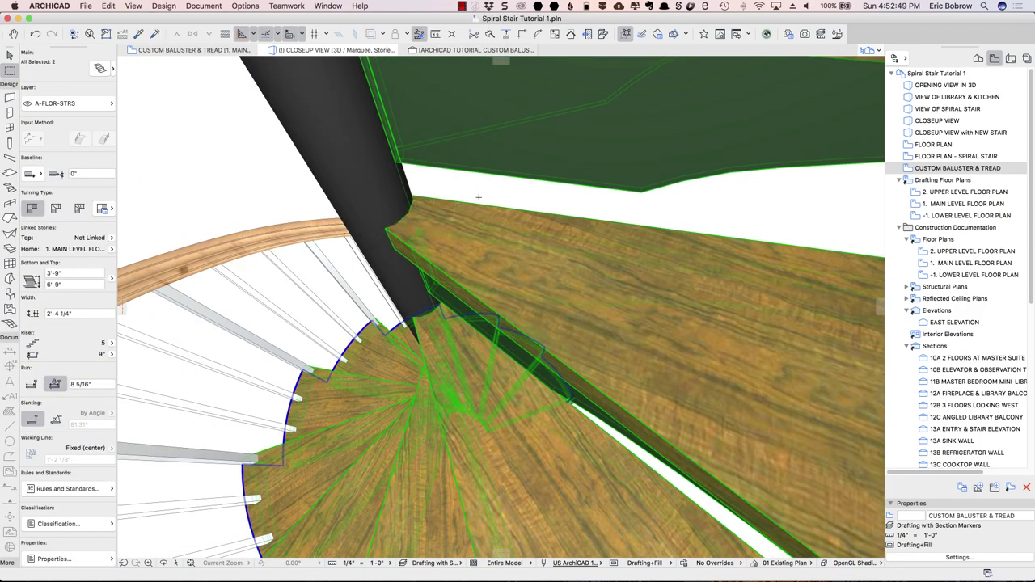
{"action": "key", "text": "Escape"}
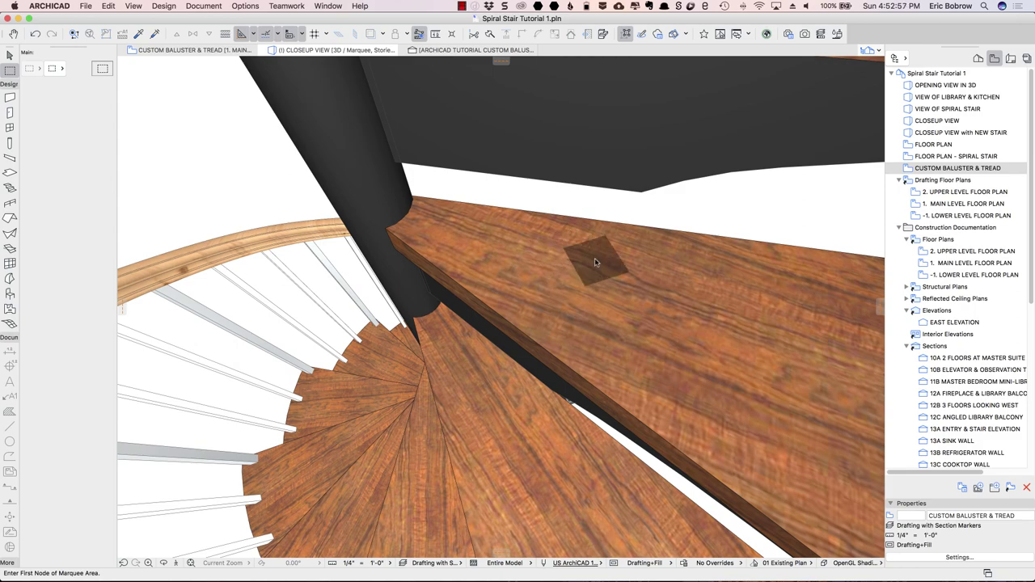
Examine the straight wooden balustrade on the floor plan by opening its object settings and viewing its 3D preview.
{"action": "key", "text": "F2"}
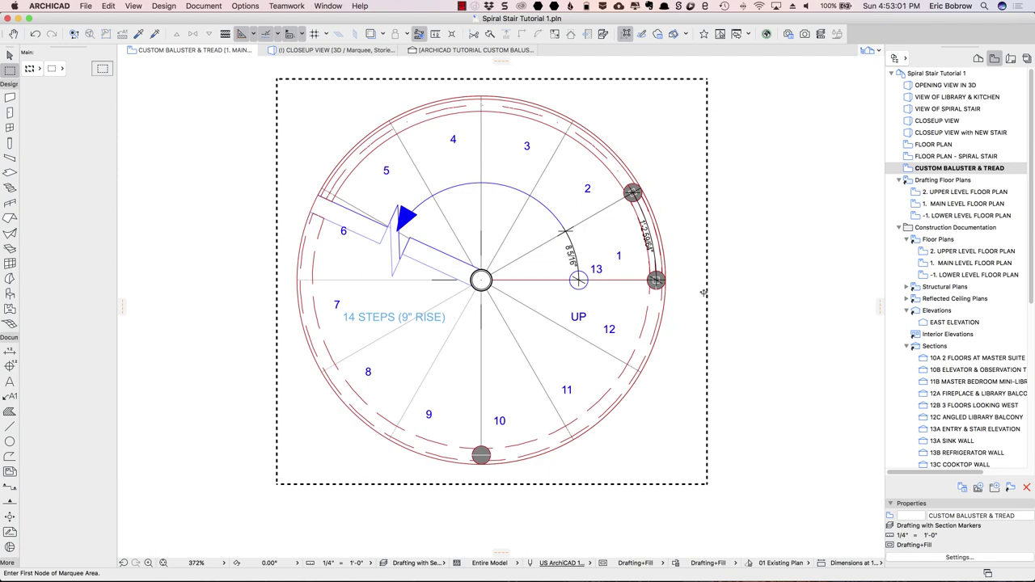
{"action": "key", "text": "F3"}
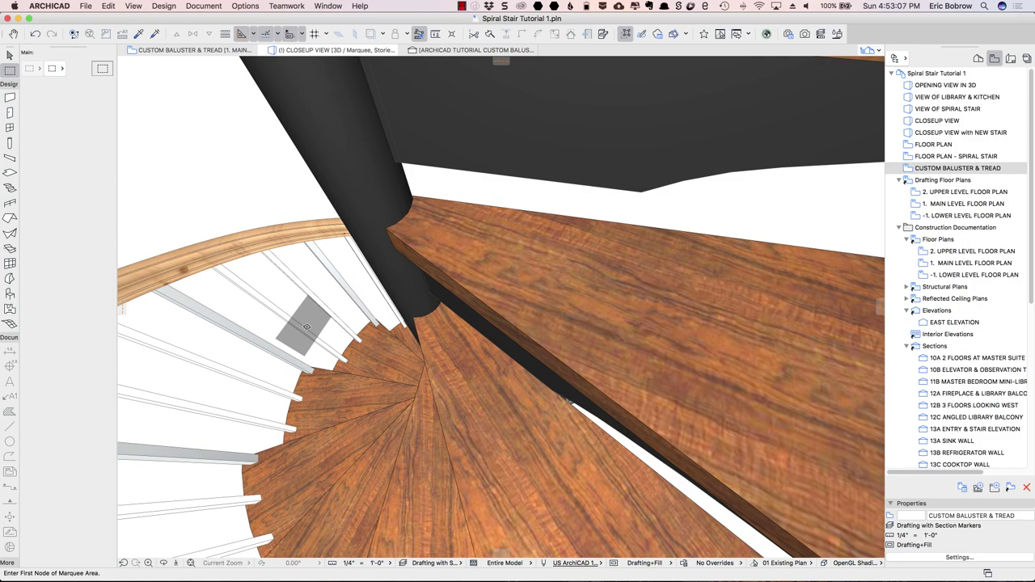
{"action": "key", "text": "F2"}
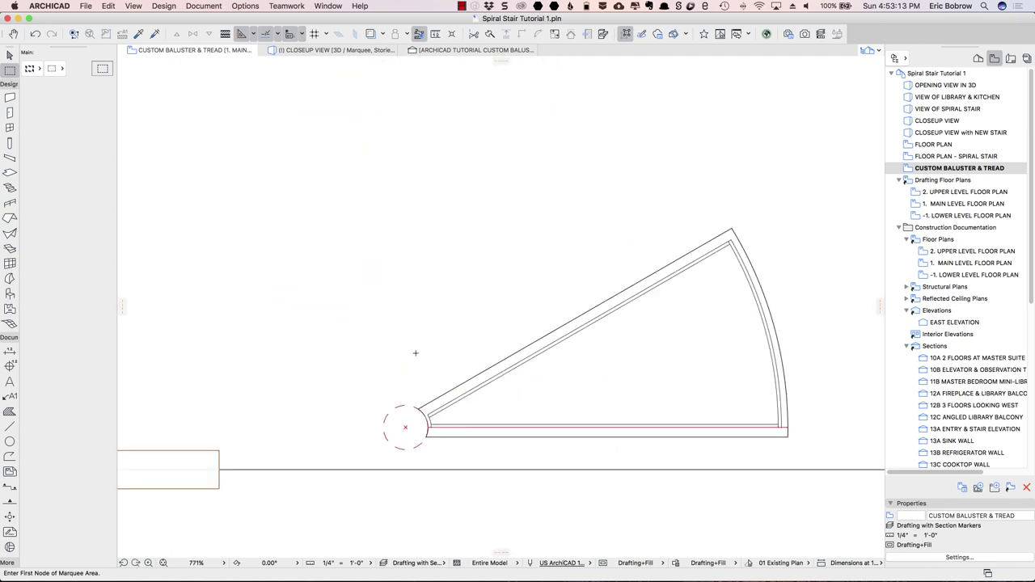
{"action": "scroll", "coordinate": [416, 352], "scroll_direction": "down", "scroll_amount": 3}
{"action": "scroll", "coordinate": [485, 356], "scroll_direction": "left", "scroll_amount": 3}
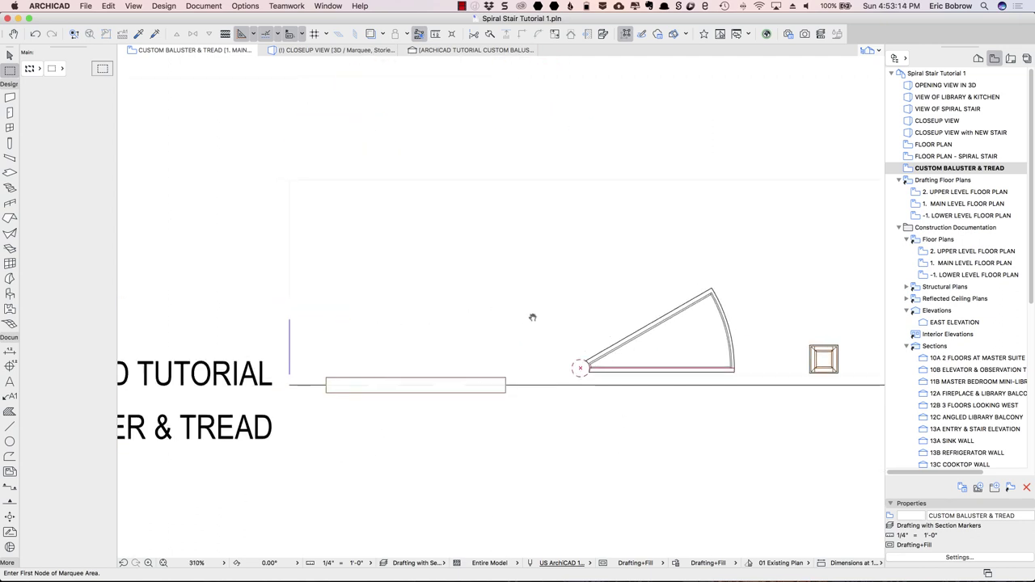
{"action": "left_click", "coordinate": [516, 375]}
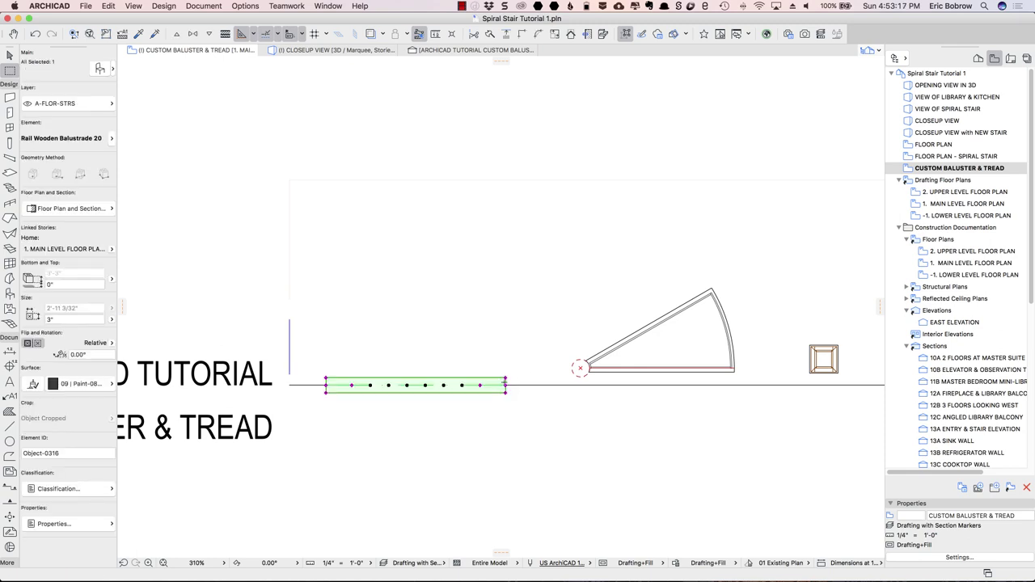
{"action": "left_click", "coordinate": [101, 69]}
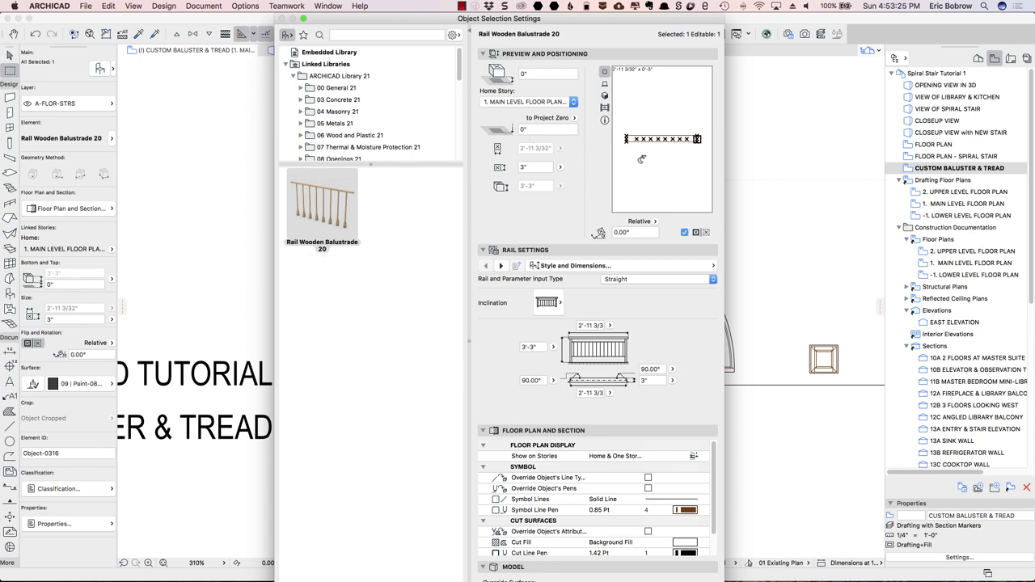
{"action": "left_click", "coordinate": [604, 95]}
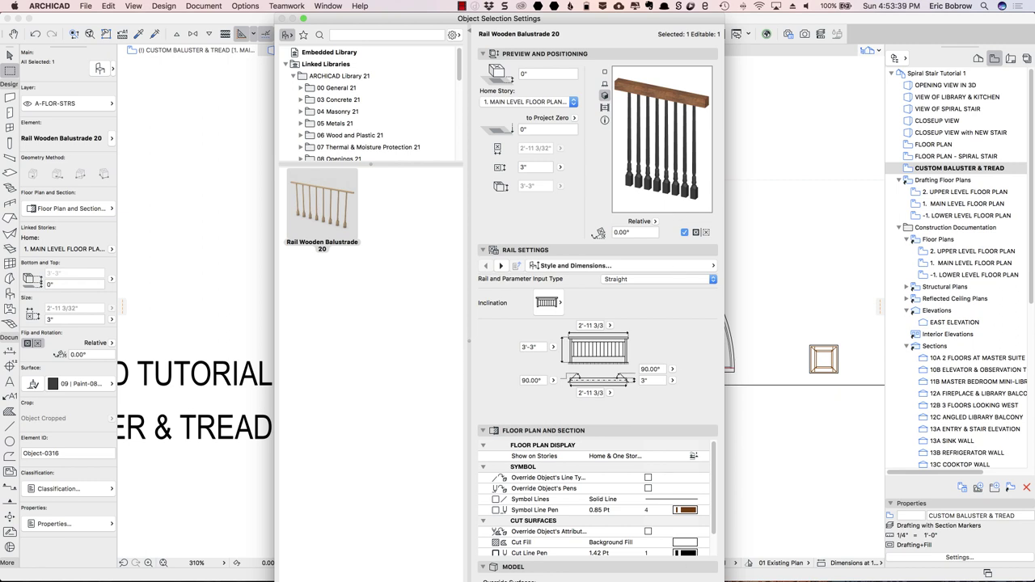
{"action": "key", "text": "Return"}
{"action": "key", "text": "Escape"}
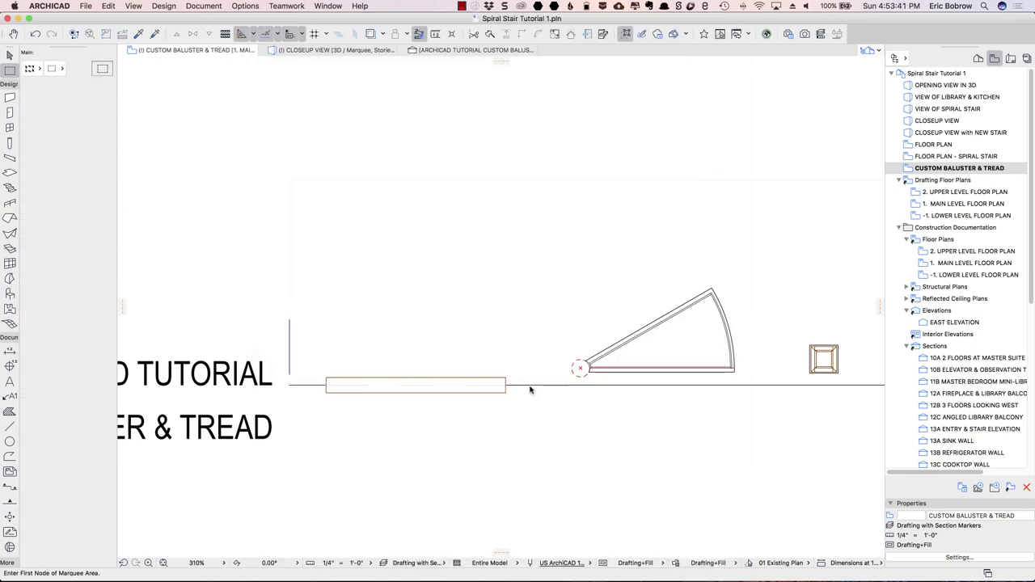
Open the section that cuts through the balustrade and tread, with the balustrade framed in view.
{"action": "right_click", "coordinate": [530, 389]}
{"action": "left_click", "coordinate": [570, 435]}
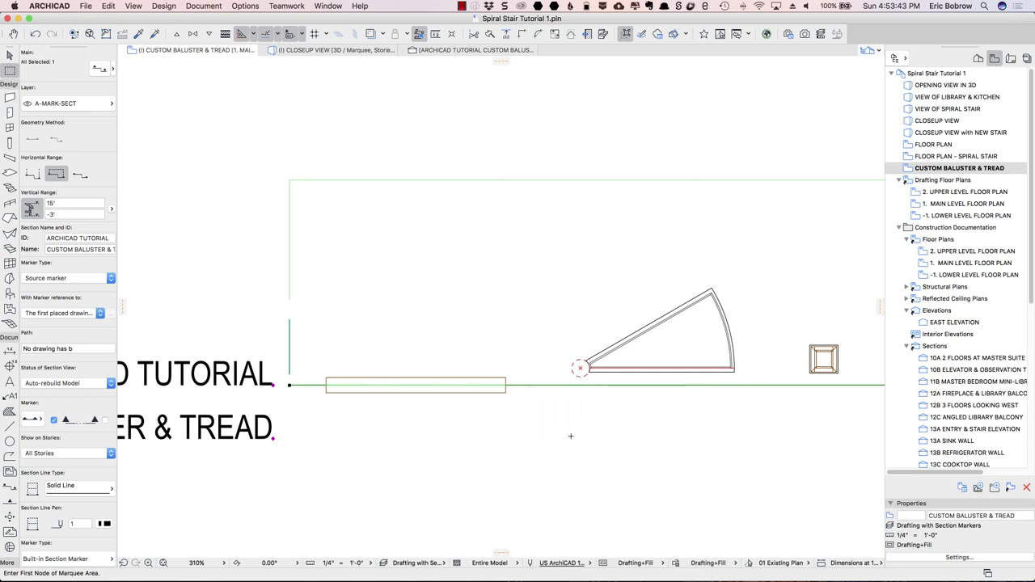
{"action": "scroll", "coordinate": [432, 266], "scroll_direction": "up", "scroll_amount": 5}
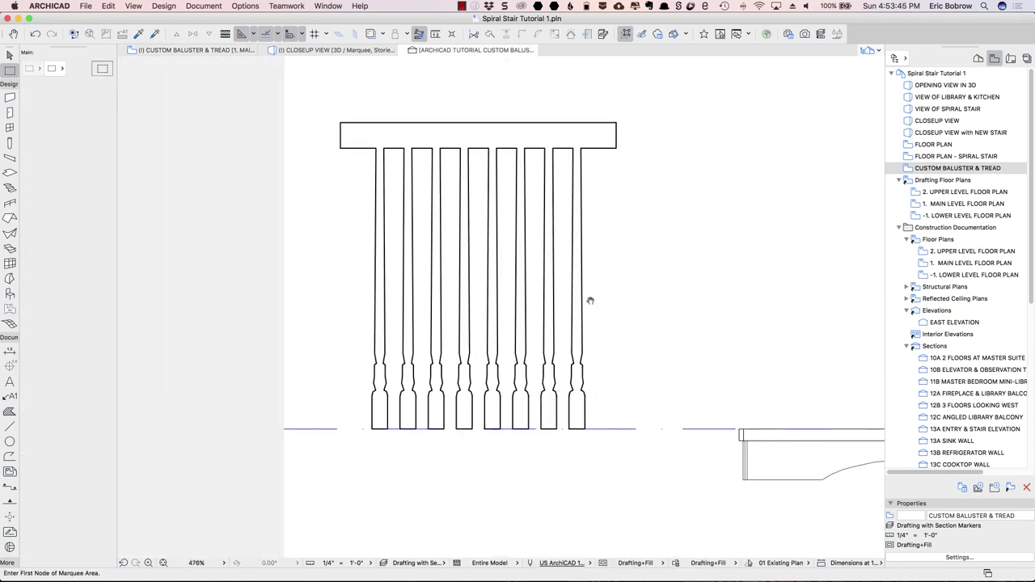
{"action": "scroll", "coordinate": [590, 300], "scroll_direction": "right", "scroll_amount": 2}
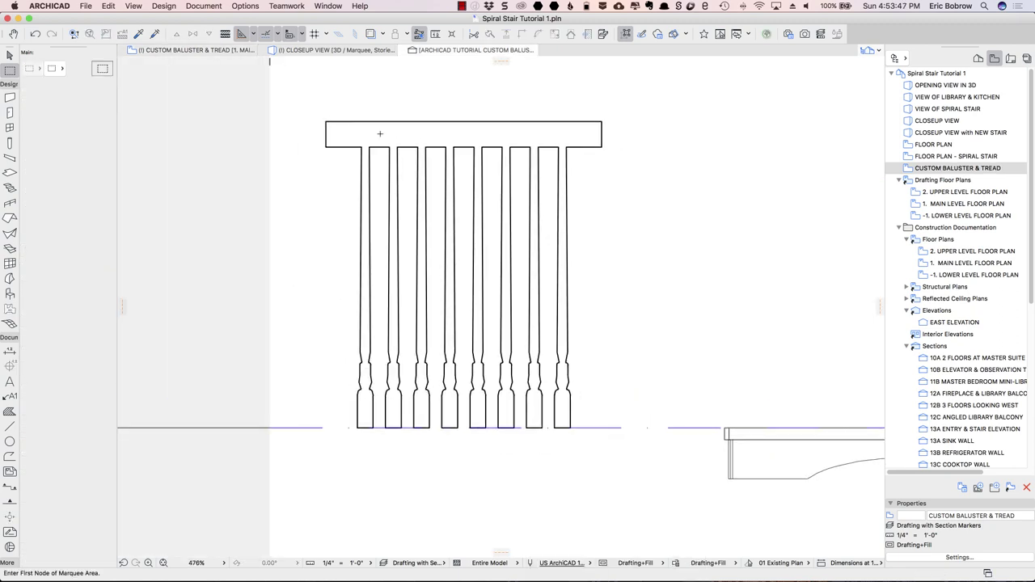
Try to copy the wooden balustrade in the section and paste a duplicate beside the original.
{"action": "left_click", "coordinate": [467, 142]}
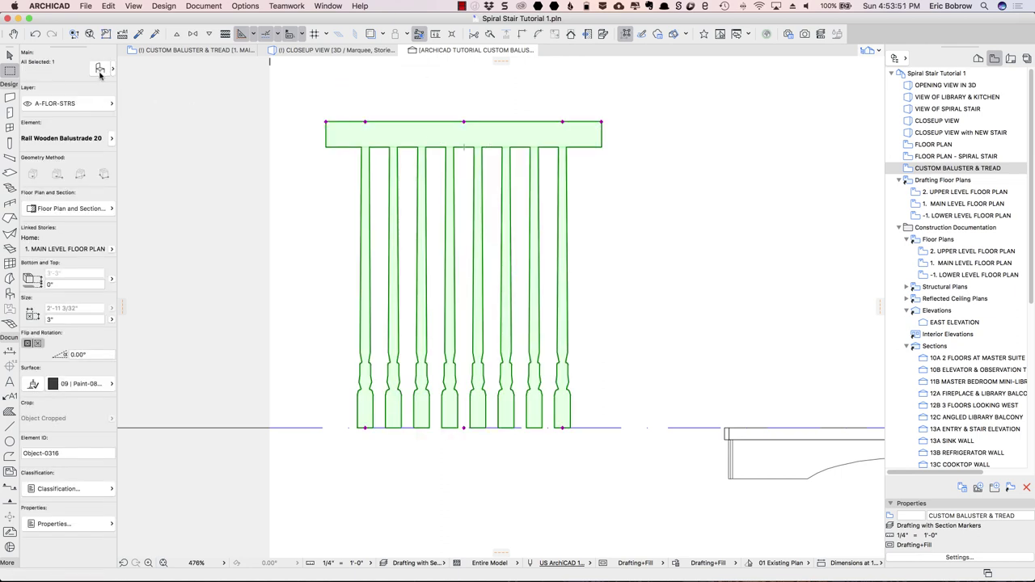
{"action": "left_click", "coordinate": [107, 6]}
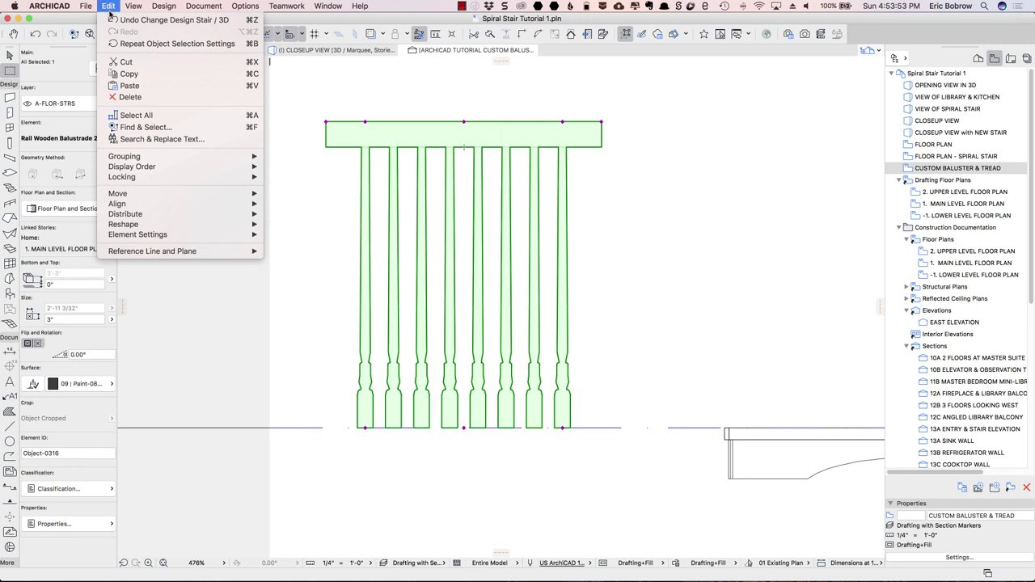
{"action": "left_click", "coordinate": [135, 73]}
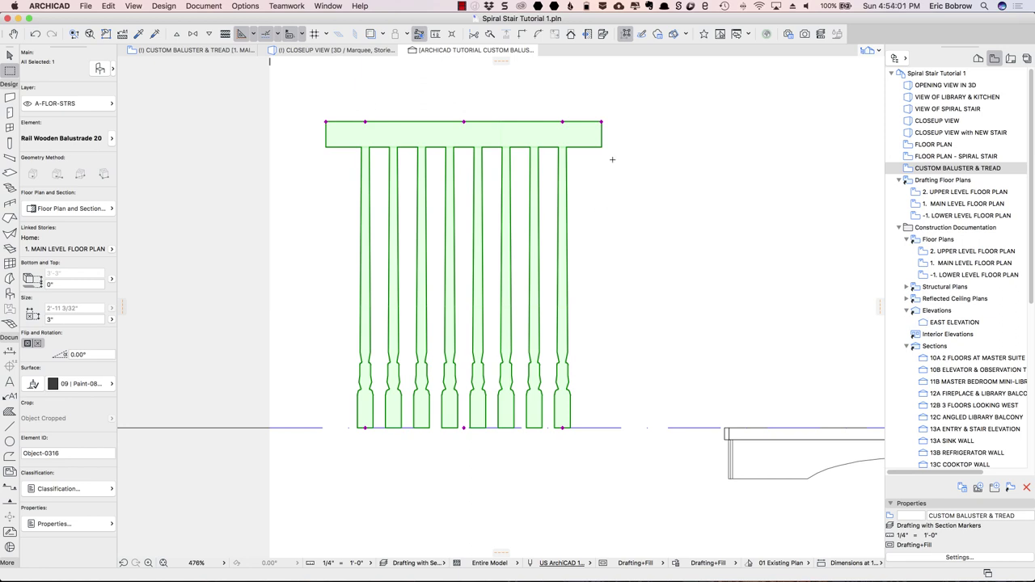
{"action": "left_click", "coordinate": [110, 6]}
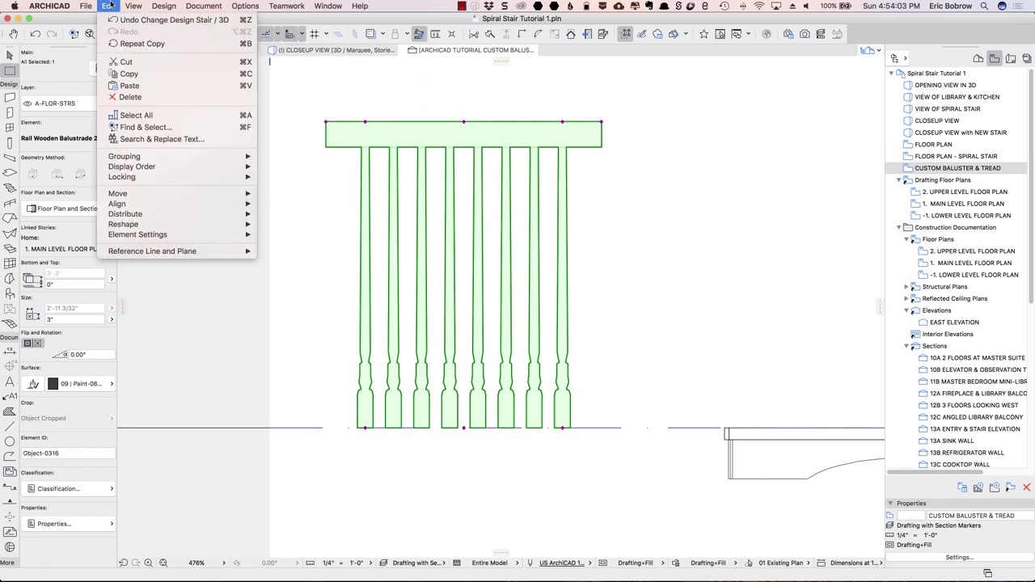
{"action": "left_click", "coordinate": [128, 87]}
{"action": "left_click", "coordinate": [325, 122]}
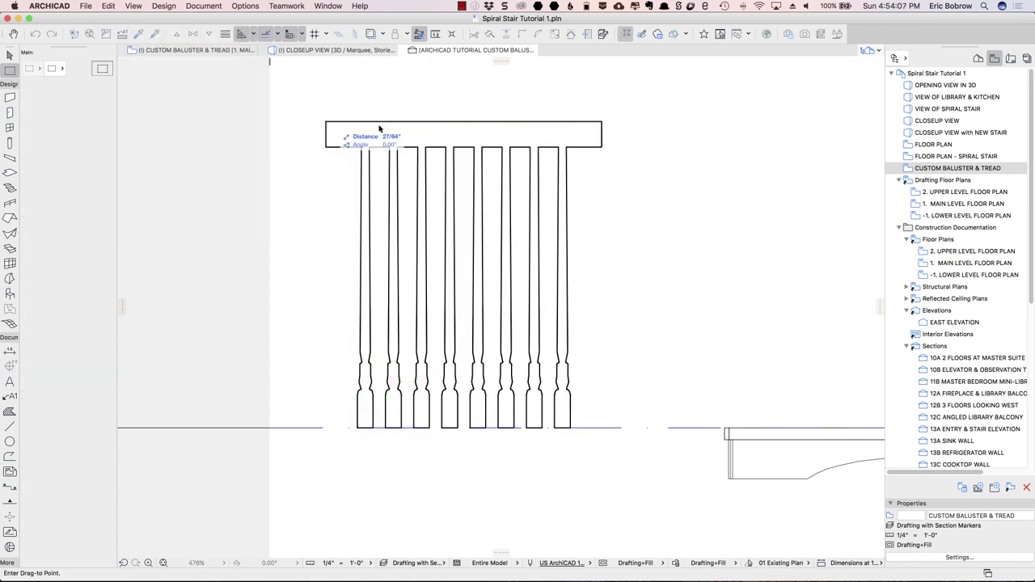
{"action": "left_click", "coordinate": [675, 122]}
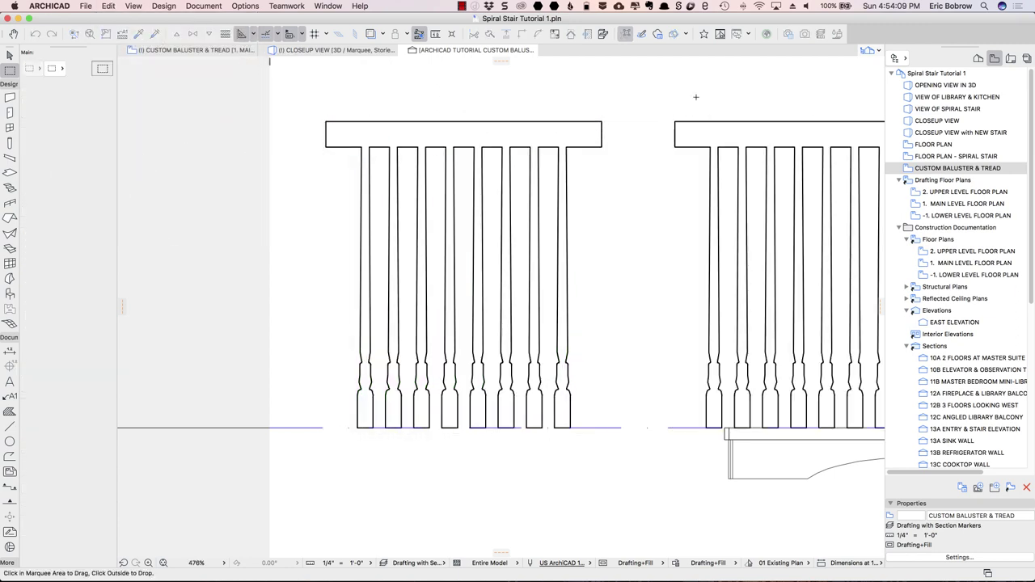
{"action": "left_click", "coordinate": [695, 97]}
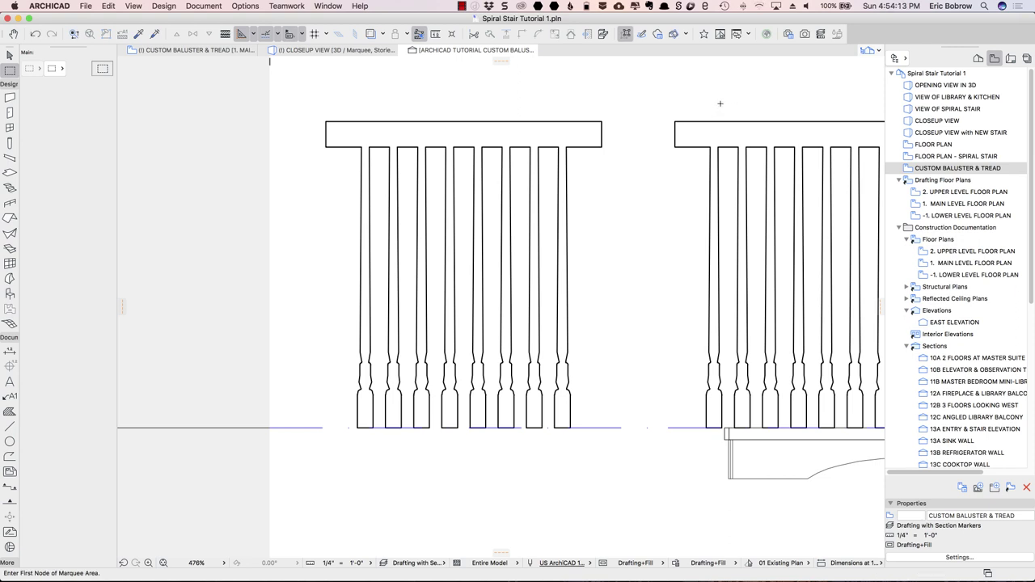
{"action": "key", "text": "super+z"}
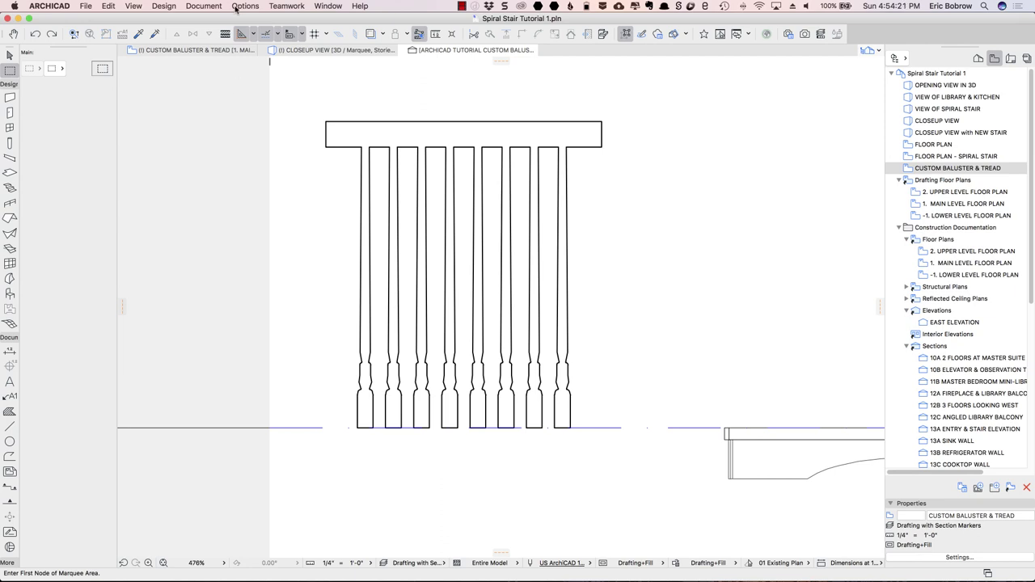
Bring up the Profile Manager and open the Custom profile for editing in a blank profile editor.
{"action": "left_click", "coordinate": [162, 6]}
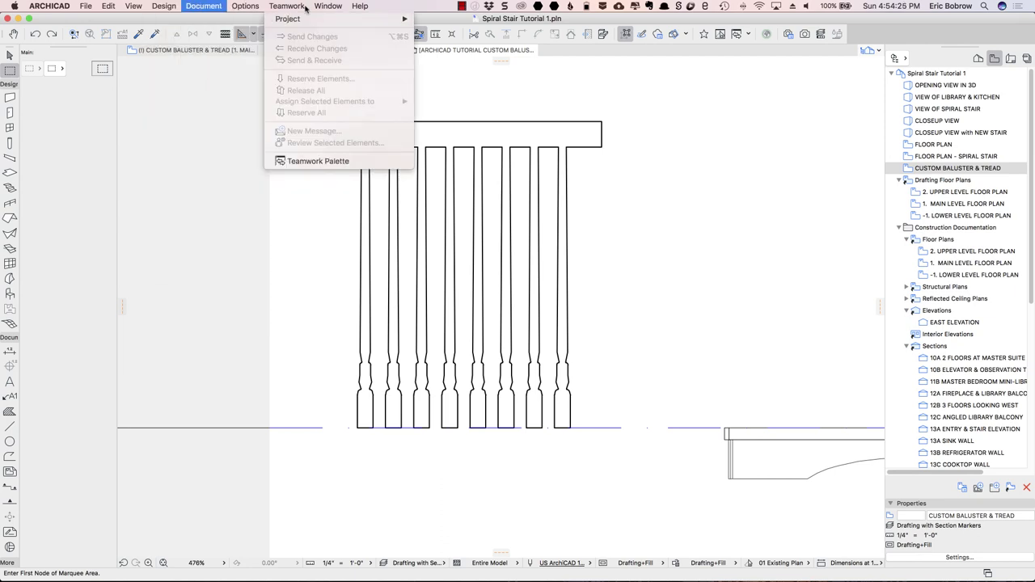
{"action": "mouse_move", "coordinate": [248, 6]}
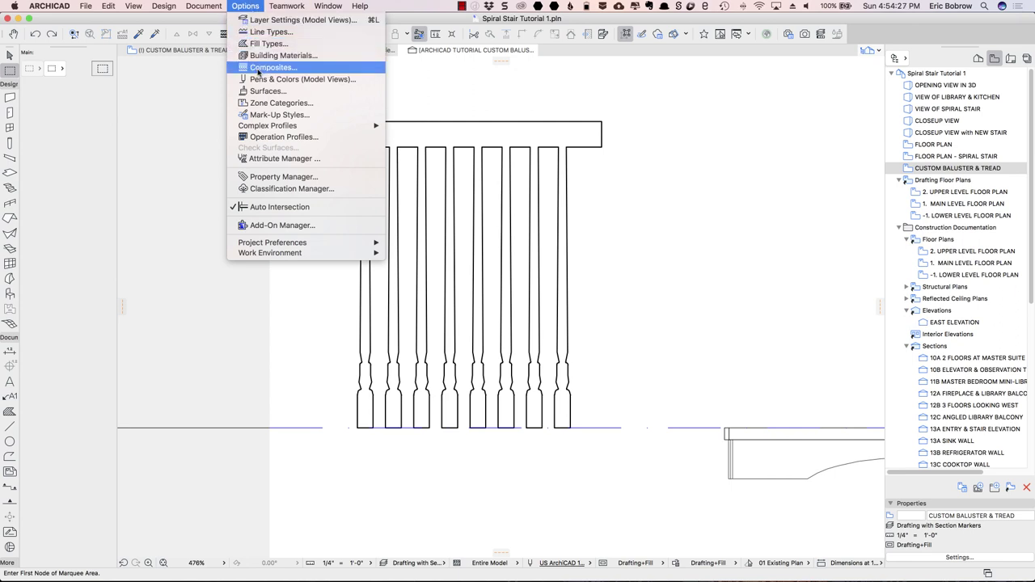
{"action": "mouse_move", "coordinate": [259, 127]}
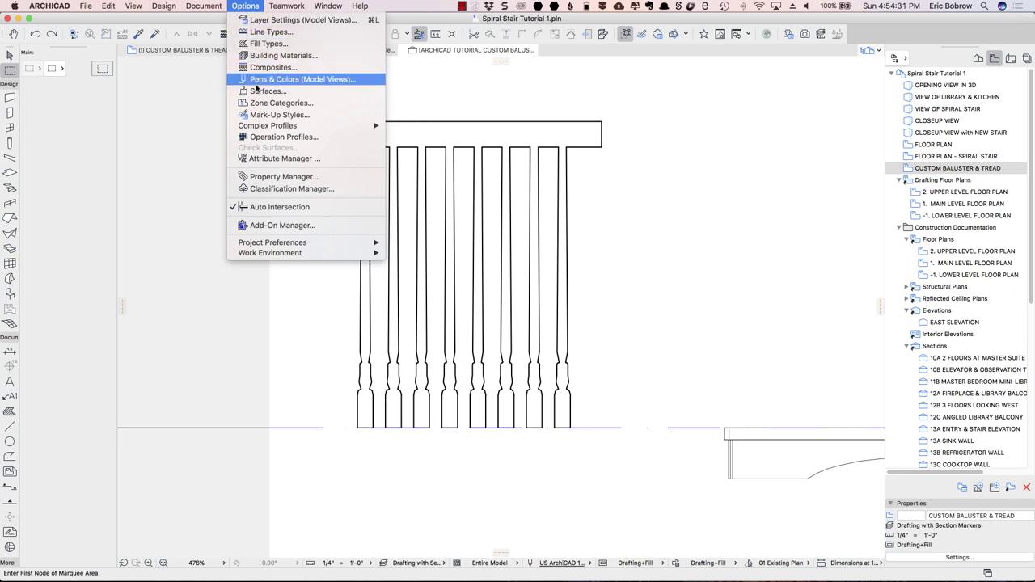
{"action": "mouse_move", "coordinate": [368, 127]}
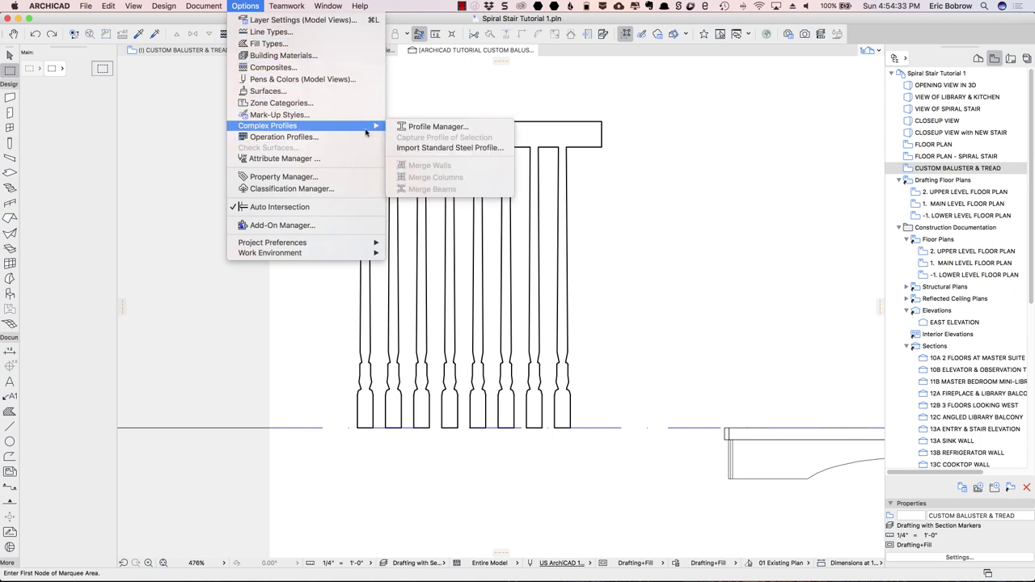
{"action": "left_click", "coordinate": [408, 127]}
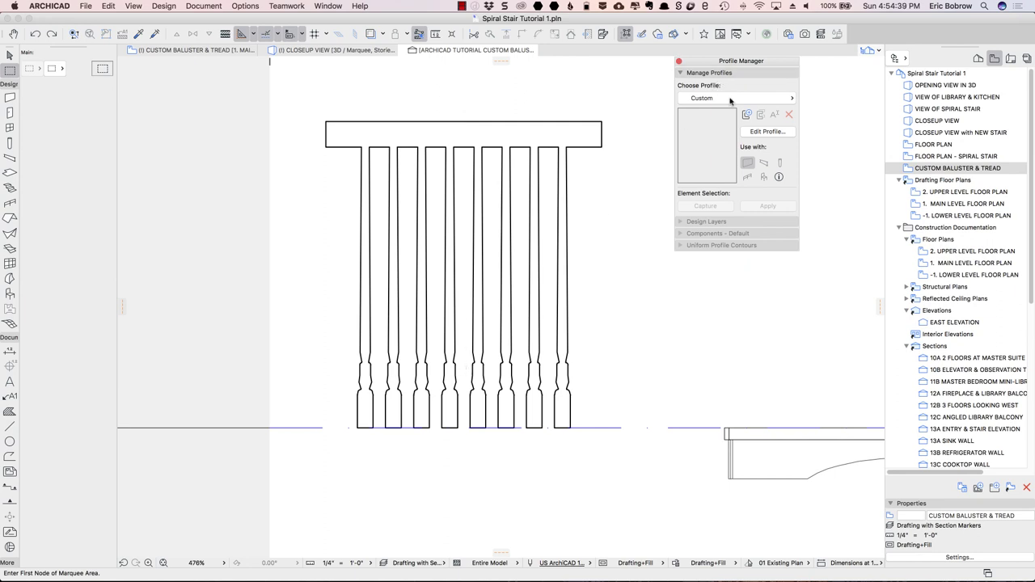
{"action": "left_click", "coordinate": [764, 132]}
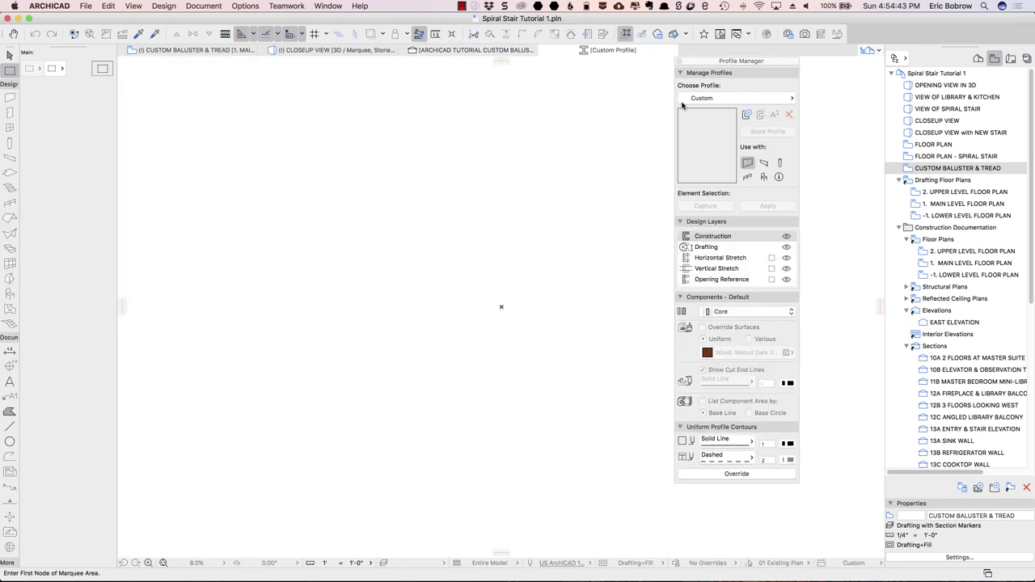
Paste the copied balustrade outline at the center of the current view in the profile editor.
{"action": "key", "text": "super+v"}
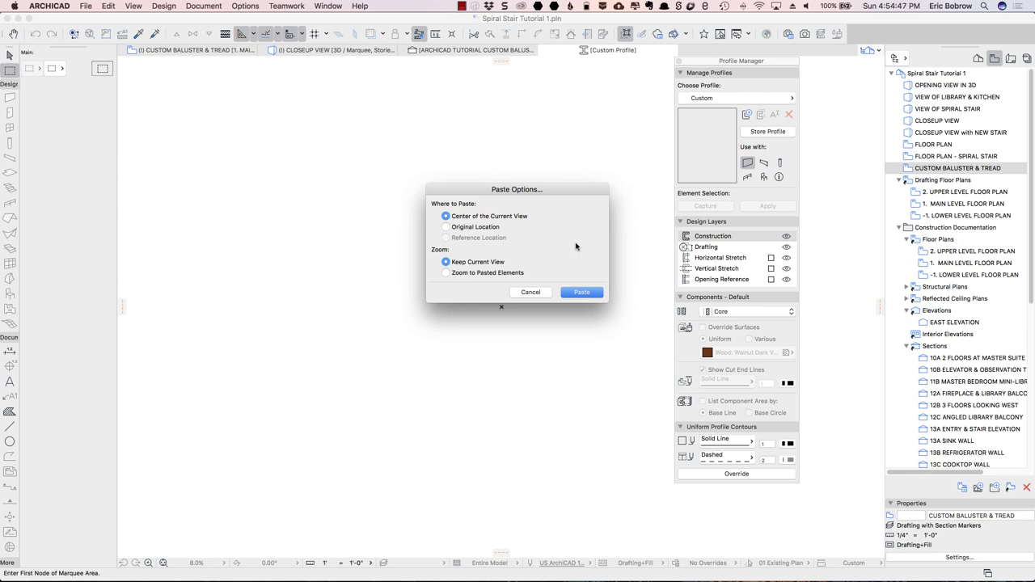
{"action": "left_click", "coordinate": [576, 292]}
{"action": "left_click", "coordinate": [636, 281]}
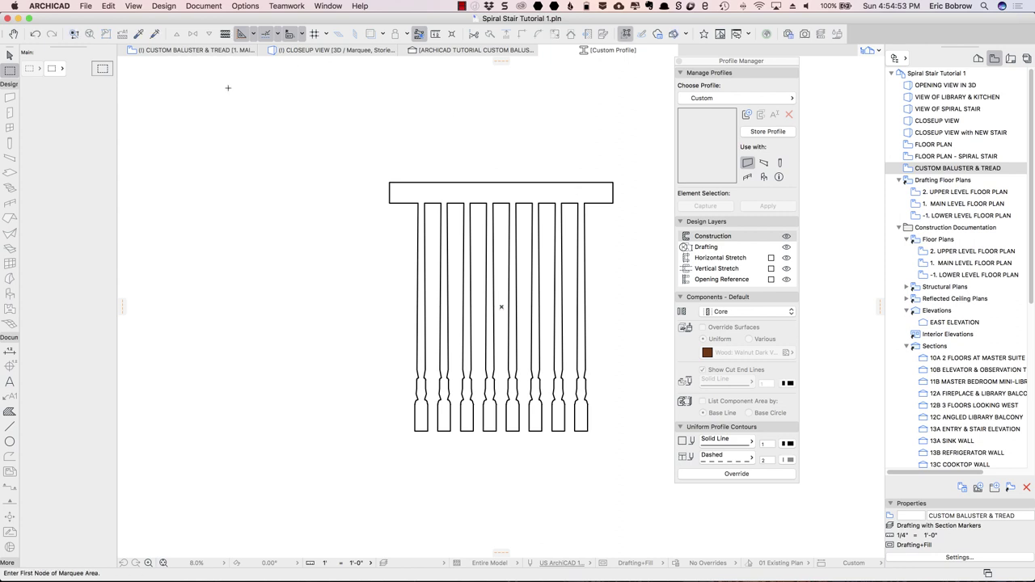
Delete the handrail outline and all balusters except the leftmost one, leaving a single baluster outline.
{"action": "left_click", "coordinate": [11, 56]}
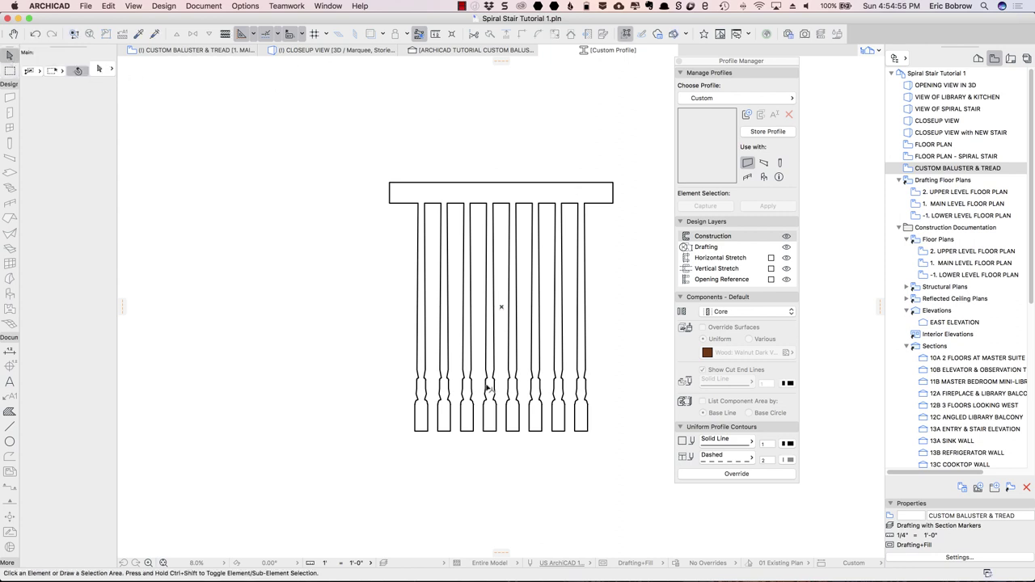
{"action": "left_click", "coordinate": [641, 163]}
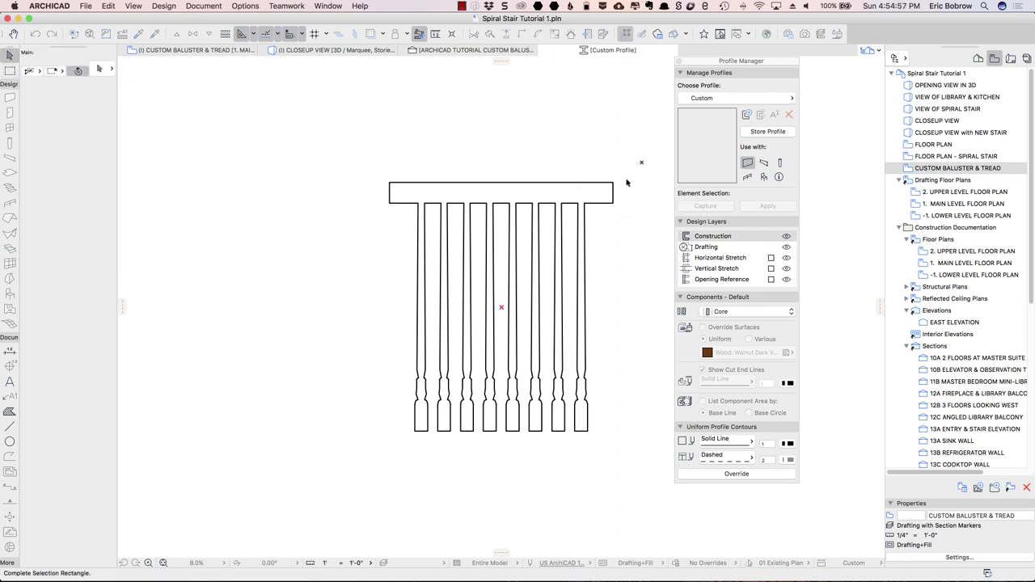
{"action": "left_click", "coordinate": [440, 477]}
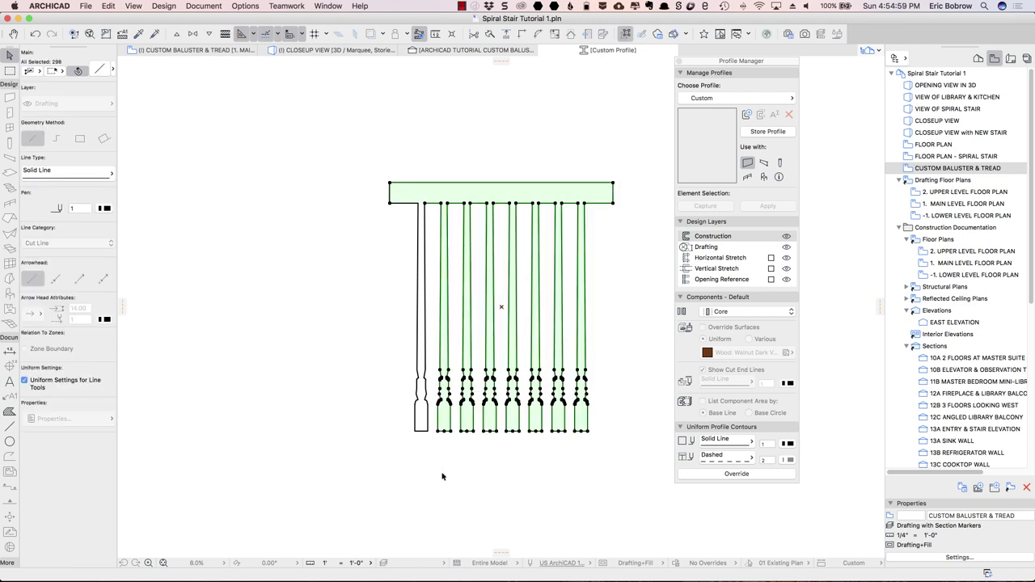
{"action": "key", "text": "Delete"}
{"action": "left_click", "coordinate": [375, 167]}
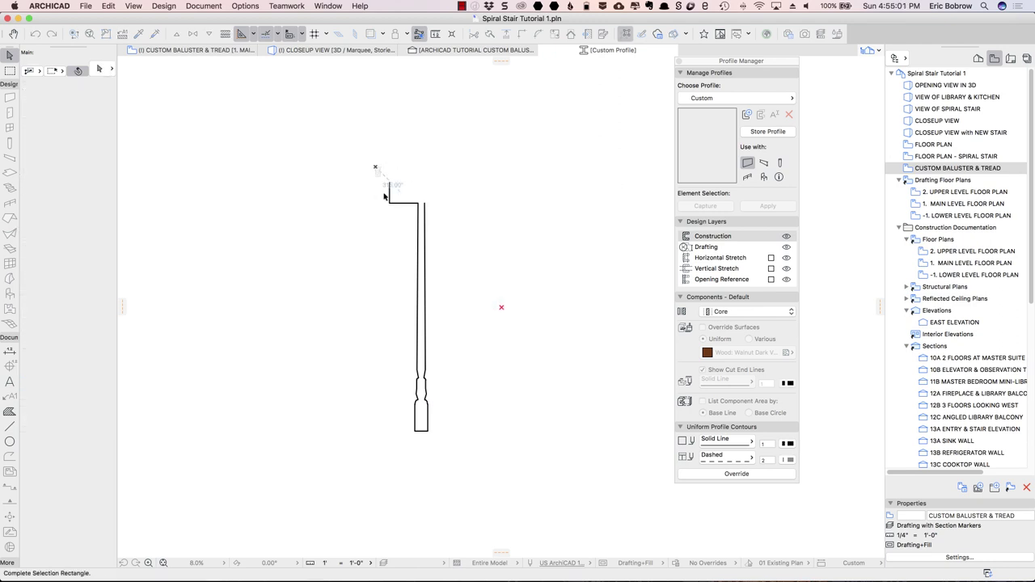
{"action": "left_click", "coordinate": [399, 225]}
{"action": "key", "text": "Delete"}
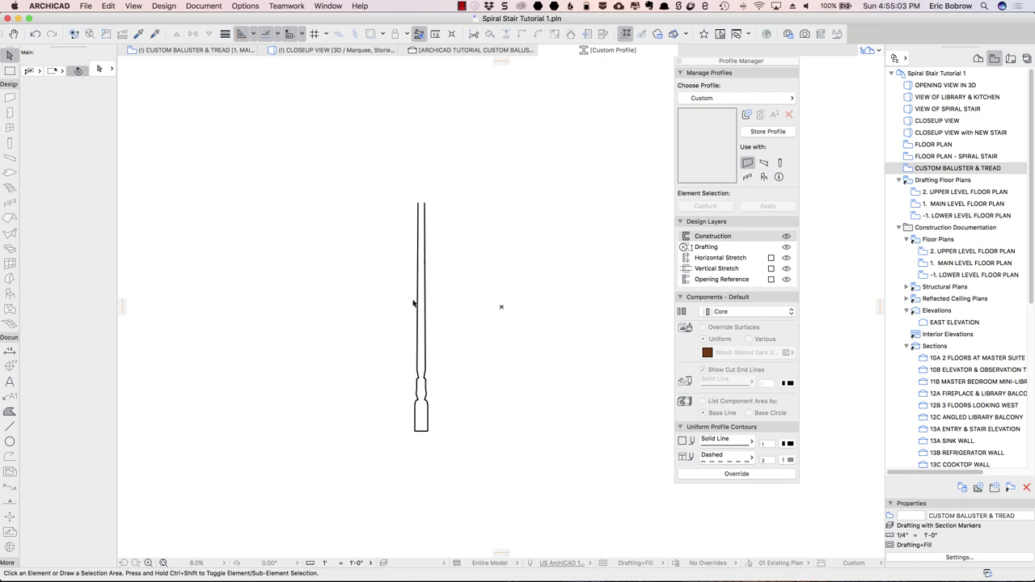
Move the whole baluster outline so the midpoint of its base sits on the profile origin.
{"action": "key", "text": "super+a"}
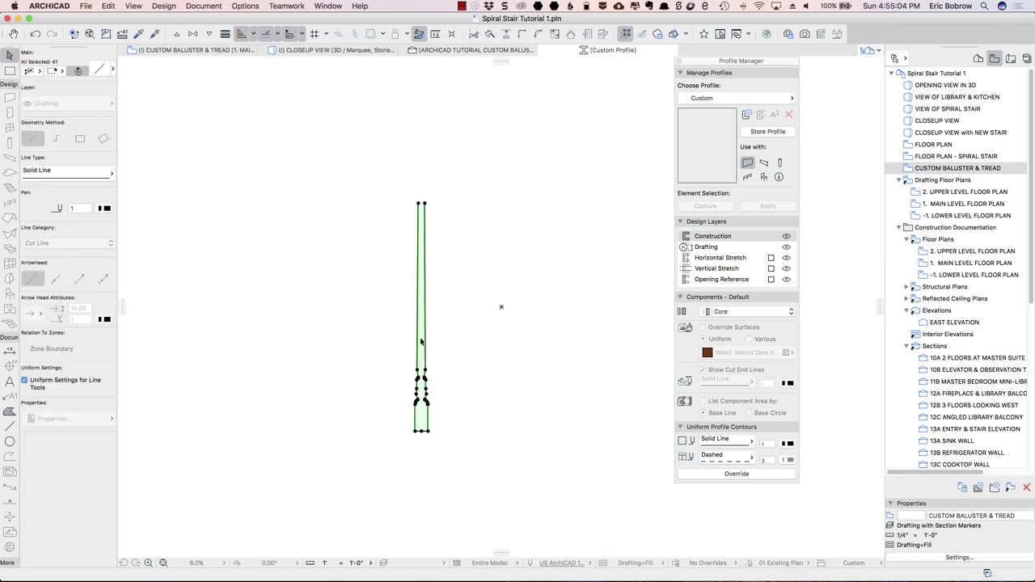
{"action": "left_click", "coordinate": [429, 414]}
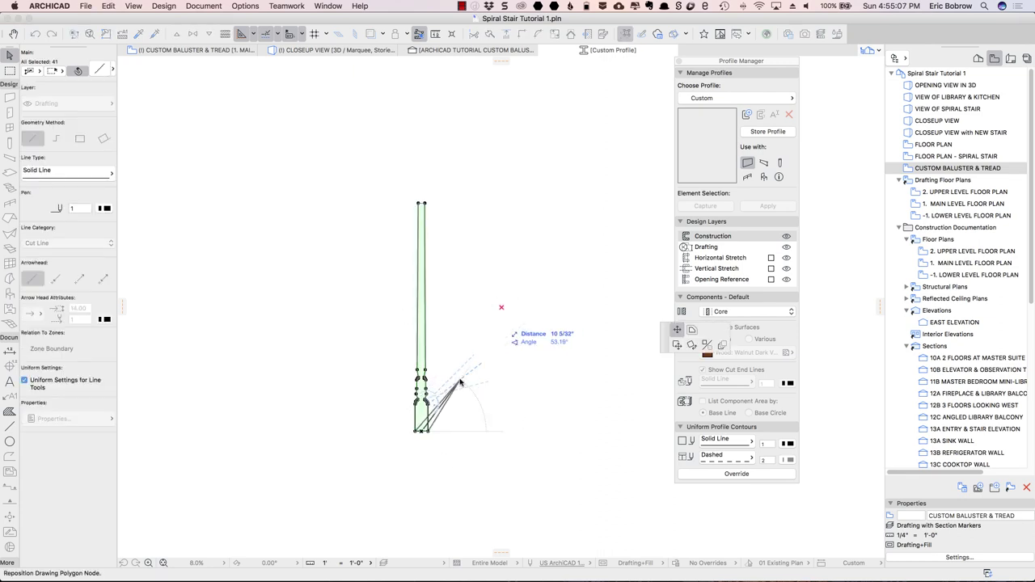
{"action": "key", "text": "Escape"}
{"action": "key", "text": "super+d"}
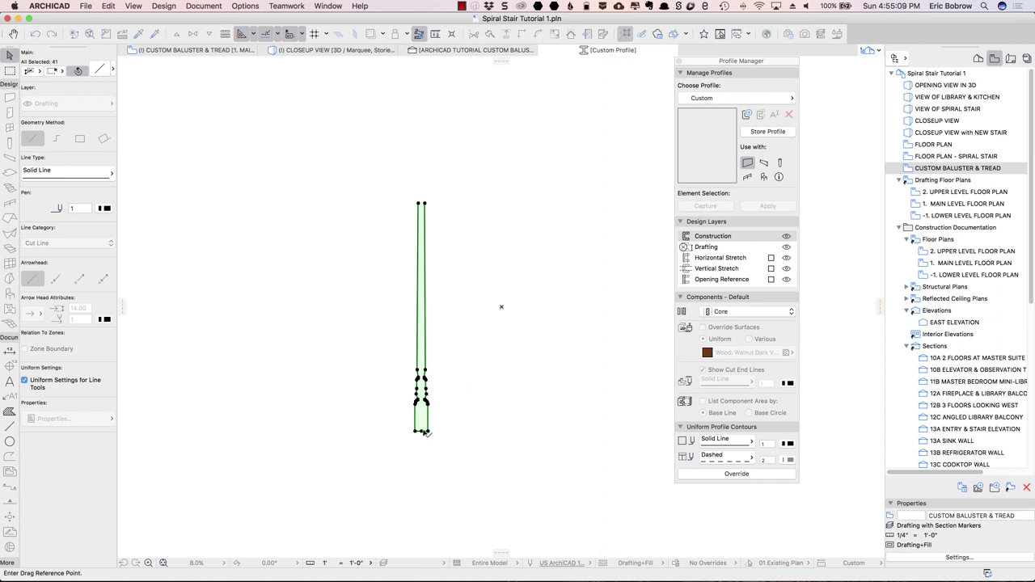
{"action": "left_click", "coordinate": [422, 430]}
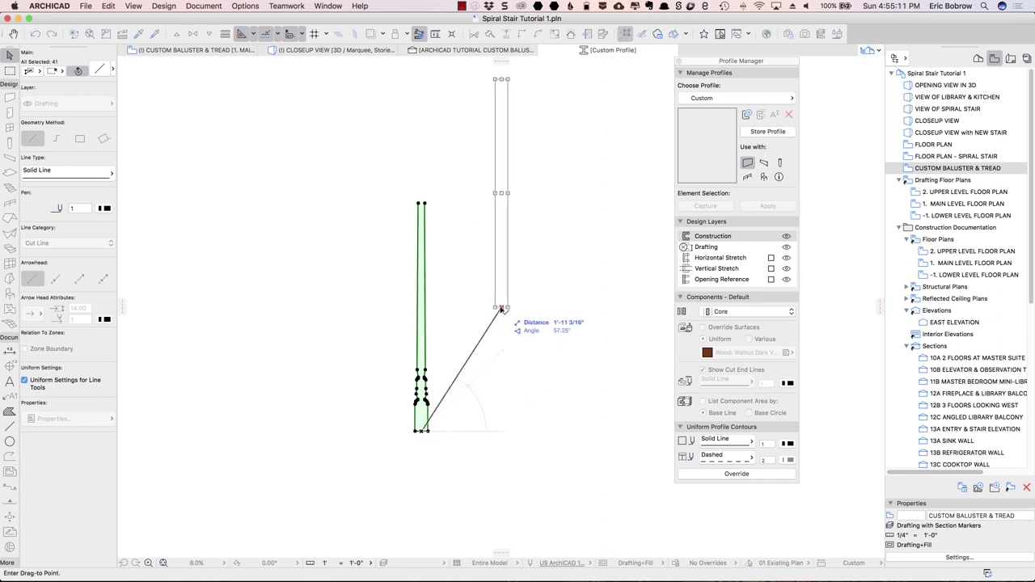
{"action": "left_click", "coordinate": [501, 307]}
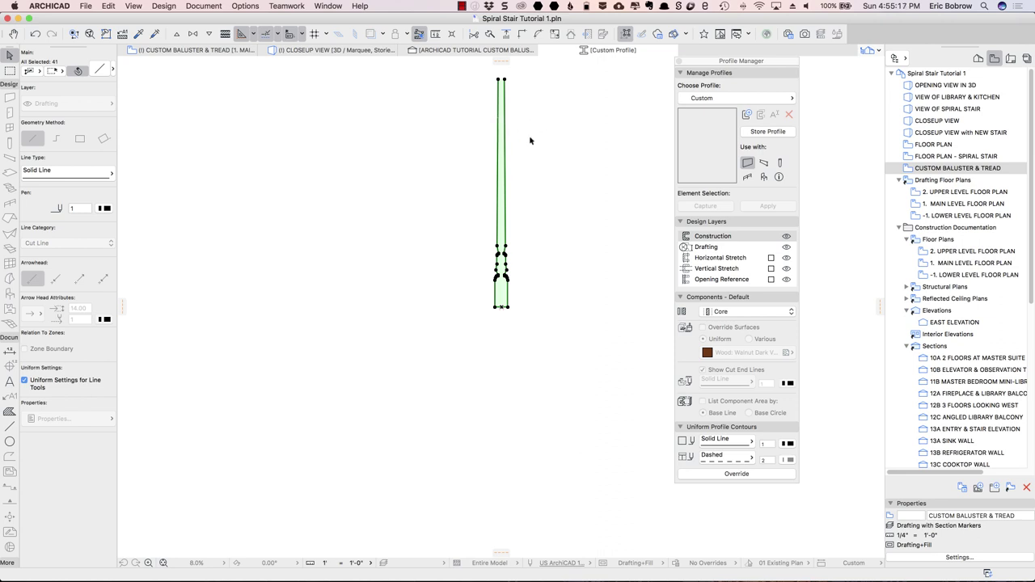
{"action": "scroll", "coordinate": [527, 266], "scroll_direction": "up", "scroll_amount": 3}
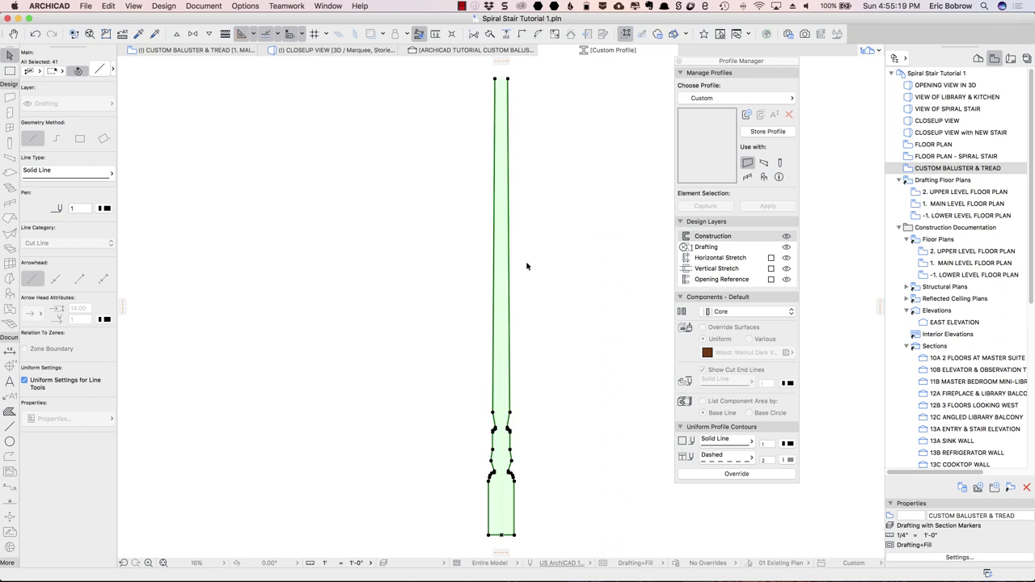
{"action": "scroll", "coordinate": [507, 446], "scroll_direction": "down", "scroll_amount": 1}
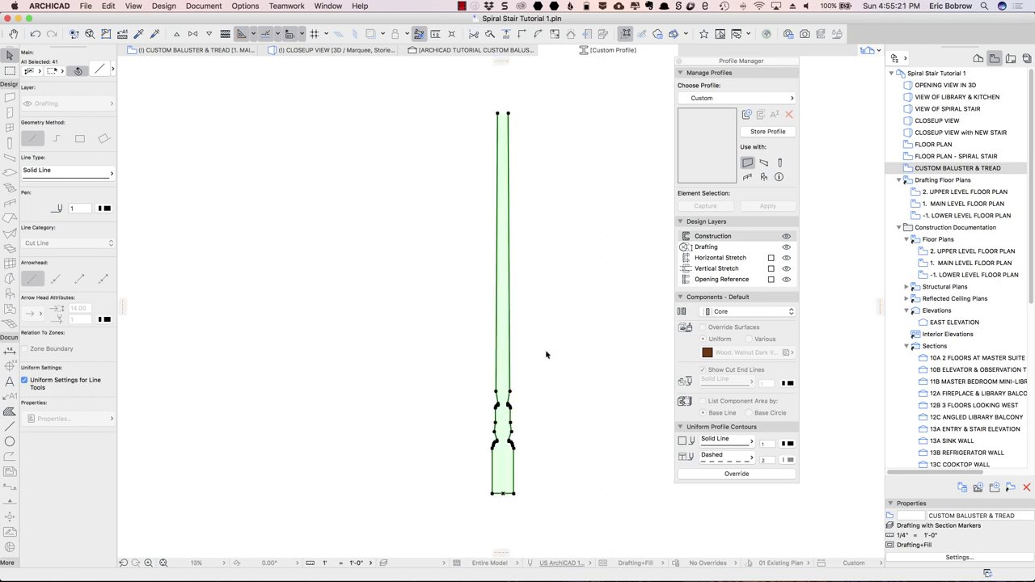
Delete the left half of the baluster outline, keeping only the right-hand contour.
{"action": "left_click", "coordinate": [477, 107]}
{"action": "left_click_drag", "start_coordinate": [482, 101], "coordinate": [499, 504]}
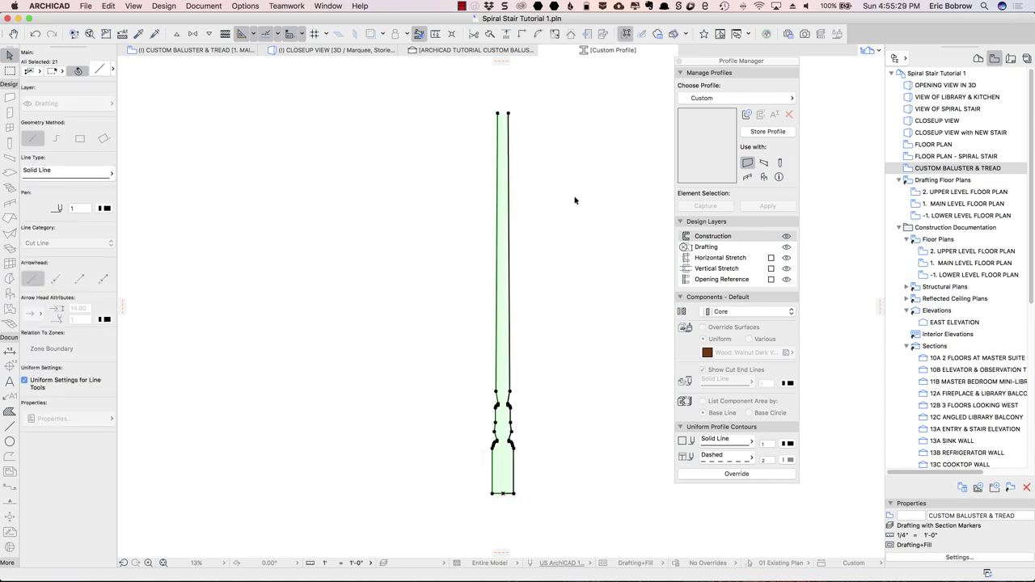
{"action": "key", "text": "Delete"}
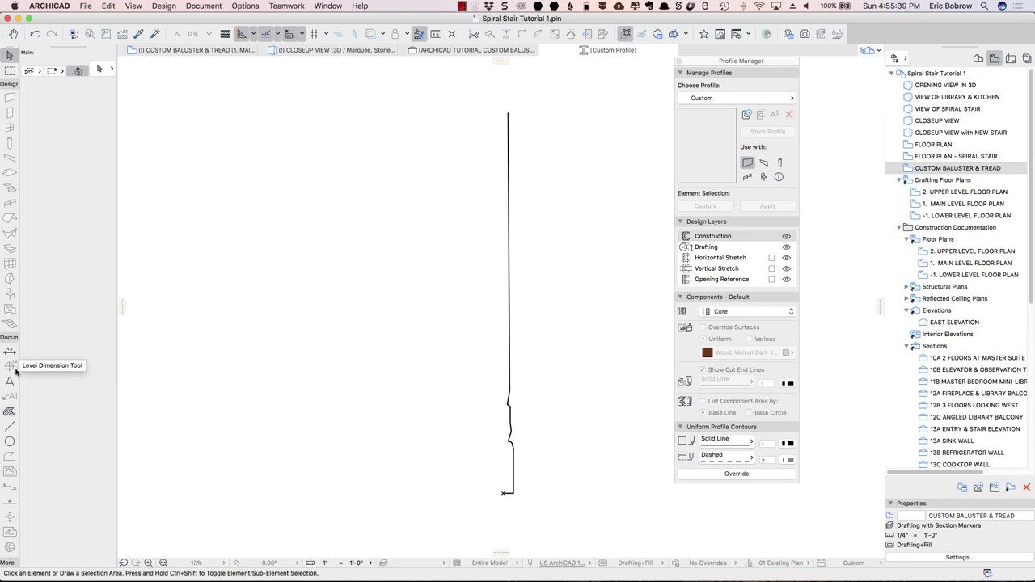
Close the half-baluster outline with matching lines up its vertical centerline and across its top end.
{"action": "left_click", "coordinate": [10, 426]}
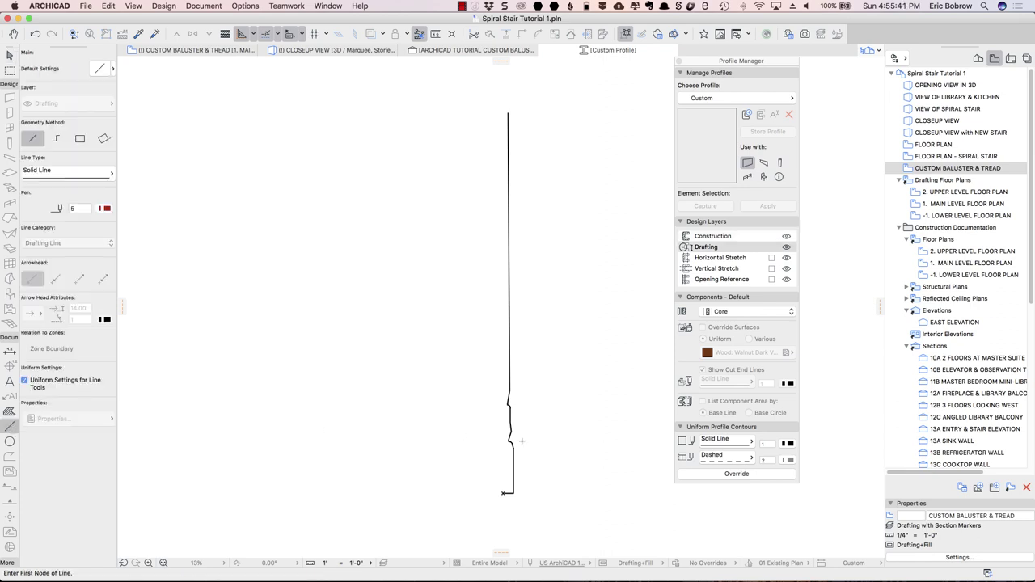
{"action": "left_click", "coordinate": [512, 474], "text": "alt"}
{"action": "left_click", "coordinate": [503, 492]}
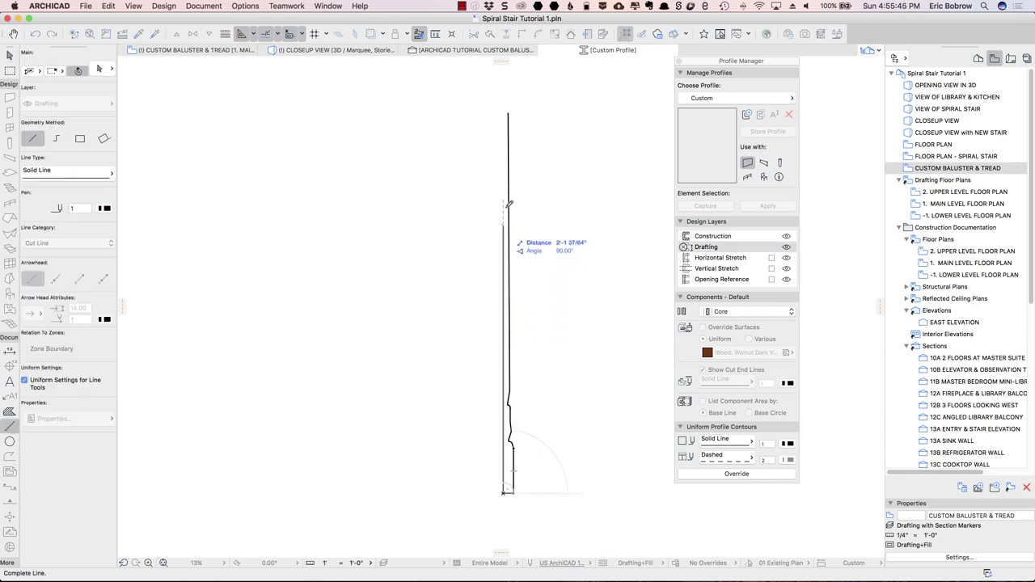
{"action": "left_click", "coordinate": [514, 110]}
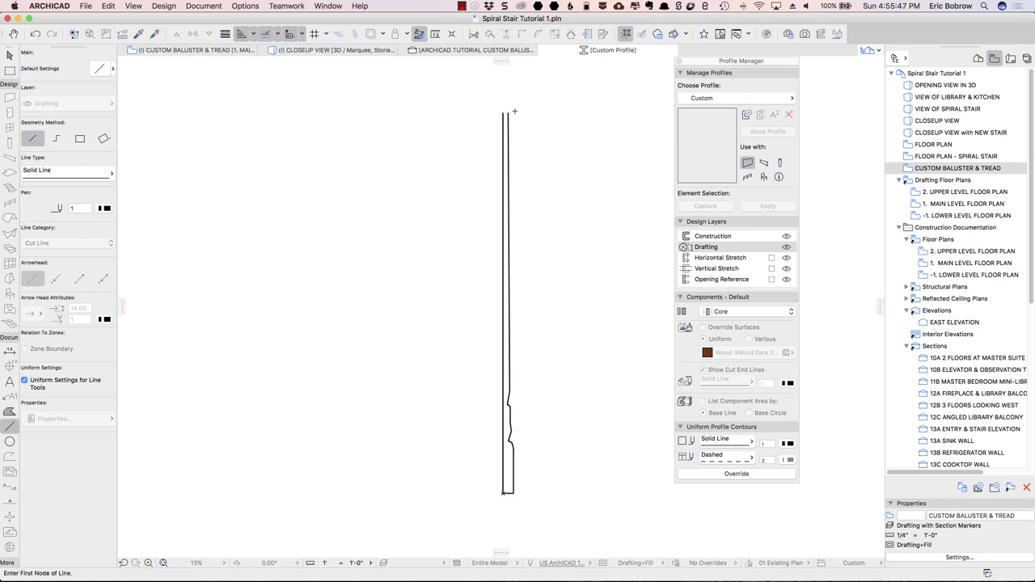
{"action": "left_click", "coordinate": [502, 112]}
{"action": "left_click", "coordinate": [508, 113]}
Fill the closed half-baluster outline automatically with a construction fill and select that fill.
{"action": "left_click", "coordinate": [10, 412]}
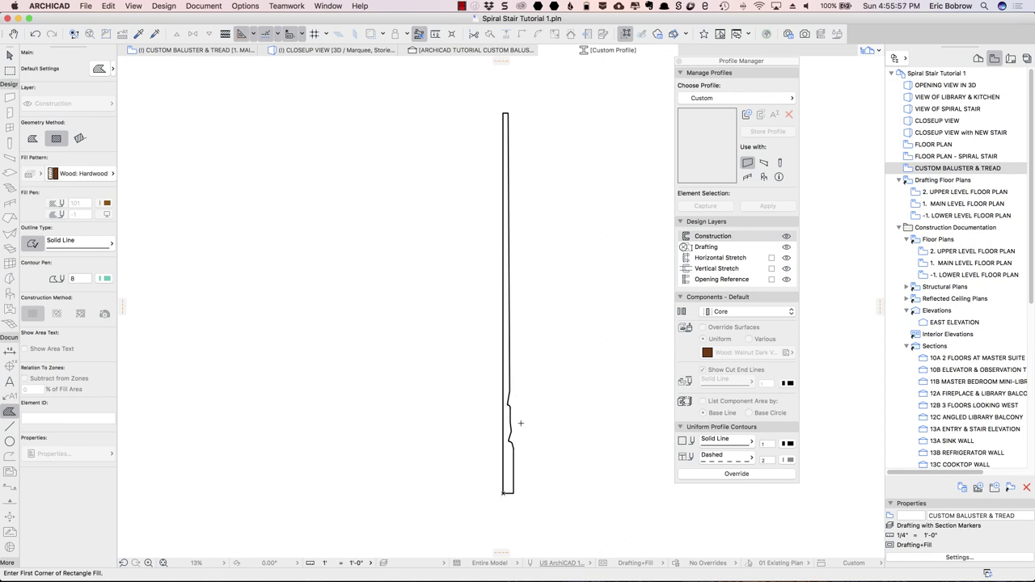
{"action": "left_click", "coordinate": [509, 491]}
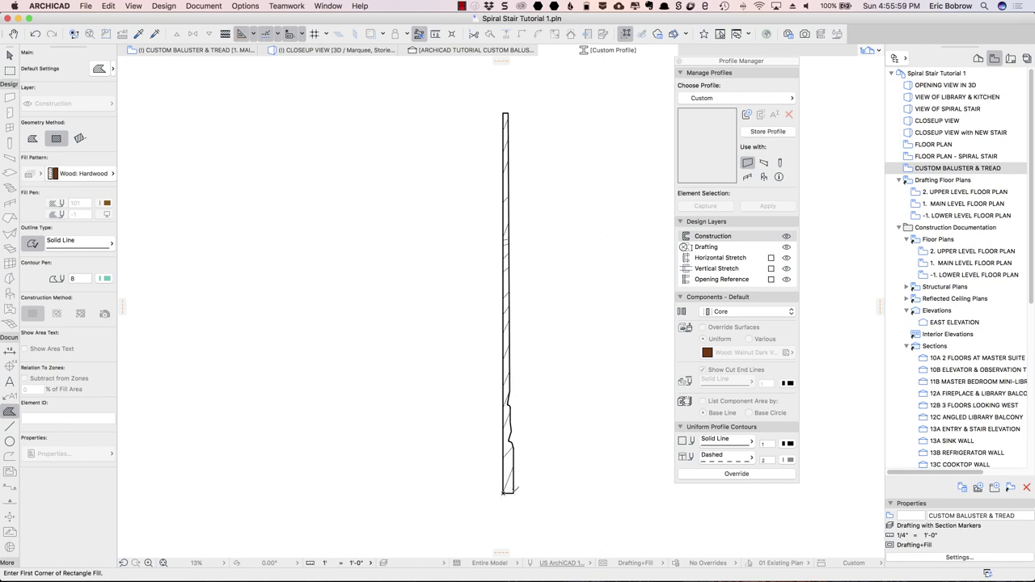
{"action": "left_click", "coordinate": [515, 494], "text": "shift"}
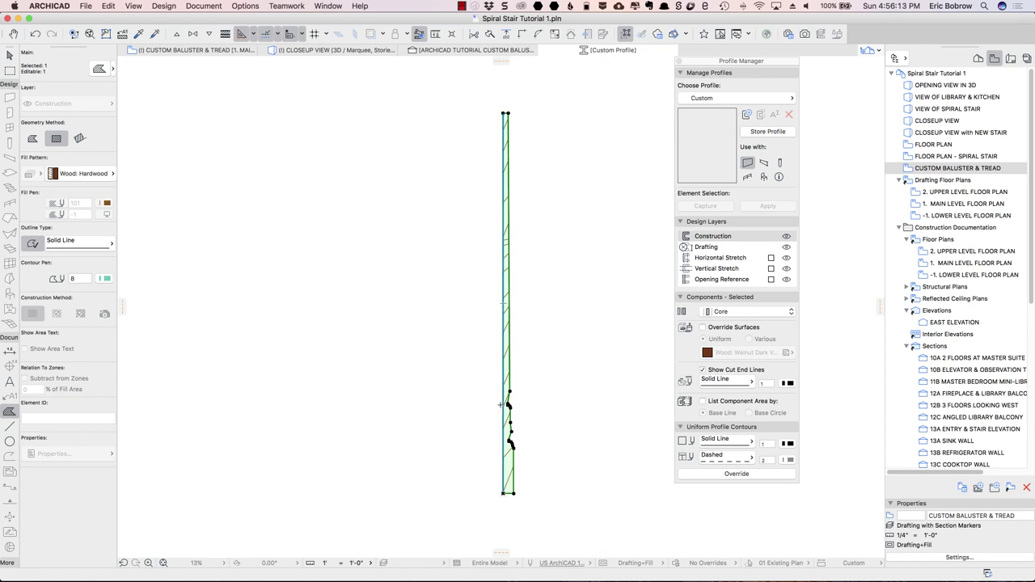
Set the fill's building material to Wood: Trim (no fill) and override its surfaces uniformly with 09 | Paint-08 Black.
{"action": "left_click", "coordinate": [101, 176]}
{"action": "key", "text": "a"}
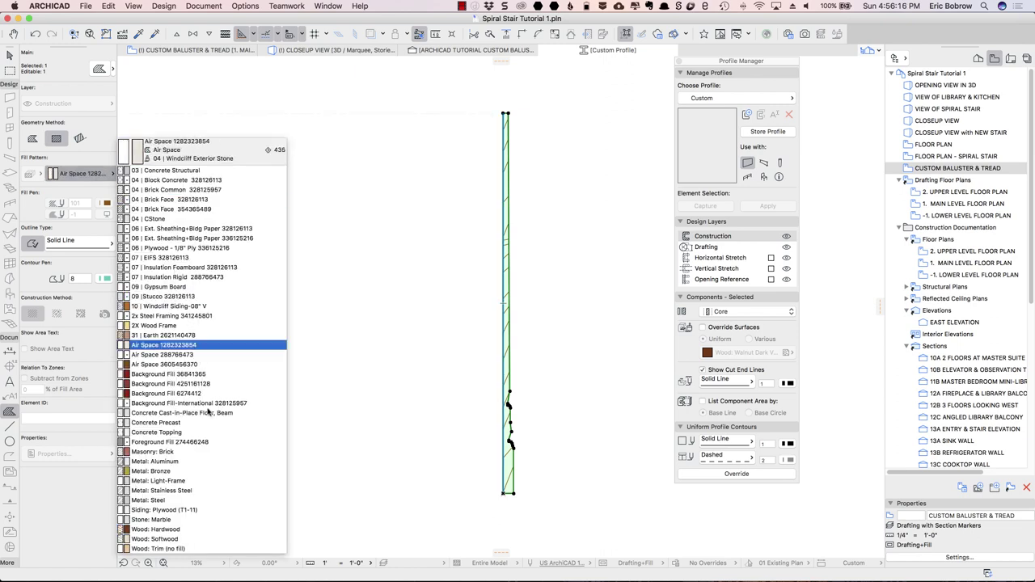
{"action": "left_click", "coordinate": [174, 548]}
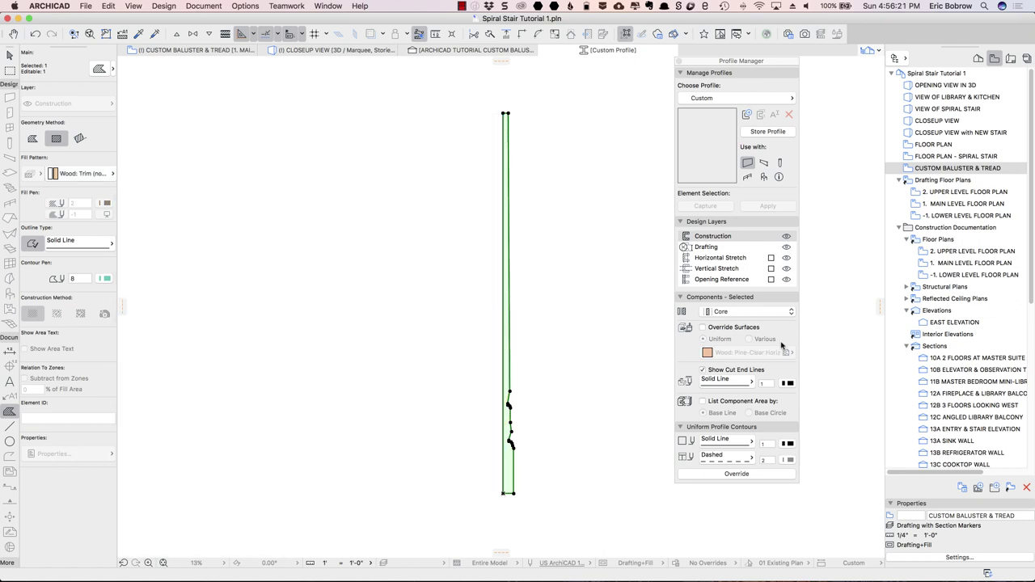
{"action": "left_click", "coordinate": [703, 327]}
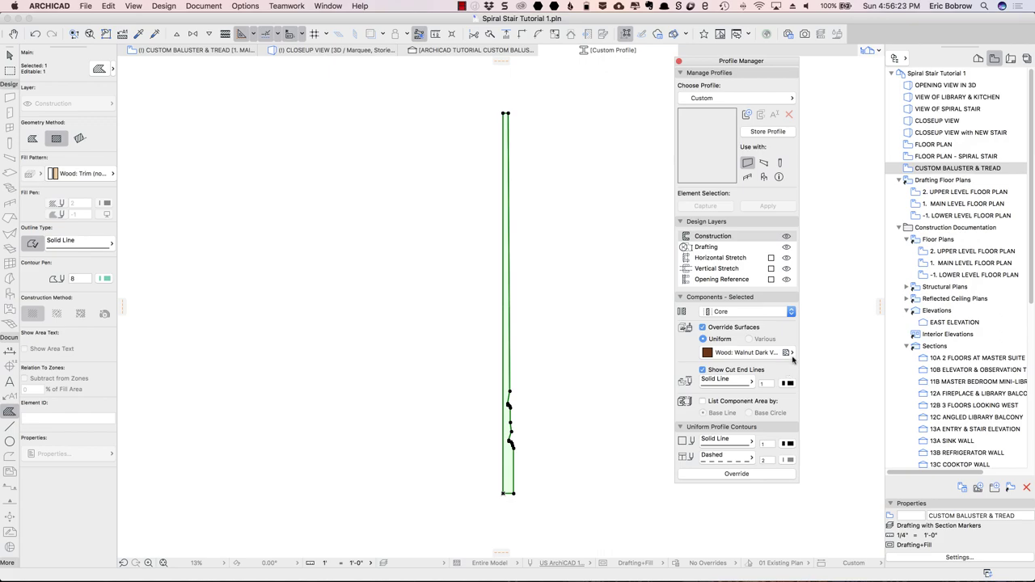
{"action": "left_click", "coordinate": [792, 352]}
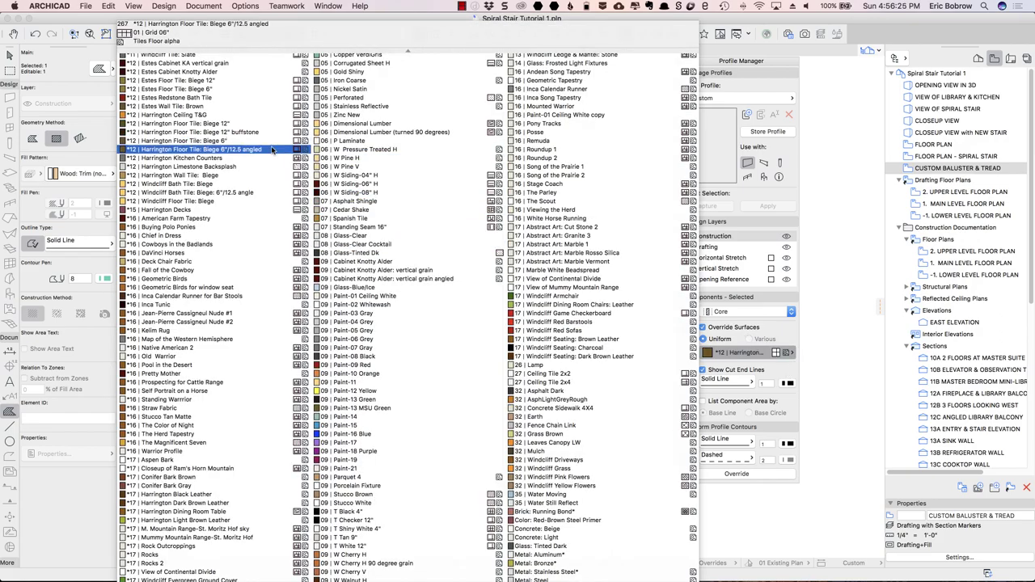
{"action": "scroll", "coordinate": [303, 150], "scroll_direction": "up", "scroll_amount": 5}
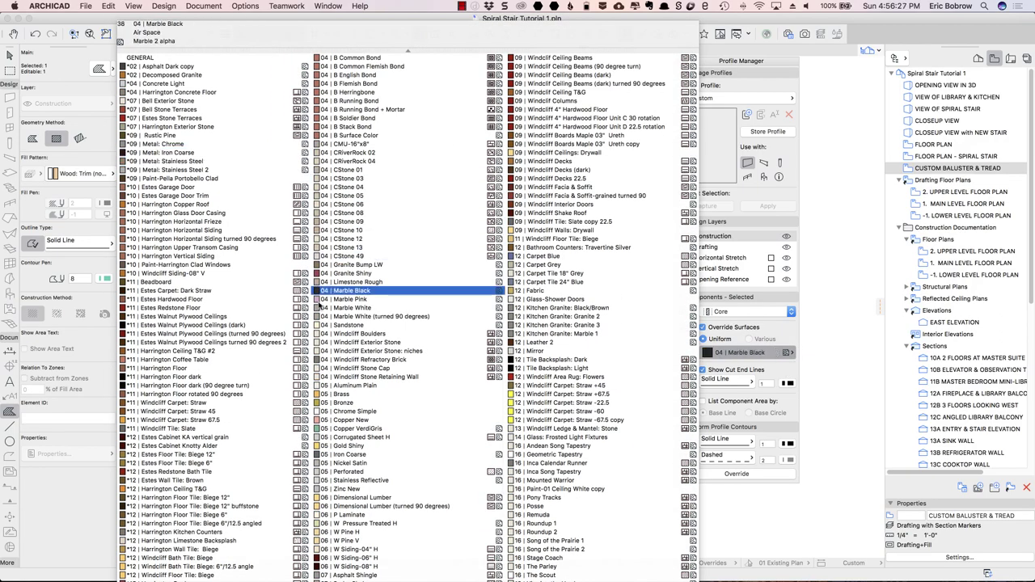
{"action": "scroll", "coordinate": [437, 346], "scroll_direction": "down", "scroll_amount": 5}
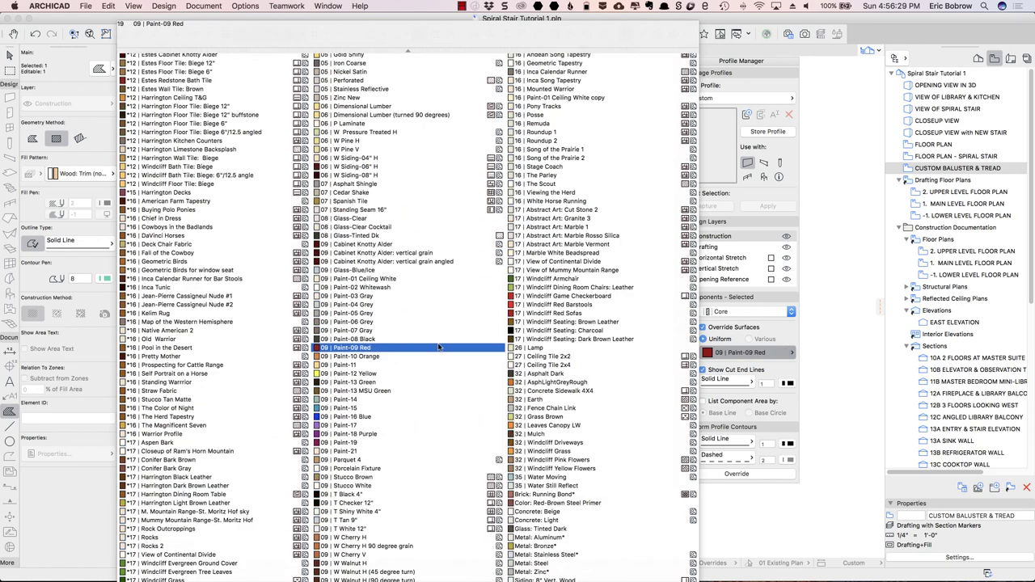
{"action": "left_click", "coordinate": [356, 338]}
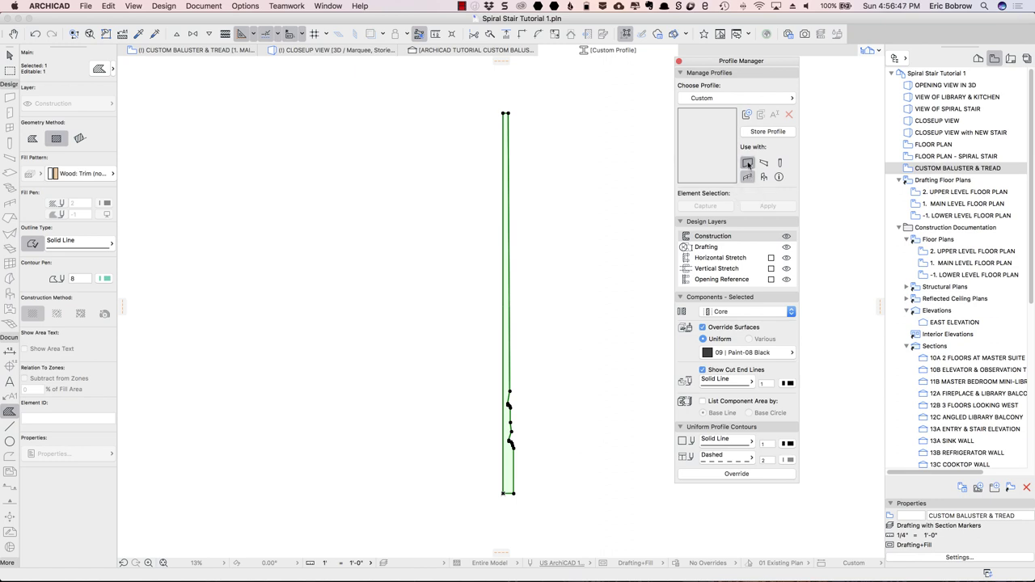
Make the profile available for railings only and store it under the name BALUSTER 11.
{"action": "left_click", "coordinate": [748, 178]}
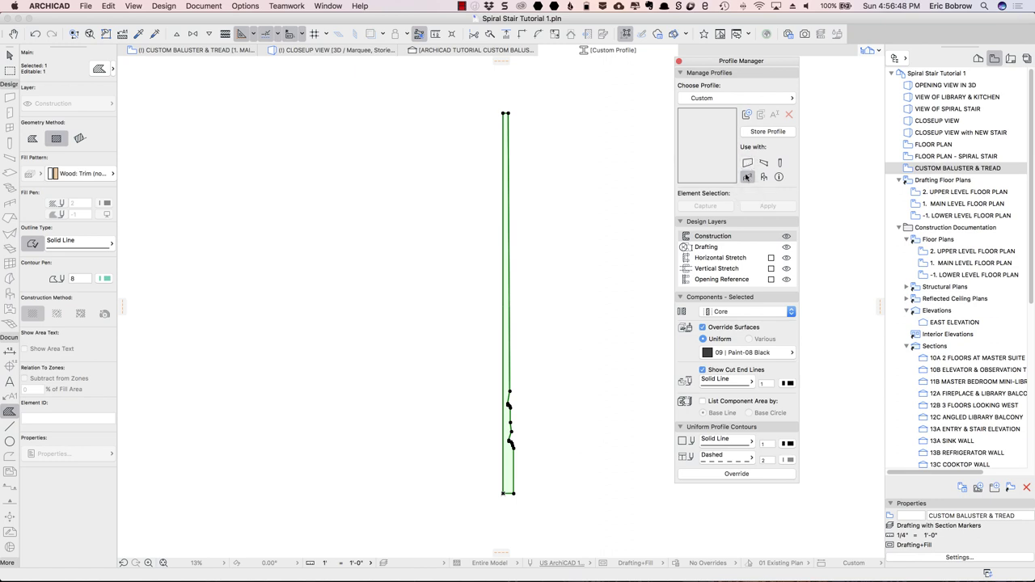
{"action": "left_click", "coordinate": [767, 132]}
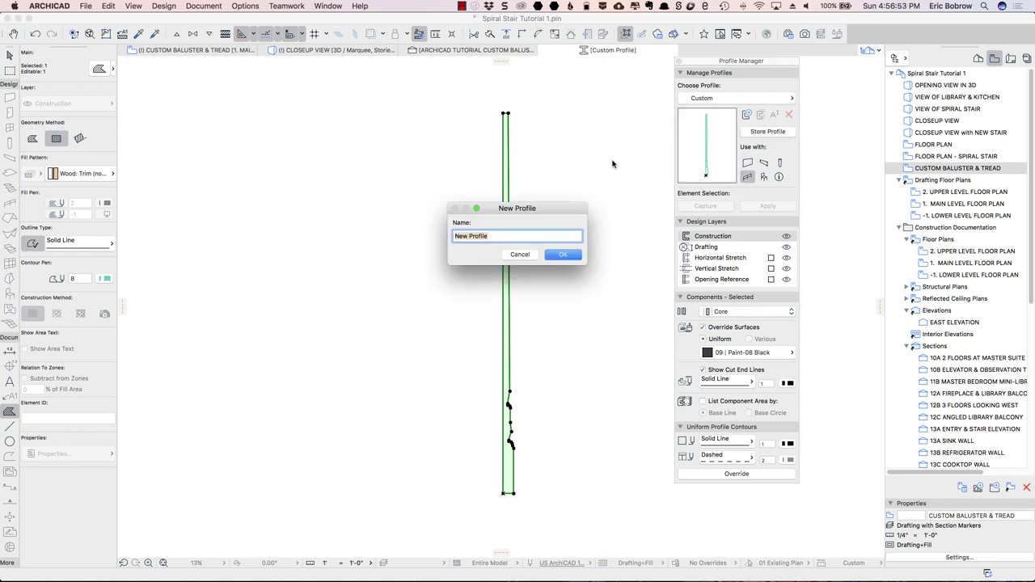
{"action": "type", "text": "BALUSTER 1"}
{"action": "left_click", "coordinate": [563, 255]}
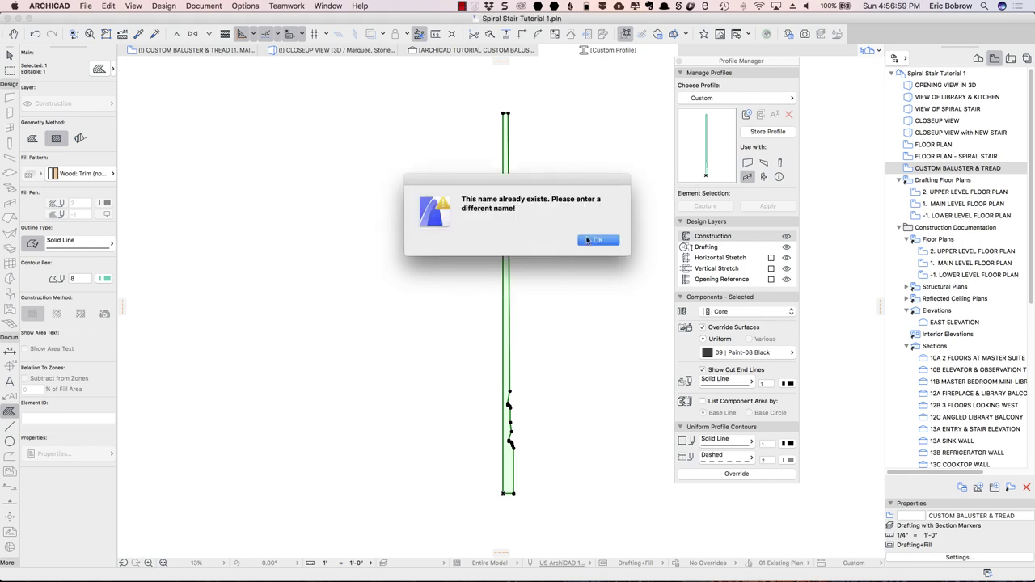
{"action": "left_click", "coordinate": [591, 240]}
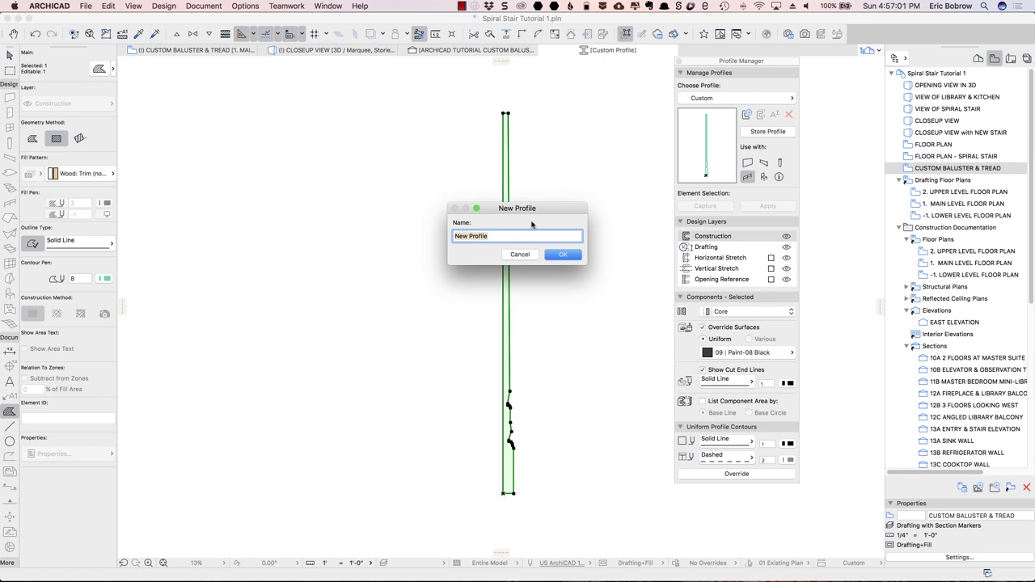
{"action": "type", "text": "BALUSTER 11"}
{"action": "left_click", "coordinate": [565, 254]}
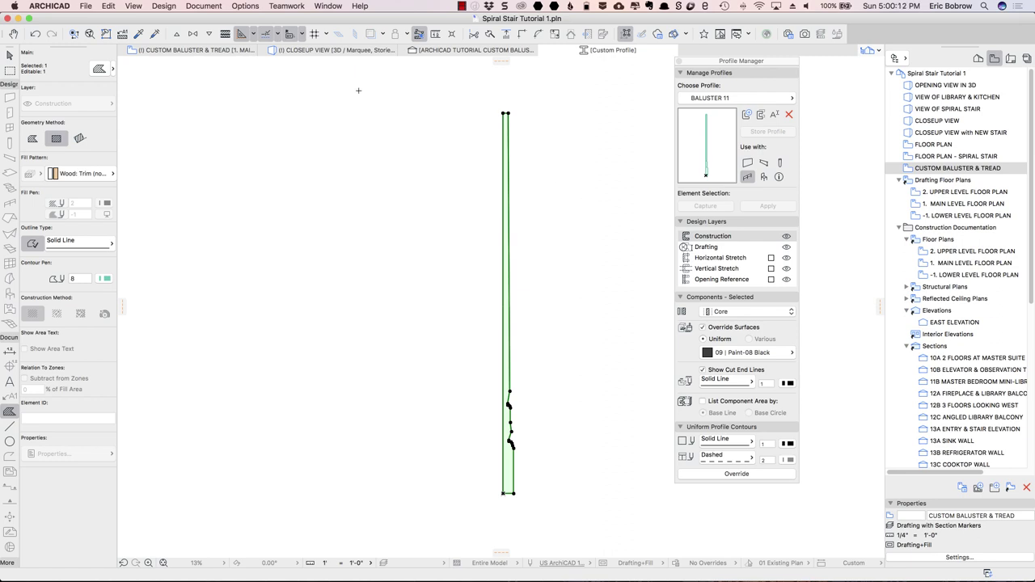
Show the whole spiral stair in 3D, select its railing and open the railing's settings.
{"action": "left_click", "coordinate": [226, 54]}
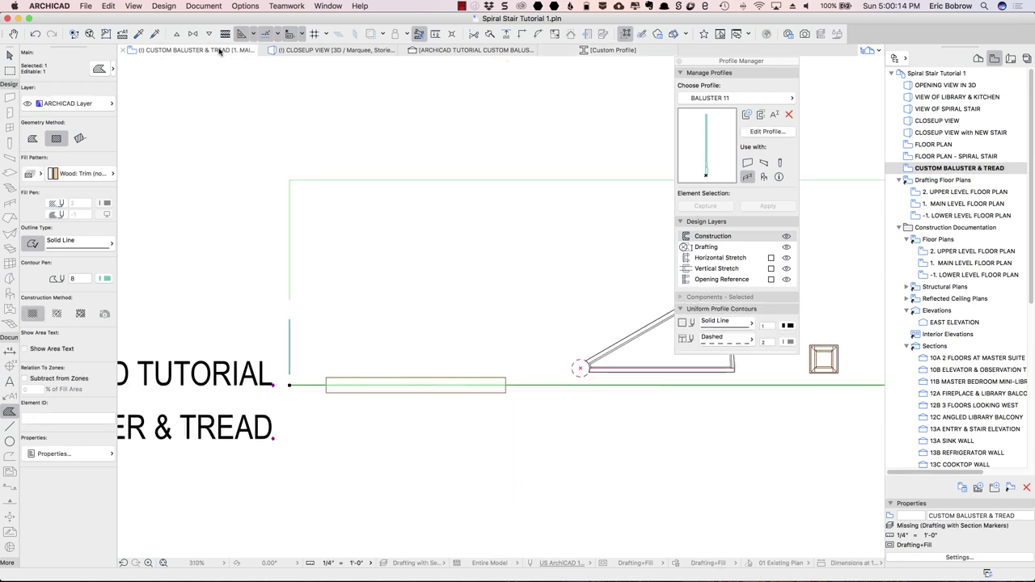
{"action": "mouse_move", "coordinate": [383, 153]}
{"action": "middle_mouse_down"}
{"action": "mouse_move", "coordinate": [425, 436]}
{"action": "mouse_move", "coordinate": [392, 527]}
{"action": "middle_mouse_up"}
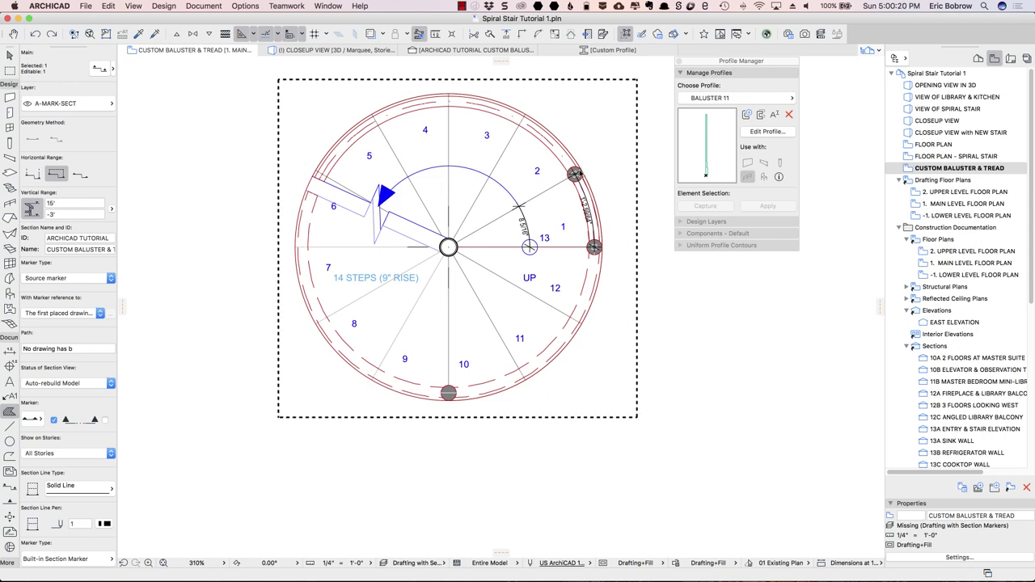
{"action": "key", "text": "F5"}
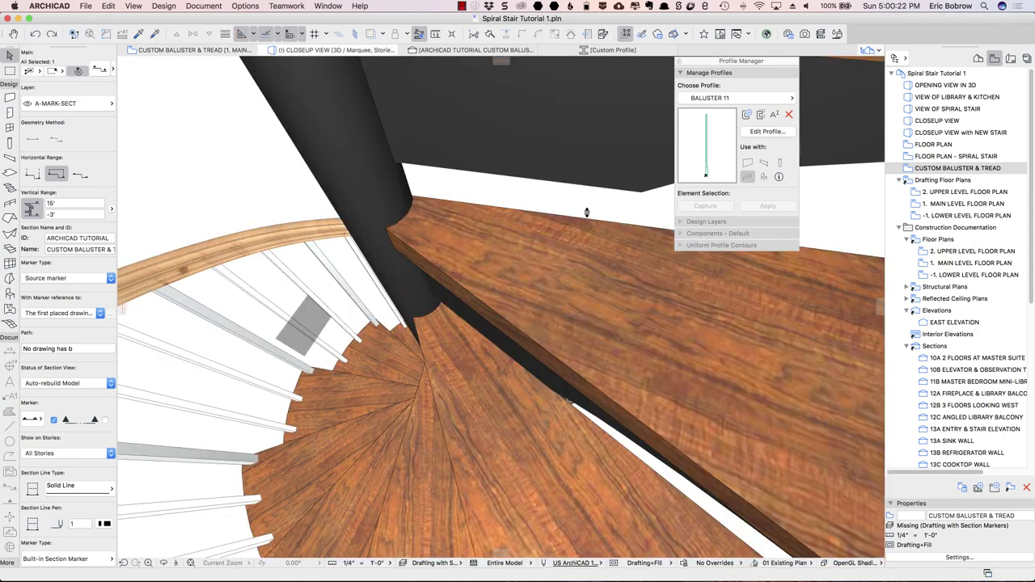
{"action": "key", "text": "Escape"}
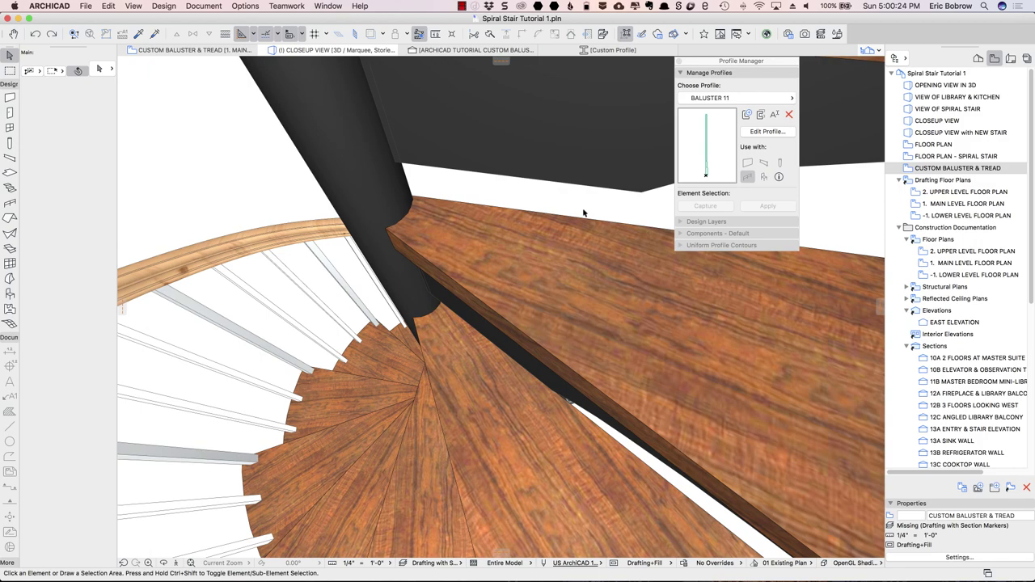
{"action": "key", "text": "super+apostrophe"}
{"action": "scroll", "coordinate": [582, 212], "scroll_direction": "up", "scroll_amount": 5}
{"action": "scroll", "coordinate": [579, 211], "scroll_direction": "down", "scroll_amount": 5}
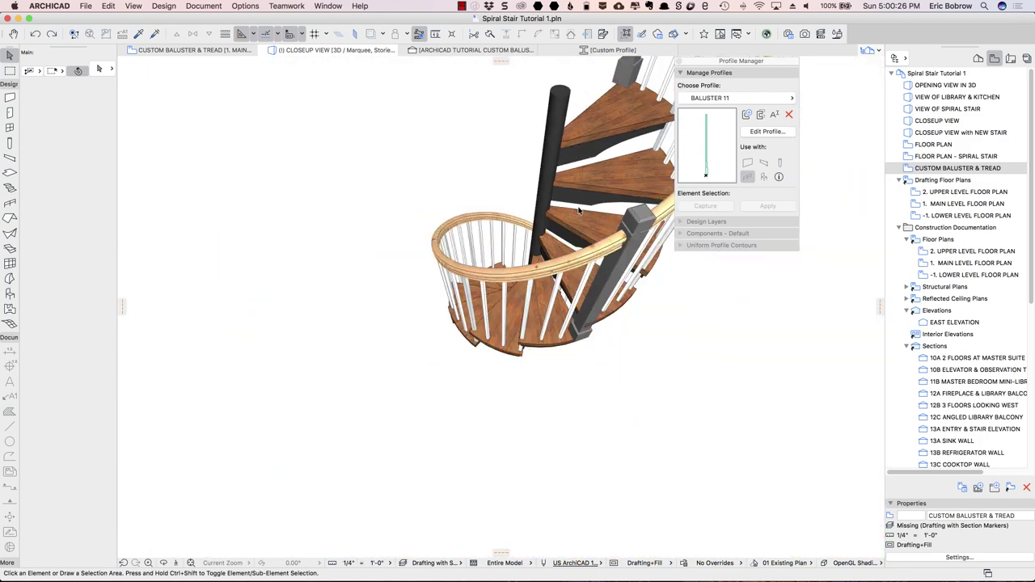
{"action": "middle_click_drag", "start_coordinate": [579, 211], "coordinate": [469, 160], "text": "shift"}
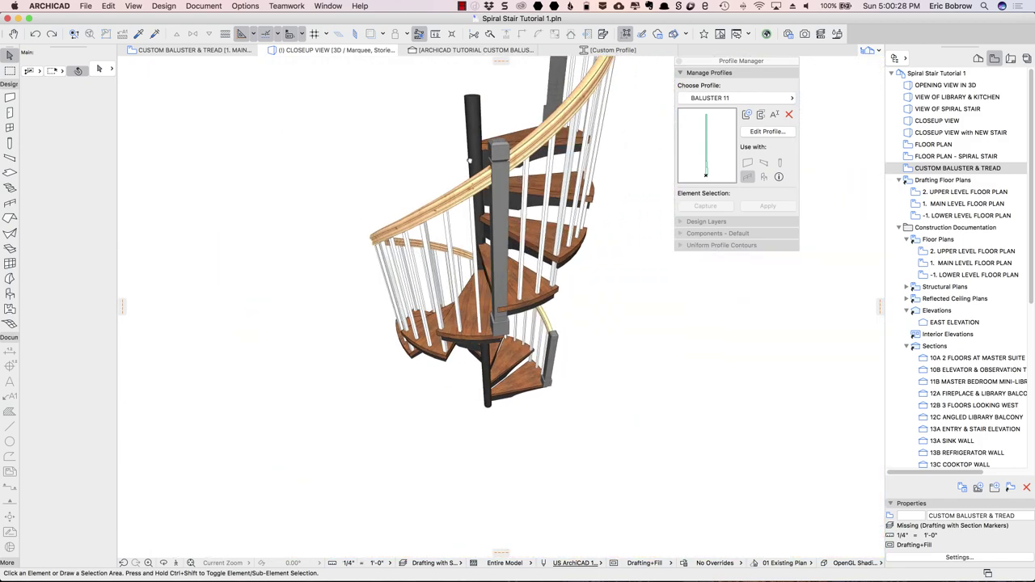
{"action": "left_click", "coordinate": [457, 202]}
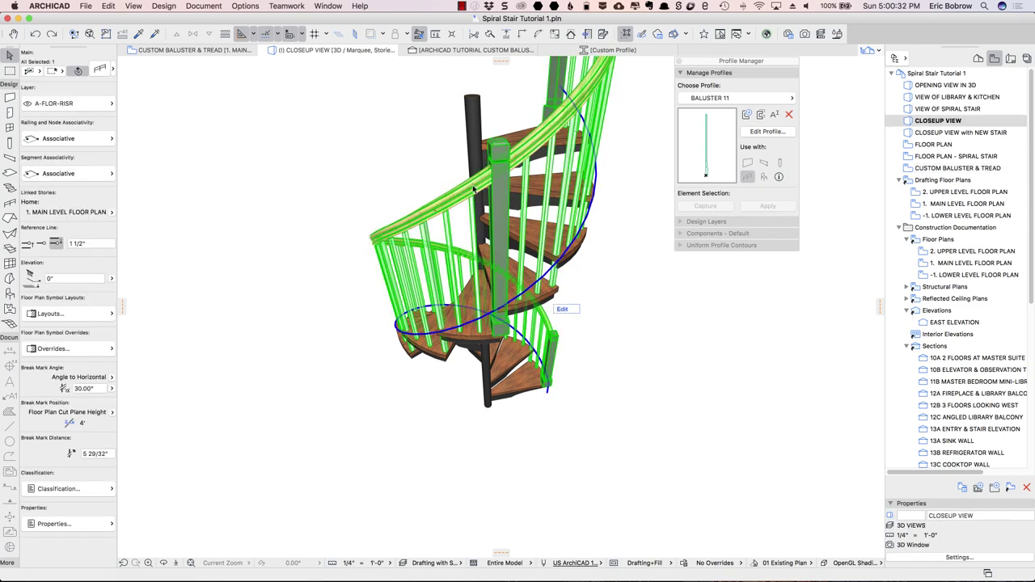
{"action": "left_click", "coordinate": [97, 72]}
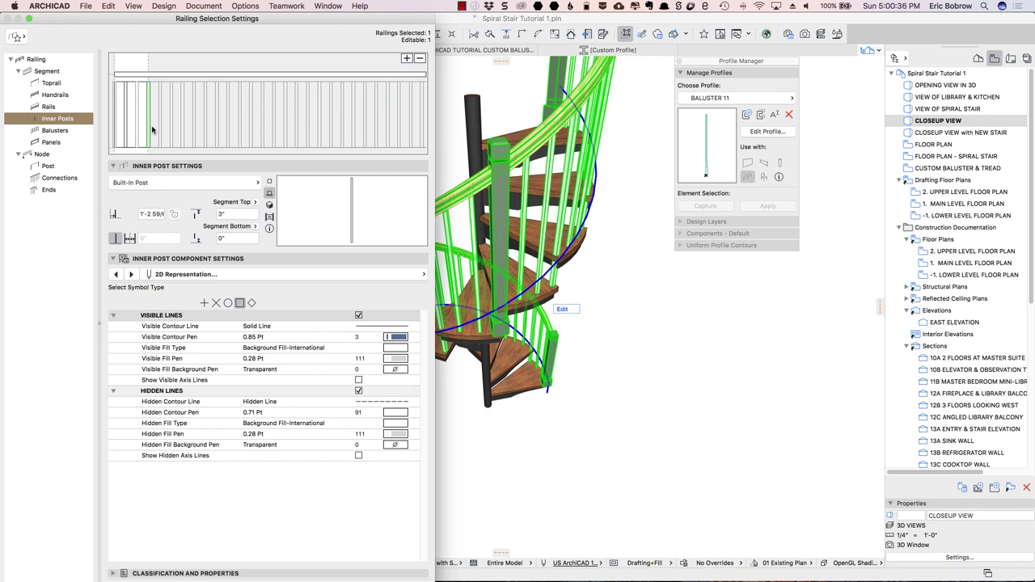
Change the railing's inner posts to Revolved Post 21 with BALUSTER 11 as the middle profile.
{"action": "left_click", "coordinate": [256, 185]}
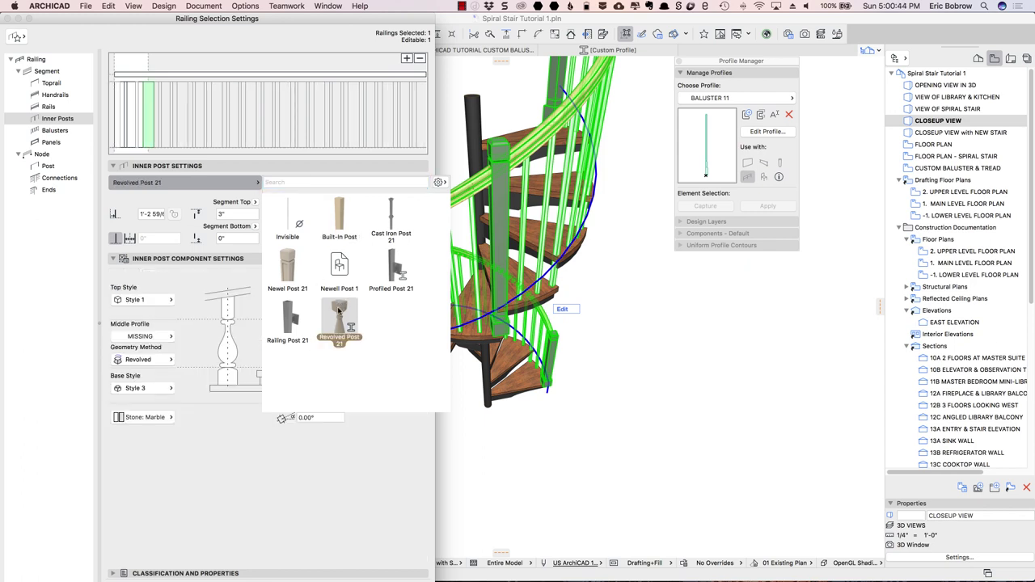
{"action": "left_click", "coordinate": [339, 309]}
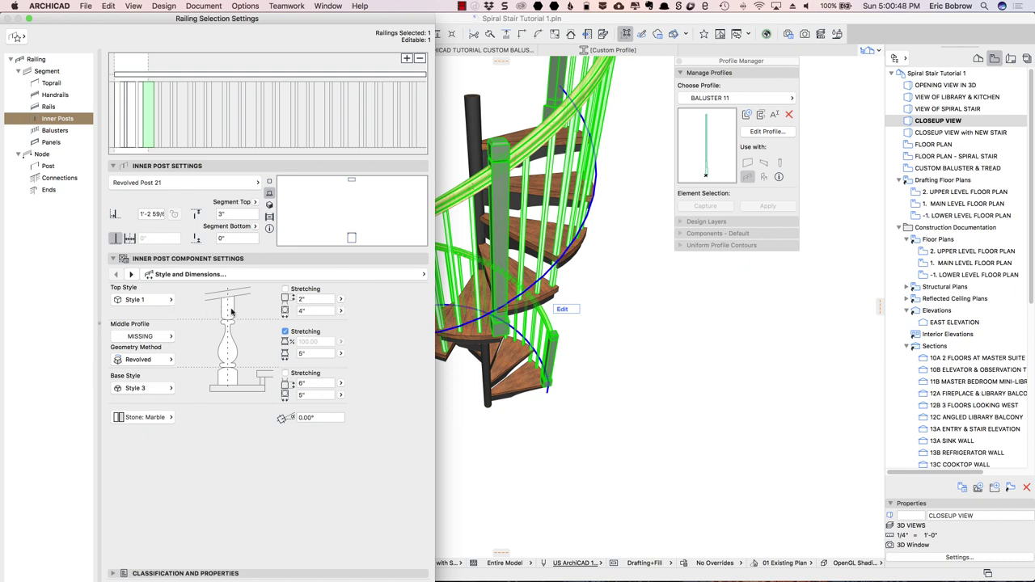
{"action": "left_click", "coordinate": [170, 337]}
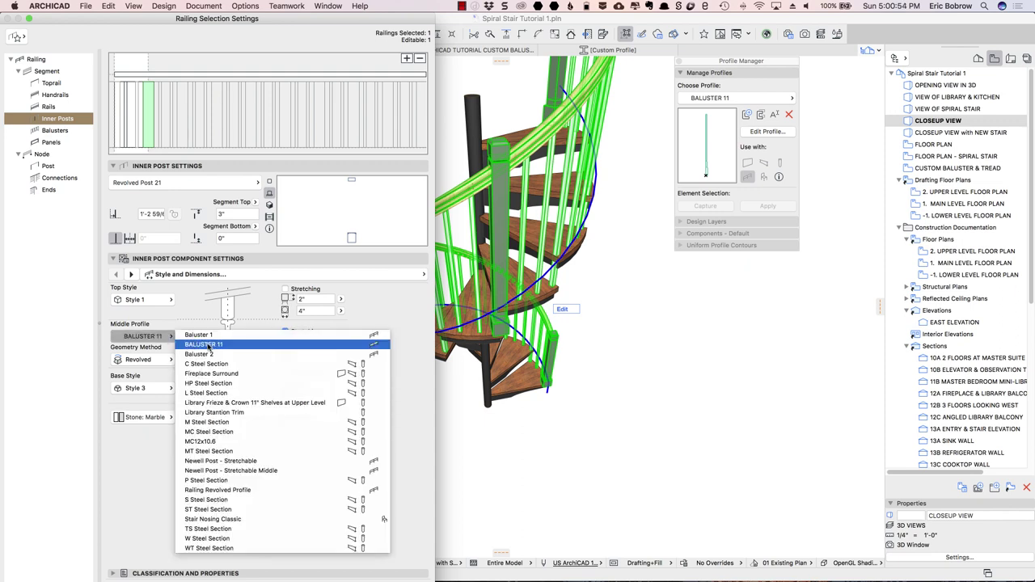
{"action": "left_click", "coordinate": [207, 344]}
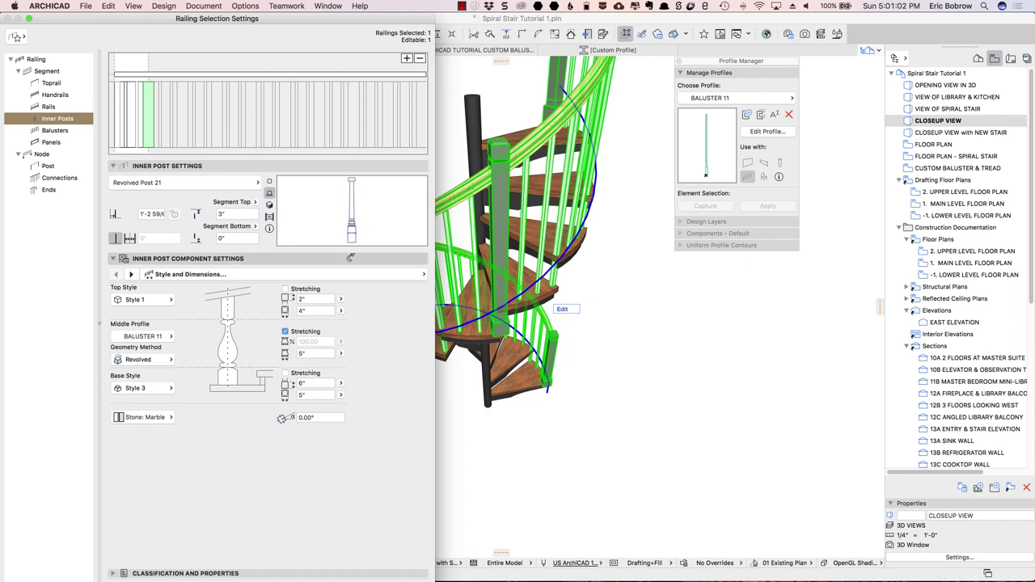
Set the inner posts' top and base styles to None and the middle profile's width to 2".
{"action": "left_click", "coordinate": [164, 302]}
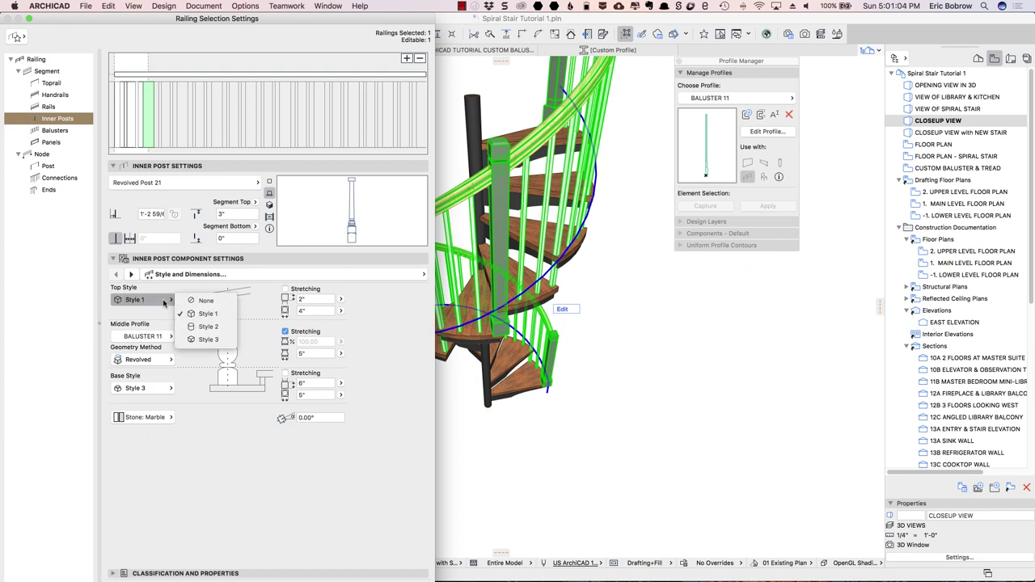
{"action": "left_click", "coordinate": [189, 299]}
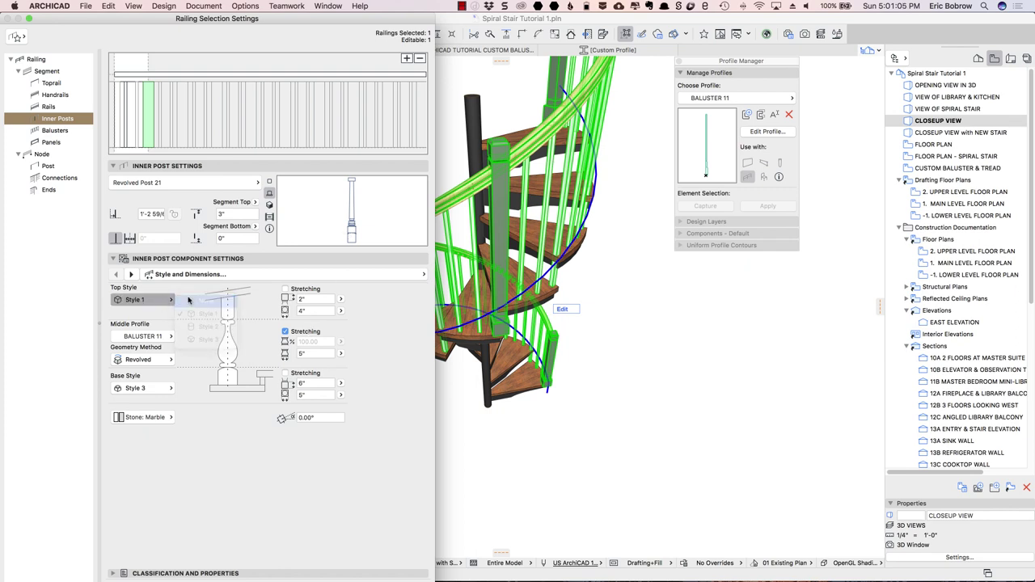
{"action": "left_click", "coordinate": [166, 393]}
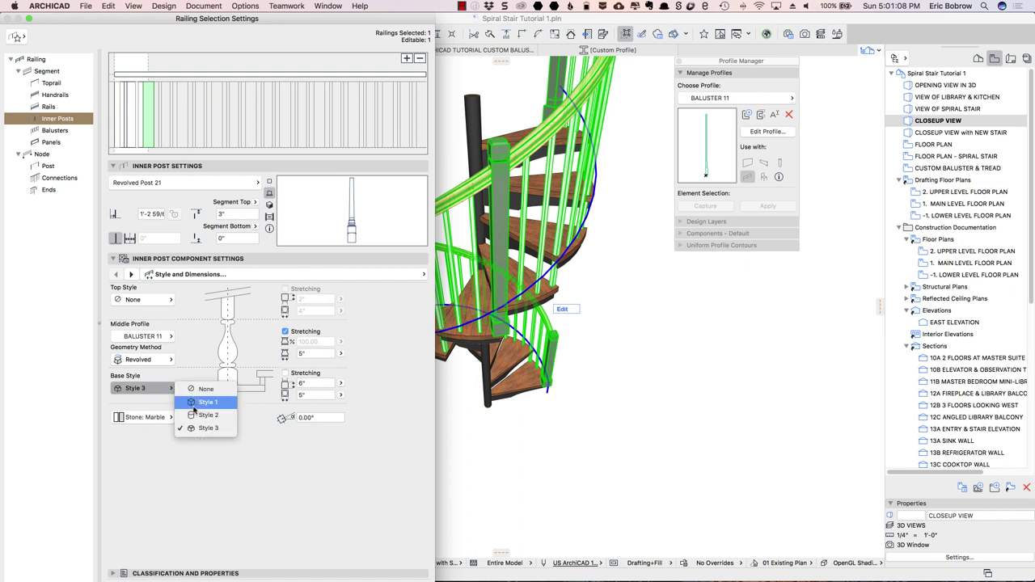
{"action": "left_click", "coordinate": [202, 390]}
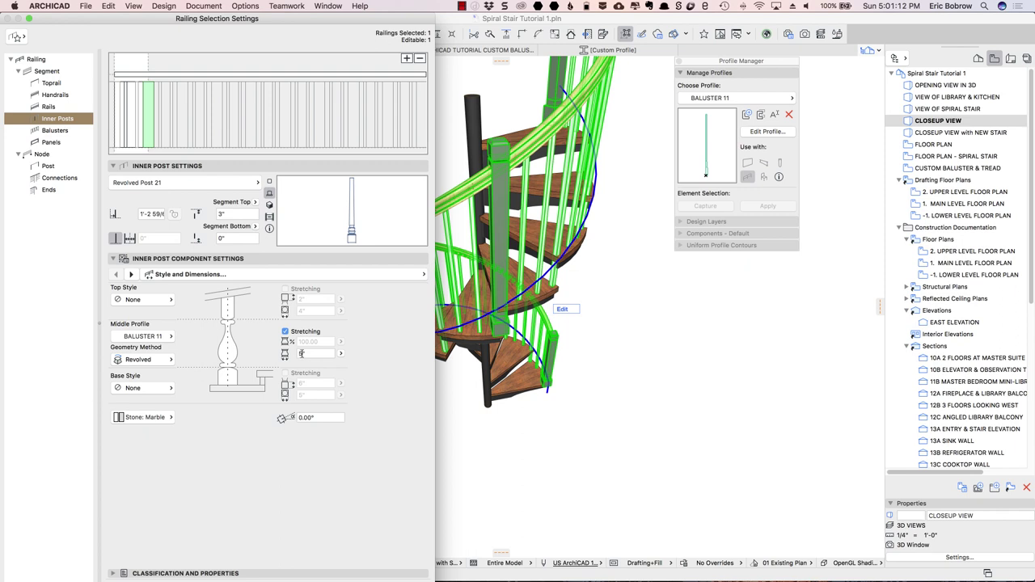
{"action": "left_click", "coordinate": [300, 354]}
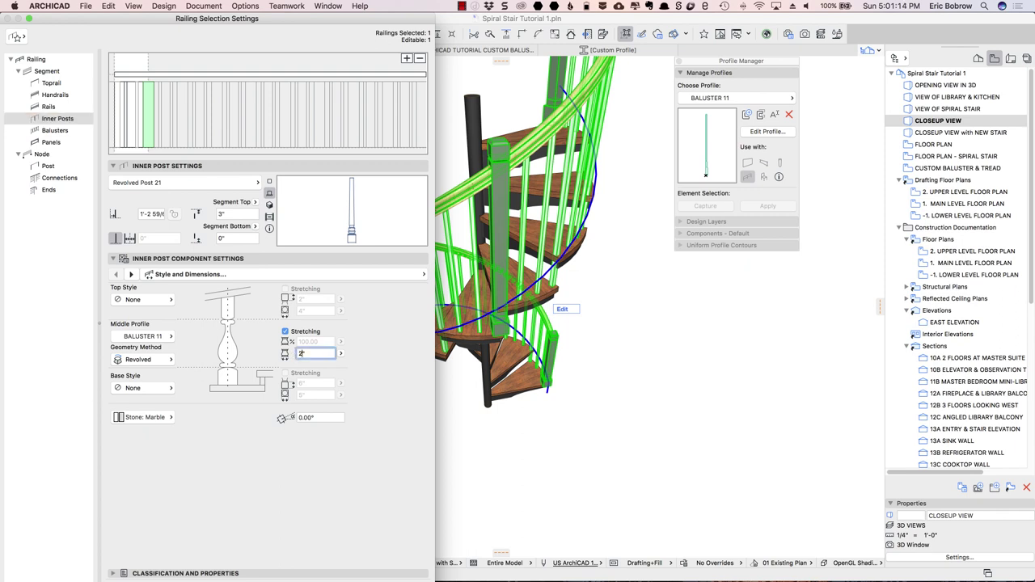
{"action": "key", "text": "Return"}
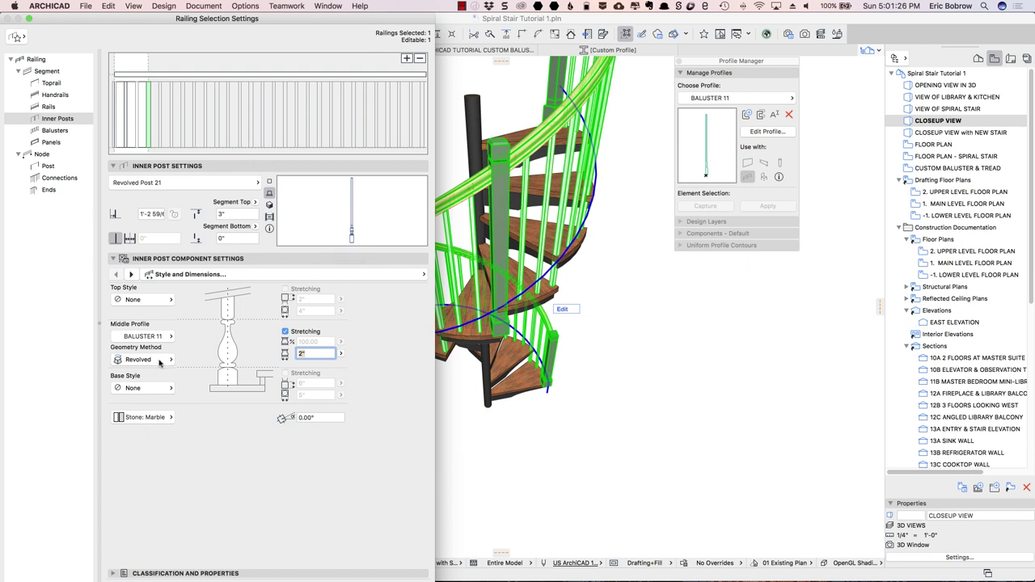
Set the inner posts' building material to Wood: Hardwood.
{"action": "left_click", "coordinate": [172, 421]}
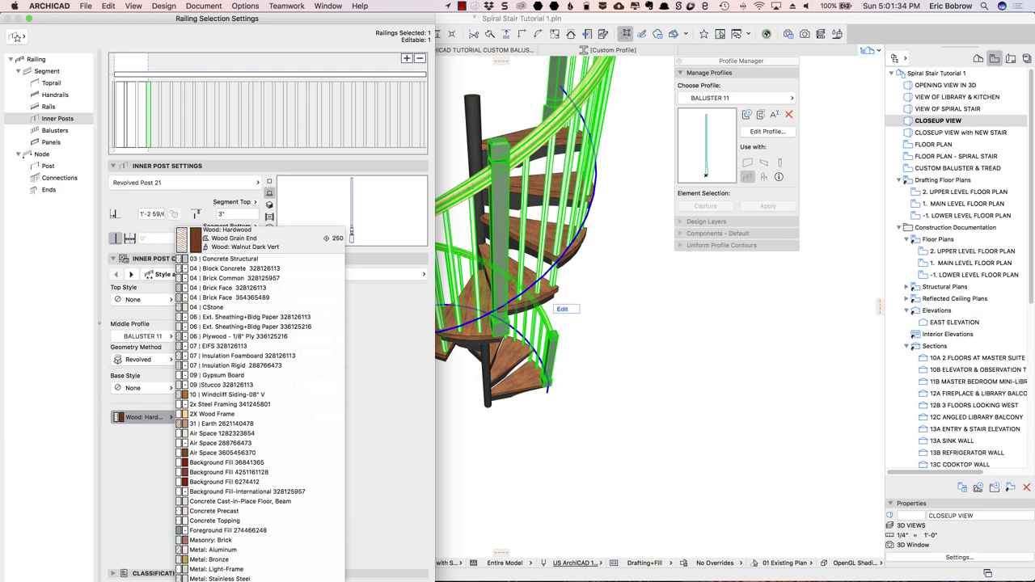
{"action": "key", "text": "Escape"}
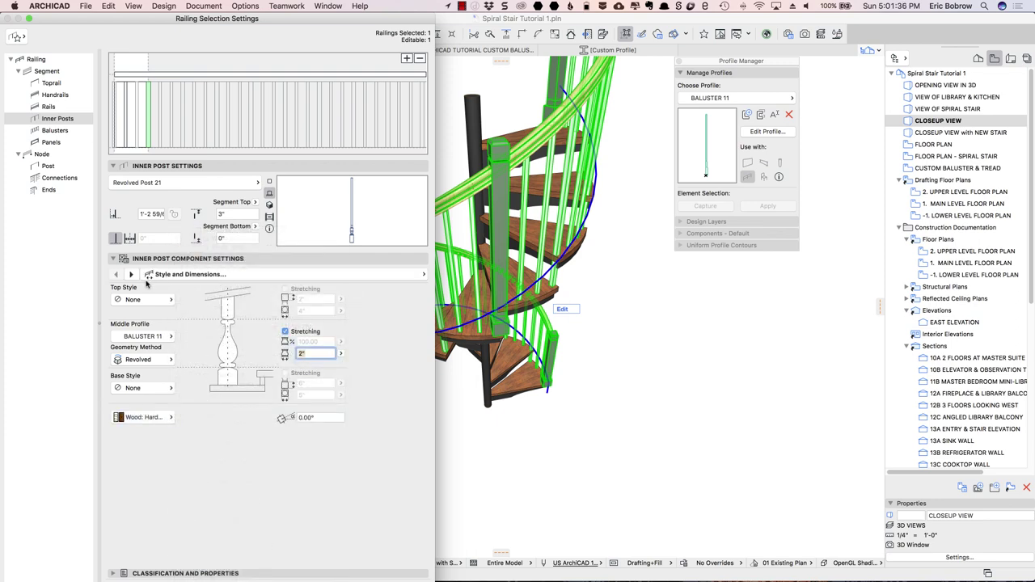
{"action": "left_click", "coordinate": [130, 274]}
{"action": "left_click", "coordinate": [130, 274]}
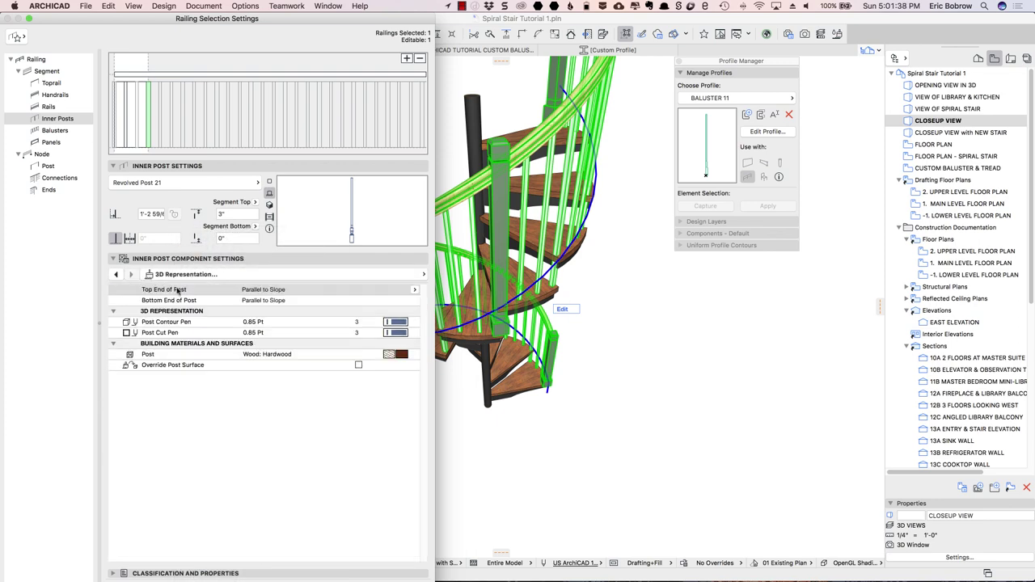
{"action": "left_click", "coordinate": [406, 356]}
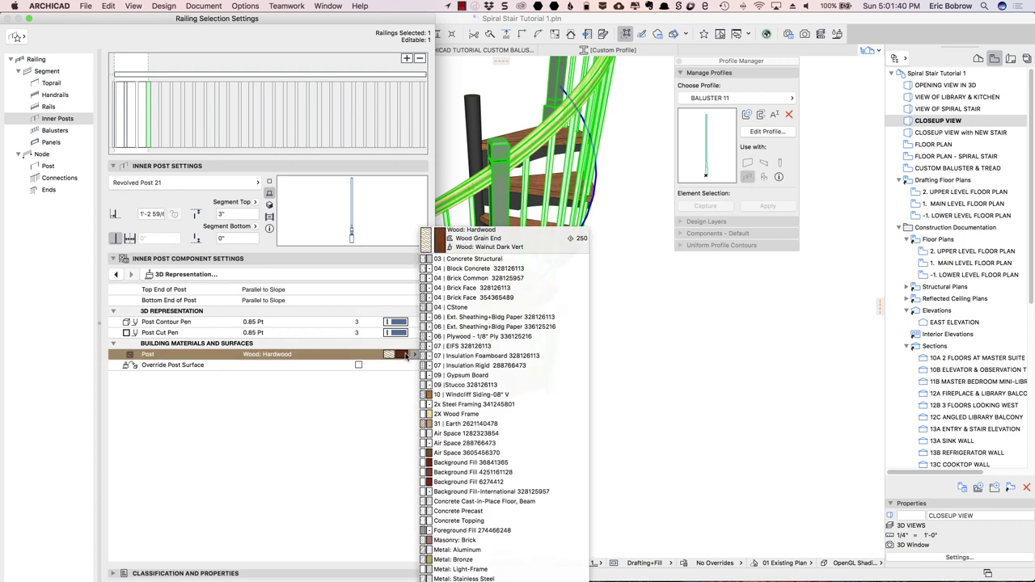
{"action": "left_click", "coordinate": [405, 355]}
{"action": "left_click", "coordinate": [413, 356]}
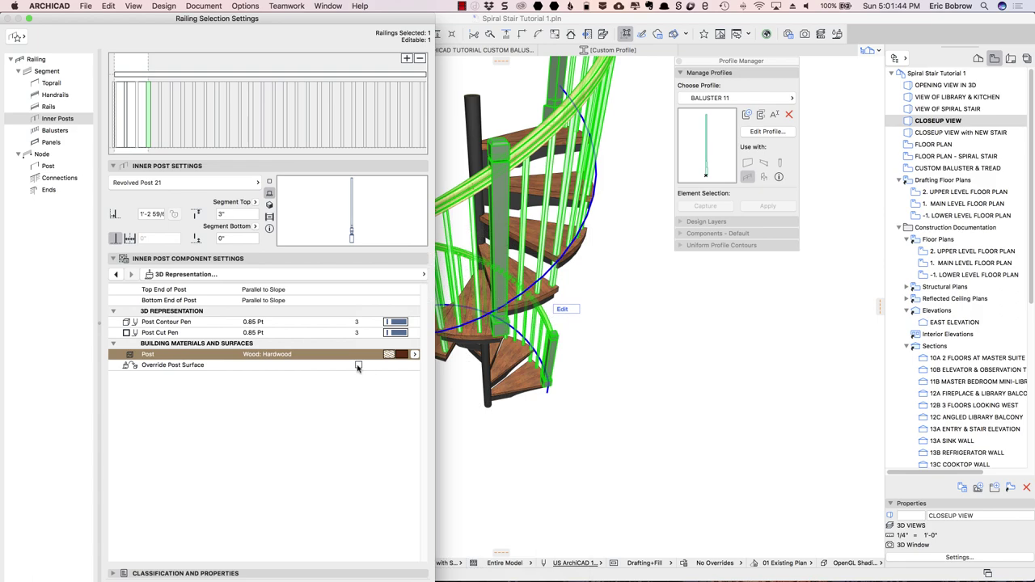
Override the inner posts' surface with 09 | Paint-08 Black and apply the settings to the railing.
{"action": "left_click", "coordinate": [359, 364]}
{"action": "left_click", "coordinate": [403, 377]}
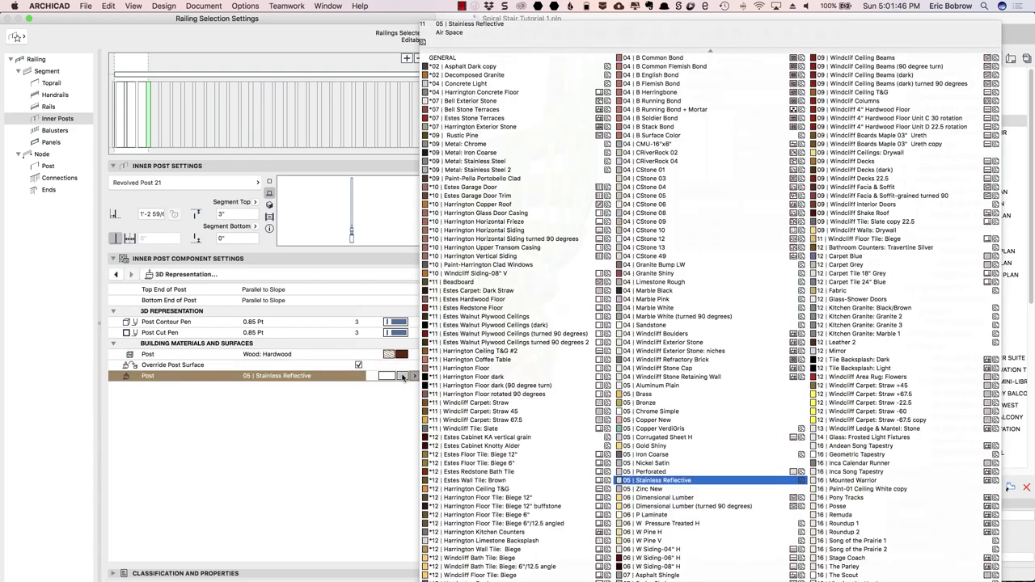
{"action": "left_click", "coordinate": [849, 502]}
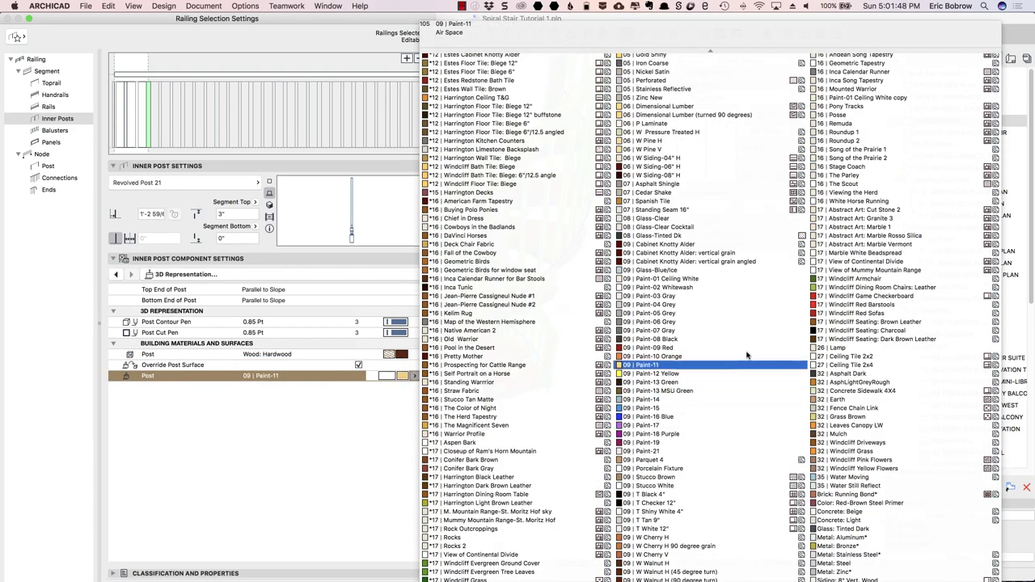
{"action": "left_click", "coordinate": [654, 338]}
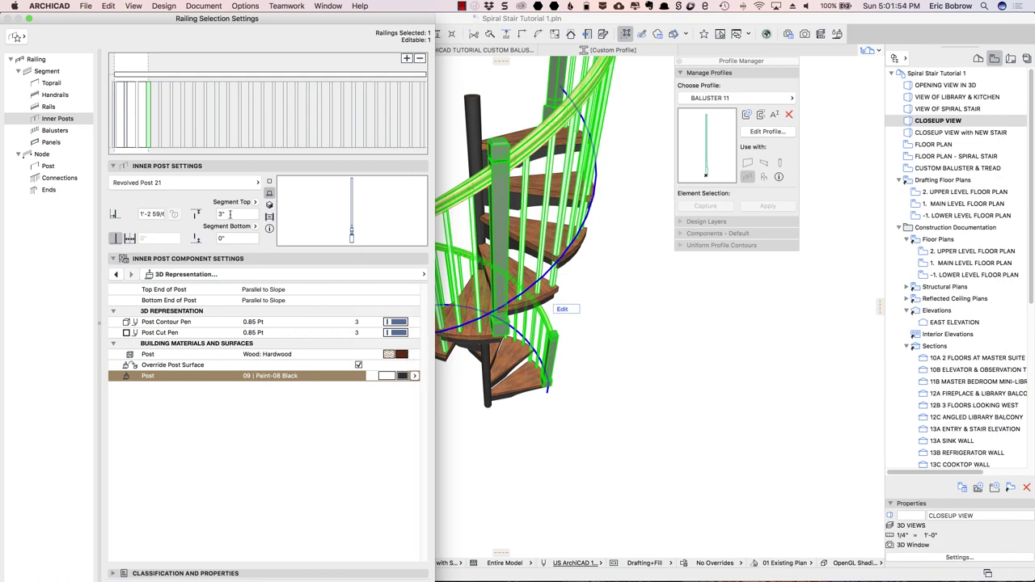
{"action": "left_click", "coordinate": [139, 184]}
{"action": "left_click", "coordinate": [116, 275]}
{"action": "left_click", "coordinate": [115, 275]}
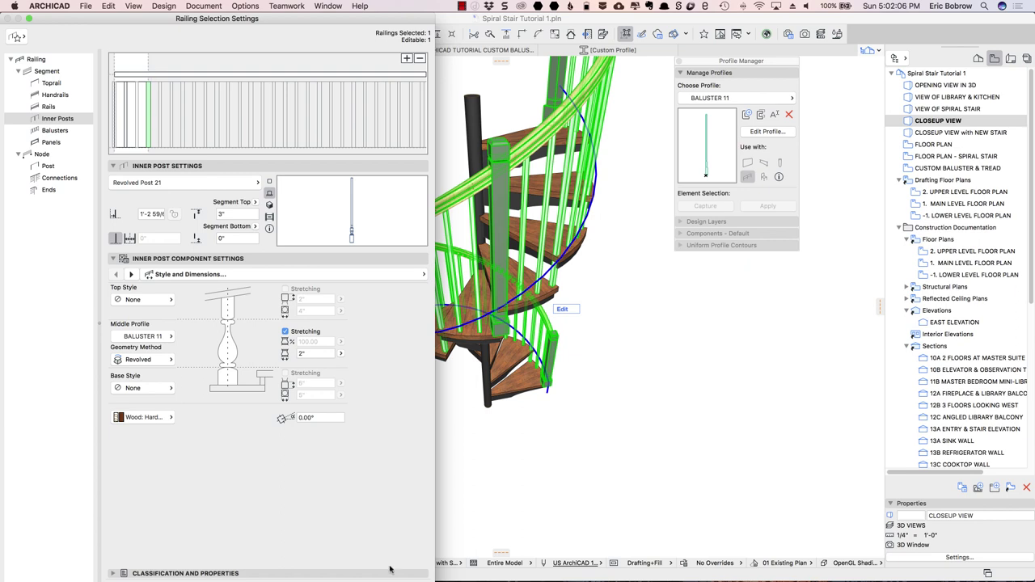
{"action": "key", "text": "Return"}
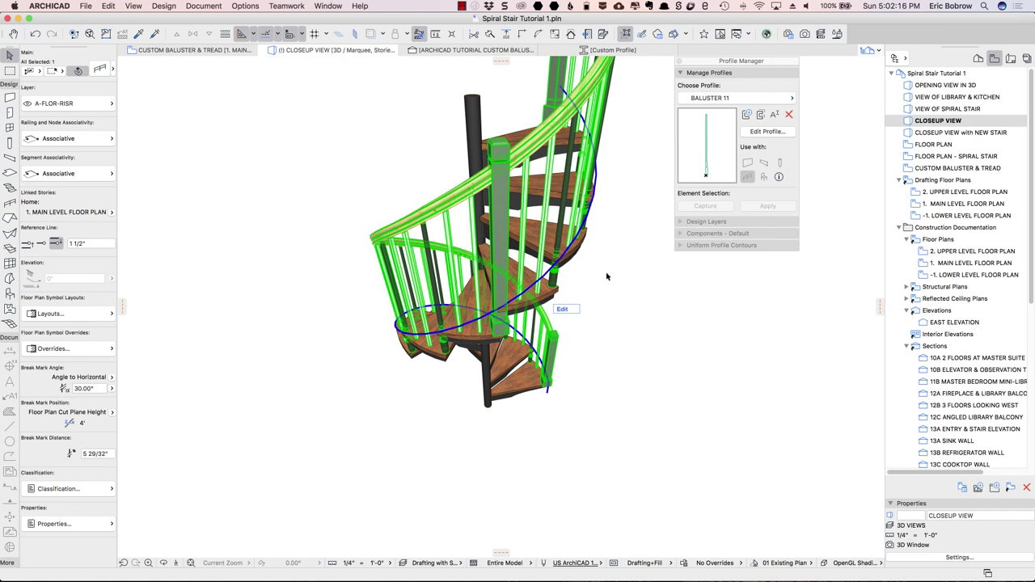
Reopen the railing's settings and change its balusters to Revolved Post 21.
{"action": "left_click", "coordinate": [99, 71]}
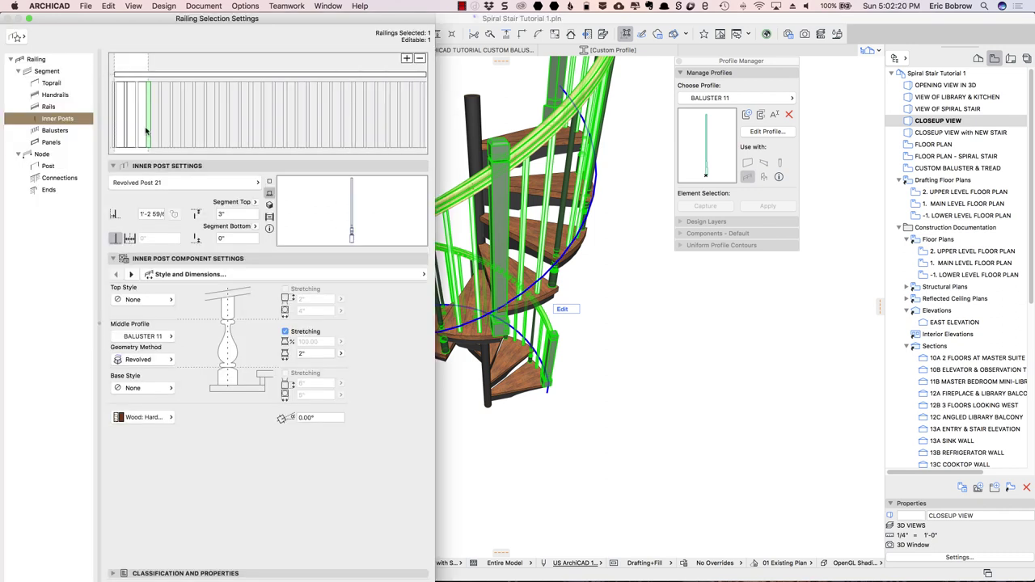
{"action": "left_click", "coordinate": [55, 131]}
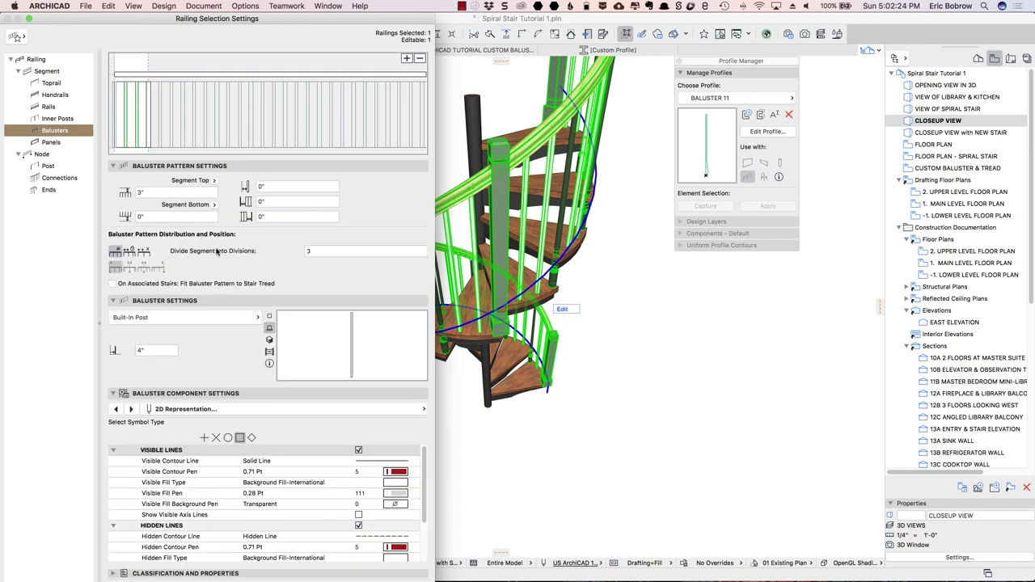
{"action": "left_click", "coordinate": [147, 317]}
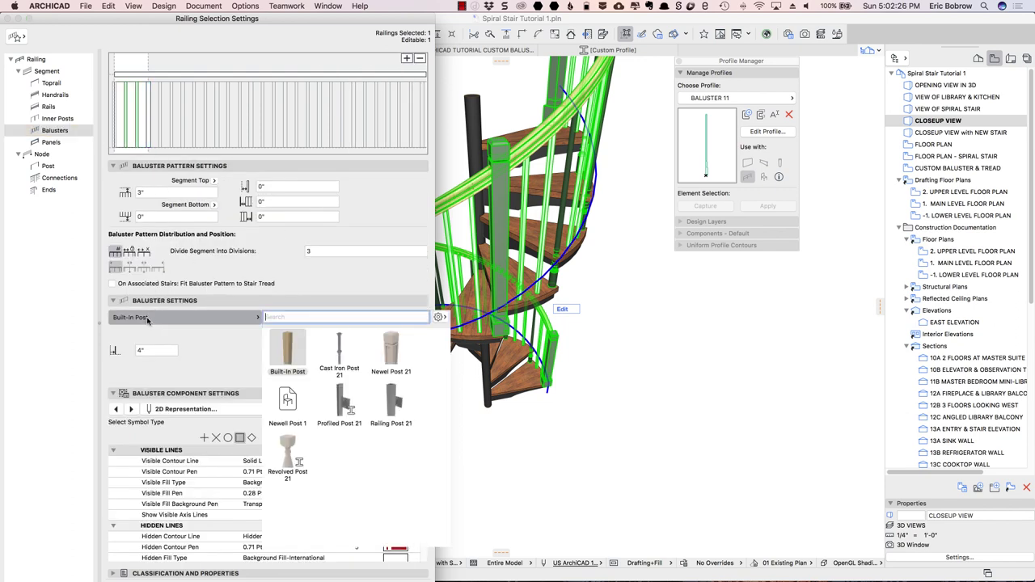
{"action": "left_click", "coordinate": [288, 456]}
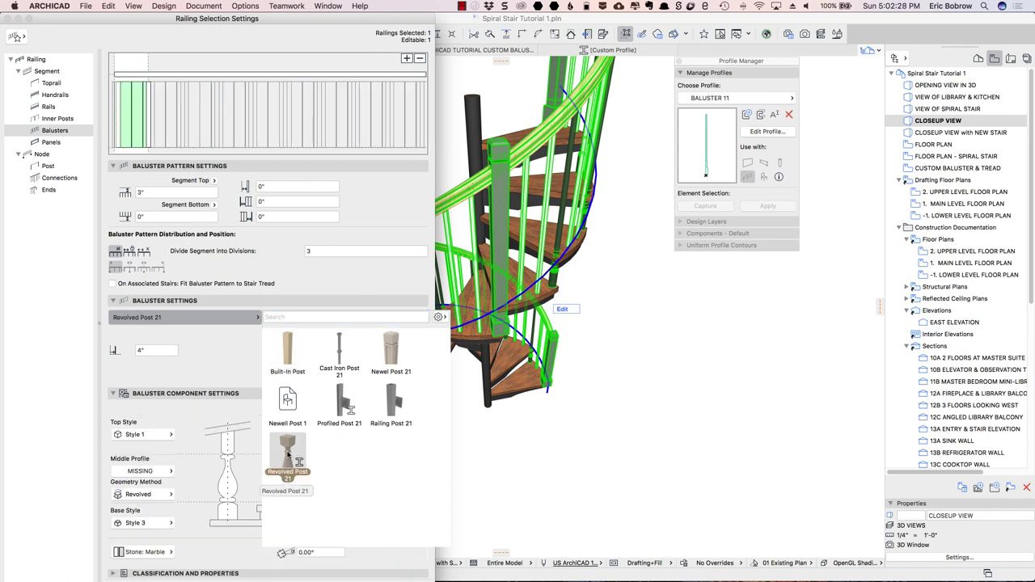
Set the balusters' top and base styles to None and choose BALUSTER 11 as their middle profile.
{"action": "left_click", "coordinate": [166, 437]}
{"action": "left_click", "coordinate": [202, 435]}
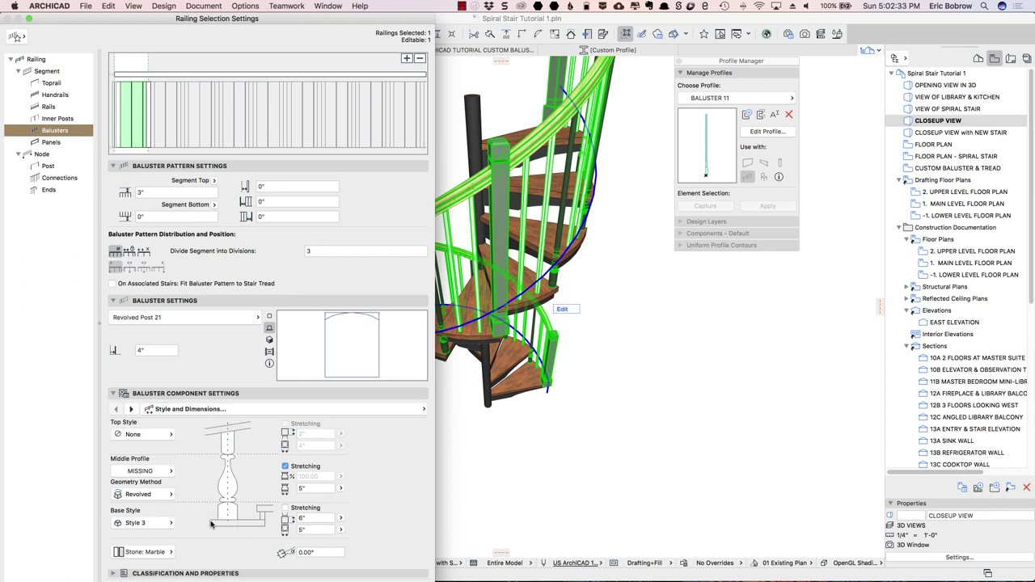
{"action": "left_click", "coordinate": [158, 524]}
{"action": "left_click", "coordinate": [201, 524]}
{"action": "left_click", "coordinate": [158, 471]}
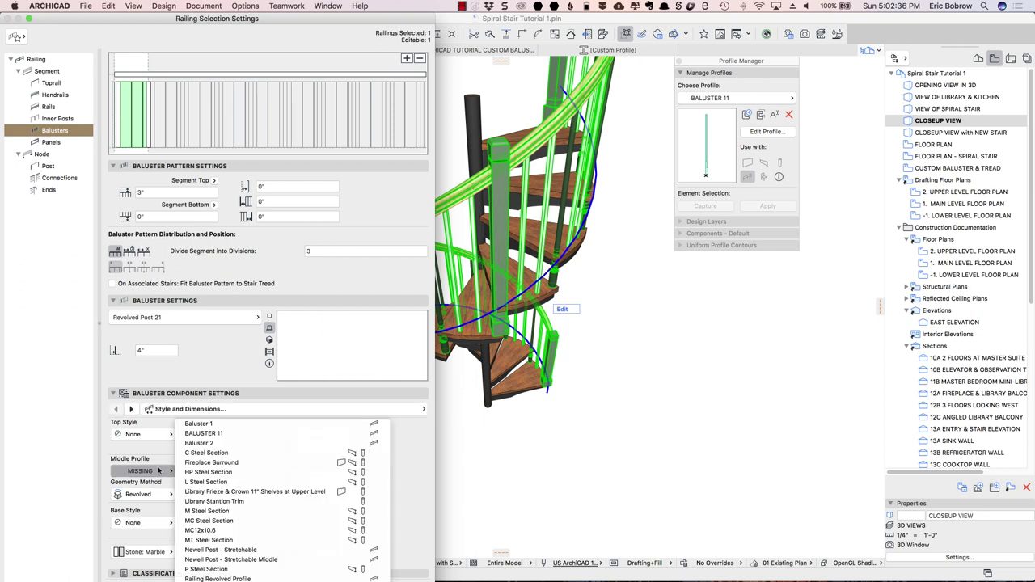
{"action": "left_click", "coordinate": [213, 437]}
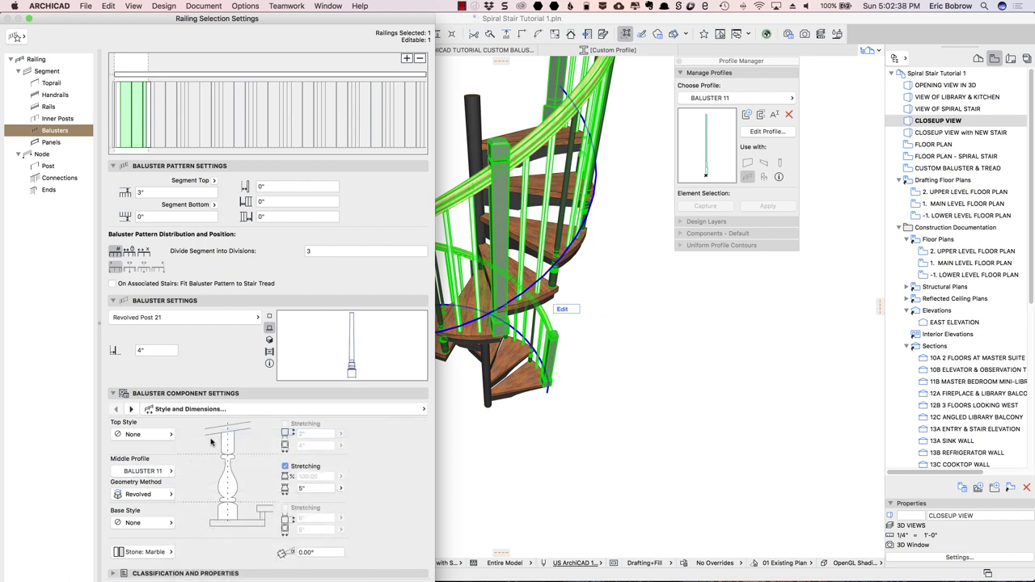
Keep the balusters' geometry method as Revolved and set their building material to Wood: Trim (no fill).
{"action": "left_click", "coordinate": [168, 497]}
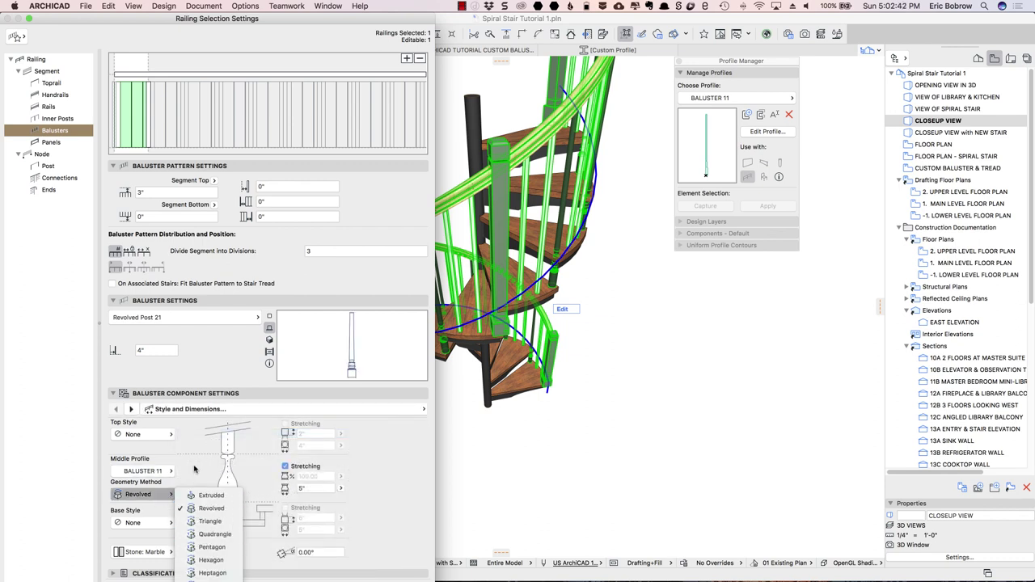
{"action": "left_click", "coordinate": [194, 469]}
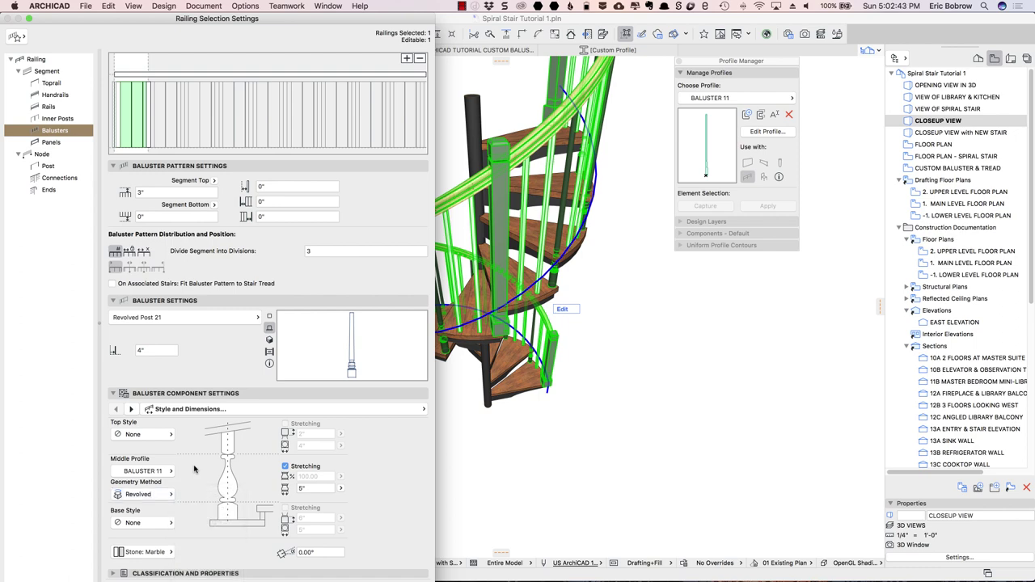
{"action": "left_click", "coordinate": [170, 554]}
{"action": "type", "text": "wood"}
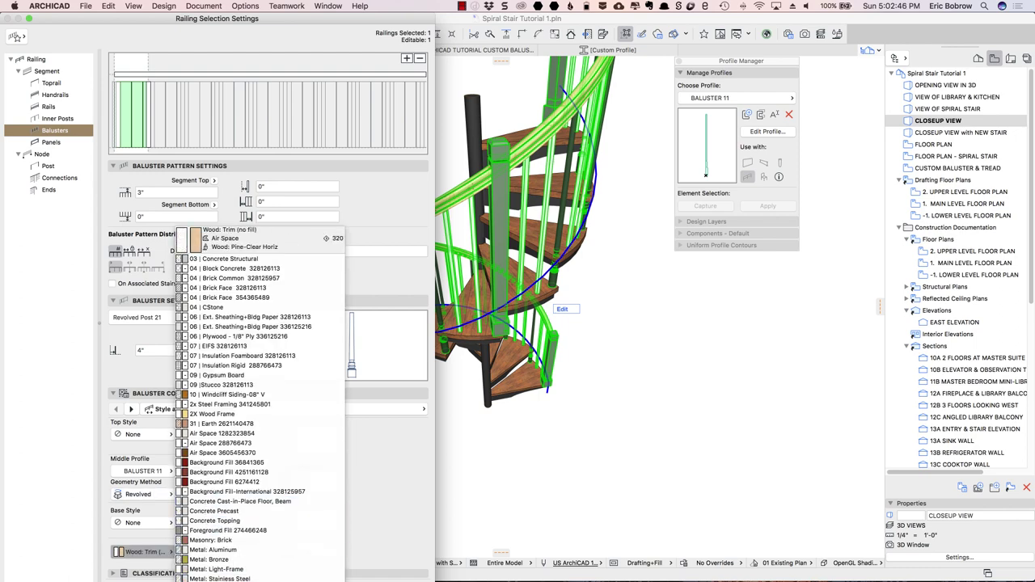
{"action": "key", "text": "Return"}
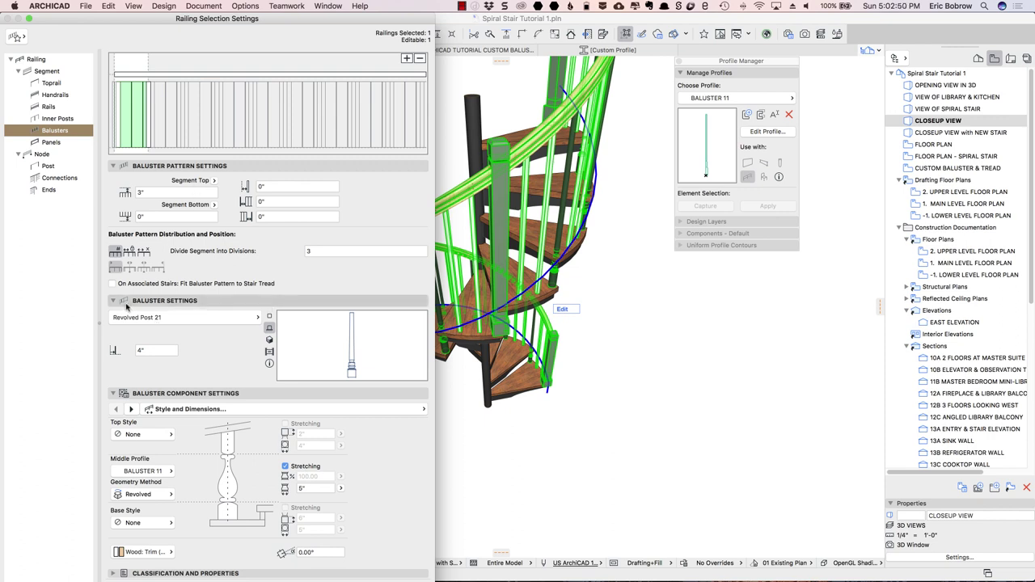
Override the balusters' post surface with 09 | Paint-08 Black in their 3D representation settings.
{"action": "left_click", "coordinate": [131, 410]}
{"action": "left_click", "coordinate": [131, 410]}
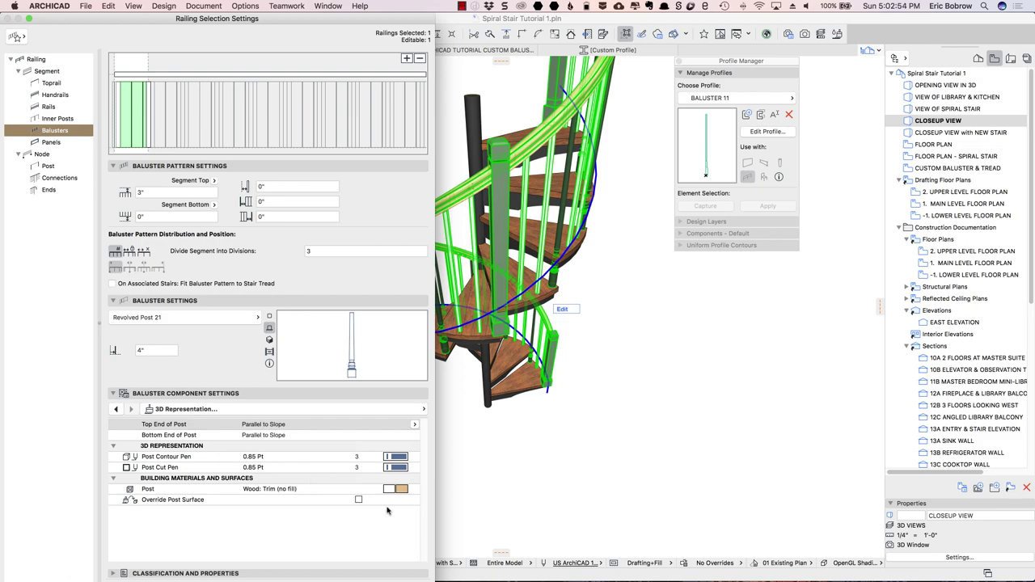
{"action": "left_click", "coordinate": [358, 500]}
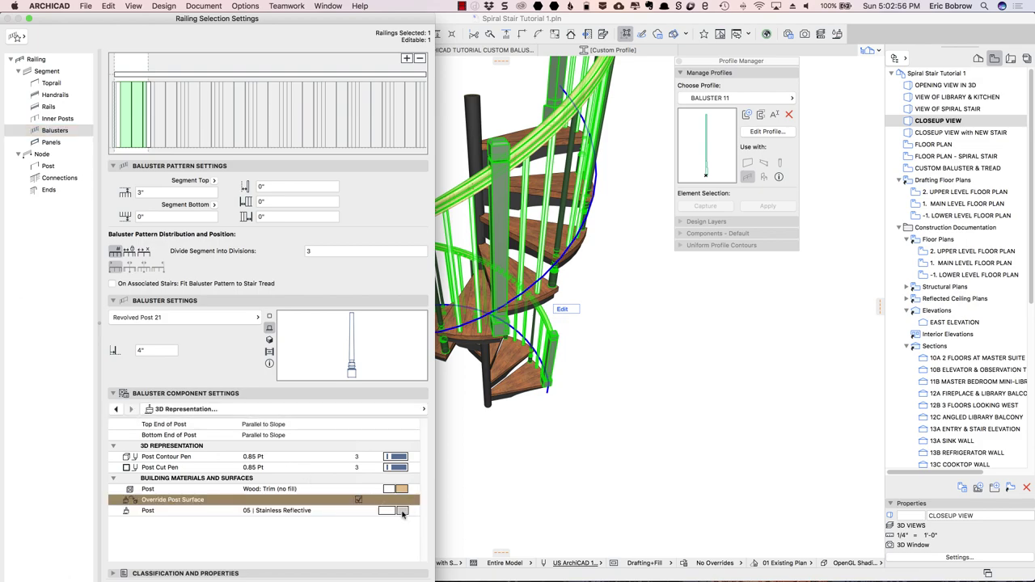
{"action": "left_click", "coordinate": [402, 511]}
{"action": "scroll", "coordinate": [667, 428], "scroll_direction": "down", "scroll_amount": 10}
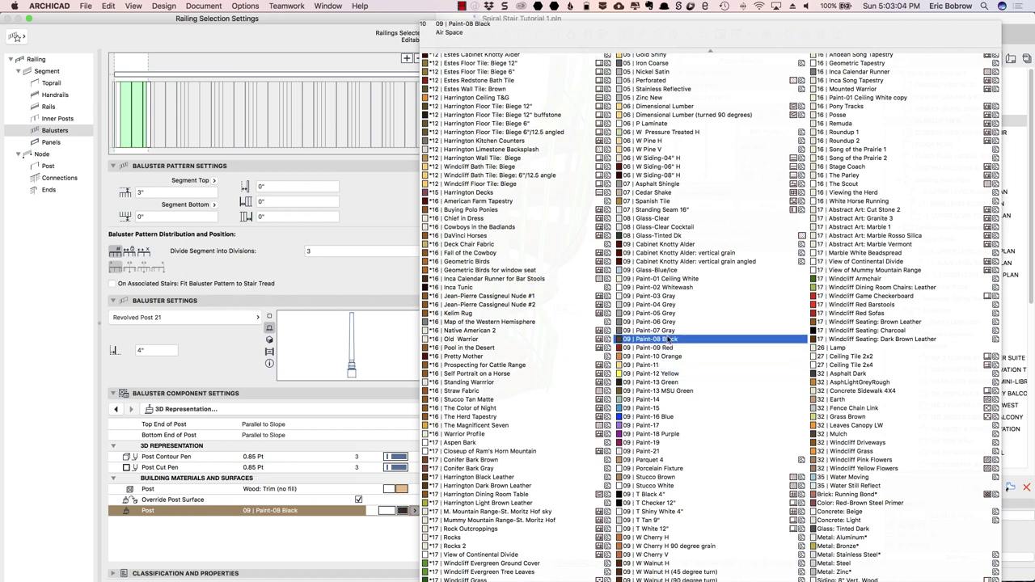
{"action": "left_click", "coordinate": [659, 339]}
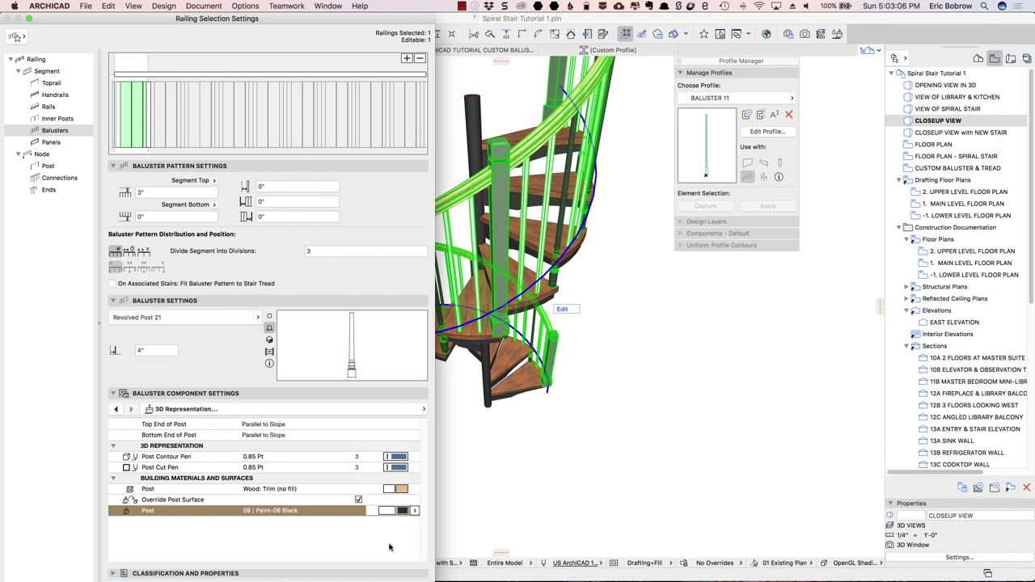
Set the width of the balusters' middle profile to 2", apply the settings and deselect the railing.
{"action": "left_click", "coordinate": [122, 411]}
{"action": "left_click", "coordinate": [121, 411]}
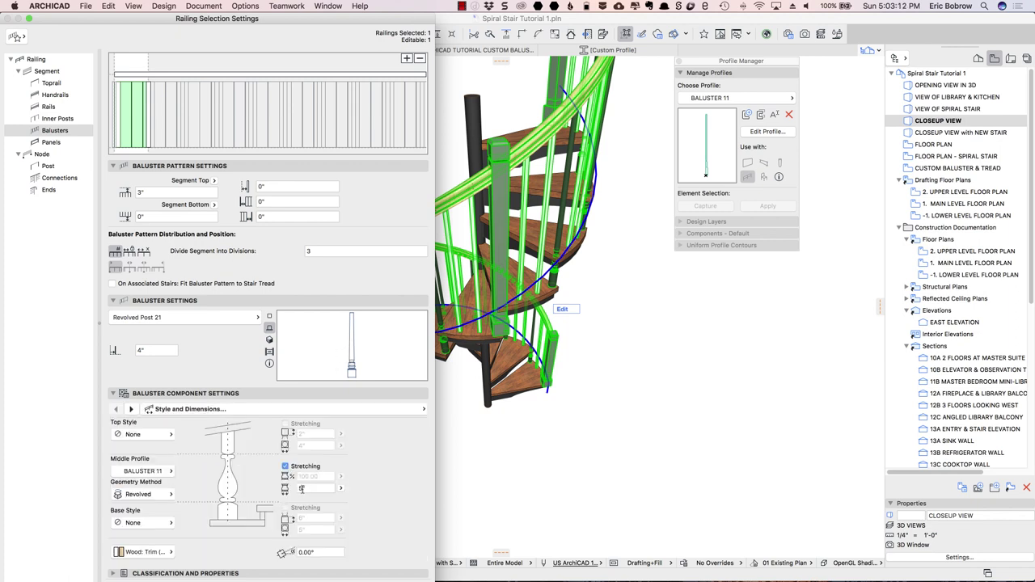
{"action": "left_click", "coordinate": [302, 488]}
{"action": "type", "text": "2"}
{"action": "key", "text": "Return"}
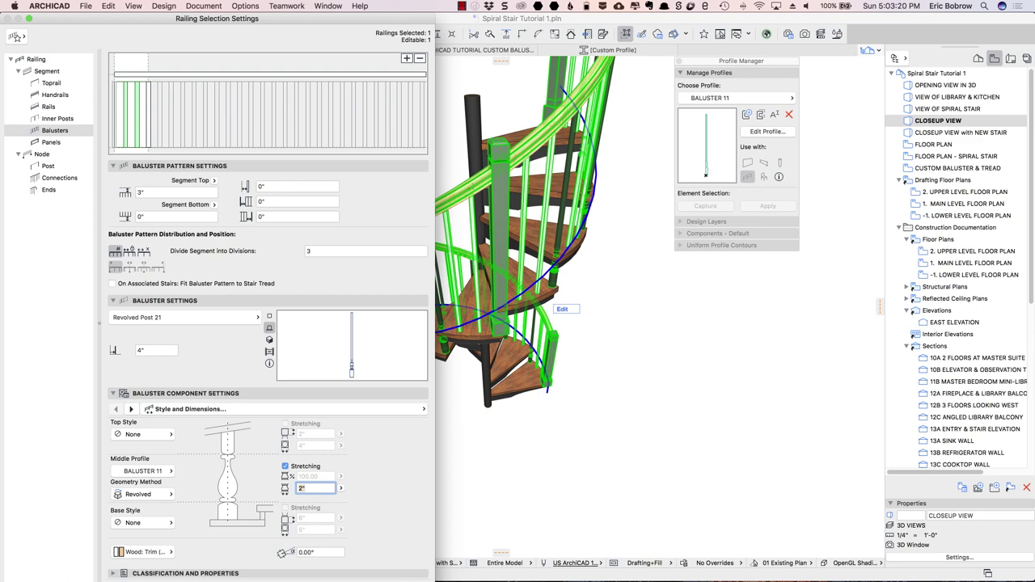
{"action": "key", "text": "Return"}
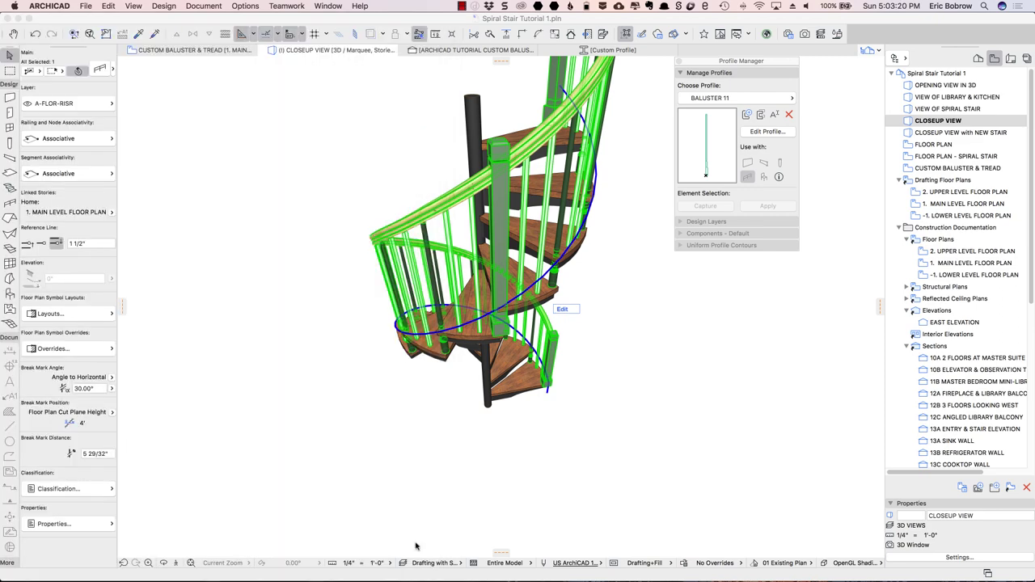
{"action": "left_click", "coordinate": [449, 401]}
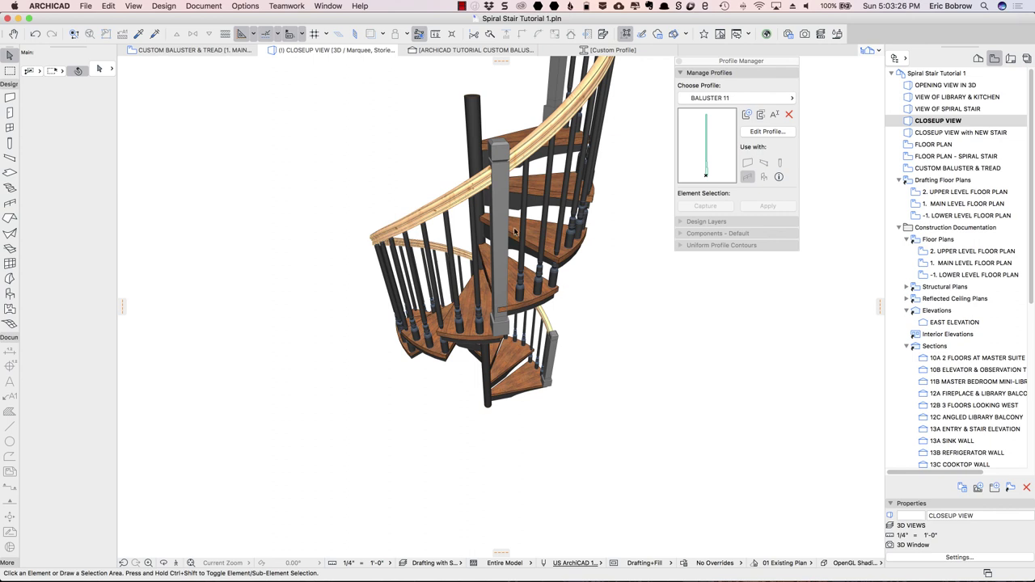
Reopen the railing's settings, override the handrails' rail surface with 09 | W Walnut H 15 degree turn, and apply it to the railing.
{"action": "left_click", "coordinate": [458, 204]}
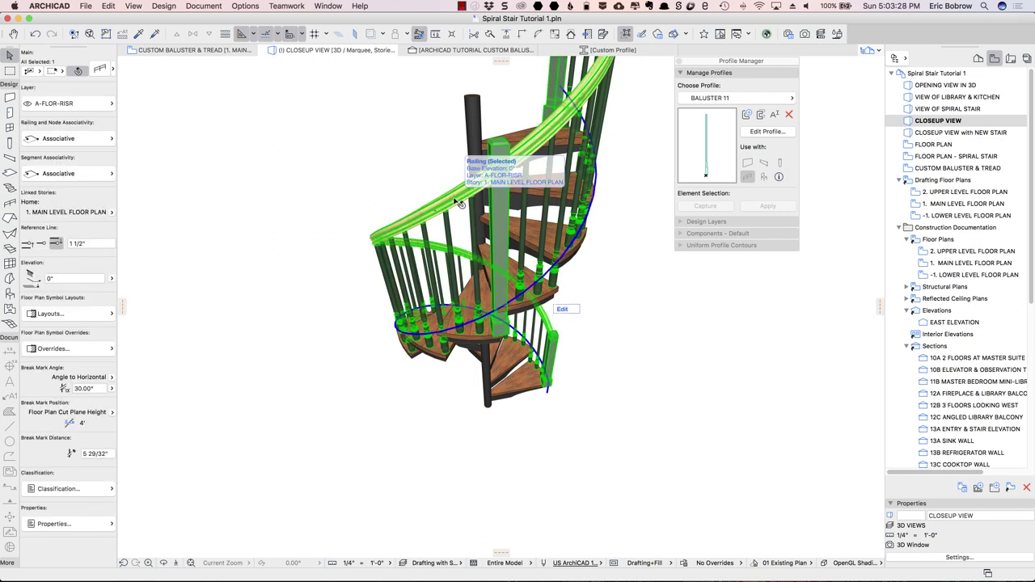
{"action": "left_click", "coordinate": [99, 69]}
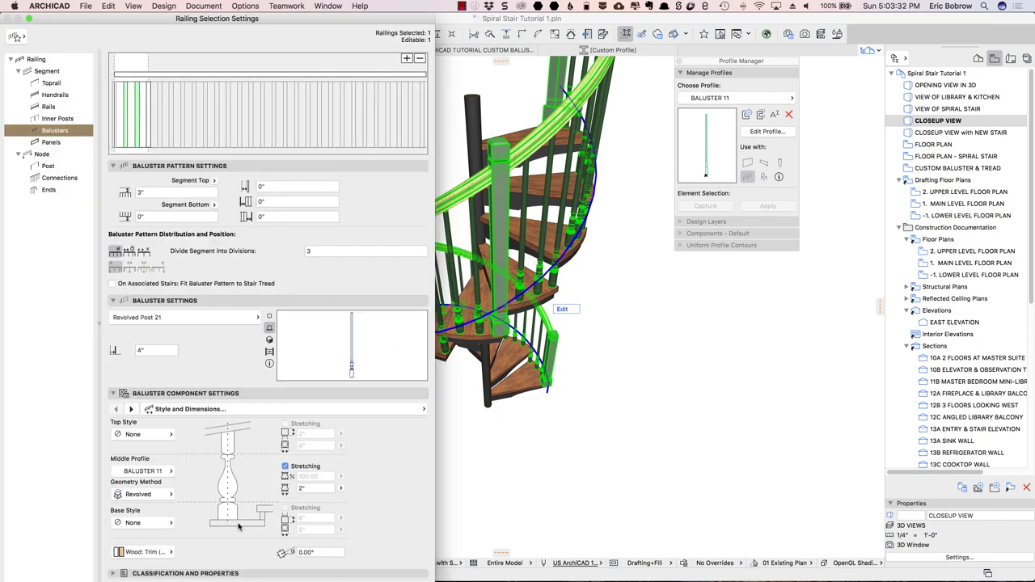
{"action": "left_click", "coordinate": [131, 410]}
{"action": "left_click", "coordinate": [131, 409]}
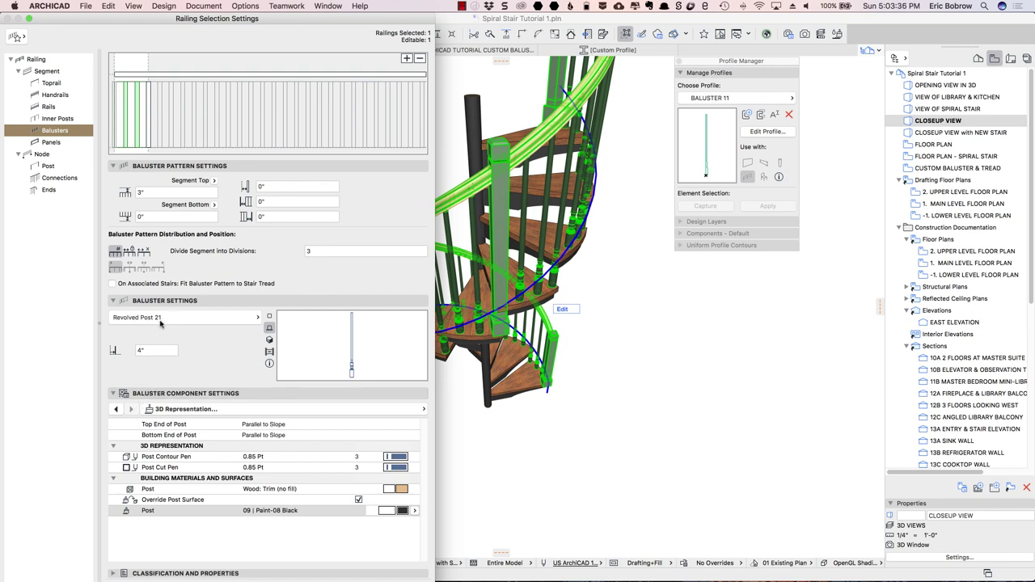
{"action": "left_click", "coordinate": [171, 75]}
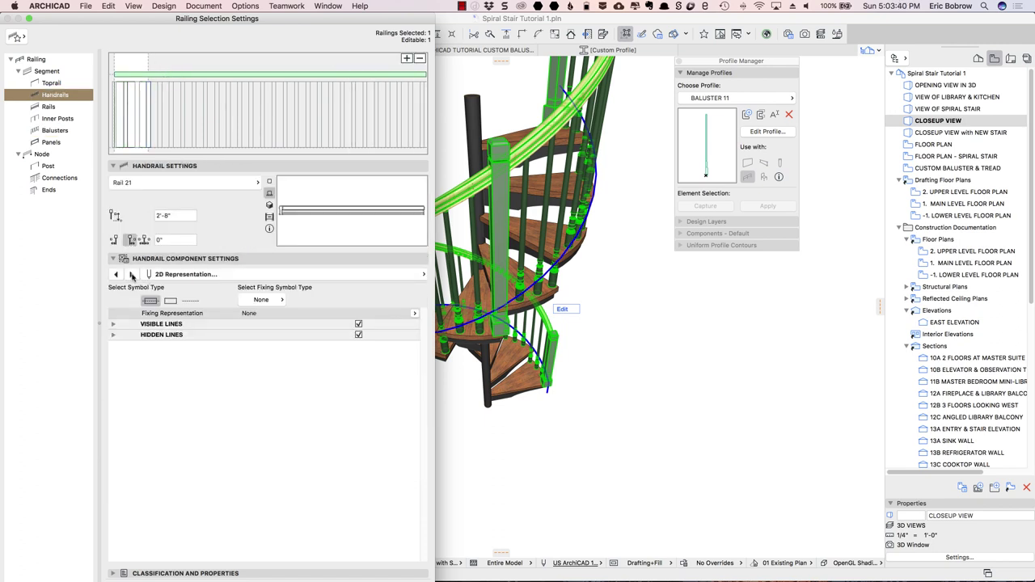
{"action": "left_click", "coordinate": [131, 274]}
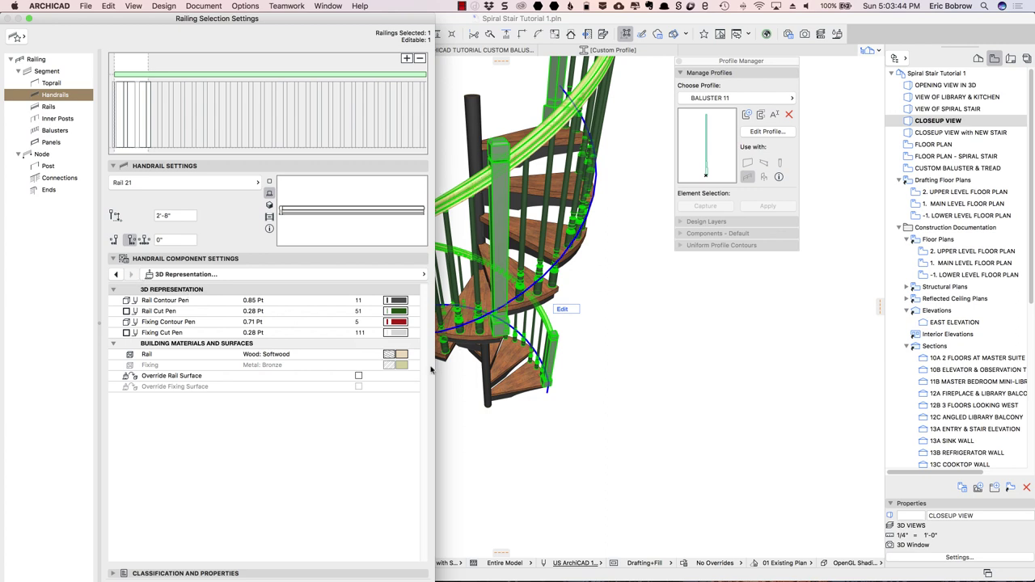
{"action": "left_click", "coordinate": [358, 376]}
{"action": "left_click", "coordinate": [402, 397]}
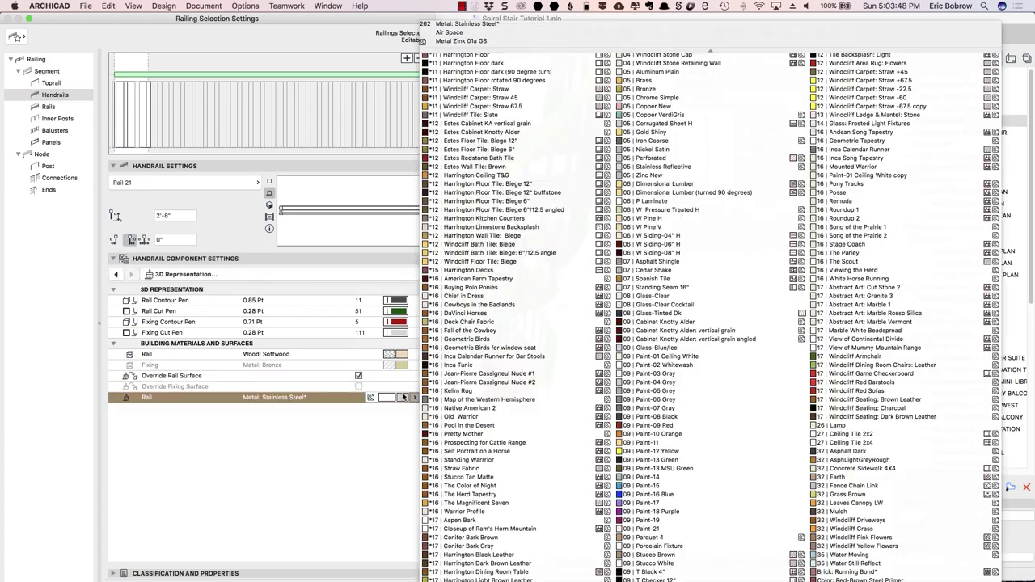
{"action": "scroll", "coordinate": [671, 420], "scroll_direction": "down", "scroll_amount": 1}
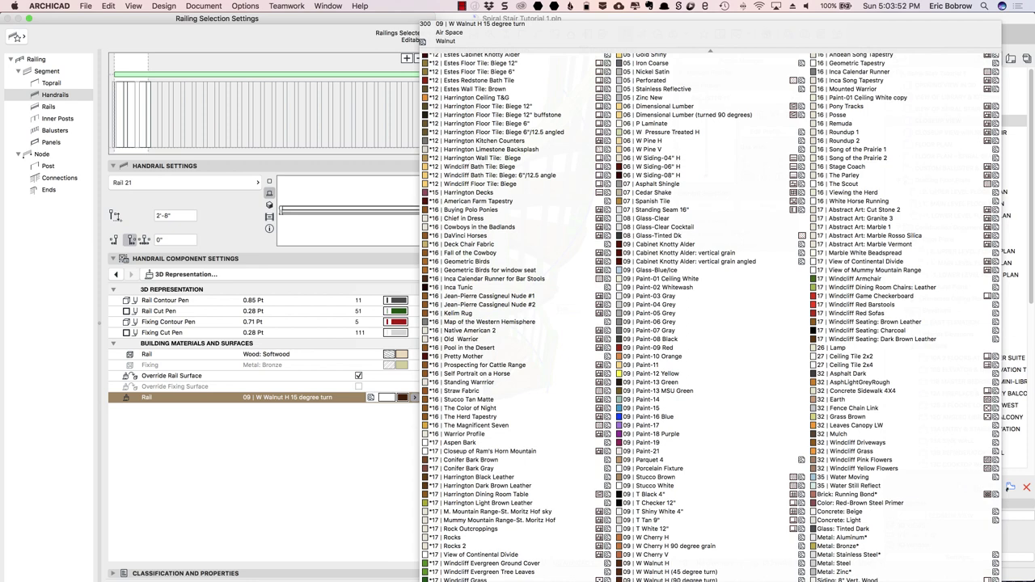
{"action": "key", "text": "Return"}
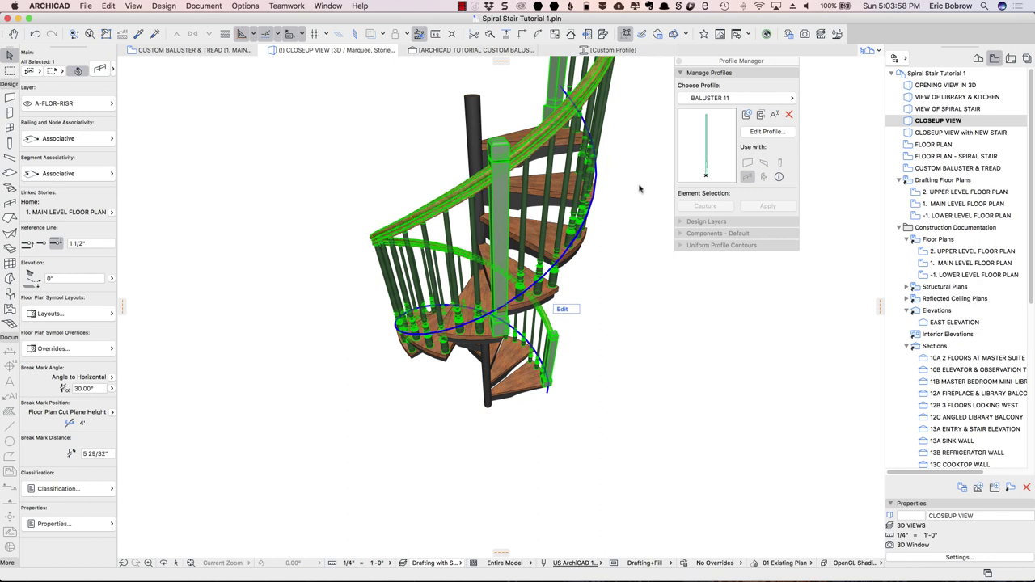
{"action": "key", "text": "Escape"}
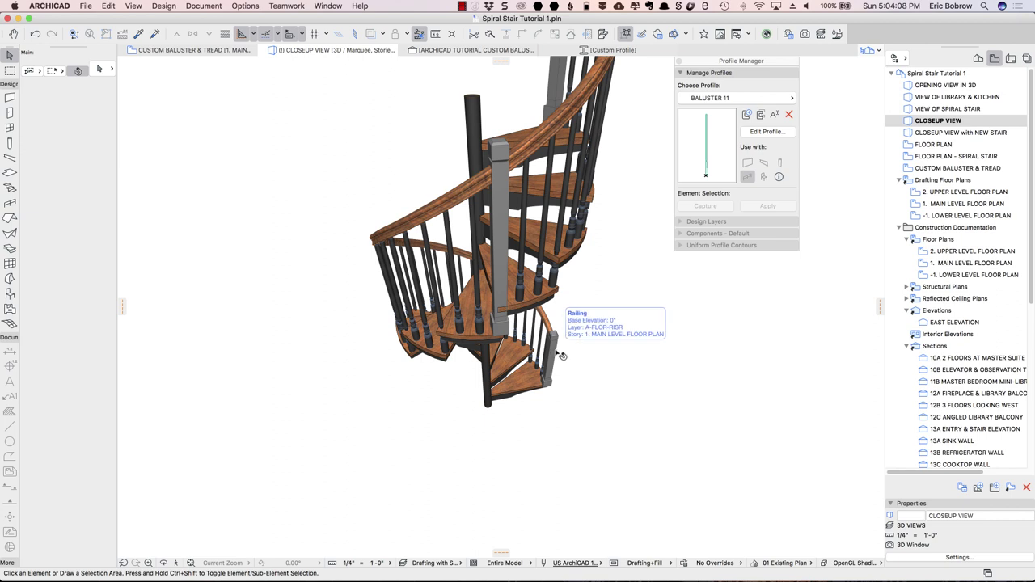
Enter the railing's edit mode and change the tall newel post at the front of the stair to Invisible.
{"action": "left_click", "coordinate": [507, 249]}
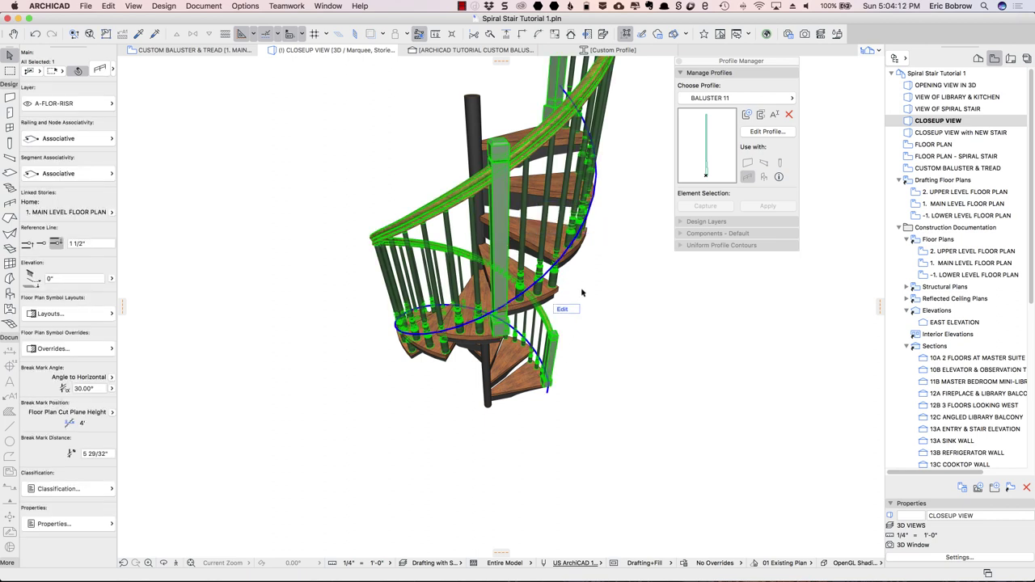
{"action": "left_click", "coordinate": [563, 310]}
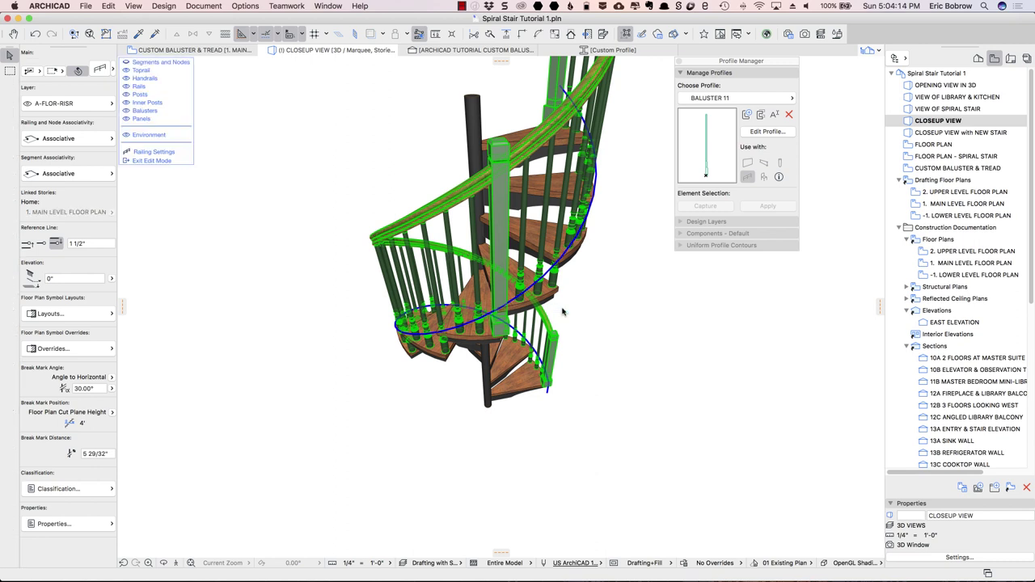
{"action": "left_click", "coordinate": [509, 198]}
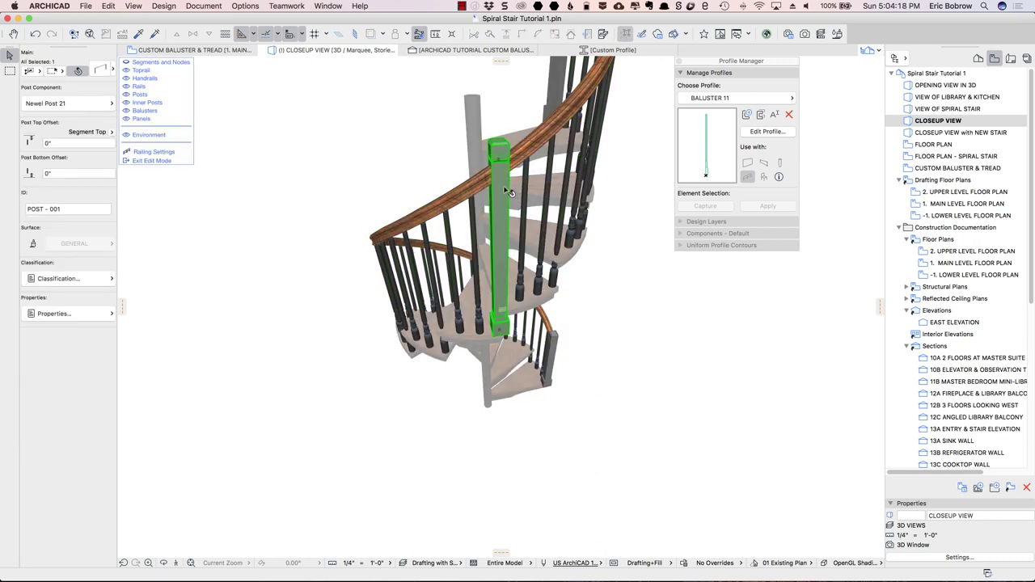
{"action": "left_click", "coordinate": [112, 70]}
{"action": "left_click", "coordinate": [112, 71]}
{"action": "left_click", "coordinate": [112, 103]}
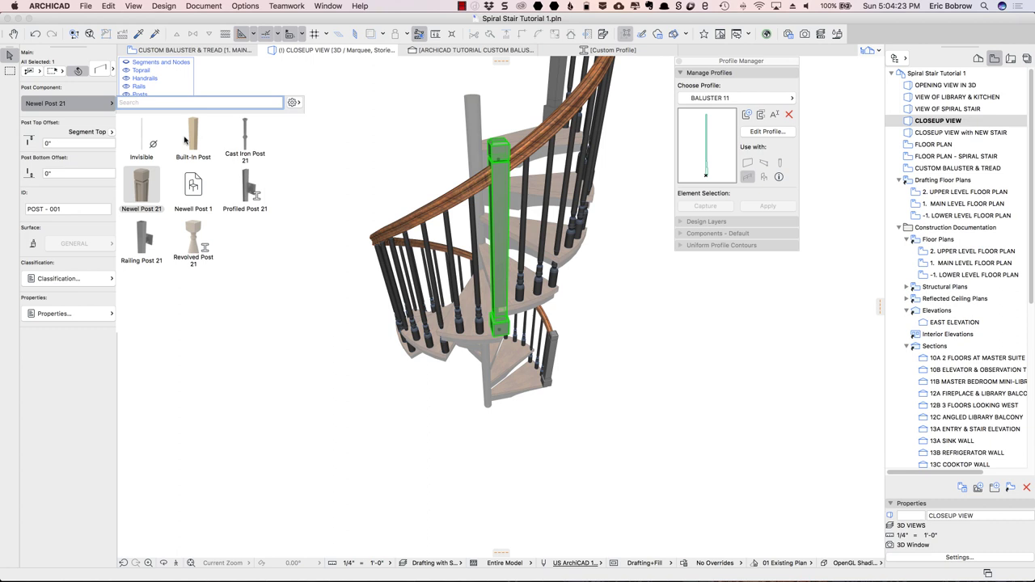
{"action": "left_click", "coordinate": [141, 136]}
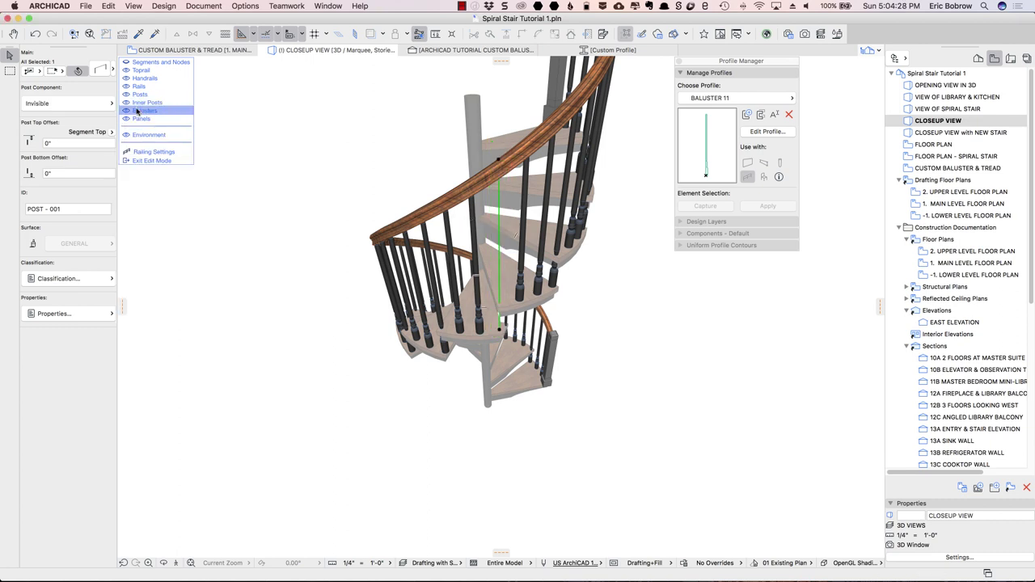
Change the selected post's component to Revolved Post 21 and choose BALUSTER 11 as its middle profile.
{"action": "left_click", "coordinate": [111, 104]}
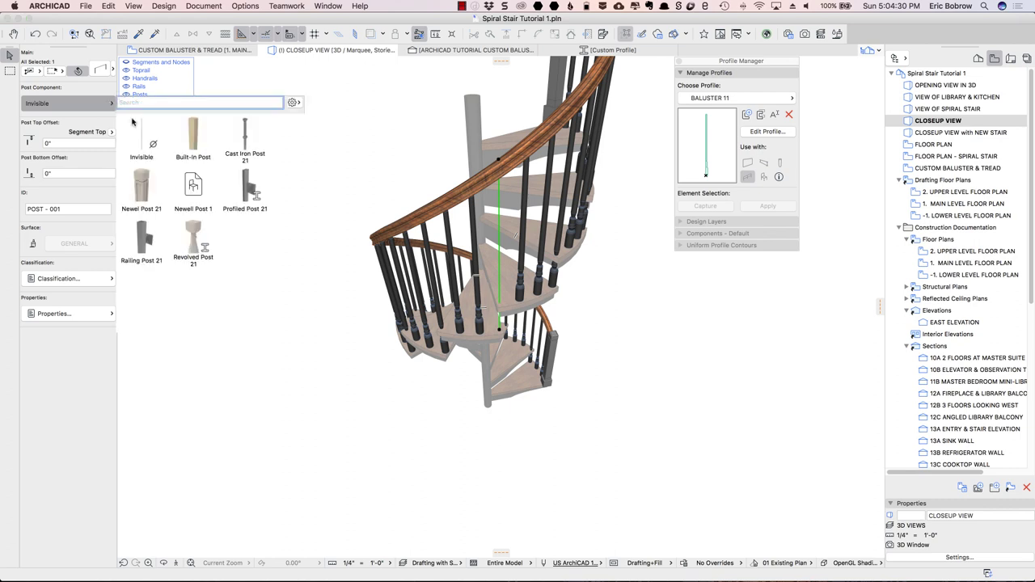
{"action": "left_click", "coordinate": [193, 238]}
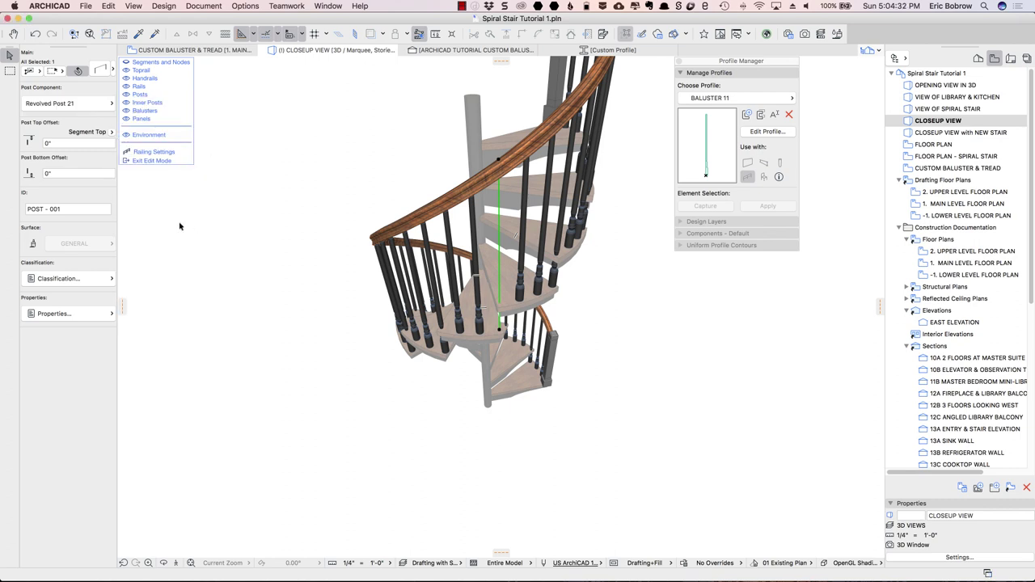
{"action": "left_click", "coordinate": [102, 71]}
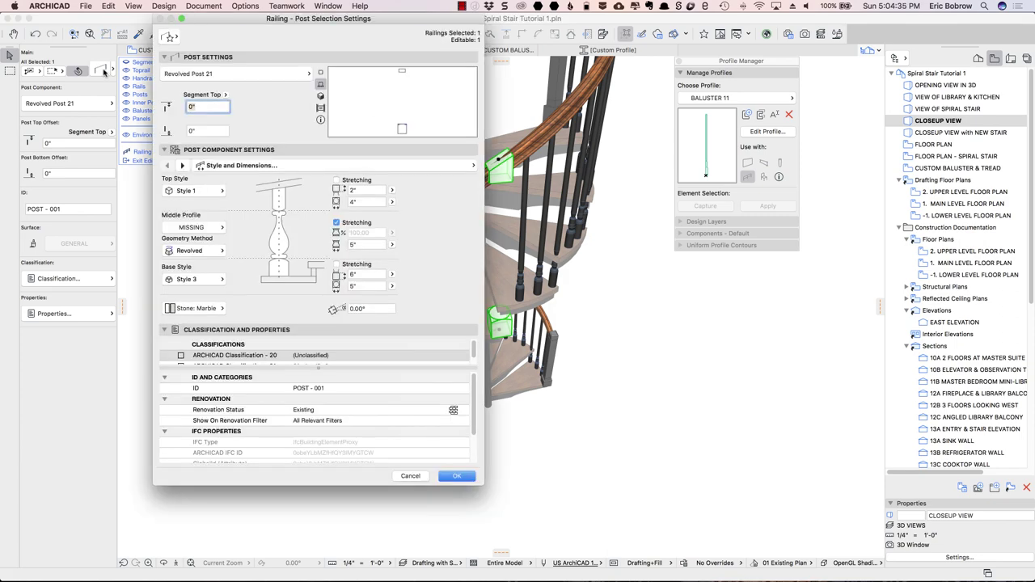
{"action": "left_click", "coordinate": [218, 229]}
{"action": "left_click", "coordinate": [261, 235]}
Set the post's top and base styles to None and its middle profile width to 2".
{"action": "left_click", "coordinate": [221, 192]}
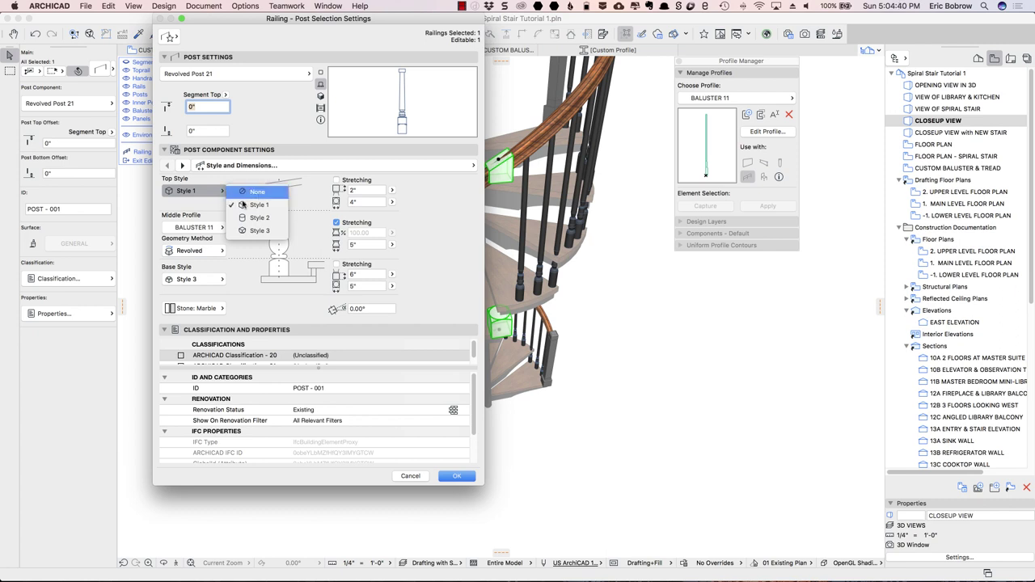
{"action": "left_click", "coordinate": [247, 191]}
{"action": "left_click", "coordinate": [224, 279]}
{"action": "left_click", "coordinate": [257, 280]}
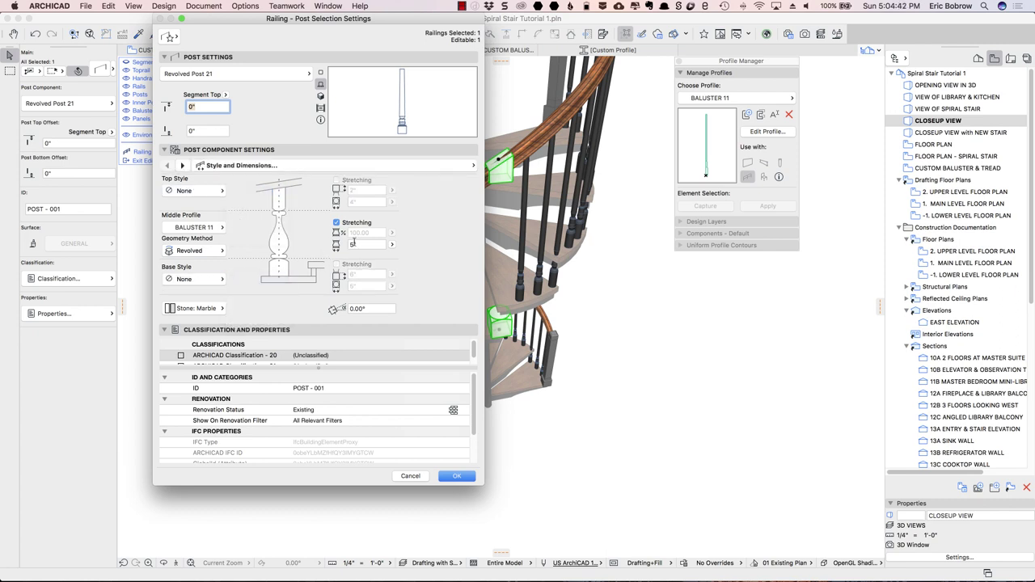
{"action": "double_click", "coordinate": [365, 244]}
{"action": "type", "text": "7"}
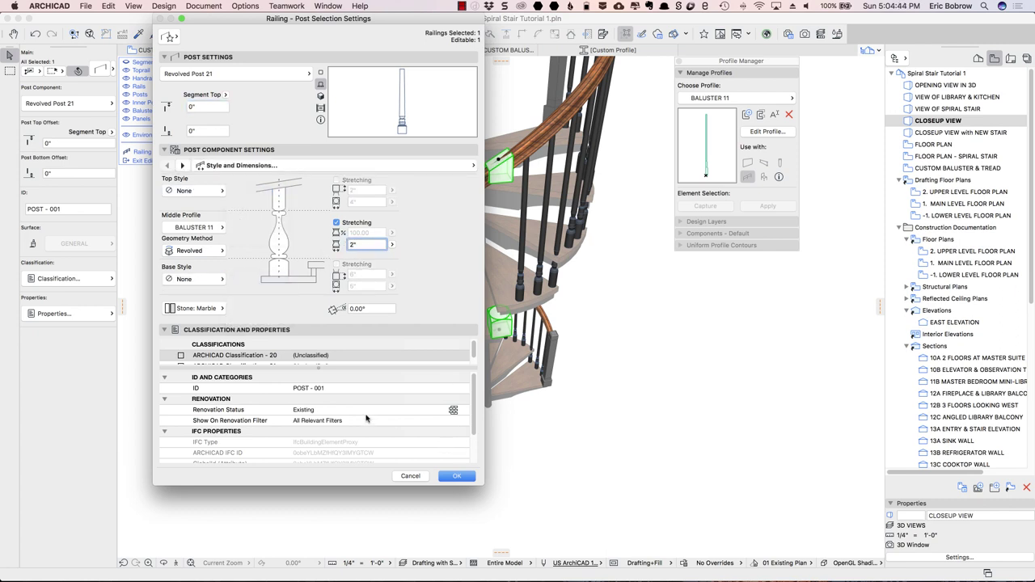
{"action": "key", "text": "Tab"}
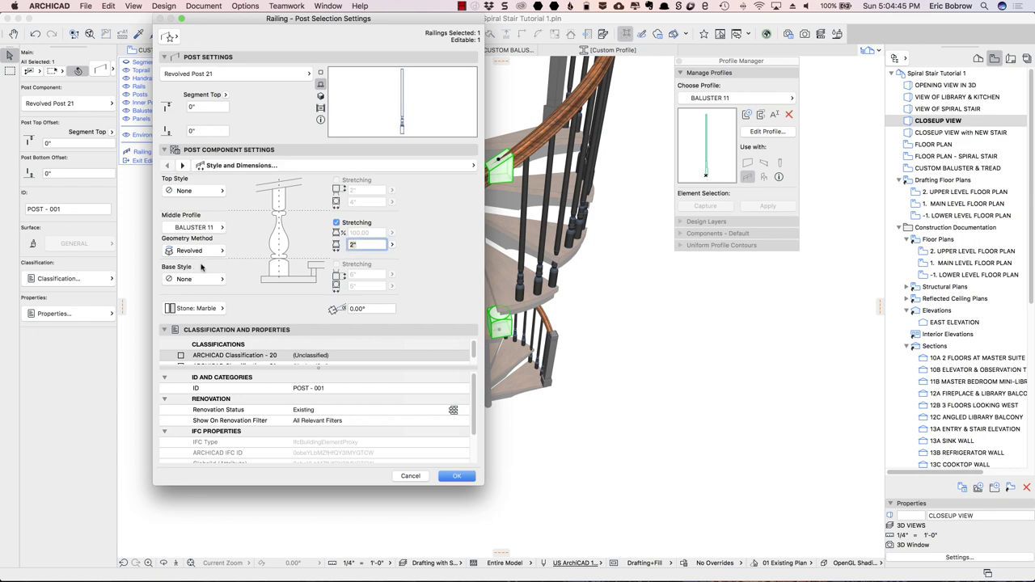
Override the selected post's surface with 09 | Paint-08 Black, apply the post settings, and deselect the post.
{"action": "left_click", "coordinate": [182, 165]}
{"action": "left_click", "coordinate": [182, 165]}
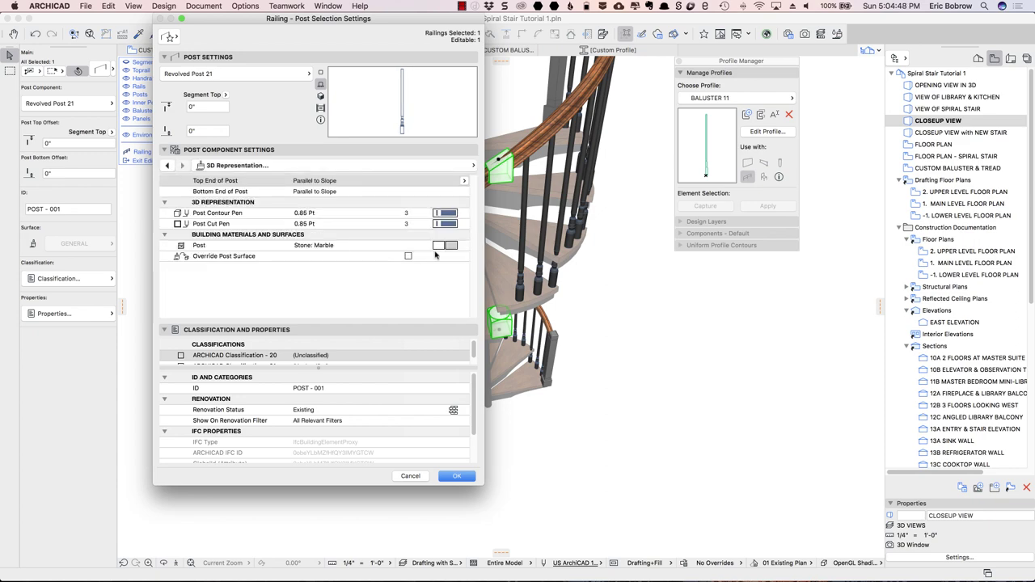
{"action": "left_click", "coordinate": [408, 256]}
{"action": "left_click", "coordinate": [454, 271]}
{"action": "left_click", "coordinate": [454, 270]}
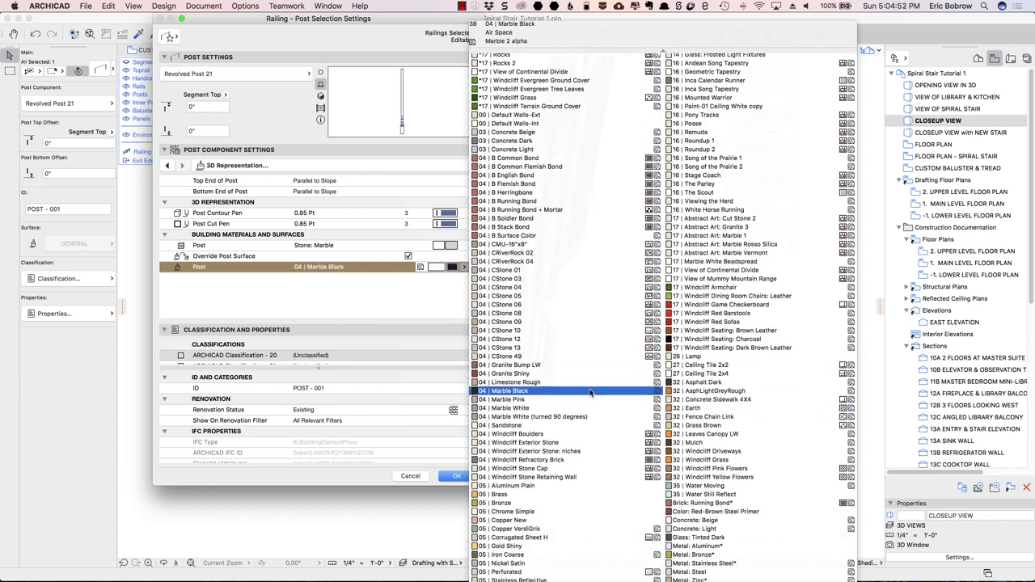
{"action": "scroll", "coordinate": [647, 342], "scroll_direction": "up", "scroll_amount": 10}
{"action": "scroll", "coordinate": [646, 342], "scroll_direction": "up", "scroll_amount": 10}
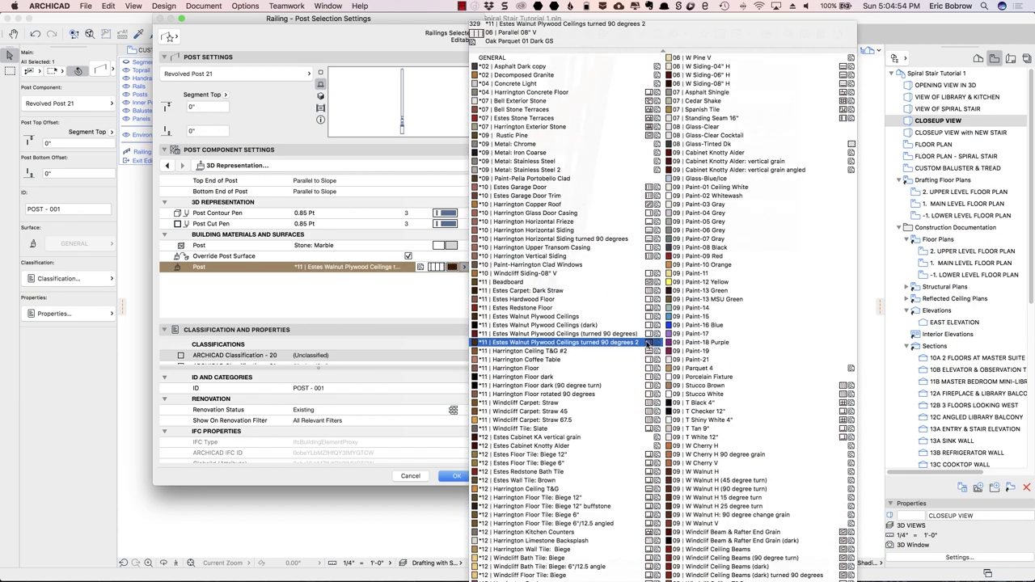
{"action": "left_click", "coordinate": [725, 251]}
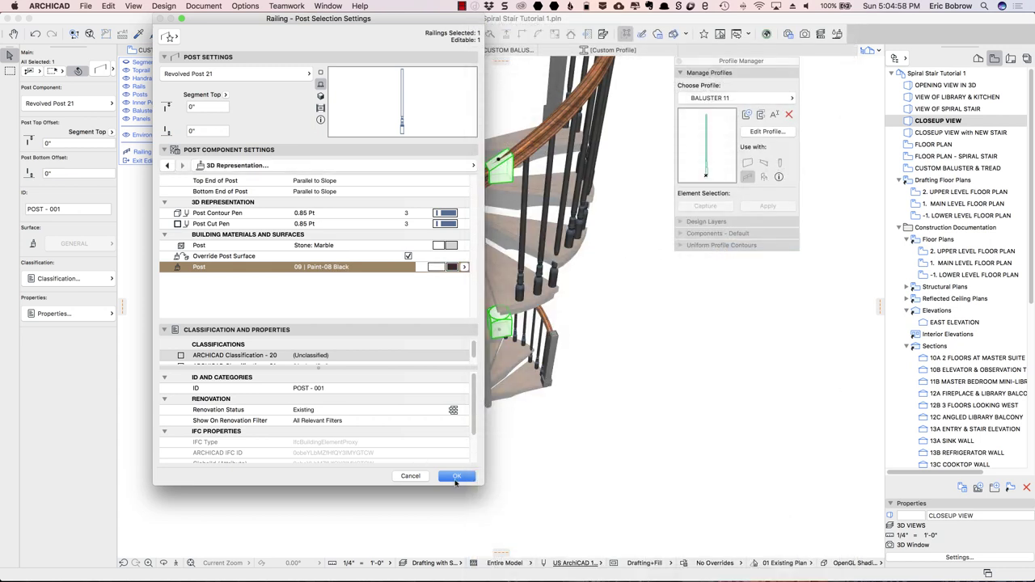
{"action": "left_click", "coordinate": [456, 476]}
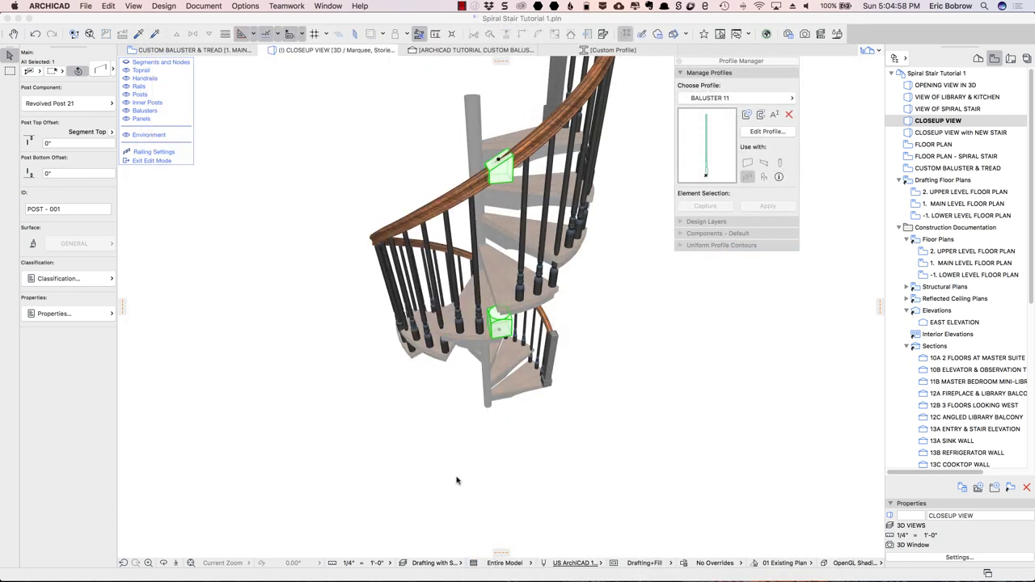
{"action": "left_click", "coordinate": [615, 280]}
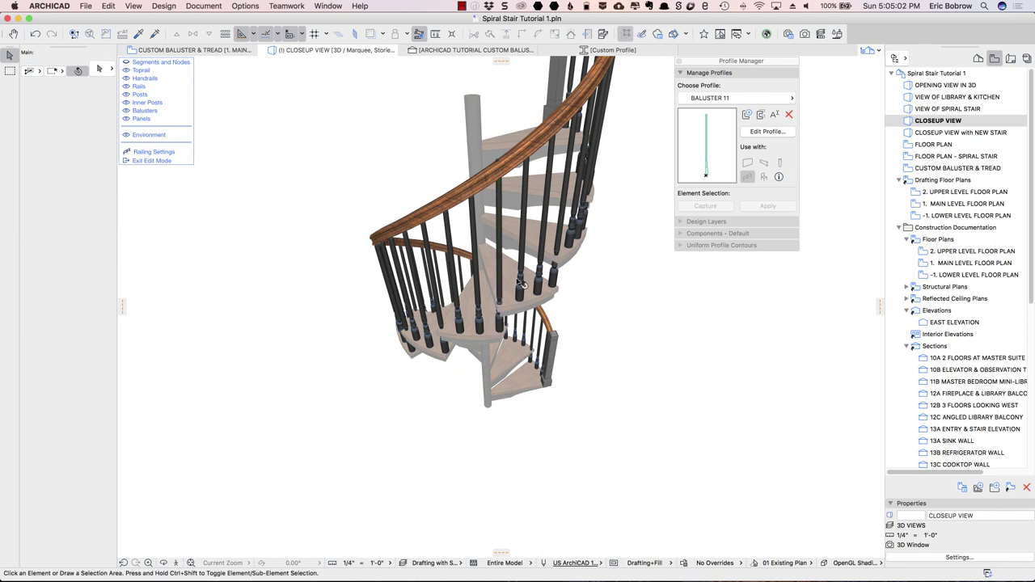
Set the top offset of the front newel post to 3" from Segment Top and apply it.
{"action": "left_click", "coordinate": [502, 217]}
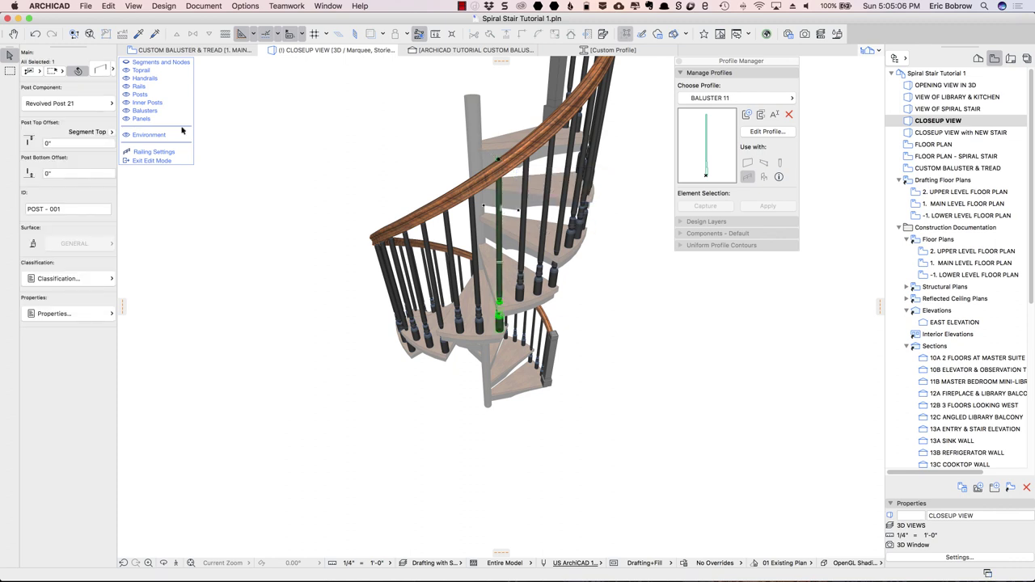
{"action": "left_click", "coordinate": [104, 71]}
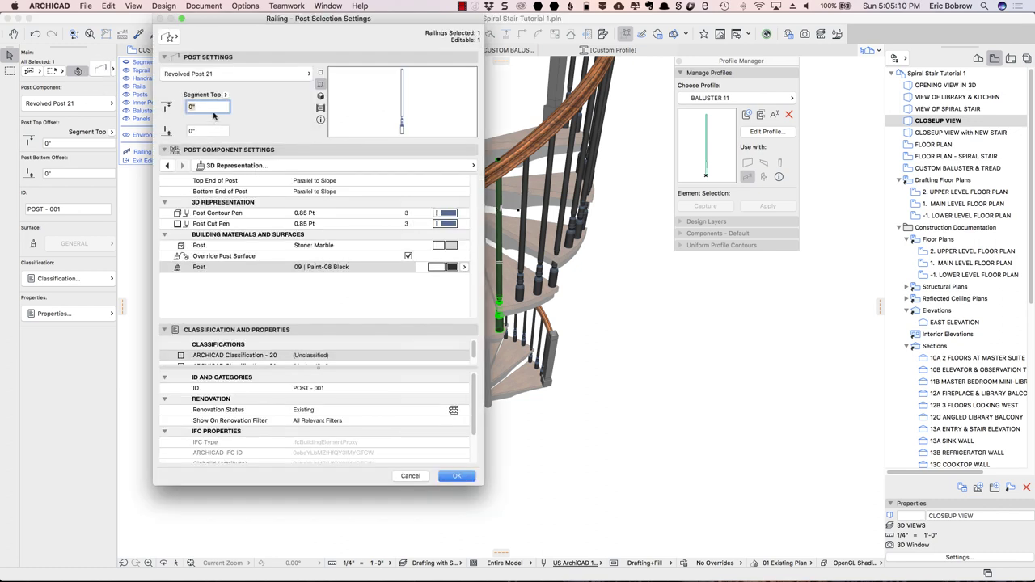
{"action": "type", "text": "3\""}
{"action": "left_click", "coordinate": [457, 476]}
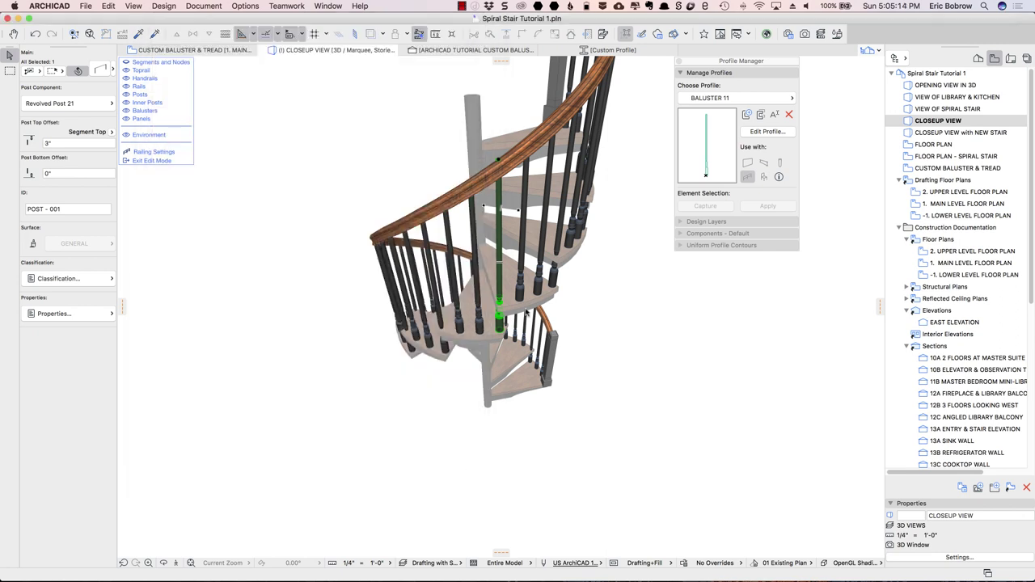
{"action": "left_click", "coordinate": [635, 299]}
Bring the newel post at the foot of the stair into view and exit the railing's edit mode.
{"action": "middle_click_drag", "start_coordinate": [580, 364], "coordinate": [293, 298], "text": "shift"}
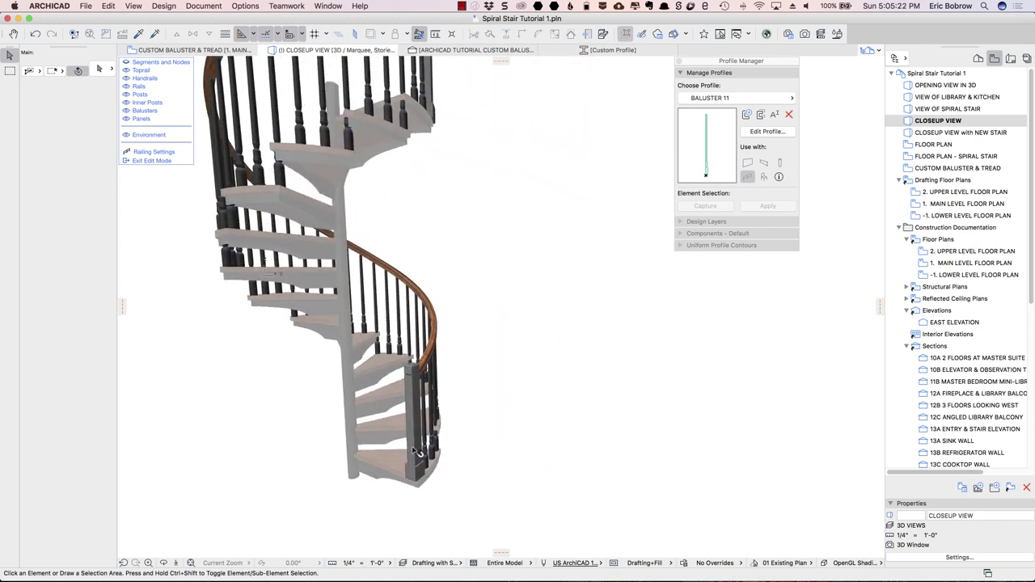
{"action": "middle_click_drag", "start_coordinate": [419, 451], "coordinate": [503, 435], "text": "shift"}
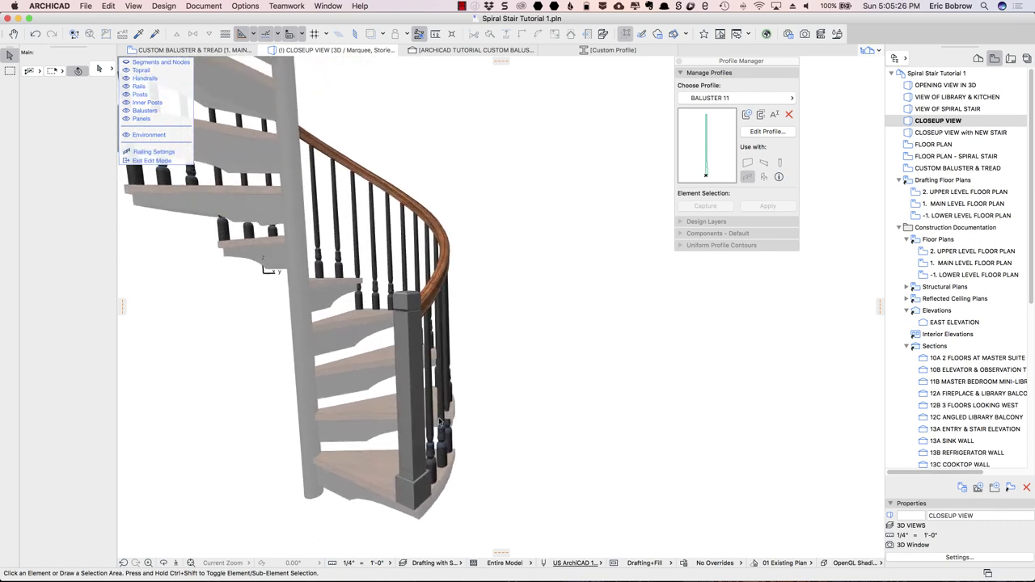
{"action": "left_click", "coordinate": [155, 162]}
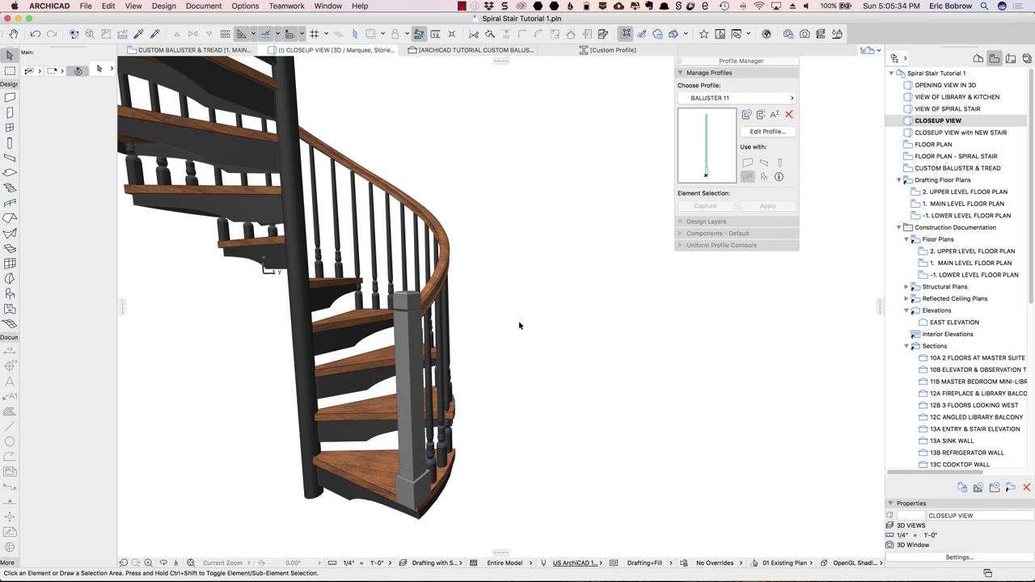
Return to the CUSTOM BALUSTER & TREAD floor plan, select the spiral railing, and open its general railing settings.
{"action": "key", "text": "F2"}
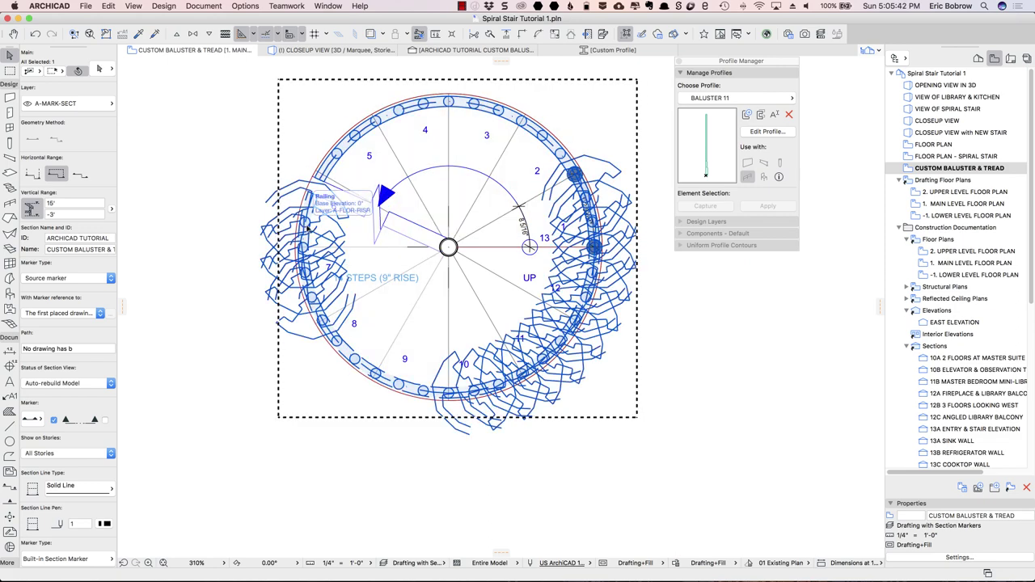
{"action": "left_click", "coordinate": [308, 228], "text": "shift"}
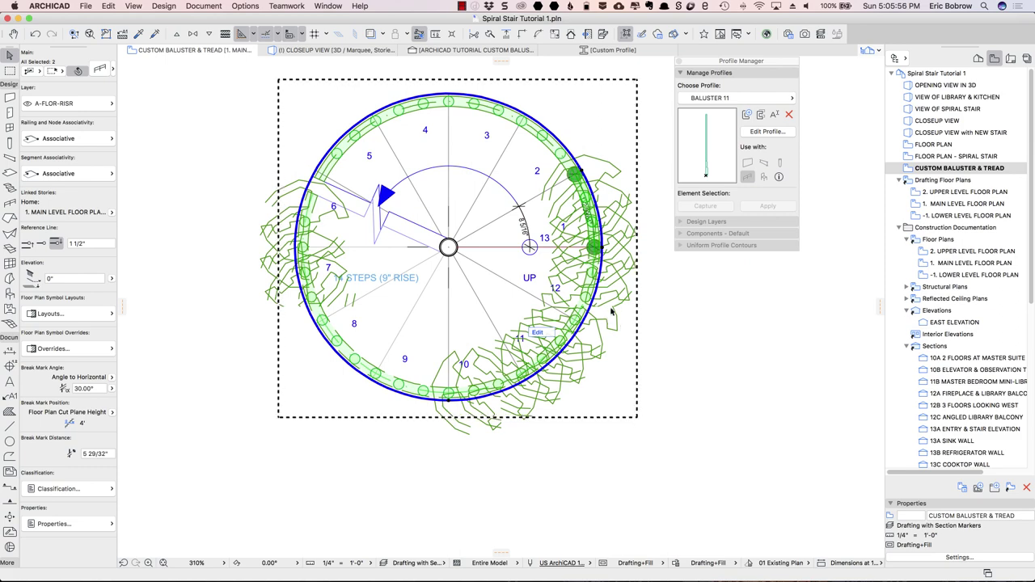
{"action": "left_click", "coordinate": [100, 70]}
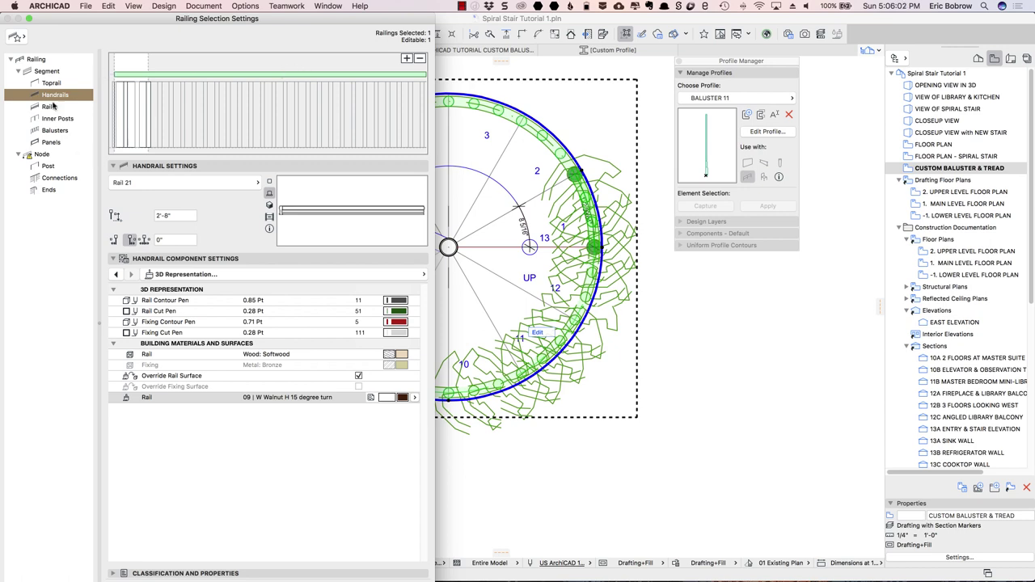
{"action": "left_click", "coordinate": [38, 60]}
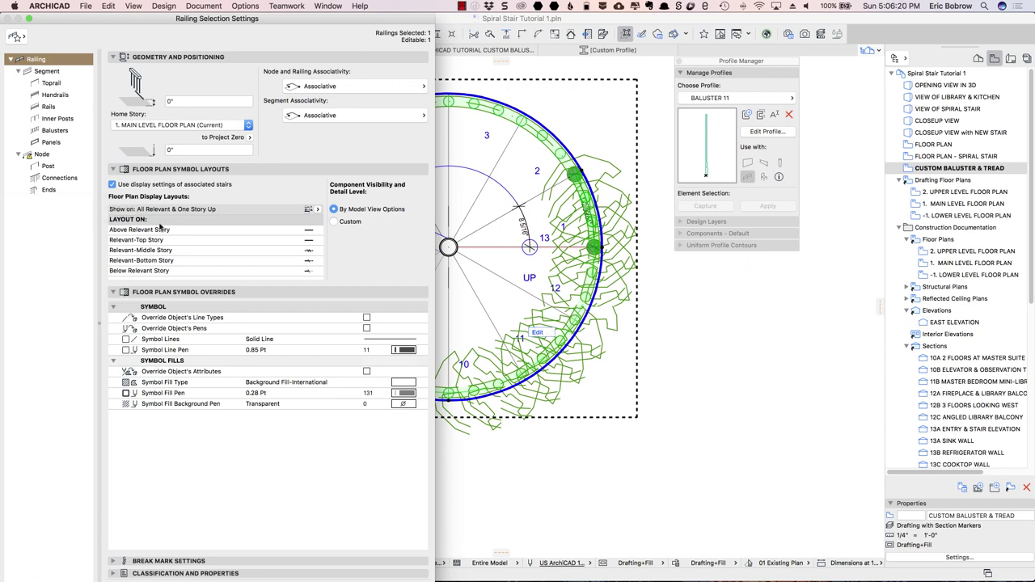
In the balusters' 2D representation, set the Hidden Contour Line and Hidden Inner Contour Line to Solid Line.
{"action": "left_click", "coordinate": [56, 131]}
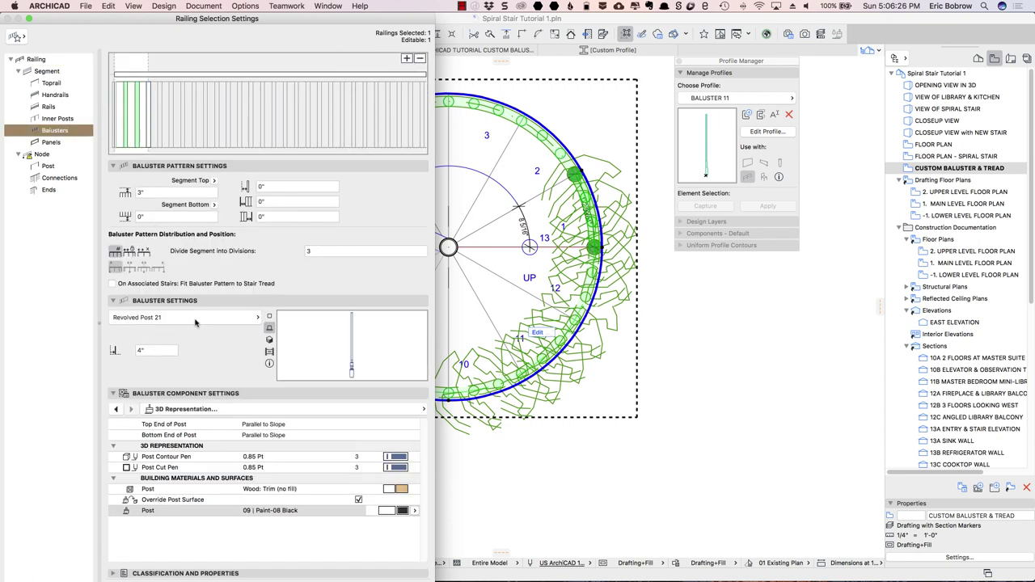
{"action": "left_click", "coordinate": [118, 411]}
{"action": "scroll", "coordinate": [241, 476], "scroll_direction": "down", "scroll_amount": 10}
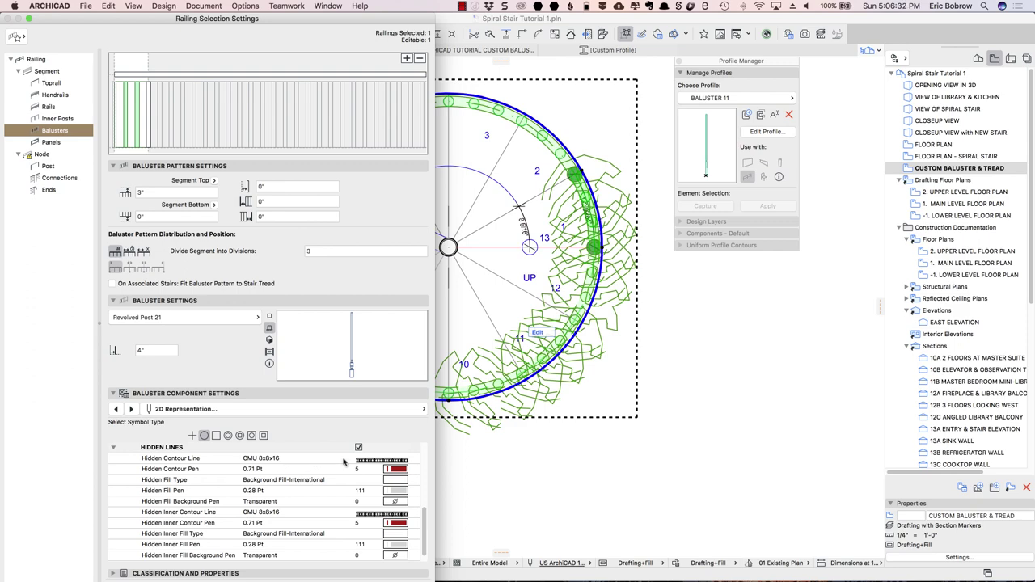
{"action": "left_click", "coordinate": [380, 459]}
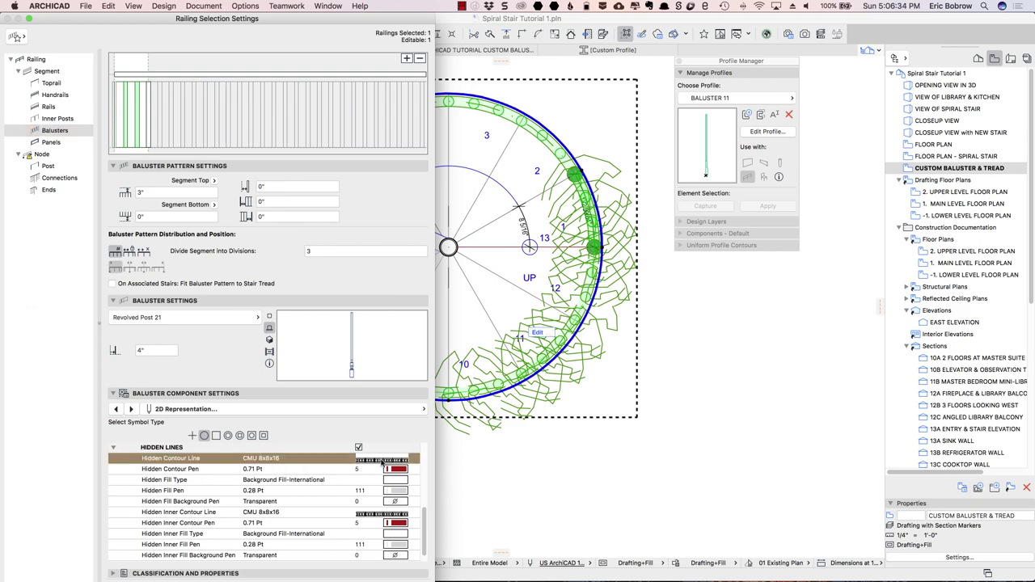
{"action": "left_click", "coordinate": [463, 127]}
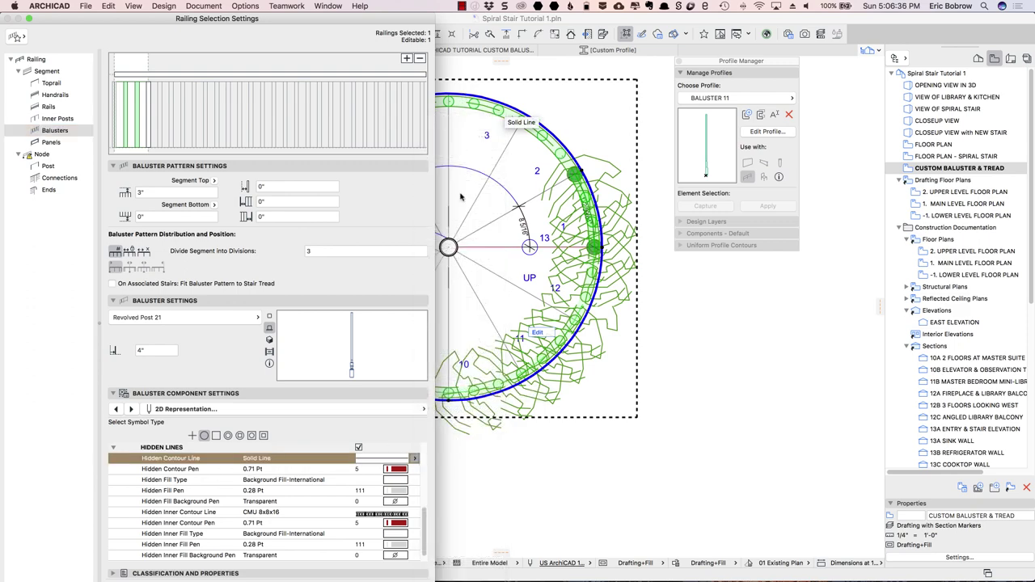
{"action": "left_click", "coordinate": [395, 516]}
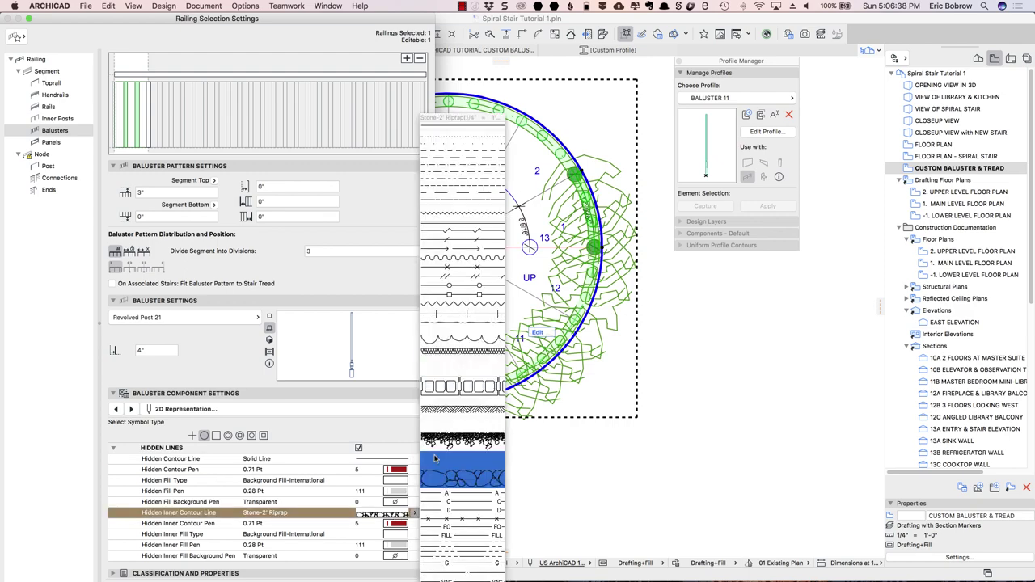
{"action": "left_click", "coordinate": [463, 129]}
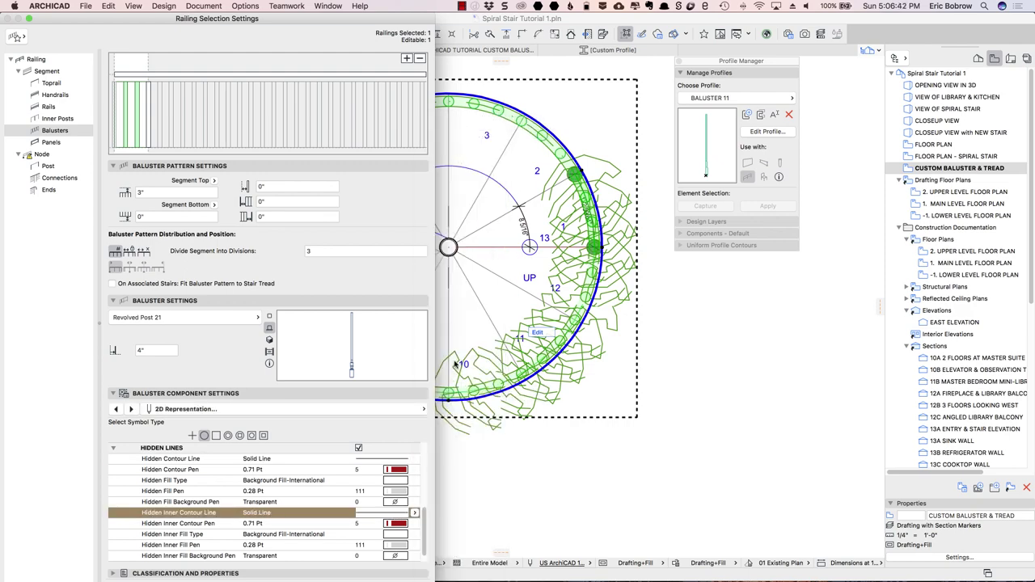
In the inner posts' 2D representation, set the Hidden Contour Line to Solid Line.
{"action": "left_click", "coordinate": [57, 119]}
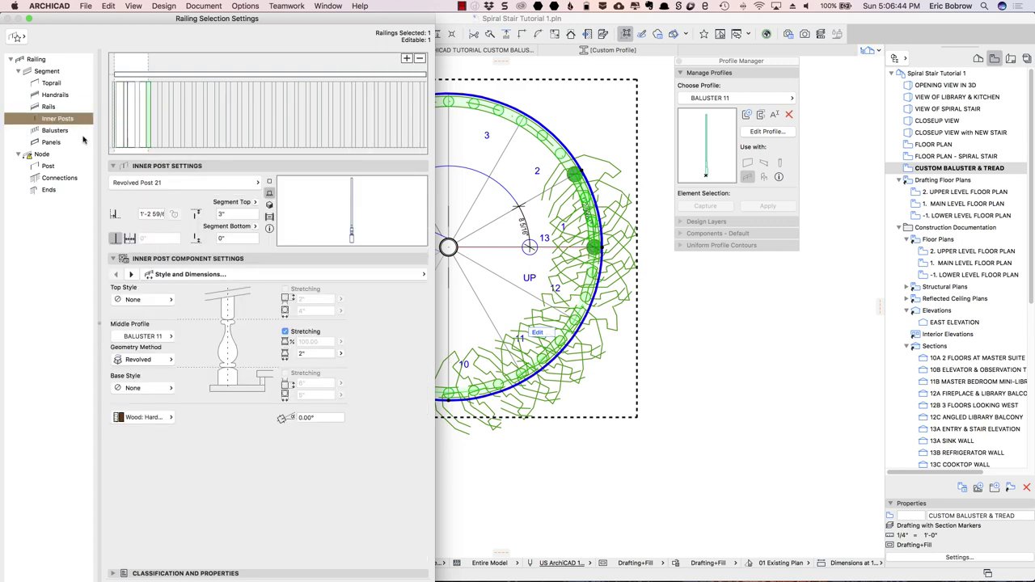
{"action": "left_click", "coordinate": [133, 275]}
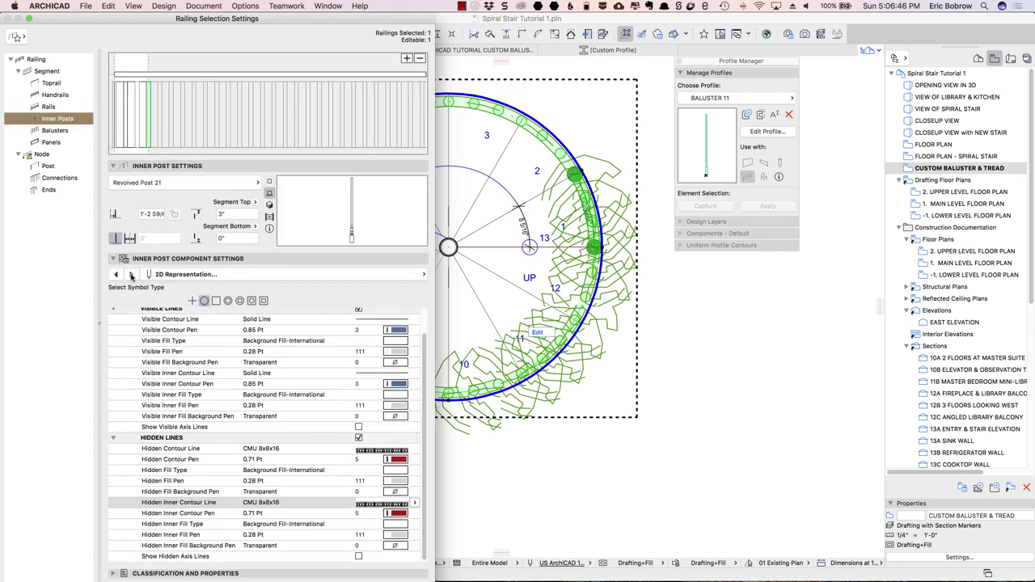
{"action": "left_click", "coordinate": [386, 451]}
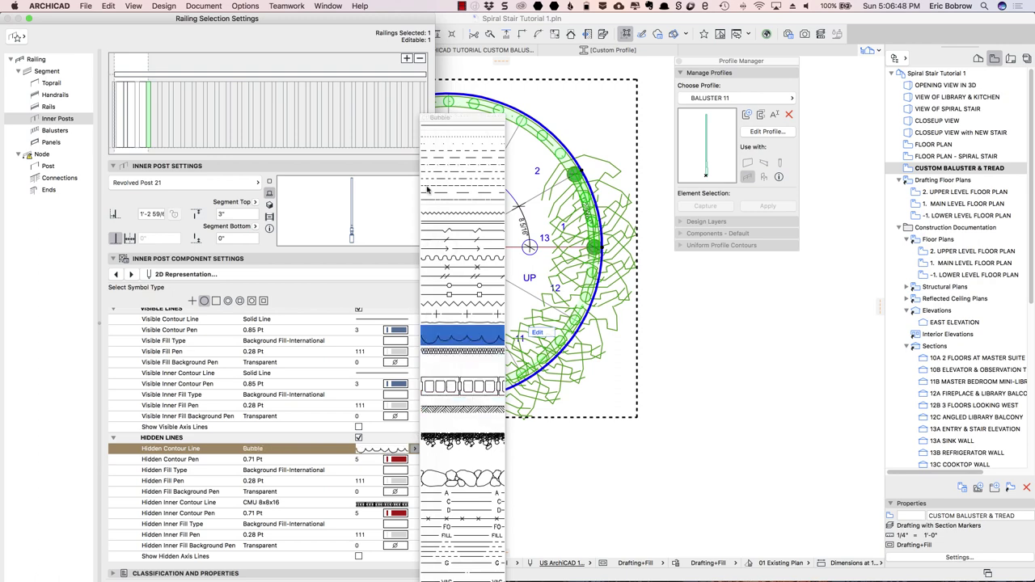
{"action": "left_click", "coordinate": [485, 123]}
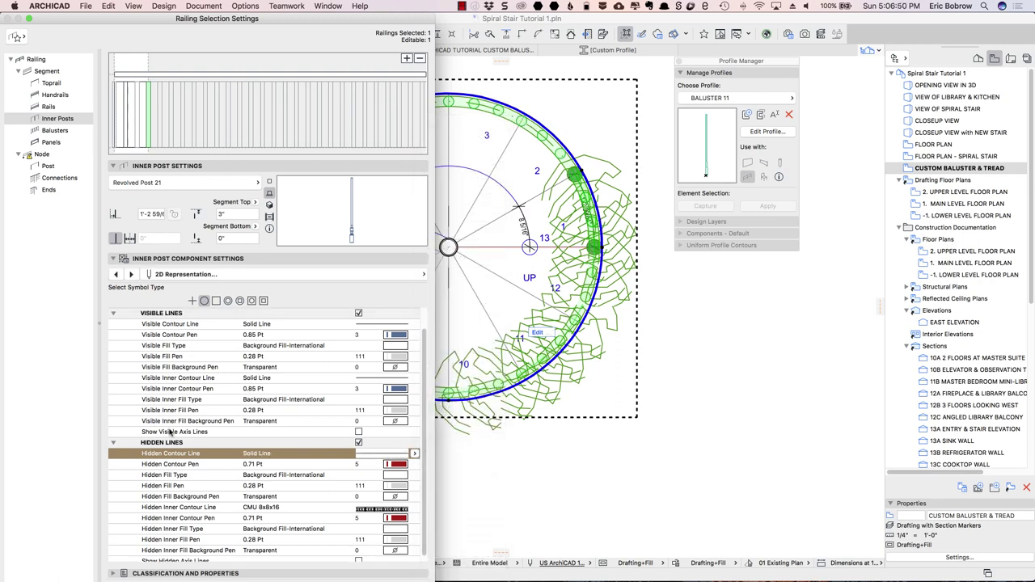
Change the hidden inner contour line type in the inner posts' 2D representation, apply the railing settings and deselect the railing.
{"action": "left_click", "coordinate": [383, 507]}
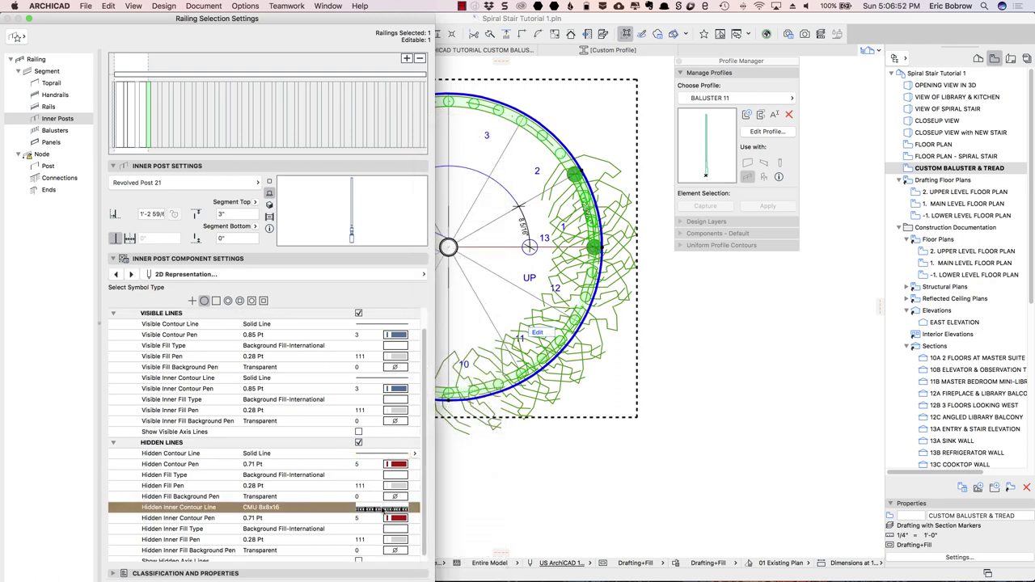
{"action": "left_click", "coordinate": [463, 126]}
{"action": "key", "text": "Return"}
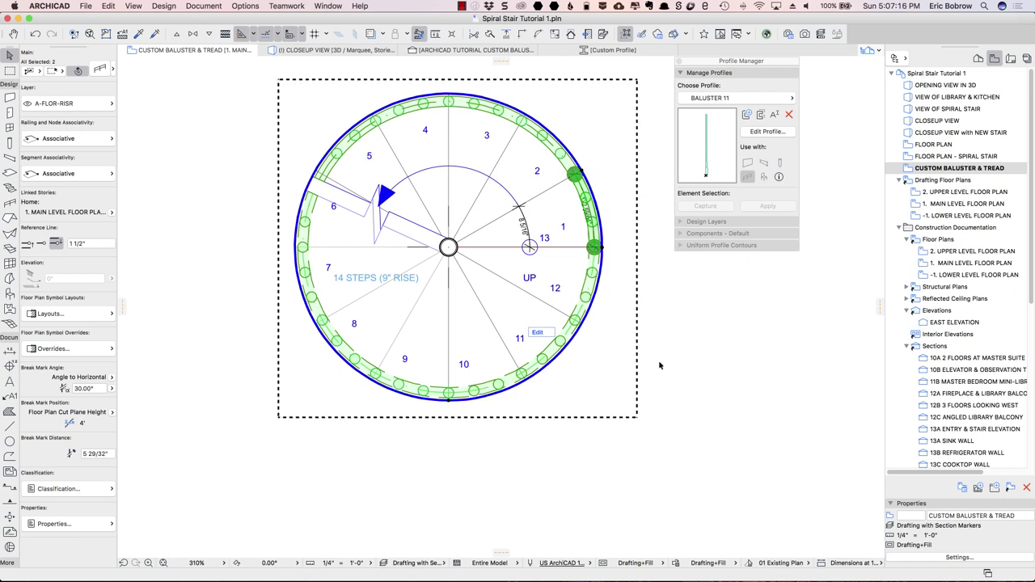
{"action": "scroll", "coordinate": [659, 365], "scroll_direction": "down", "scroll_amount": 2}
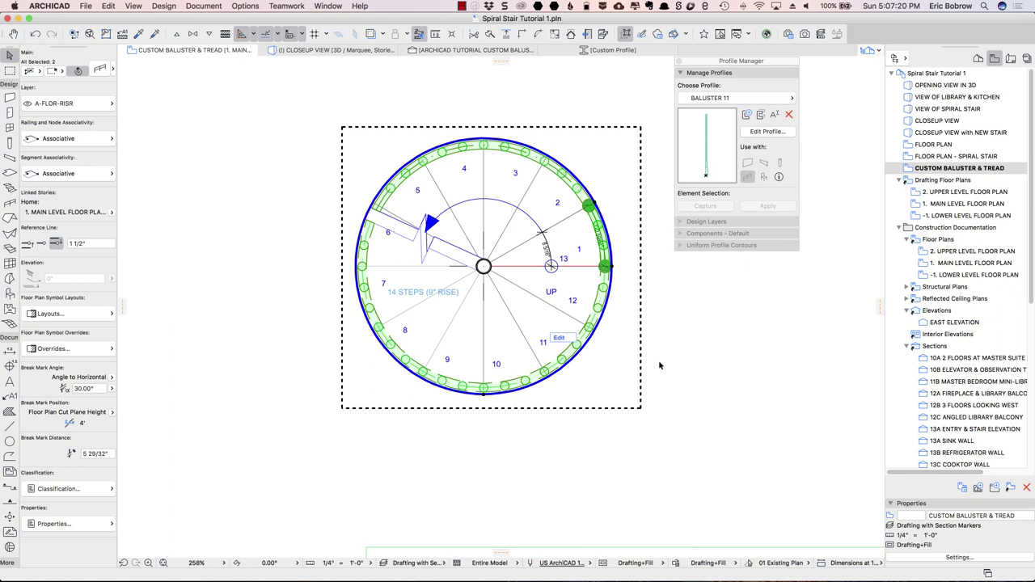
{"action": "left_click", "coordinate": [659, 366]}
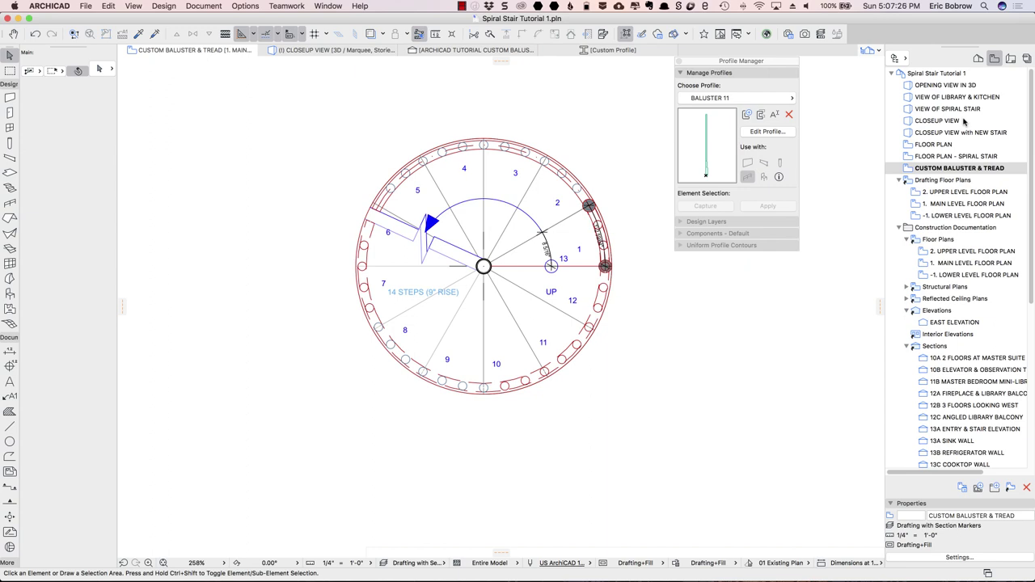
Open the VIEW OF LIBRARY & KITCHEN 3D view and examine the separate elements forming the foreground newel post.
{"action": "double_click", "coordinate": [909, 97]}
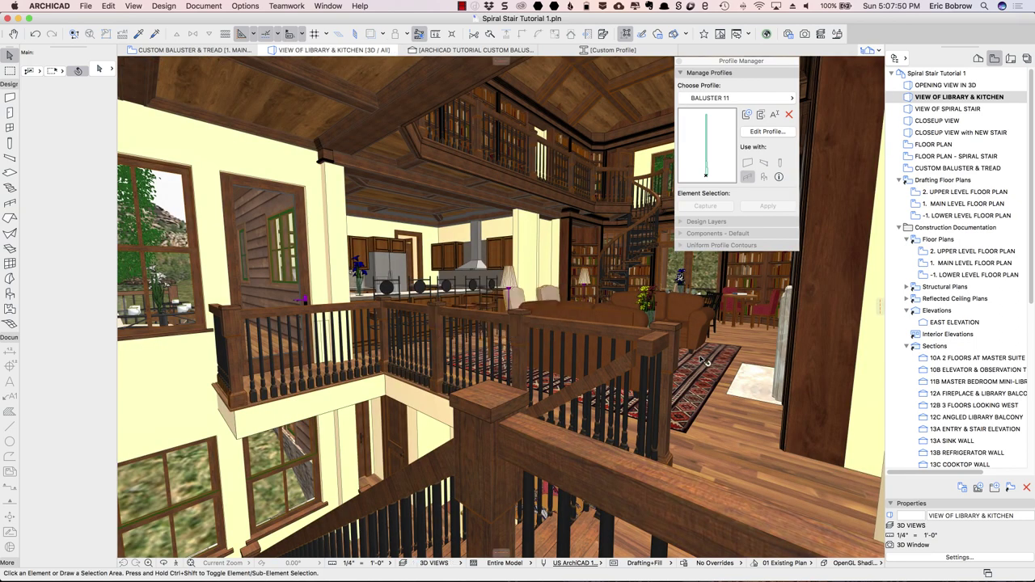
{"action": "left_click", "coordinate": [499, 407]}
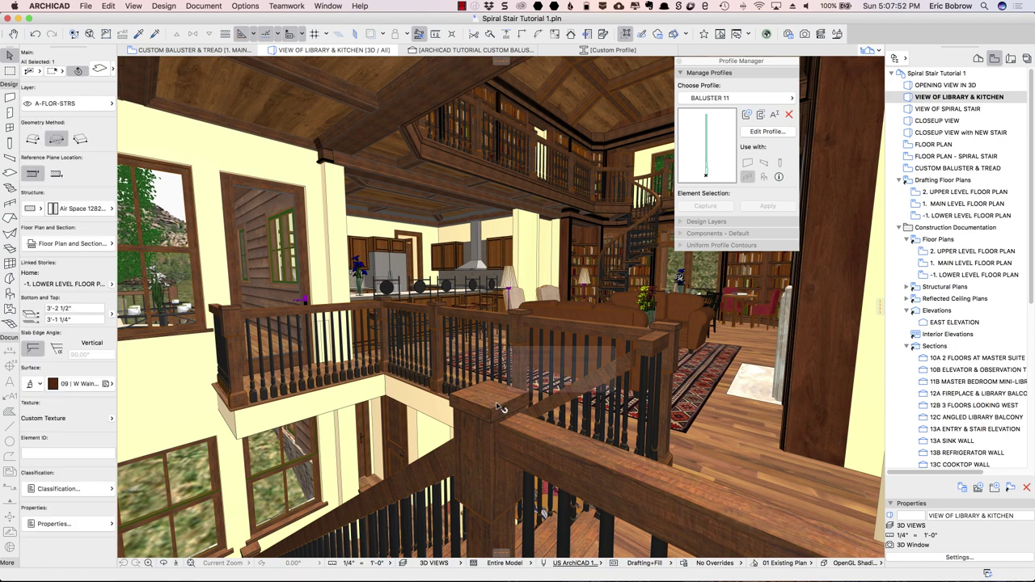
{"action": "left_click", "coordinate": [487, 458]}
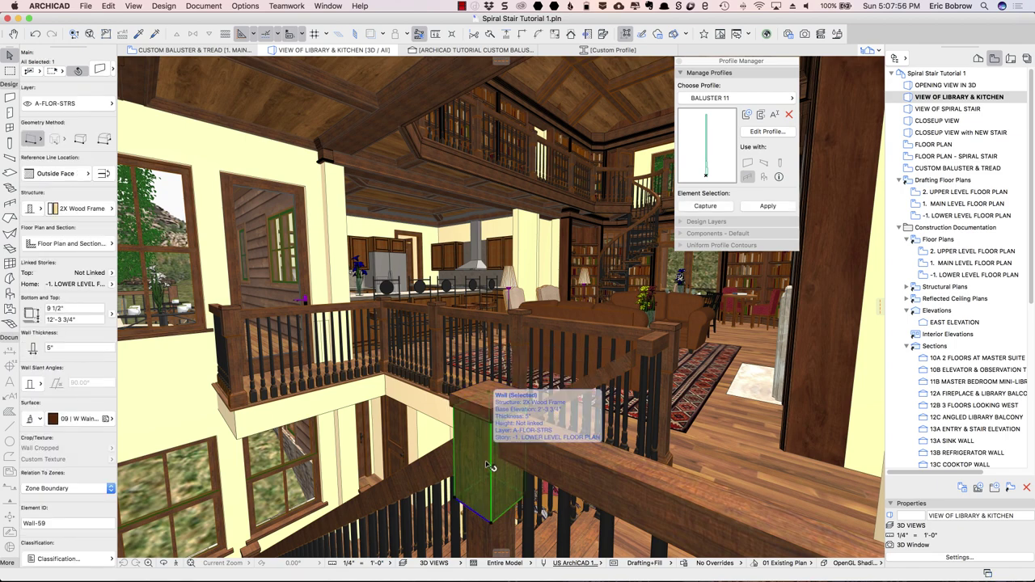
{"action": "left_click", "coordinate": [508, 530]}
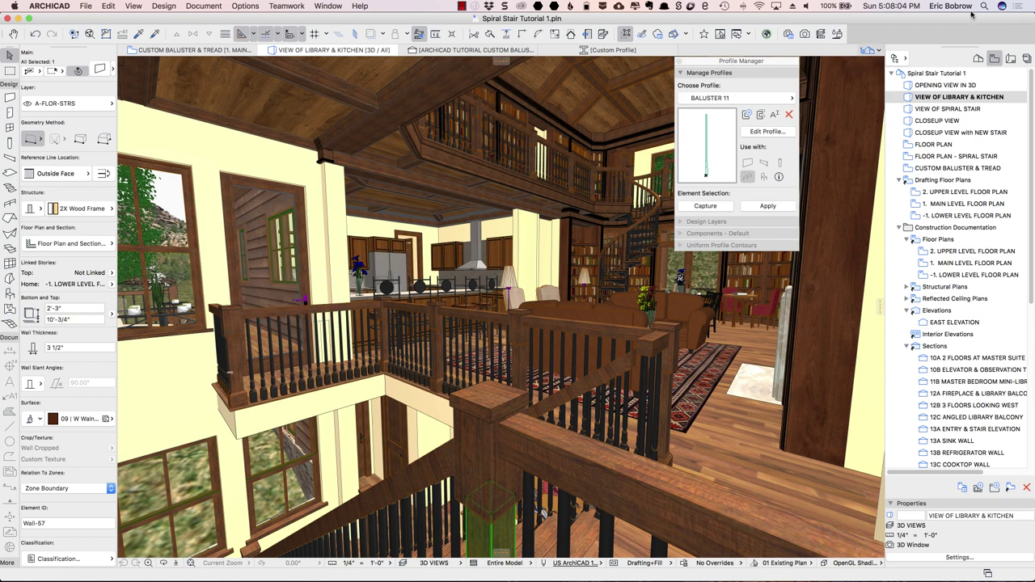
Select the square newel post's elements in the CUSTOM BALUSTER & TREAD plan view and display only them in 3D.
{"action": "left_click", "coordinate": [909, 169]}
{"action": "double_click", "coordinate": [909, 171]}
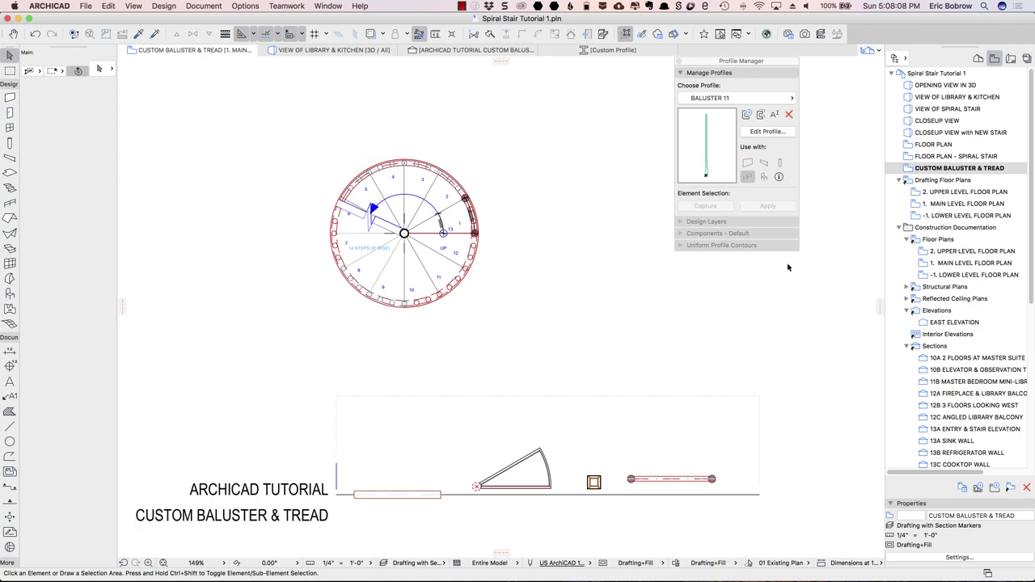
{"action": "left_click", "coordinate": [581, 472]}
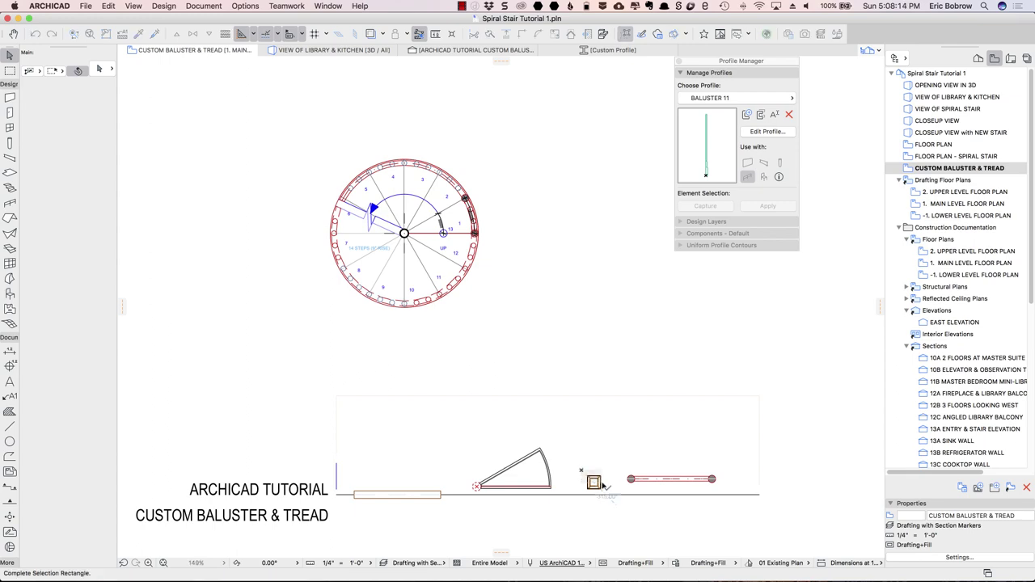
{"action": "left_click", "coordinate": [609, 495]}
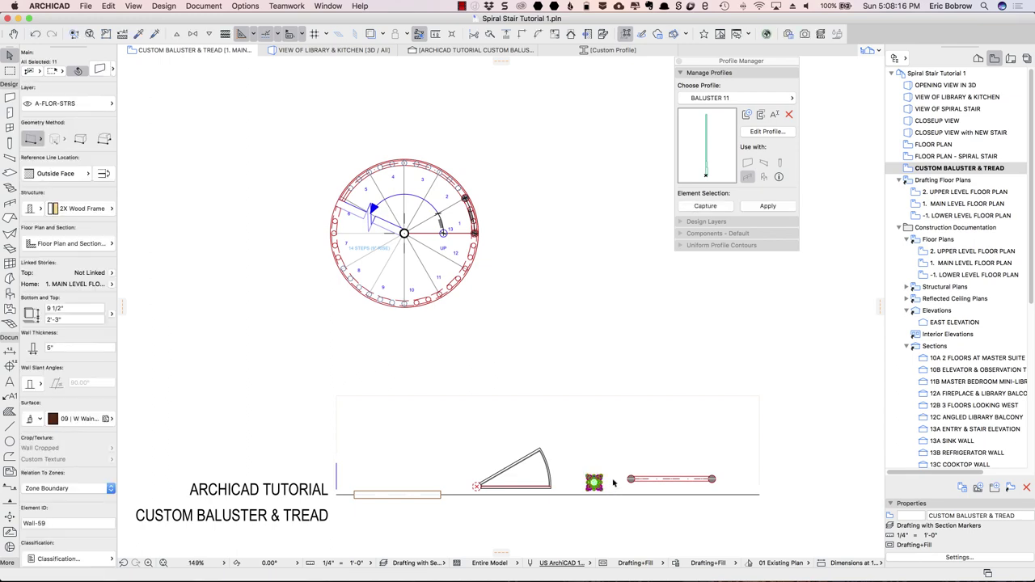
{"action": "key", "text": "F3"}
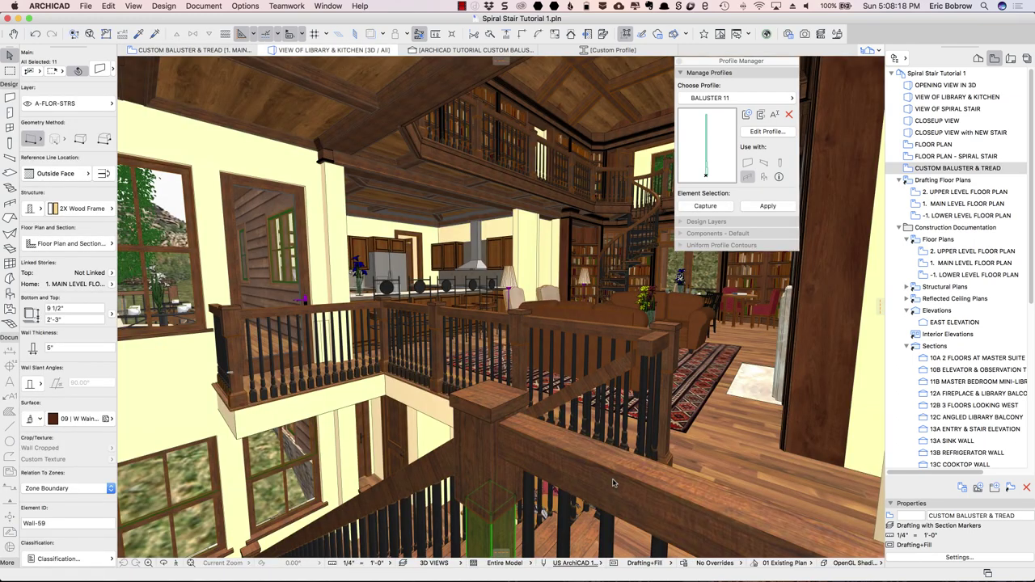
{"action": "key", "text": "F5"}
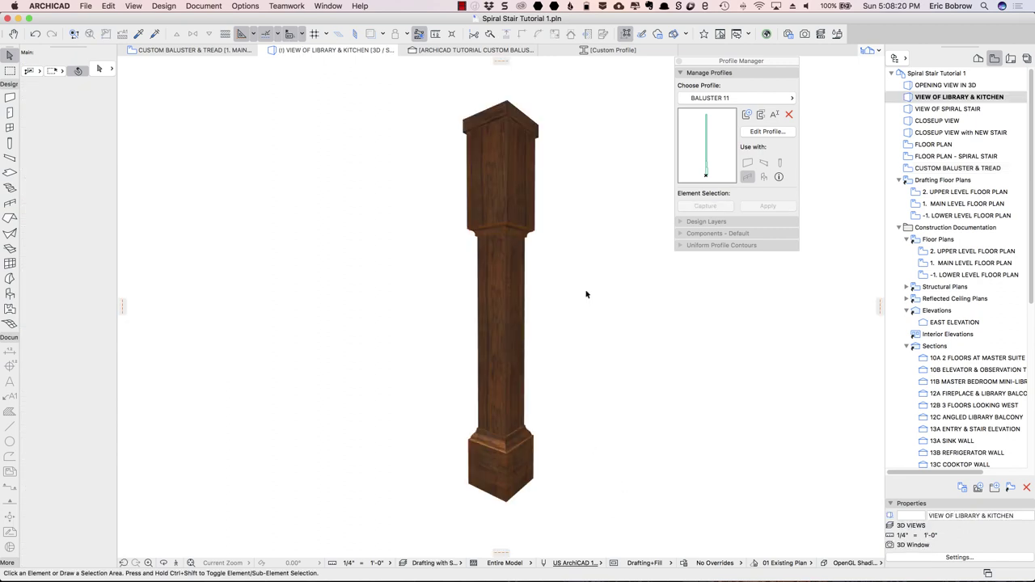
Save all the newel post's elements as a railing post named NEWELL POST 11 in the Embedded Library, keeping the default object settings.
{"action": "middle_click_drag", "start_coordinate": [597, 239], "coordinate": [542, 375], "text": "shift"}
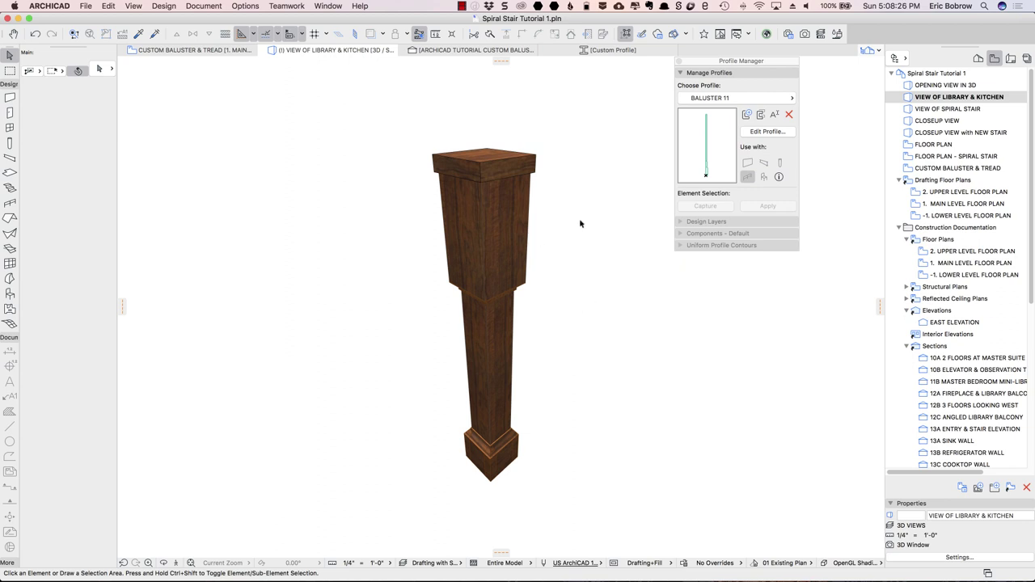
{"action": "scroll", "coordinate": [579, 224], "scroll_direction": "down", "scroll_amount": 3}
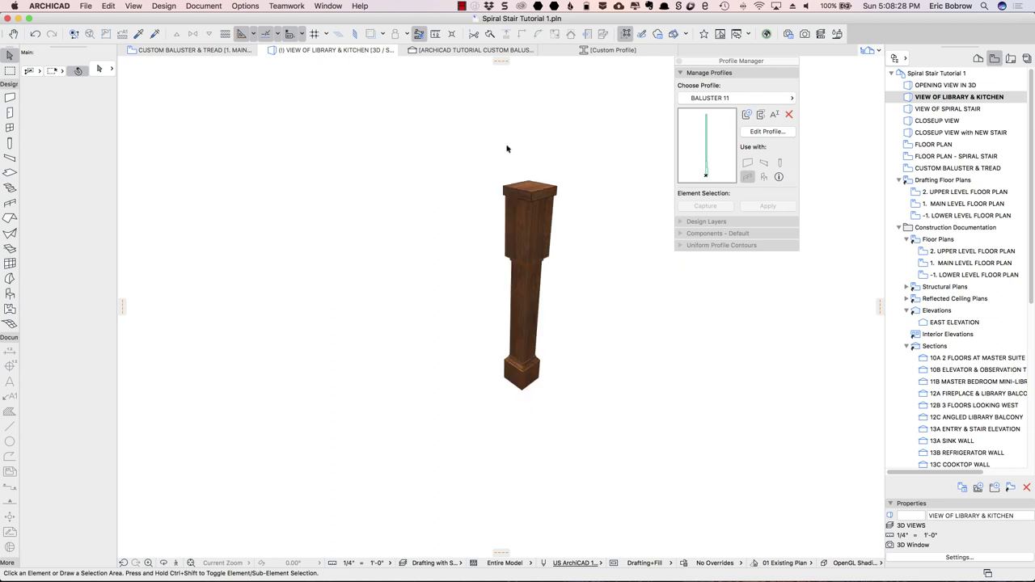
{"action": "left_click", "coordinate": [462, 160]}
{"action": "left_click", "coordinate": [624, 440]}
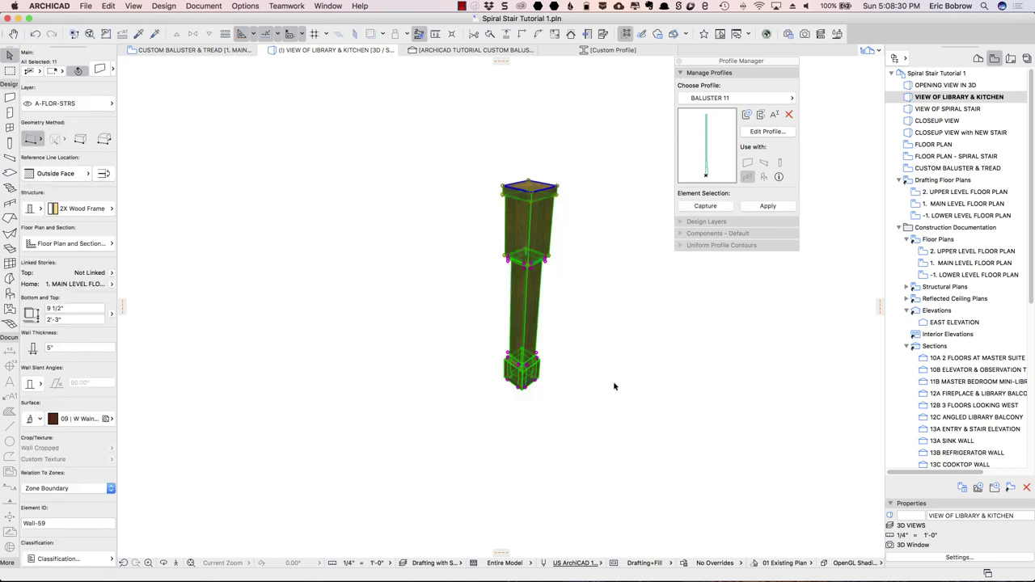
{"action": "left_click", "coordinate": [86, 6]}
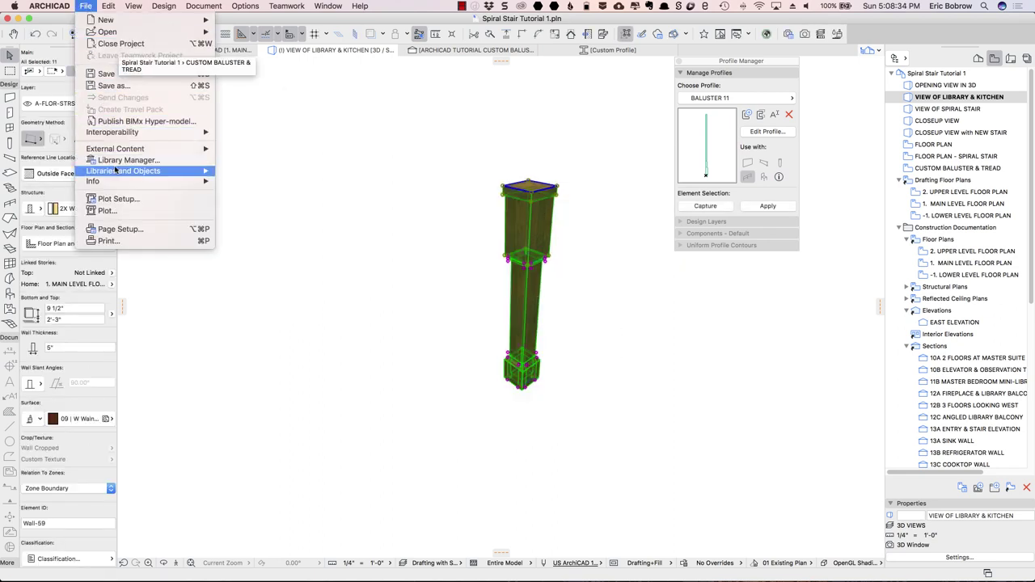
{"action": "mouse_move", "coordinate": [115, 170]}
{"action": "mouse_move", "coordinate": [280, 257]}
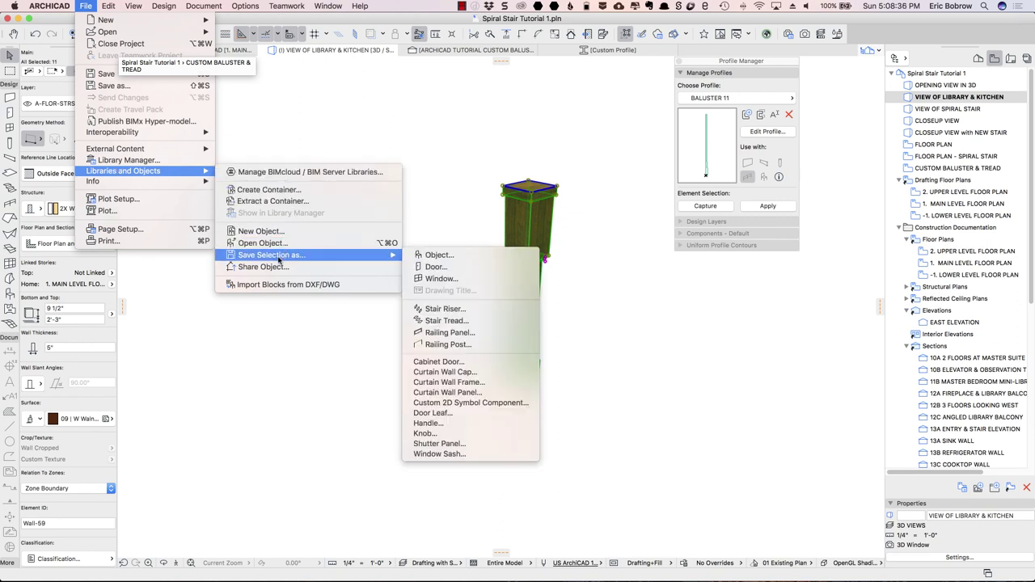
{"action": "left_click", "coordinate": [451, 346]}
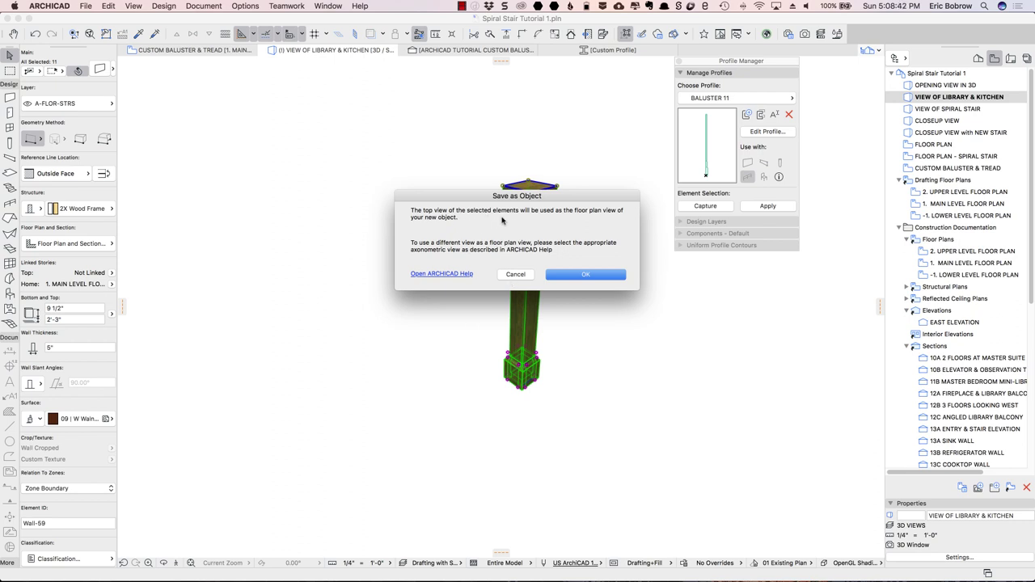
{"action": "left_click", "coordinate": [586, 276]}
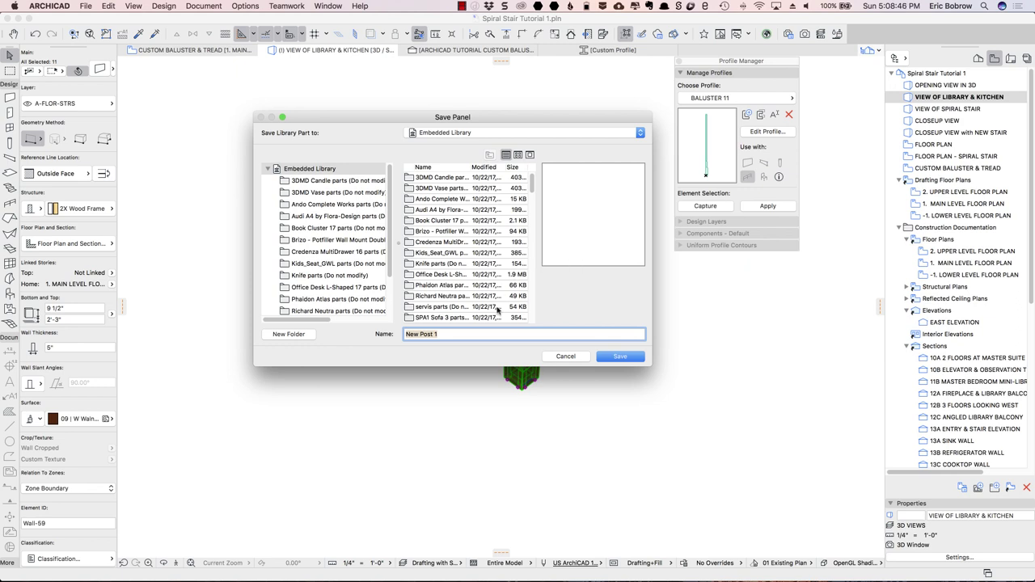
{"action": "type", "text": "NEWELL POST 11"}
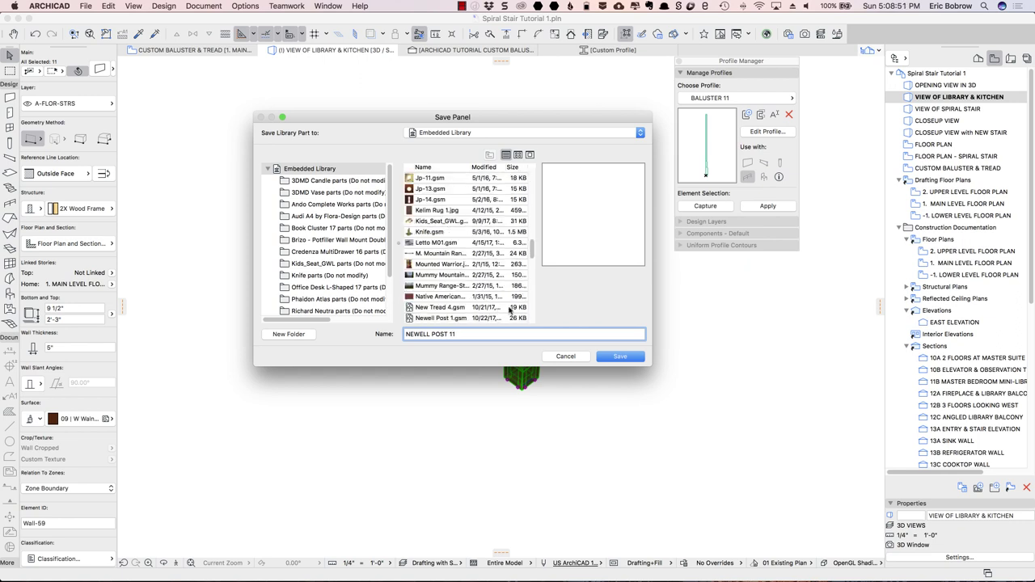
{"action": "left_click", "coordinate": [619, 357]}
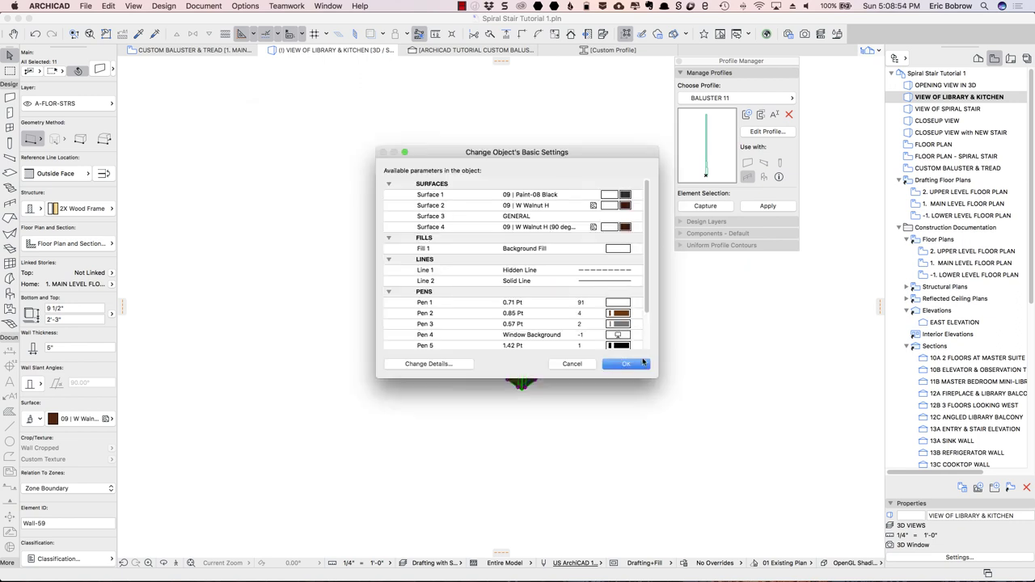
{"action": "left_click", "coordinate": [626, 364]}
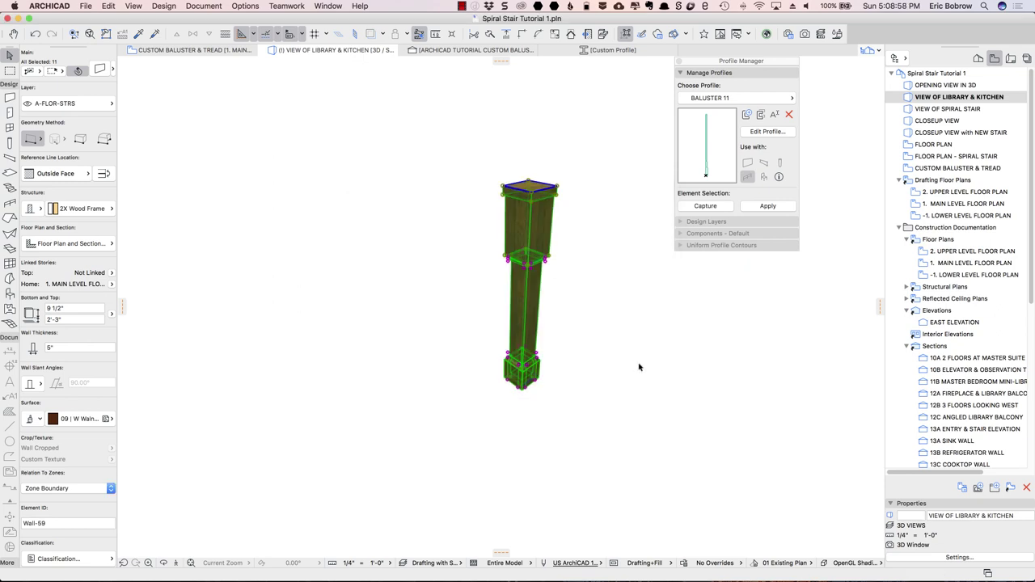
{"action": "left_click", "coordinate": [627, 362]}
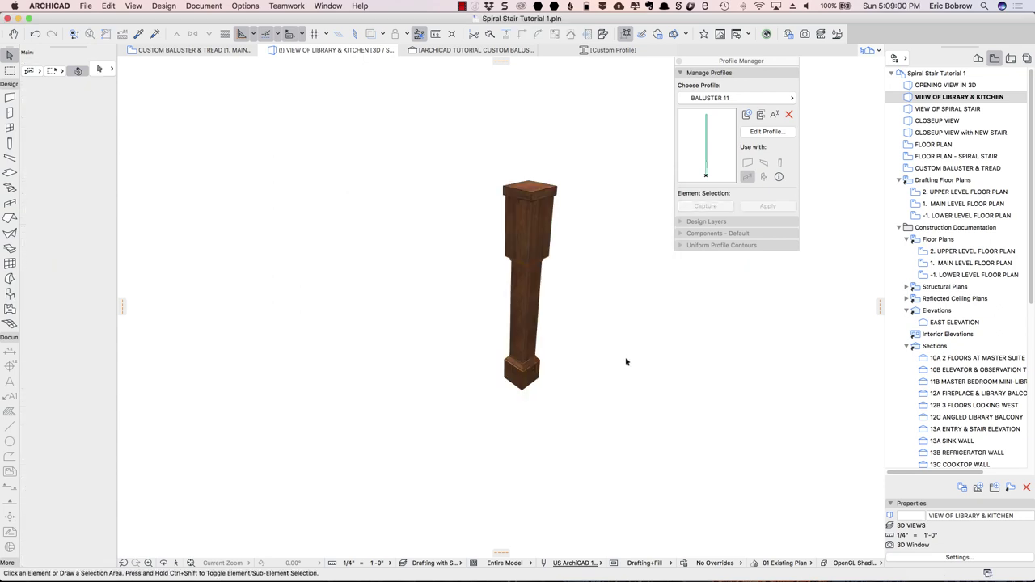
Return to the floor plan, place a marquee around the spiral stair and display only that area in 3D.
{"action": "key", "text": "F2"}
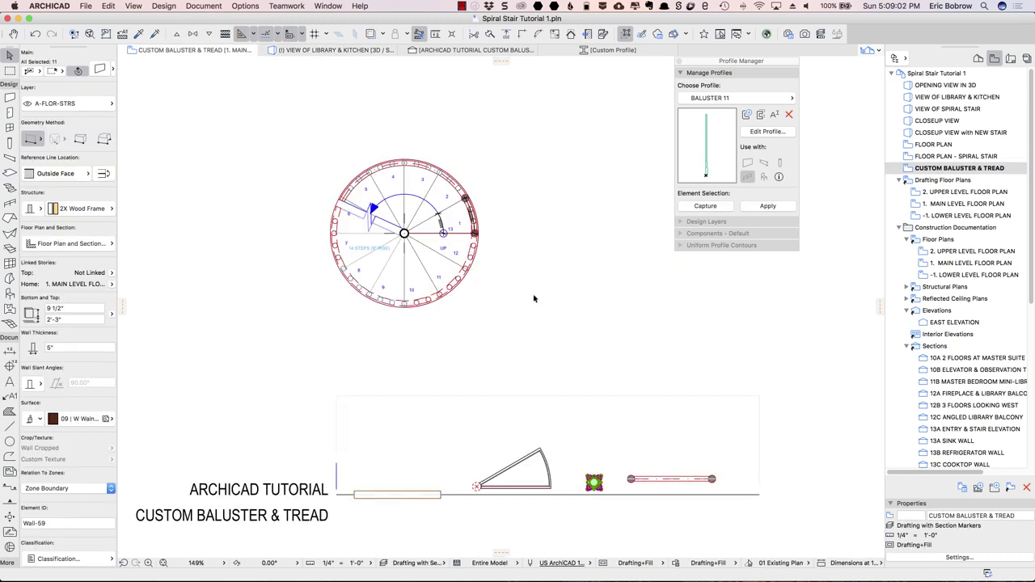
{"action": "key", "text": "m"}
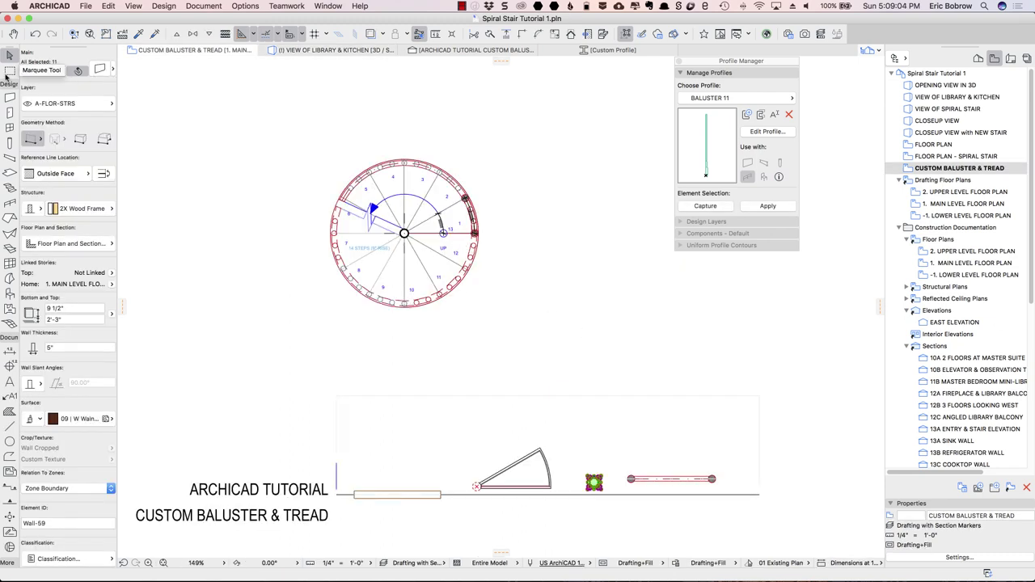
{"action": "key", "text": "Escape"}
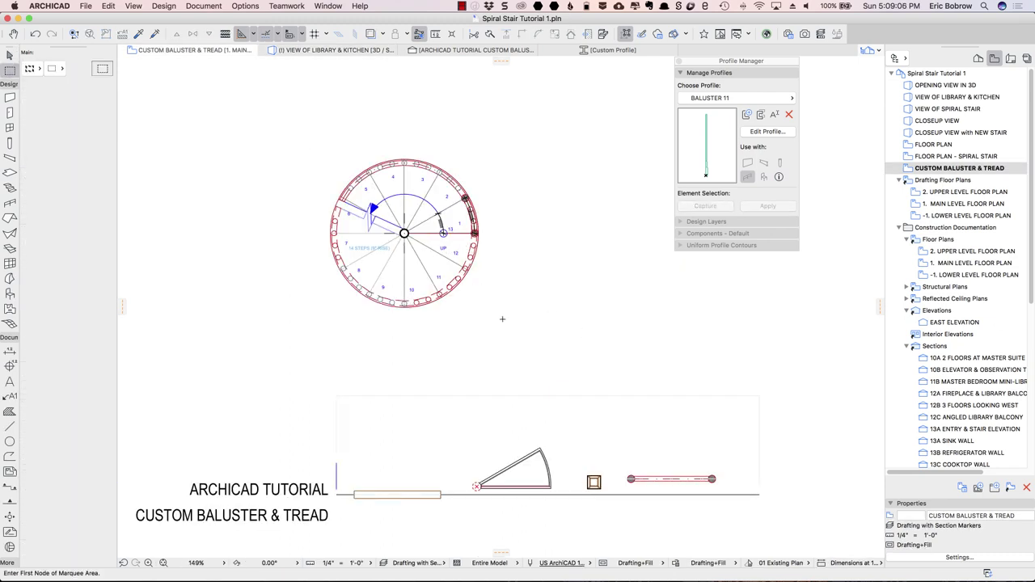
{"action": "left_click", "coordinate": [328, 152]}
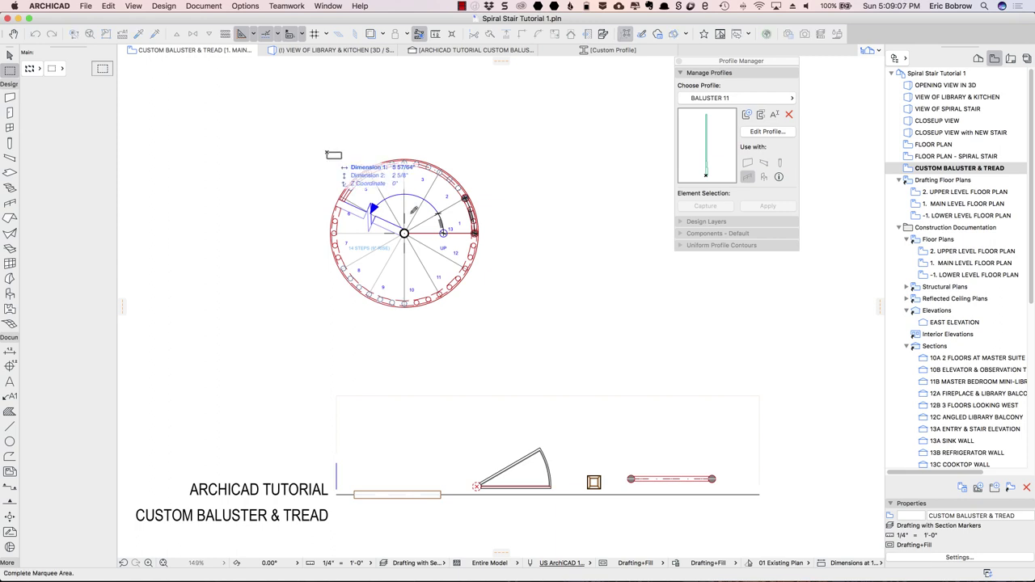
{"action": "left_click", "coordinate": [491, 316]}
{"action": "key", "text": "F5"}
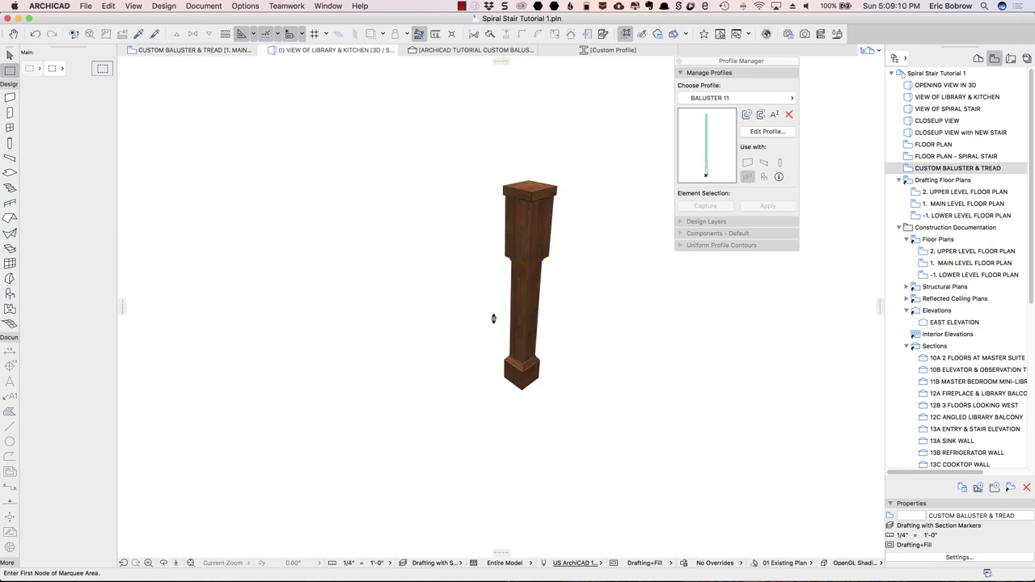
{"action": "key", "text": "F5"}
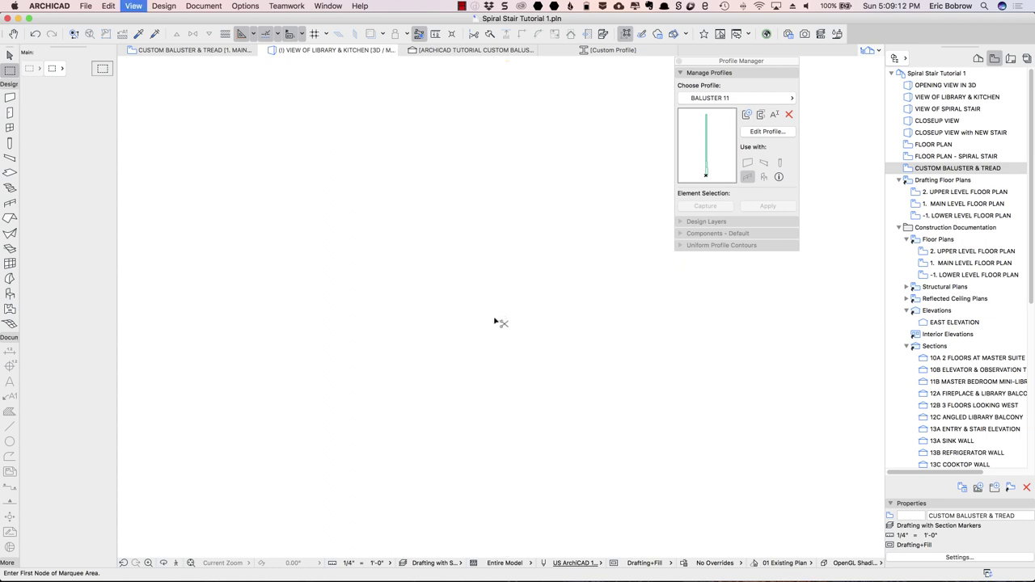
Enter edit mode for the spiral stair railing and change its newel post component to NEWELL POST 11.
{"action": "scroll", "coordinate": [542, 433], "scroll_direction": "up", "scroll_amount": 5}
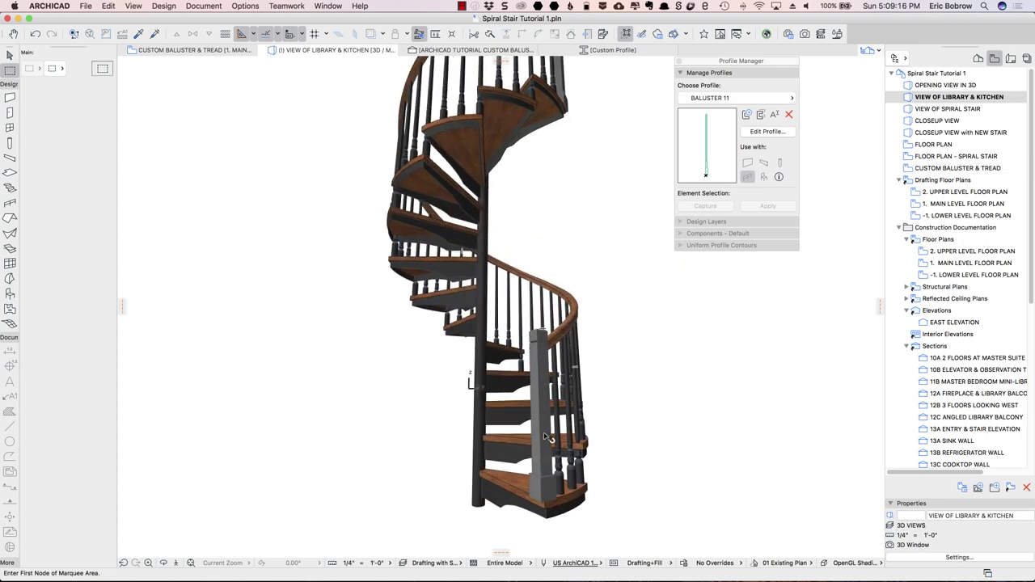
{"action": "left_click", "coordinate": [545, 437]}
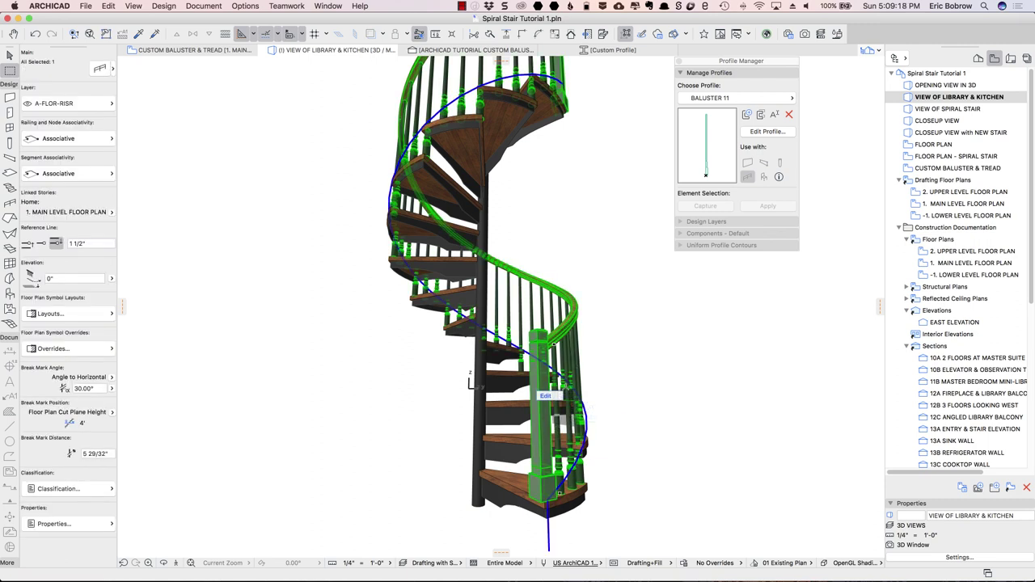
{"action": "left_click", "coordinate": [561, 398]}
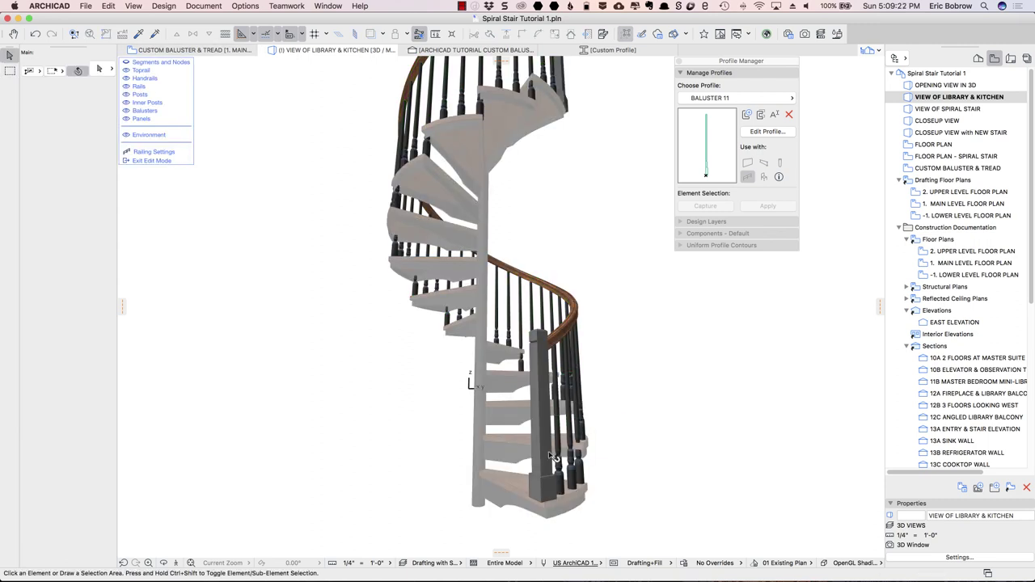
{"action": "left_click", "coordinate": [553, 457]}
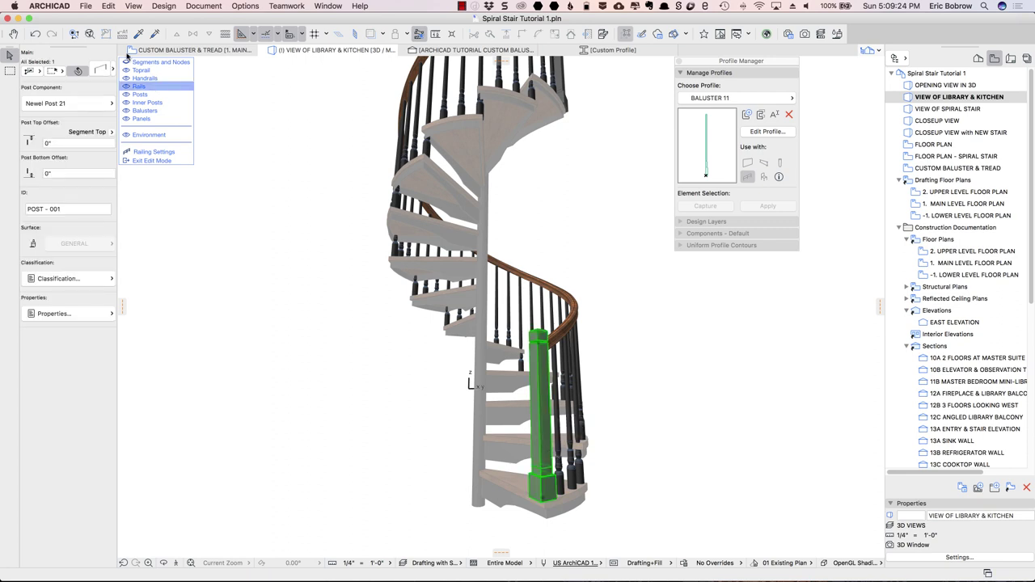
{"action": "left_click", "coordinate": [110, 105]}
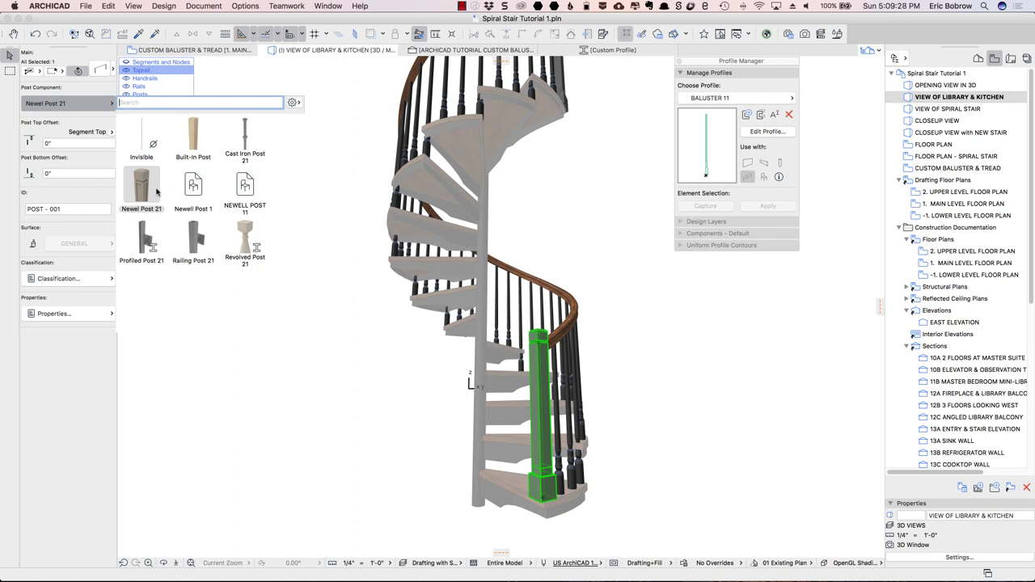
{"action": "left_click", "coordinate": [243, 187]}
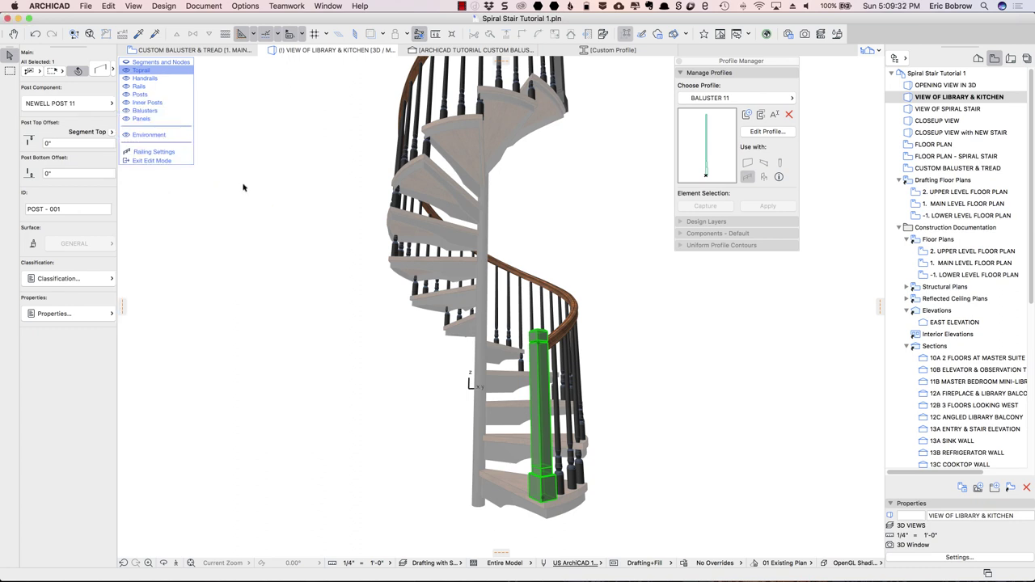
{"action": "left_click", "coordinate": [584, 355]}
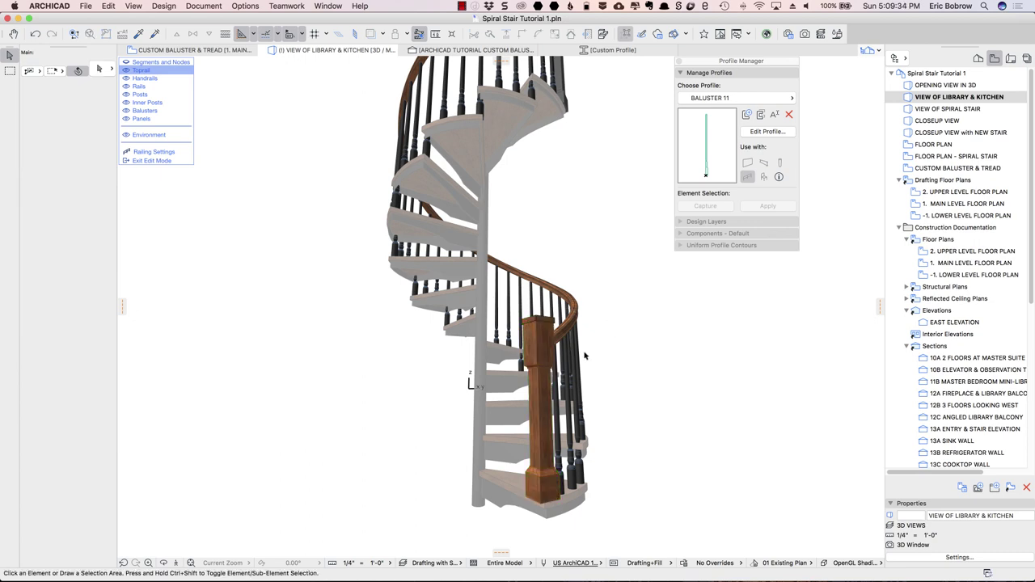
{"action": "mouse_move", "coordinate": [634, 358]}
{"action": "middle_mouse_down", "text": "shift"}
{"action": "mouse_move", "coordinate": [591, 359]}
{"action": "mouse_move", "coordinate": [620, 373]}
{"action": "middle_mouse_up", "text": "shift"}
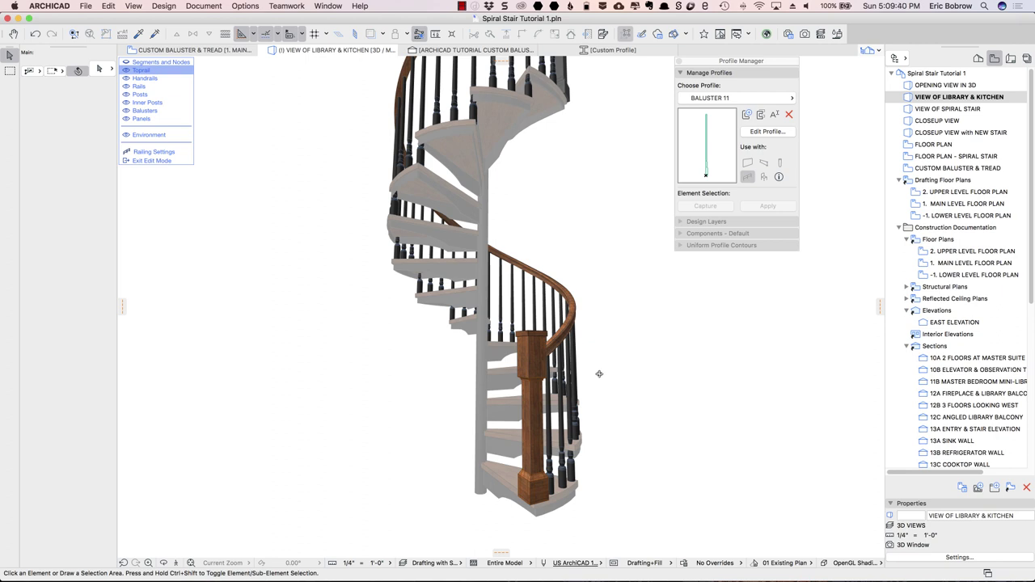
Examine the custom settings of the replaced newel post in its selection settings, then close them without changes.
{"action": "left_click", "coordinate": [538, 402]}
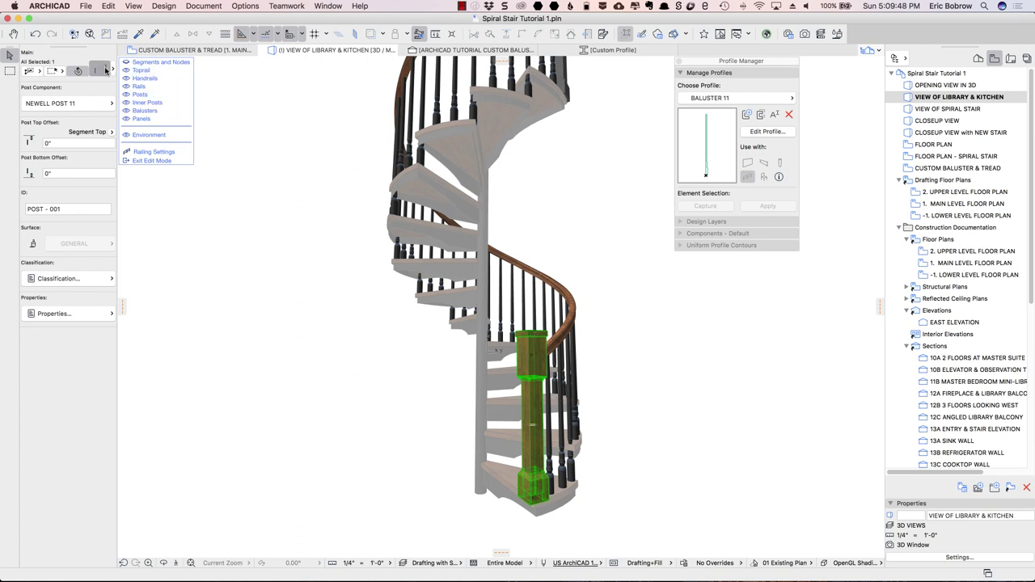
{"action": "key", "text": "super+t"}
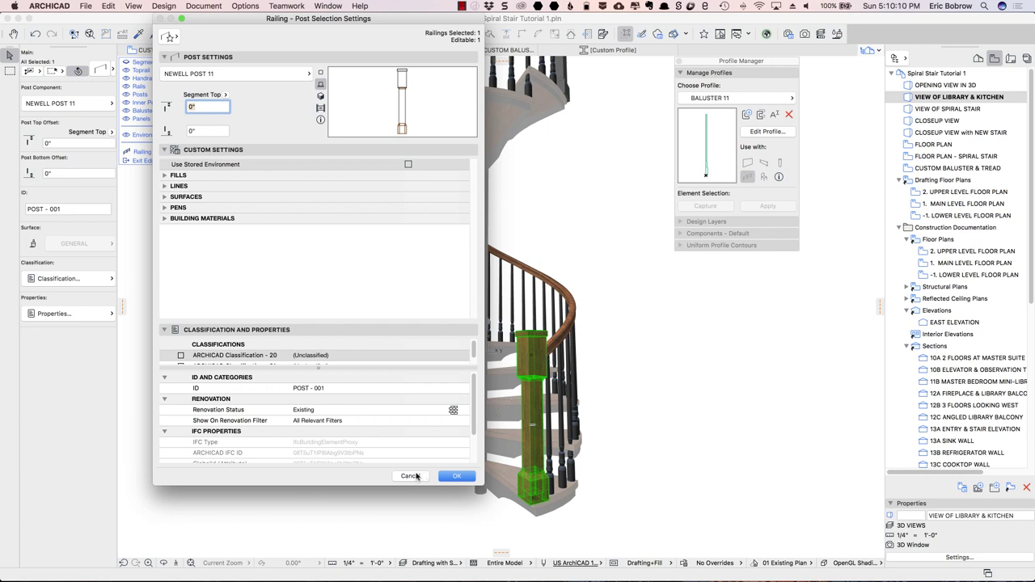
{"action": "left_click", "coordinate": [410, 477]}
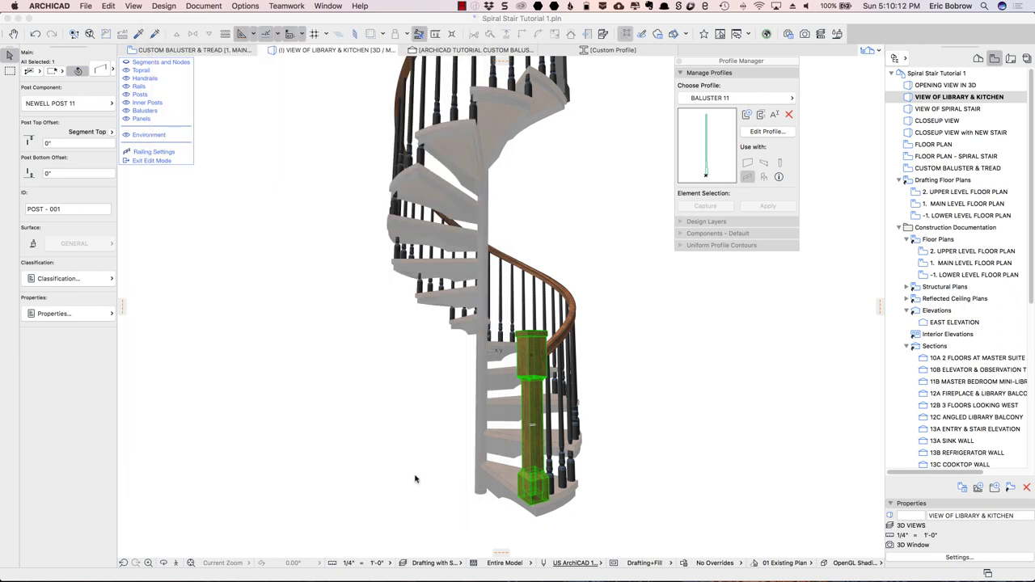
Go back to the floor plan and examine the newel post's symbol on the spiral stair railing.
{"action": "key", "text": "Escape"}
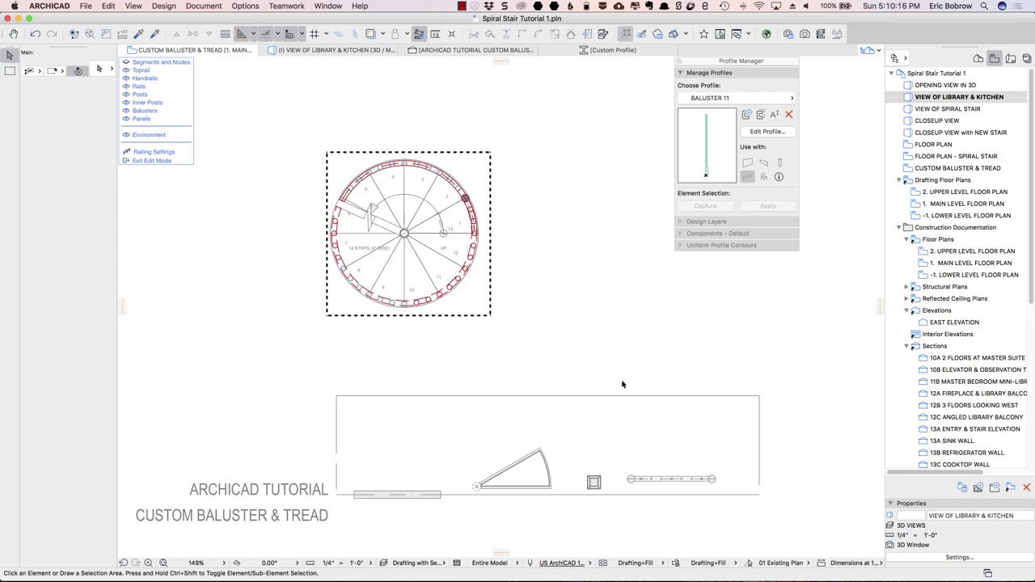
{"action": "scroll", "coordinate": [484, 234], "scroll_direction": "up", "scroll_amount": 5}
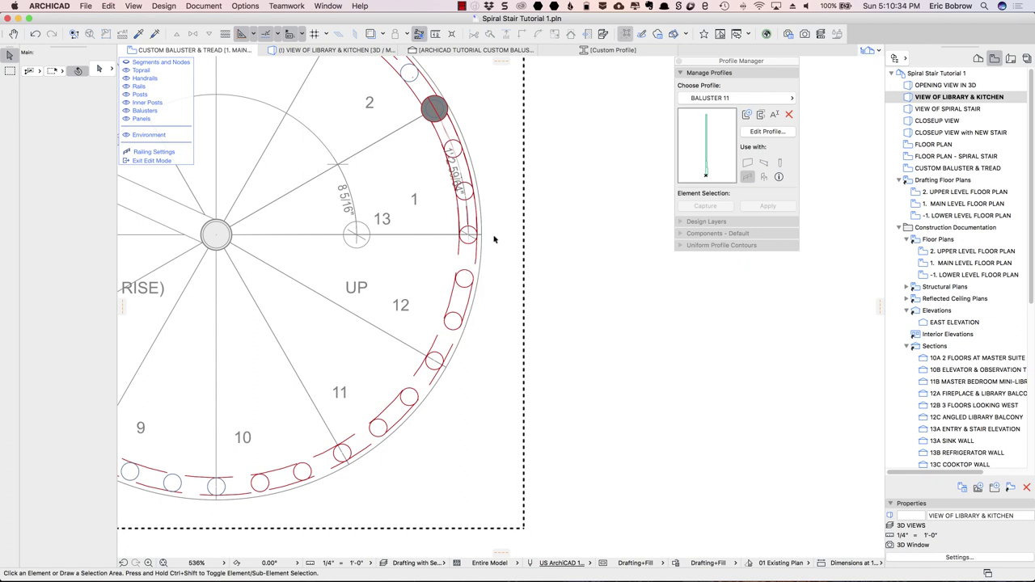
{"action": "scroll", "coordinate": [494, 239], "scroll_direction": "down", "scroll_amount": 3}
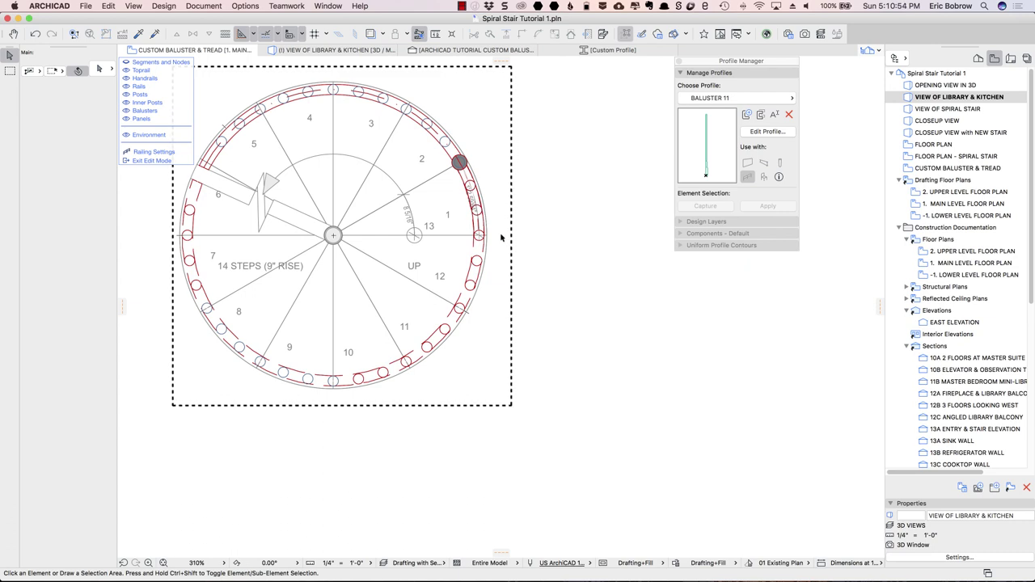
Leave railing edit mode and open the ARCHICAD TUTORIAL CUSTOM BALUSTER & TREAD section with the current view settings.
{"action": "scroll", "coordinate": [587, 354], "scroll_direction": "down", "scroll_amount": 3}
{"action": "mouse_move", "coordinate": [588, 359]}
{"action": "middle_mouse_down"}
{"action": "mouse_move", "coordinate": [567, 285]}
{"action": "mouse_move", "coordinate": [463, 153]}
{"action": "middle_mouse_up"}
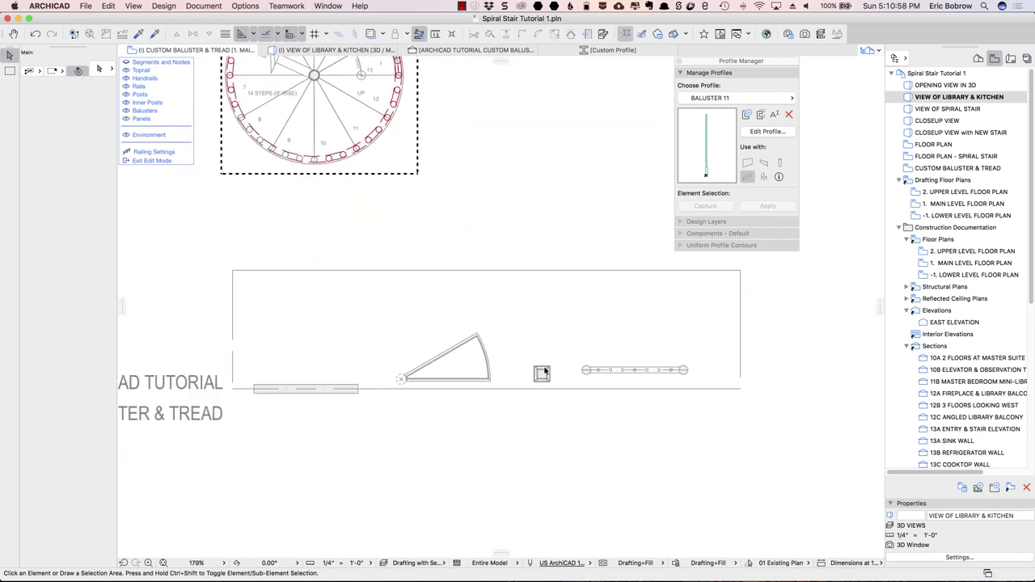
{"action": "left_click", "coordinate": [152, 161]}
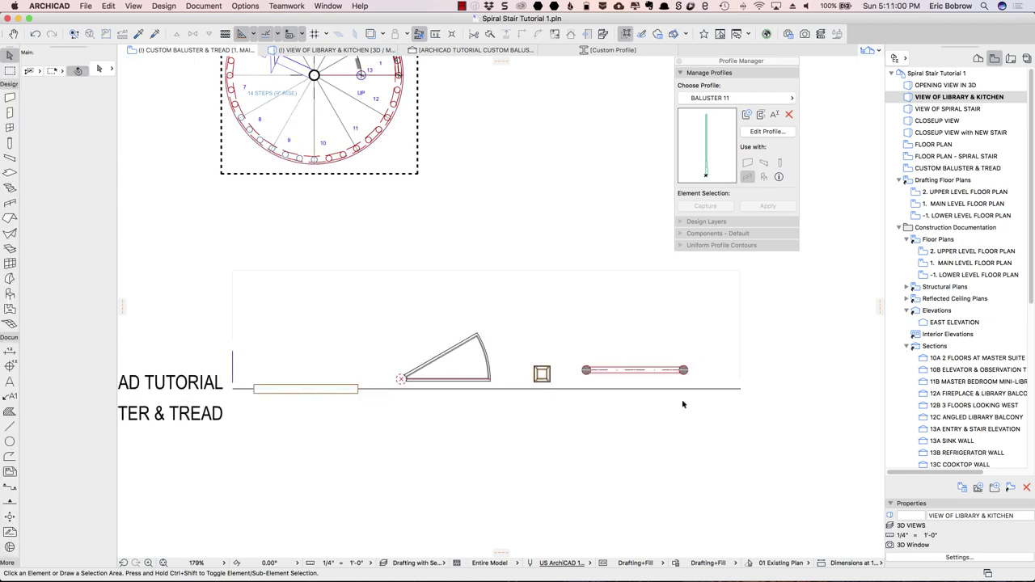
{"action": "left_click", "coordinate": [548, 390]}
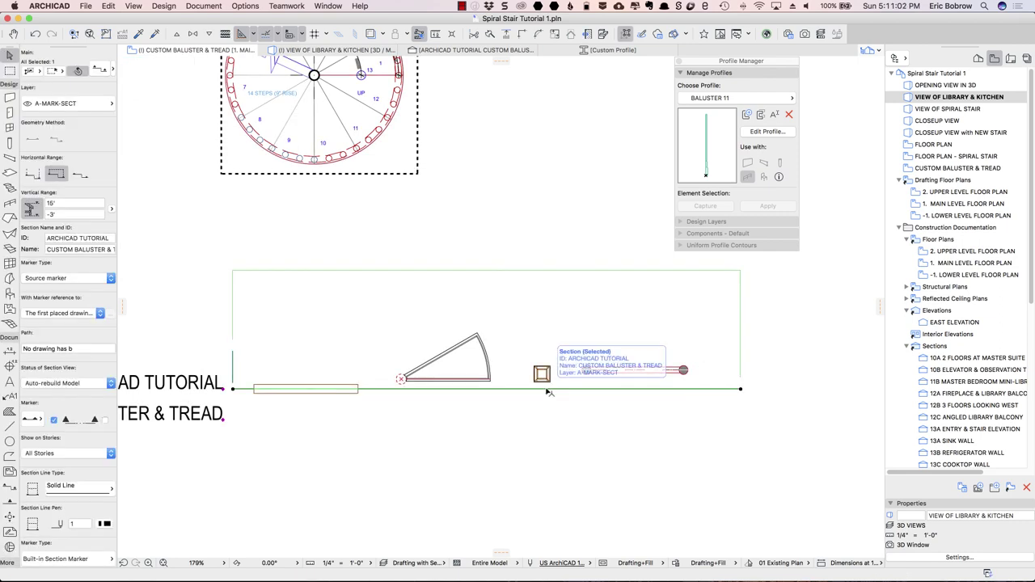
{"action": "right_click", "coordinate": [547, 392]}
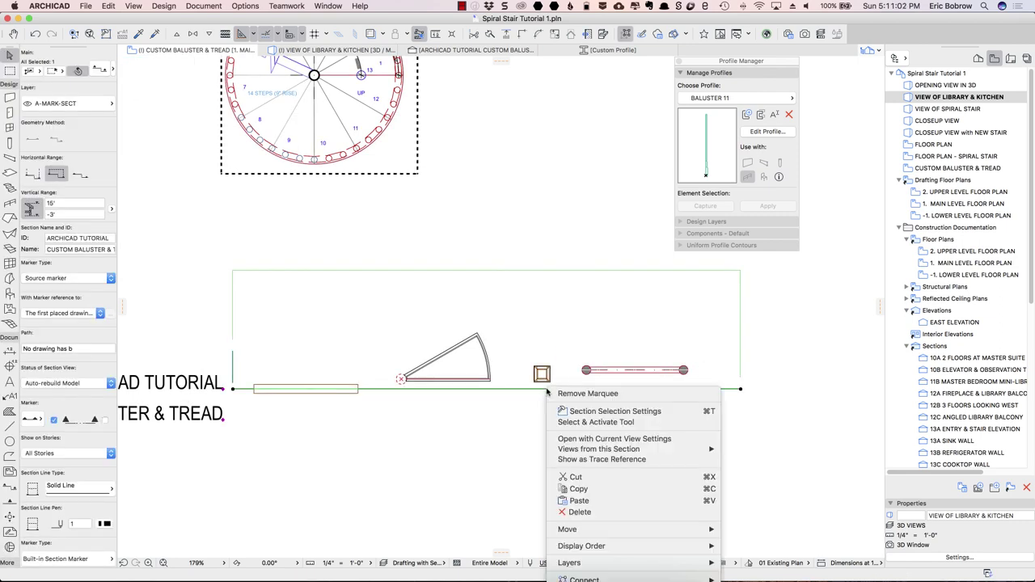
{"action": "left_click", "coordinate": [584, 441]}
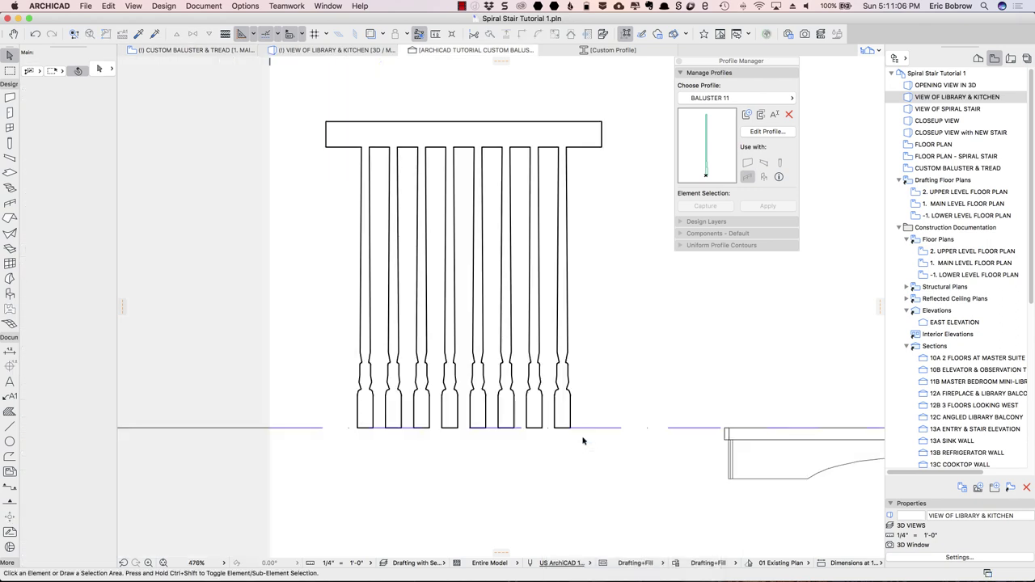
Copy all the newel post's elements in the section and create a new profile named NEWELL POST 12.
{"action": "scroll", "coordinate": [741, 386], "scroll_direction": "right", "scroll_amount": 10}
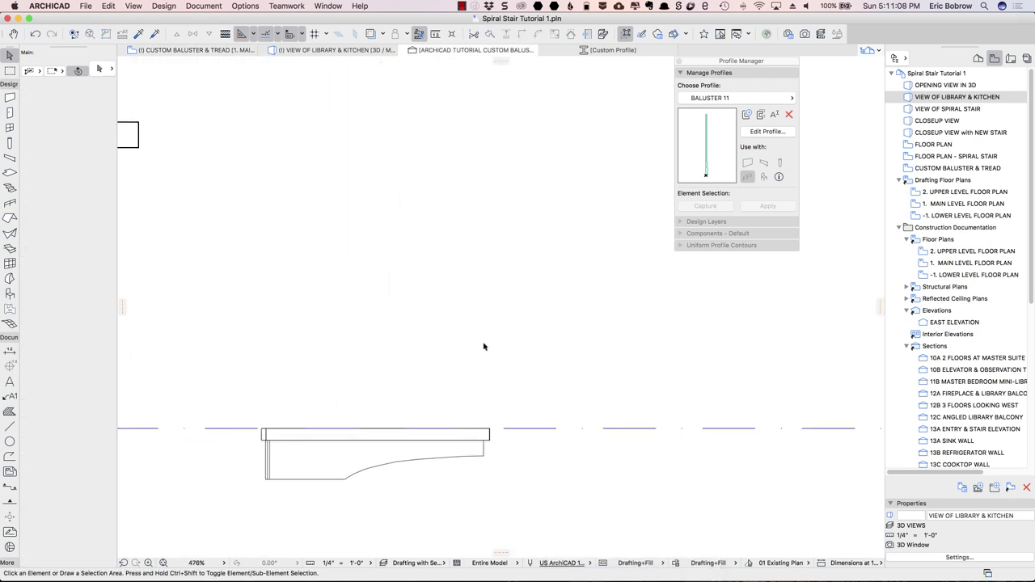
{"action": "scroll", "coordinate": [662, 346], "scroll_direction": "right", "scroll_amount": 5}
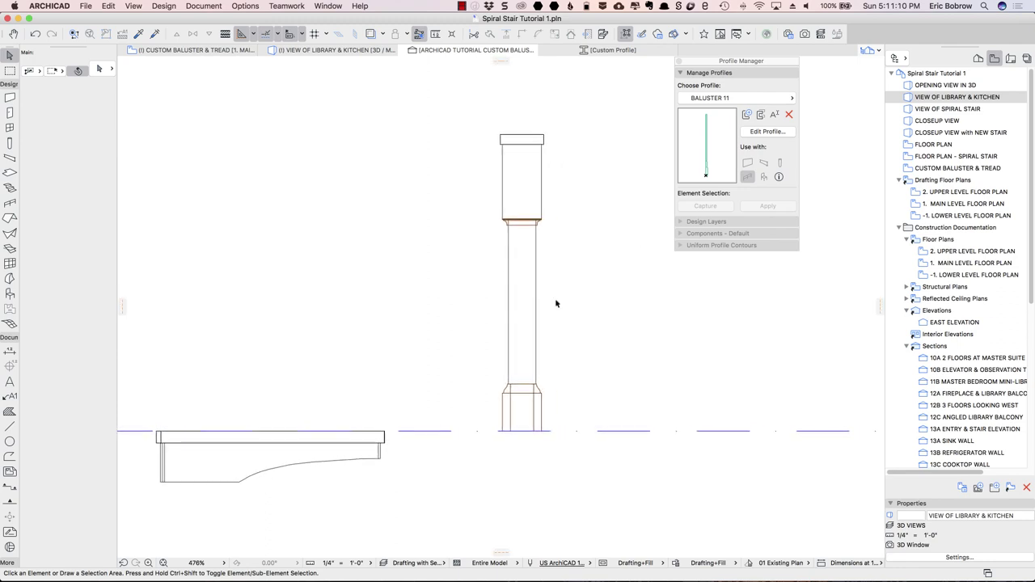
{"action": "left_click", "coordinate": [479, 113]}
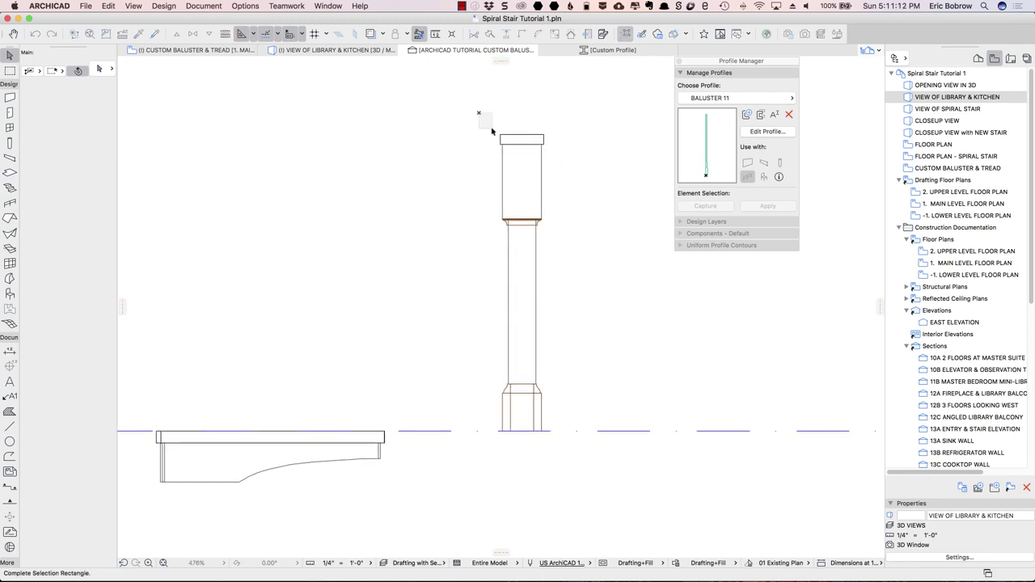
{"action": "left_click", "coordinate": [566, 444]}
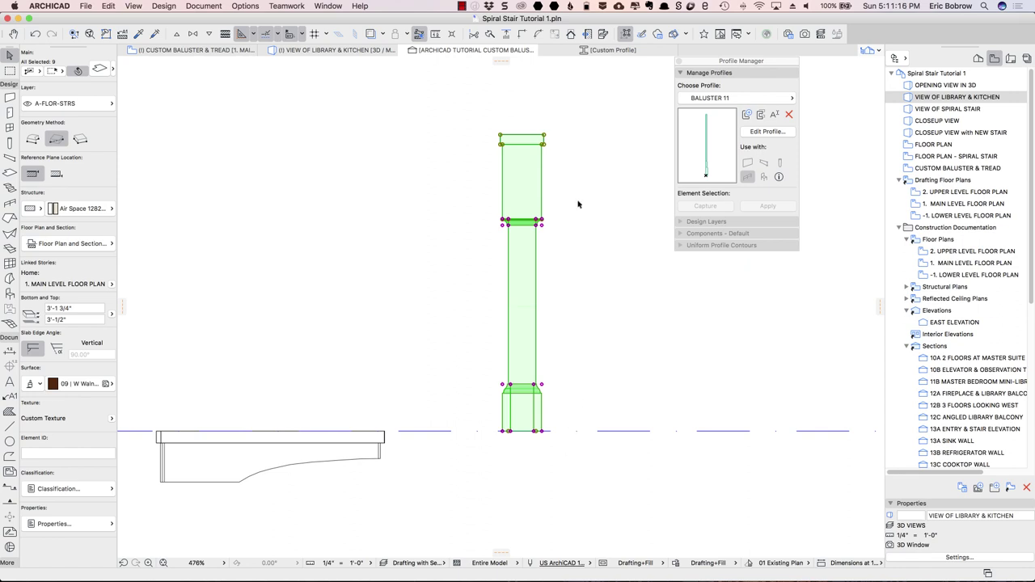
{"action": "left_click", "coordinate": [747, 116]}
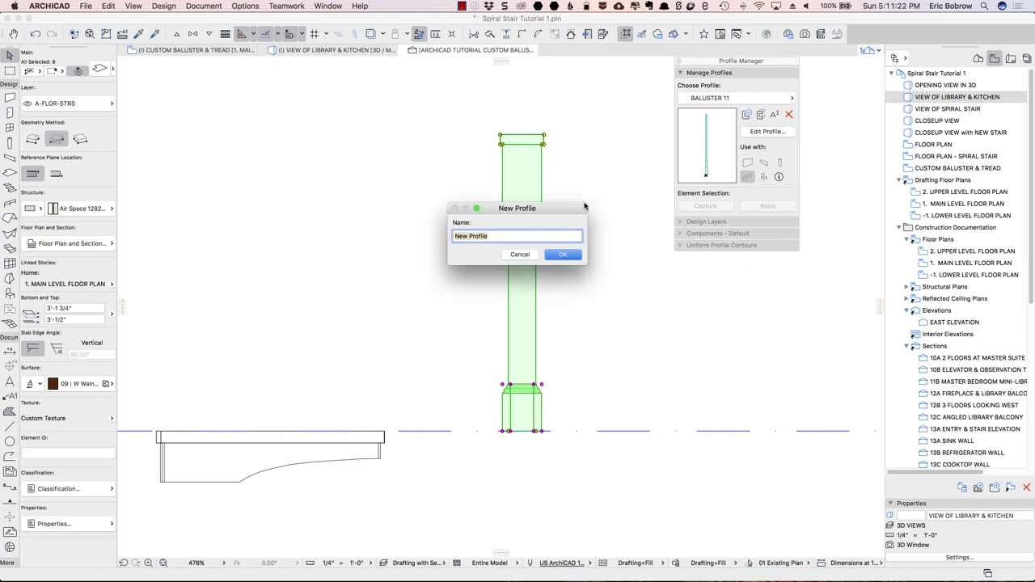
{"action": "type", "text": "NEWELL POST 12"}
{"action": "left_click", "coordinate": [566, 256]}
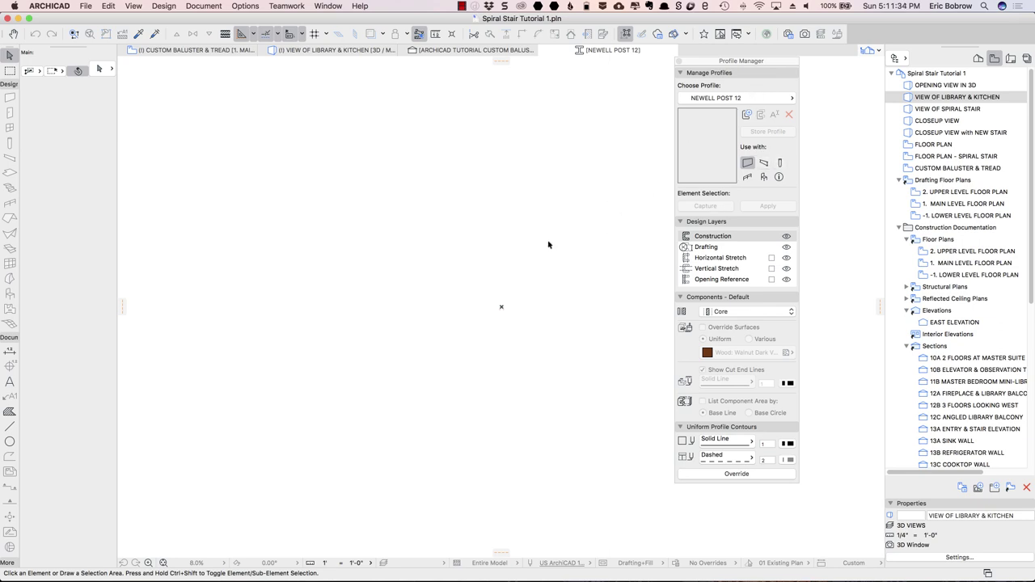
Paste the newel post drawing at the center of the current view and move its bottom midpoint onto the profile origin.
{"action": "key", "text": "super+v"}
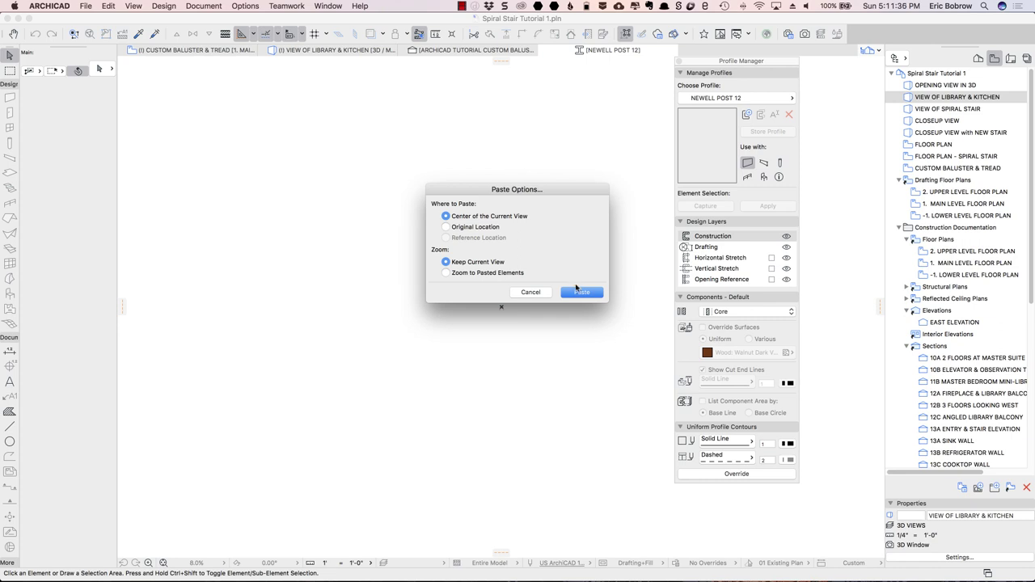
{"action": "left_click", "coordinate": [582, 293]}
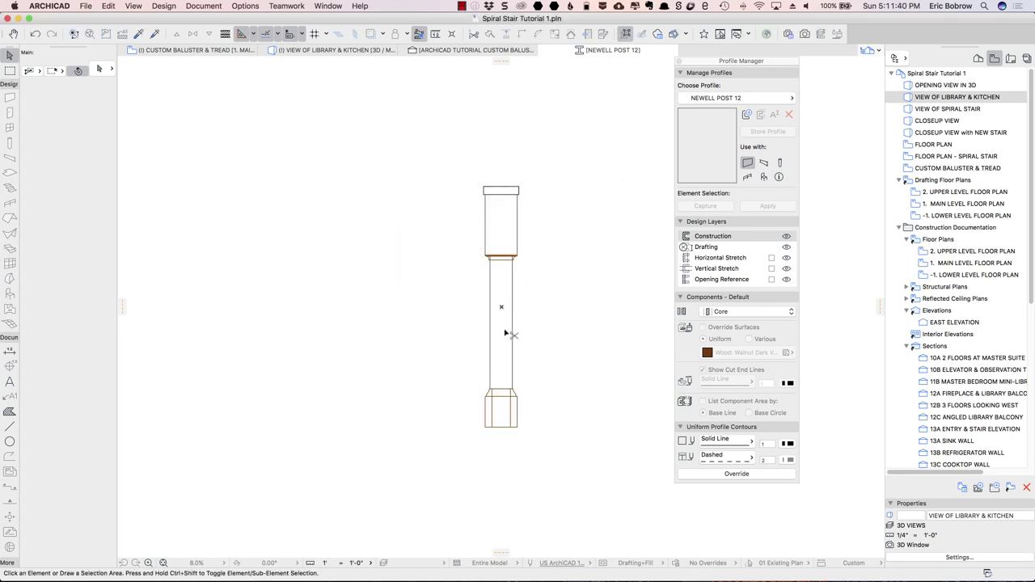
{"action": "key", "text": "super+a"}
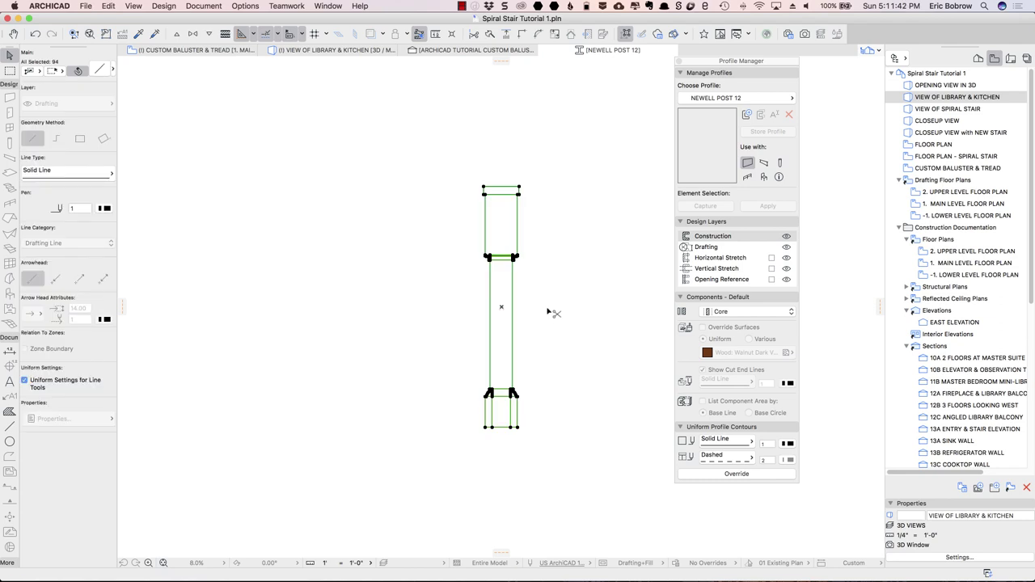
{"action": "key", "text": "super+d"}
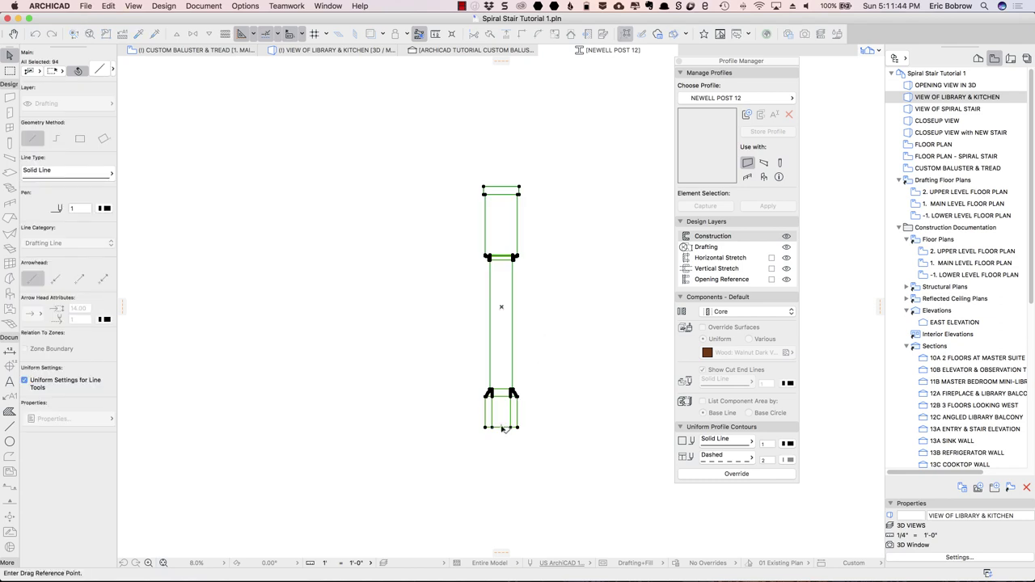
{"action": "left_click", "coordinate": [501, 427]}
{"action": "left_click", "coordinate": [501, 308]}
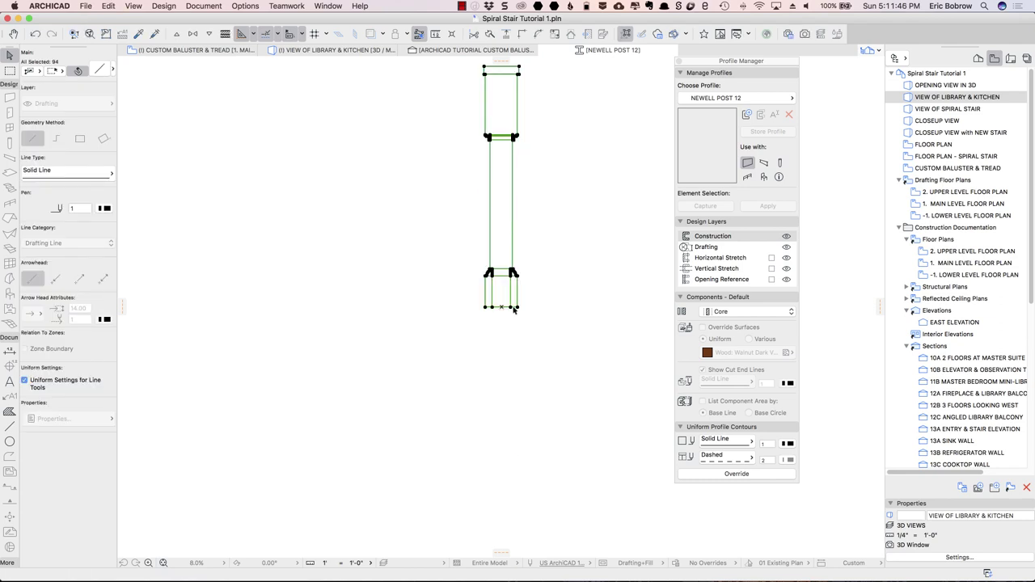
{"action": "scroll", "coordinate": [579, 216], "scroll_direction": "up", "scroll_amount": 5}
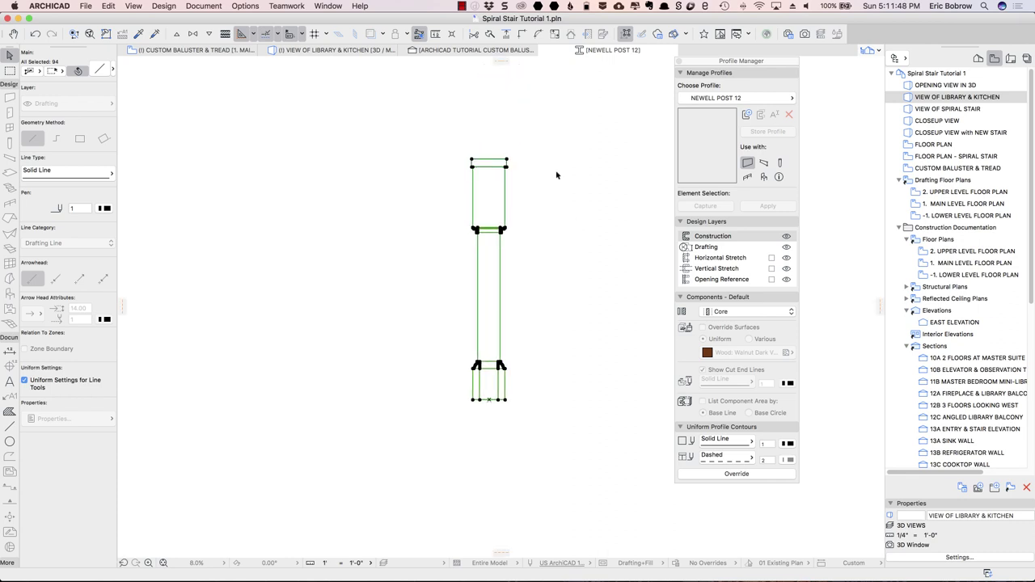
{"action": "key", "text": "Escape"}
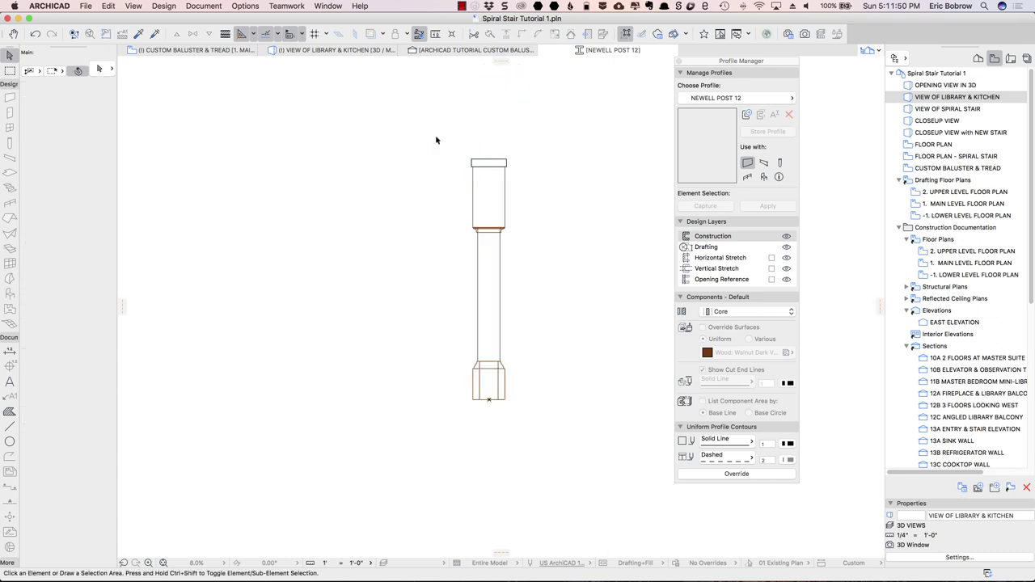
Split the entire newel post drawing along its vertical centerline and delete the half on the left of the axis.
{"action": "left_click_drag", "start_coordinate": [434, 134], "coordinate": [541, 428]}
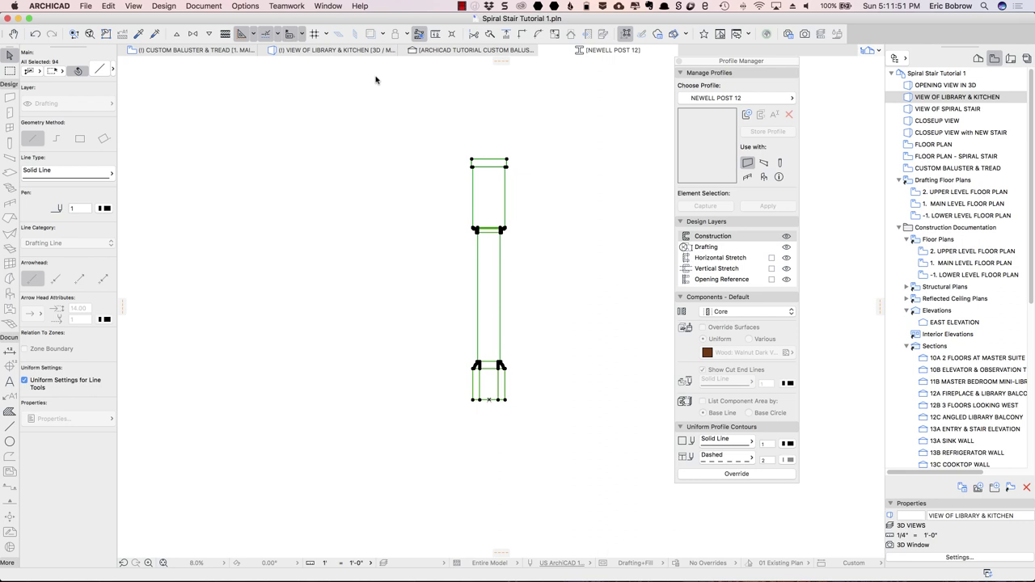
{"action": "left_click", "coordinate": [490, 34]}
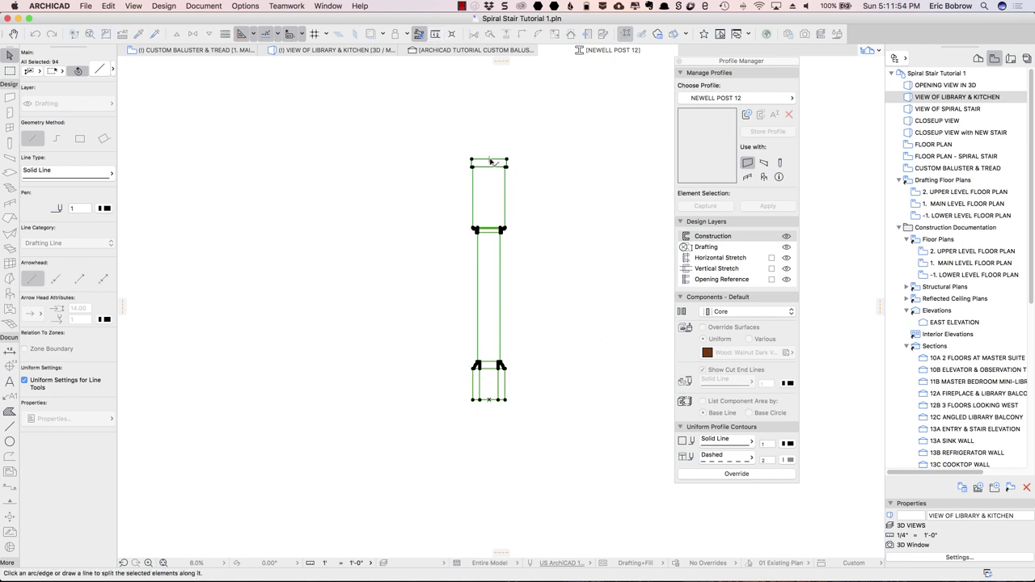
{"action": "left_click", "coordinate": [490, 161]}
{"action": "left_click", "coordinate": [489, 427]}
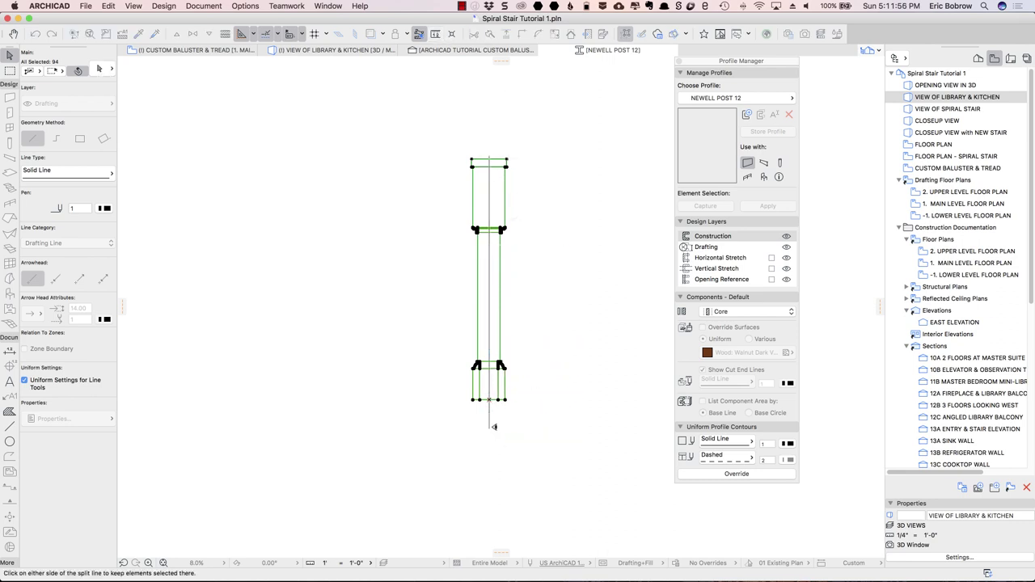
{"action": "left_click", "coordinate": [421, 403]}
{"action": "key", "text": "Delete"}
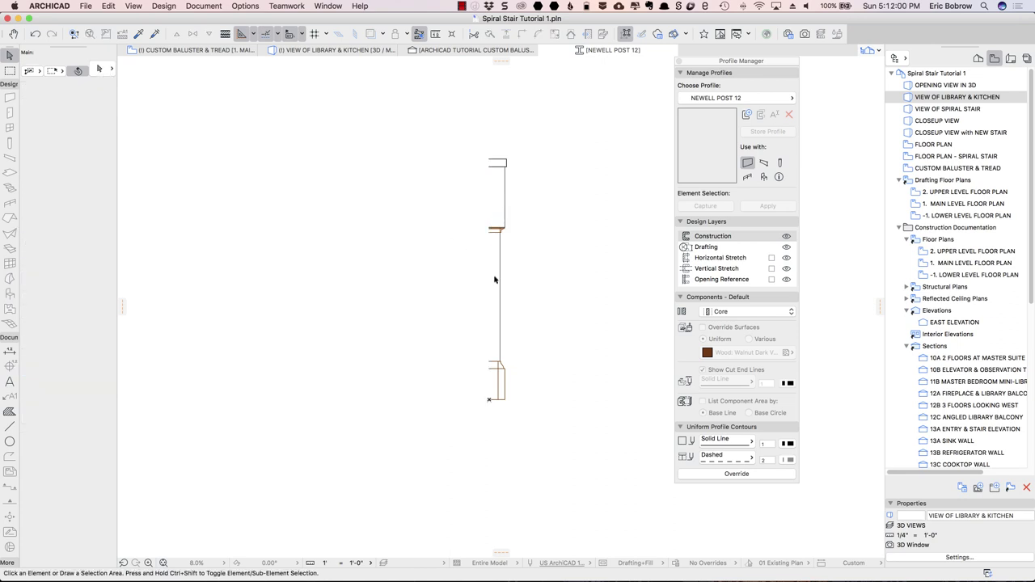
Delete the interior horizontal and vertical lines of the post's base, keeping only its outer contour.
{"action": "scroll", "coordinate": [495, 280], "scroll_direction": "up", "scroll_amount": 4}
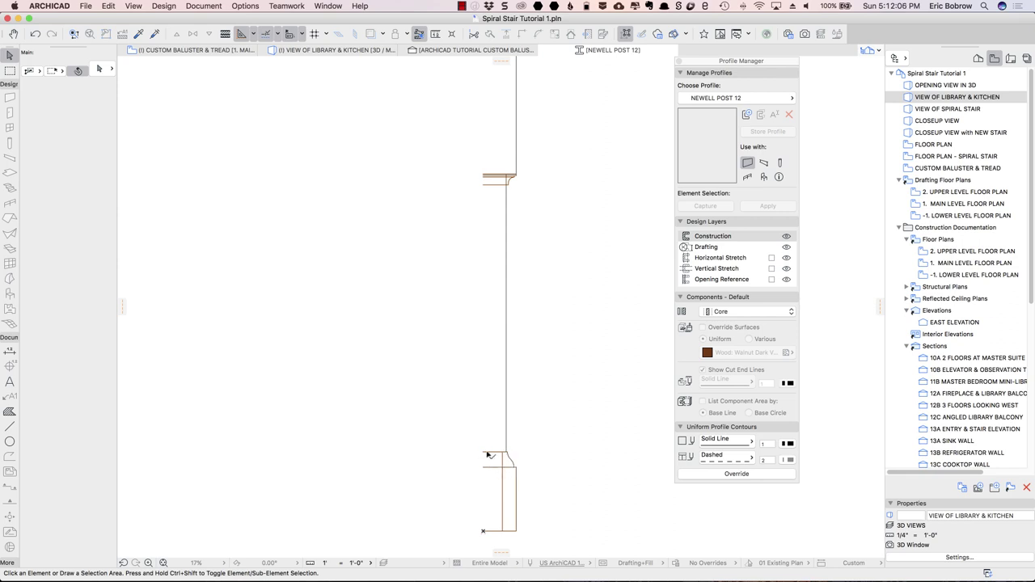
{"action": "left_click", "coordinate": [472, 439]}
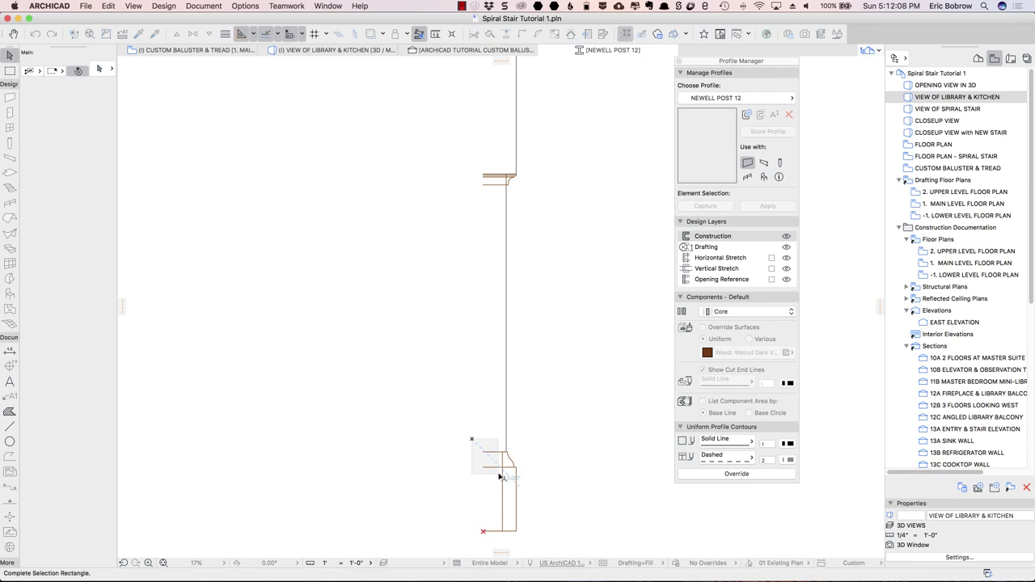
{"action": "left_click", "coordinate": [501, 477]}
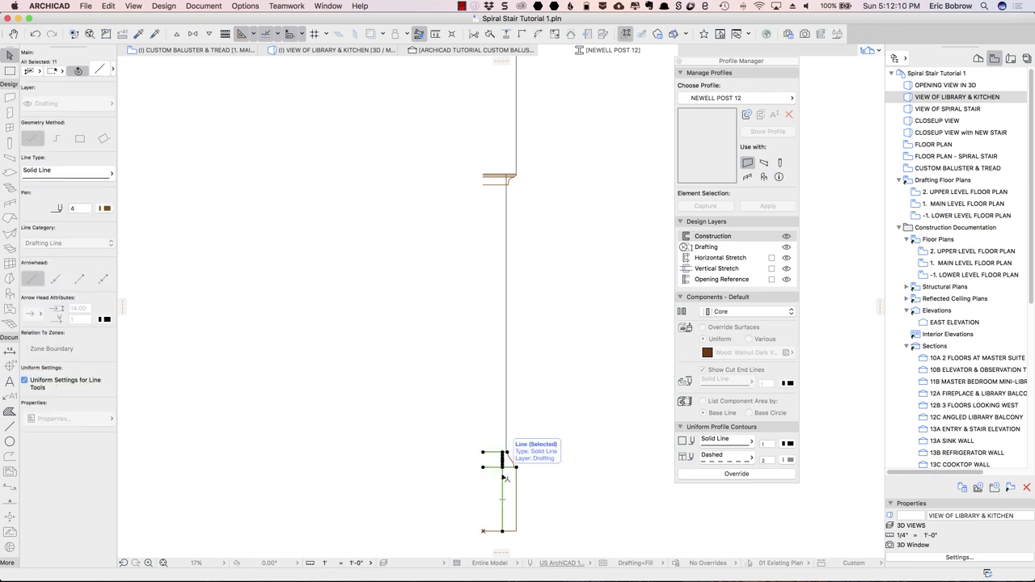
{"action": "key", "text": "Delete"}
Delete the interior horizontal lines that run from the centerline through the upper molding.
{"action": "left_click", "coordinate": [467, 143]}
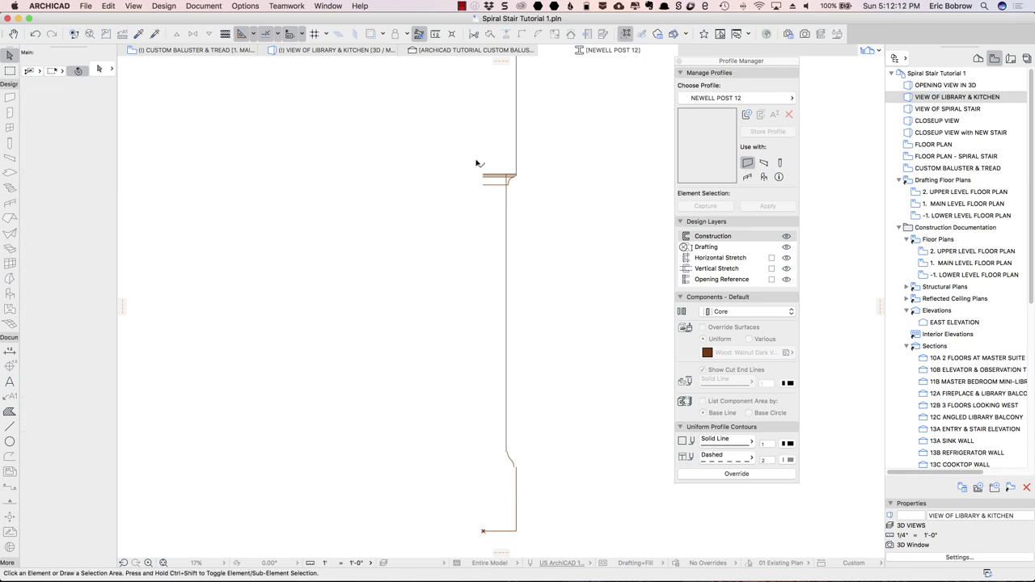
{"action": "left_click", "coordinate": [494, 198]}
{"action": "left_click", "coordinate": [462, 152]}
{"action": "left_click", "coordinate": [495, 201]}
{"action": "key", "text": "Escape"}
Delete the horizontal line along the underside of the post's top cap.
{"action": "scroll", "coordinate": [472, 180], "scroll_direction": "up", "scroll_amount": 5}
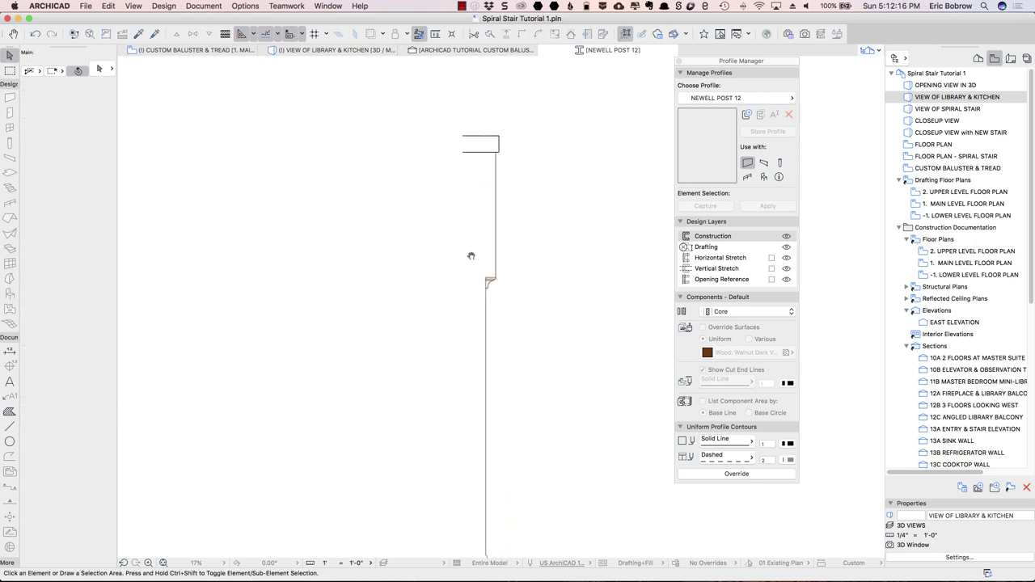
{"action": "left_click", "coordinate": [452, 133]}
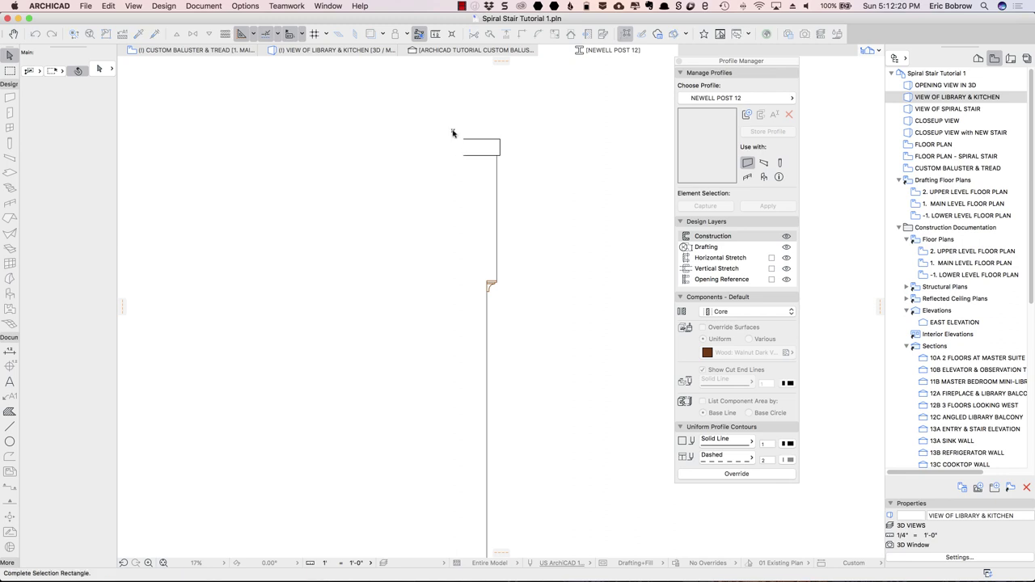
{"action": "key", "text": "Escape"}
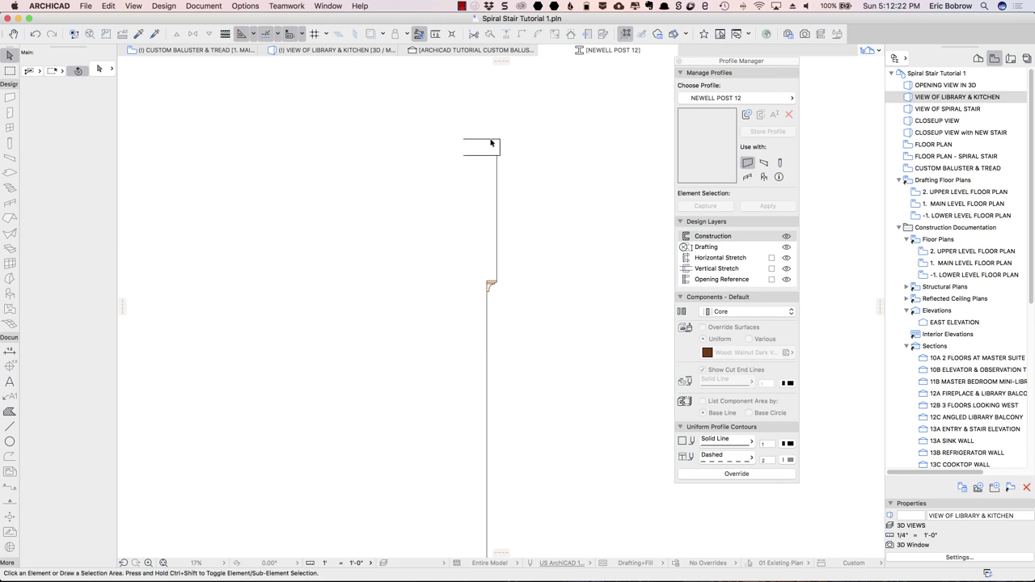
{"action": "left_click", "coordinate": [469, 155]}
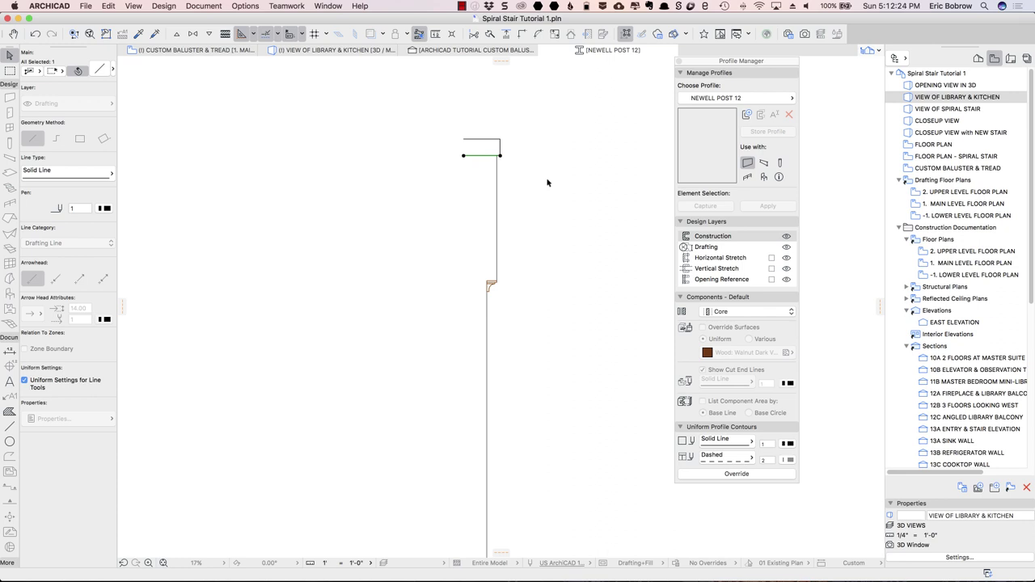
{"action": "key", "text": "Delete"}
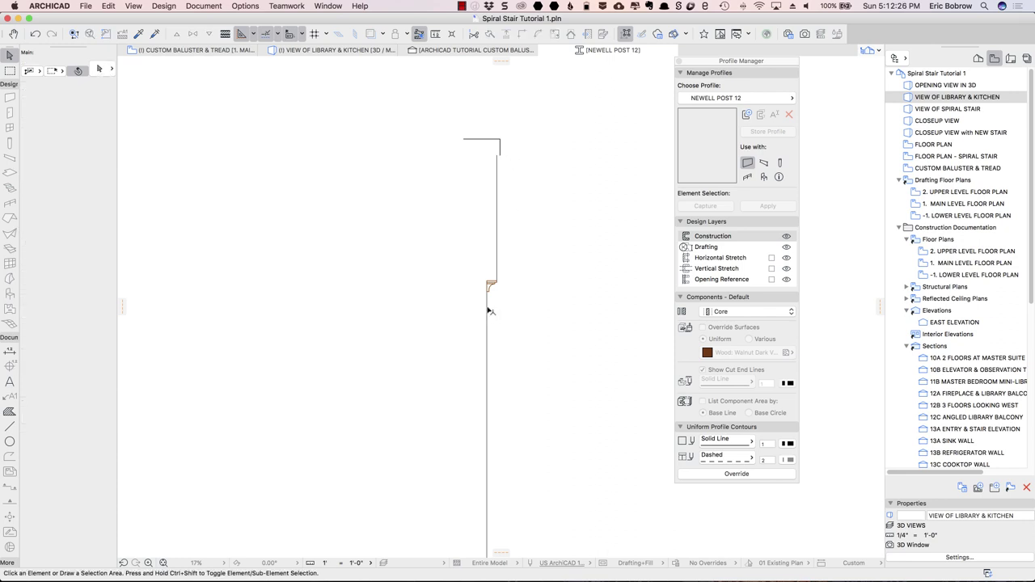
Delete the leftover interior lines behind the upper molding's curve so only the outer contour of the molding remains.
{"action": "scroll", "coordinate": [489, 311], "scroll_direction": "up", "scroll_amount": 10}
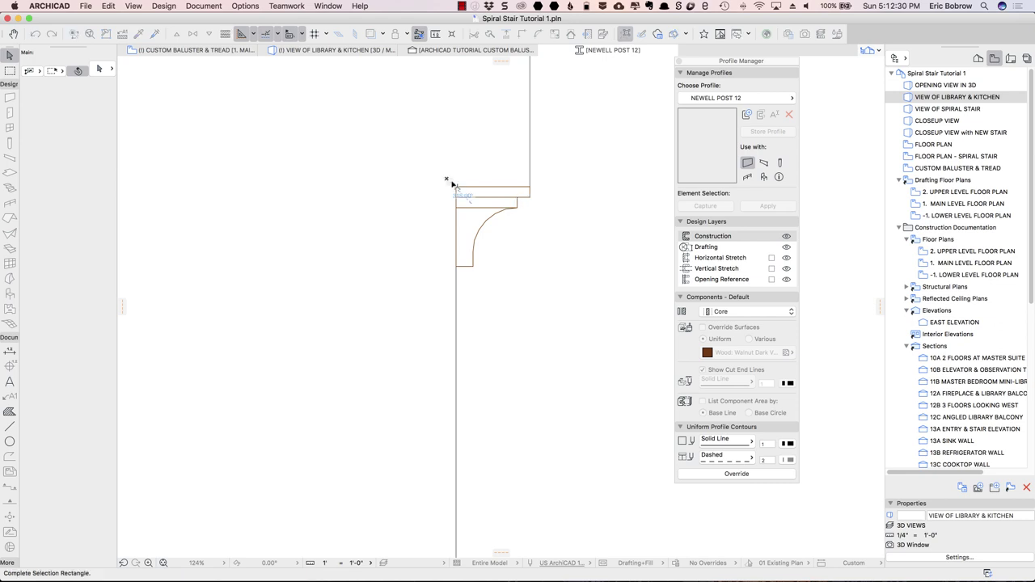
{"action": "left_click_drag", "start_coordinate": [448, 178], "coordinate": [469, 217]}
{"action": "key", "text": "Delete"}
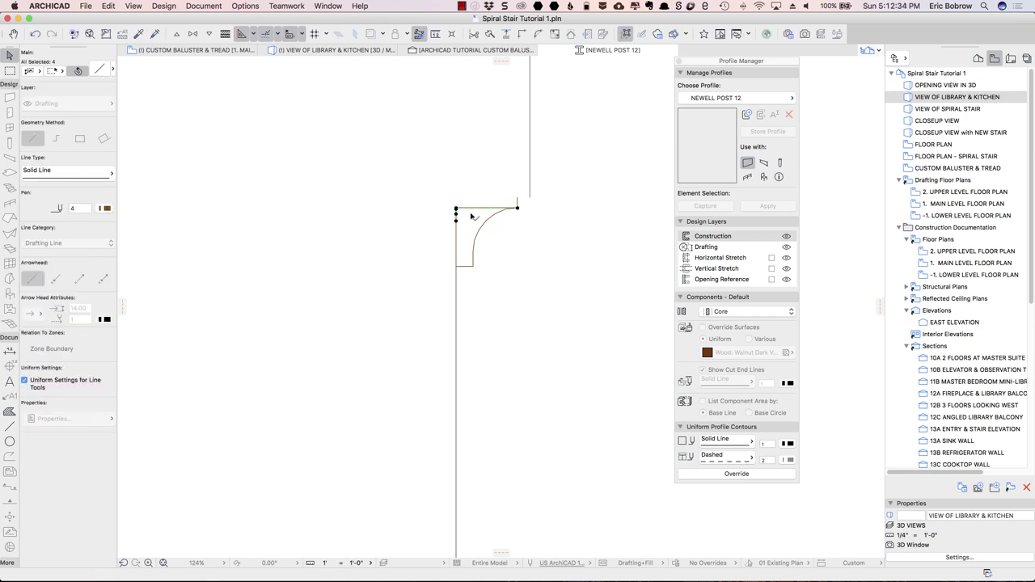
{"action": "key", "text": "Delete"}
{"action": "left_click", "coordinate": [457, 228]}
{"action": "left_click_drag", "start_coordinate": [456, 232], "coordinate": [455, 251]}
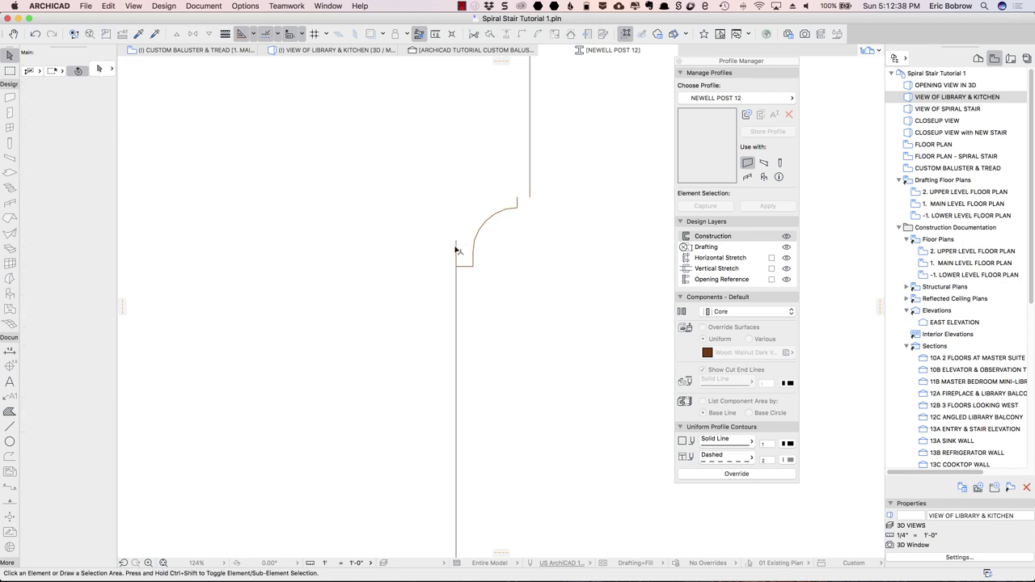
{"action": "left_click", "coordinate": [469, 262]}
Draw short horizontal lines closing the 1/8" gap above the upper molding and the 1/4" gap under the cap.
{"action": "key", "text": "l"}
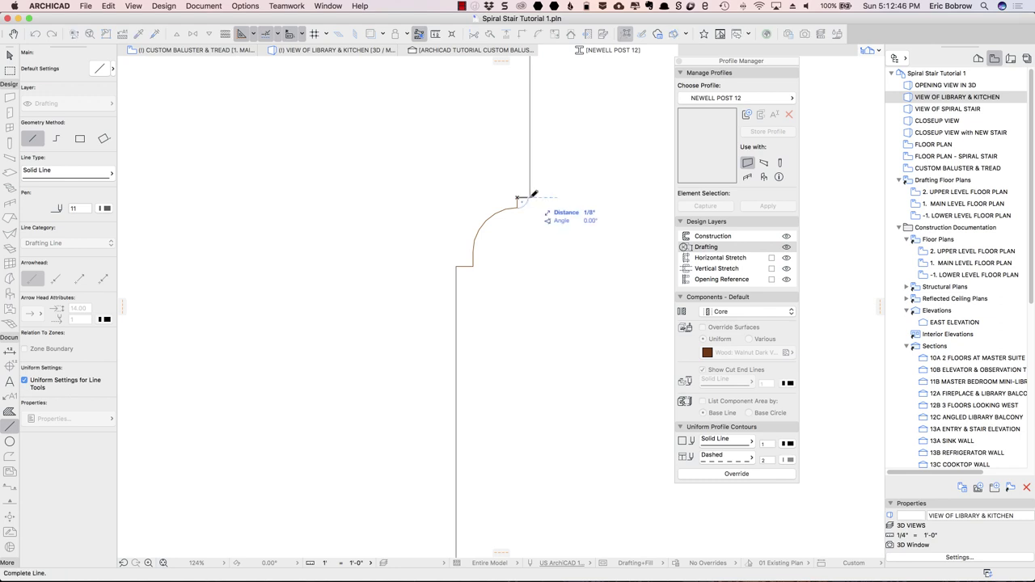
{"action": "middle_click_drag", "start_coordinate": [566, 143], "coordinate": [565, 276]}
{"action": "scroll", "coordinate": [565, 276], "scroll_direction": "up", "scroll_amount": 5}
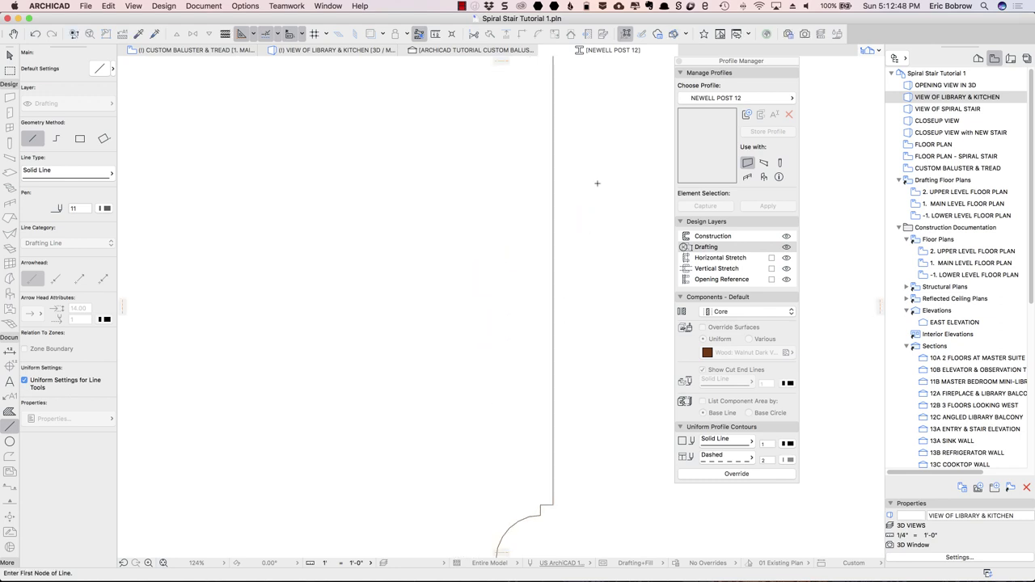
{"action": "scroll", "coordinate": [591, 256], "scroll_direction": "down", "scroll_amount": 5}
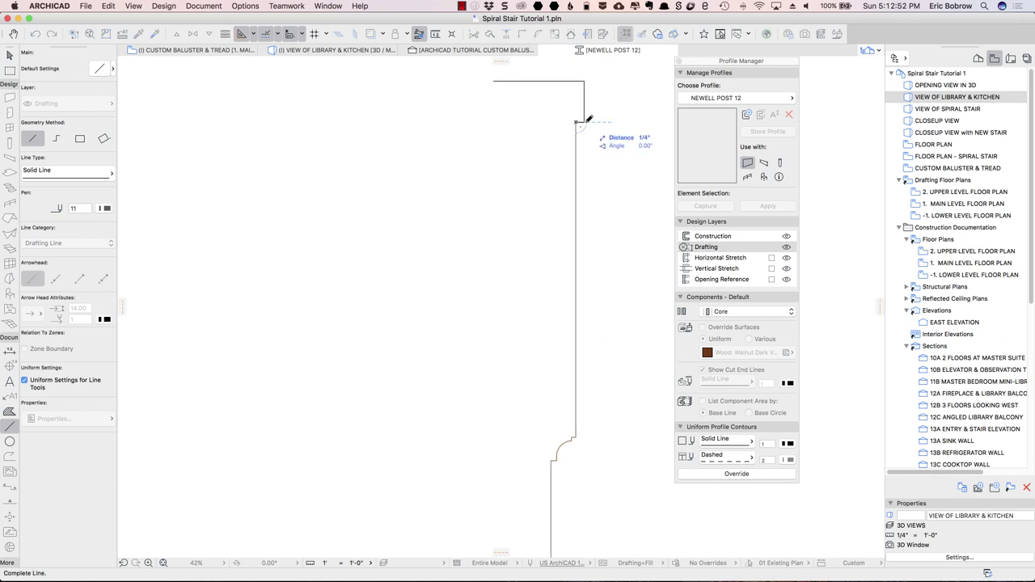
Draw short horizontal lines closing the contour gaps above and below the base's curved transition.
{"action": "scroll", "coordinate": [603, 291], "scroll_direction": "down", "scroll_amount": 5}
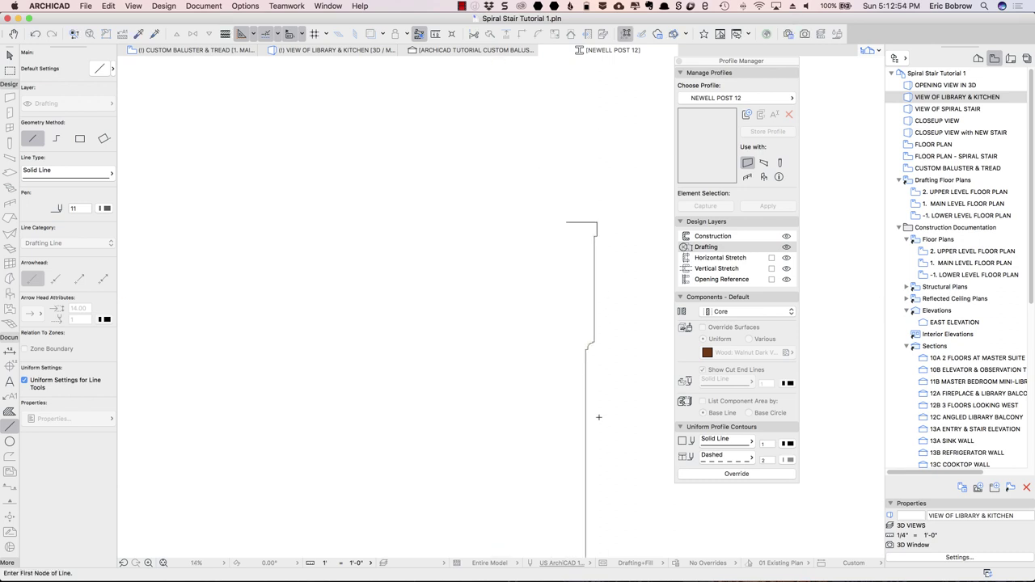
{"action": "scroll", "coordinate": [498, 192], "scroll_direction": "up", "scroll_amount": 10}
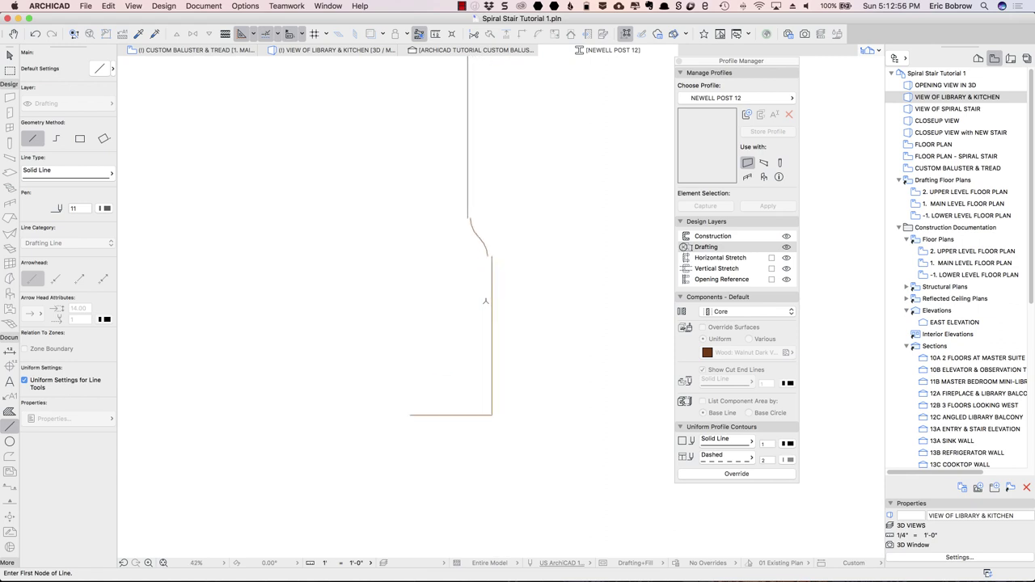
{"action": "left_click", "coordinate": [512, 235]}
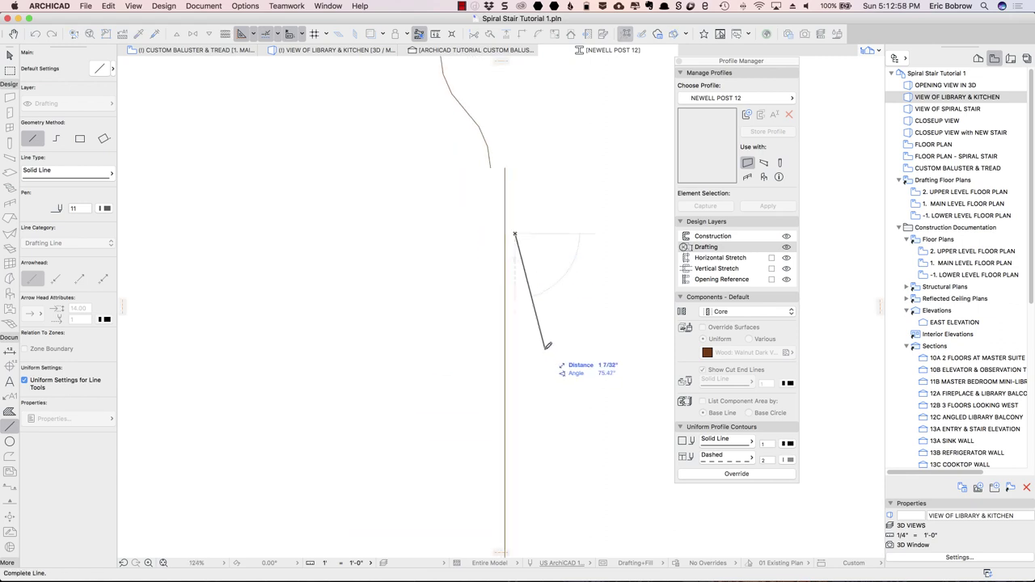
{"action": "key", "text": "Escape"}
{"action": "middle_click_drag", "start_coordinate": [551, 277], "coordinate": [488, 283]}
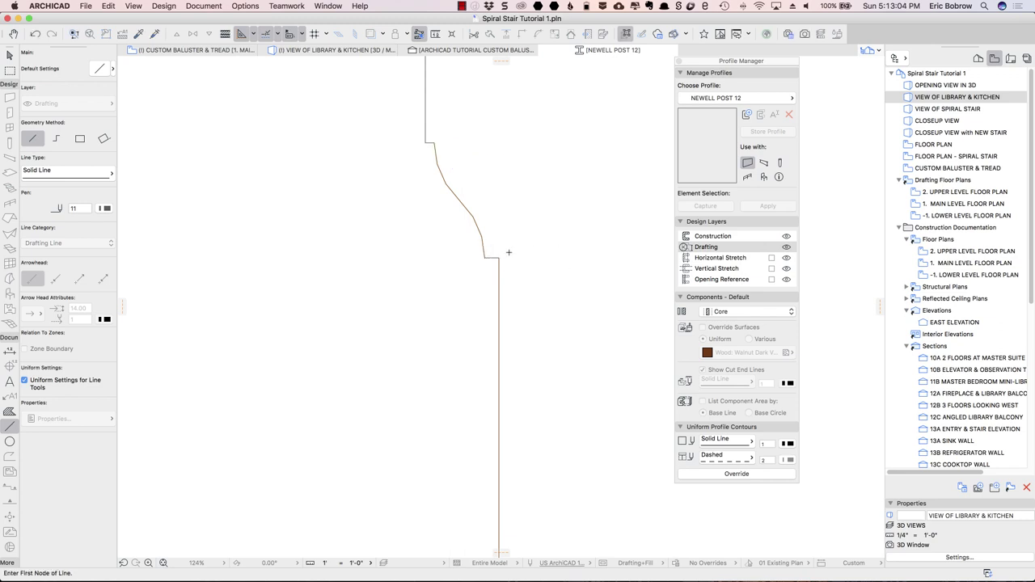
Draw a vertical line along the post's axis from the profile origin to the inner end of the cap's top line.
{"action": "scroll", "coordinate": [508, 252], "scroll_direction": "down", "scroll_amount": 5}
{"action": "scroll", "coordinate": [508, 252], "scroll_direction": "down", "scroll_amount": 1}
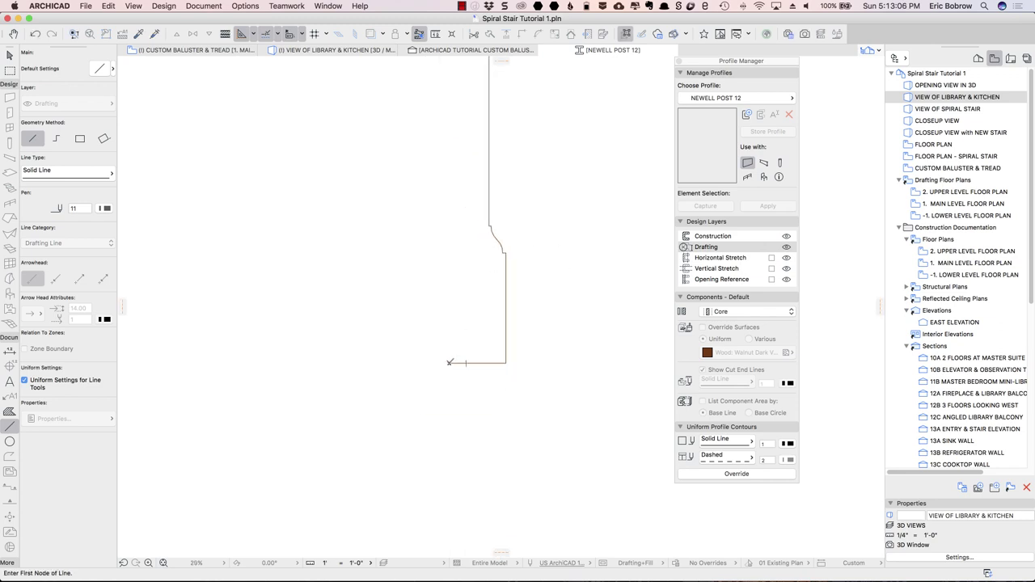
{"action": "left_click", "coordinate": [449, 362]}
{"action": "scroll", "coordinate": [443, 123], "scroll_direction": "down", "scroll_amount": 7}
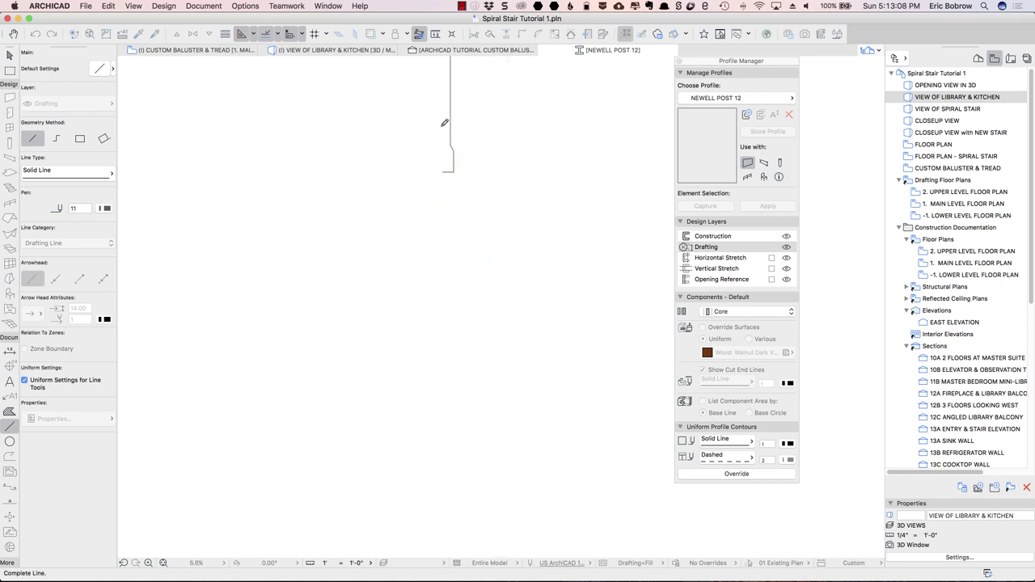
{"action": "middle_click_drag", "start_coordinate": [444, 123], "coordinate": [445, 326]}
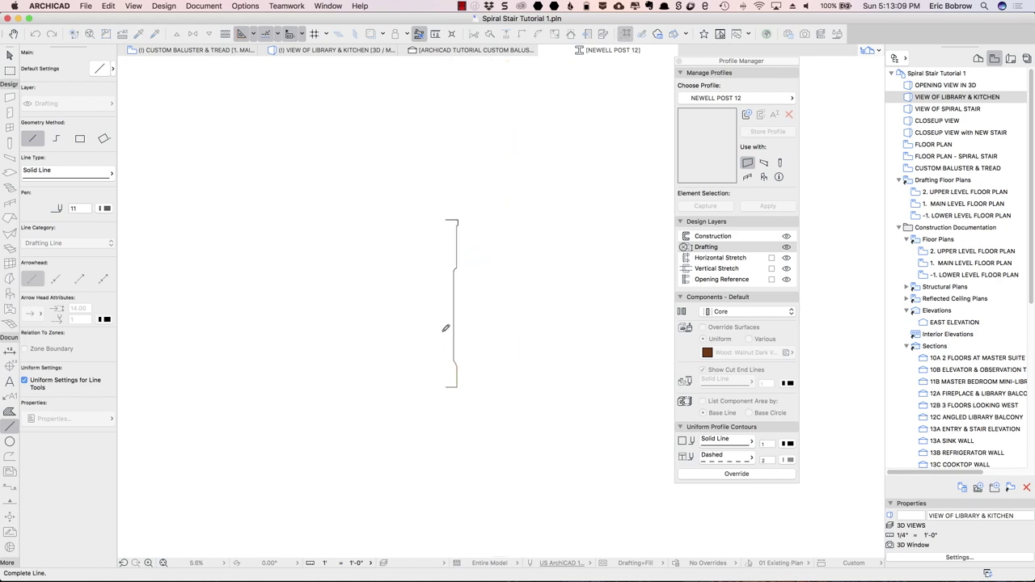
{"action": "left_click", "coordinate": [449, 217]}
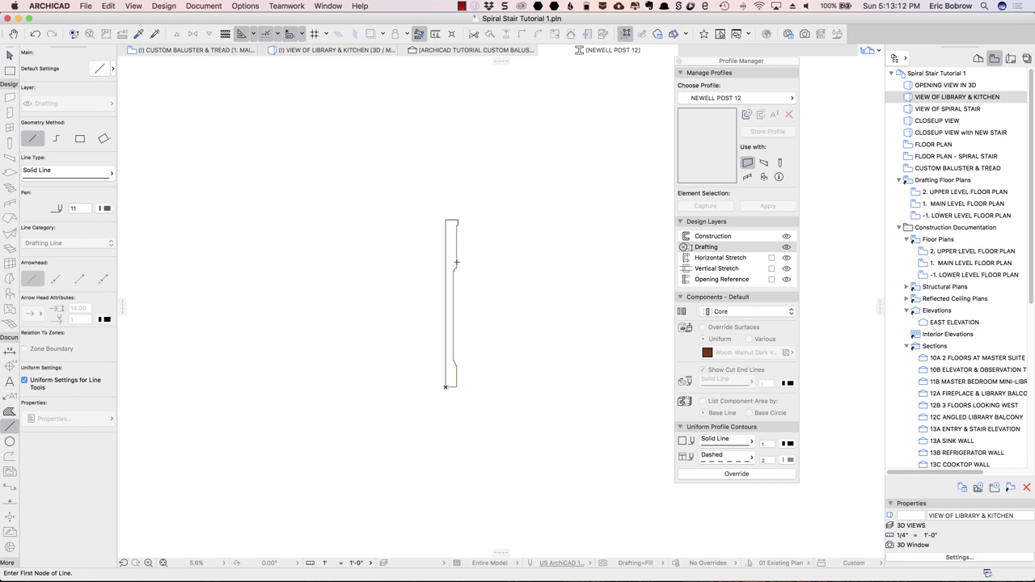
Fill the closed half-post outline with a Wood: Trim (no fill) fill.
{"action": "key", "text": "super+apostrophe"}
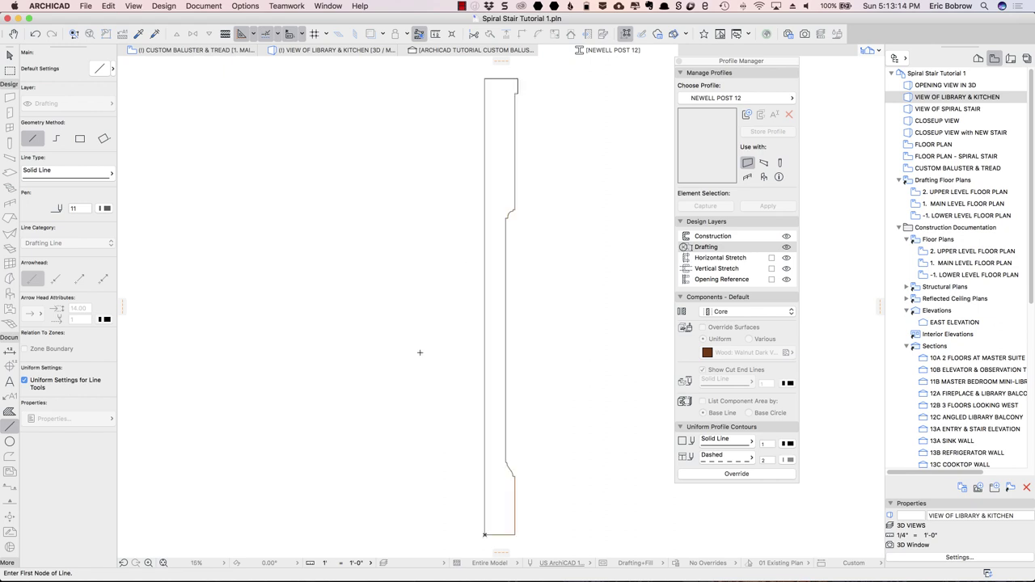
{"action": "left_click", "coordinate": [15, 411]}
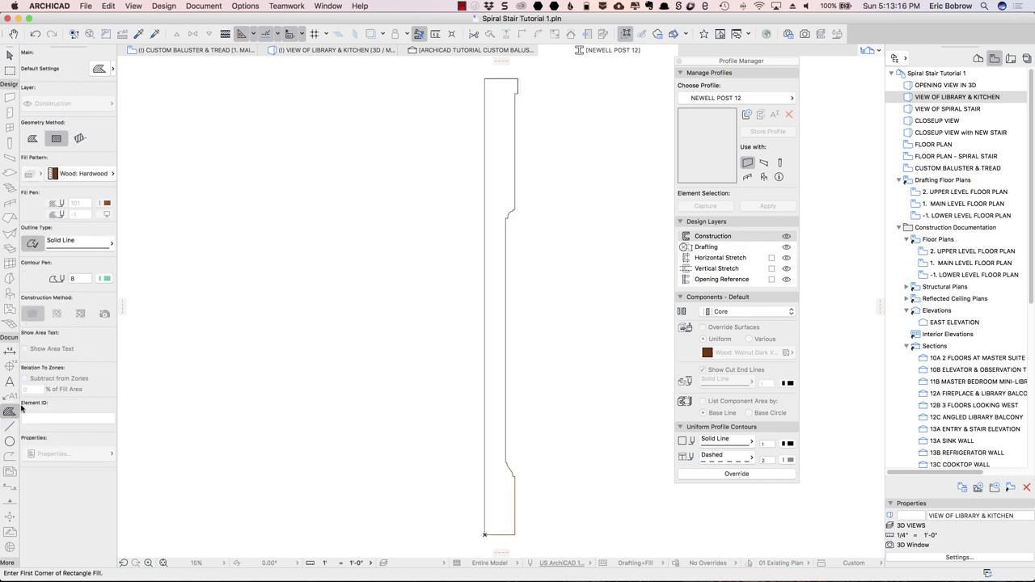
{"action": "left_click", "coordinate": [105, 174]}
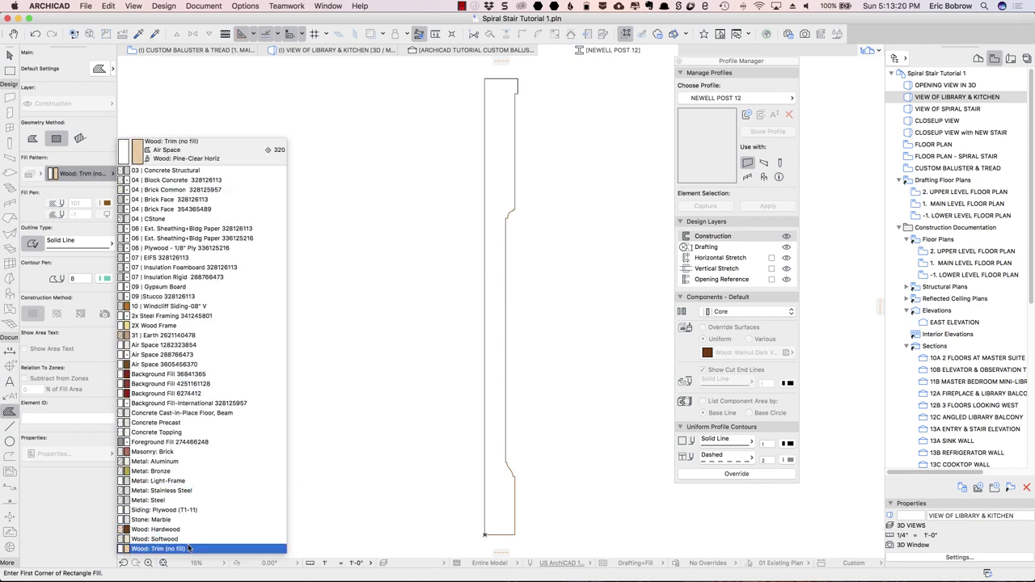
{"action": "left_click", "coordinate": [197, 547]}
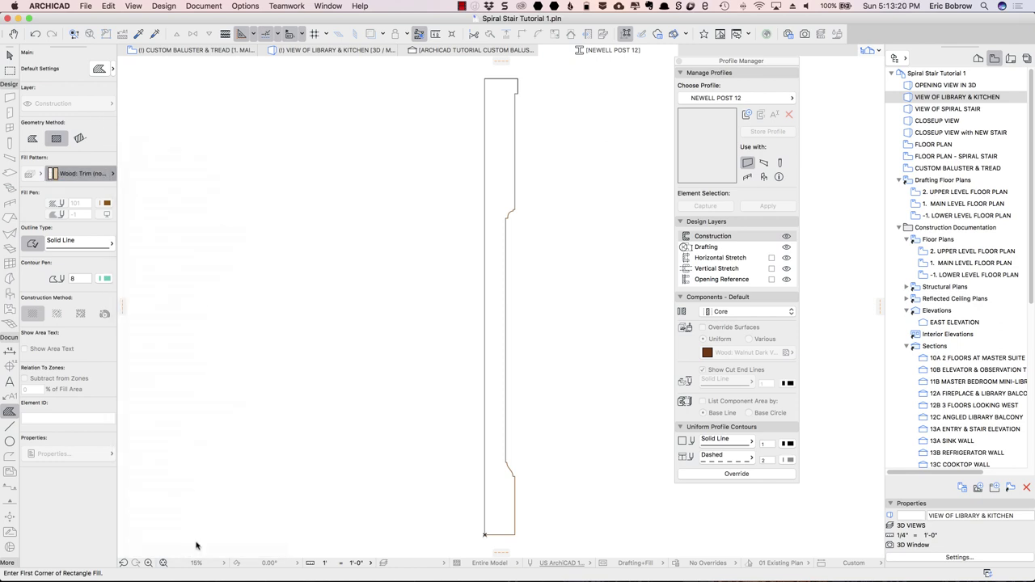
{"action": "left_click", "coordinate": [492, 368]}
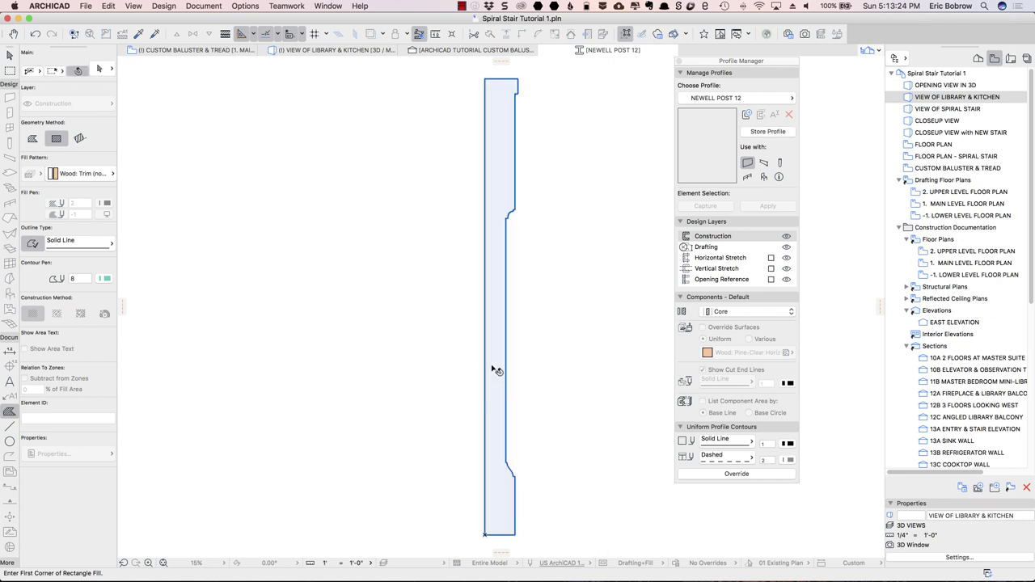
Override the surface of the half-post fill with 09 | W Walnut H.
{"action": "left_click", "coordinate": [492, 432], "text": "shift"}
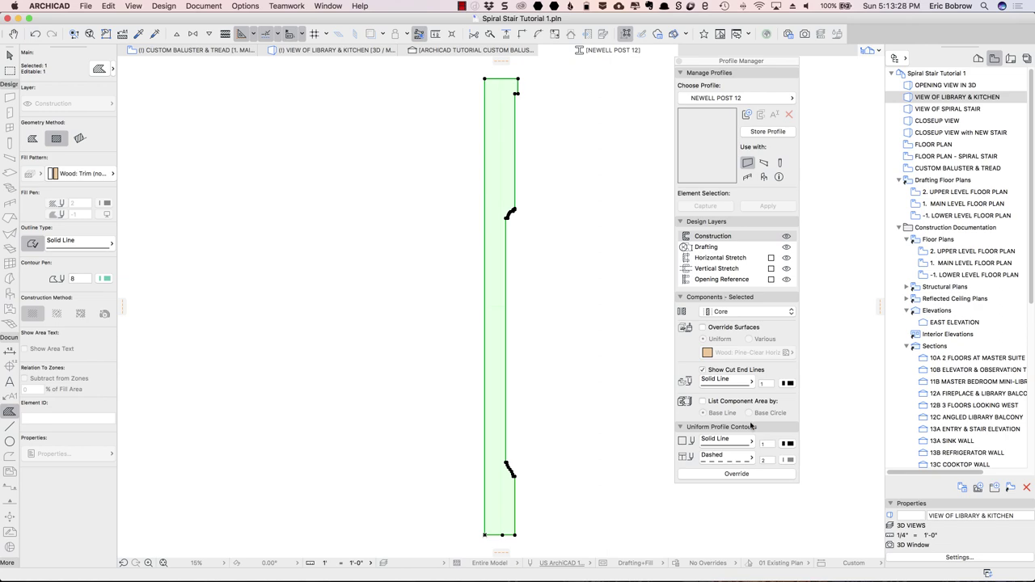
{"action": "left_click", "coordinate": [702, 327]}
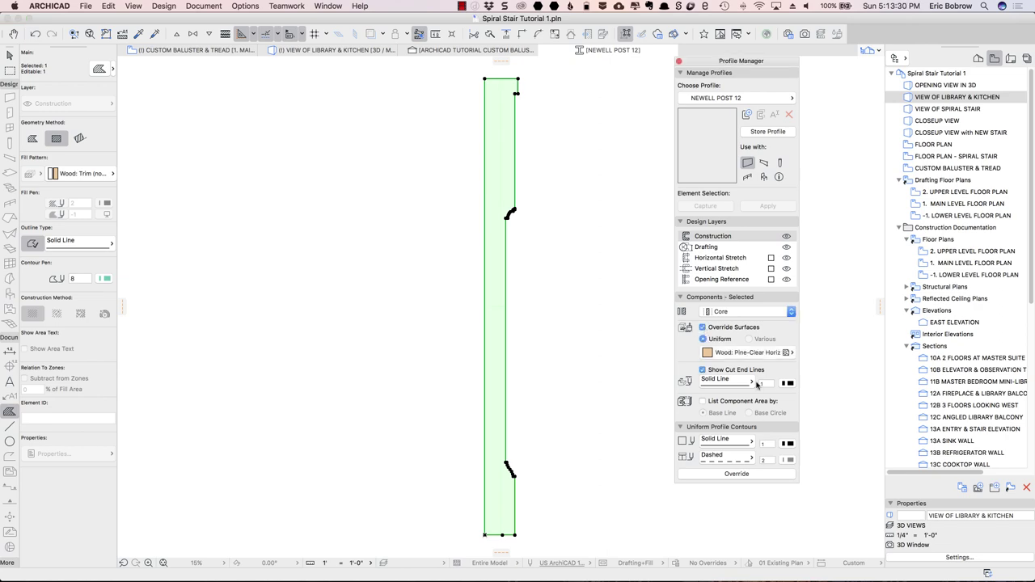
{"action": "left_click", "coordinate": [790, 354]}
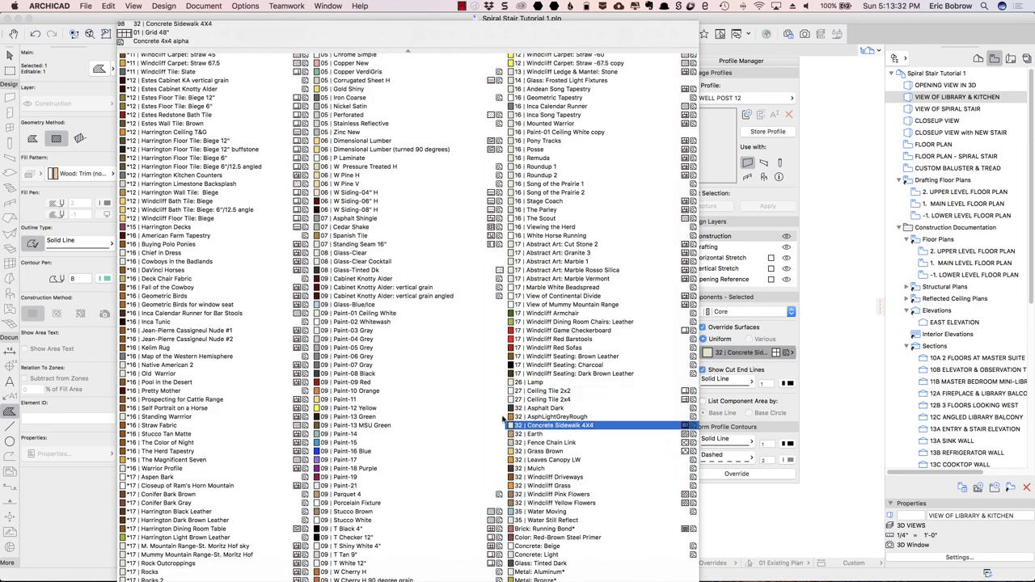
{"action": "scroll", "coordinate": [503, 422], "scroll_direction": "down", "scroll_amount": 2}
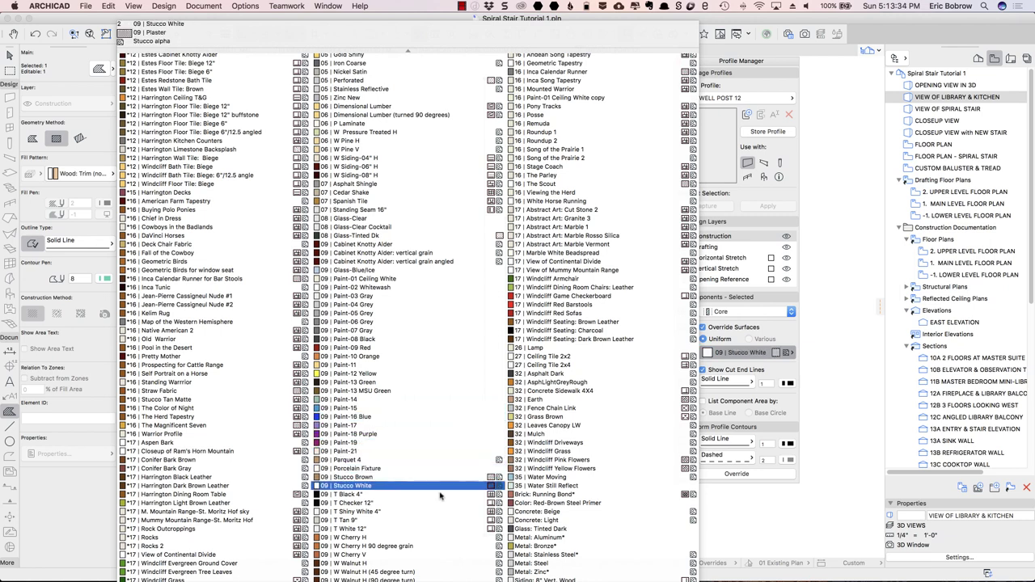
{"action": "left_click", "coordinate": [350, 564]}
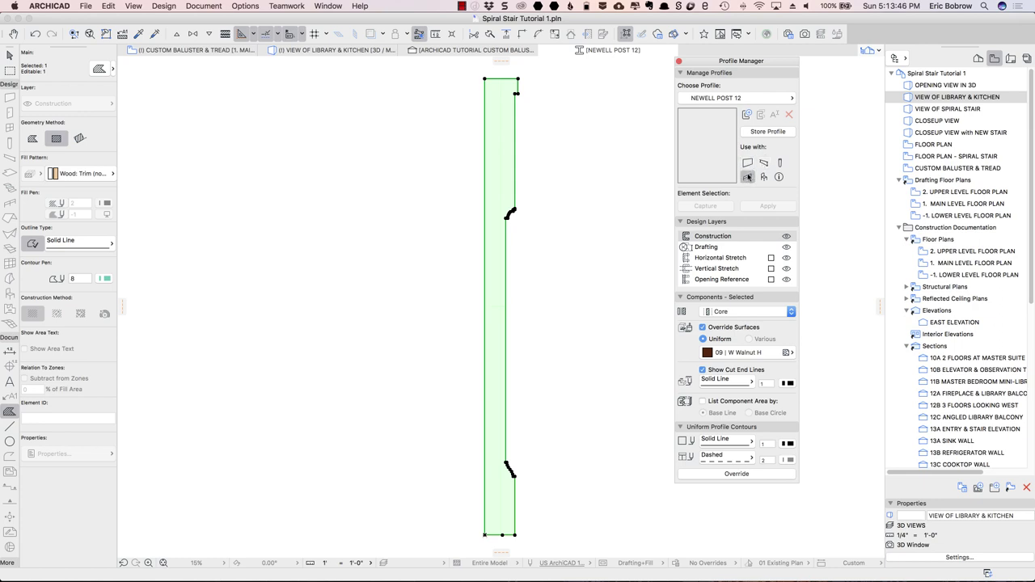
Make the NEWELL POST 12 profile available for railings and store it.
{"action": "left_click", "coordinate": [748, 177]}
{"action": "left_click", "coordinate": [765, 133]}
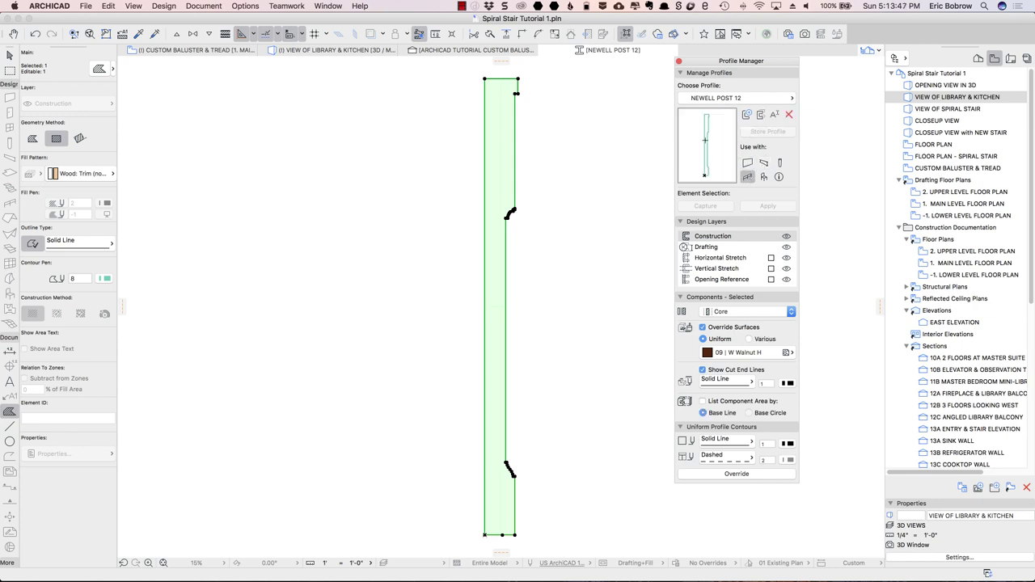
{"action": "left_click", "coordinate": [587, 172]}
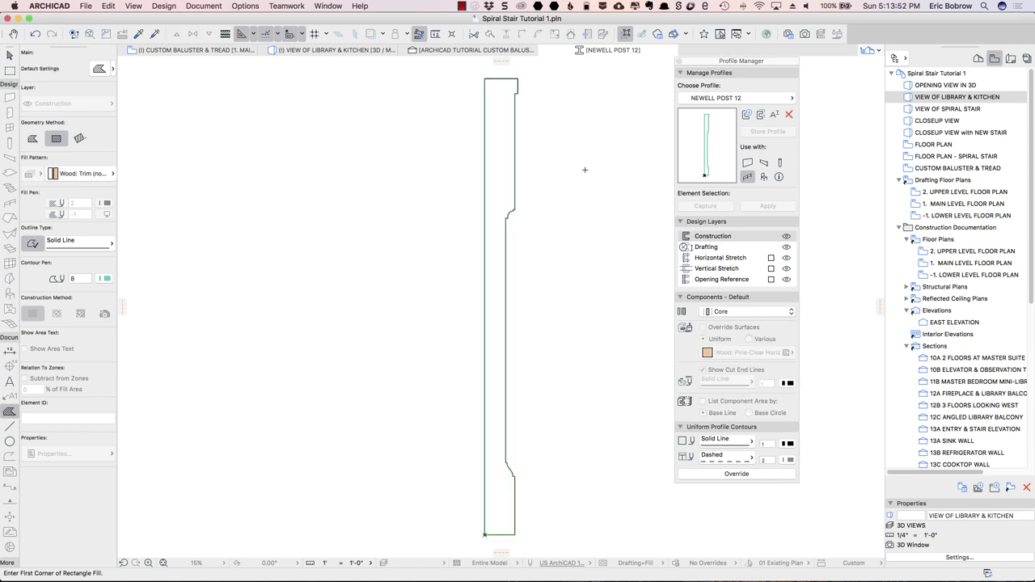
Show the spiral stair from the marked plan area in 3D and enter edit mode for its railing.
{"action": "left_click", "coordinate": [192, 50]}
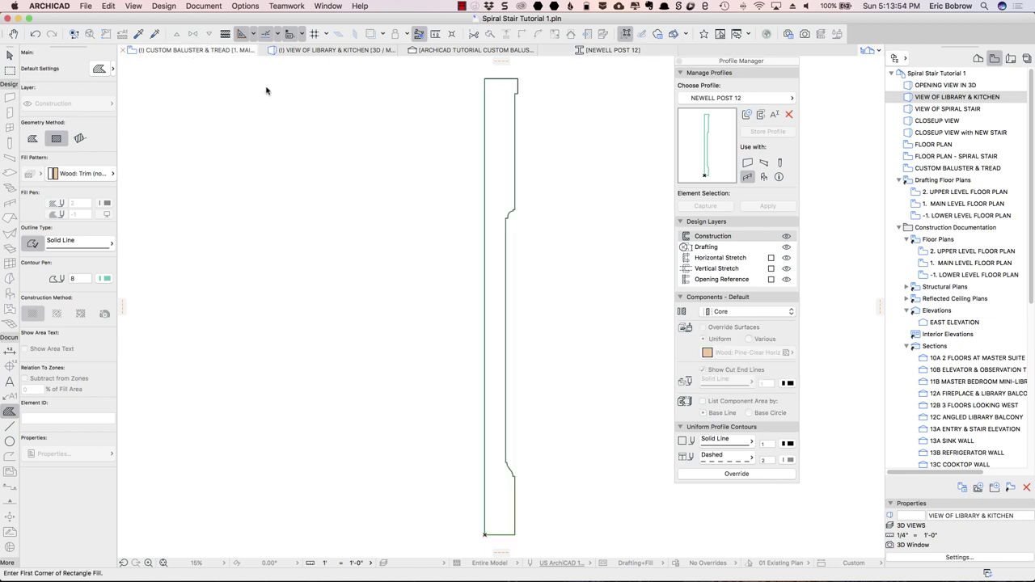
{"action": "left_click_drag", "start_coordinate": [225, 57], "coordinate": [417, 174], "text": "shift"}
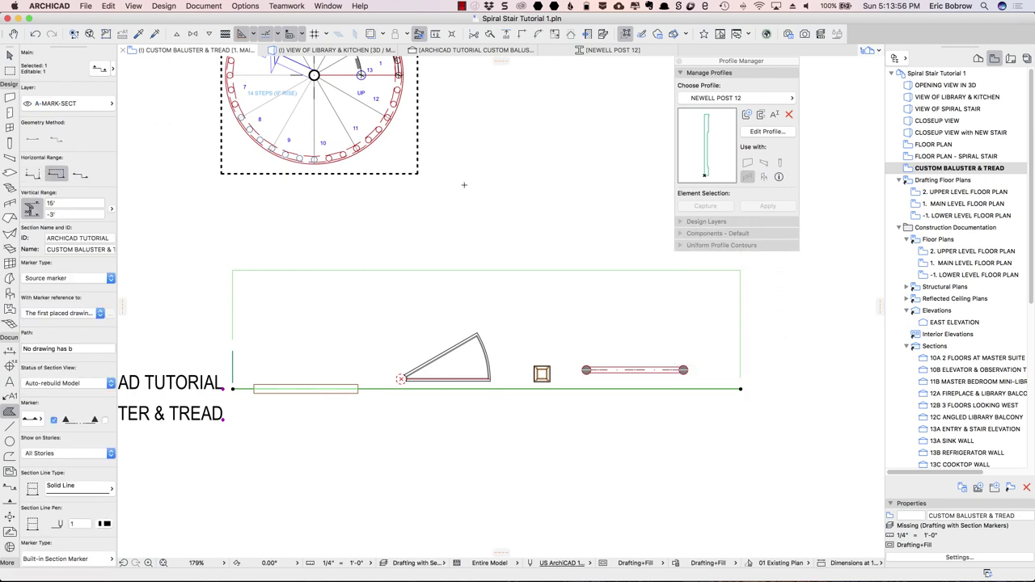
{"action": "middle_click_drag", "start_coordinate": [464, 162], "coordinate": [492, 259]}
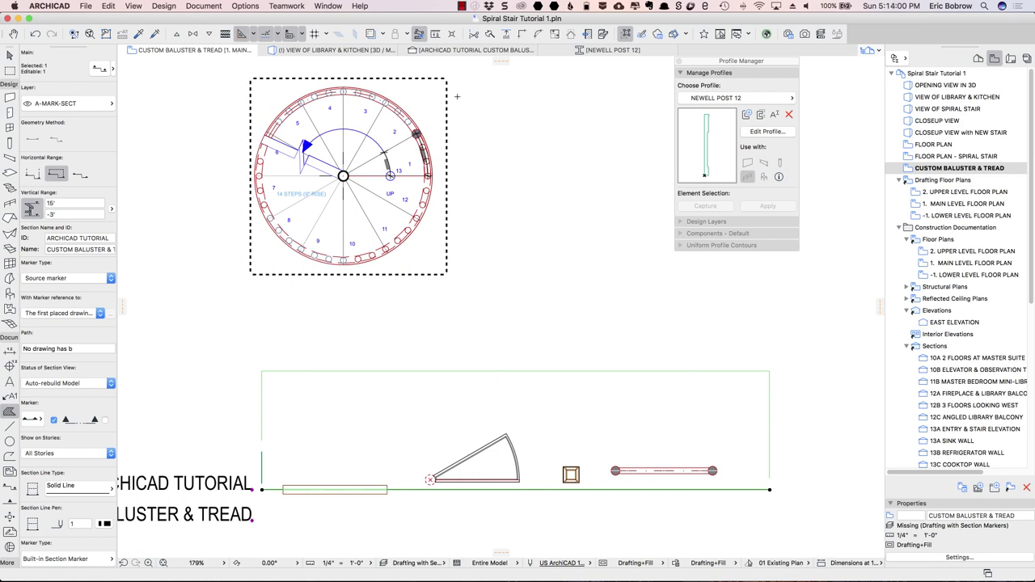
{"action": "key", "text": "F5"}
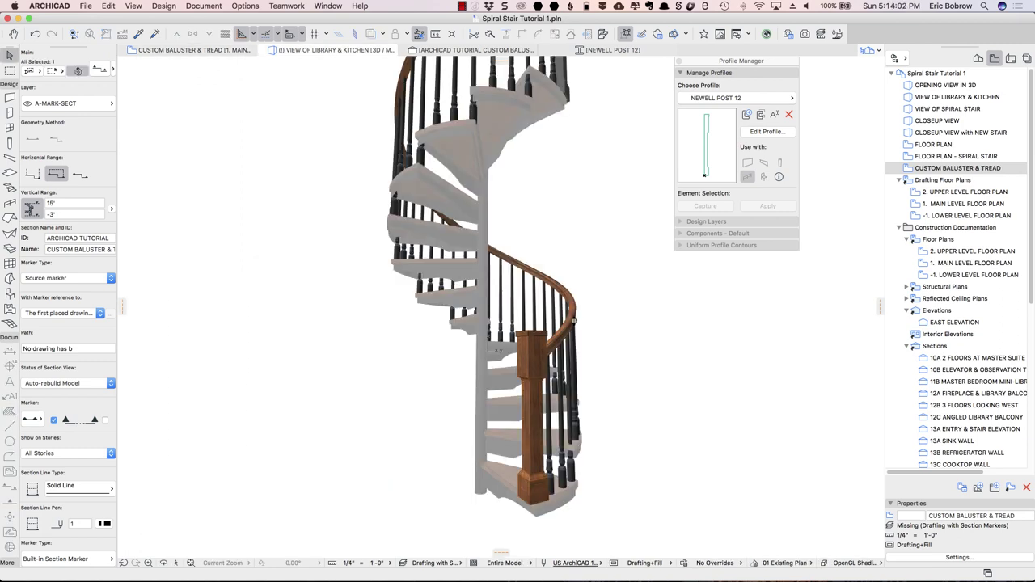
{"action": "left_click", "coordinate": [534, 377]}
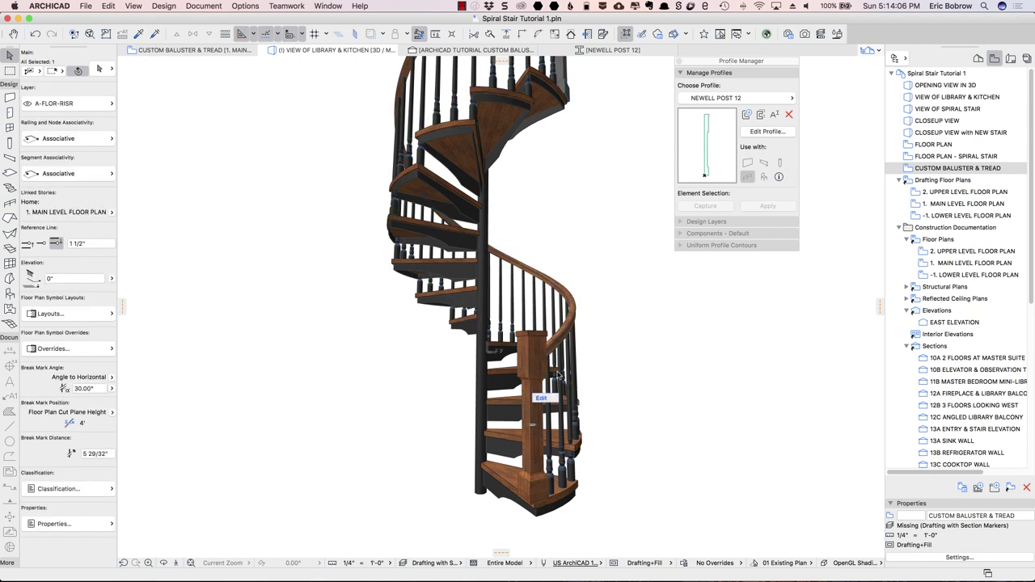
{"action": "left_click", "coordinate": [544, 398]}
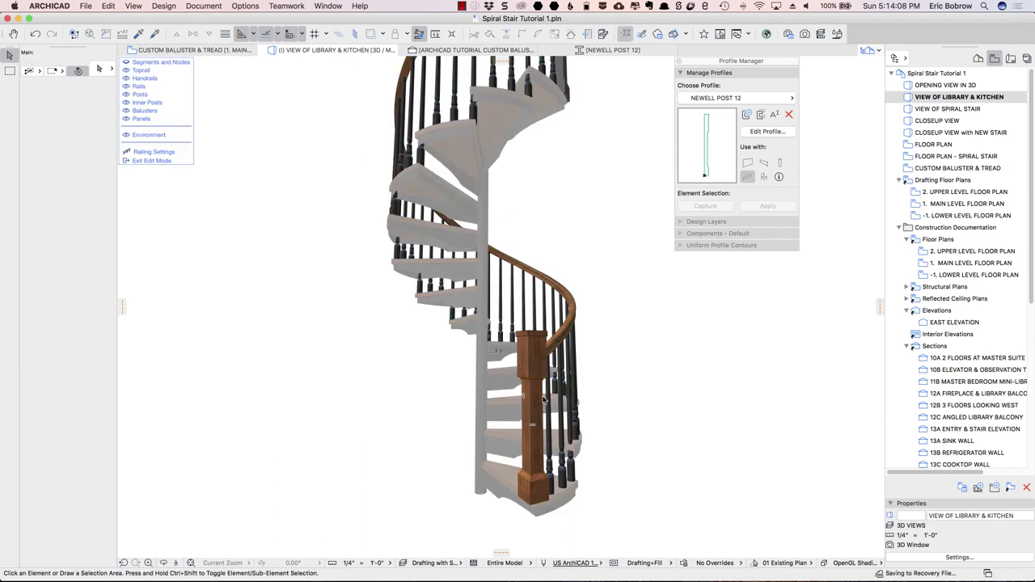
Change the newel post's component to Revolved Post 21.
{"action": "left_click", "coordinate": [546, 371]}
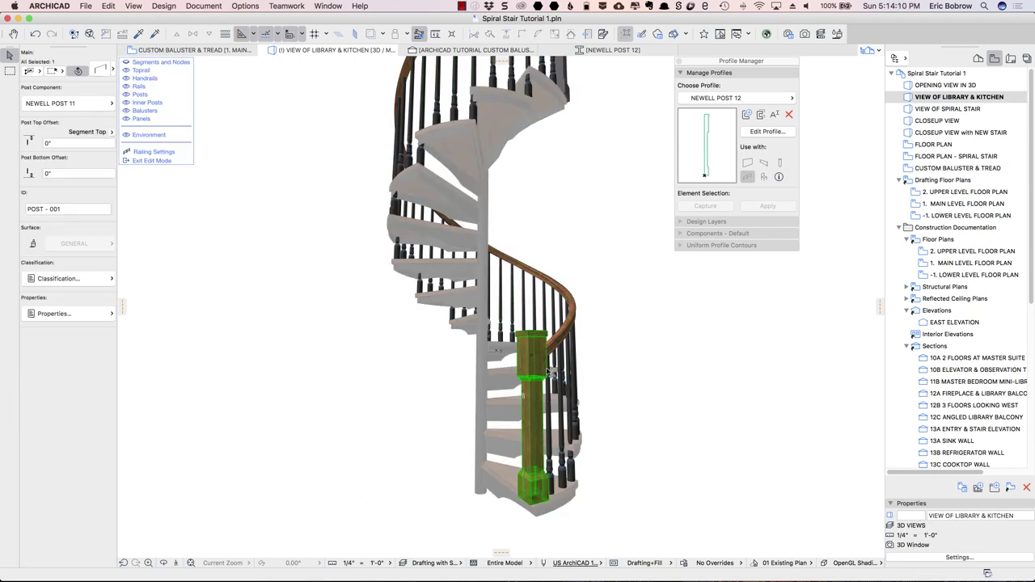
{"action": "left_click", "coordinate": [106, 105]}
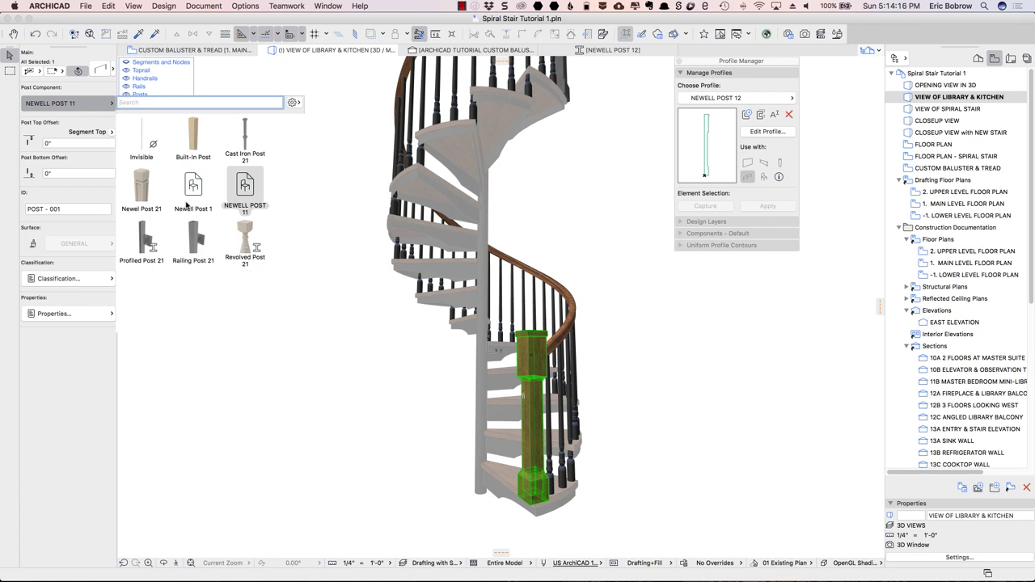
{"action": "left_click", "coordinate": [245, 232]}
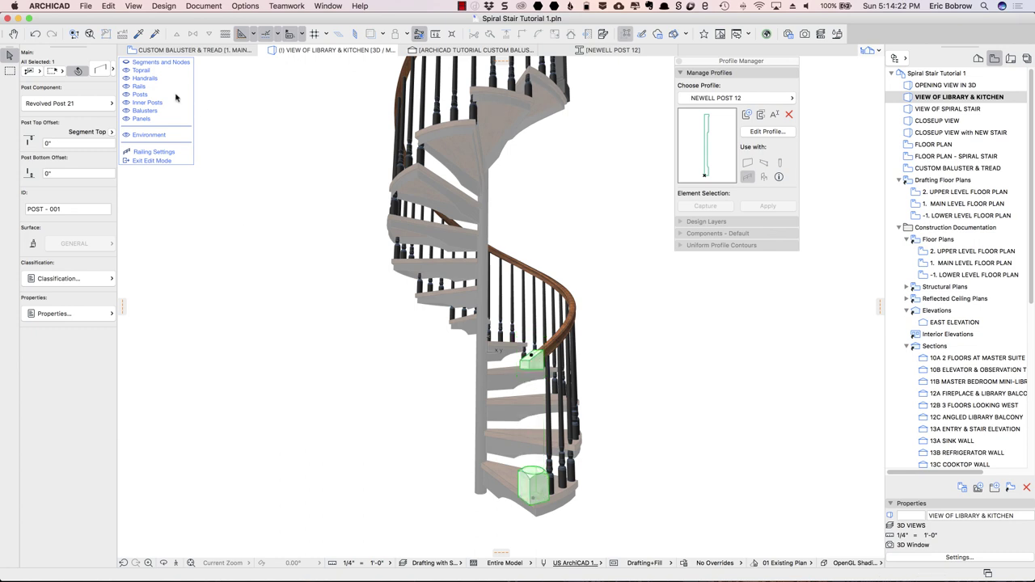
Set the post's middle profile to NEWELL POST 12 with the Quadrangle geometry method.
{"action": "left_click", "coordinate": [101, 71]}
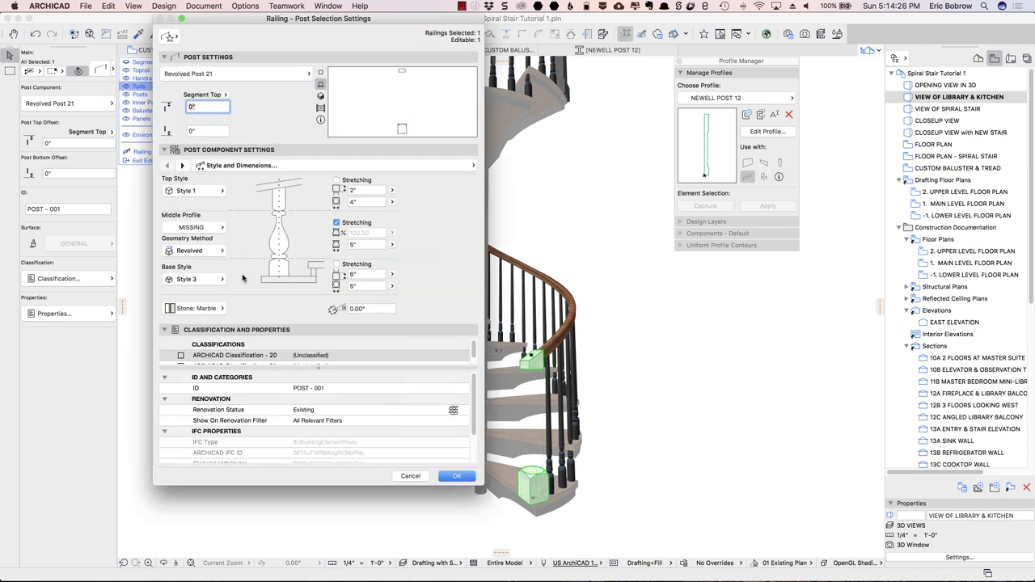
{"action": "left_click", "coordinate": [207, 228]}
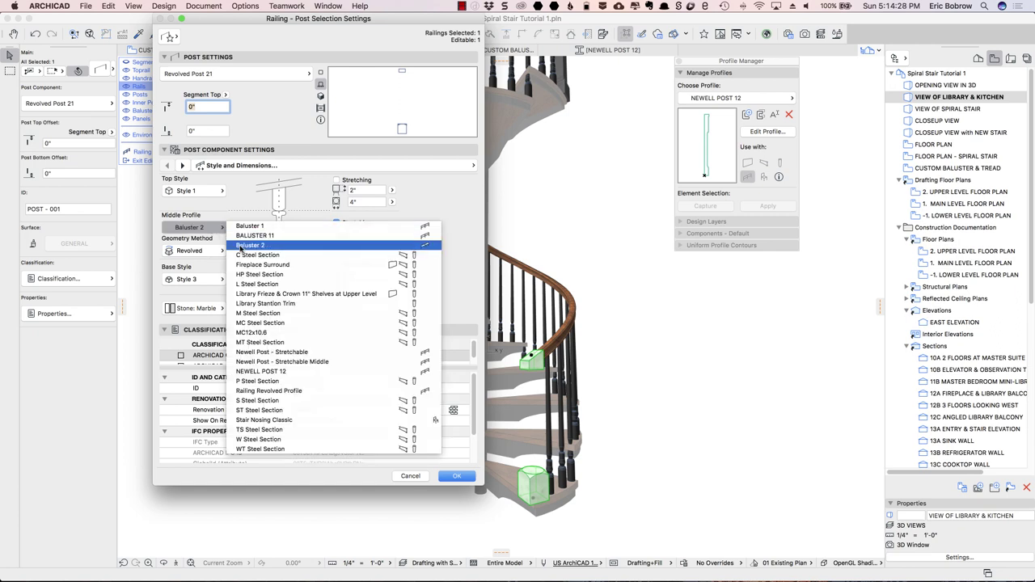
{"action": "left_click", "coordinate": [273, 371]}
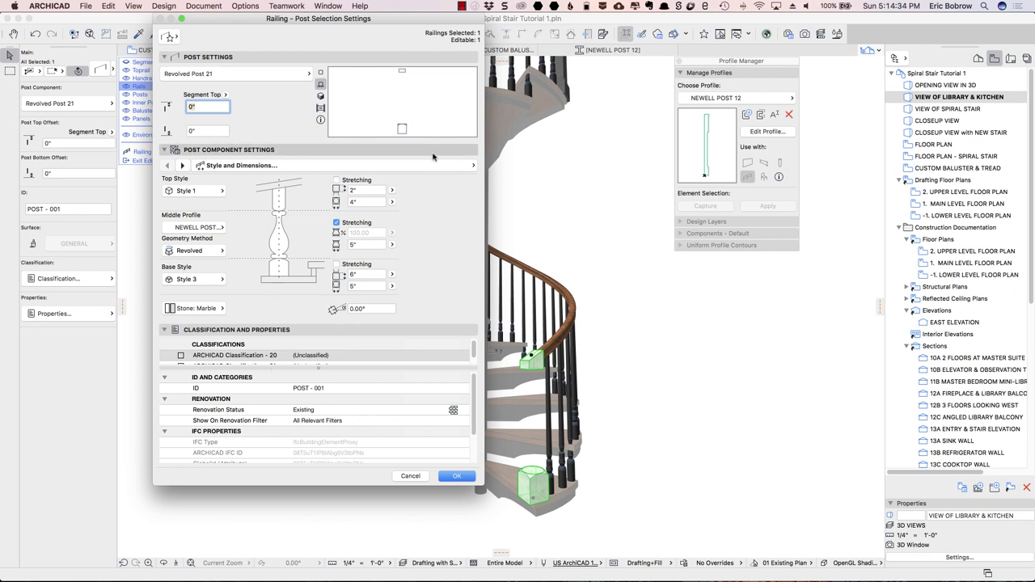
{"action": "left_click", "coordinate": [220, 251]}
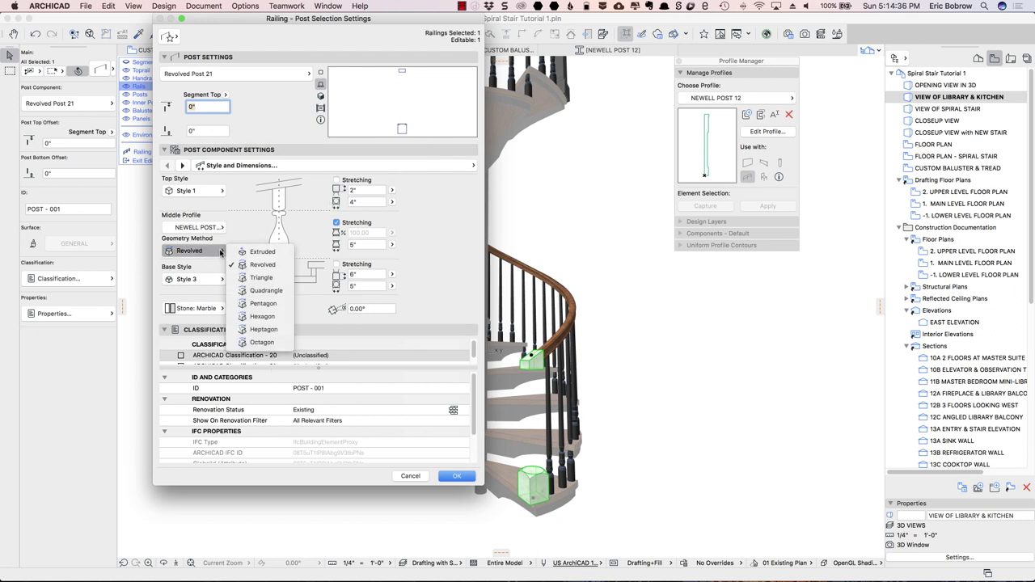
{"action": "left_click", "coordinate": [264, 292]}
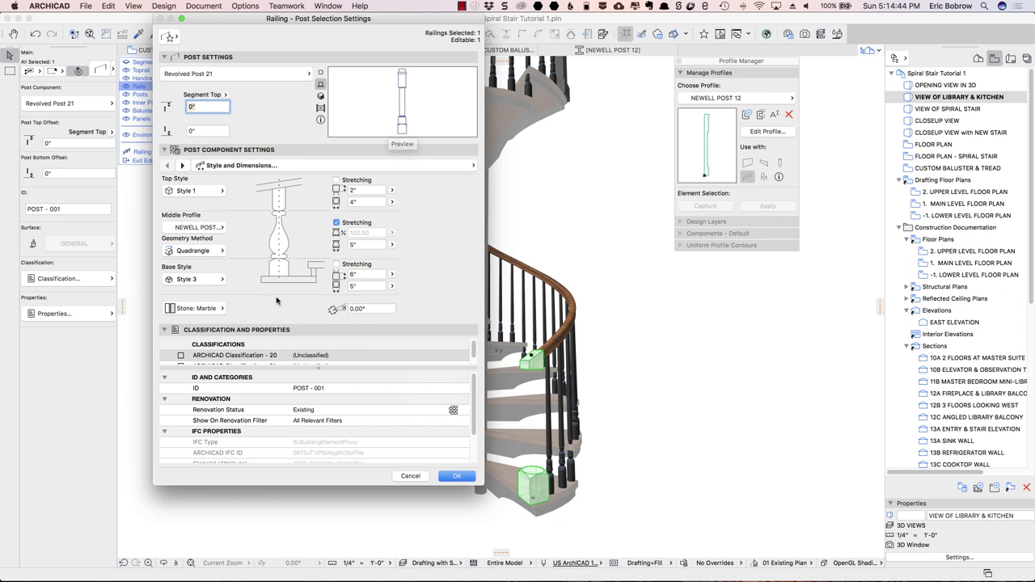
Set the post's base and top styles to None and its building material to Wood: Trim (no fill).
{"action": "left_click", "coordinate": [233, 280]}
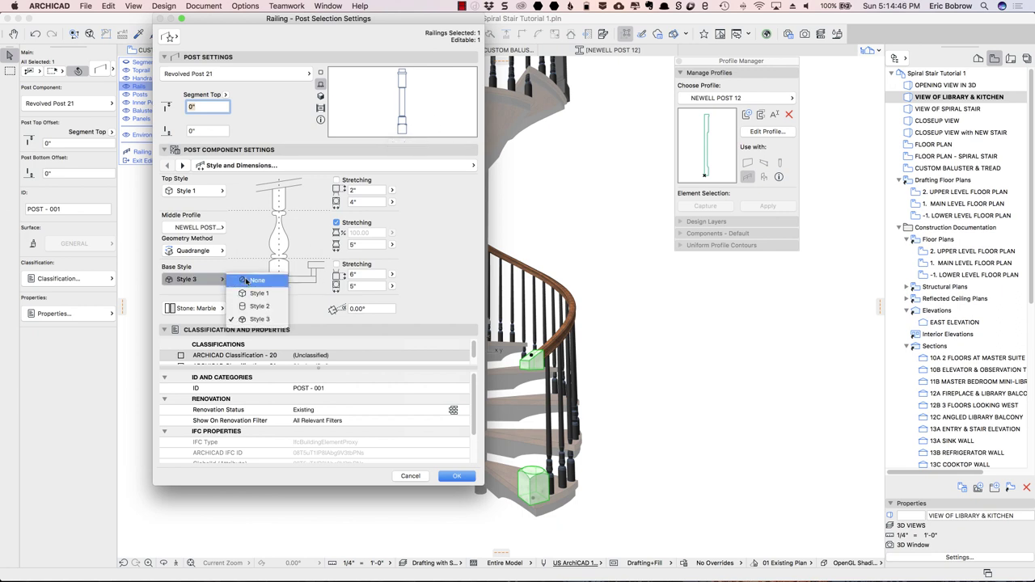
{"action": "left_click", "coordinate": [247, 280]}
{"action": "left_click", "coordinate": [241, 191]}
{"action": "left_click", "coordinate": [247, 191]}
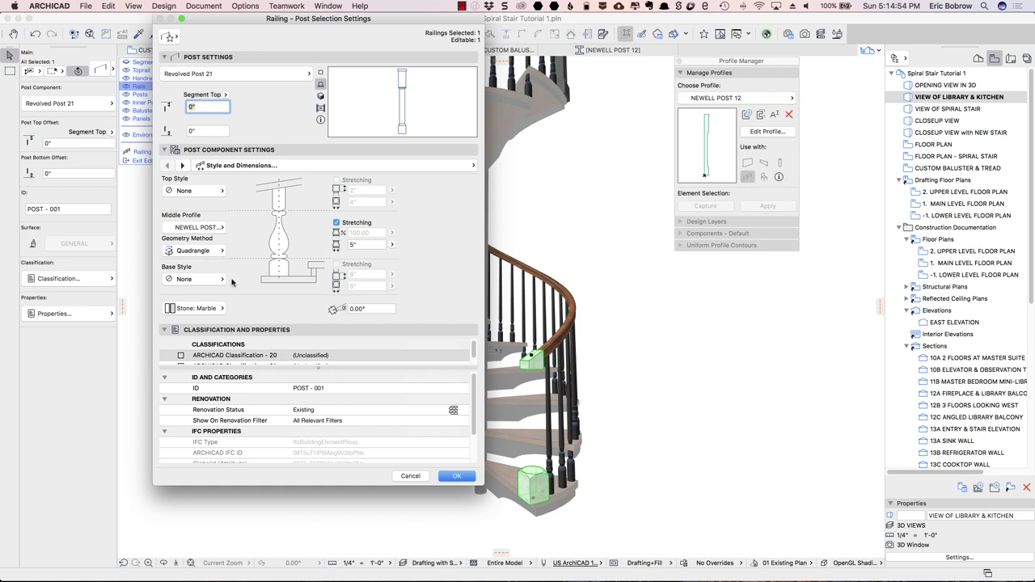
{"action": "left_click", "coordinate": [198, 308]}
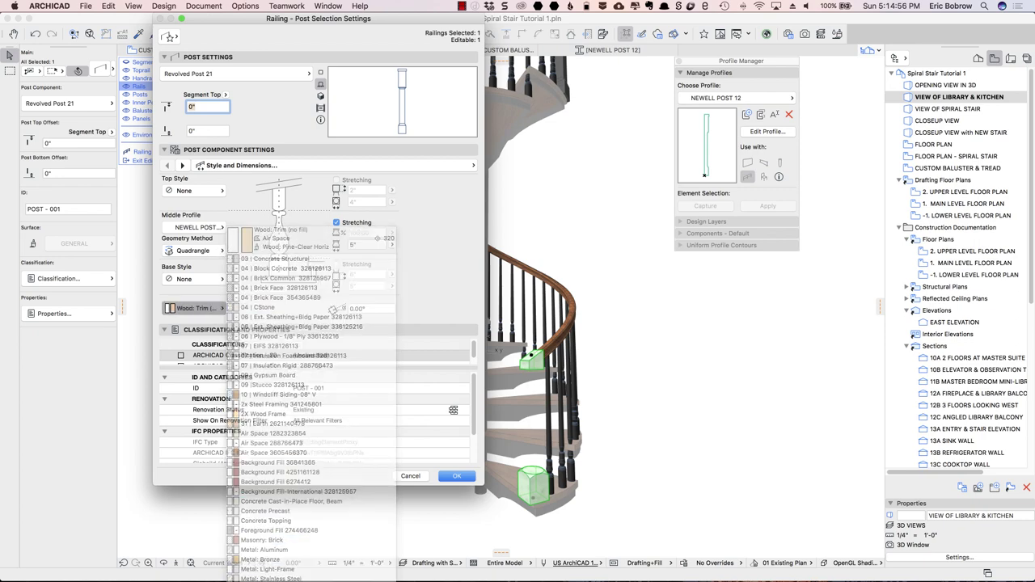
Override the post's 3D surface with 09 | W Walnut V and apply the post settings.
{"action": "left_click", "coordinate": [183, 166]}
{"action": "left_click", "coordinate": [183, 166]}
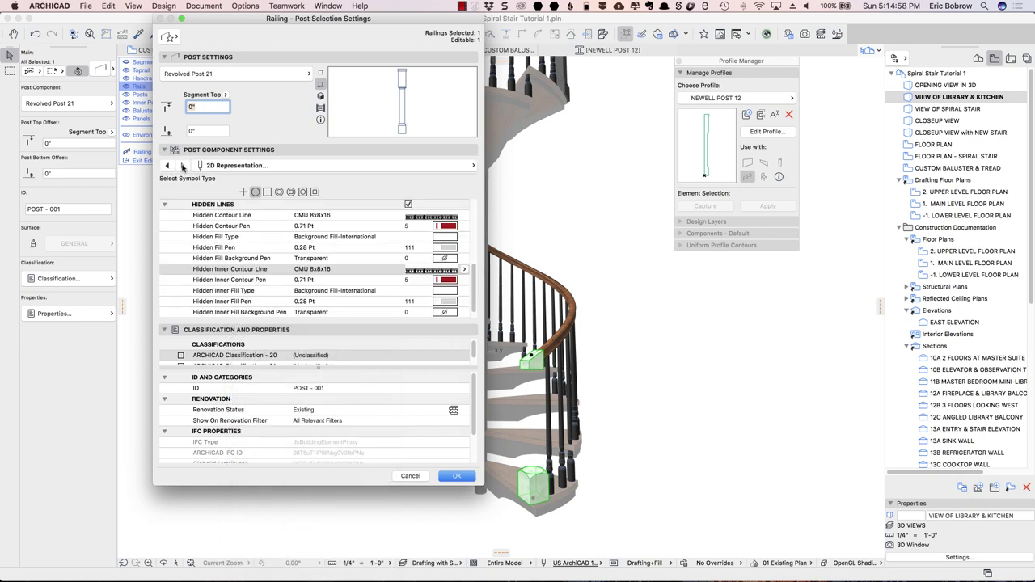
{"action": "left_click", "coordinate": [183, 166]}
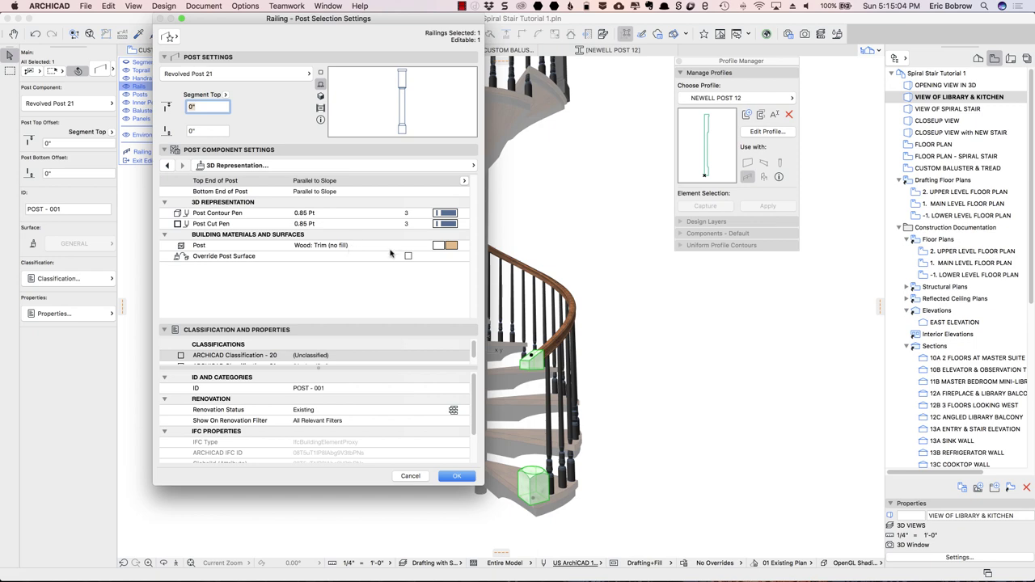
{"action": "left_click", "coordinate": [407, 256]}
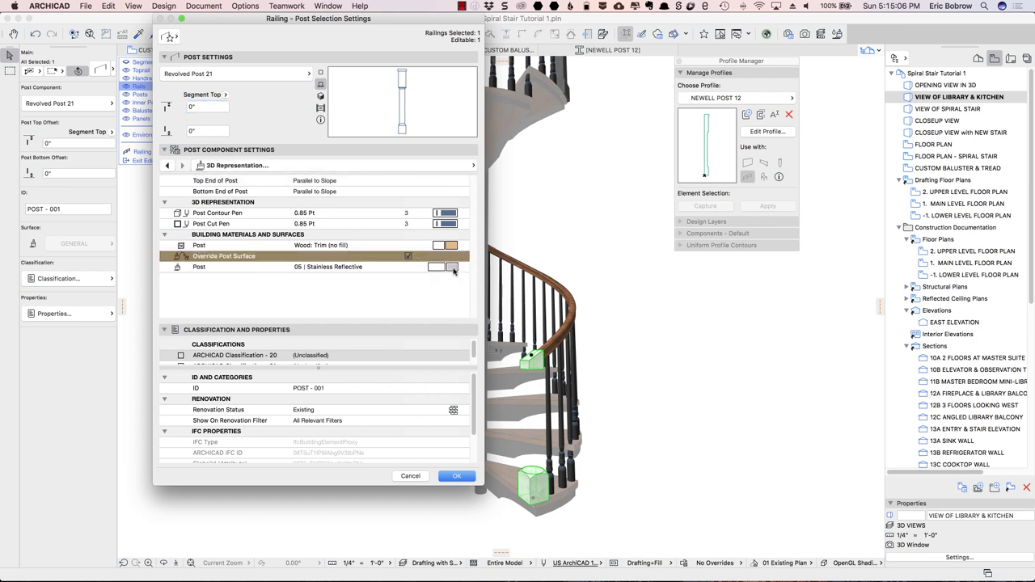
{"action": "left_click", "coordinate": [454, 271]}
{"action": "scroll", "coordinate": [712, 420], "scroll_direction": "down", "scroll_amount": 2}
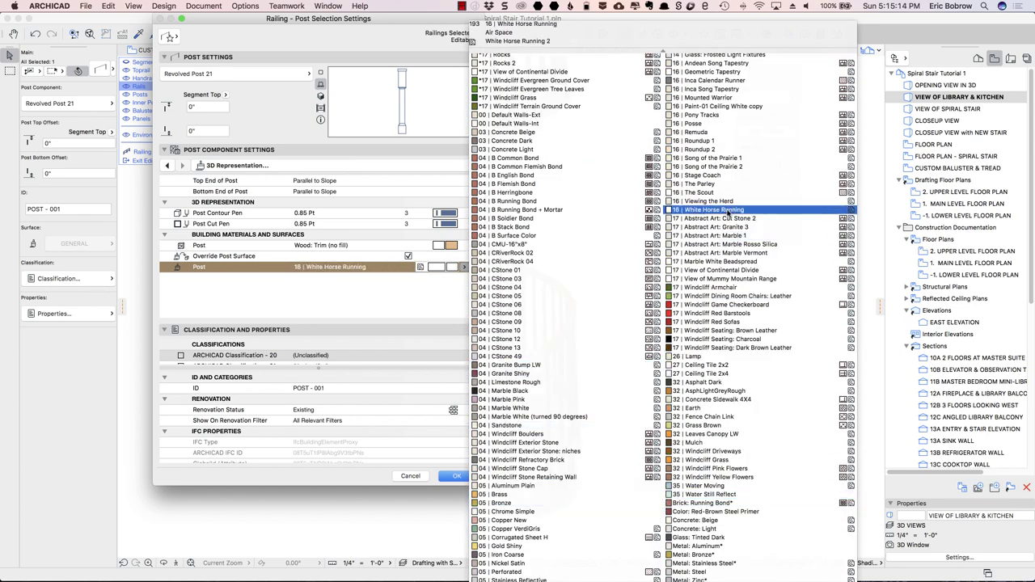
{"action": "scroll", "coordinate": [730, 212], "scroll_direction": "up", "scroll_amount": 5}
{"action": "scroll", "coordinate": [730, 213], "scroll_direction": "up", "scroll_amount": 6}
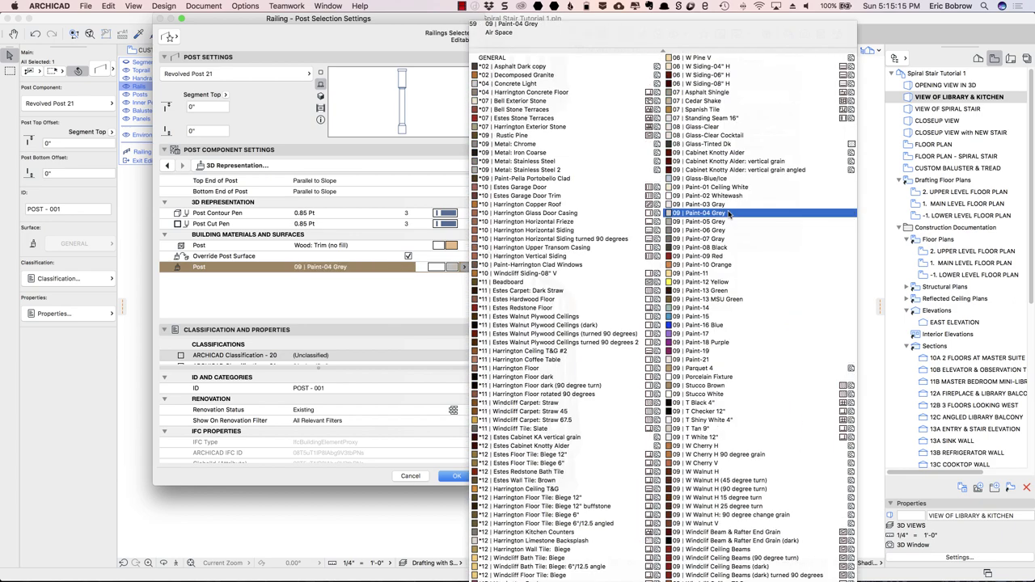
{"action": "left_click", "coordinate": [719, 471]}
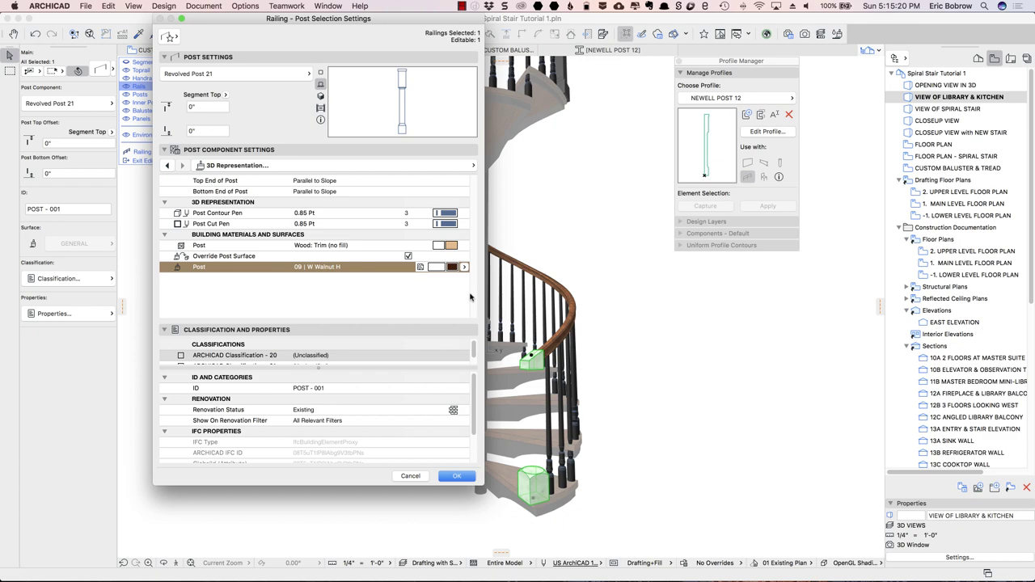
{"action": "left_click", "coordinate": [465, 268]}
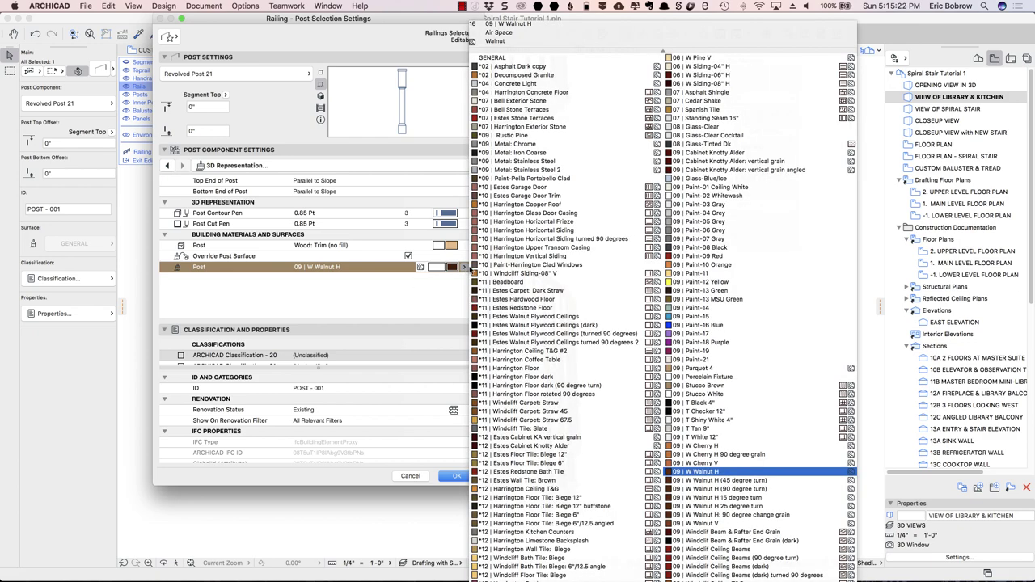
{"action": "left_click", "coordinate": [728, 523]}
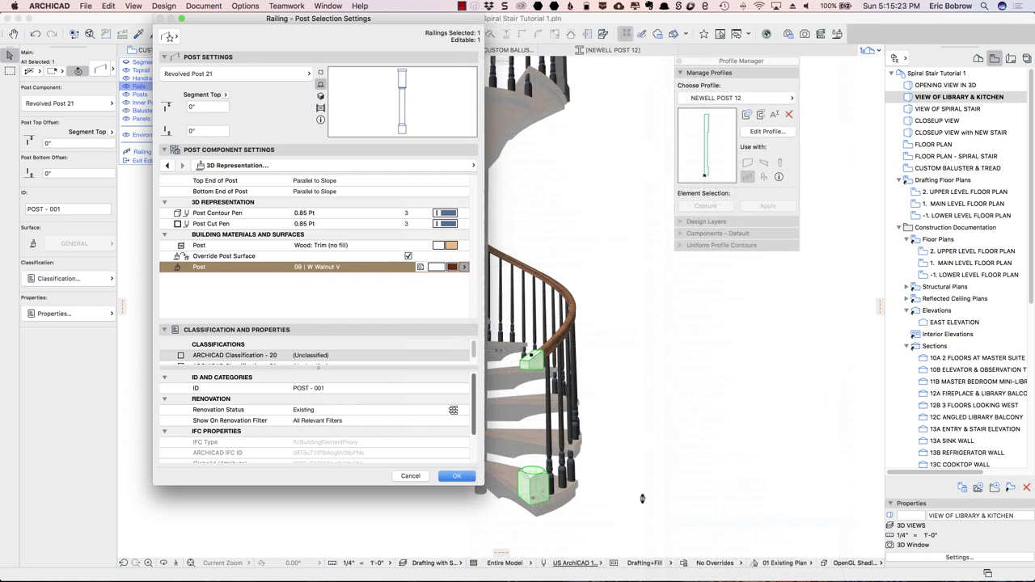
{"action": "left_click", "coordinate": [457, 476]}
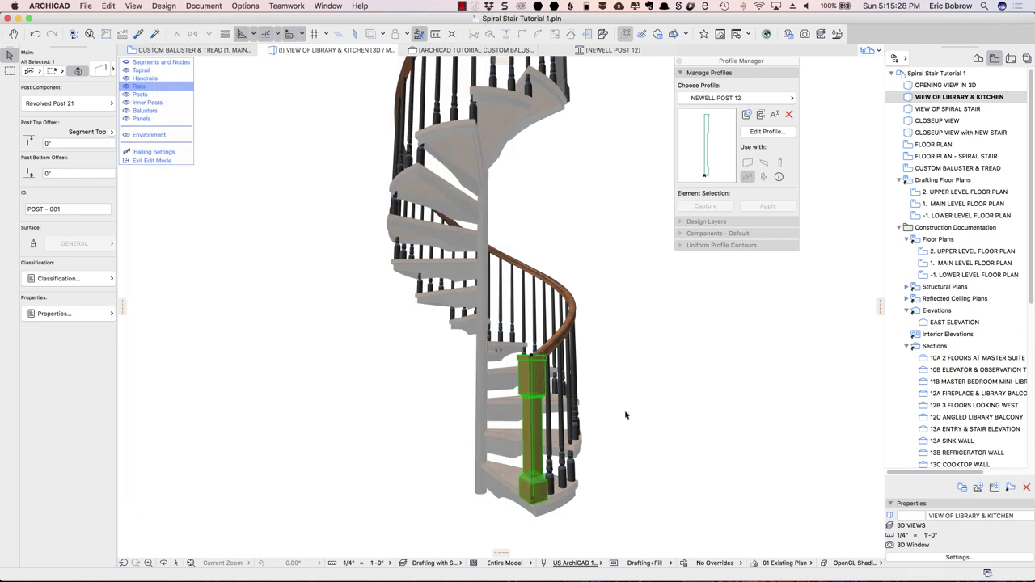
Stretch the top of the lower newel post upward by about 5 27/64" so it rises above the end of the handrail.
{"action": "key", "text": "Escape"}
{"action": "scroll", "coordinate": [550, 410], "scroll_direction": "up", "scroll_amount": 5}
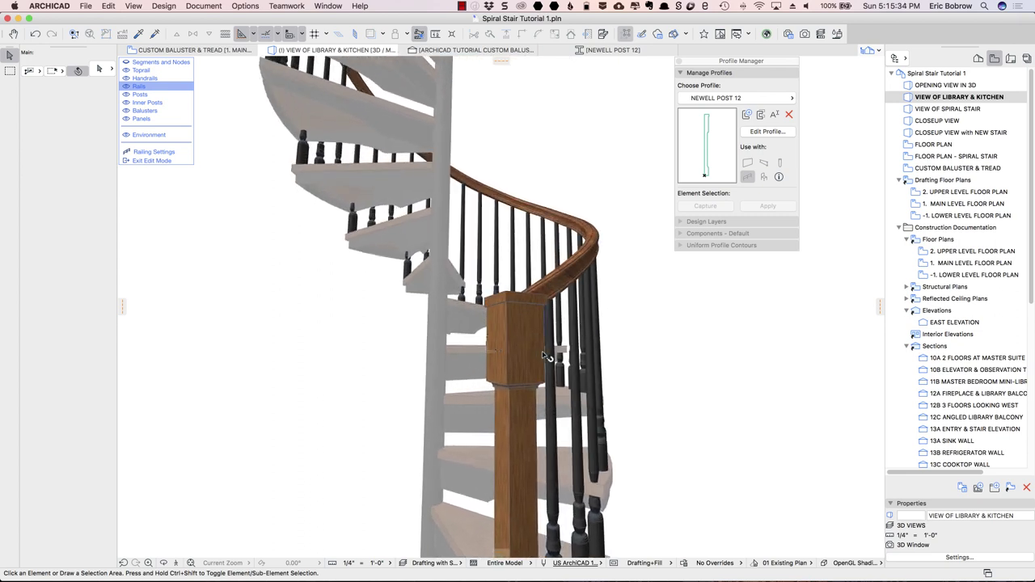
{"action": "left_click", "coordinate": [544, 356]}
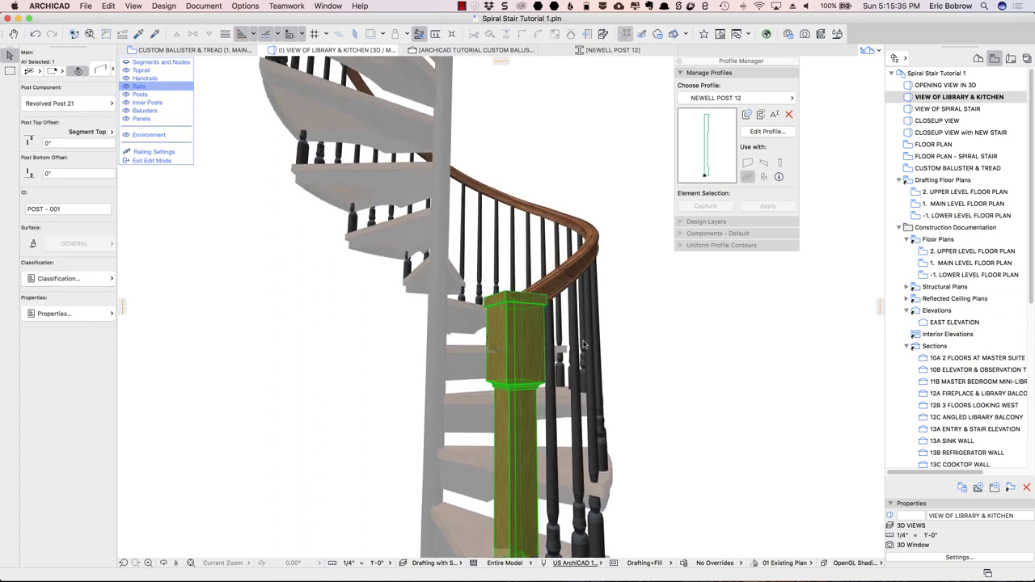
{"action": "middle_click_drag", "start_coordinate": [639, 349], "coordinate": [619, 375], "text": "shift"}
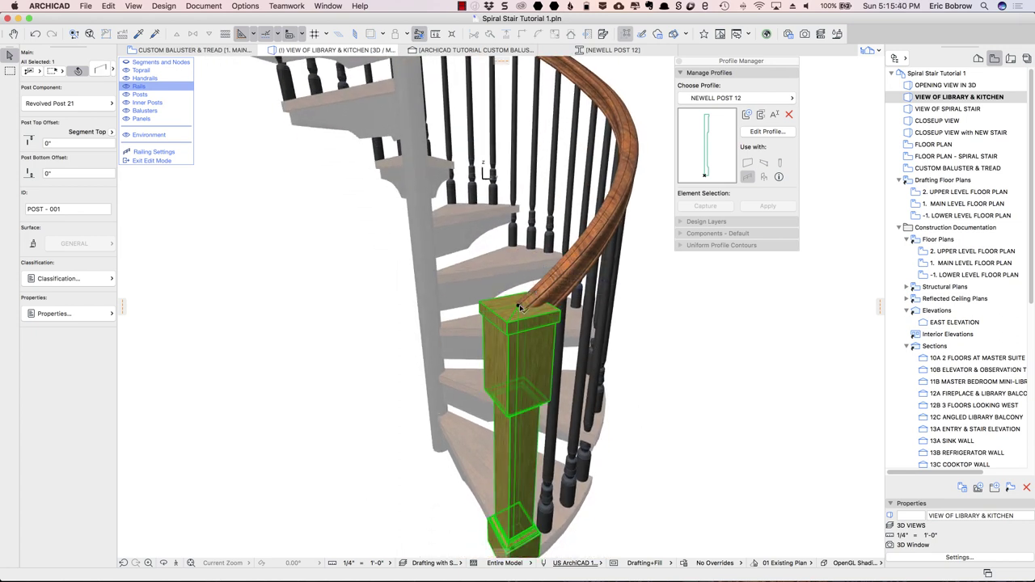
{"action": "left_click", "coordinate": [519, 307]}
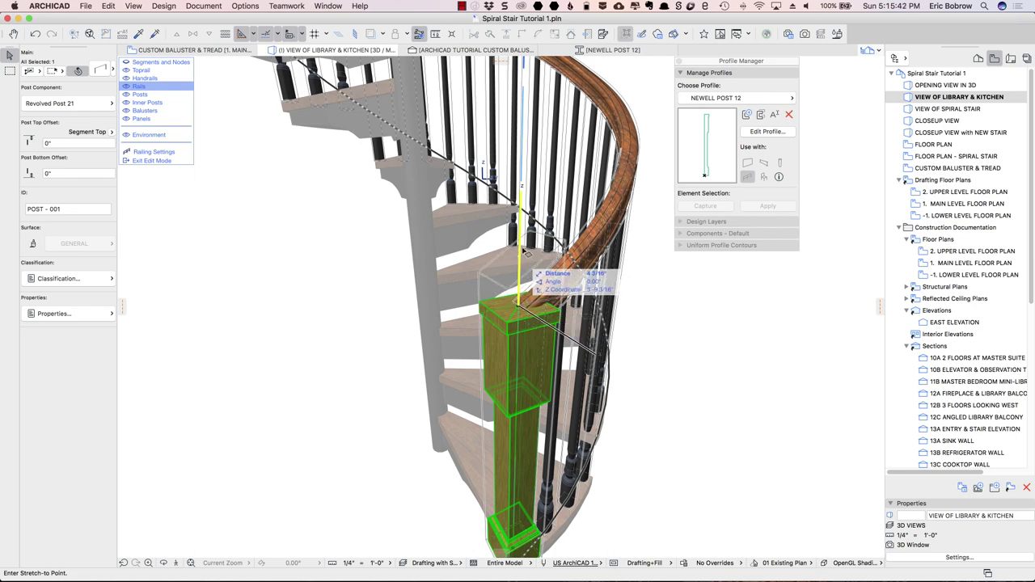
{"action": "left_click", "coordinate": [522, 245]}
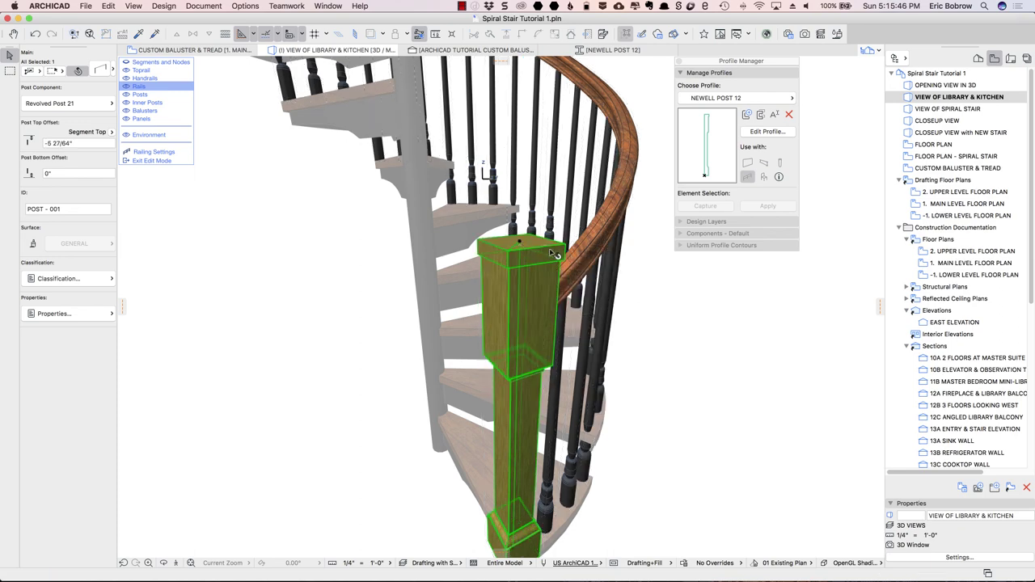
Stretch the base of the lower newel post down 9" to the foot of the stair's central pole.
{"action": "middle_click_drag", "start_coordinate": [641, 366], "coordinate": [576, 281], "text": "shift"}
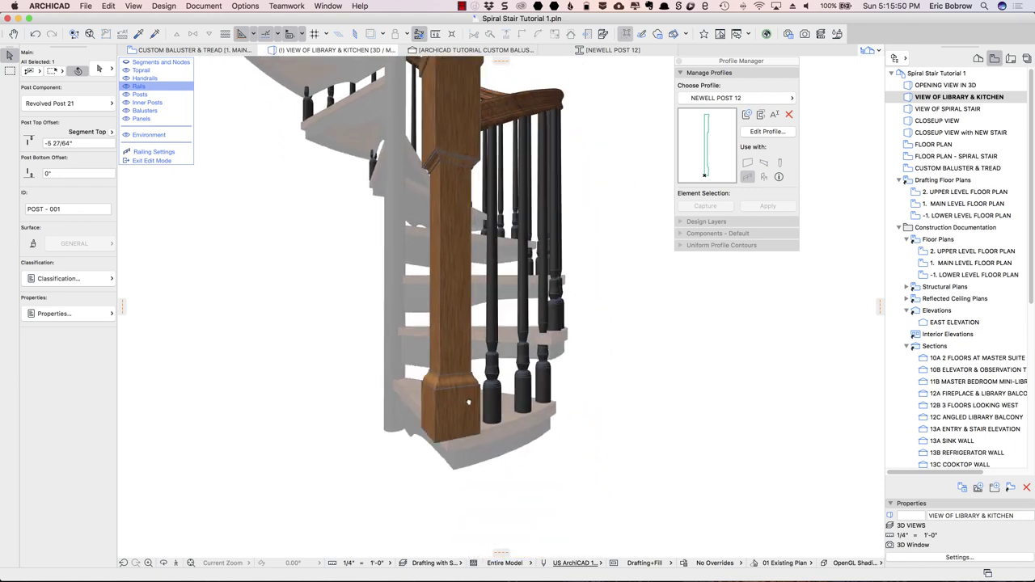
{"action": "left_click", "coordinate": [468, 402]}
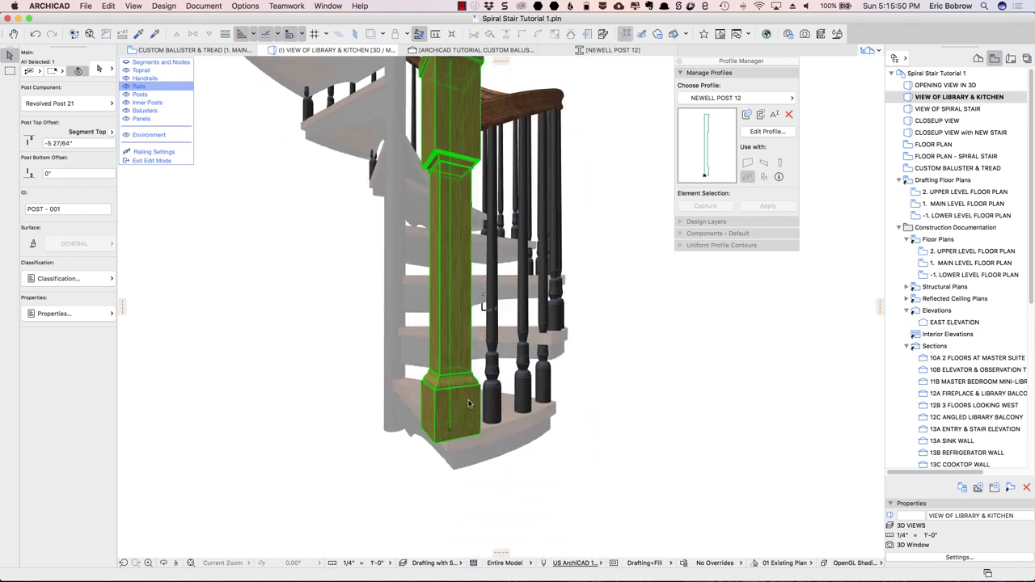
{"action": "left_click", "coordinate": [455, 440]}
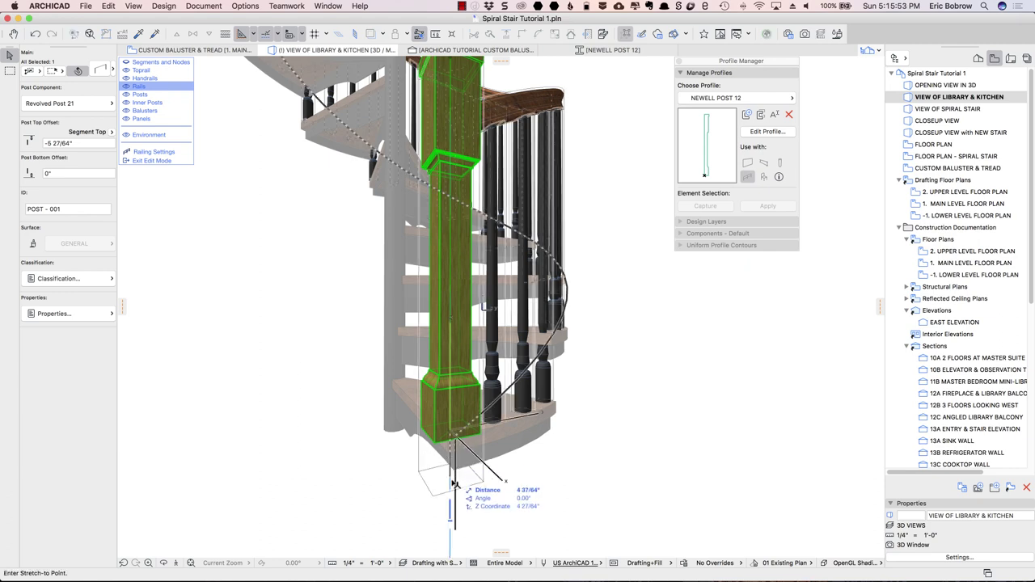
{"action": "left_click", "coordinate": [394, 435]}
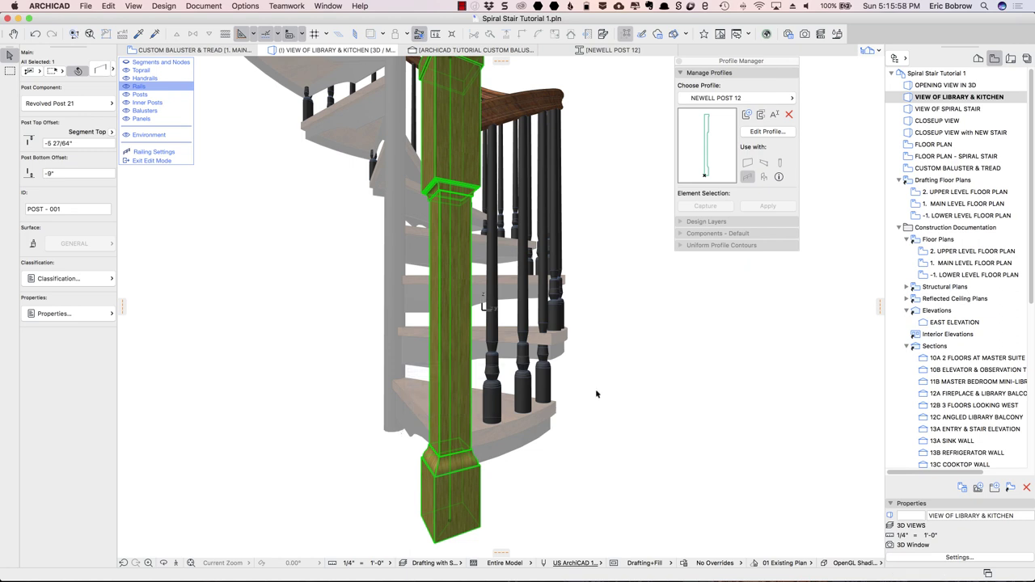
{"action": "scroll", "coordinate": [596, 394], "scroll_direction": "down", "scroll_amount": 3}
{"action": "scroll", "coordinate": [596, 394], "scroll_direction": "up", "scroll_amount": 2}
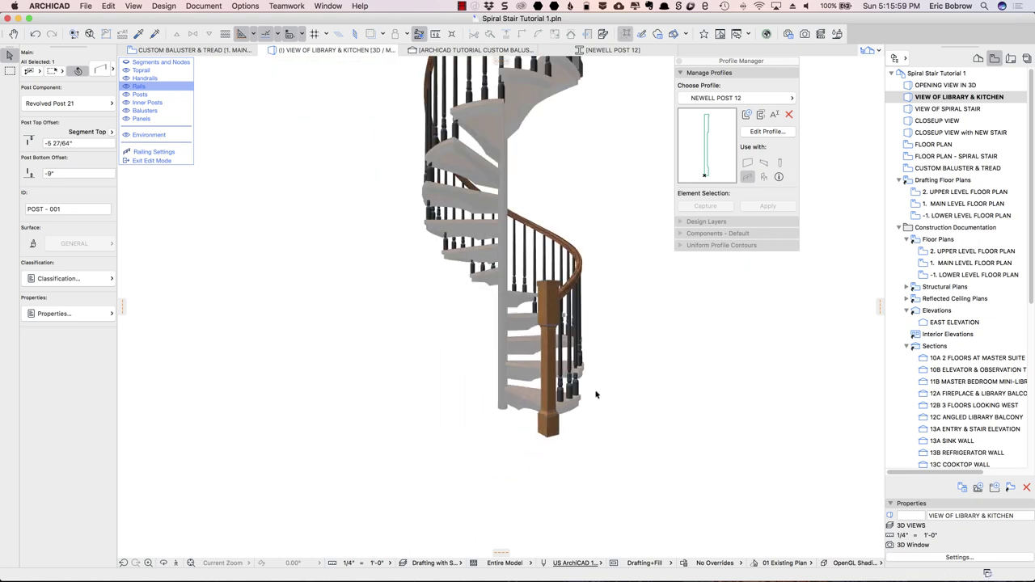
{"action": "left_click", "coordinate": [634, 359]}
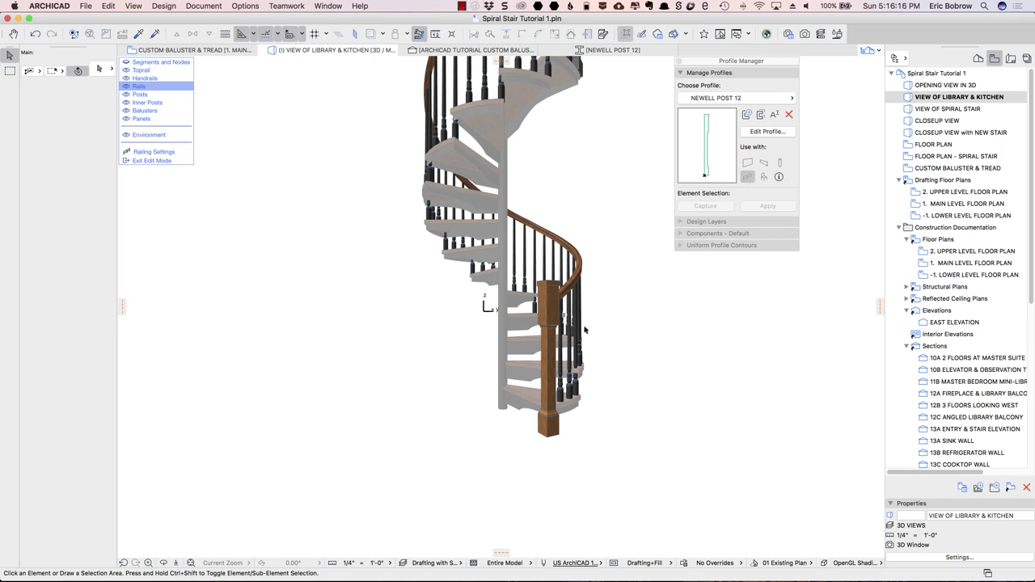
In the floor plan, select the newel post at the start of the stair and set its 2D symbol type to a square.
{"action": "key", "text": "ctrl+shift+Tab"}
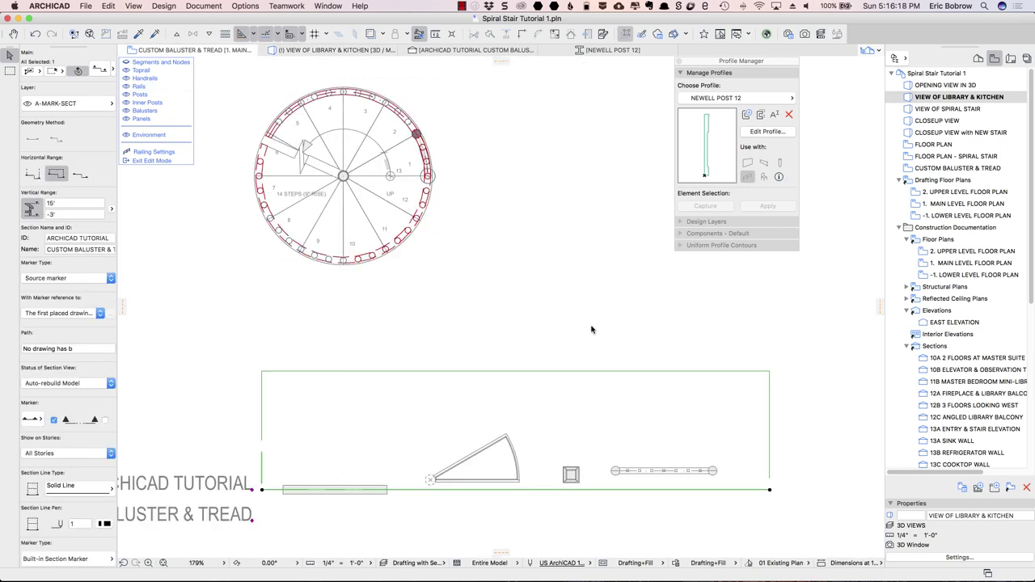
{"action": "scroll", "coordinate": [438, 188], "scroll_direction": "up", "scroll_amount": 5}
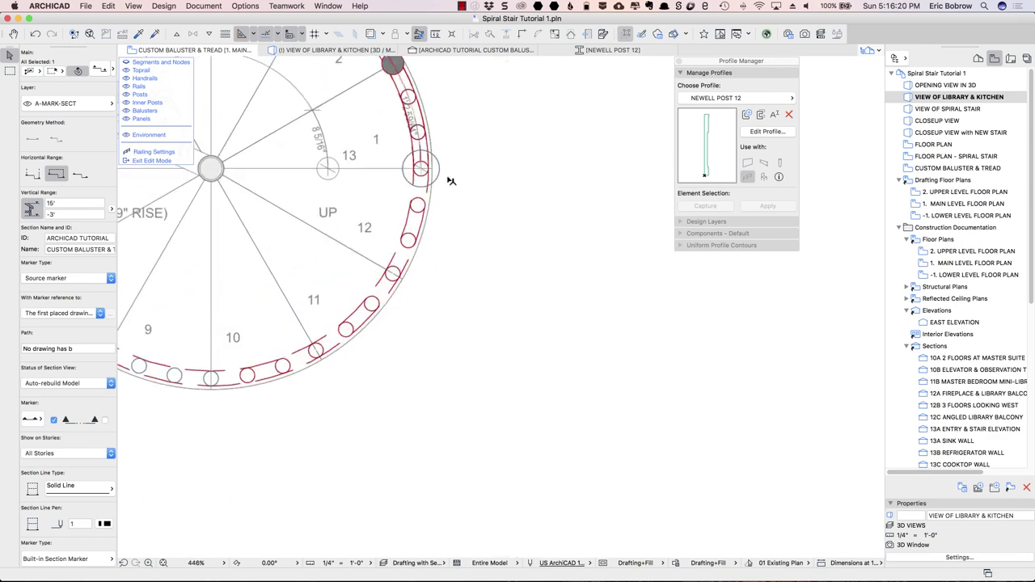
{"action": "middle_click_drag", "start_coordinate": [498, 213], "coordinate": [596, 320]}
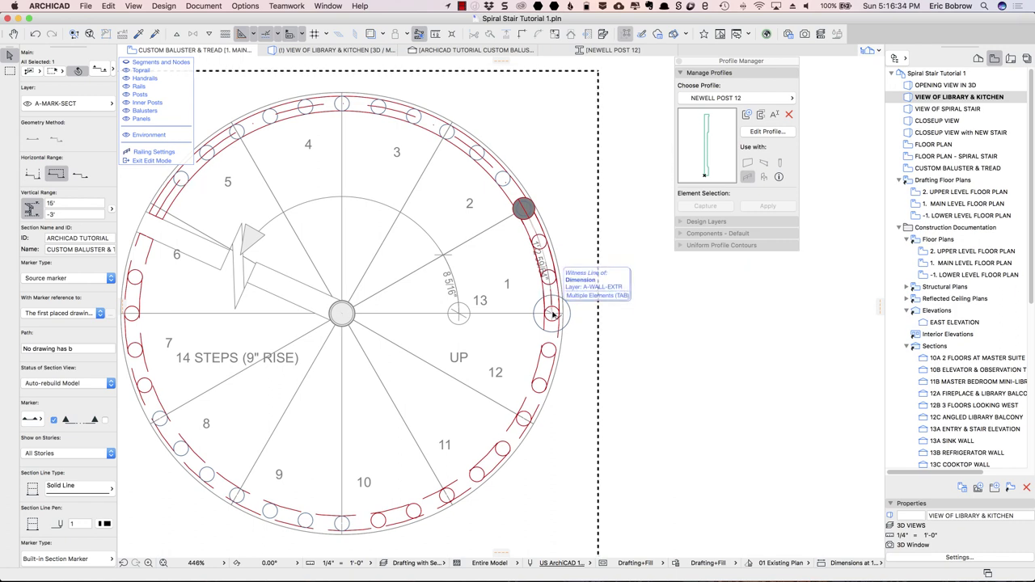
{"action": "key", "text": "Tab"}
{"action": "key", "text": "Tab"}
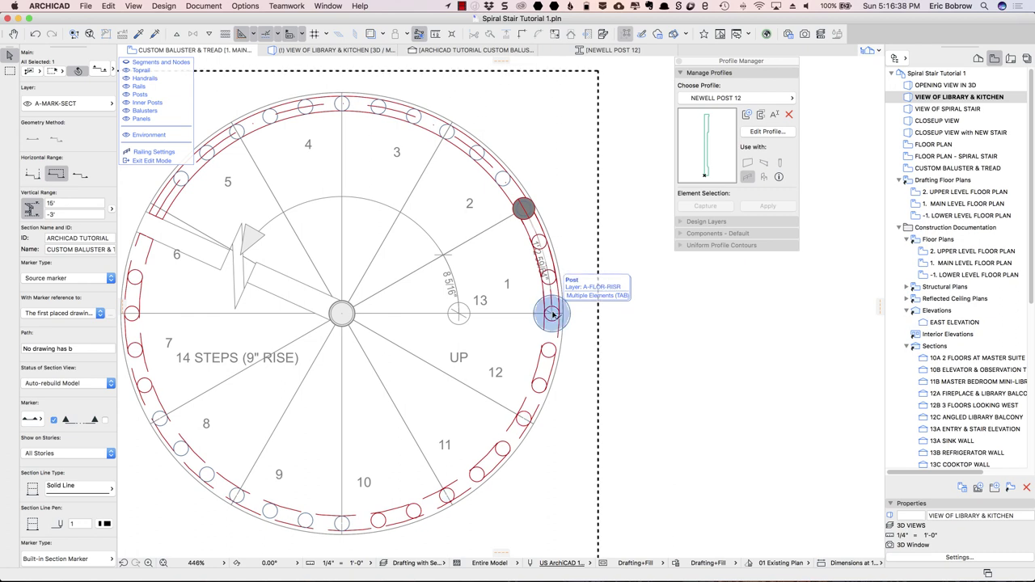
{"action": "left_click", "coordinate": [552, 314]}
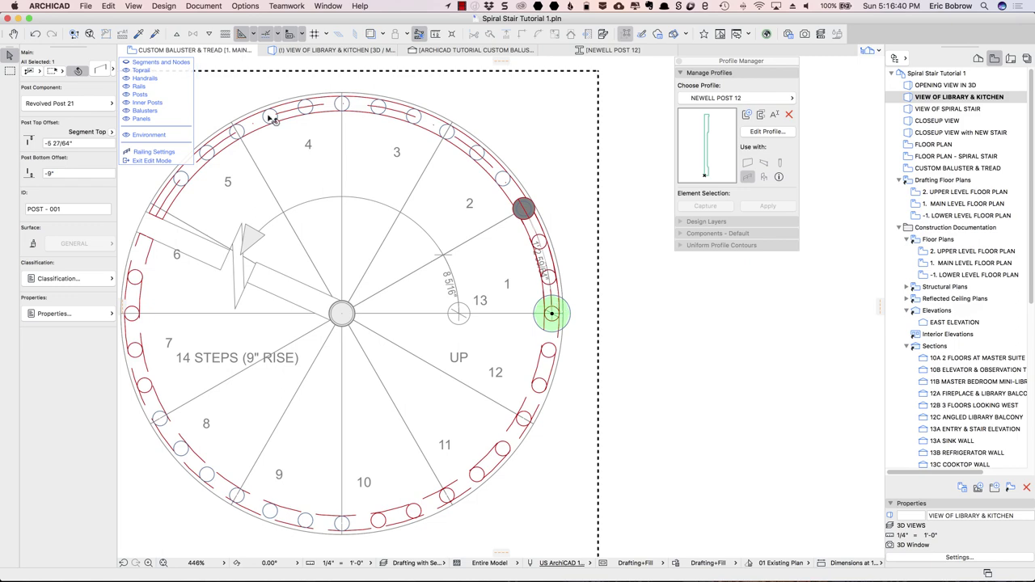
{"action": "left_click", "coordinate": [103, 68]}
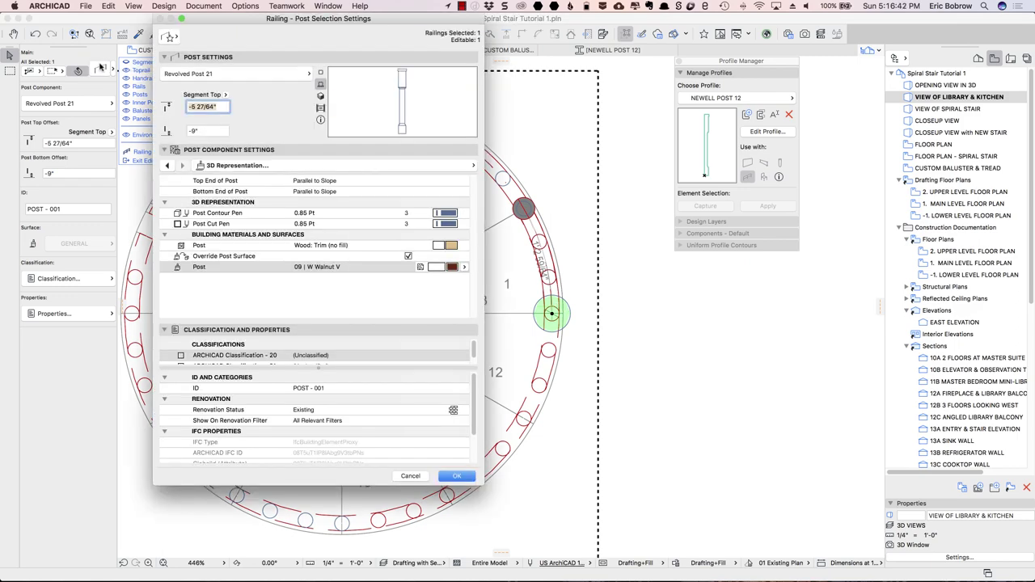
{"action": "left_click", "coordinate": [169, 165]}
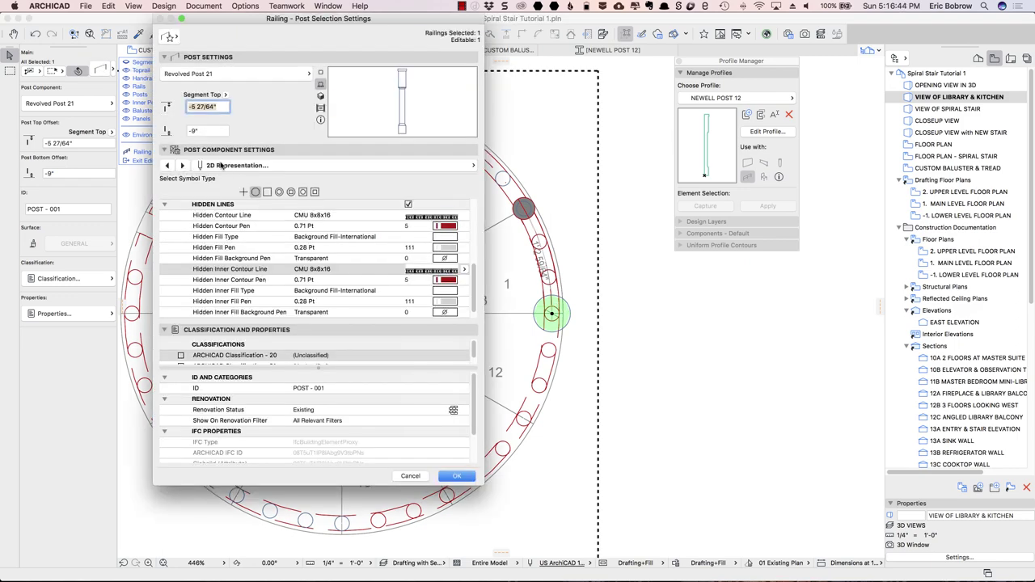
{"action": "left_click", "coordinate": [267, 193]}
Set the post's hidden contour line and hidden inner contour line to Solid Line and apply the settings.
{"action": "left_click", "coordinate": [458, 220]}
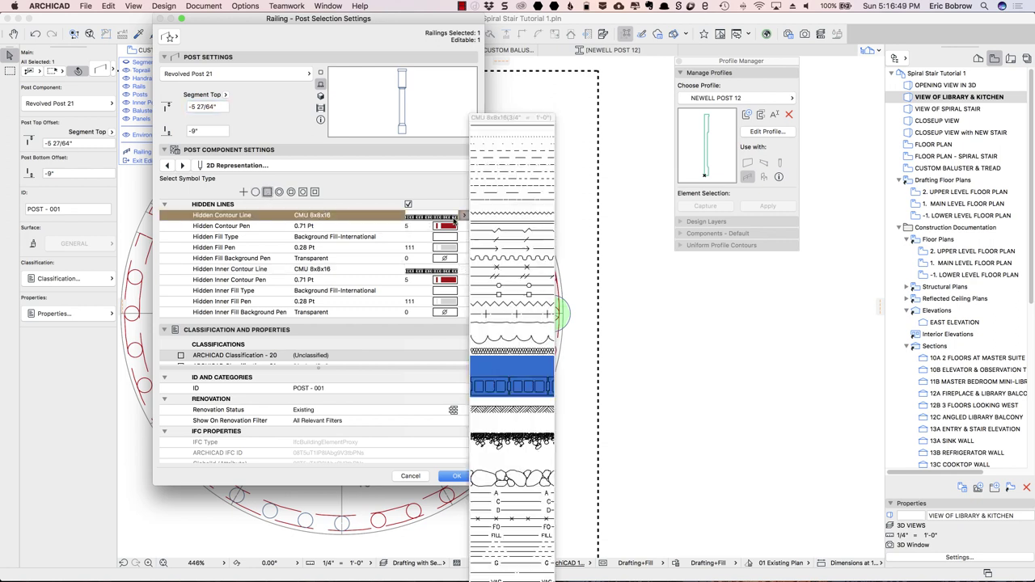
{"action": "left_click", "coordinate": [486, 168]}
{"action": "left_click", "coordinate": [450, 270]}
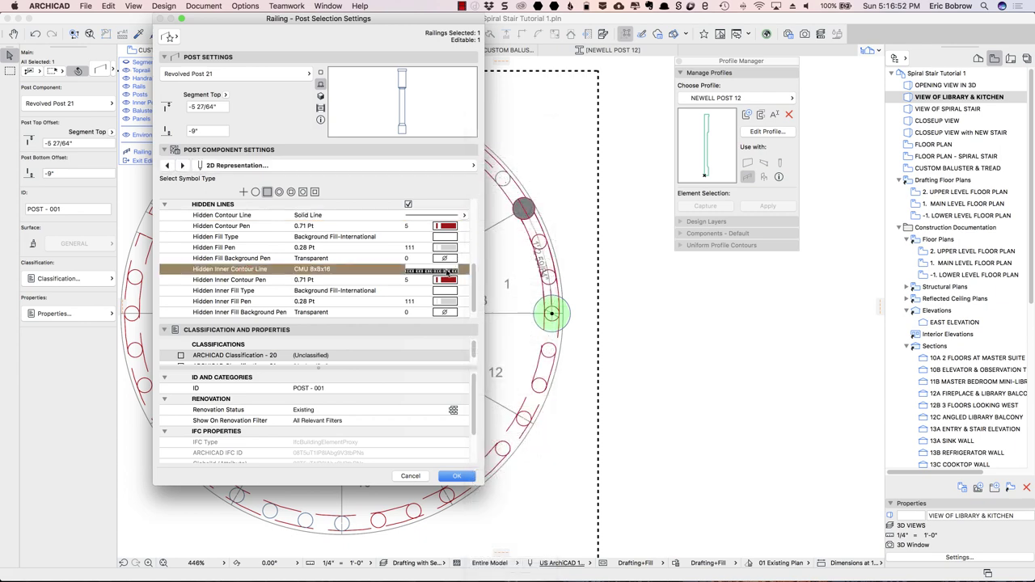
{"action": "left_click", "coordinate": [493, 126]}
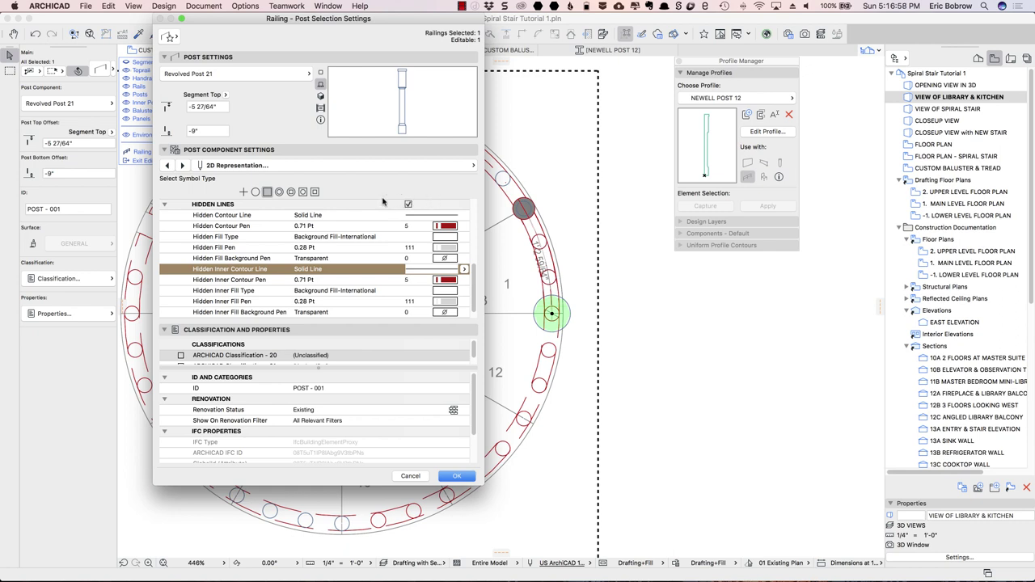
{"action": "left_click", "coordinate": [212, 107]}
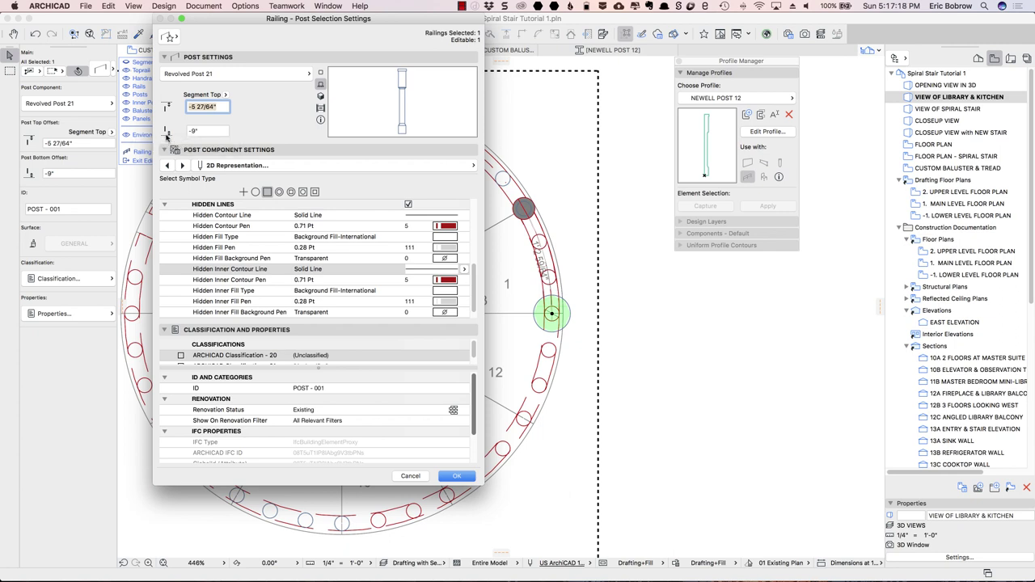
{"action": "left_click", "coordinate": [456, 476]}
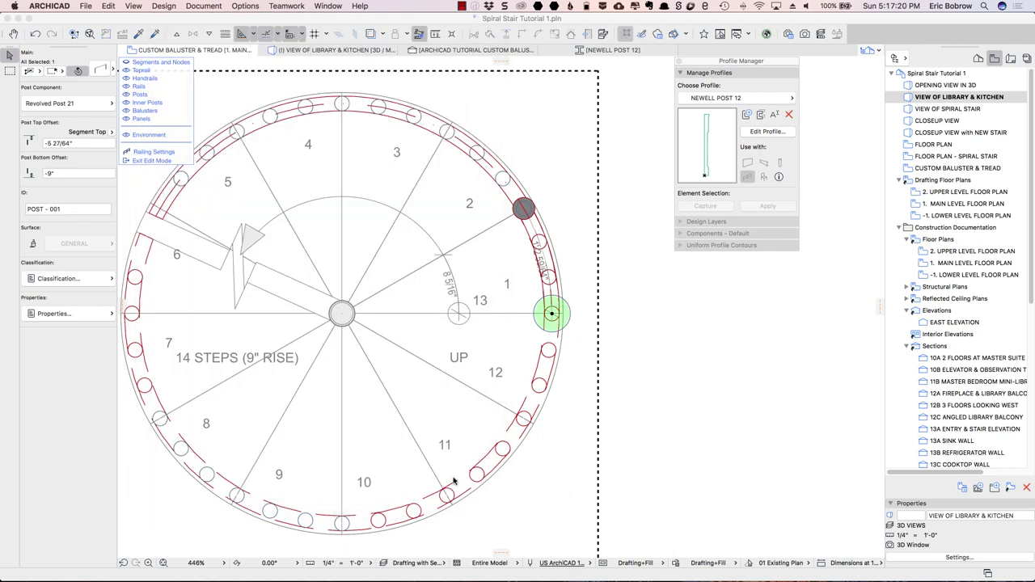
{"action": "key", "text": "Escape"}
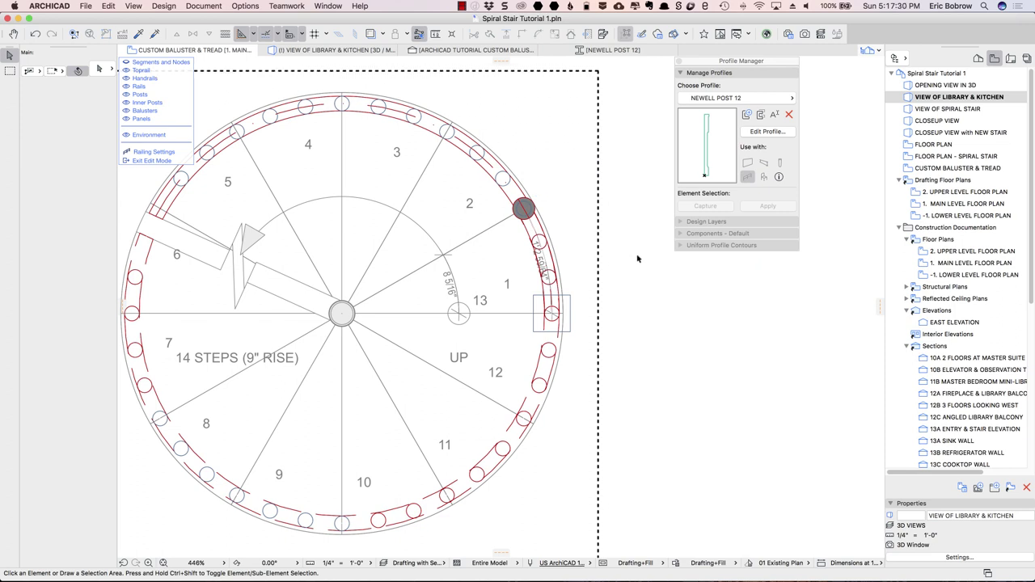
Return to the 3D view and exit railing edit mode to view the whole staircase up to its upper newel post.
{"action": "key", "text": "F3"}
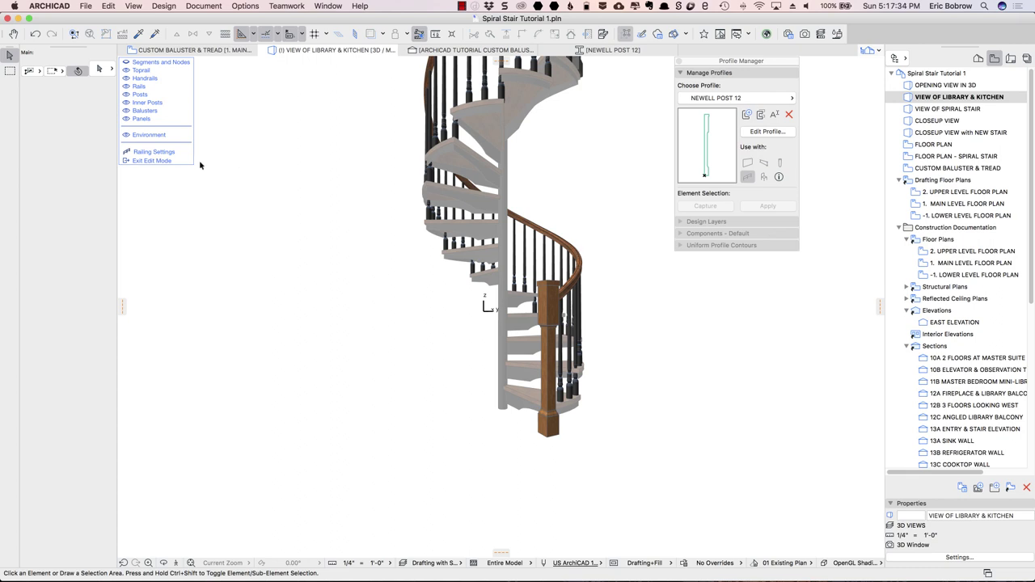
{"action": "left_click", "coordinate": [142, 160]}
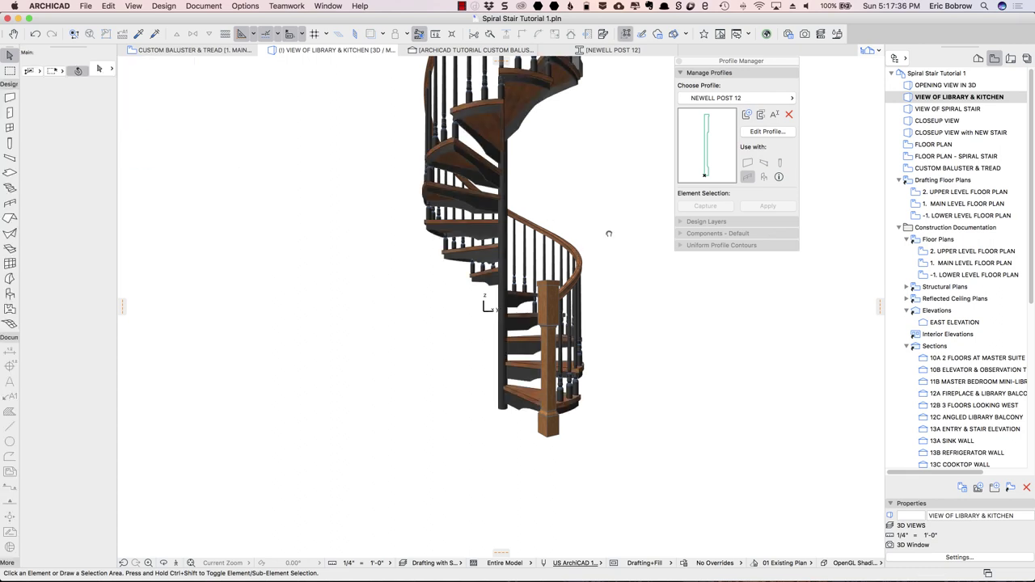
{"action": "middle_click_drag", "start_coordinate": [607, 232], "coordinate": [566, 245], "text": "shift"}
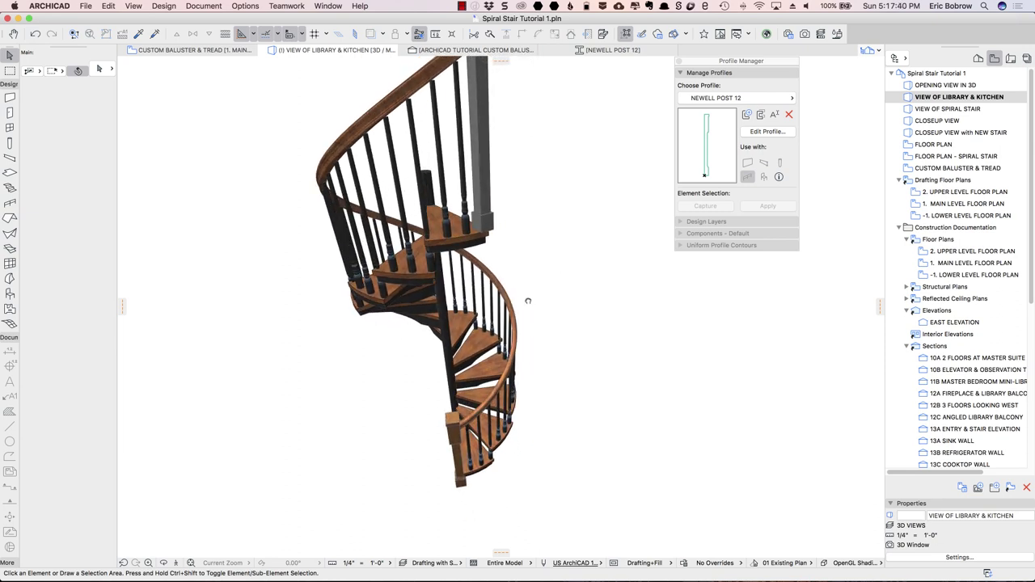
{"action": "left_click", "coordinate": [587, 277]}
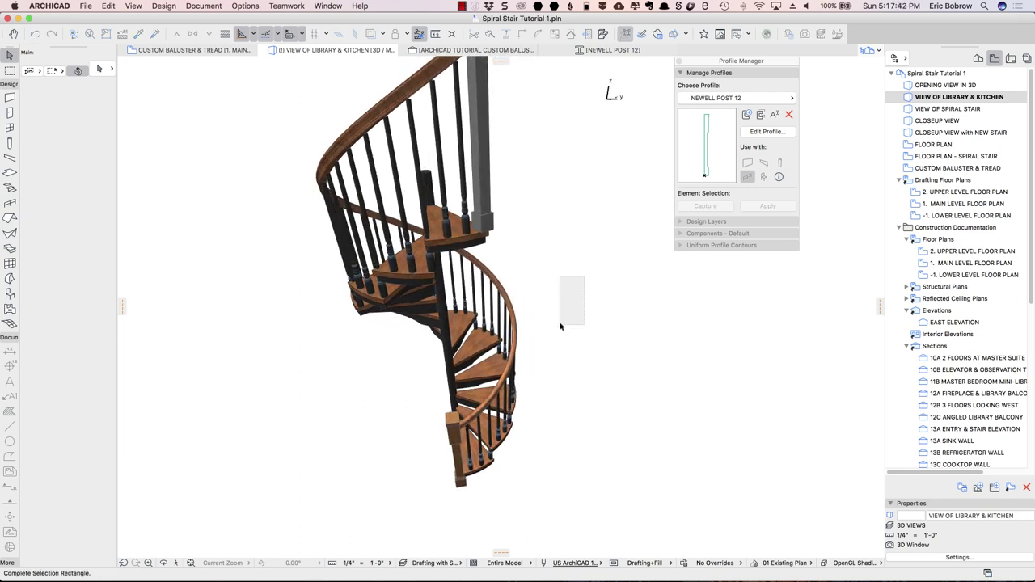
{"action": "left_click", "coordinate": [591, 274]}
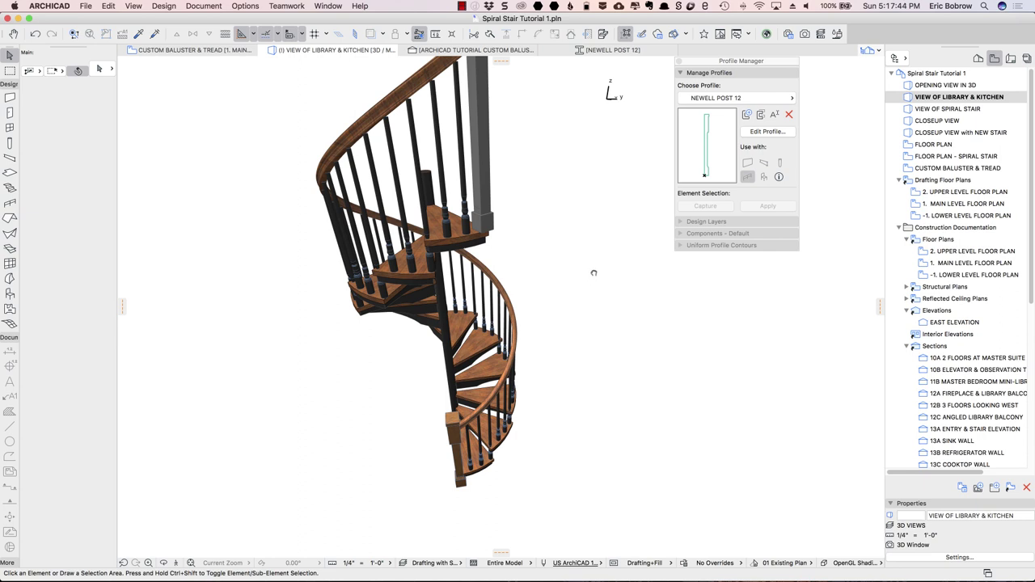
{"action": "middle_click_drag", "start_coordinate": [593, 274], "coordinate": [539, 319], "text": "shift"}
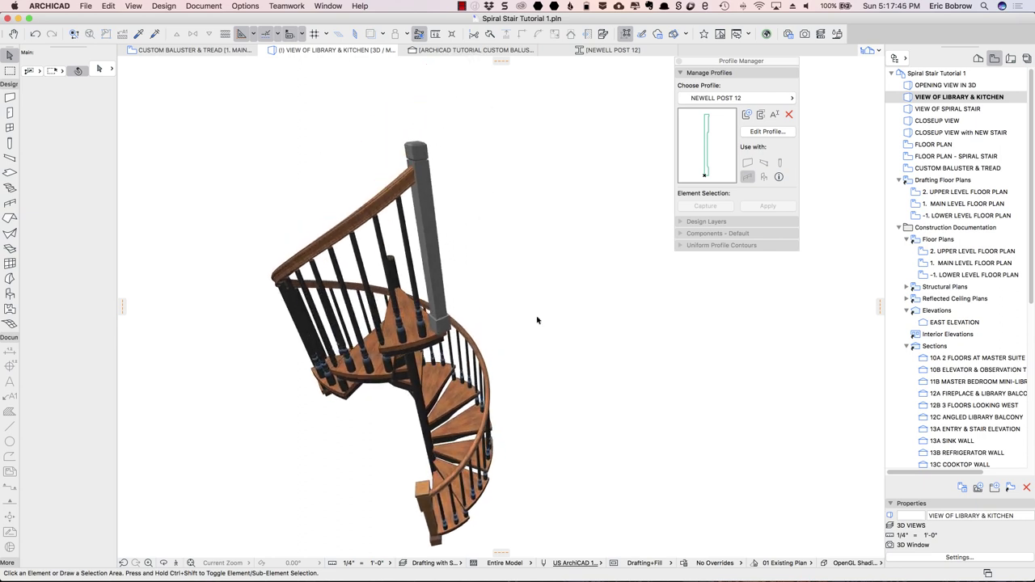
Edit the railing again and change the upper newel post's component to Revolved Post 21.
{"action": "left_click", "coordinate": [445, 282]}
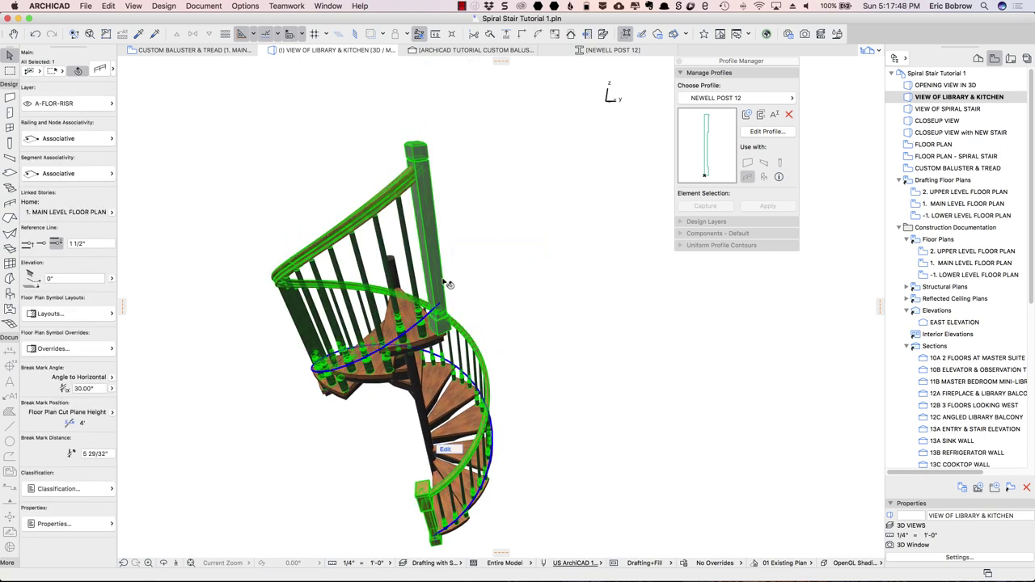
{"action": "left_click", "coordinate": [445, 449]}
{"action": "left_click", "coordinate": [444, 261]}
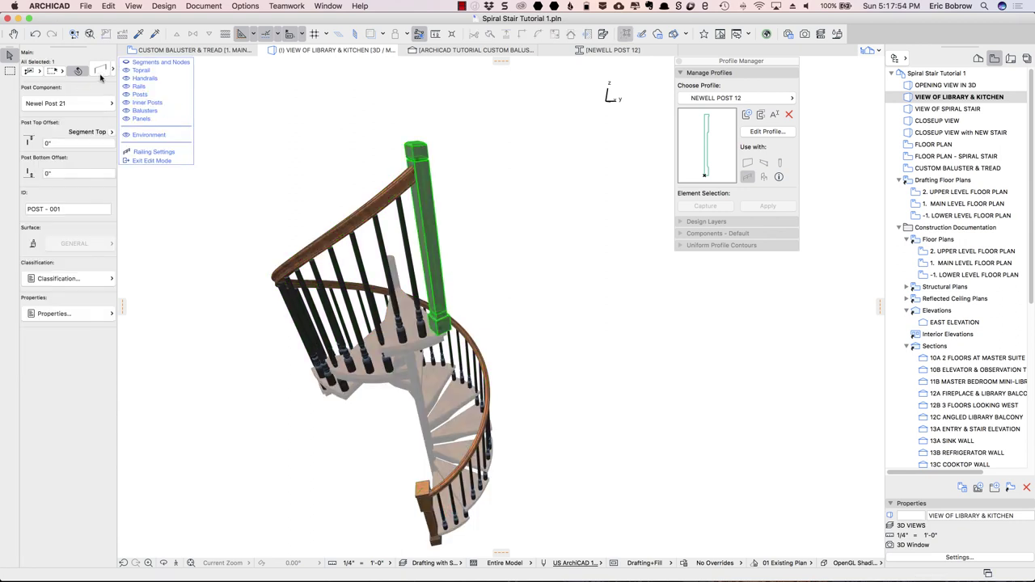
{"action": "left_click", "coordinate": [106, 103]}
{"action": "left_click", "coordinate": [97, 101]}
{"action": "left_click", "coordinate": [101, 72]}
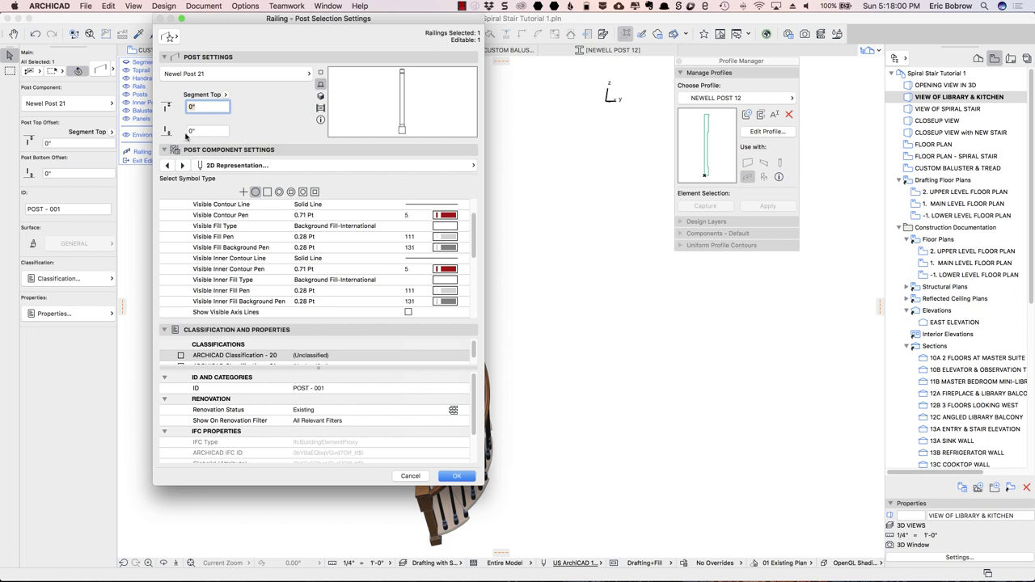
{"action": "left_click", "coordinate": [218, 73]}
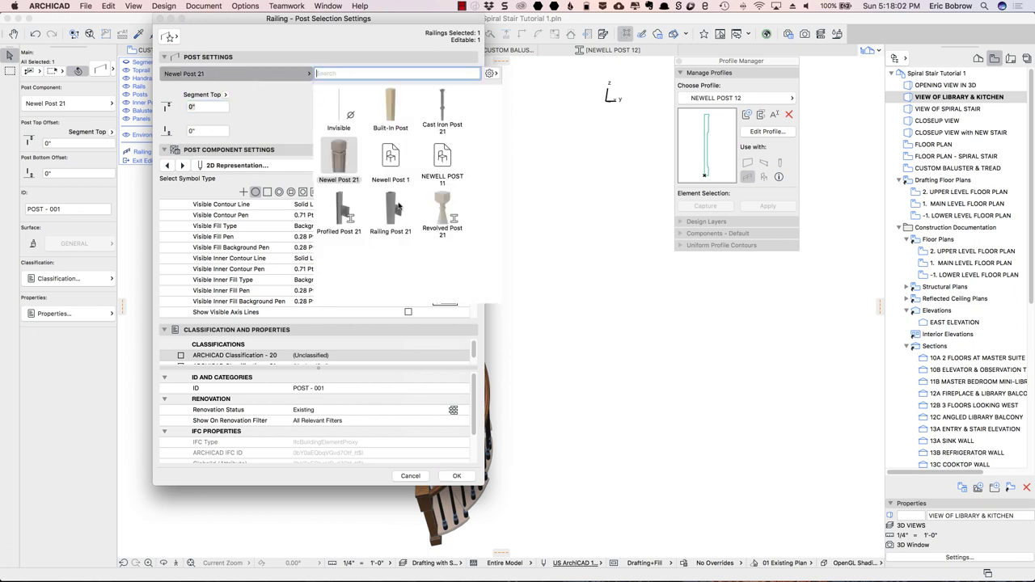
{"action": "left_click", "coordinate": [441, 209]}
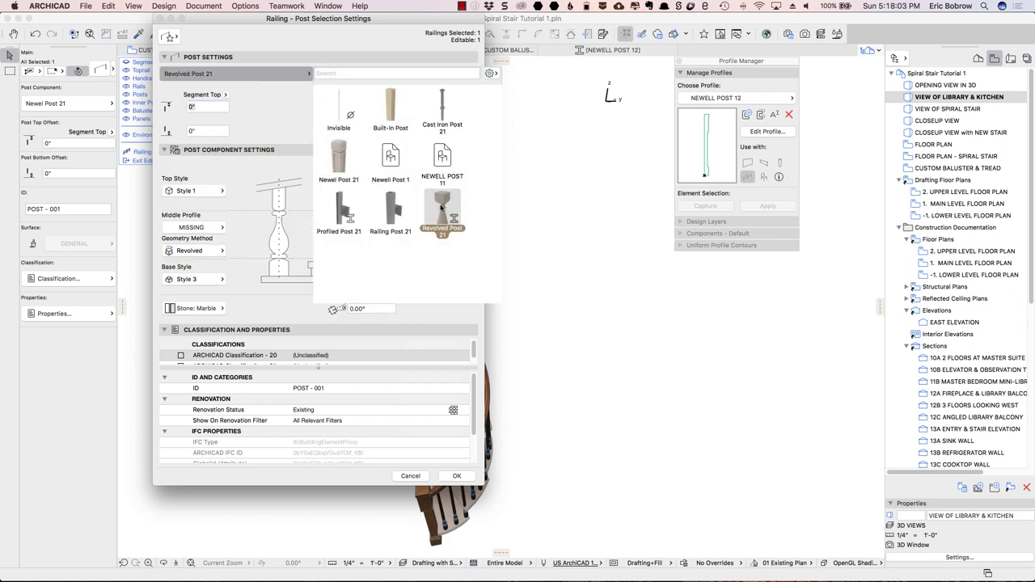
Discard the pending component change in the upper newel post's settings.
{"action": "left_click", "coordinate": [411, 475]}
{"action": "left_click", "coordinate": [411, 475]}
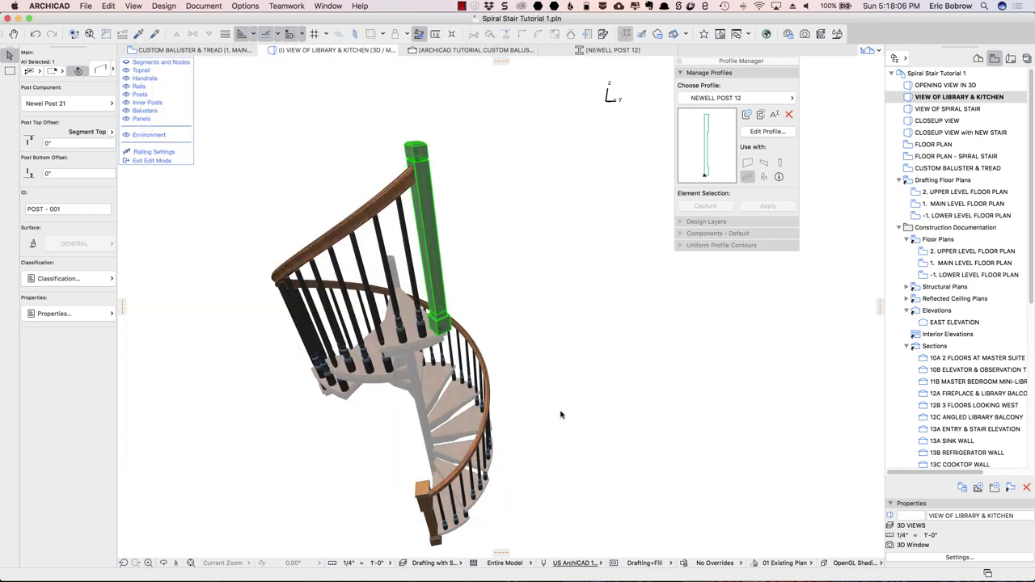
Save the lower newel post's settings as a favorite named NEWELL POST 12.
{"action": "middle_click_drag", "start_coordinate": [563, 416], "coordinate": [508, 386], "text": "shift"}
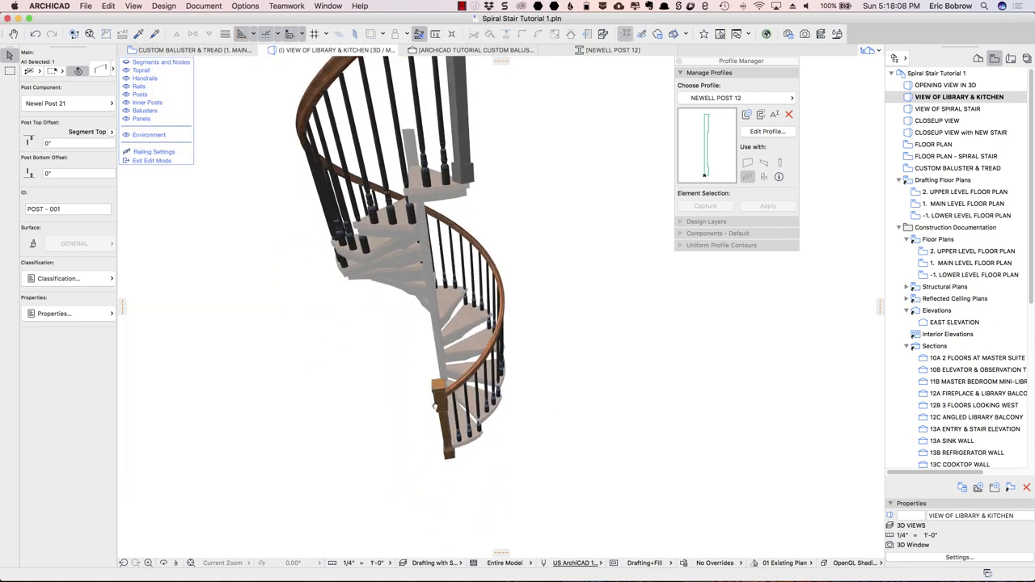
{"action": "left_click", "coordinate": [443, 412]}
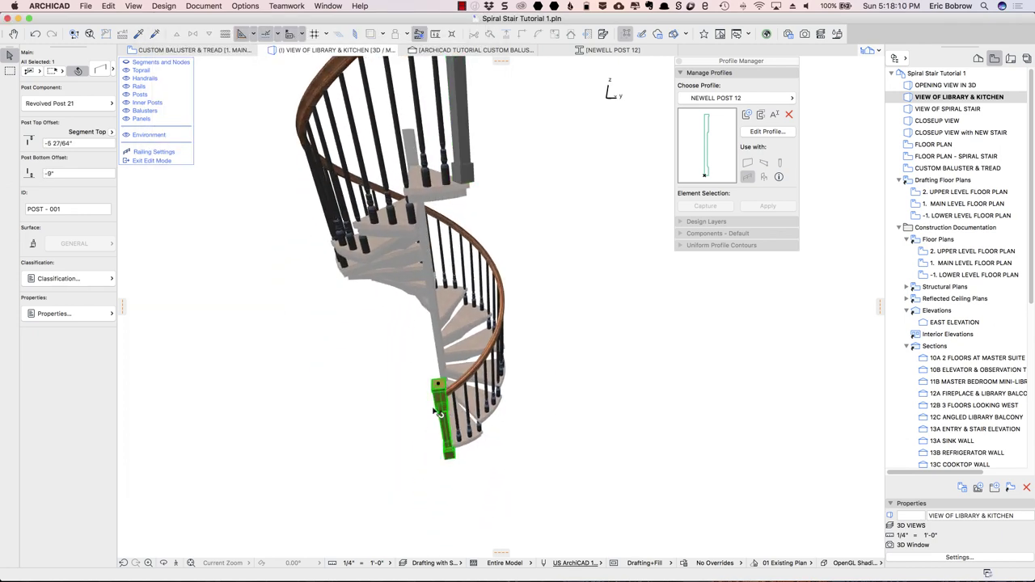
{"action": "left_click", "coordinate": [100, 70]}
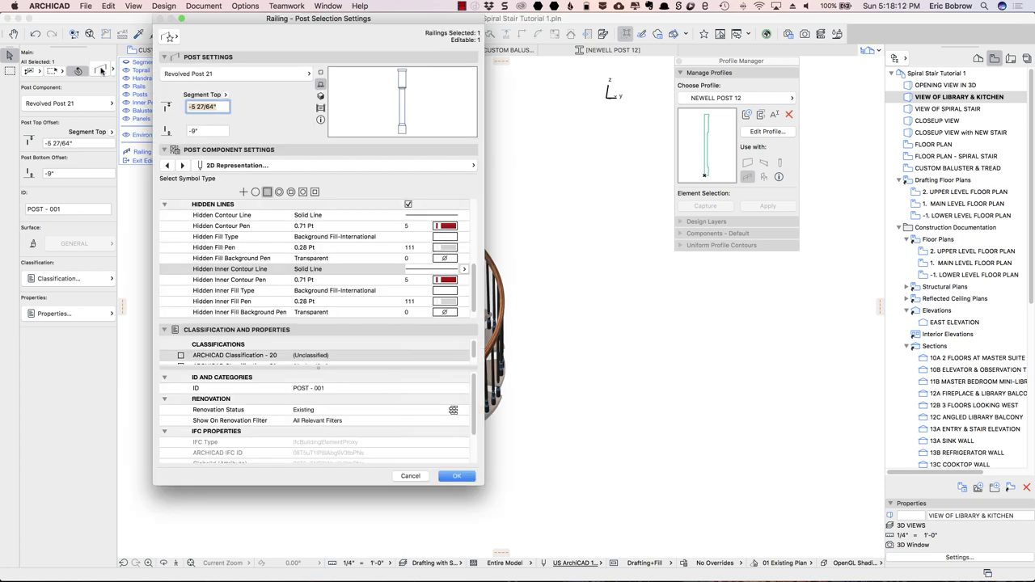
{"action": "left_click", "coordinate": [169, 37]}
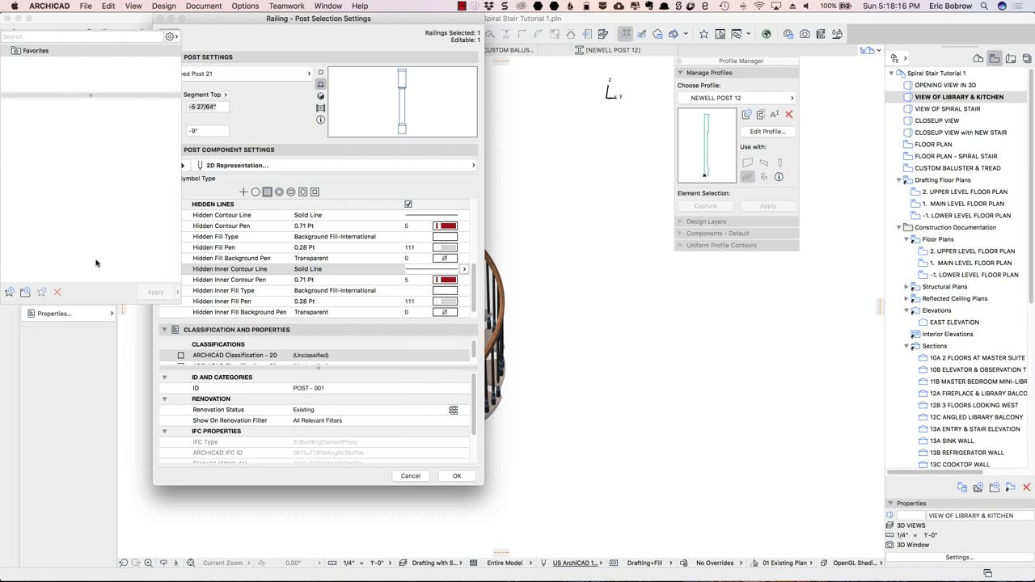
{"action": "left_click", "coordinate": [11, 291]}
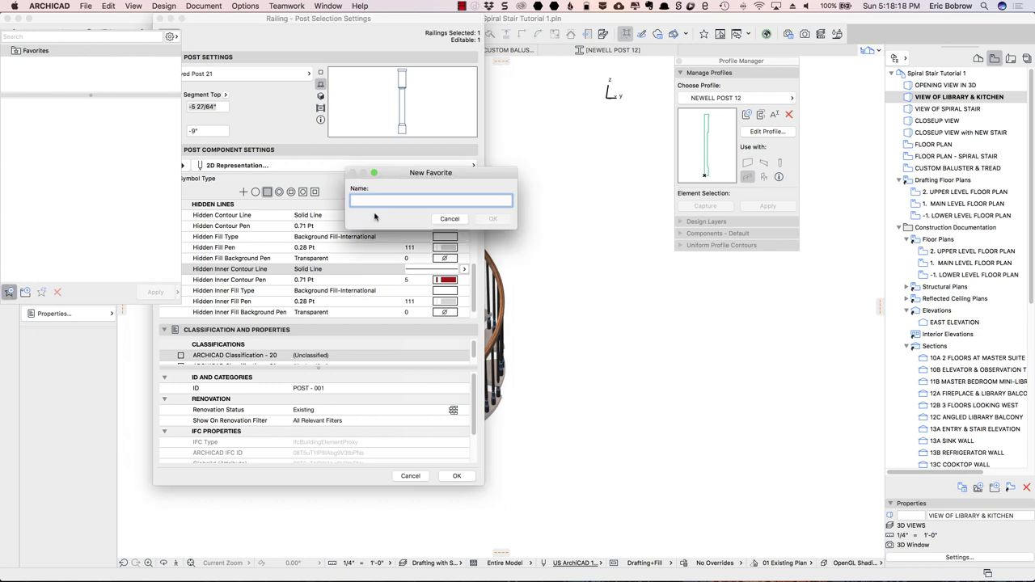
{"action": "type", "text": "NEWELL POST 12"}
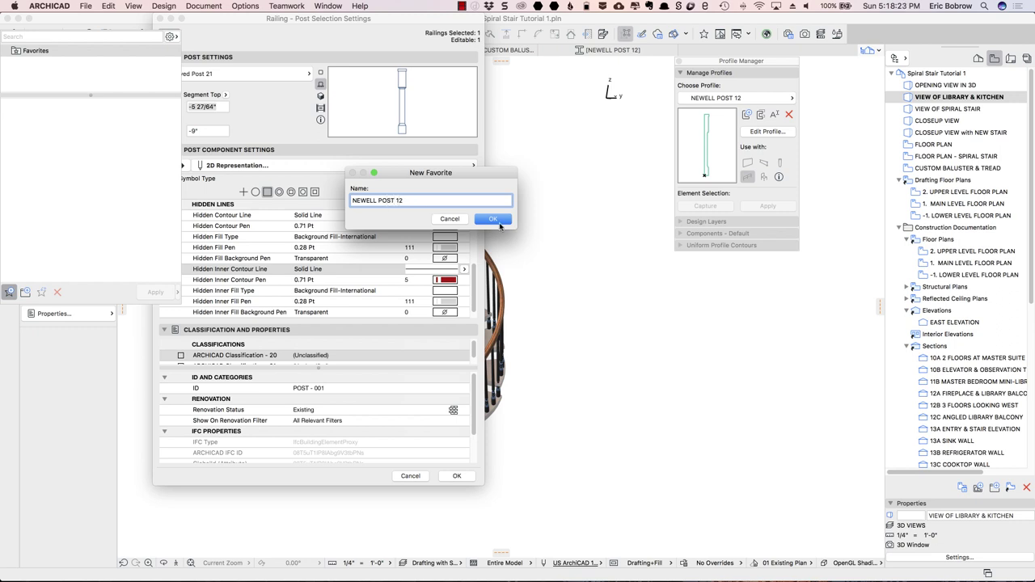
{"action": "left_click", "coordinate": [495, 219]}
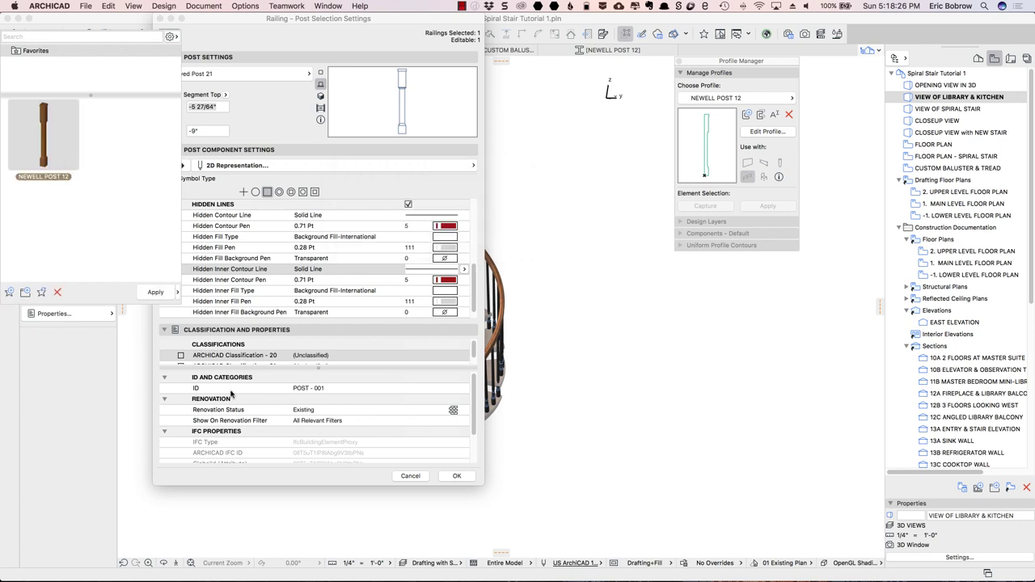
{"action": "left_click", "coordinate": [157, 296]}
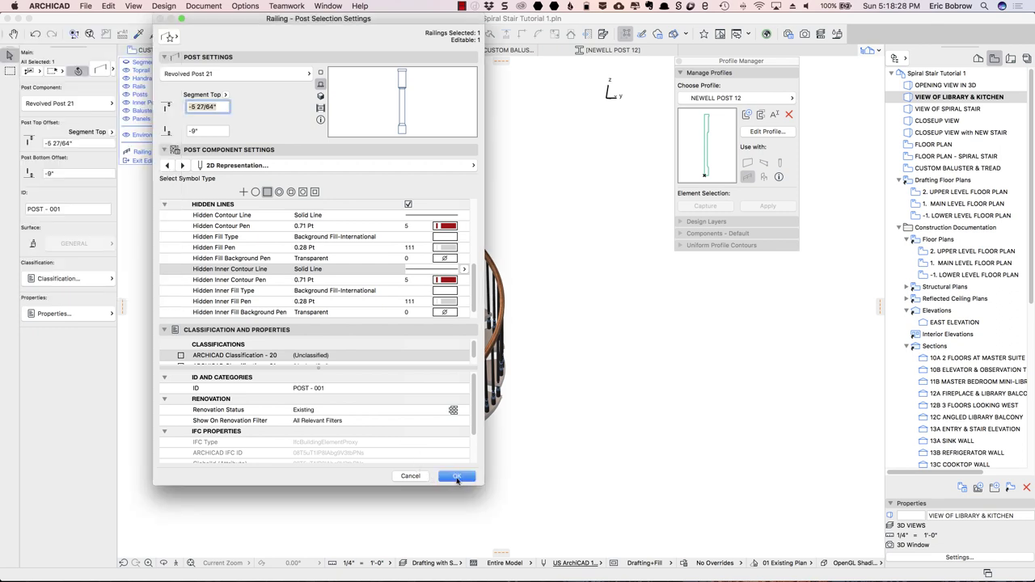
{"action": "left_click", "coordinate": [457, 477]}
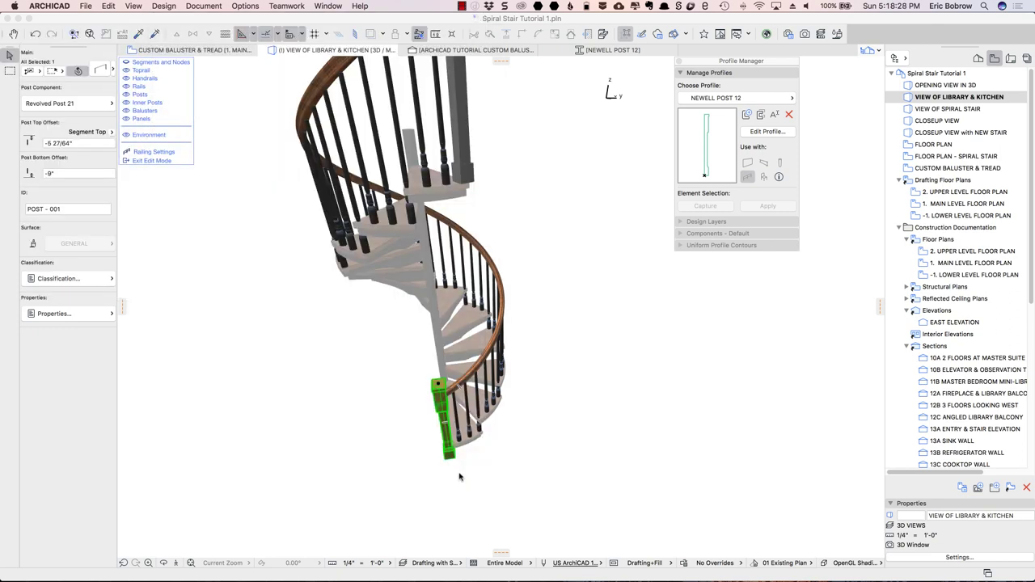
Load the NEWELL POST 12 favorite into the settings of the upper newel post.
{"action": "left_click", "coordinate": [471, 148]}
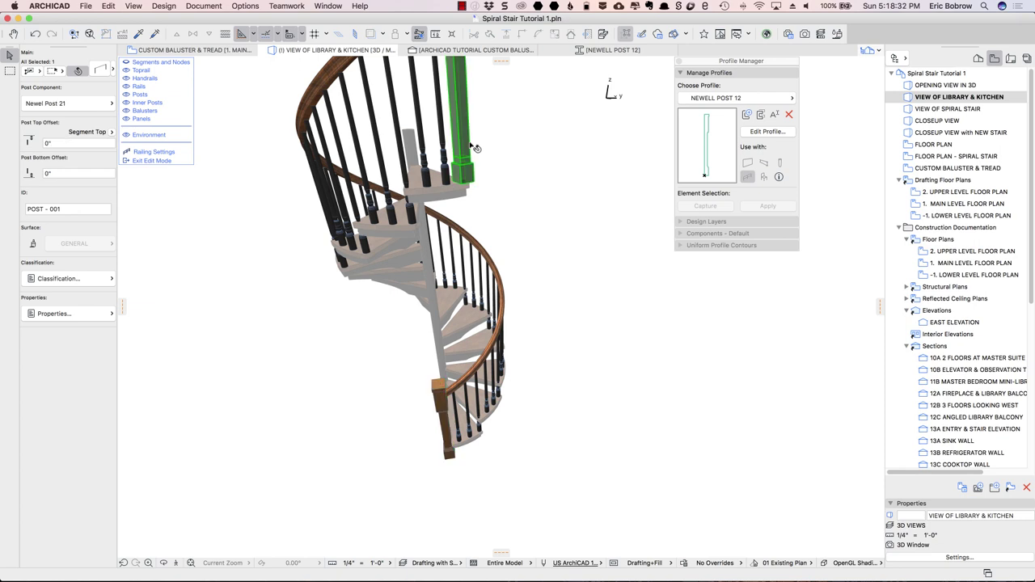
{"action": "left_click", "coordinate": [103, 71]}
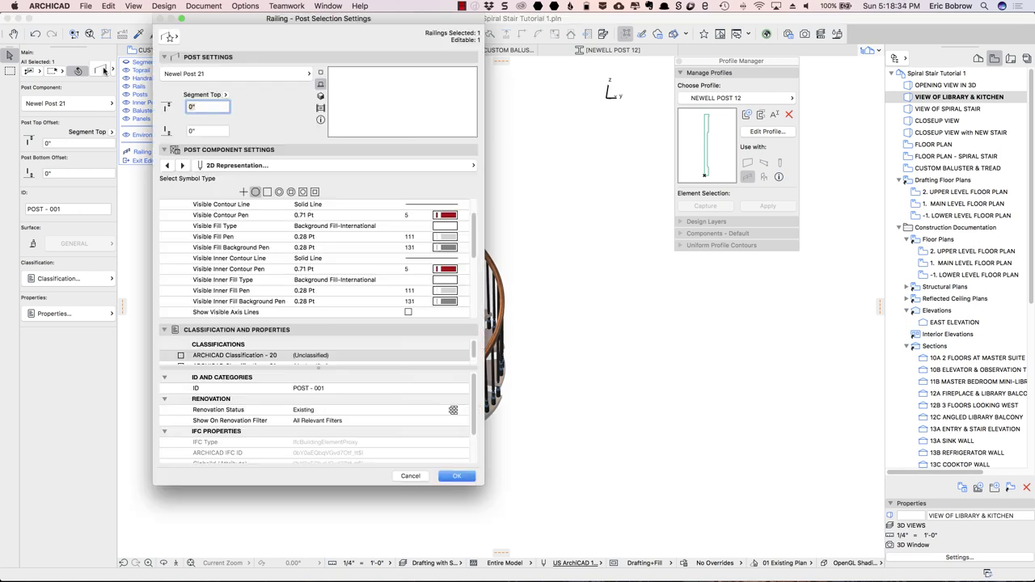
{"action": "left_click", "coordinate": [170, 37]}
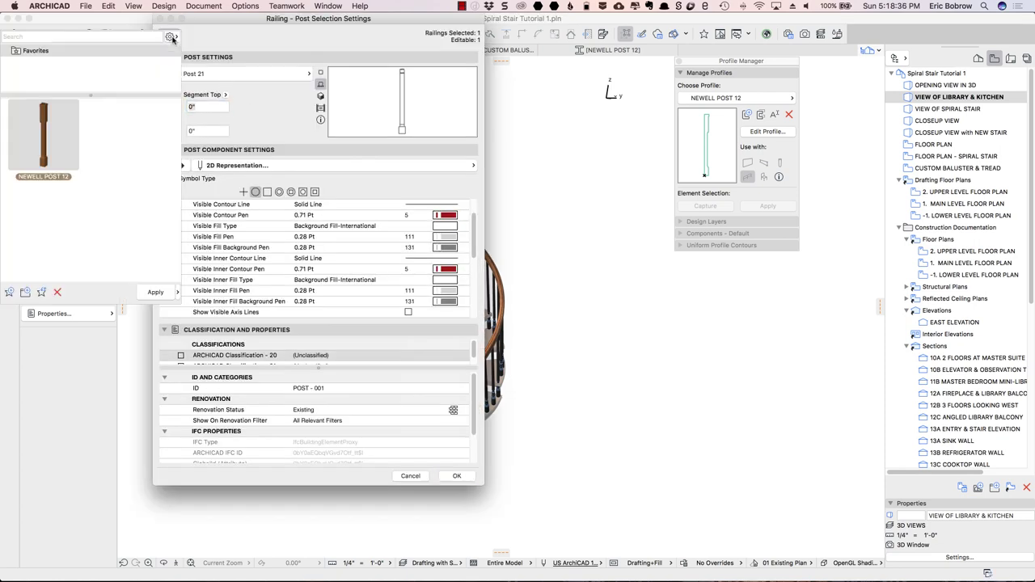
{"action": "double_click", "coordinate": [43, 134]}
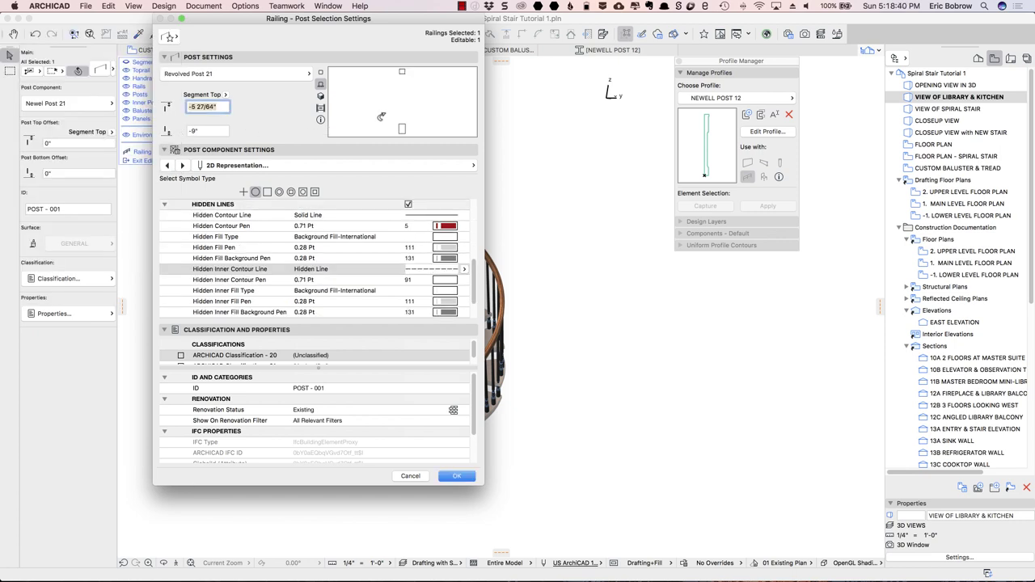
Set the upper post's middle profile to NEWELL POST 12 and its geometry method to Quadrangle.
{"action": "left_click", "coordinate": [183, 166]}
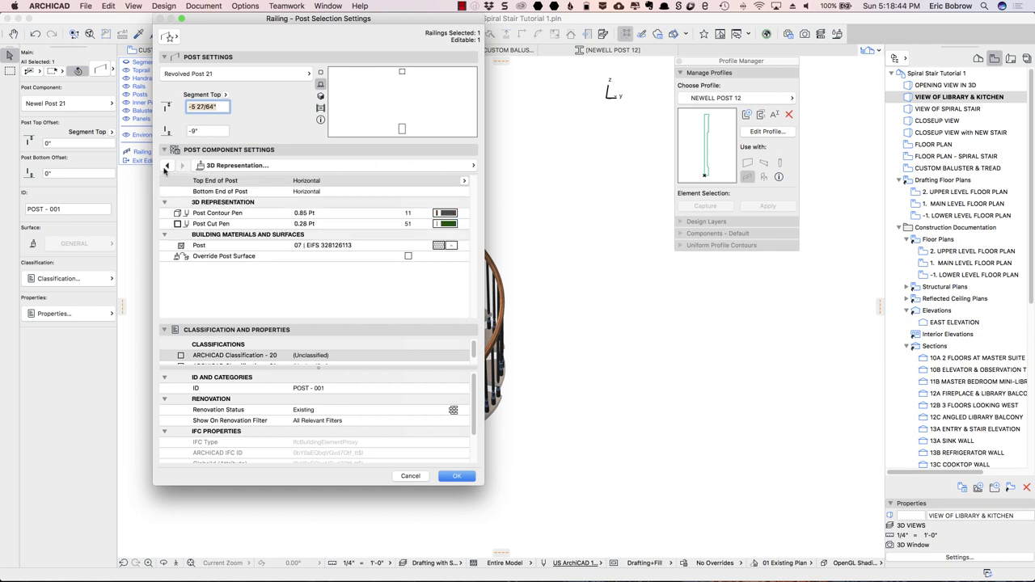
{"action": "left_click", "coordinate": [166, 166]}
{"action": "left_click", "coordinate": [166, 167]}
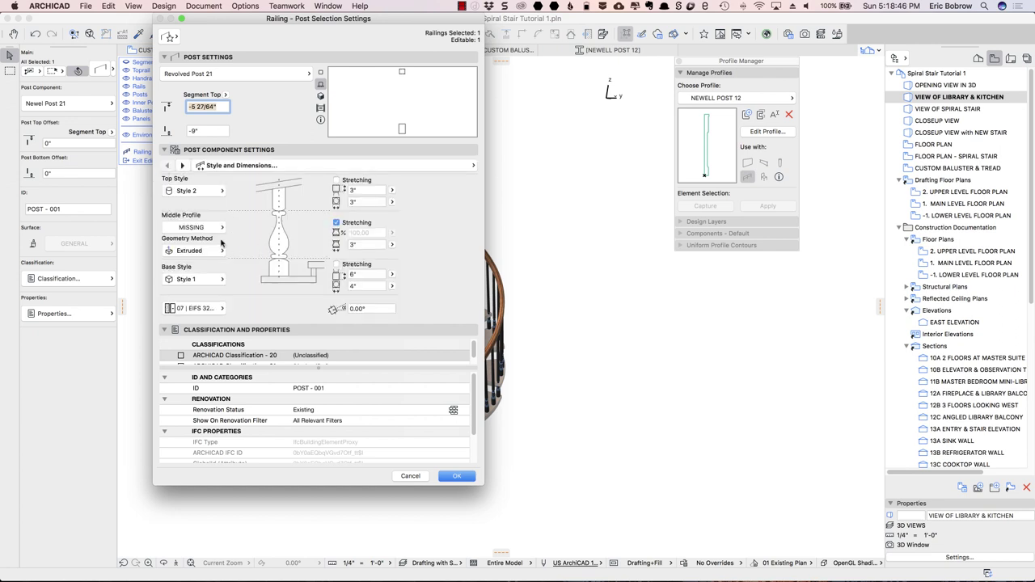
{"action": "left_click", "coordinate": [217, 229]}
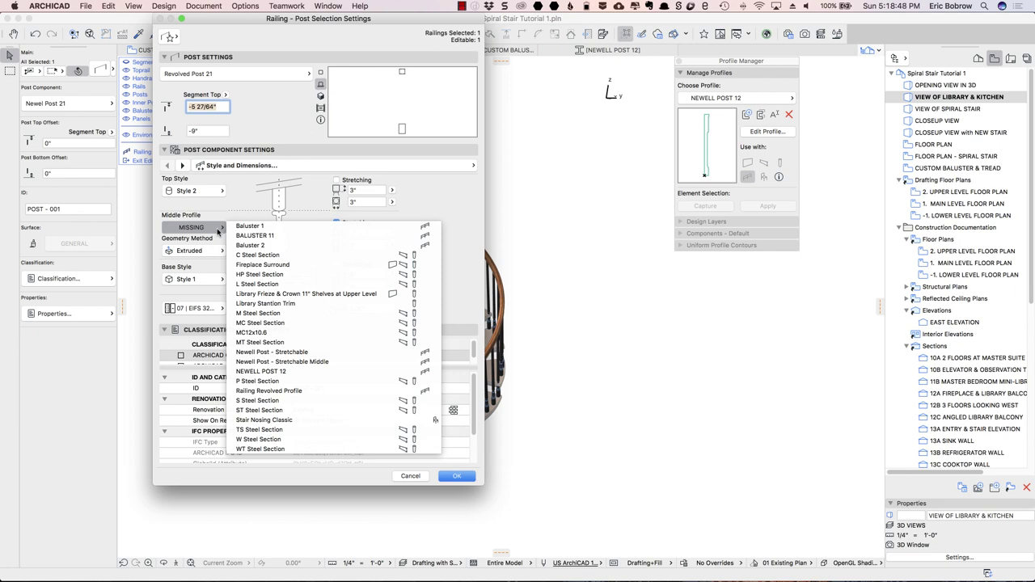
{"action": "left_click", "coordinate": [275, 371]}
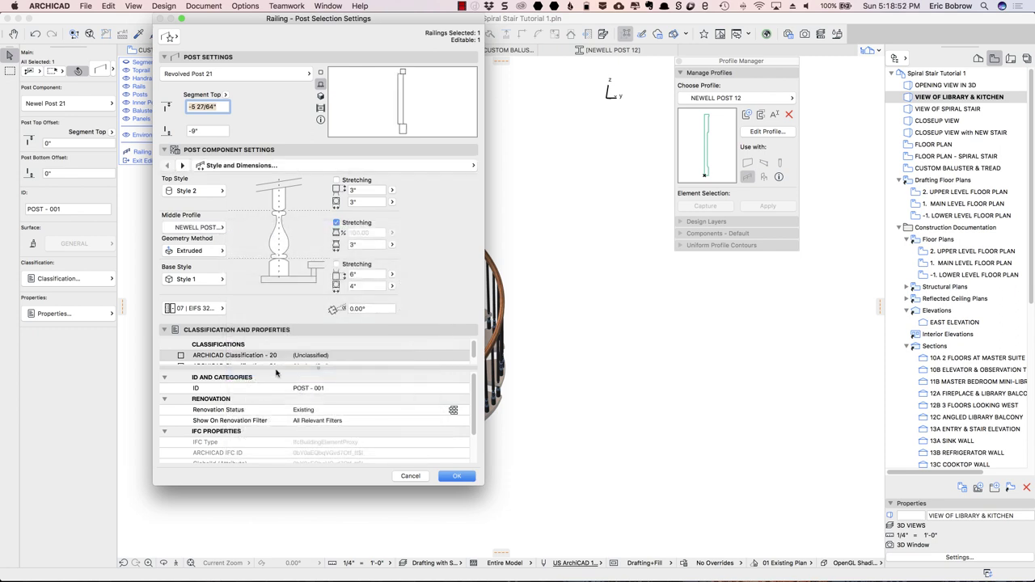
{"action": "left_click", "coordinate": [221, 250]}
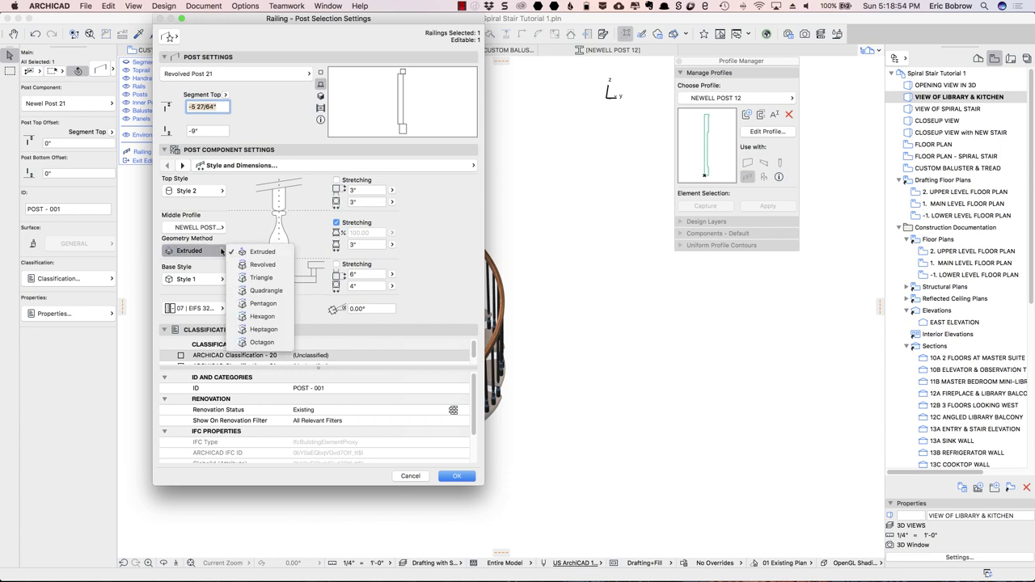
{"action": "left_click", "coordinate": [263, 290]}
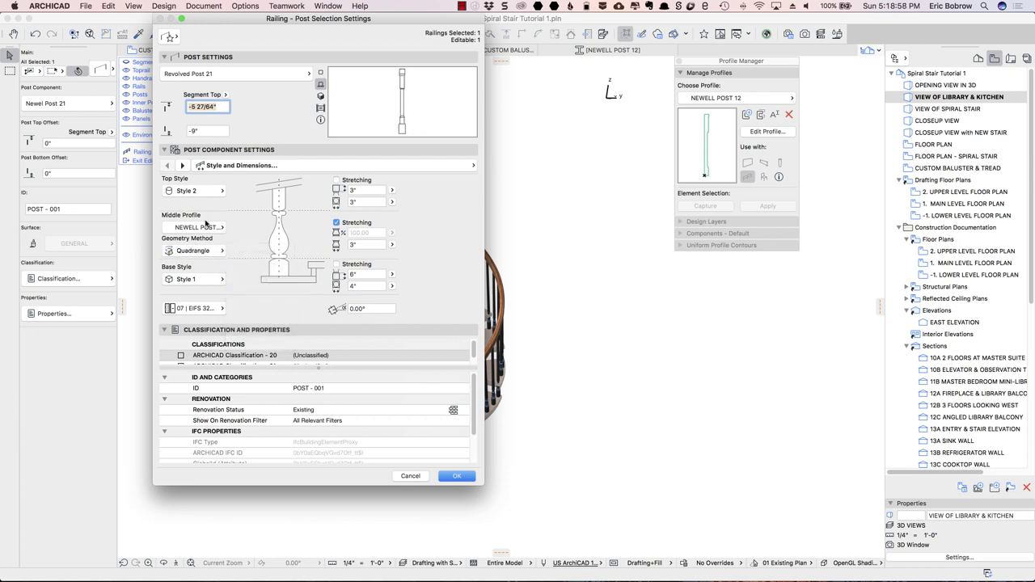
Set the upper post's top and base styles to None and its building material to Wood: Trim (no fill).
{"action": "left_click", "coordinate": [216, 192]}
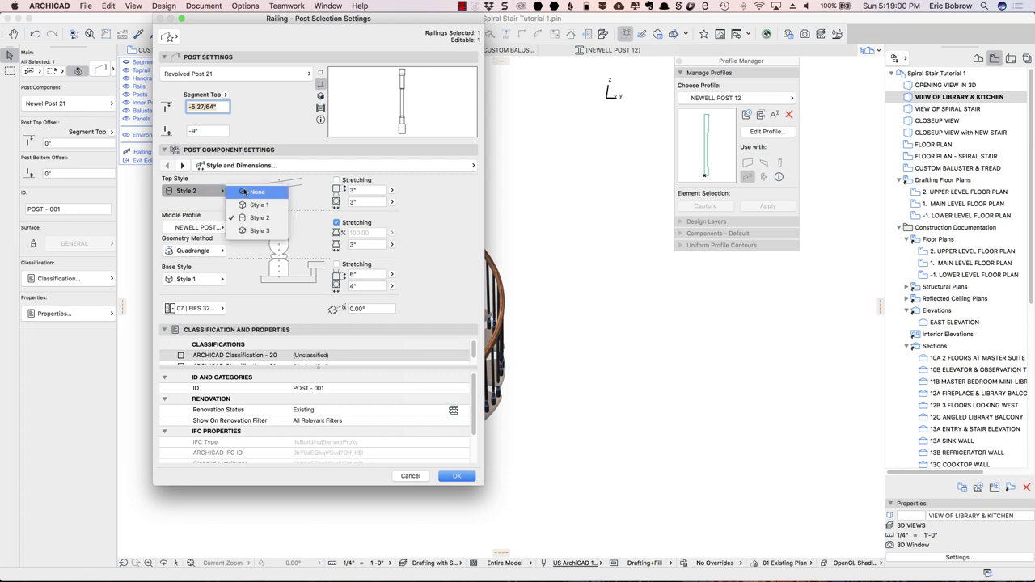
{"action": "left_click", "coordinate": [244, 192]}
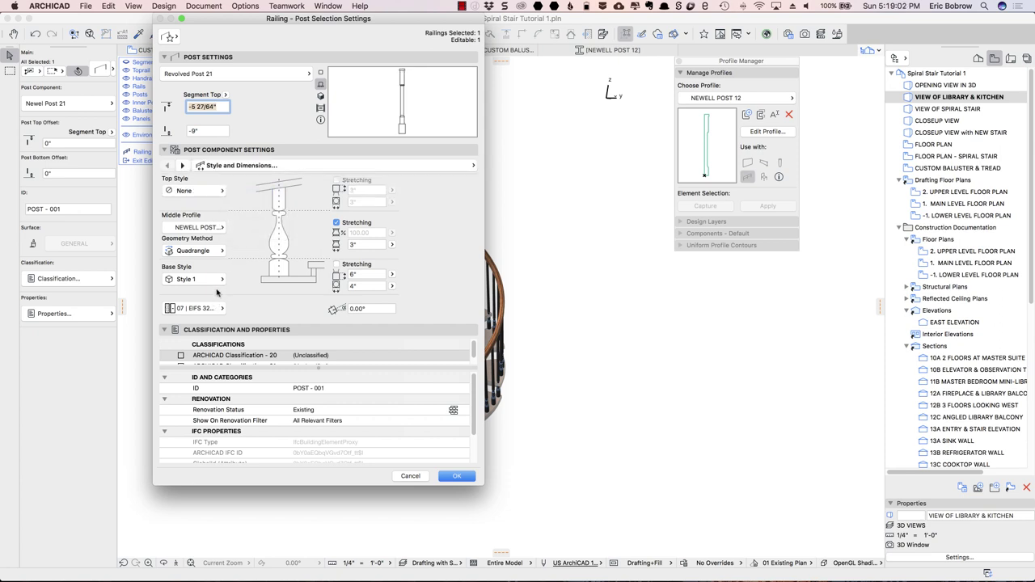
{"action": "left_click", "coordinate": [218, 281]}
{"action": "left_click", "coordinate": [246, 274]}
{"action": "left_click", "coordinate": [220, 309]}
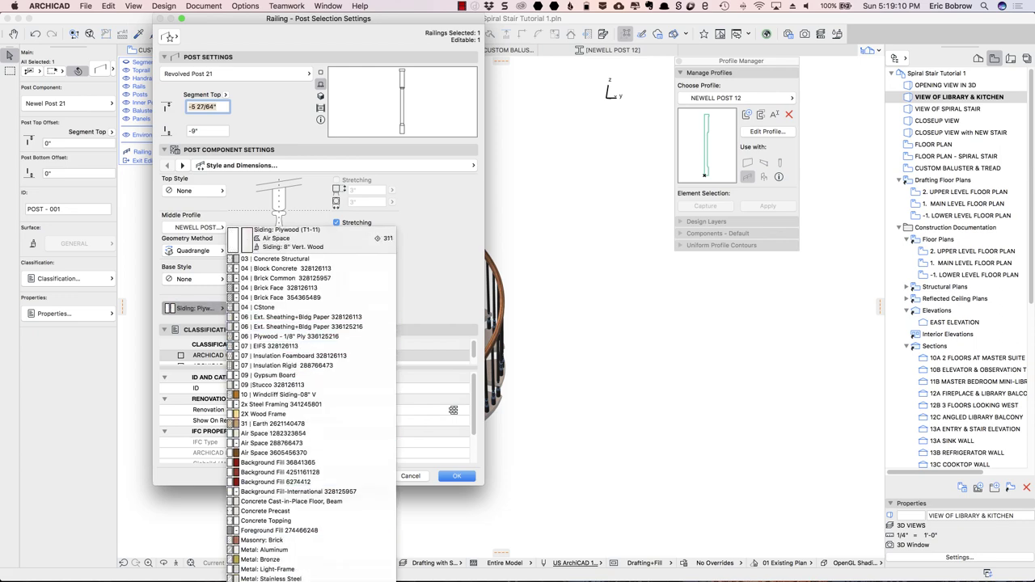
{"action": "left_click", "coordinate": [244, 230]}
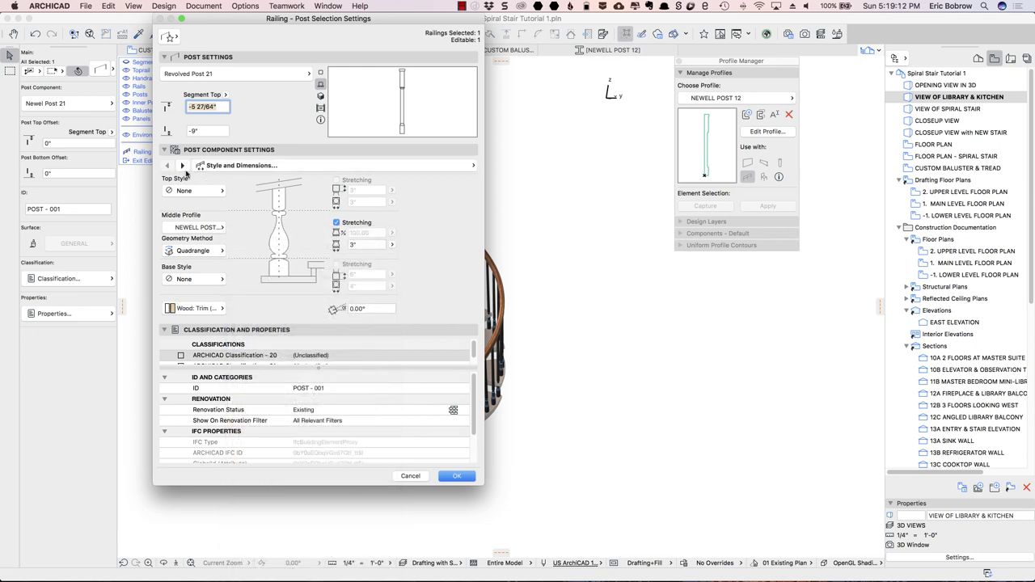
Override the upper post's surface with 09 | W Walnut V and apply the settings.
{"action": "left_click", "coordinate": [183, 165]}
{"action": "left_click", "coordinate": [183, 165]}
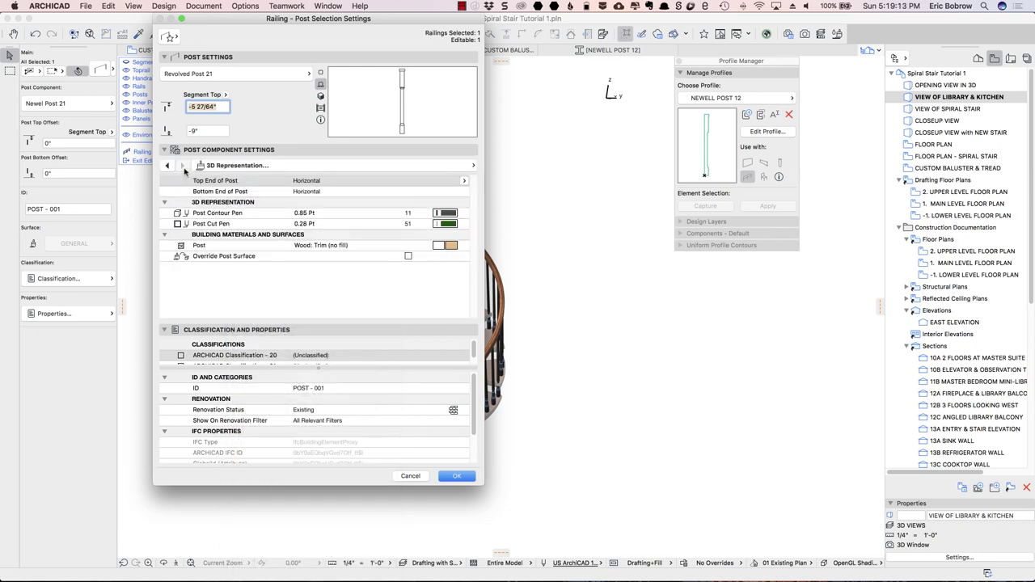
{"action": "left_click", "coordinate": [416, 257]}
{"action": "left_click", "coordinate": [409, 255]}
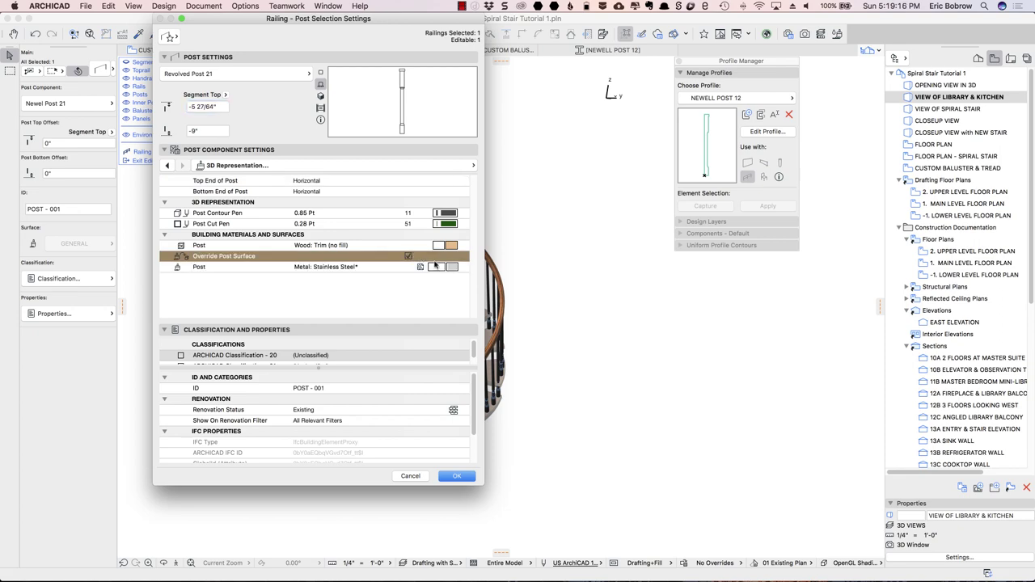
{"action": "left_click", "coordinate": [454, 266]}
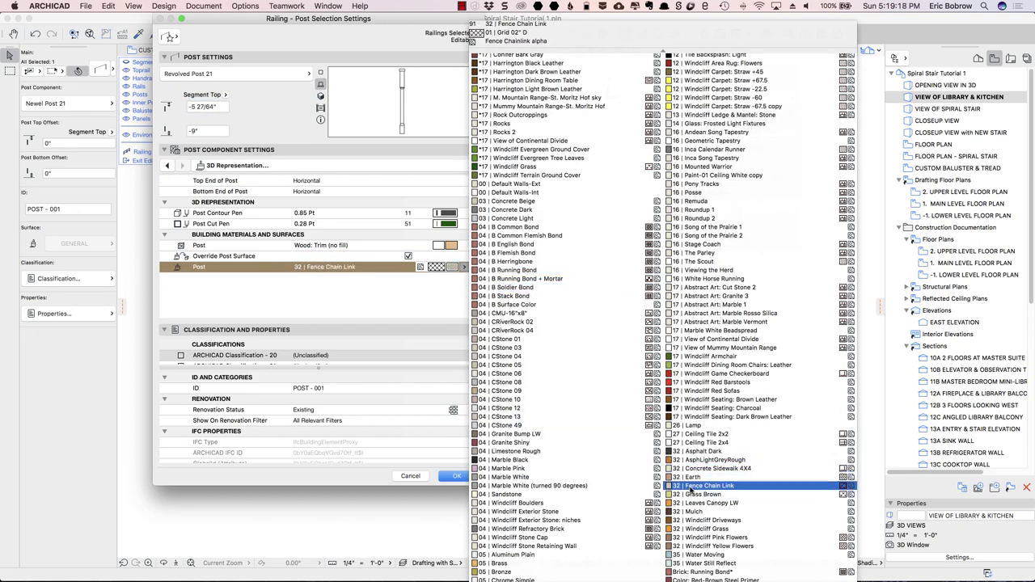
{"action": "scroll", "coordinate": [675, 477], "scroll_direction": "down", "scroll_amount": 3}
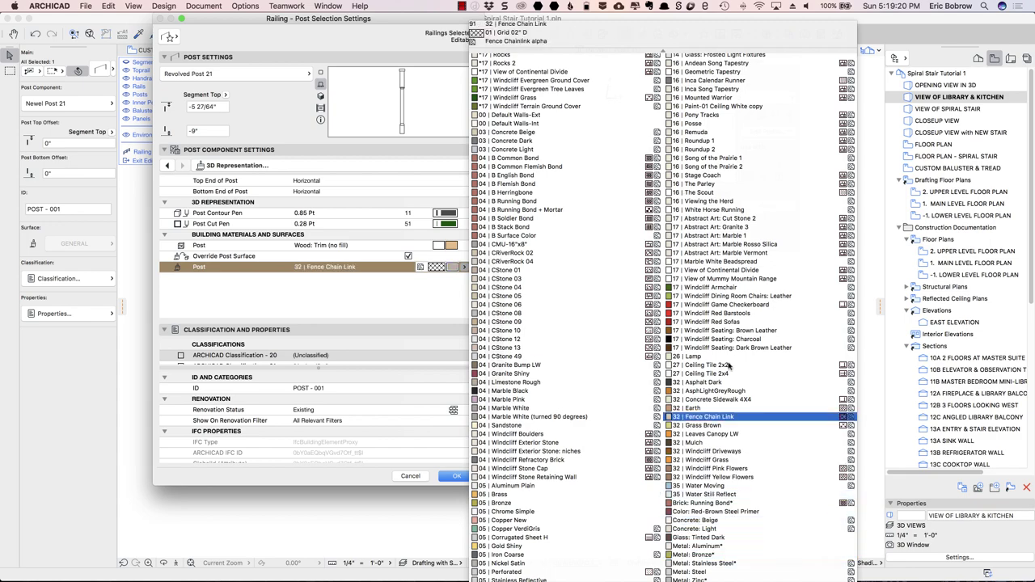
{"action": "scroll", "coordinate": [720, 417], "scroll_direction": "up", "scroll_amount": 15}
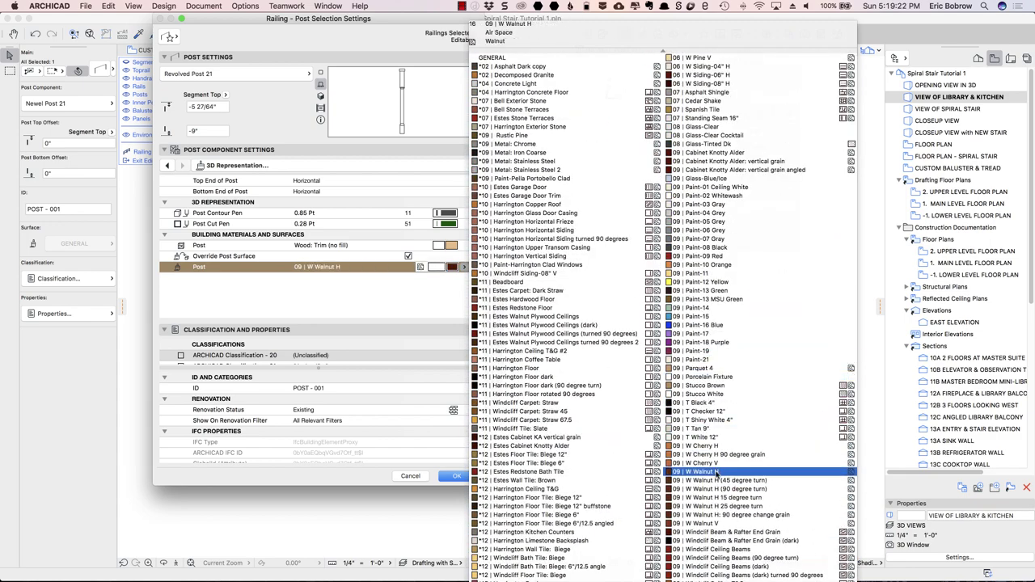
{"action": "left_click", "coordinate": [709, 523]}
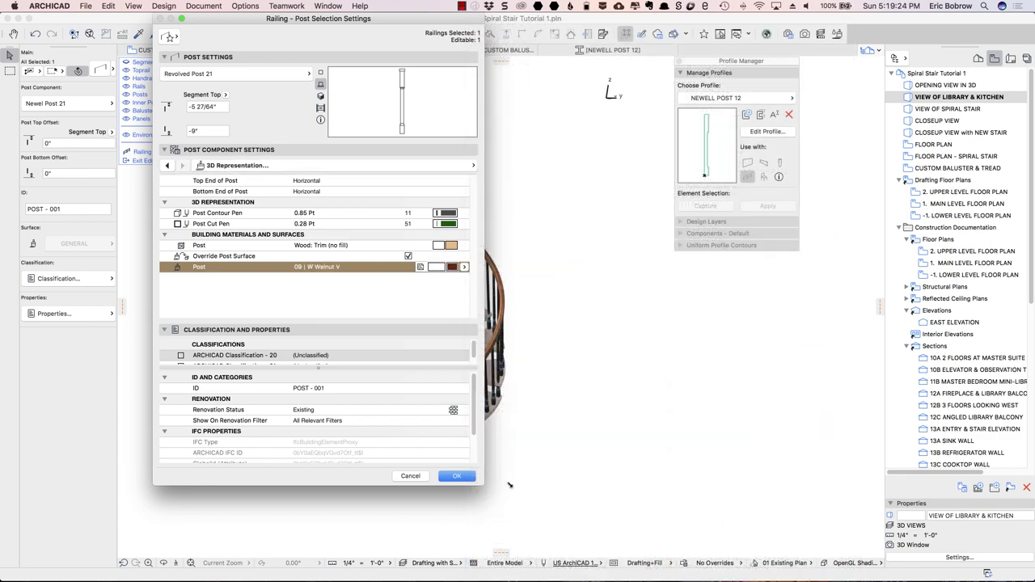
{"action": "left_click", "coordinate": [460, 477]}
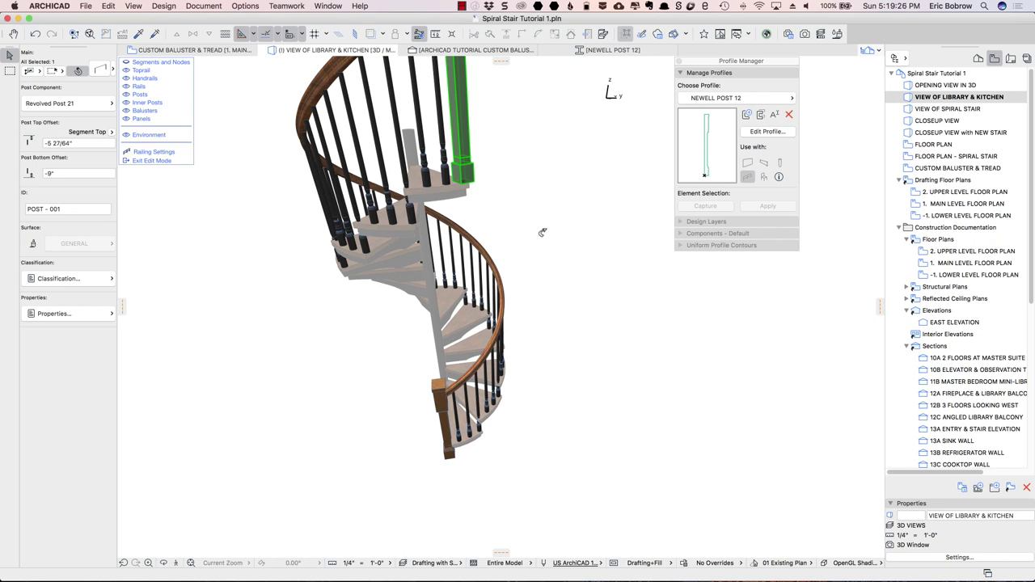
Stretch the bottom end of the upper newel post up to a 0" bottom offset and deselect the post.
{"action": "middle_click_drag", "start_coordinate": [537, 233], "coordinate": [450, 335], "text": "shift"}
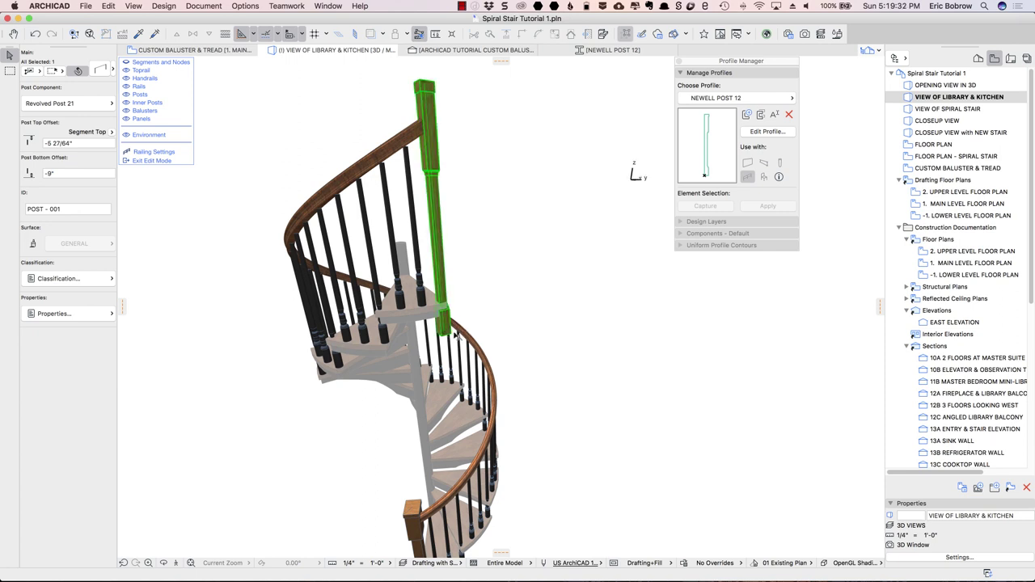
{"action": "left_click", "coordinate": [447, 333]}
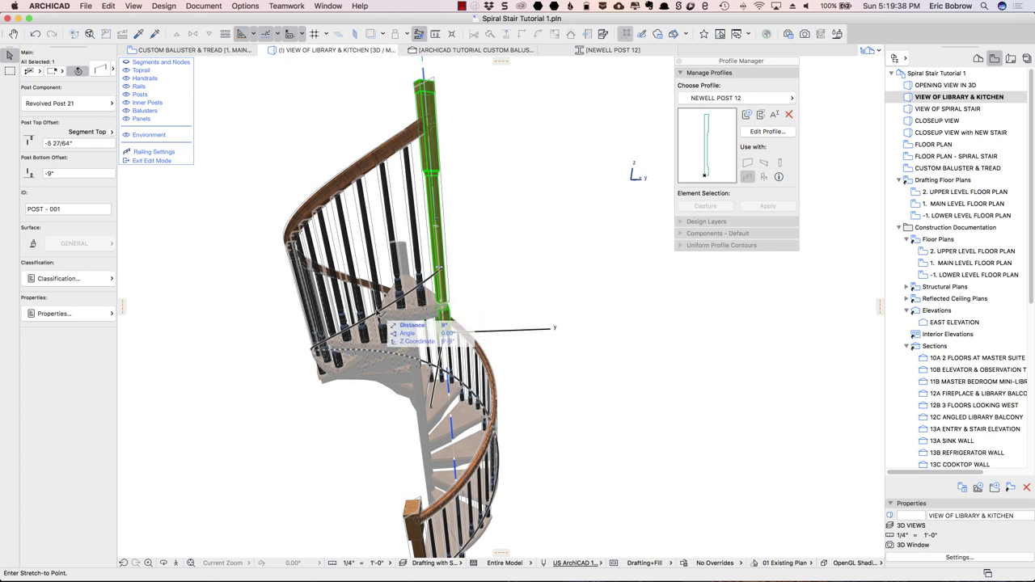
{"action": "left_click", "coordinate": [443, 330]}
{"action": "key", "text": "super+z"}
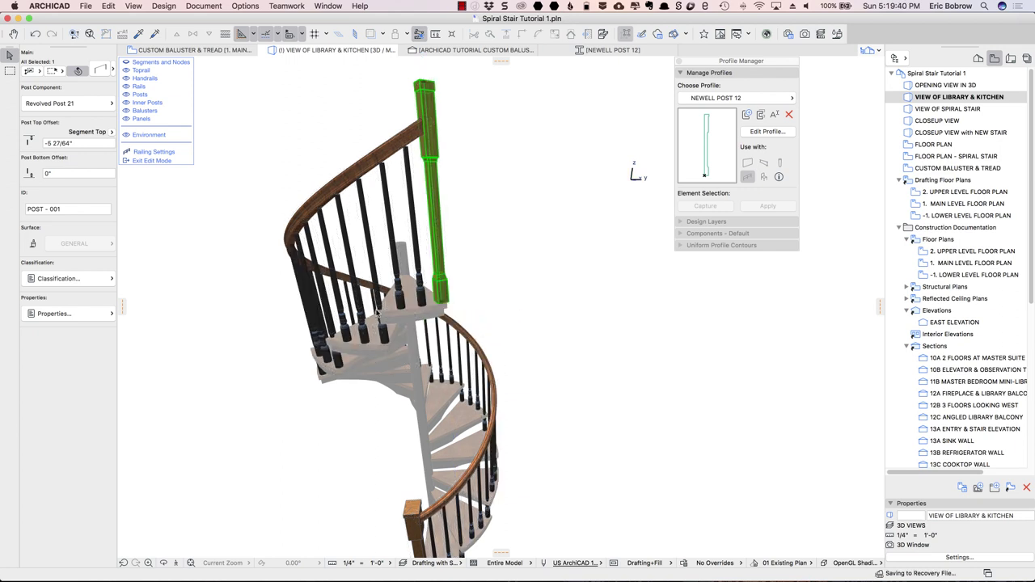
{"action": "left_click", "coordinate": [537, 296]}
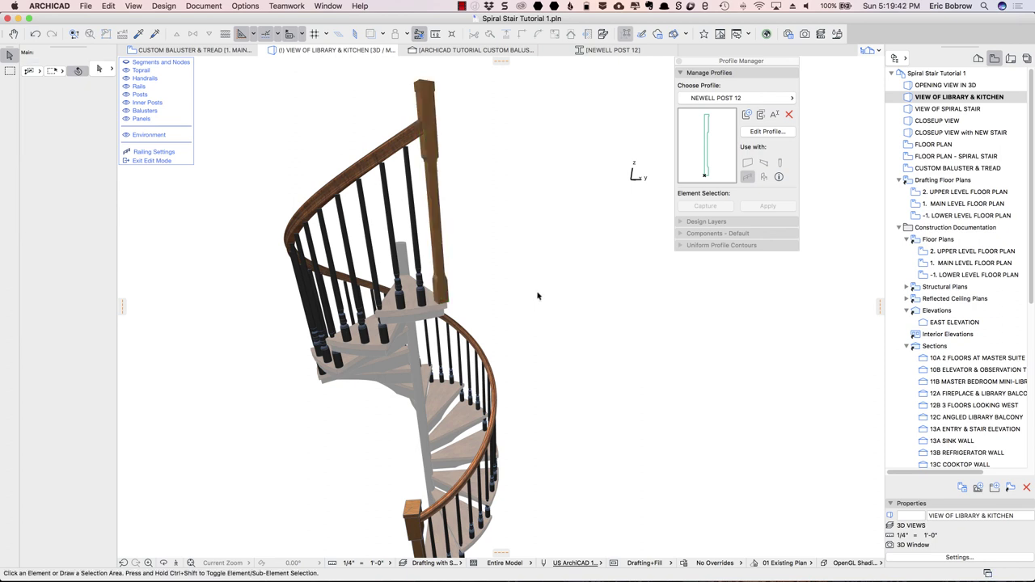
Set the stretched width of the upper newel post's middle profile to 4" and deselect the post.
{"action": "left_click_drag", "start_coordinate": [557, 306], "coordinate": [569, 275]}
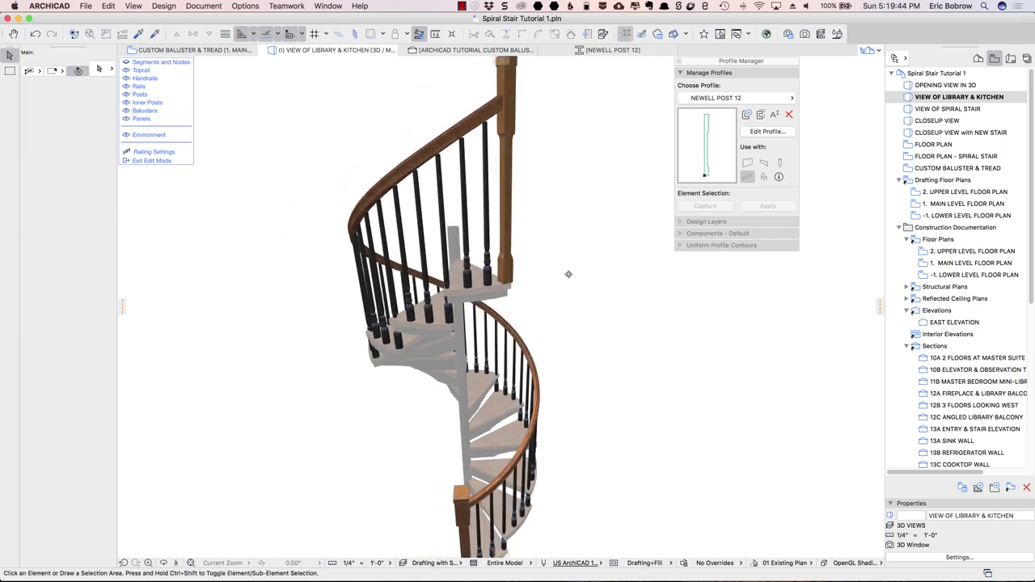
{"action": "left_click", "coordinate": [509, 231]}
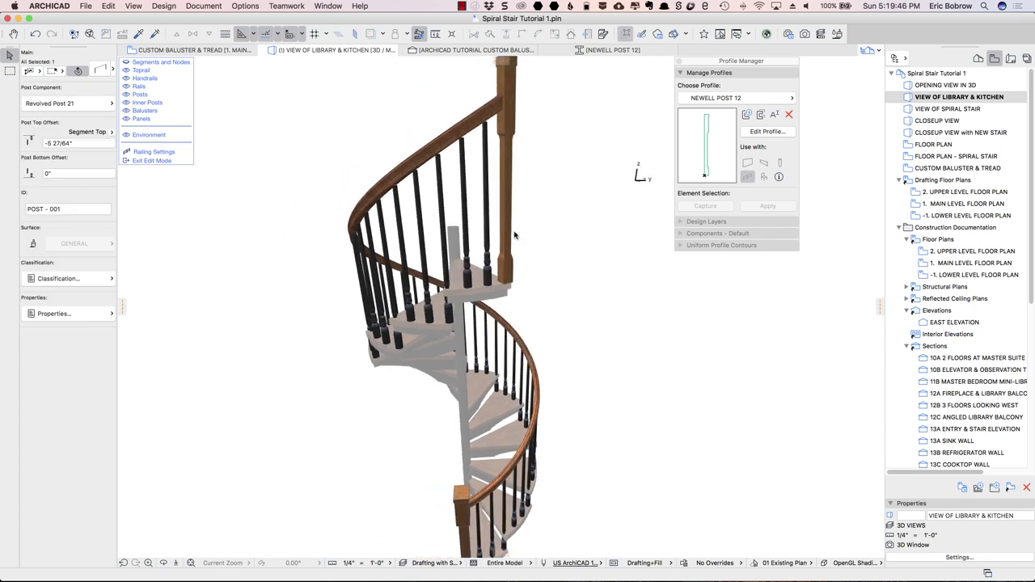
{"action": "left_click", "coordinate": [101, 70]}
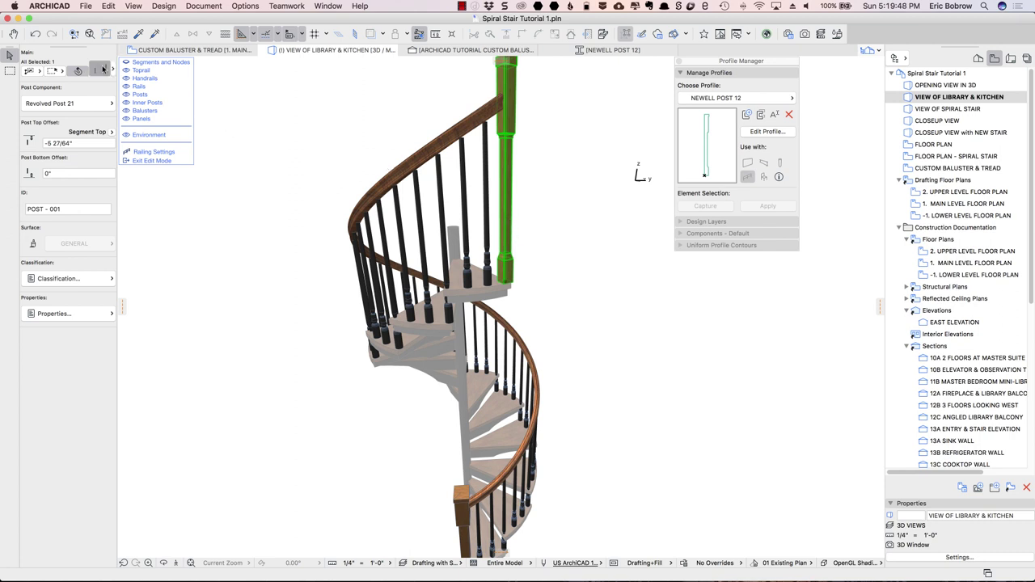
{"action": "left_click", "coordinate": [169, 166]}
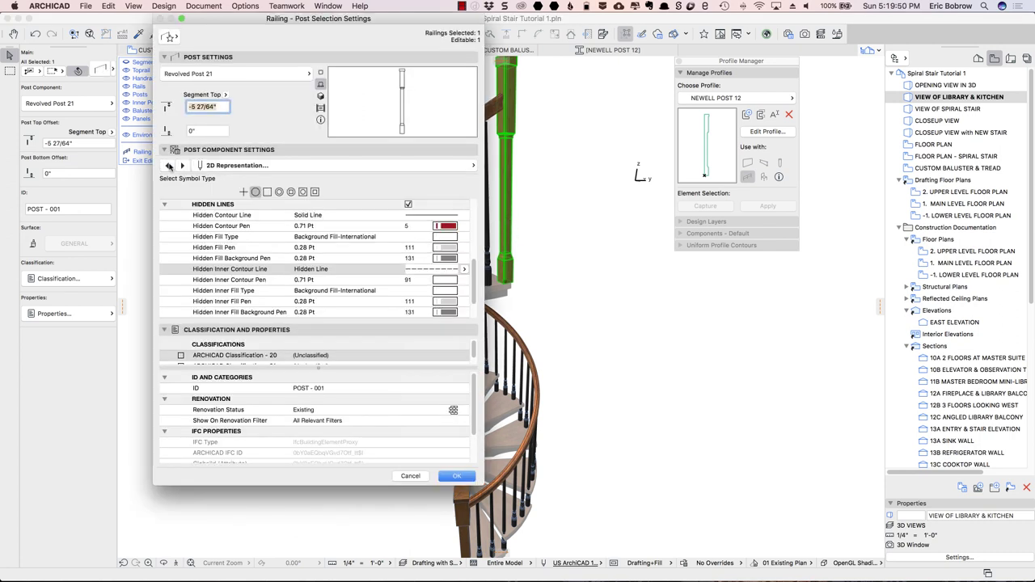
{"action": "left_click", "coordinate": [168, 165]}
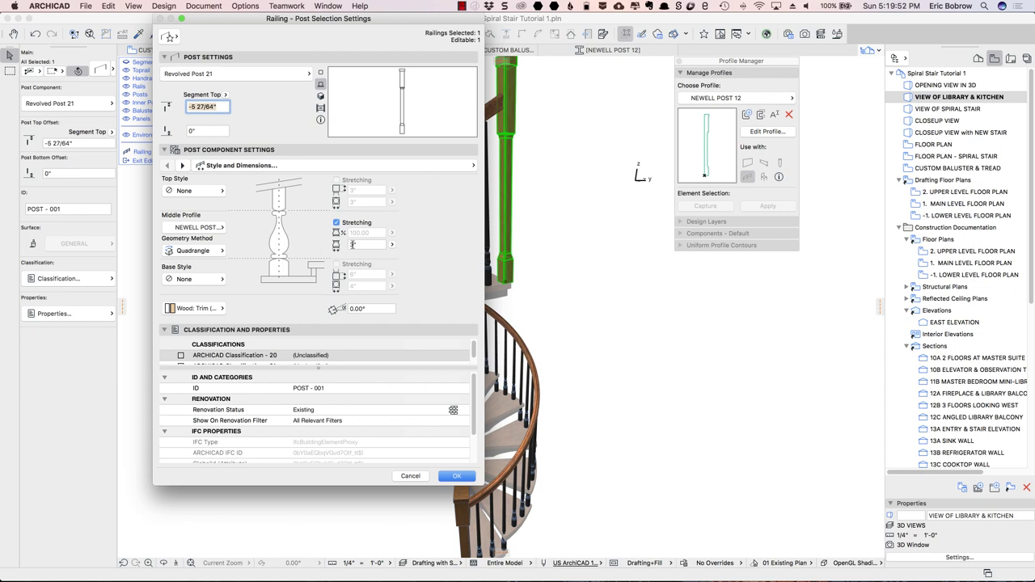
{"action": "left_click", "coordinate": [353, 244]}
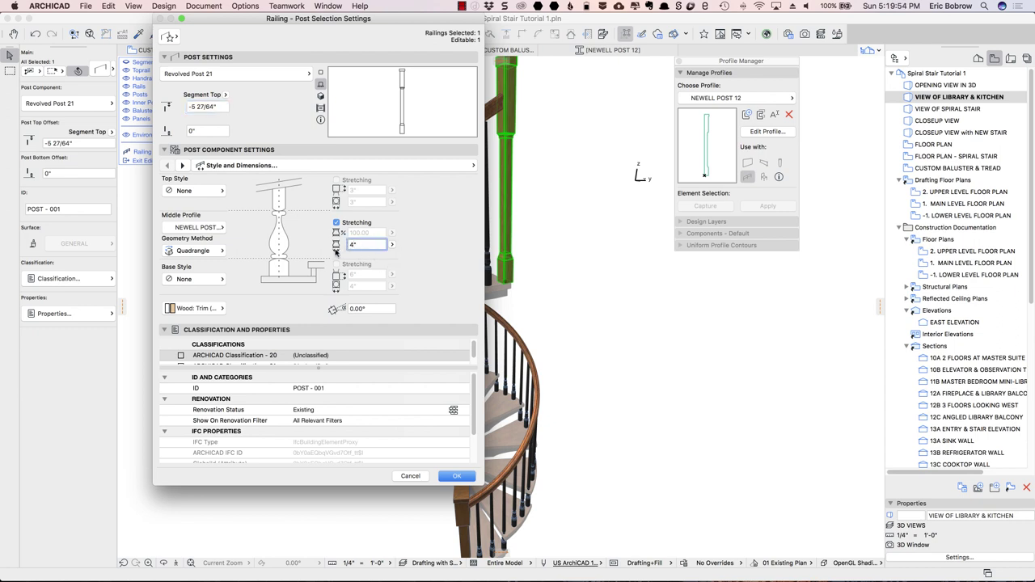
{"action": "type", "text": "4\""}
{"action": "key", "text": "Return"}
{"action": "left_click", "coordinate": [455, 476]}
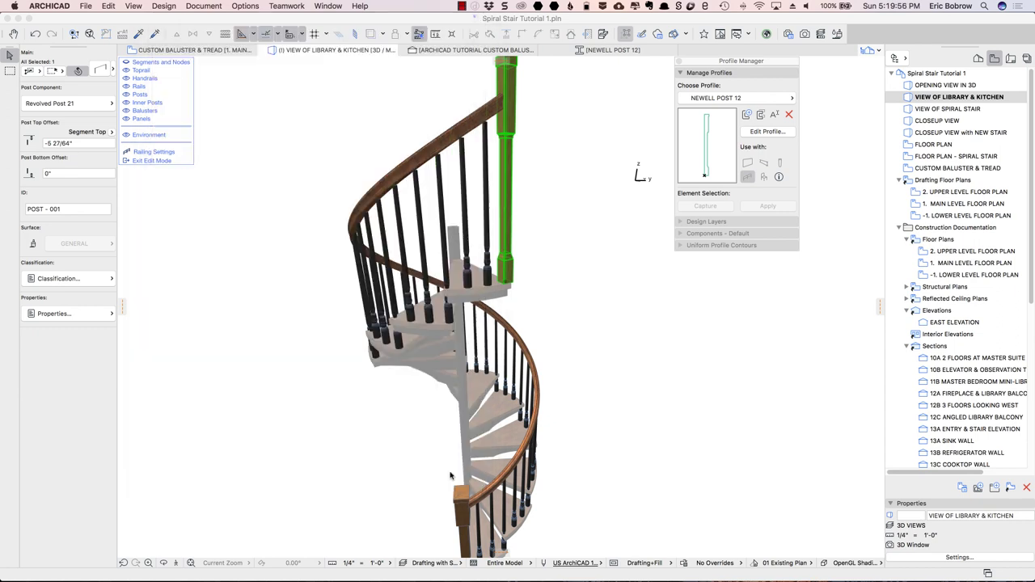
{"action": "left_click", "coordinate": [548, 269]}
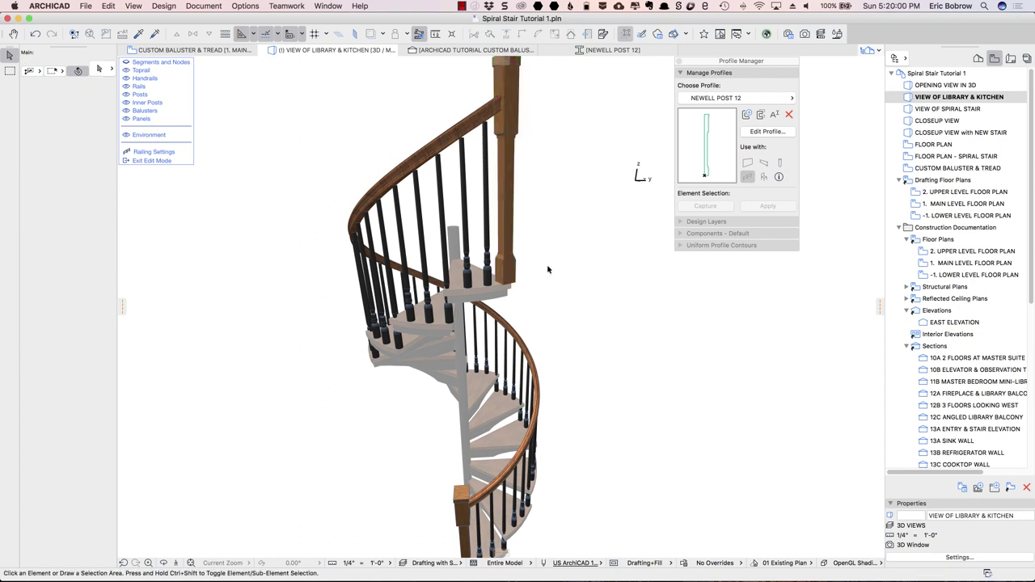
Leave the railing edit mode and switch to the CUSTOM BALUSTER & TREAD plan.
{"action": "middle_click_drag", "start_coordinate": [580, 343], "coordinate": [633, 199], "text": "shift"}
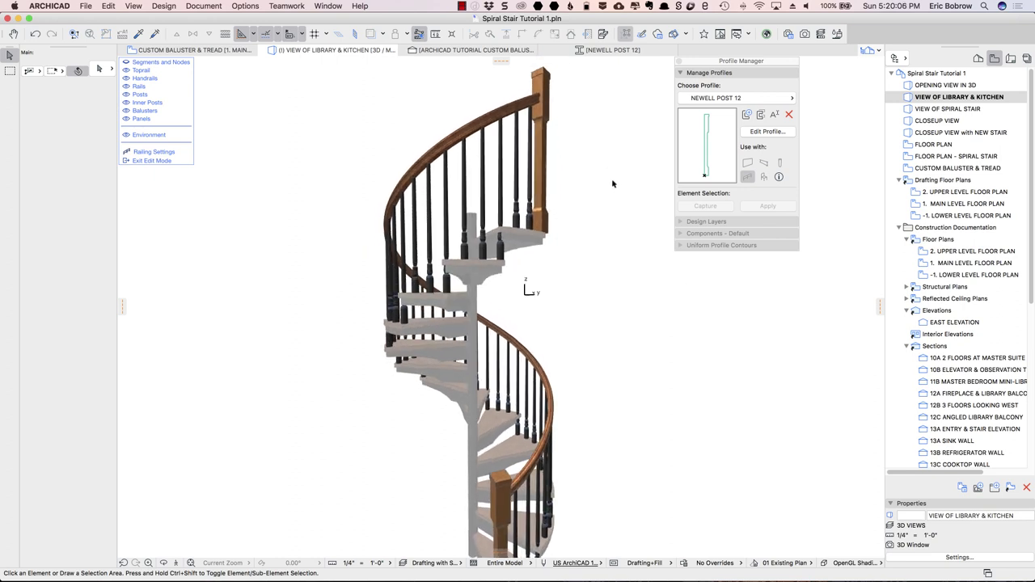
{"action": "left_click", "coordinate": [164, 161]}
{"action": "scroll", "coordinate": [567, 276], "scroll_direction": "down", "scroll_amount": 3}
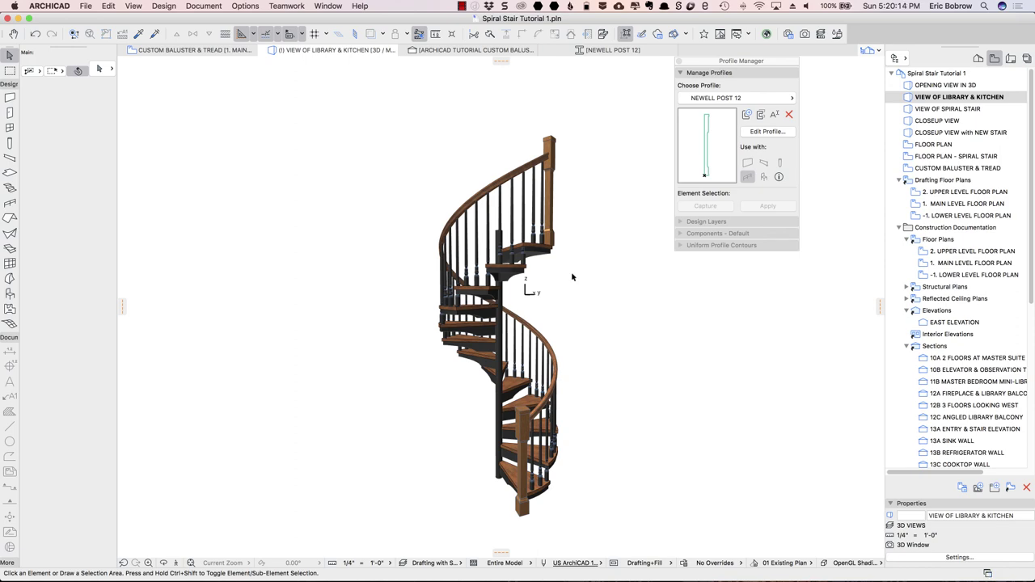
{"action": "key", "text": "ctrl+shift+Tab"}
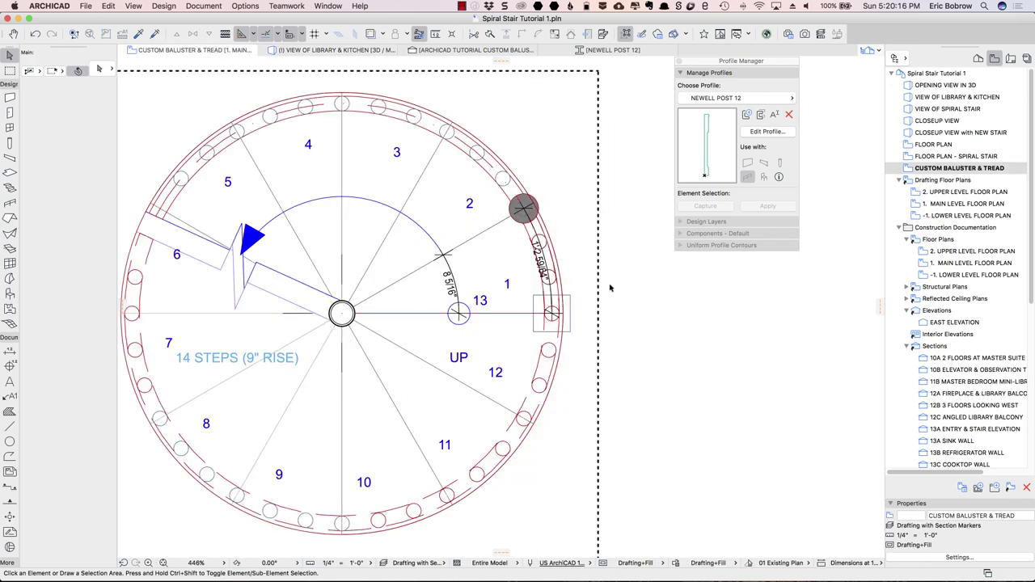
{"action": "scroll", "coordinate": [621, 290], "scroll_direction": "down", "scroll_amount": 3}
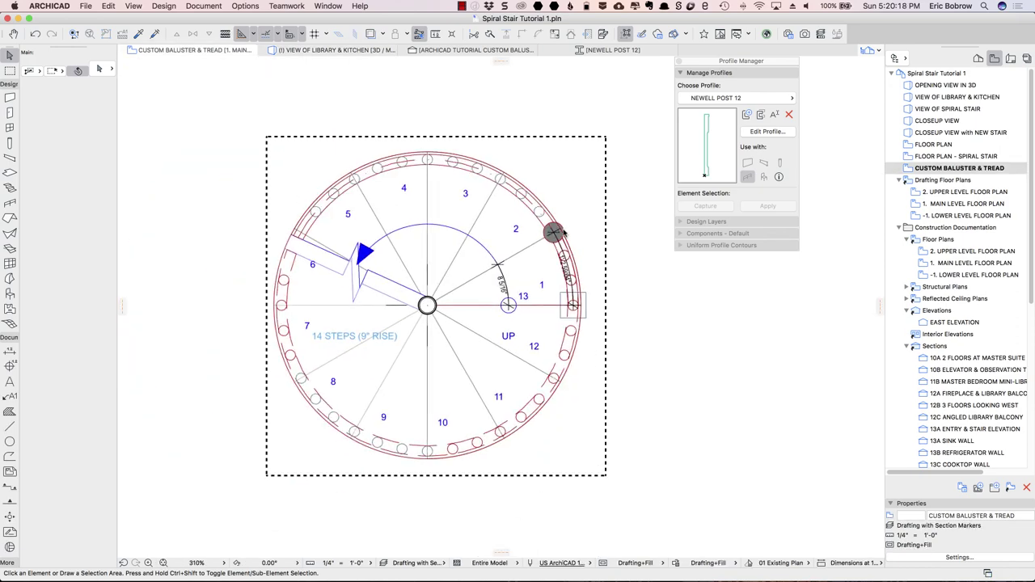
In the railing's edit mode on the plan, change the upper newel post's 2D symbol type to a plain square.
{"action": "left_click", "coordinate": [566, 244]}
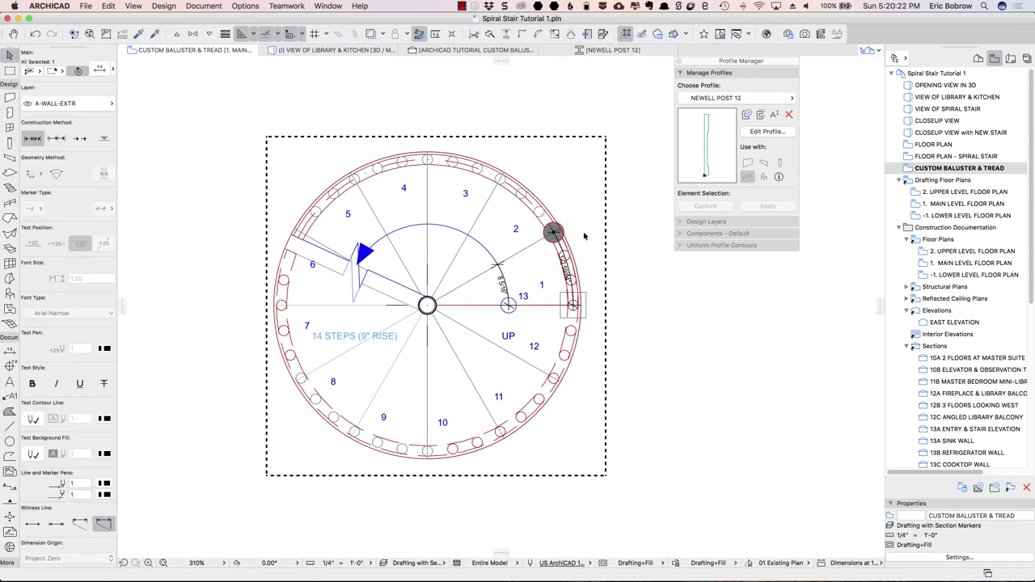
{"action": "key", "text": "Escape"}
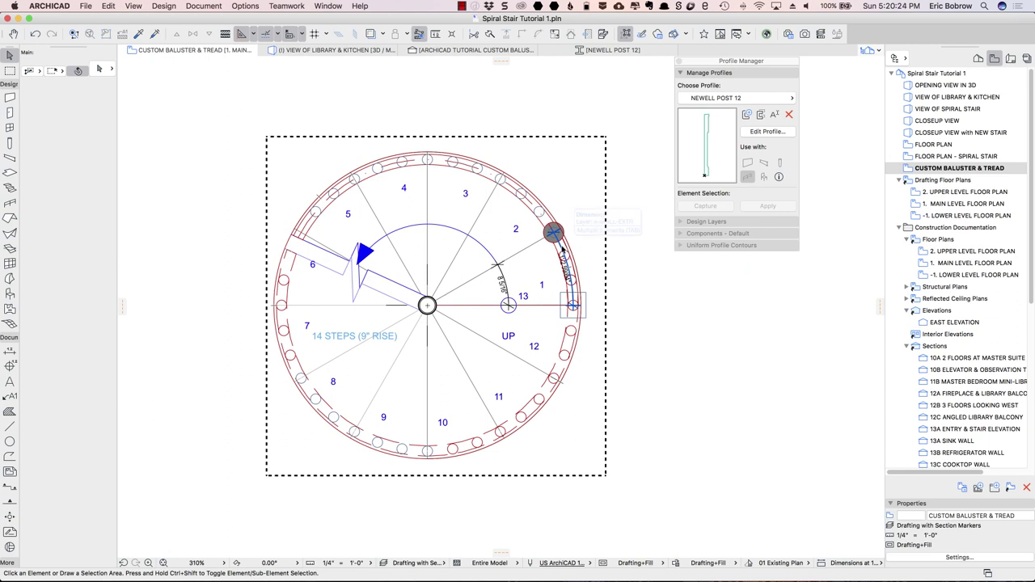
{"action": "left_click", "coordinate": [549, 214]}
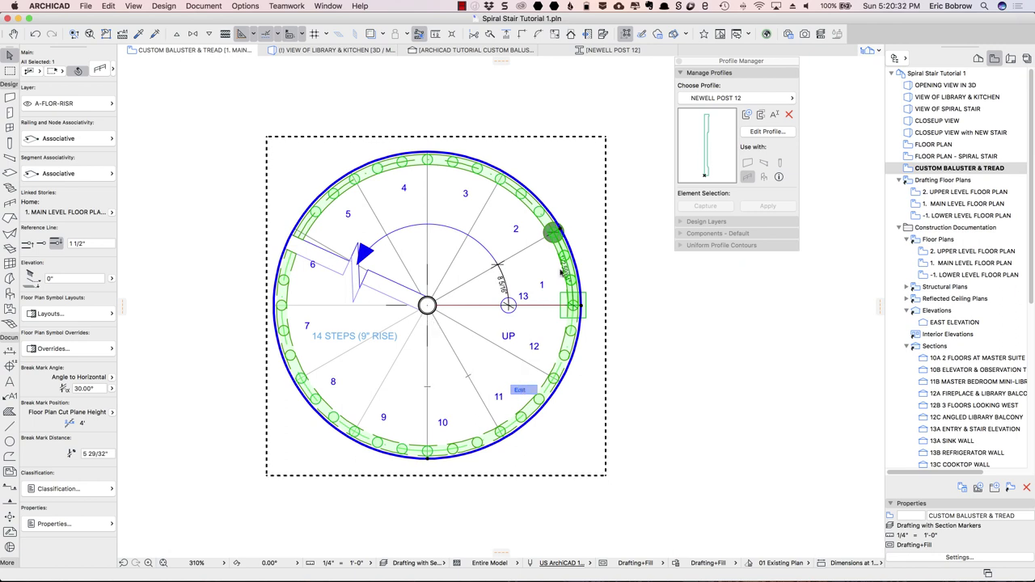
{"action": "left_click", "coordinate": [554, 236], "text": "ctrl+shift"}
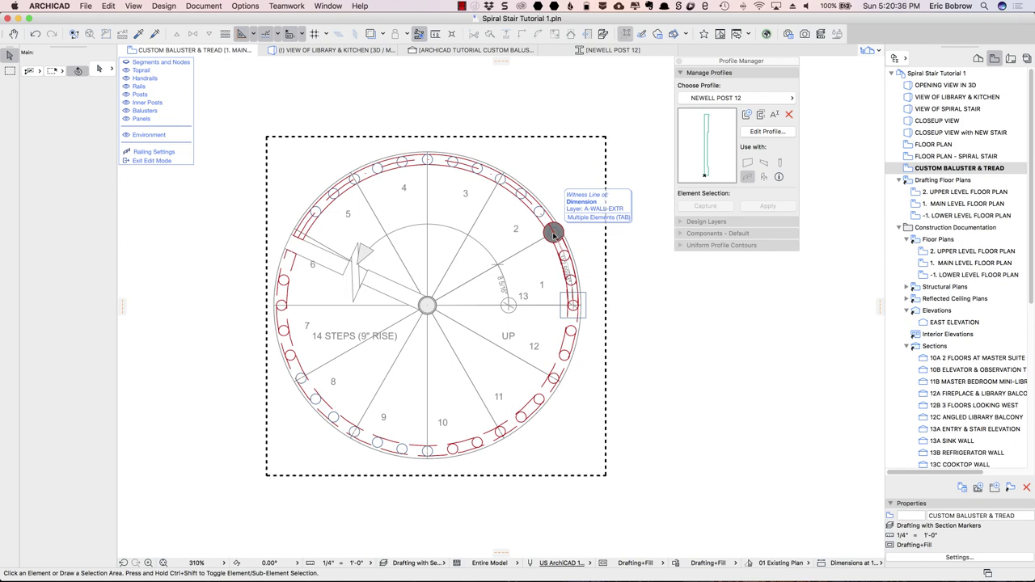
{"action": "left_click", "coordinate": [553, 235]}
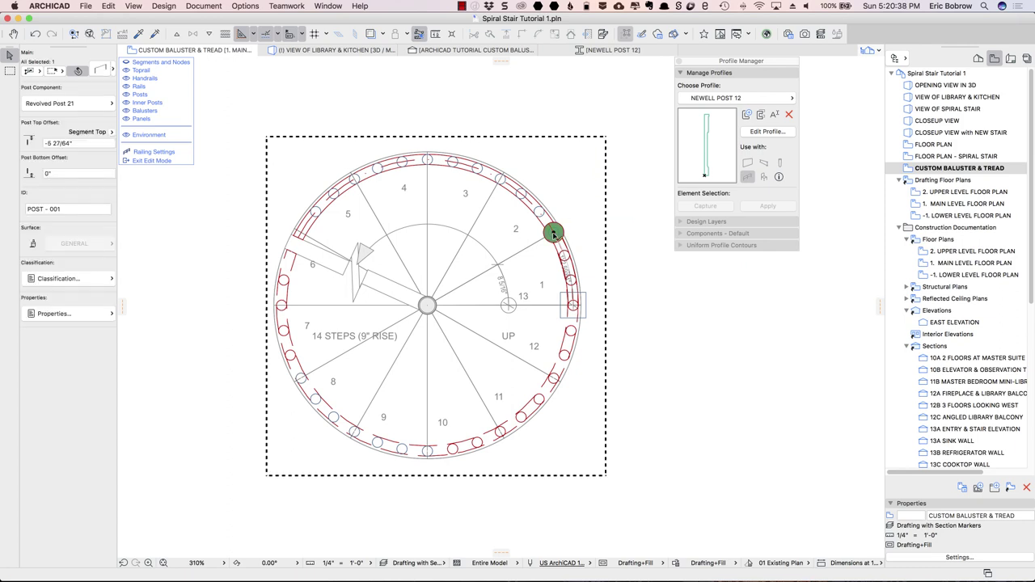
{"action": "left_click", "coordinate": [102, 70]}
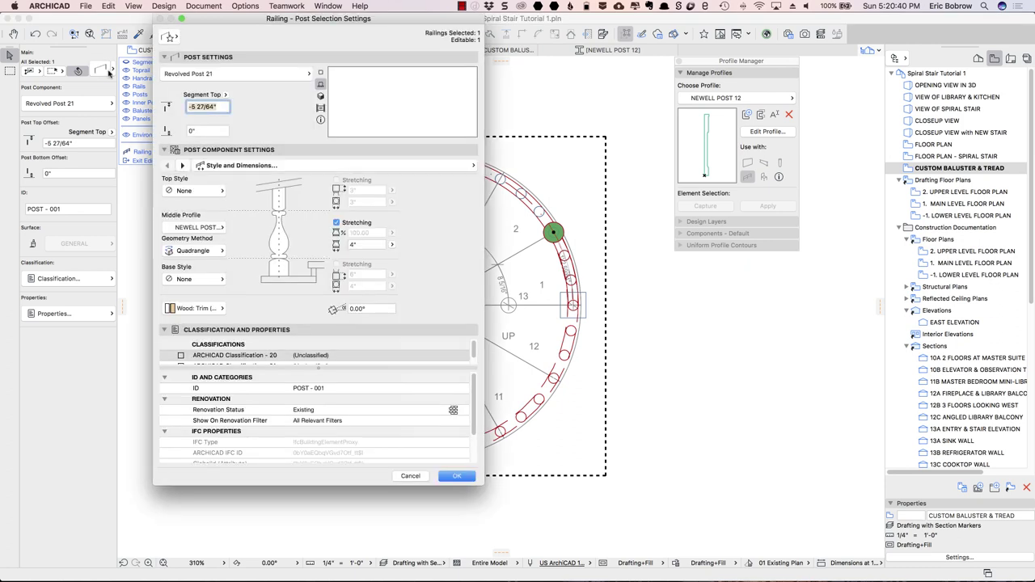
{"action": "left_click", "coordinate": [181, 165]}
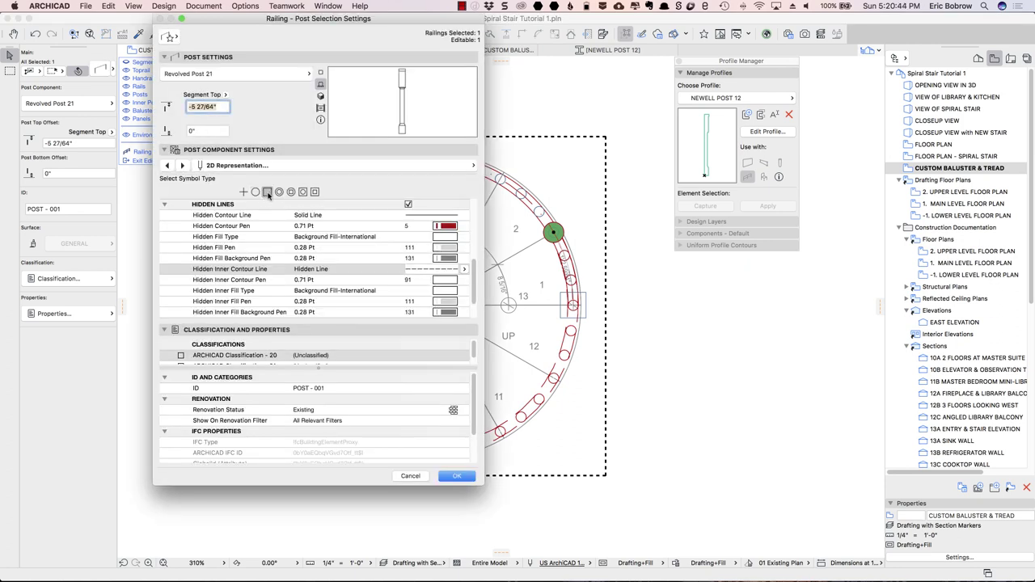
{"action": "left_click", "coordinate": [320, 72]}
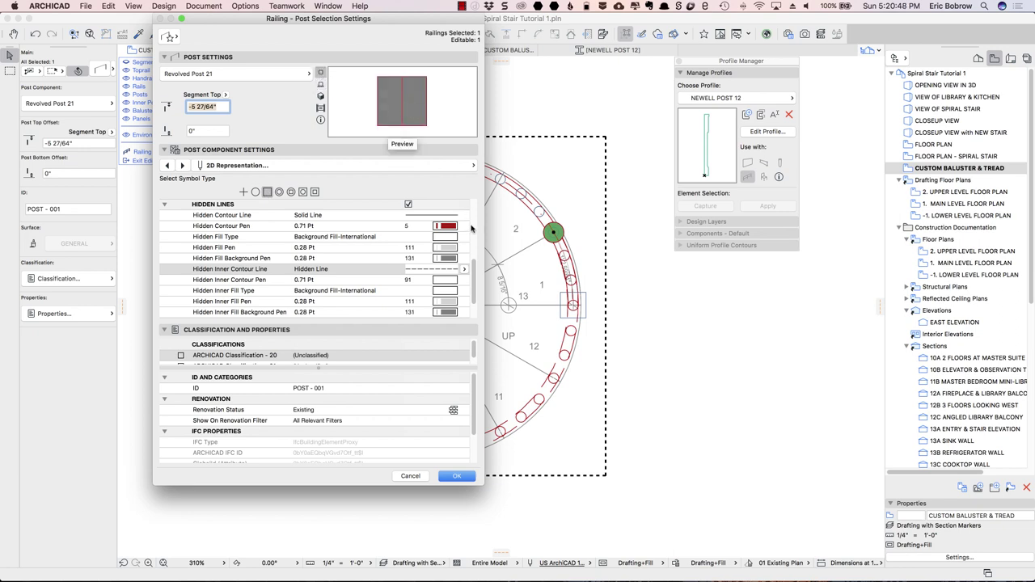
Set the upper post's Hidden Fill Background Pen to Window Background, apply the settings and deselect the post.
{"action": "left_click", "coordinate": [450, 258]}
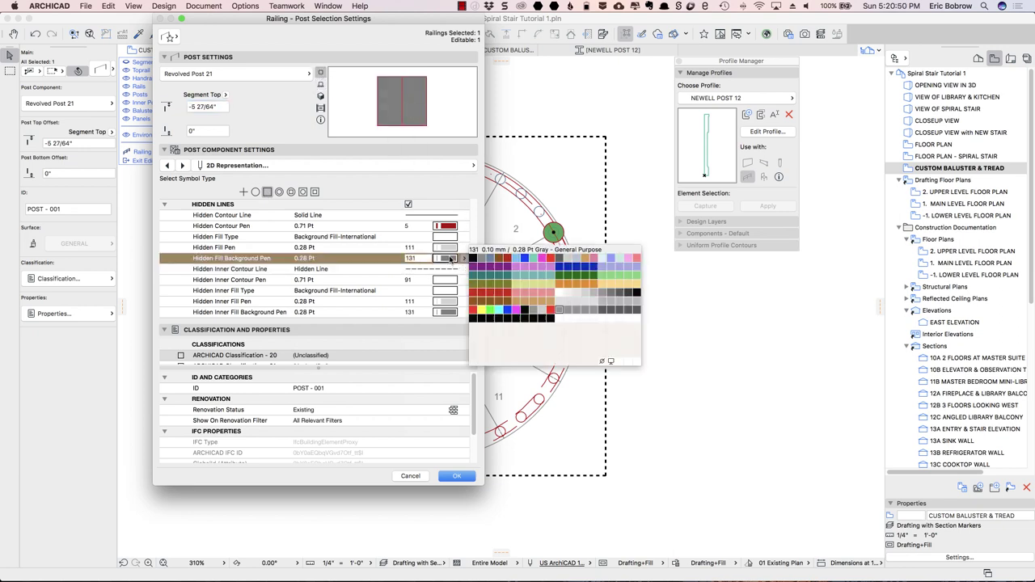
{"action": "left_click", "coordinate": [610, 362]}
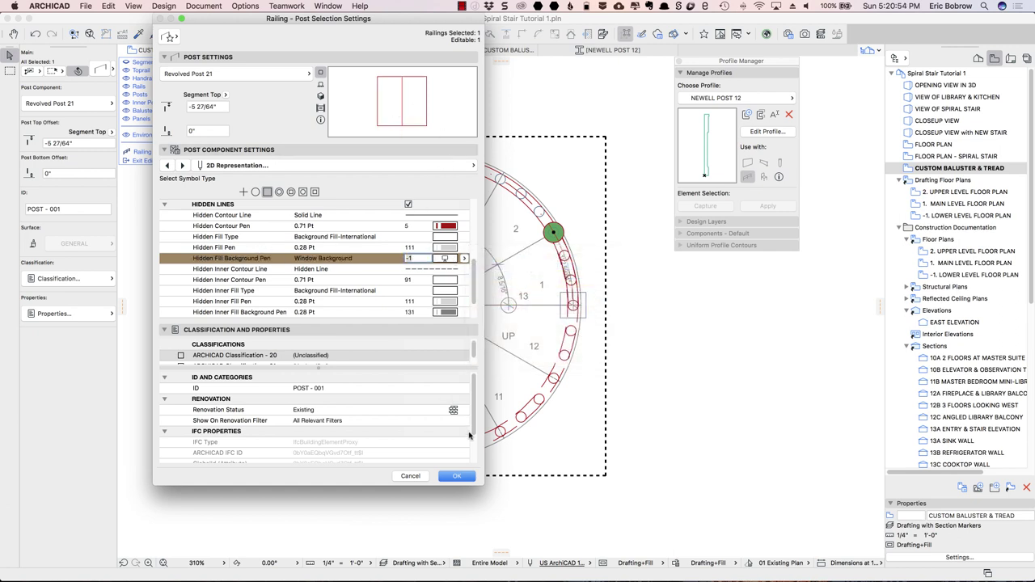
{"action": "left_click", "coordinate": [458, 476]}
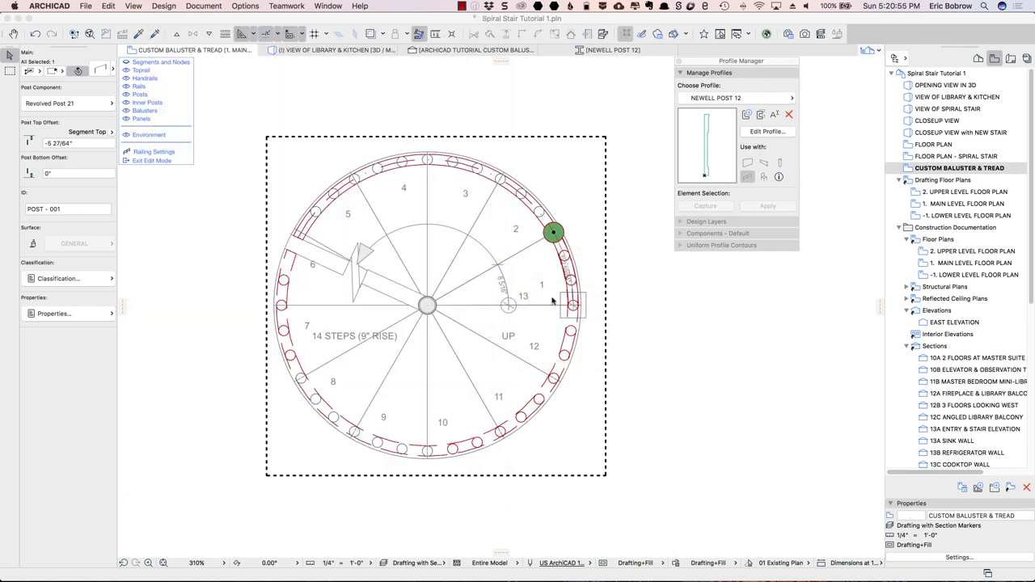
{"action": "left_click", "coordinate": [635, 242]}
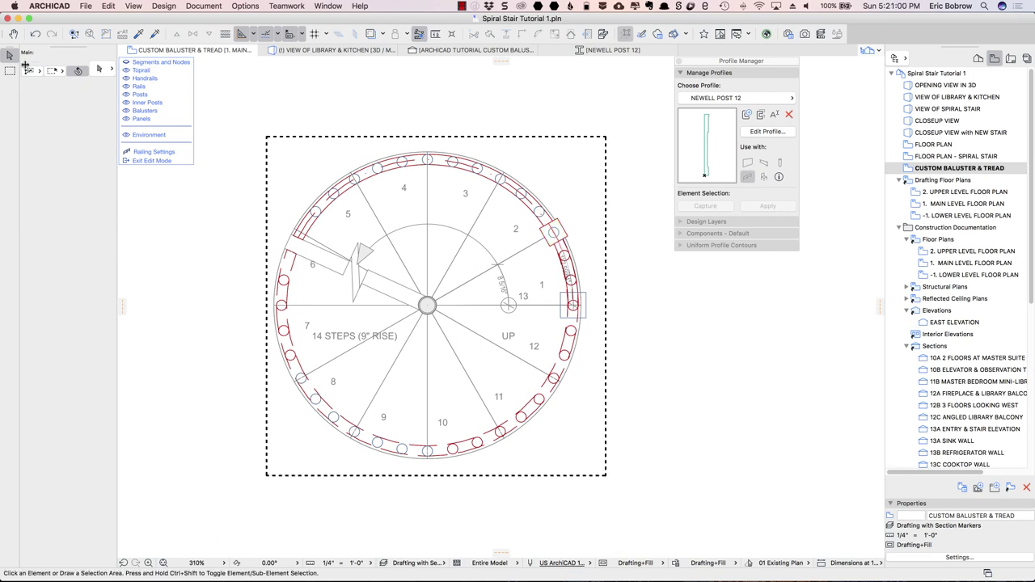
Exit the railing edit mode and group all the stair and railing elements on the plan.
{"action": "left_click", "coordinate": [151, 160]}
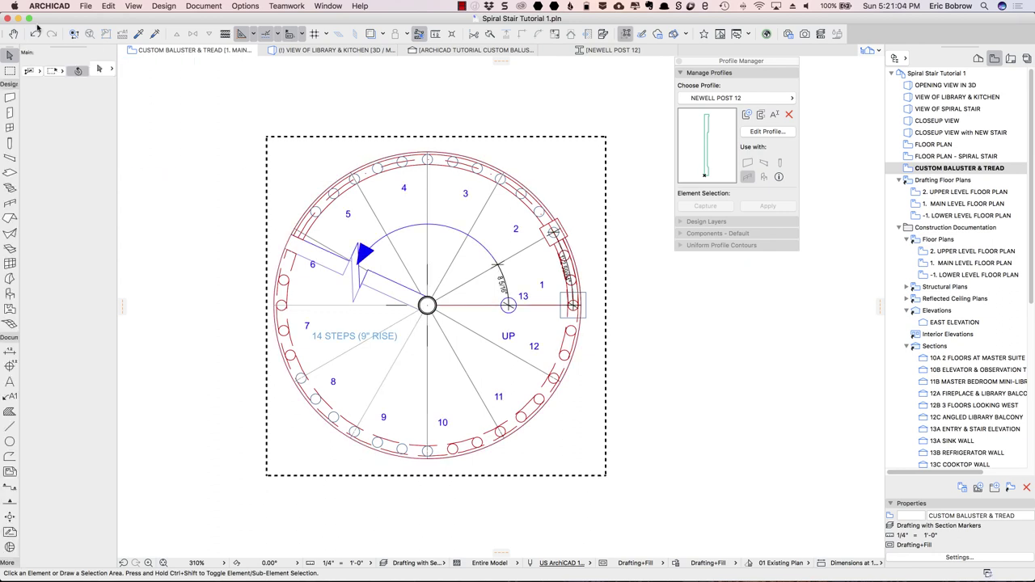
{"action": "key", "text": "super+a"}
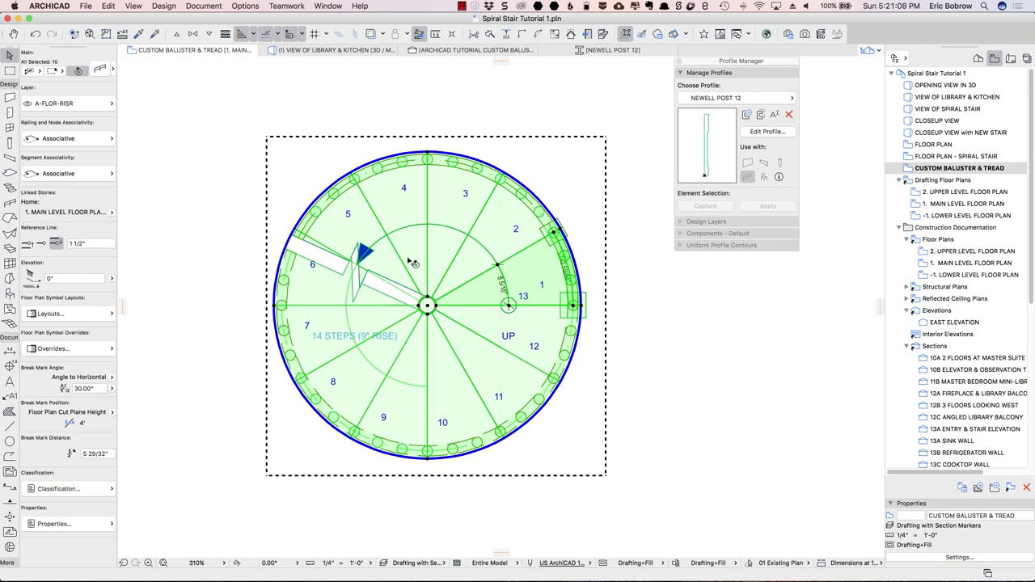
{"action": "left_click", "coordinate": [107, 5]}
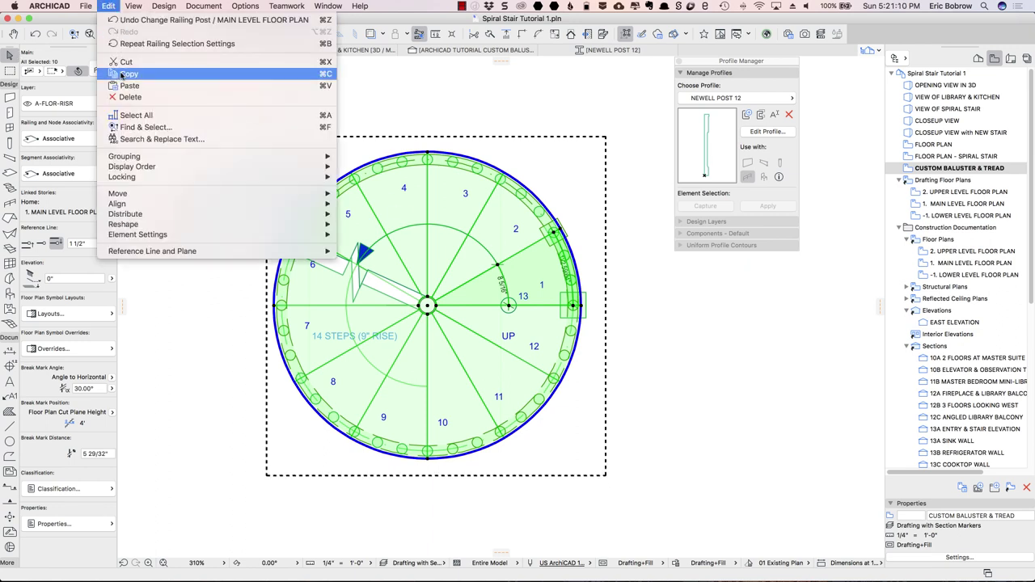
{"action": "mouse_move", "coordinate": [159, 160]}
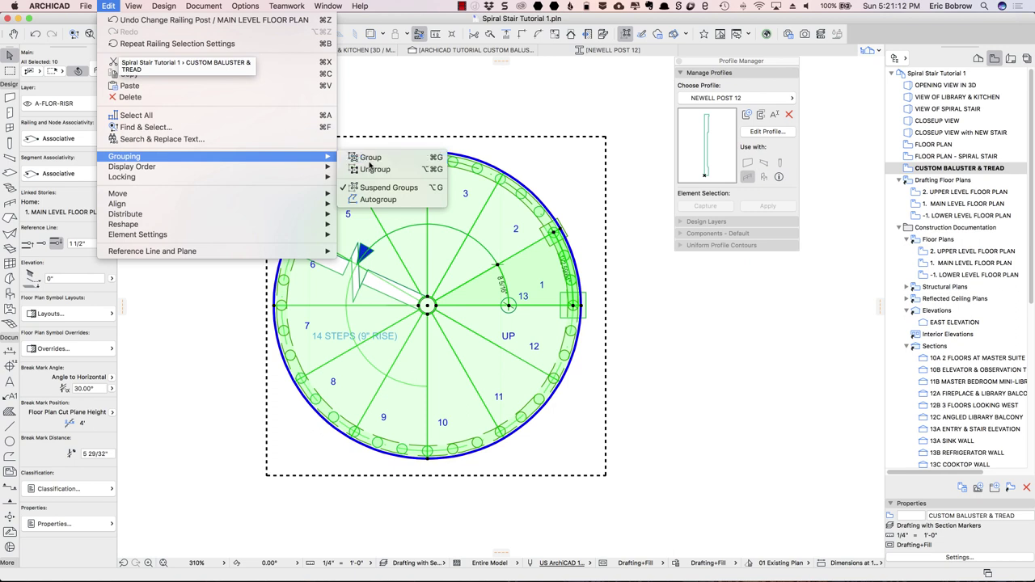
{"action": "left_click", "coordinate": [370, 162]}
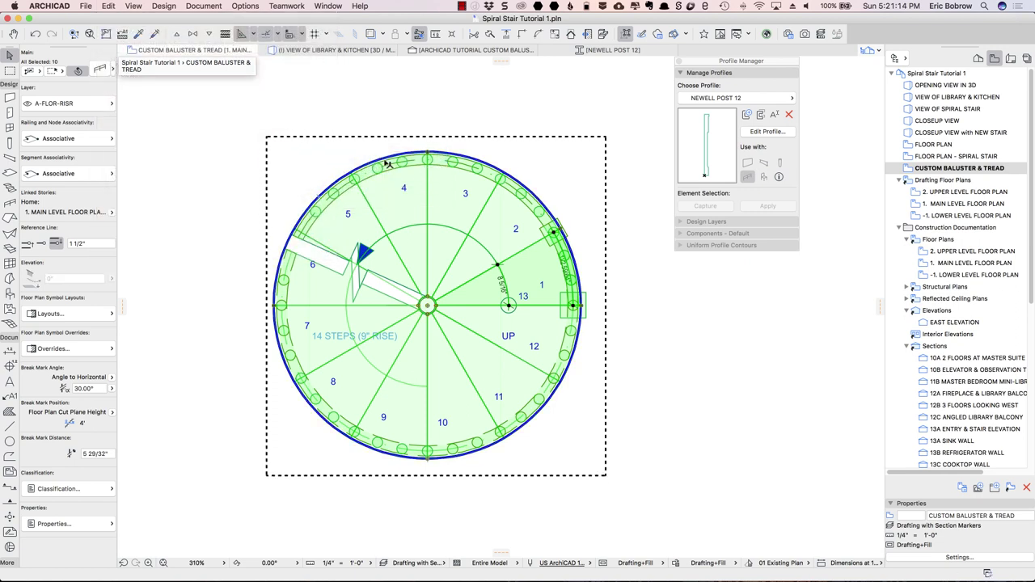
Change the grouped stair elements' renovation status to New and set the renovation filter to 05 Planned Status.
{"action": "left_click", "coordinate": [721, 34]}
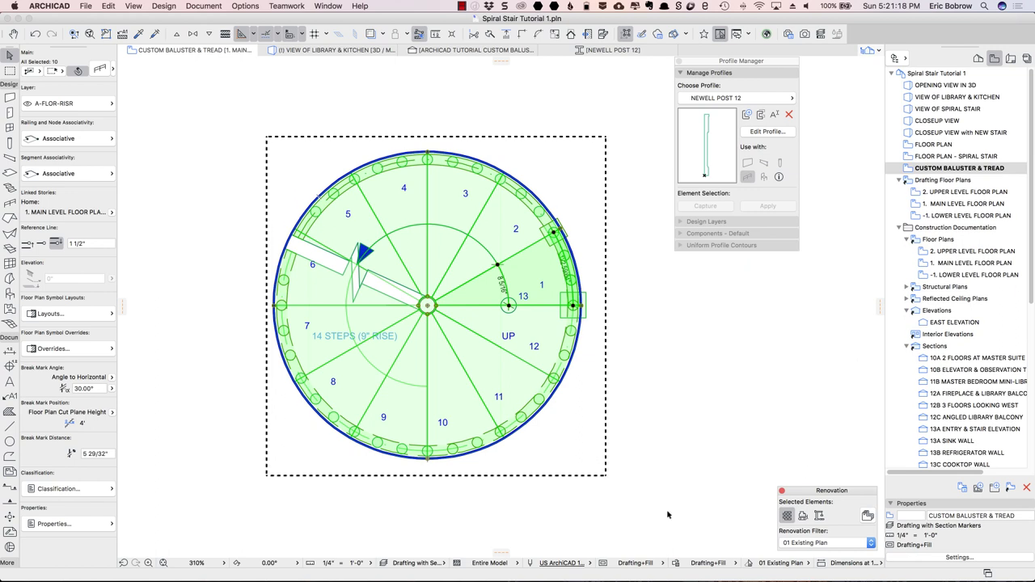
{"action": "left_click", "coordinate": [819, 516]}
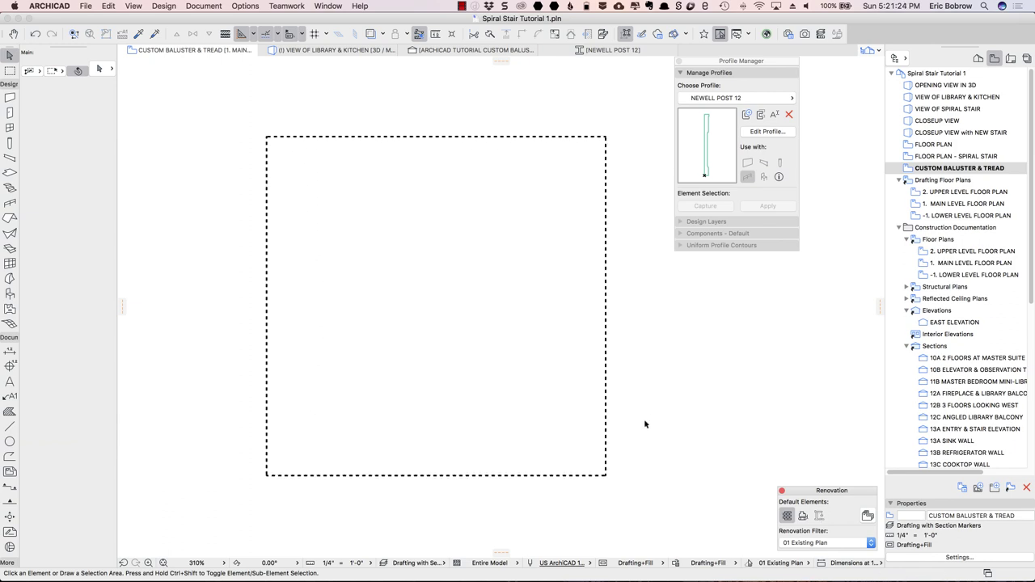
{"action": "left_click", "coordinate": [805, 566]}
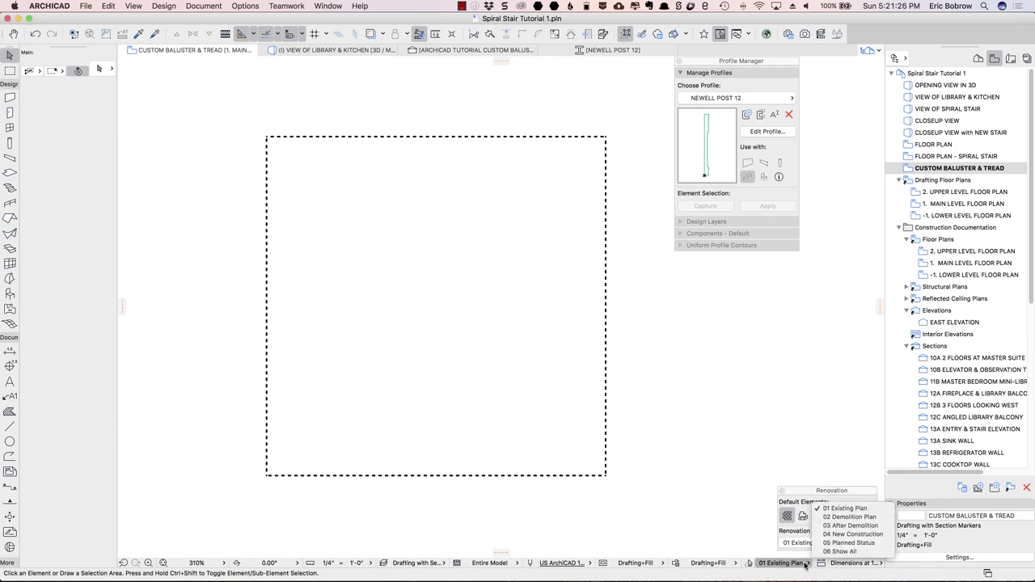
{"action": "left_click", "coordinate": [842, 543]}
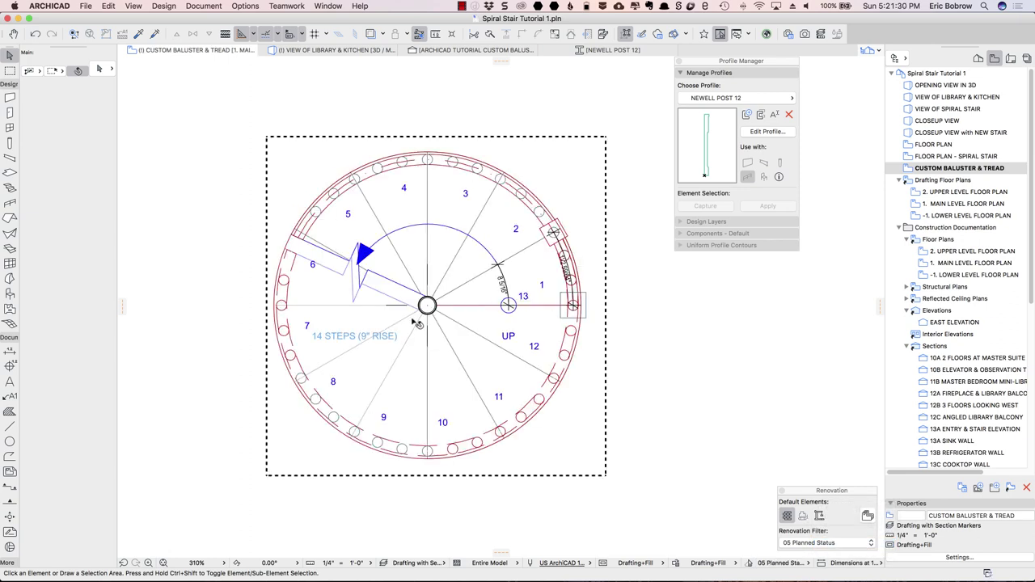
{"action": "left_click", "coordinate": [807, 565]}
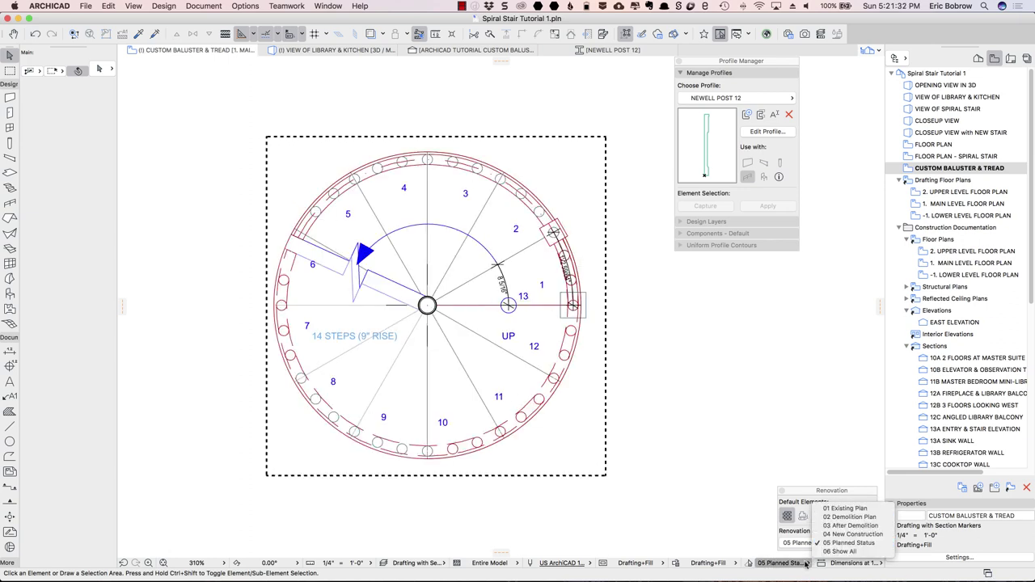
{"action": "left_click", "coordinate": [838, 551]}
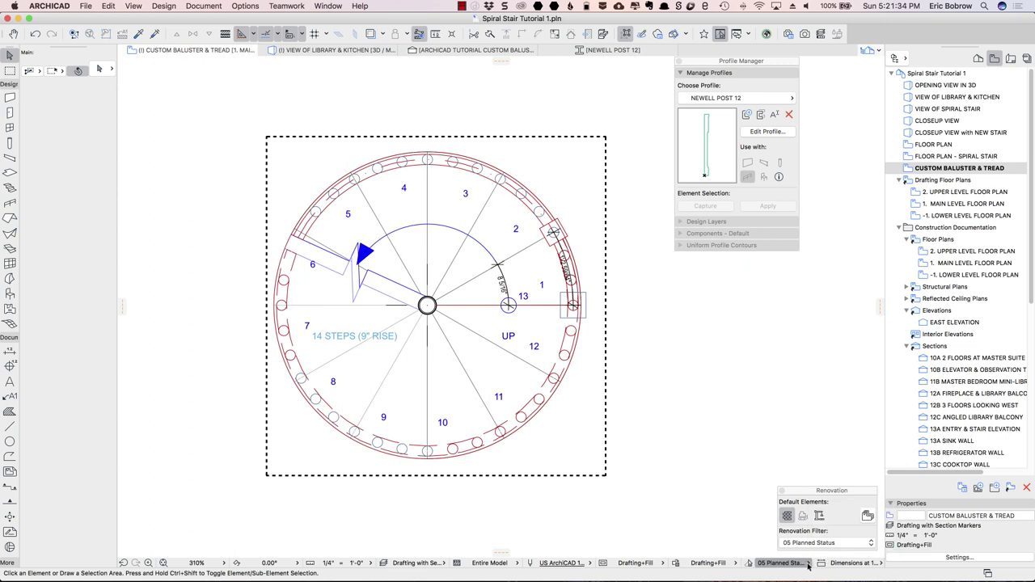
Set the renovation filter to 06 Show All and clear the marquee around the new stair on the plan.
{"action": "left_click", "coordinate": [807, 565]}
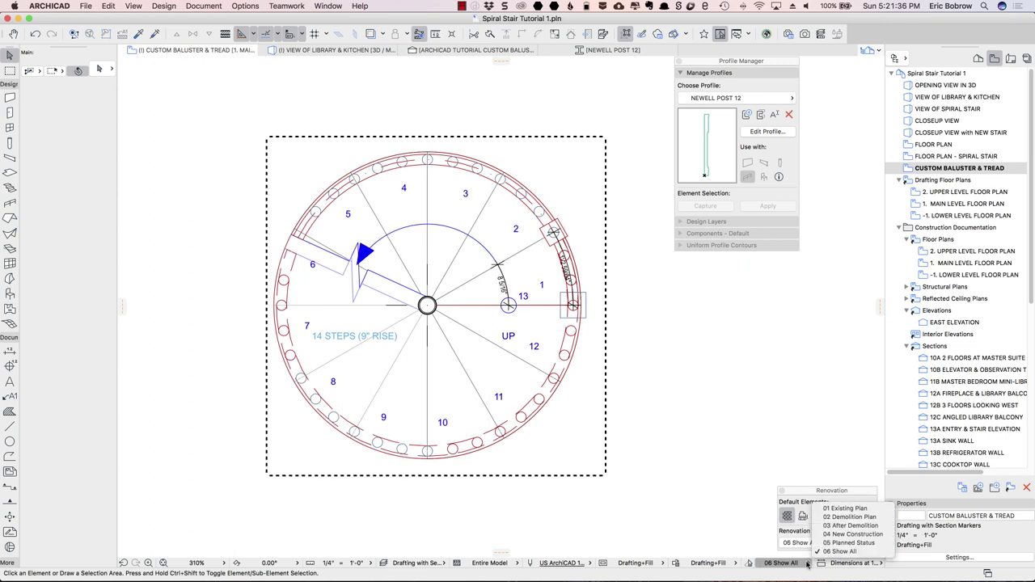
{"action": "left_click", "coordinate": [725, 463]}
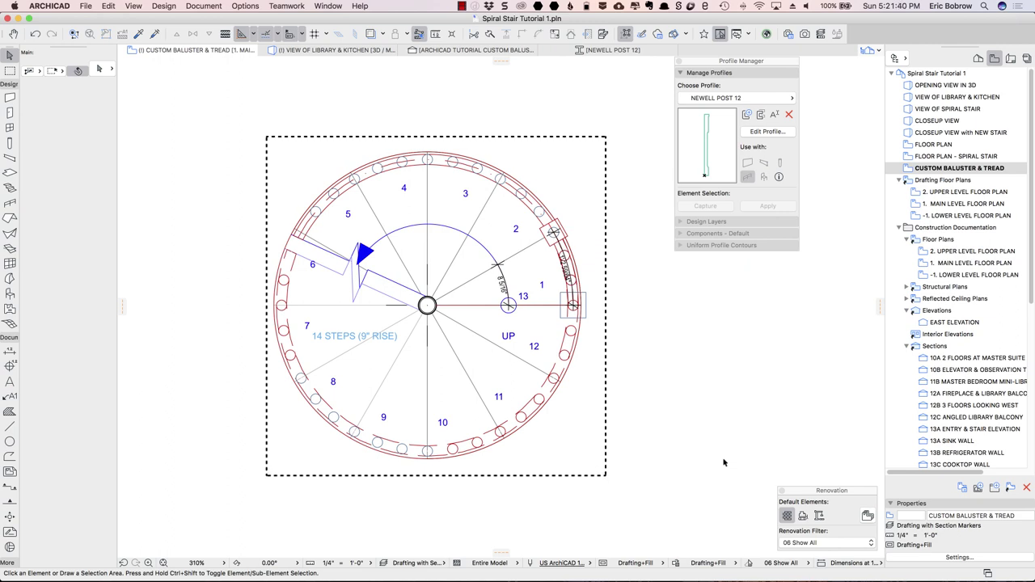
{"action": "key", "text": "Escape"}
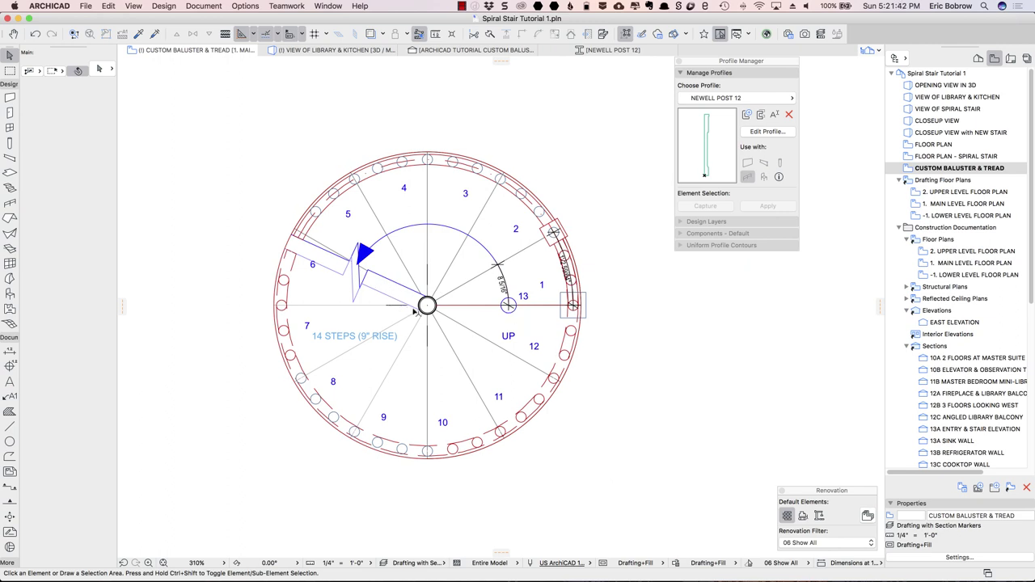
Select the whole group of new spiral stair and railing elements on the plan and copy it.
{"action": "left_click", "coordinate": [427, 306]}
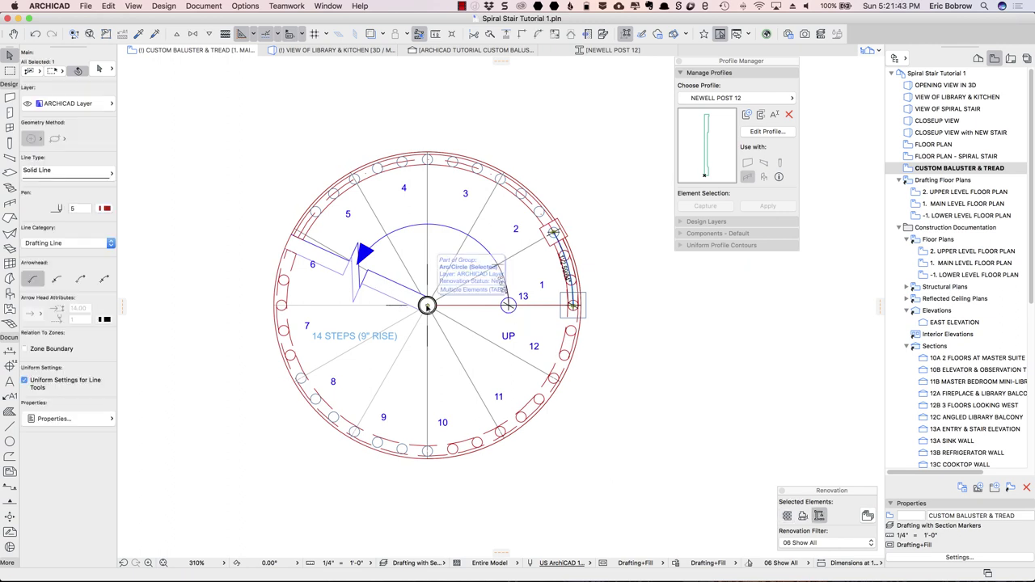
{"action": "left_click", "coordinate": [523, 174]}
{"action": "left_click", "coordinate": [511, 179]}
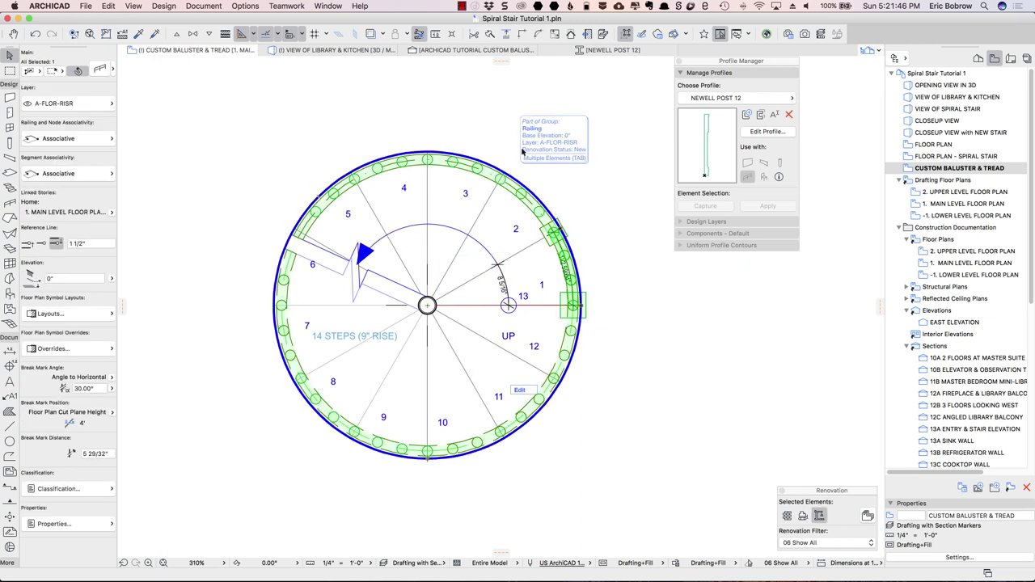
{"action": "left_click", "coordinate": [625, 34]}
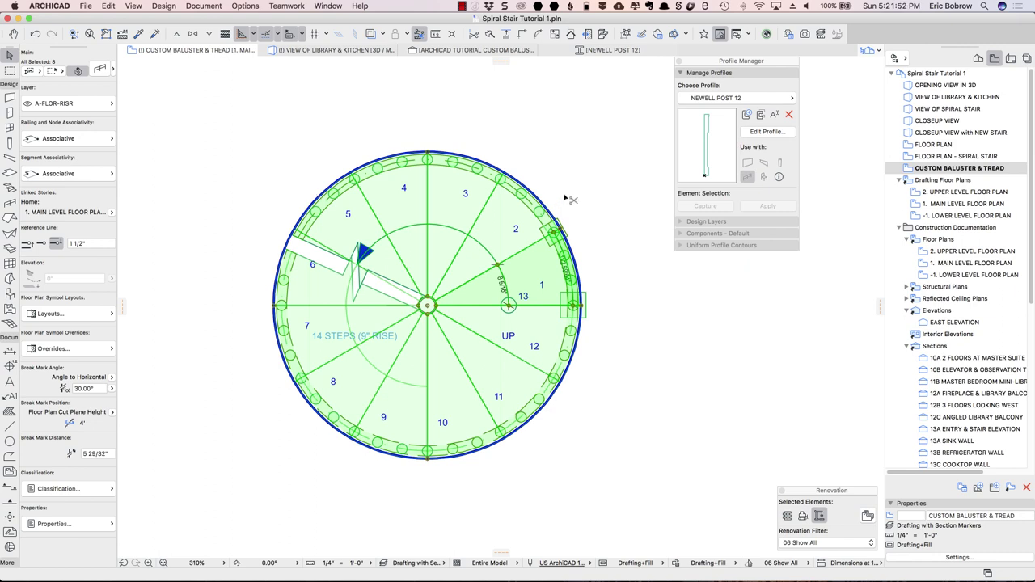
{"action": "key", "text": "super+c"}
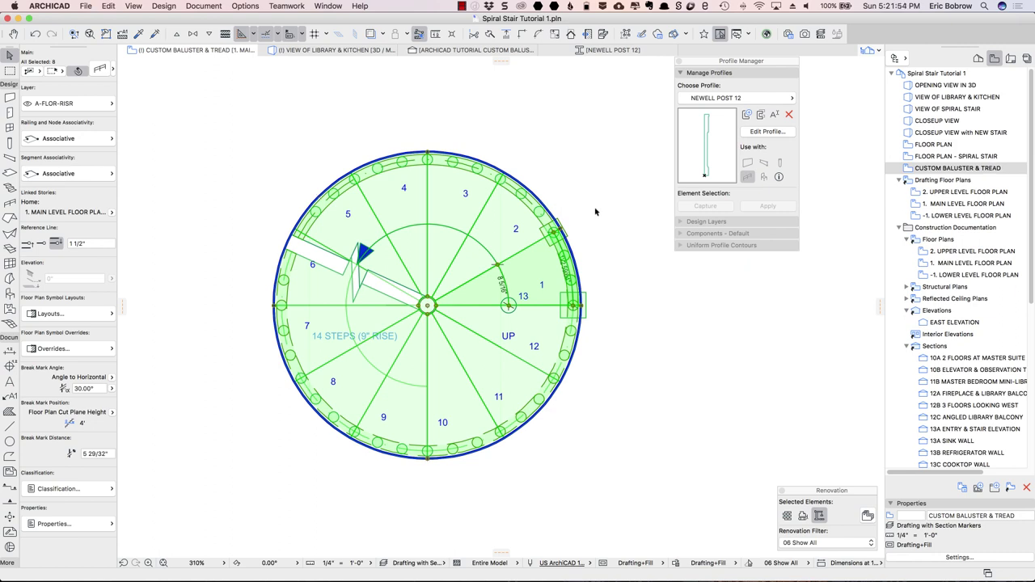
Deselect the new stair, locate the old spiral stair in the house plan and check the renovation status of its tread slab.
{"action": "scroll", "coordinate": [596, 211], "scroll_direction": "down", "scroll_amount": 5}
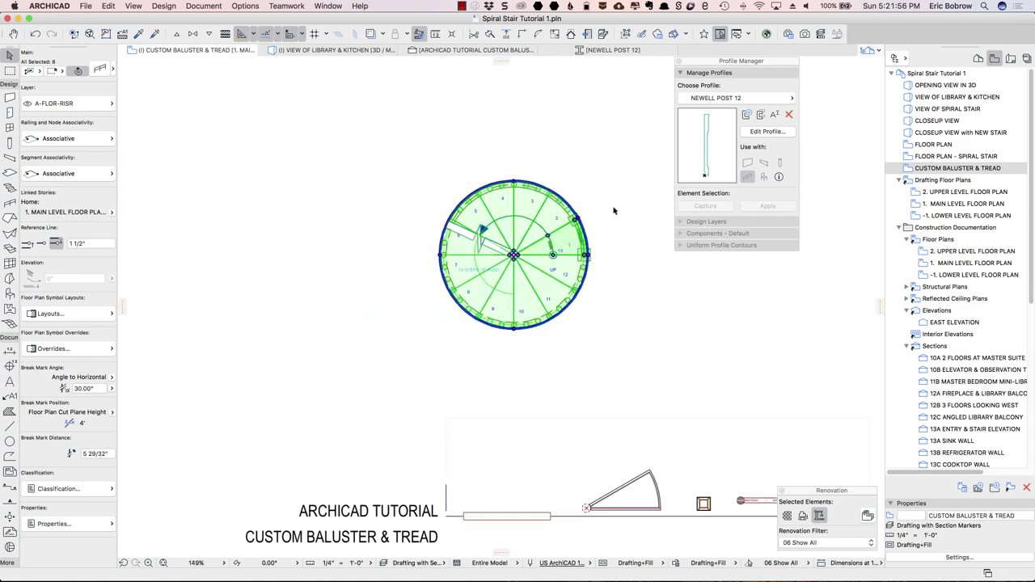
{"action": "left_click", "coordinate": [615, 212]}
{"action": "middle_click_drag", "start_coordinate": [637, 224], "coordinate": [143, 302]}
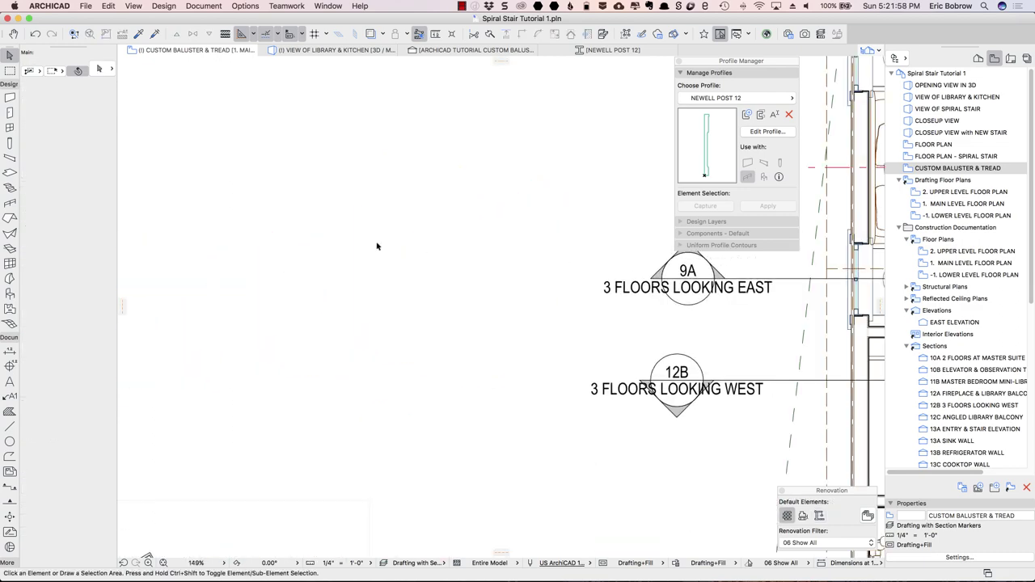
{"action": "scroll", "coordinate": [377, 246], "scroll_direction": "down", "scroll_amount": 4}
{"action": "middle_click_drag", "start_coordinate": [760, 353], "coordinate": [432, 299]}
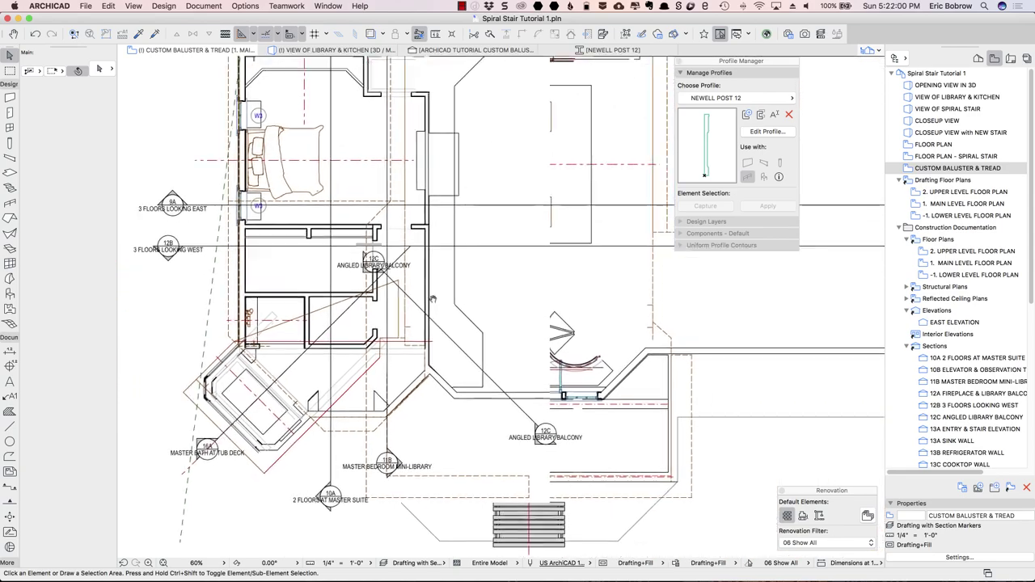
{"action": "scroll", "coordinate": [511, 330], "scroll_direction": "up", "scroll_amount": 4}
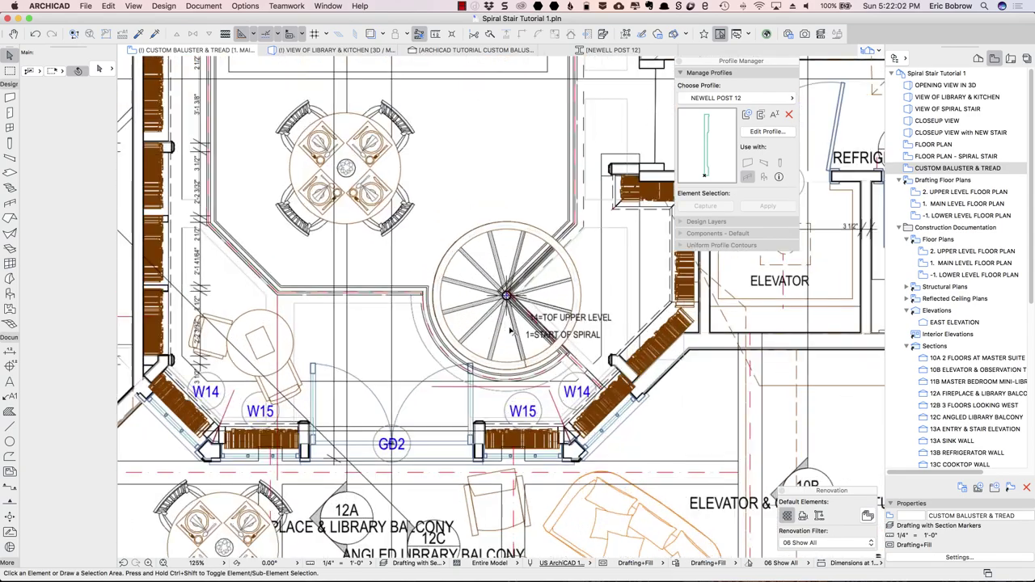
{"action": "scroll", "coordinate": [510, 329], "scroll_direction": "up", "scroll_amount": 7}
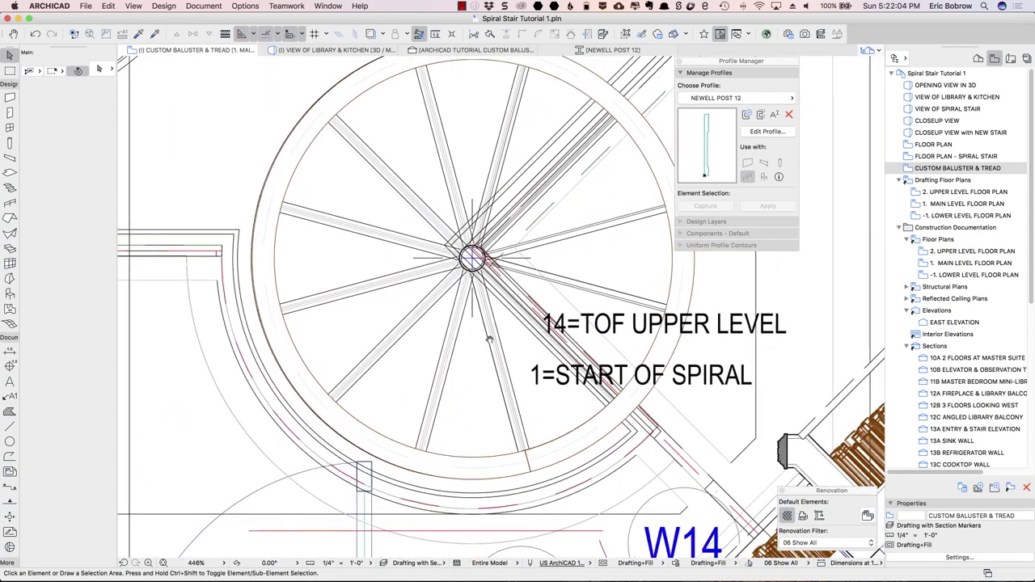
{"action": "scroll", "coordinate": [489, 339], "scroll_direction": "up", "scroll_amount": 2}
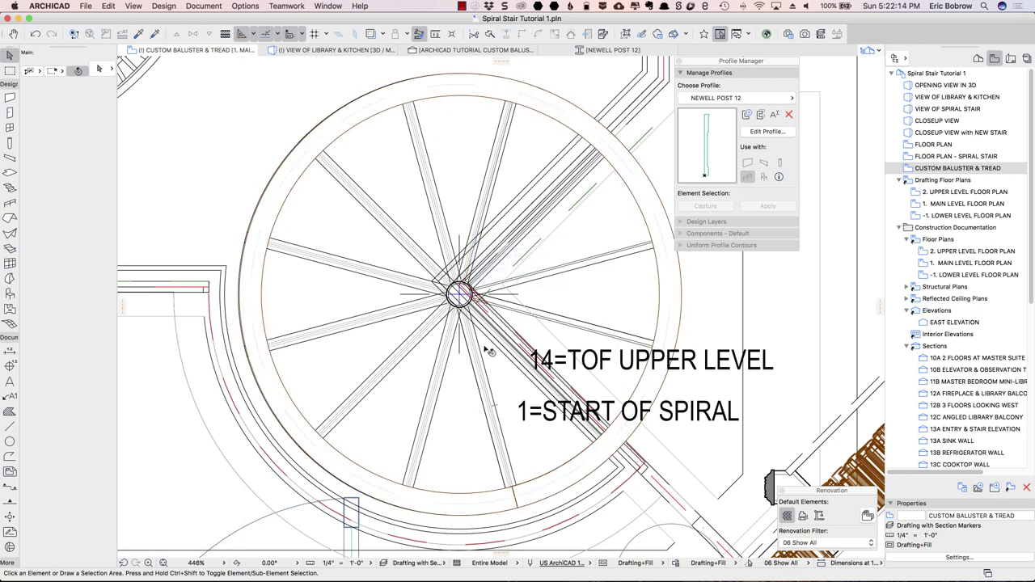
{"action": "left_click", "coordinate": [781, 562]}
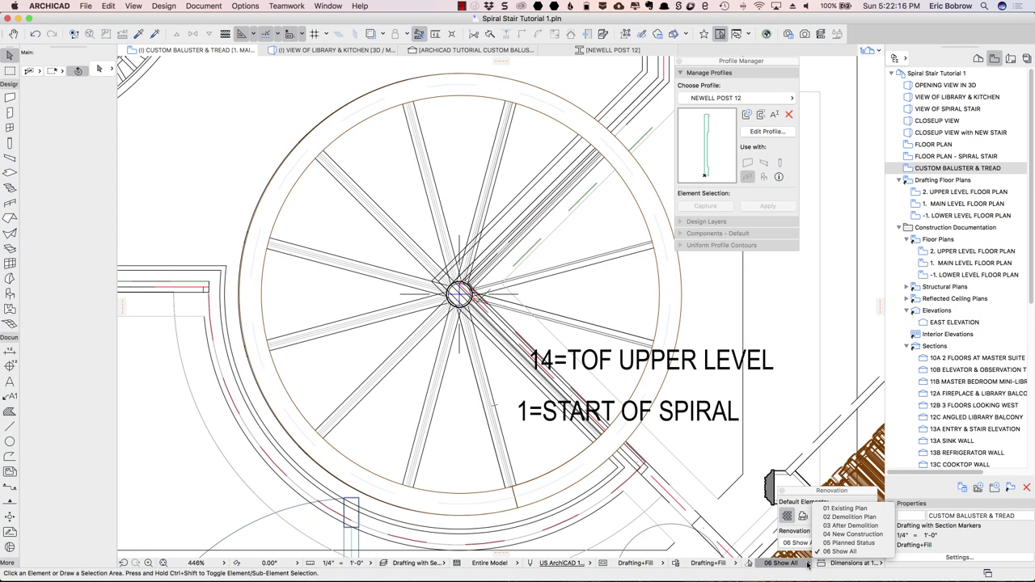
{"action": "left_click", "coordinate": [807, 564]}
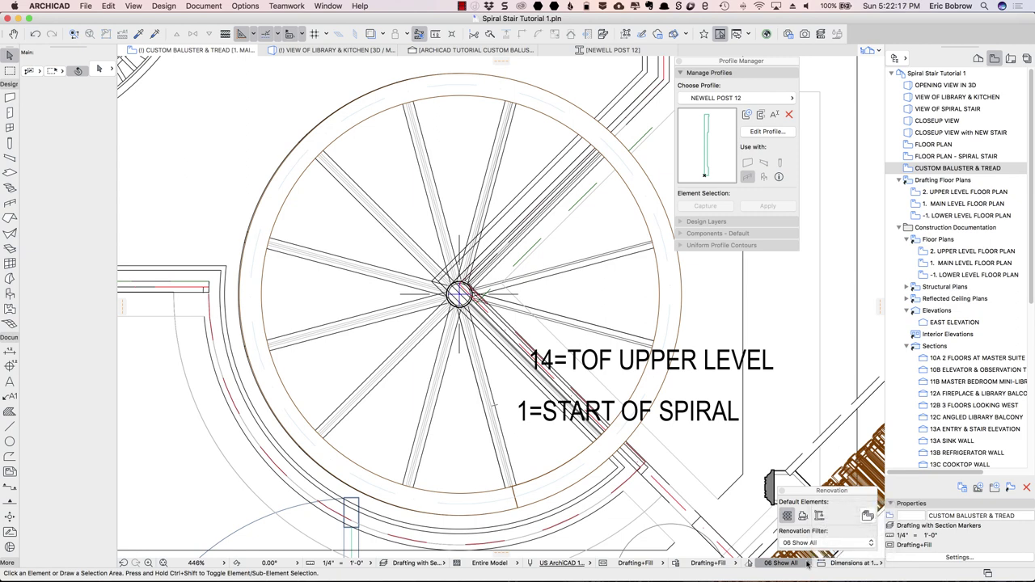
{"action": "left_click", "coordinate": [558, 320]}
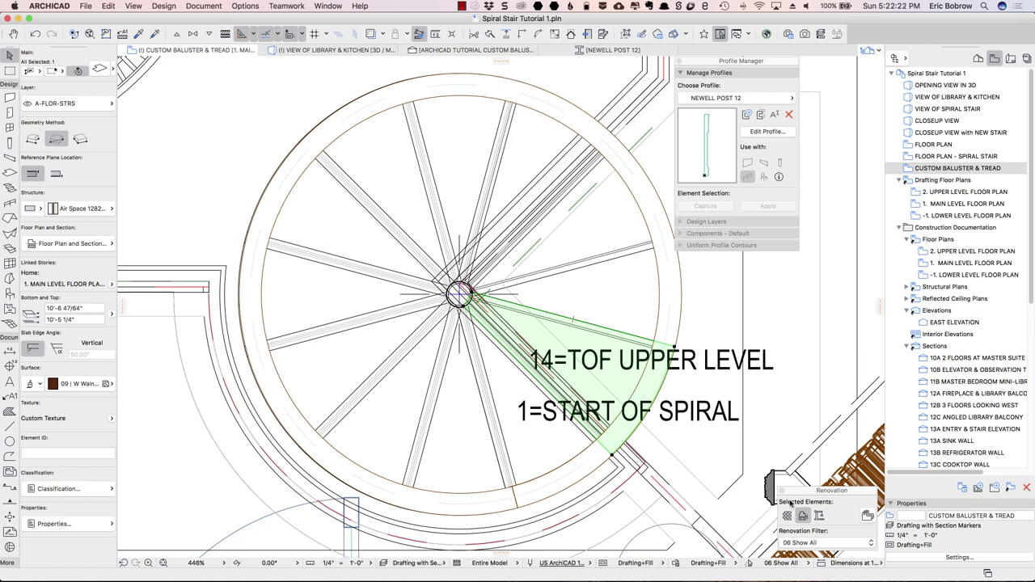
{"action": "left_click", "coordinate": [737, 393]}
Set the renovation filter to 05 Planned Status and paste the copied stair group at the center of the current view.
{"action": "left_click", "coordinate": [812, 544]}
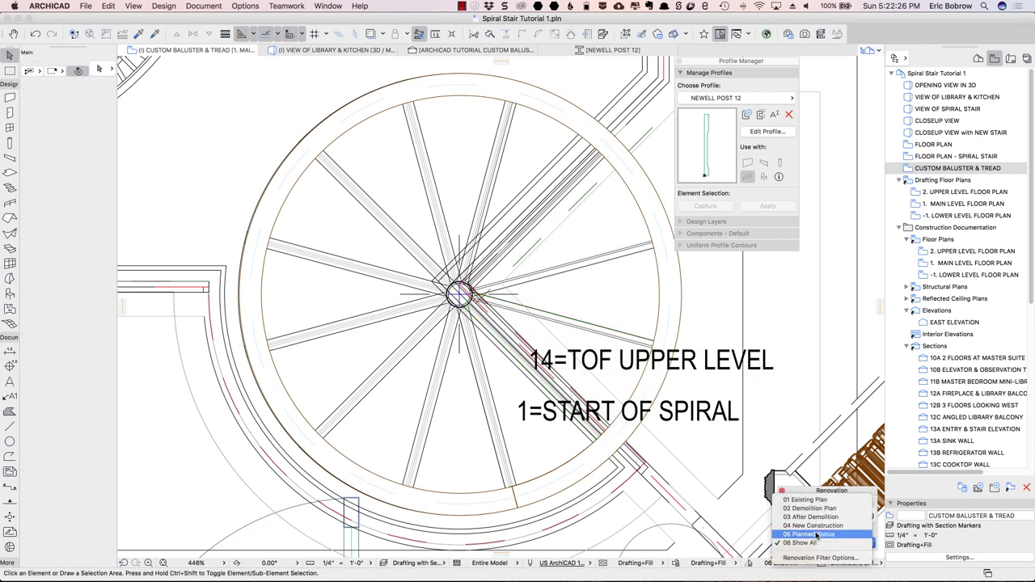
{"action": "left_click", "coordinate": [812, 534]}
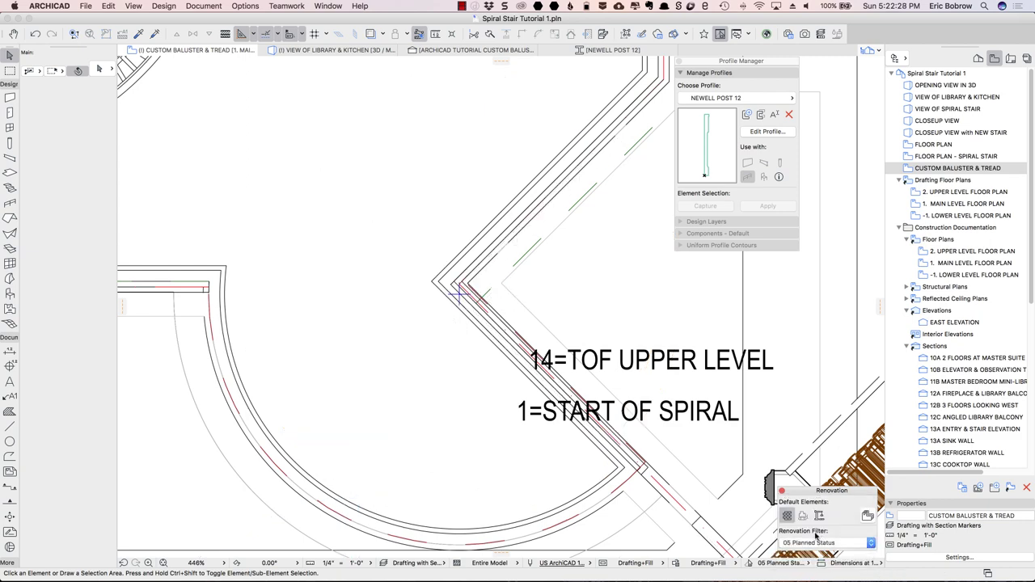
{"action": "key", "text": "super+v"}
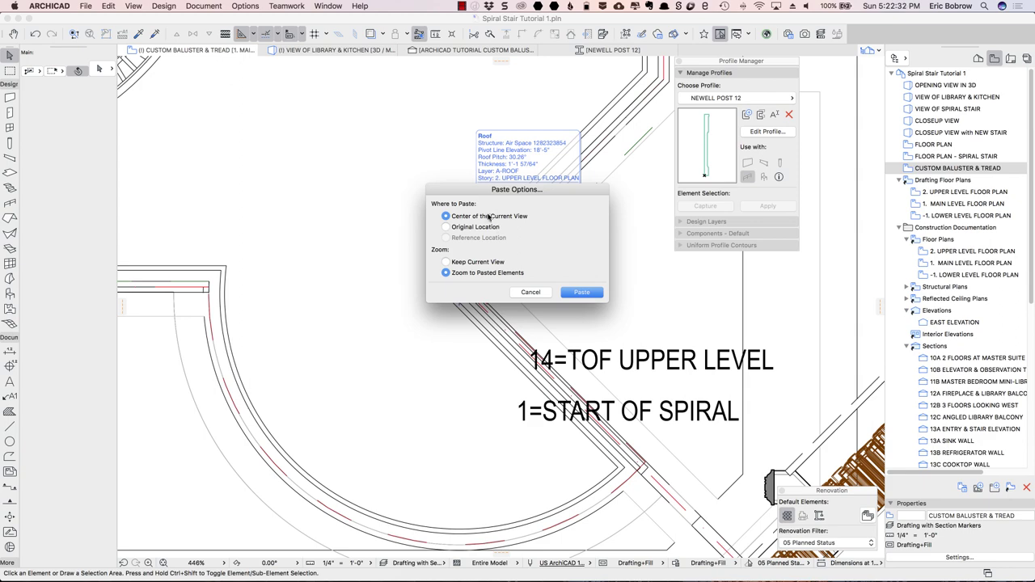
{"action": "left_click", "coordinate": [581, 292]}
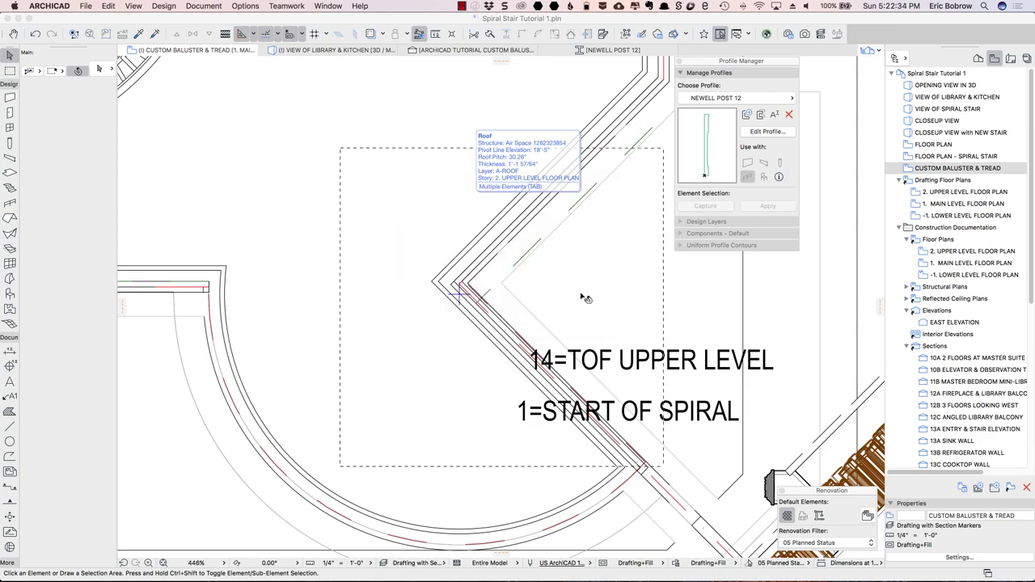
Move the pasted stair from the center of its column onto the hotspot marking the old stair's center.
{"action": "scroll", "coordinate": [504, 310], "scroll_direction": "up", "scroll_amount": 5}
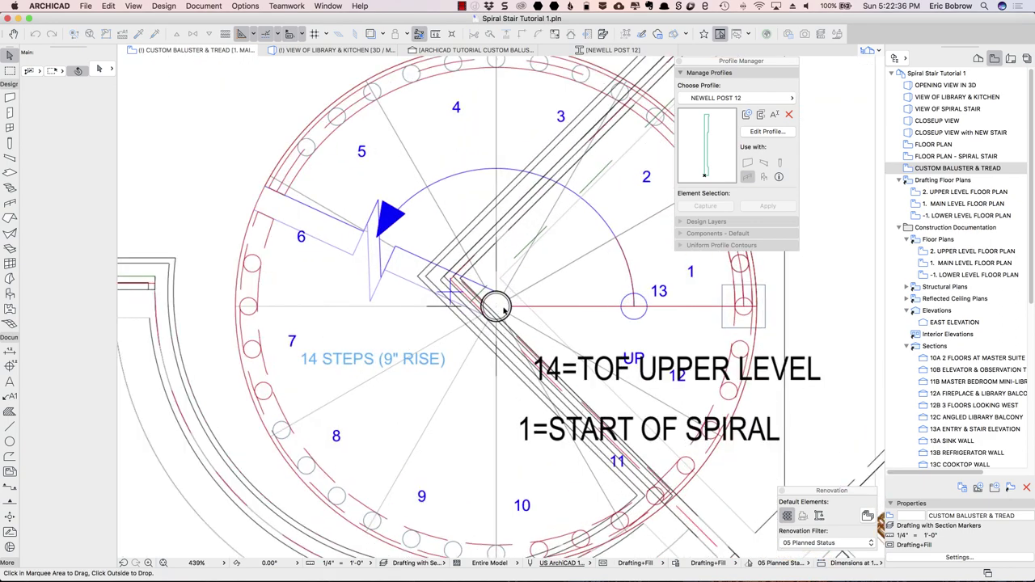
{"action": "scroll", "coordinate": [503, 310], "scroll_direction": "up", "scroll_amount": 2}
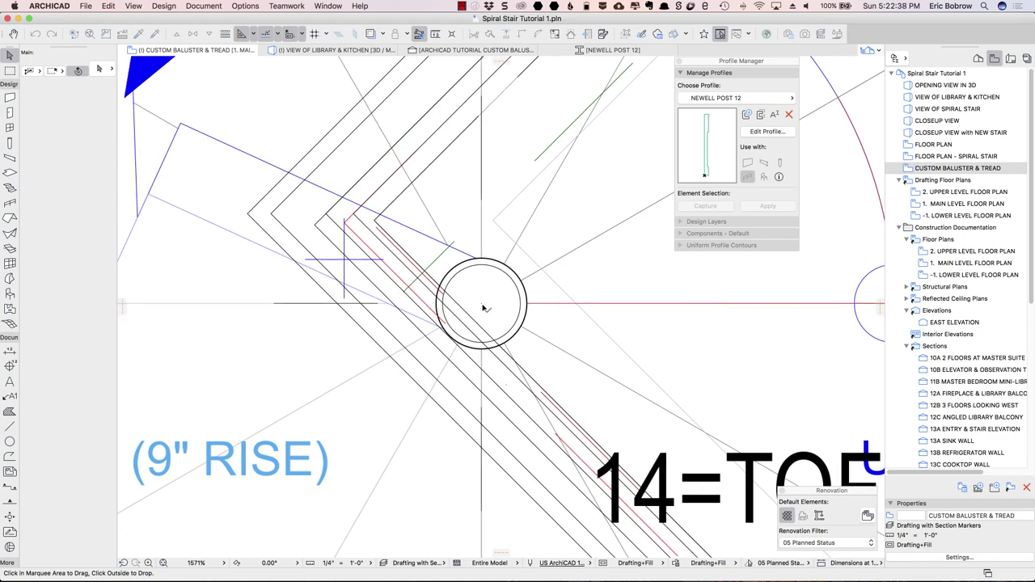
{"action": "left_click", "coordinate": [484, 308]}
{"action": "left_click", "coordinate": [344, 260]}
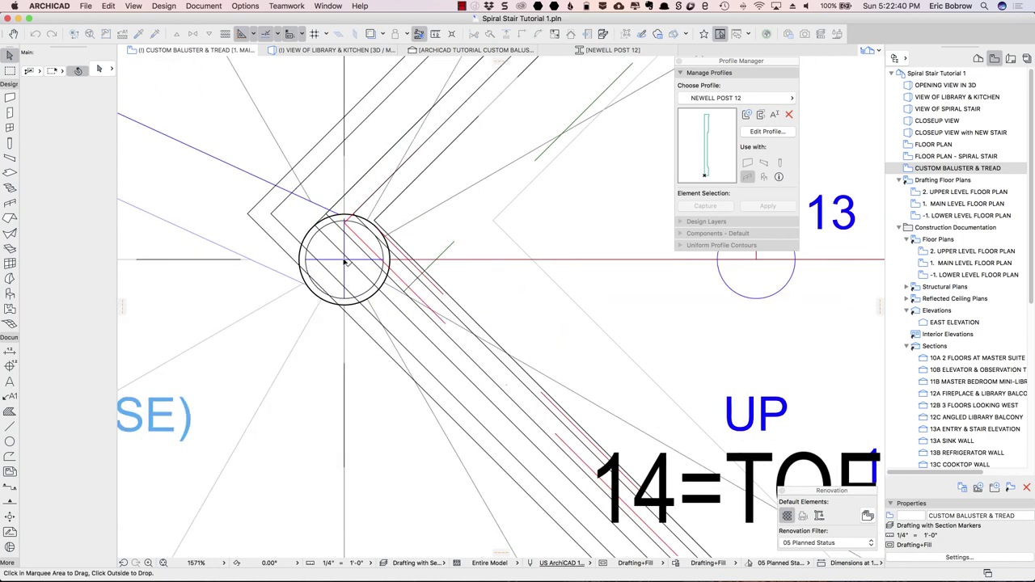
Place the pasted stair and rotate its group clockwise about the center column so the upper newel post meets the diagonal floor edge, then deselect it.
{"action": "scroll", "coordinate": [361, 269], "scroll_direction": "down", "scroll_amount": 5}
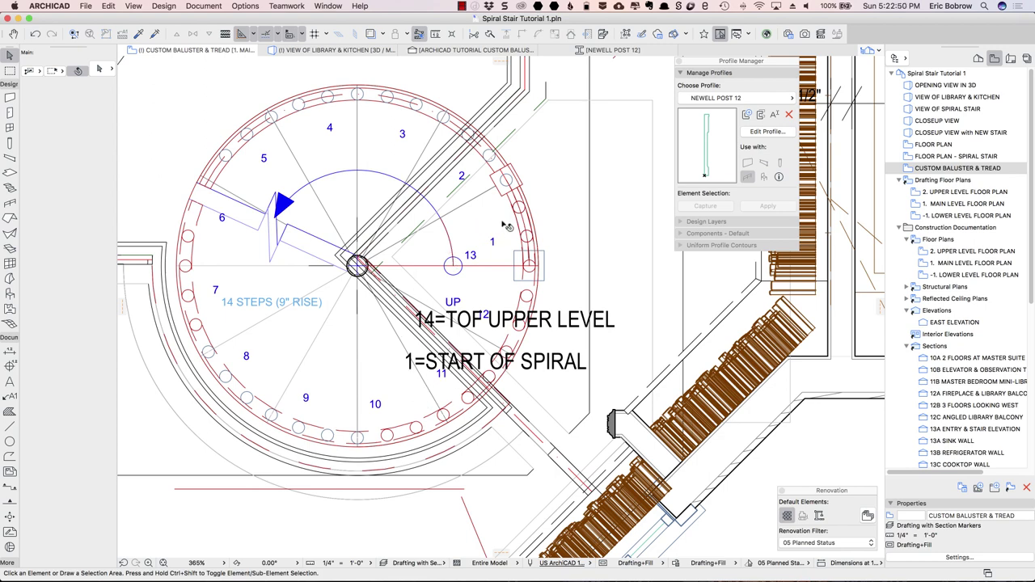
{"action": "left_click", "coordinate": [531, 224]}
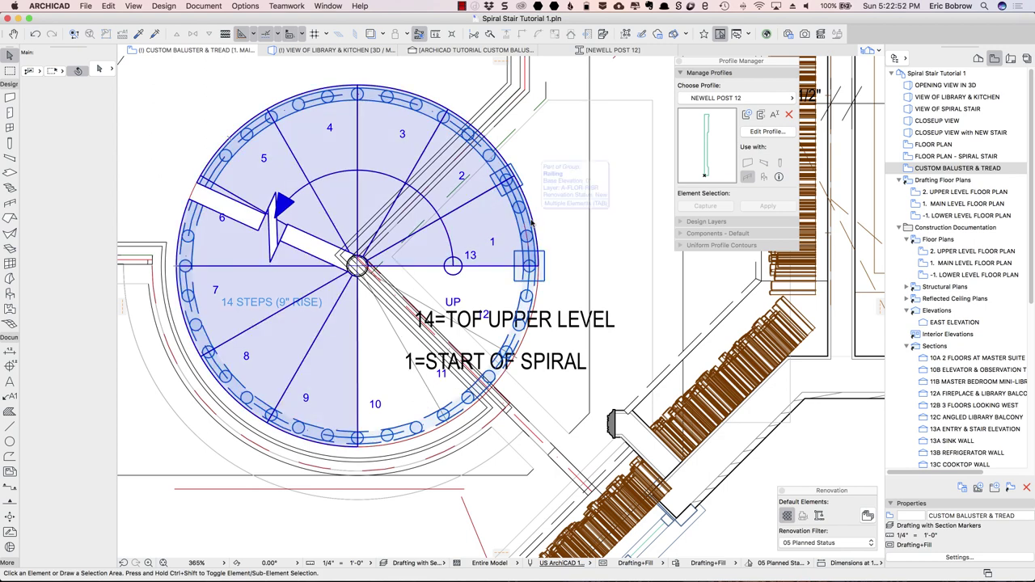
{"action": "left_click", "coordinate": [531, 224]}
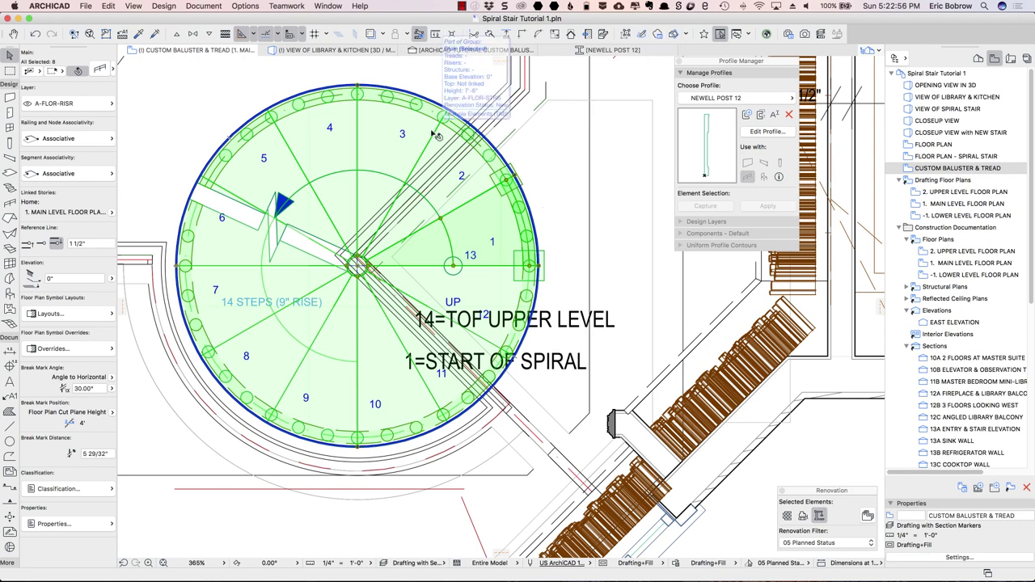
{"action": "key", "text": "super+e"}
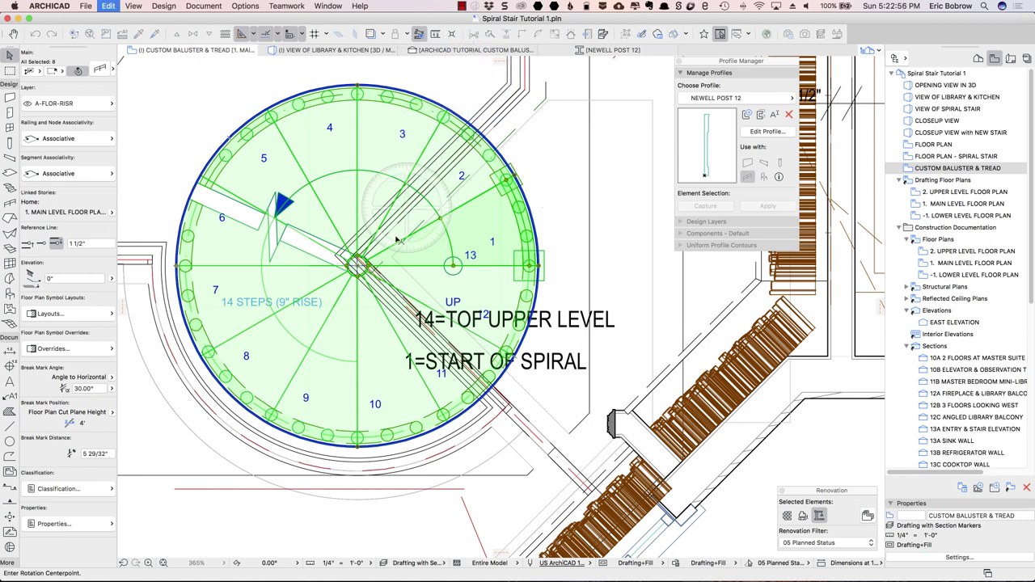
{"action": "left_click", "coordinate": [356, 265]}
{"action": "left_click", "coordinate": [566, 282]}
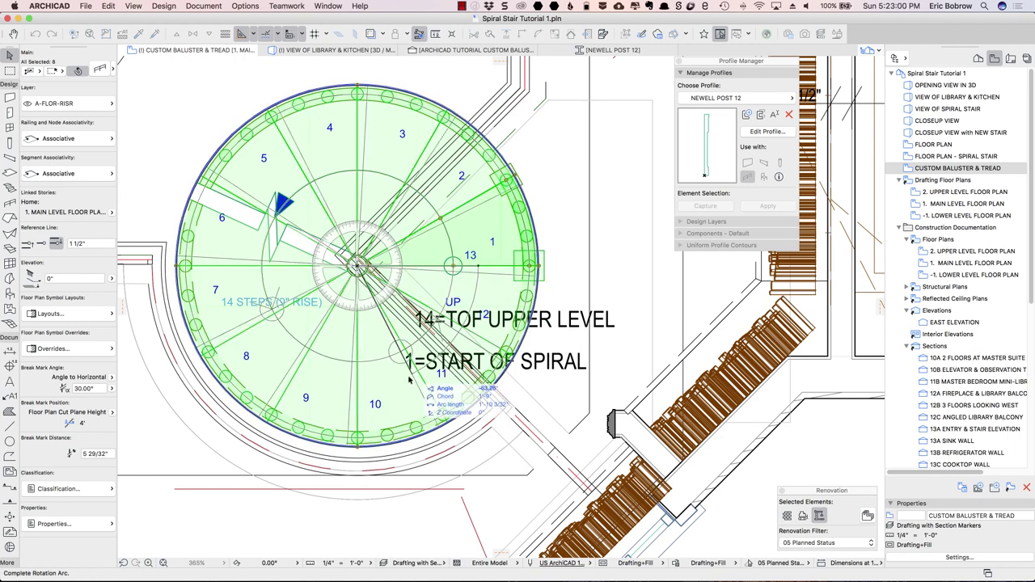
{"action": "key", "text": "a"}
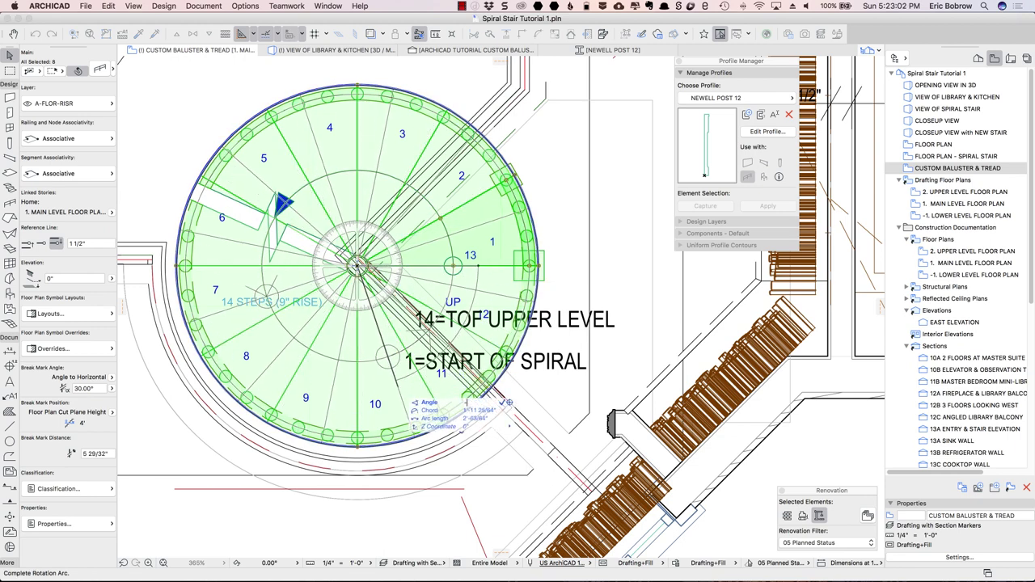
{"action": "key", "text": "Return"}
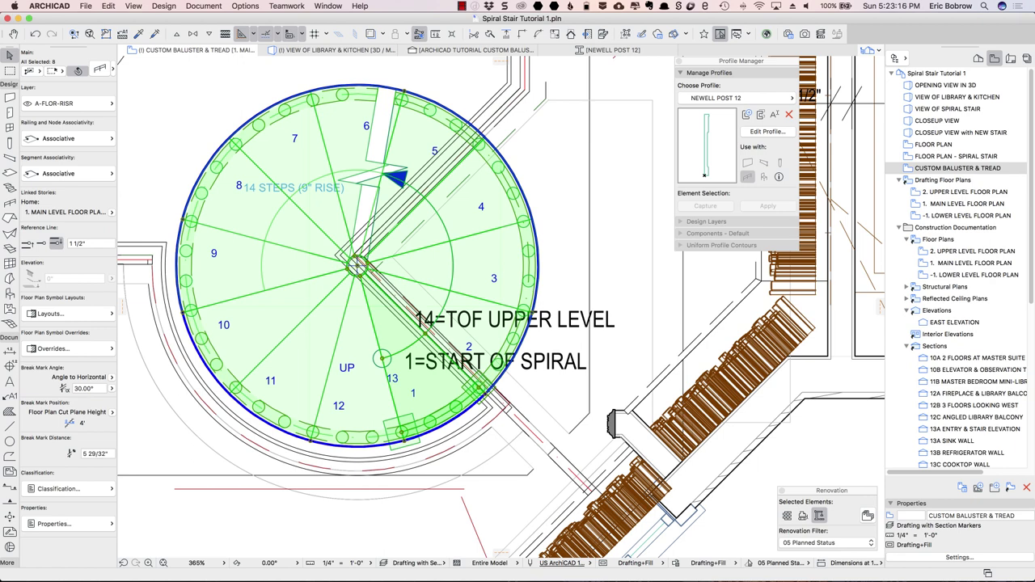
{"action": "key", "text": "Escape"}
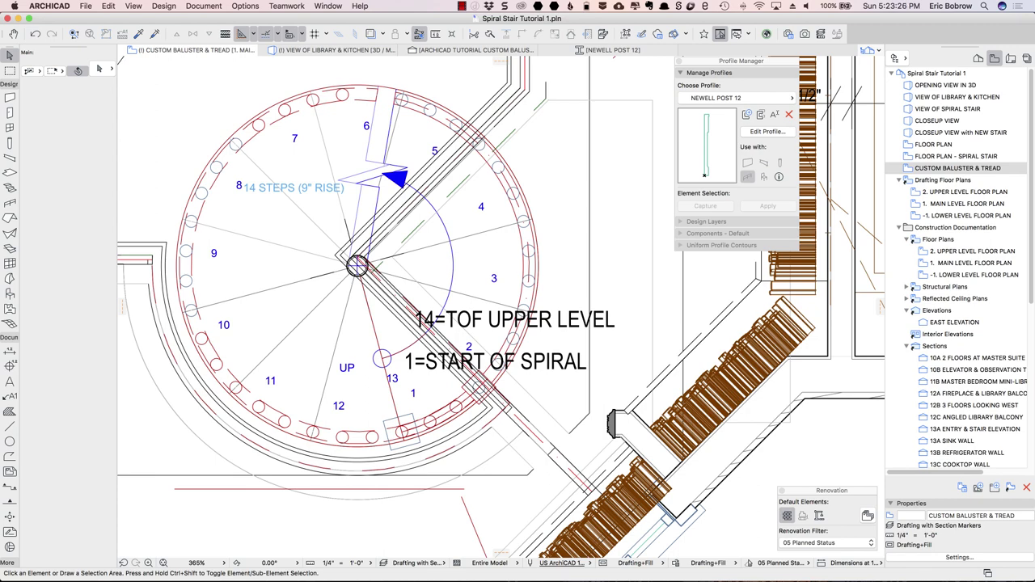
Open the saved CLOSEUP VIEW in 3D, examine the old stair's balustrade, and switch to CLOSEUP VIEW with NEW STAIR.
{"action": "double_click", "coordinate": [938, 121]}
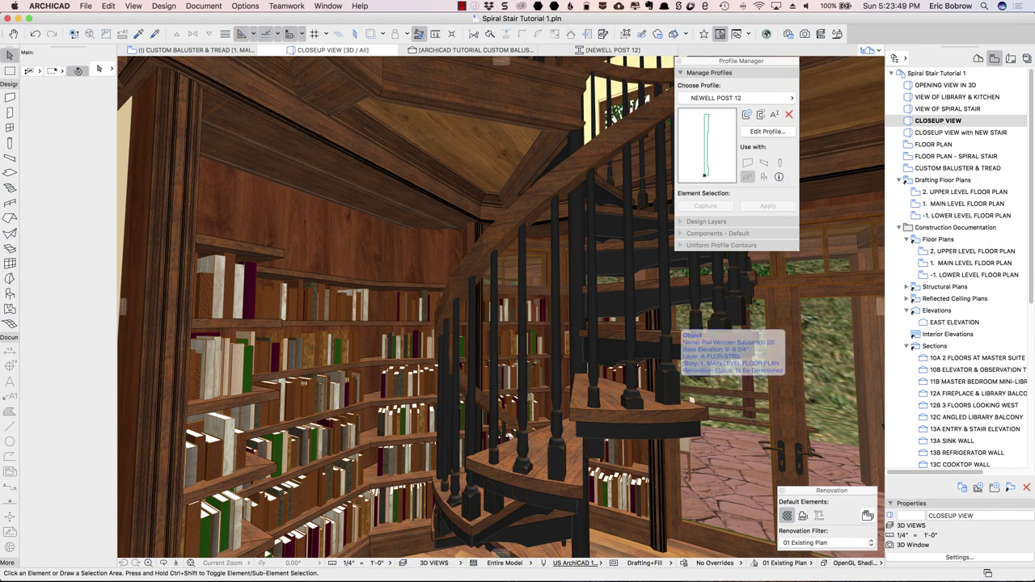
{"action": "left_click", "coordinate": [575, 465]}
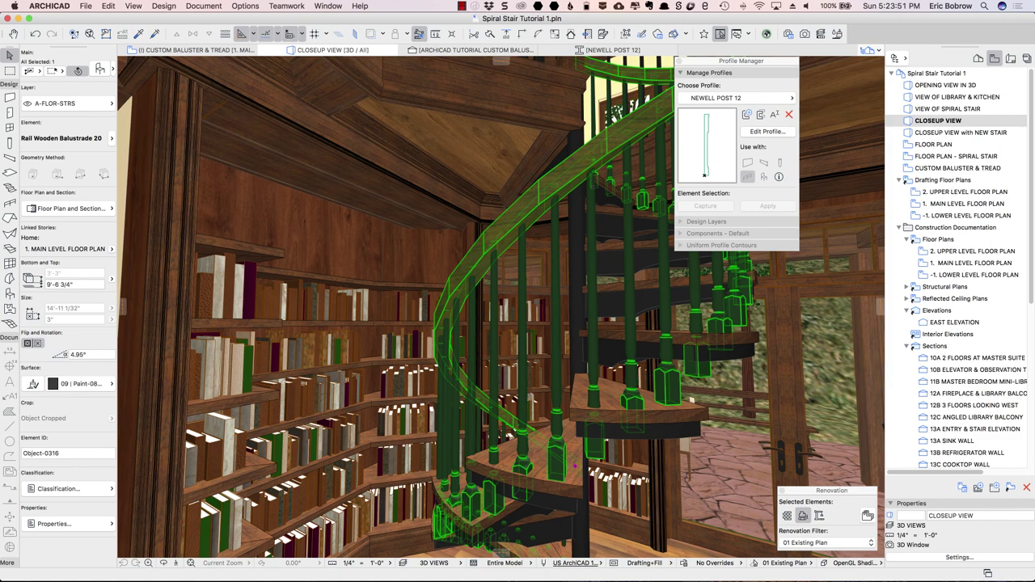
{"action": "key", "text": "Escape"}
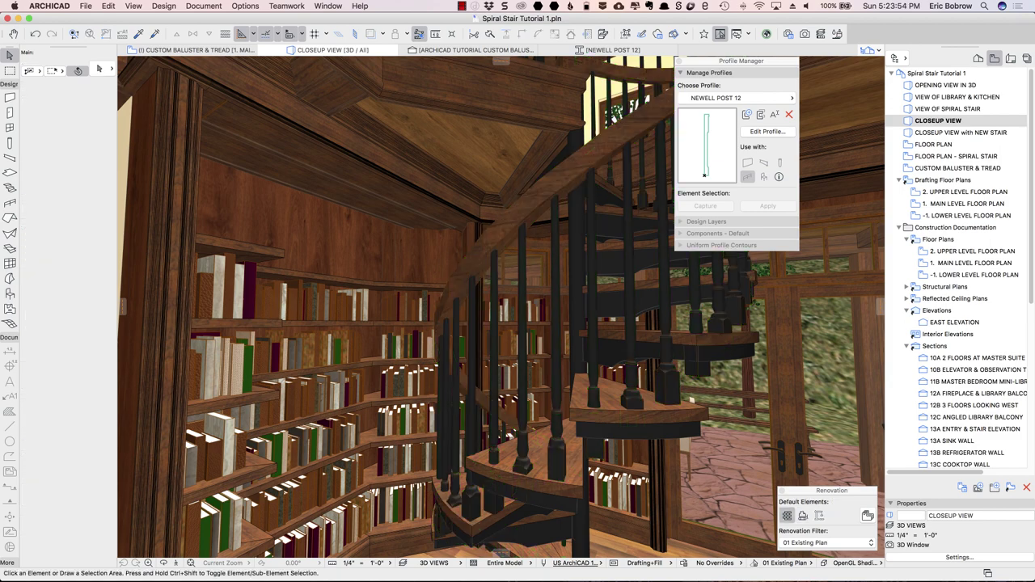
{"action": "double_click", "coordinate": [962, 132]}
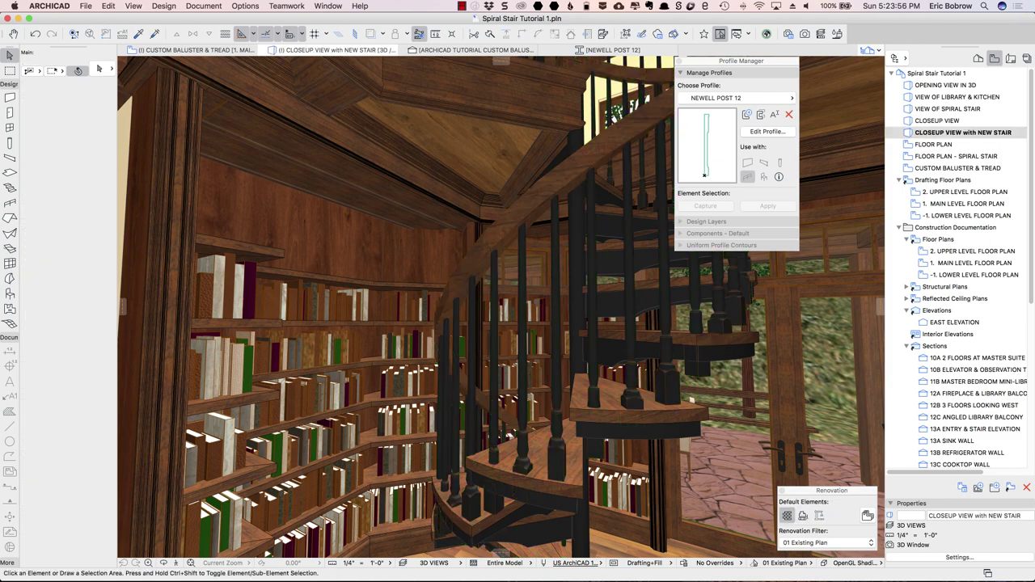